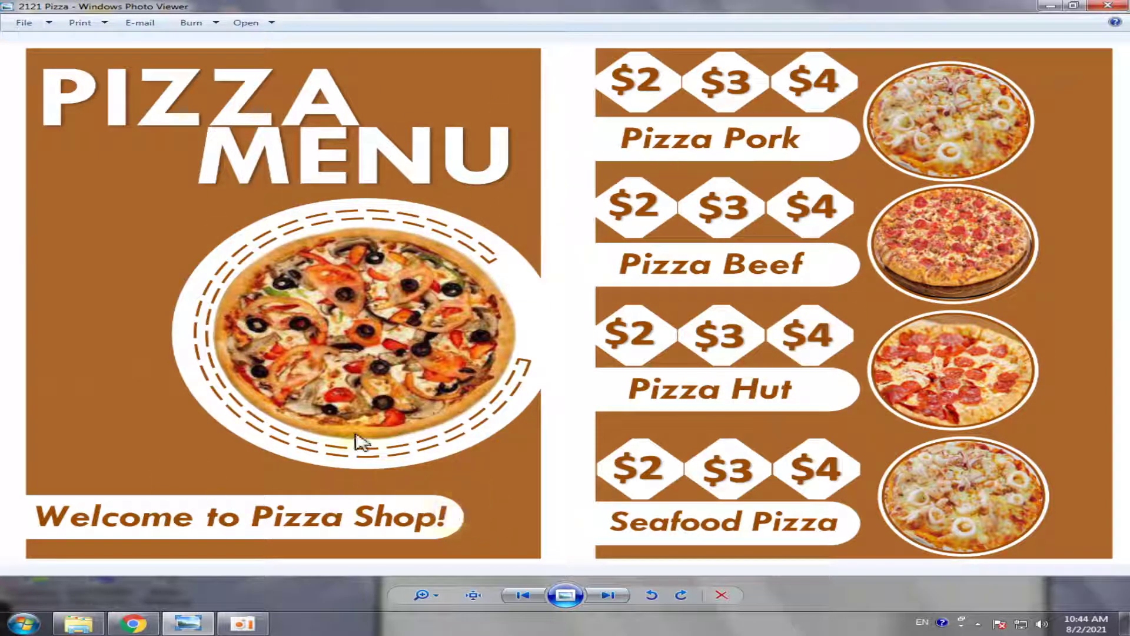
Close the finished '2121 Pizza' menu image in Windows Photo Viewer.
click(1114, 6)
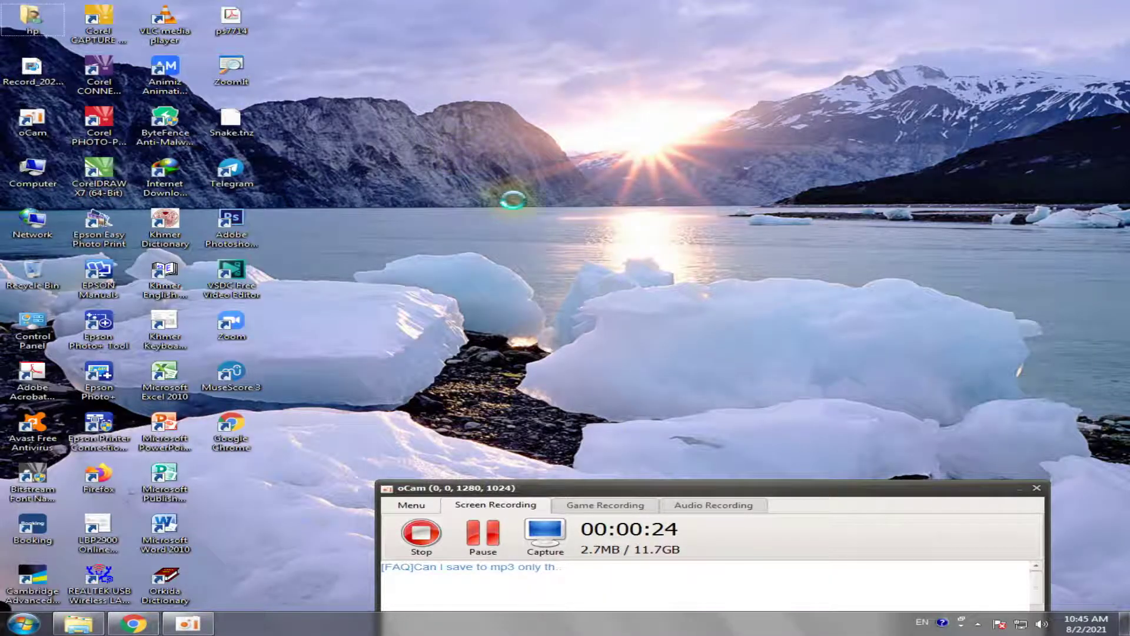
Refresh the desktop twice.
right_click(513, 200)
click(516, 189)
right_click(480, 166)
click(530, 203)
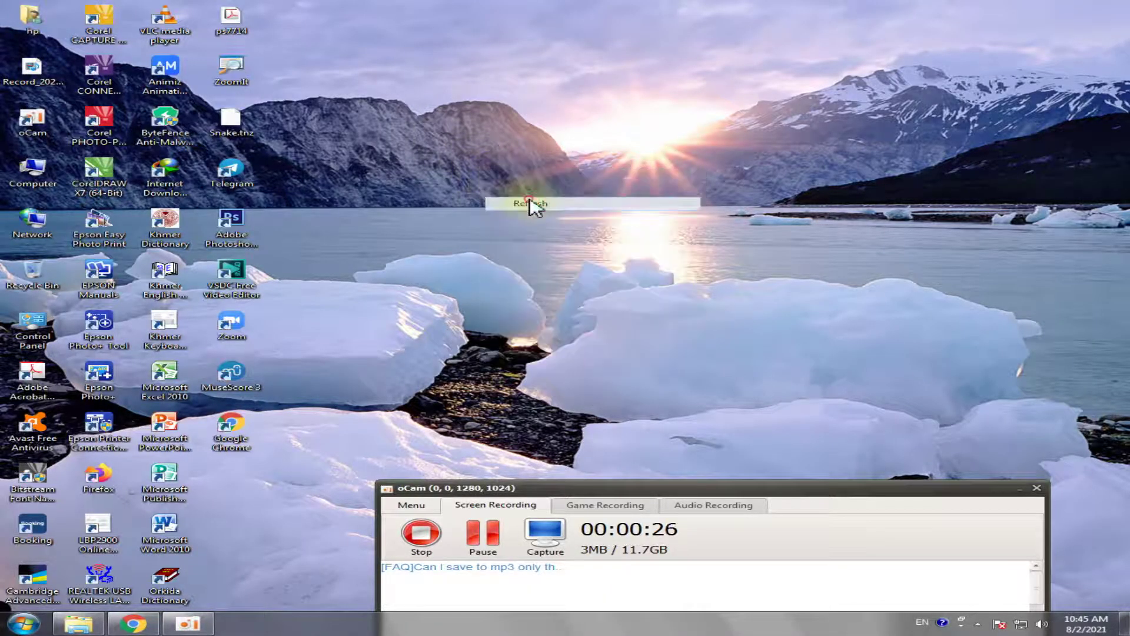
Launch Microsoft Word 2010 from its desktop shortcut.
double_click(165, 532)
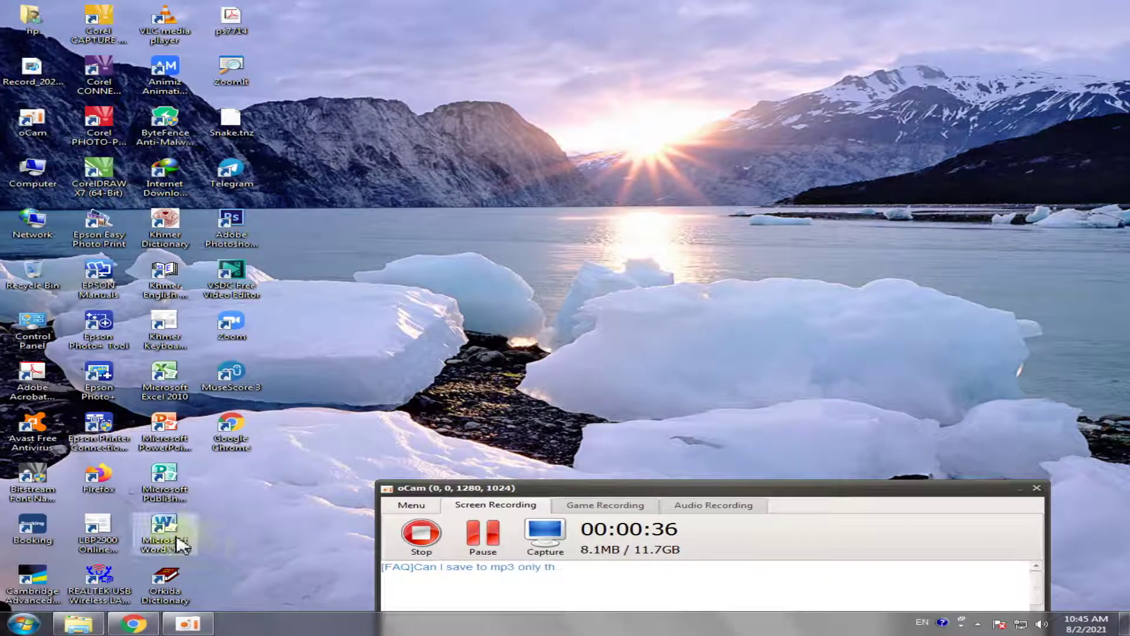
right_click(175, 537)
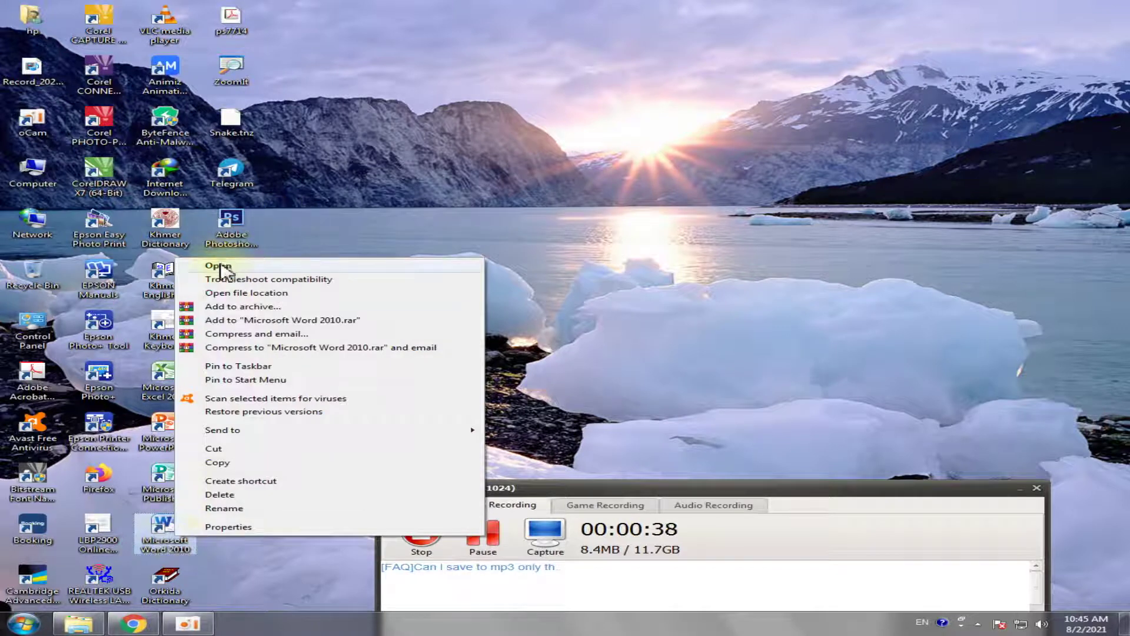
click(221, 265)
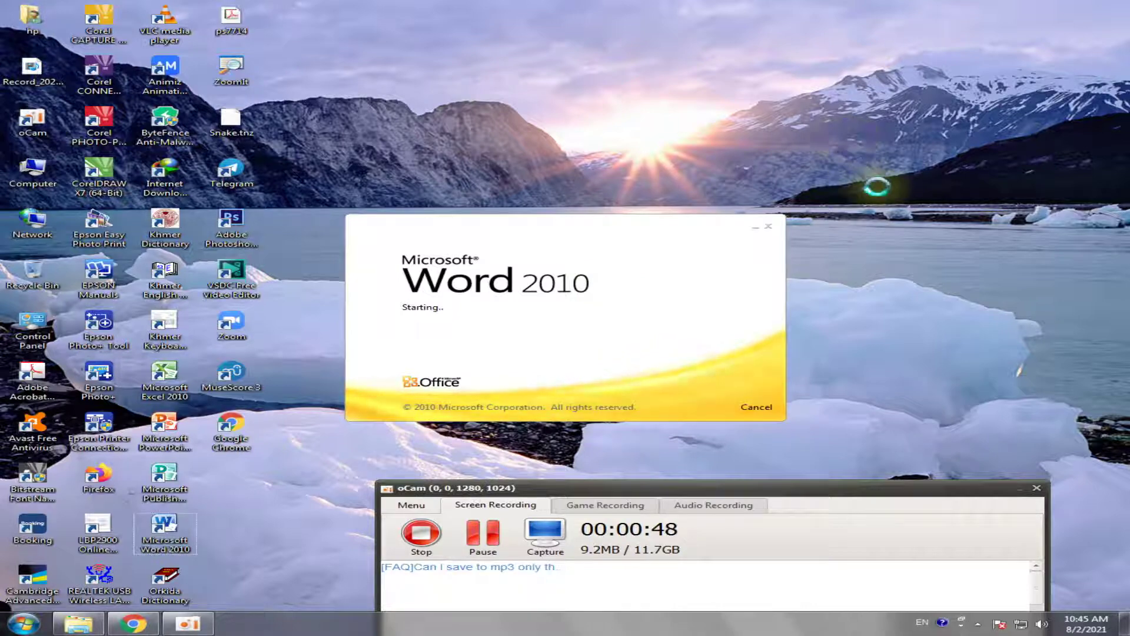
Refresh the desktop repeatedly while Word loads.
right_click(848, 142)
click(883, 174)
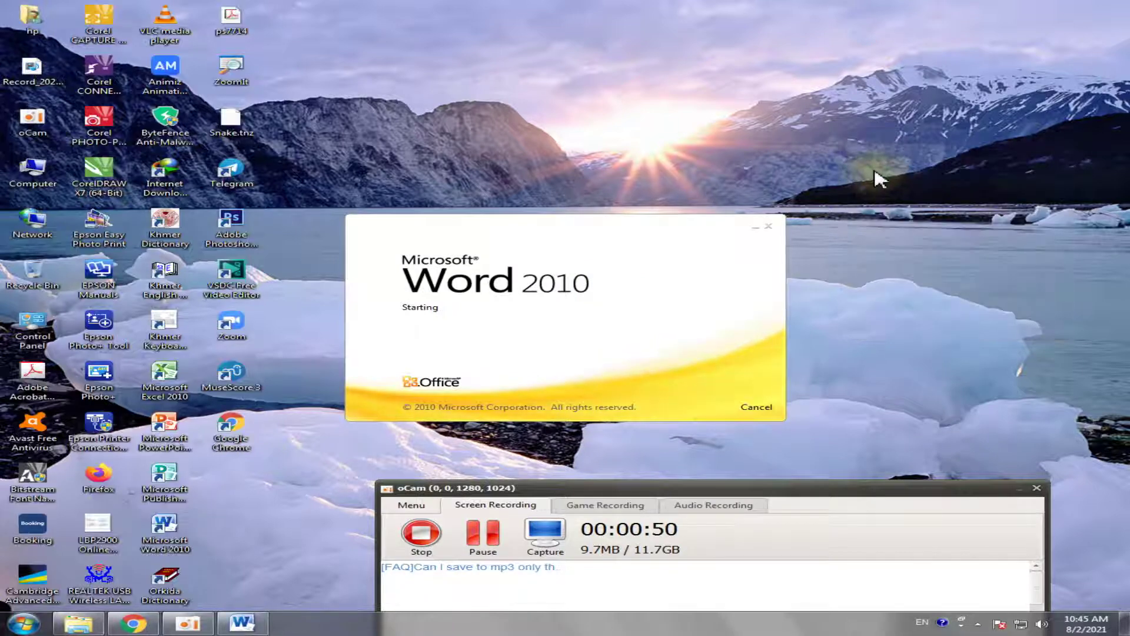
right_click(864, 142)
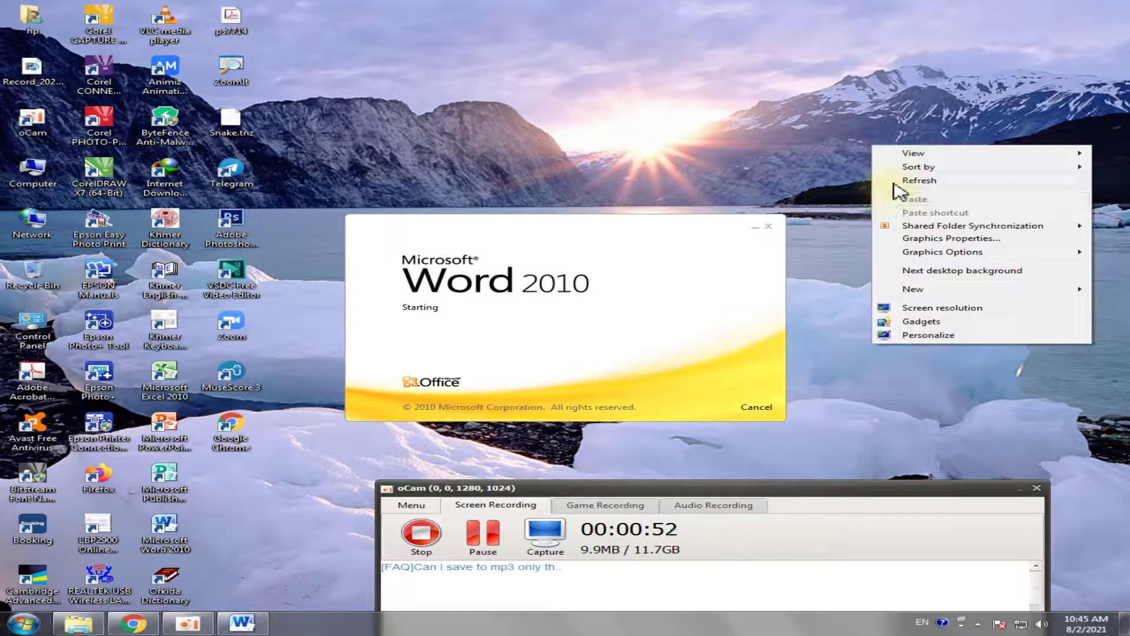
click(895, 180)
right_click(824, 153)
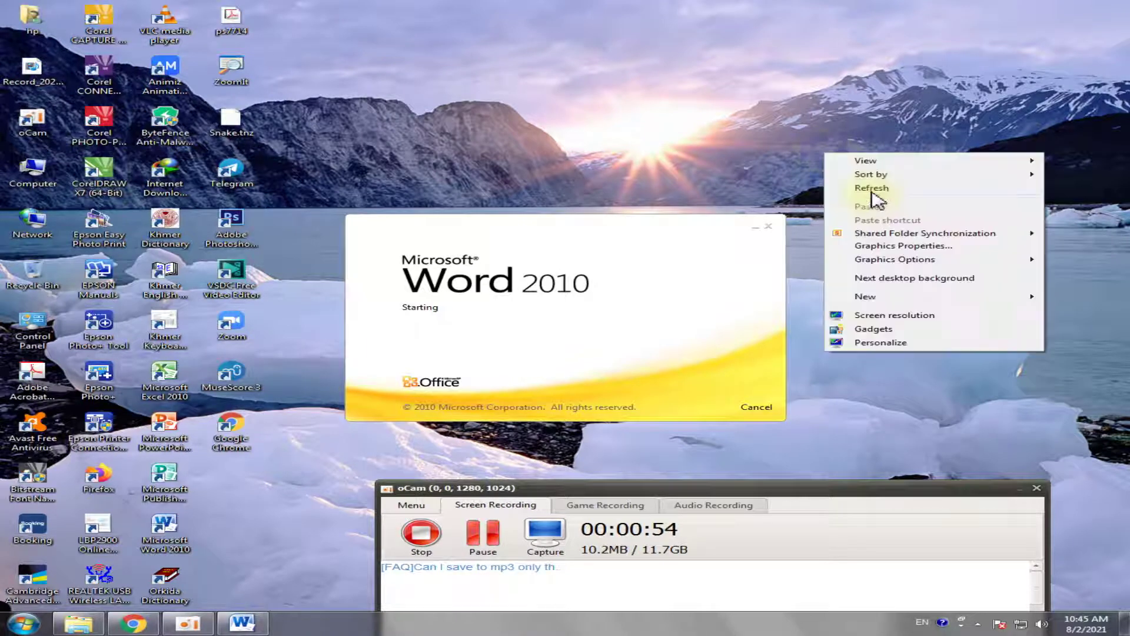
click(875, 193)
right_click(865, 159)
click(892, 188)
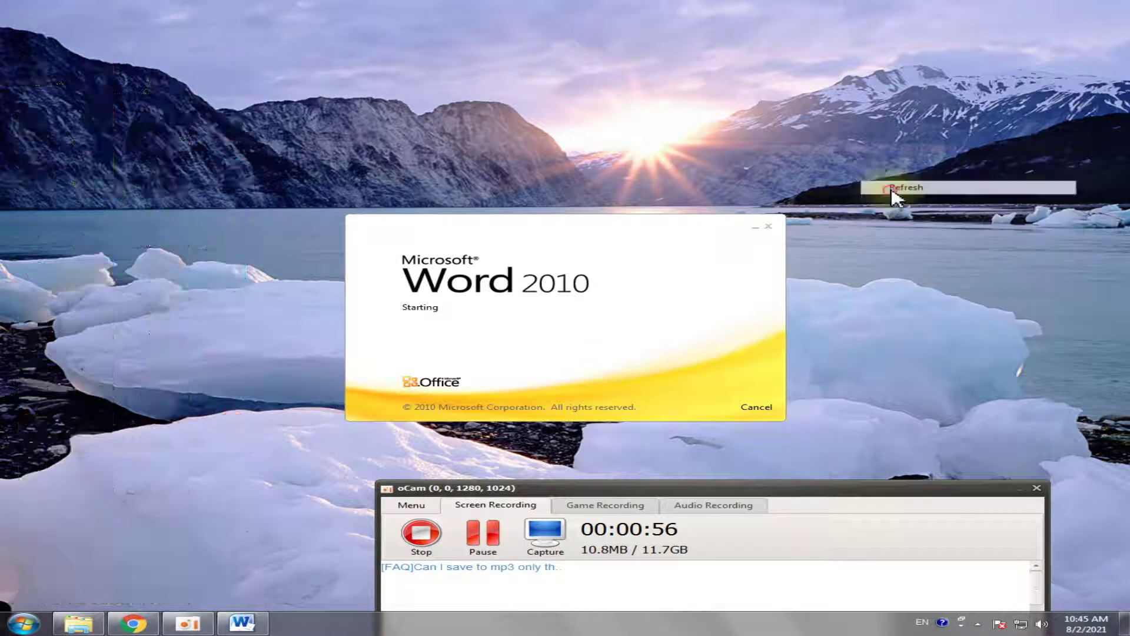
right_click(867, 153)
Set the blank document's paper size to A4.
click(907, 188)
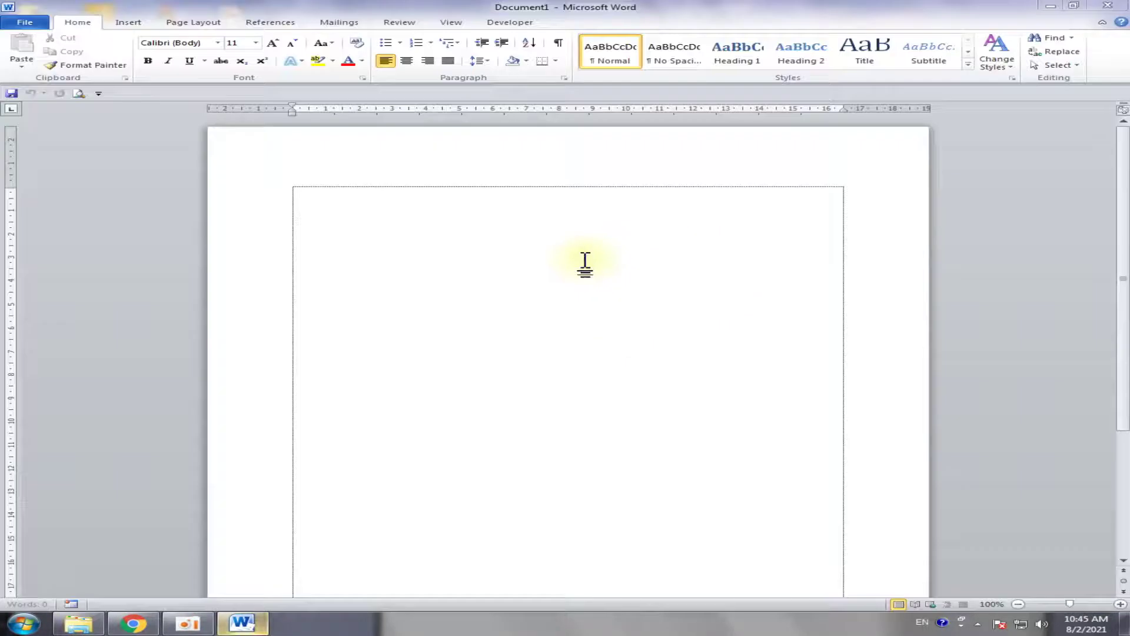
click(463, 213)
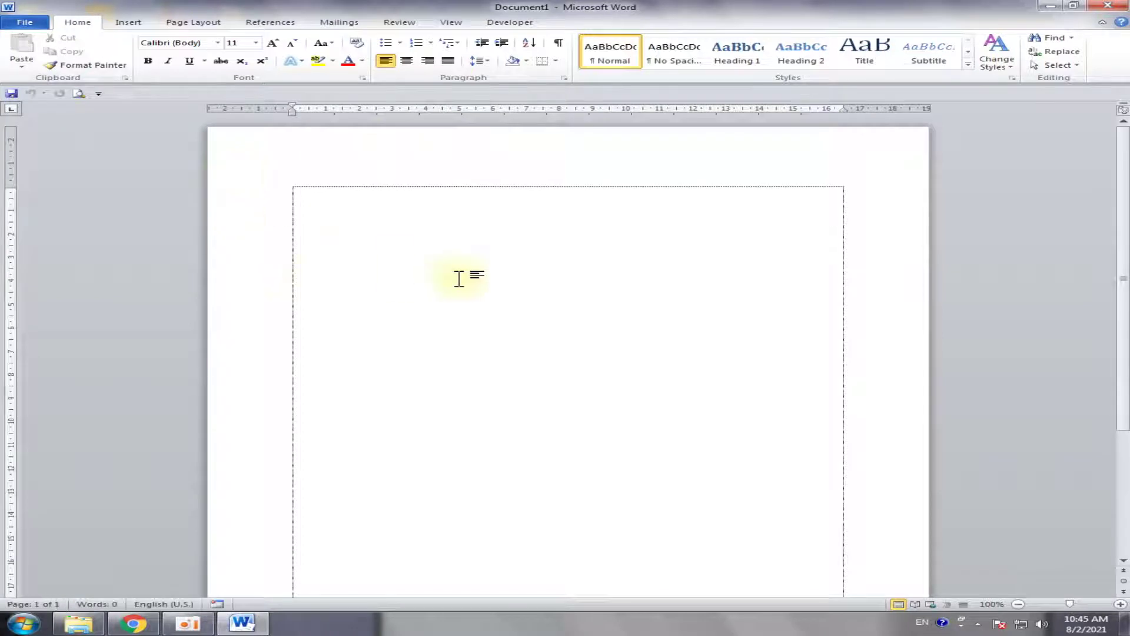
click(194, 23)
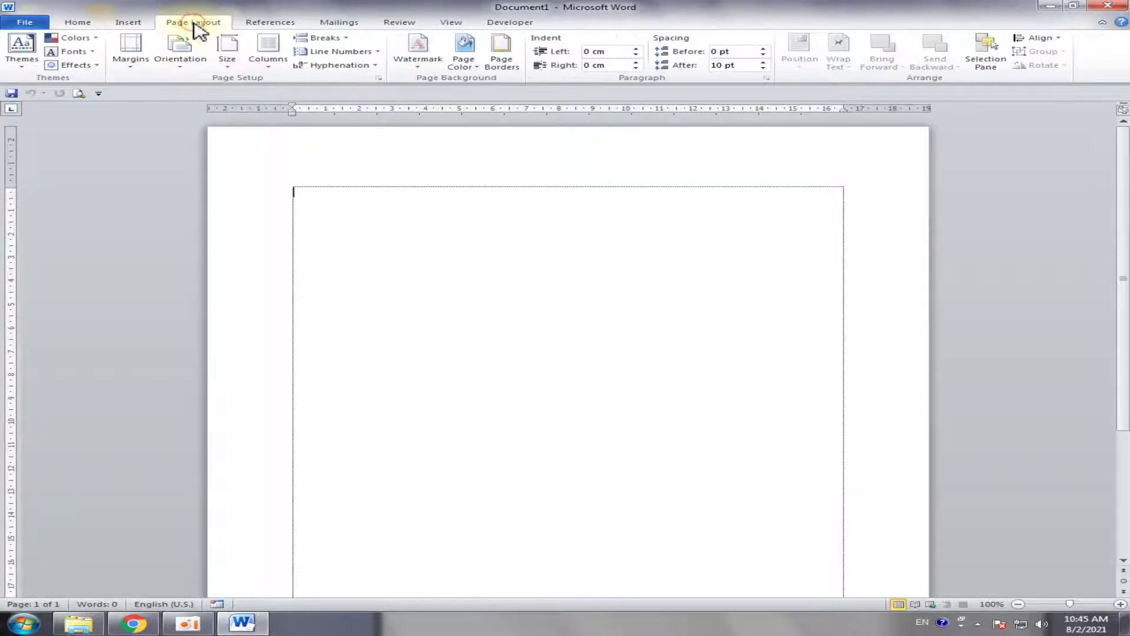
click(228, 67)
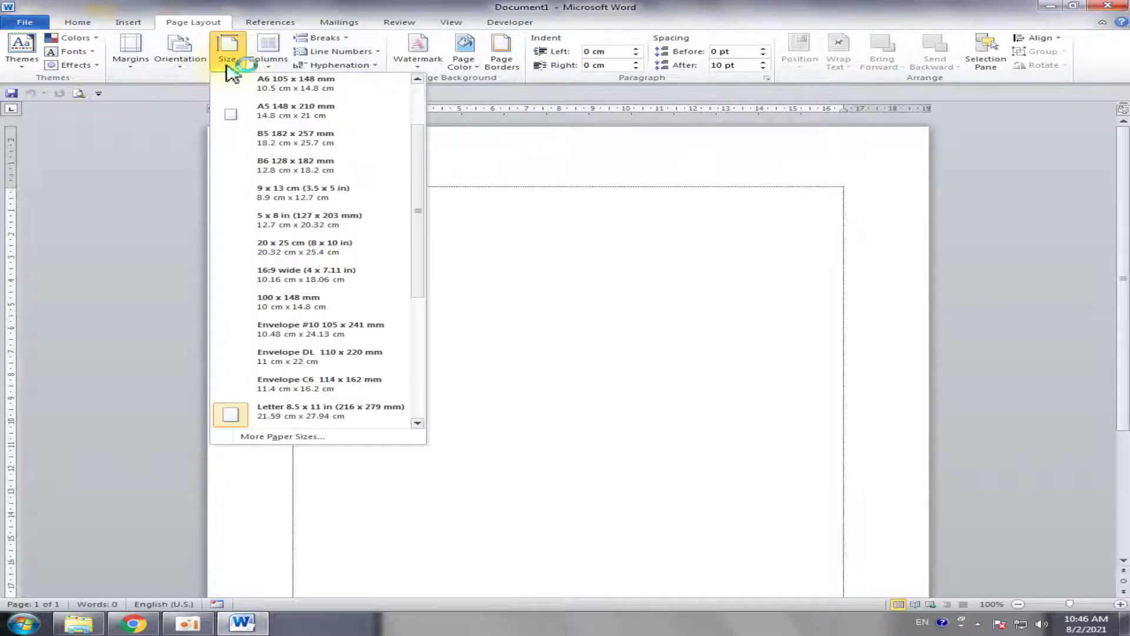
scroll(418, 203, up, 3)
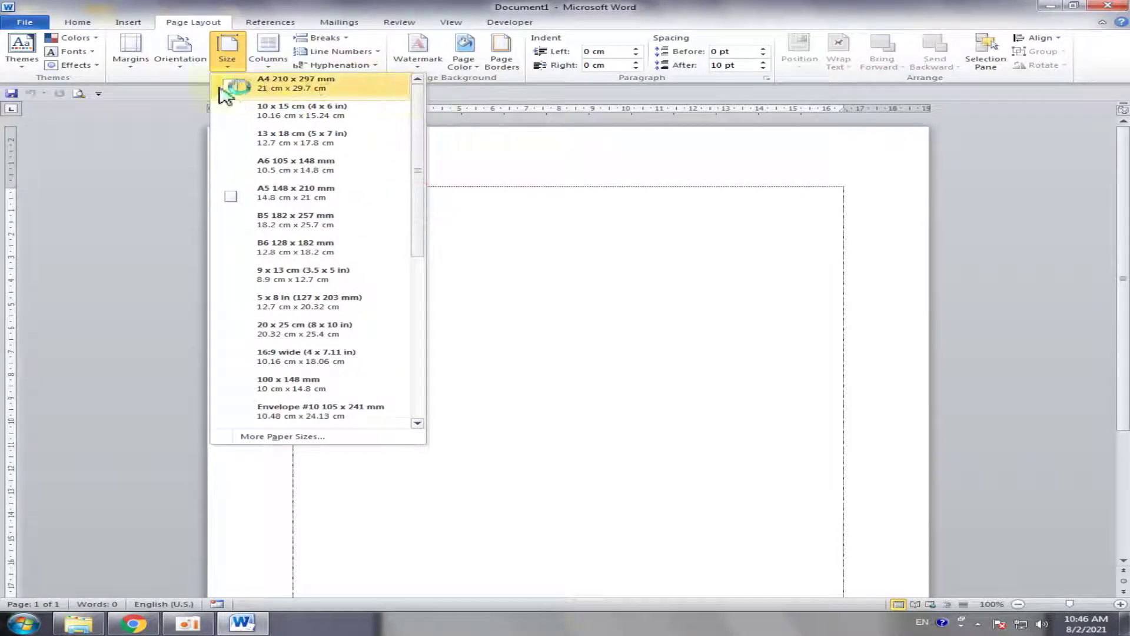
click(314, 95)
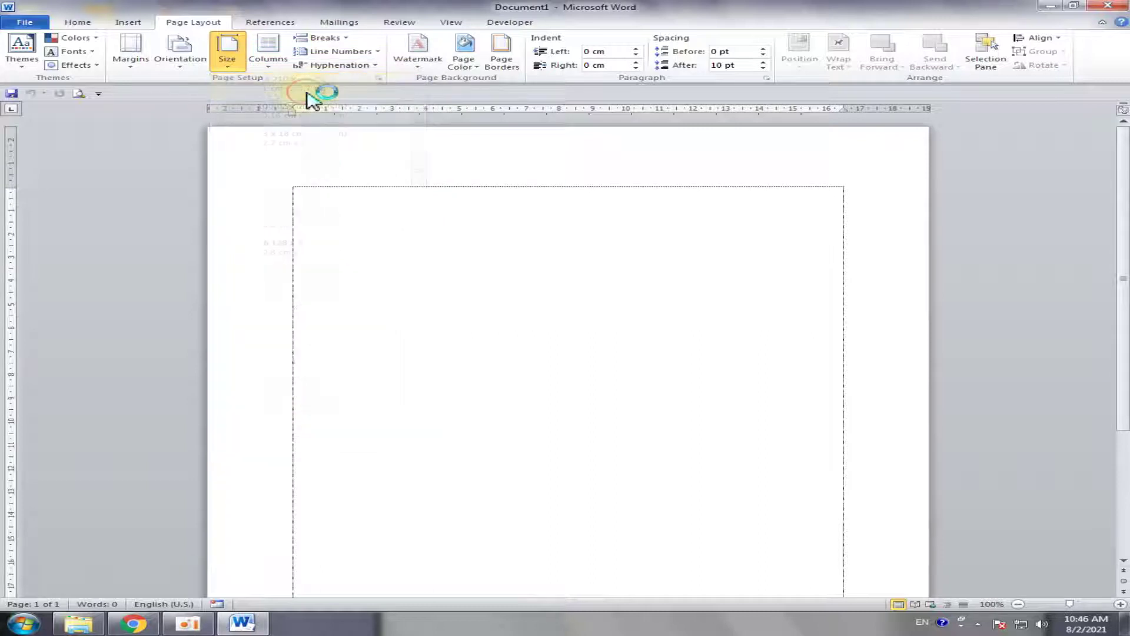
Turn the page to landscape and apply Narrow margins of 1.27 cm.
click(183, 69)
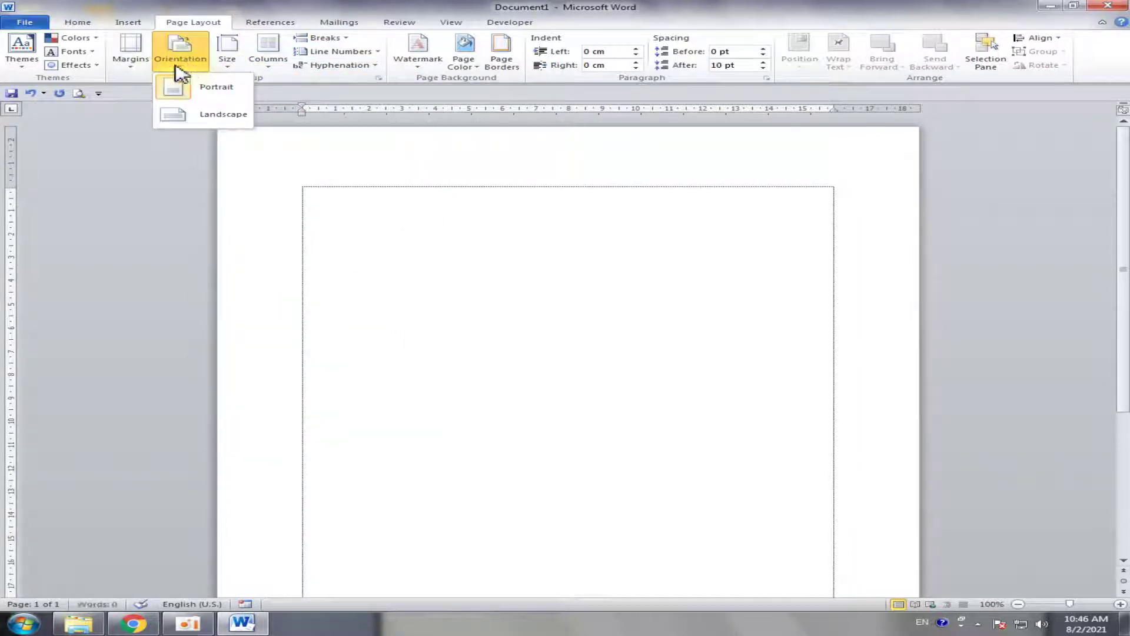
click(210, 116)
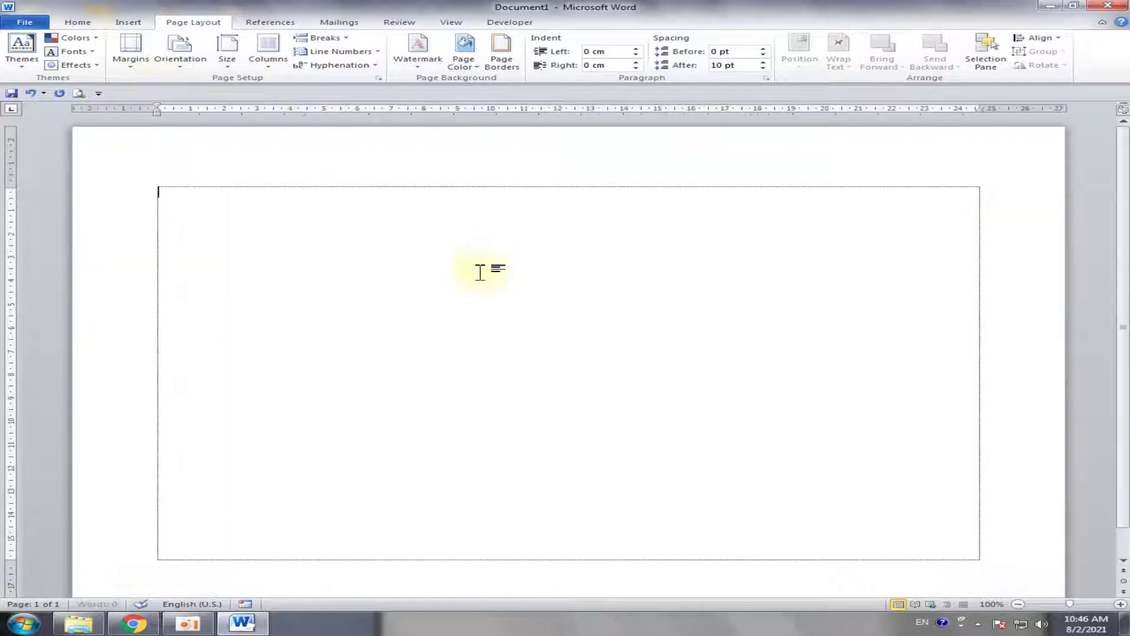
click(134, 75)
click(130, 66)
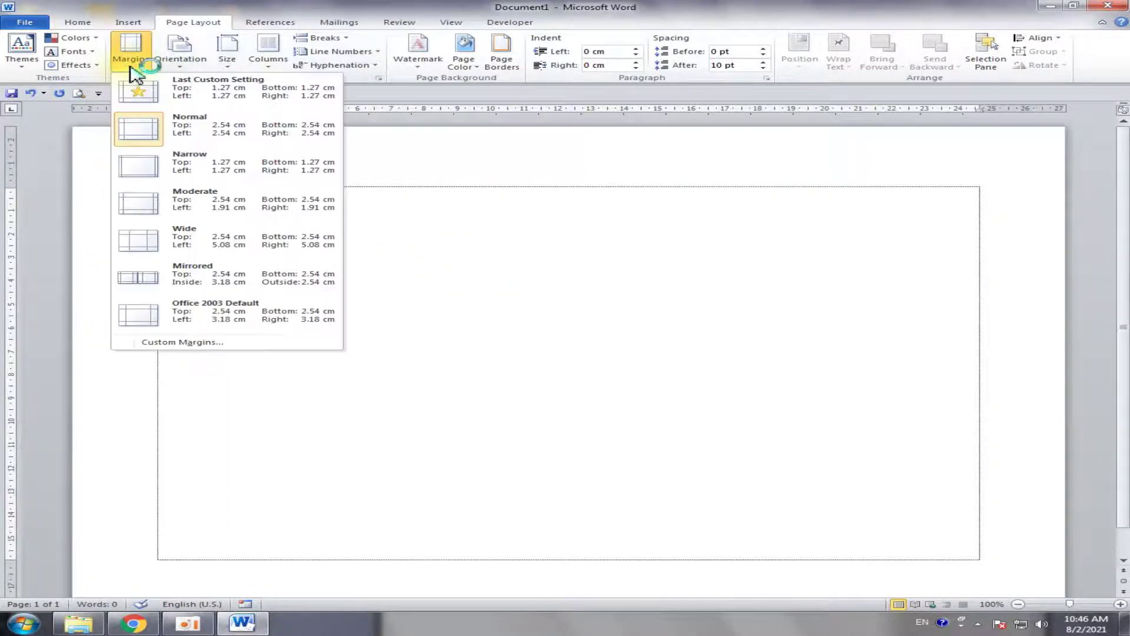
click(222, 174)
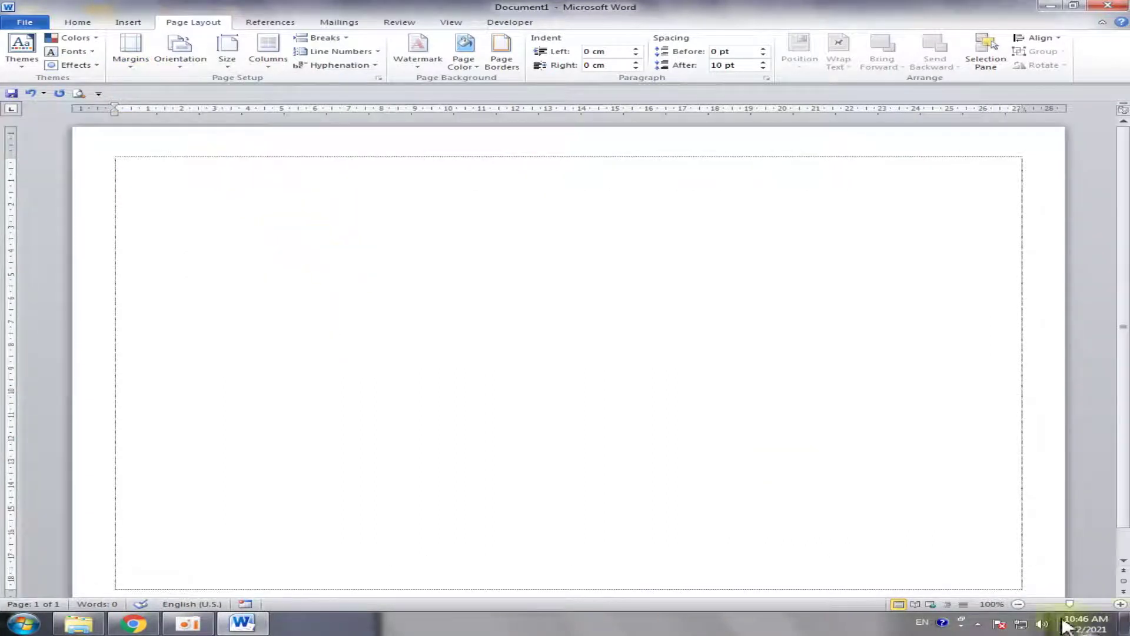
click(1018, 604)
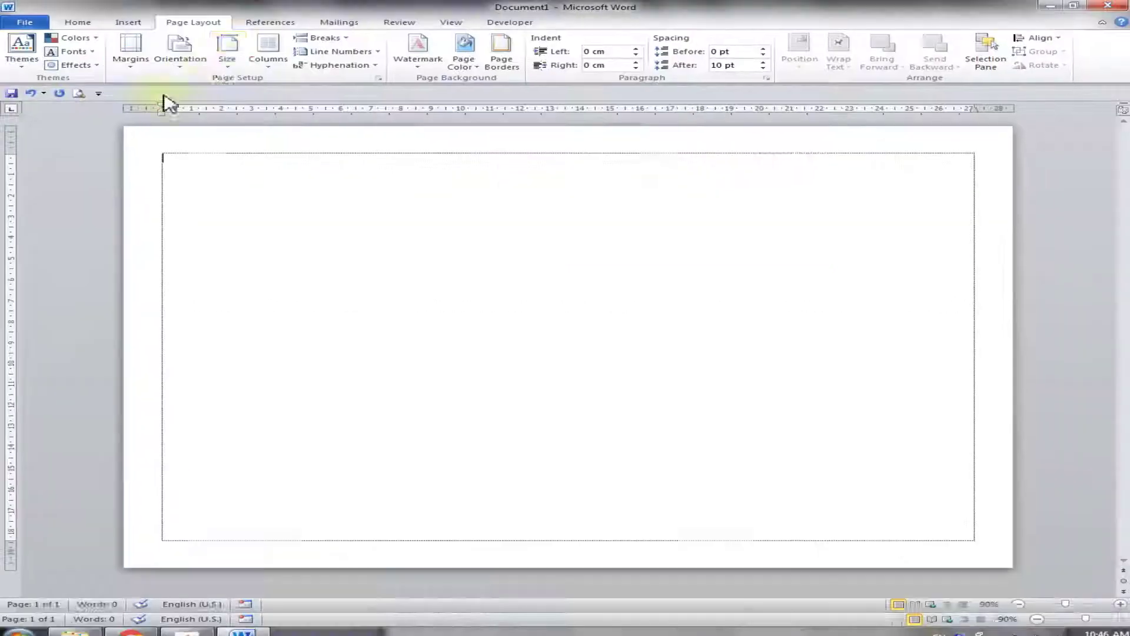
click(227, 52)
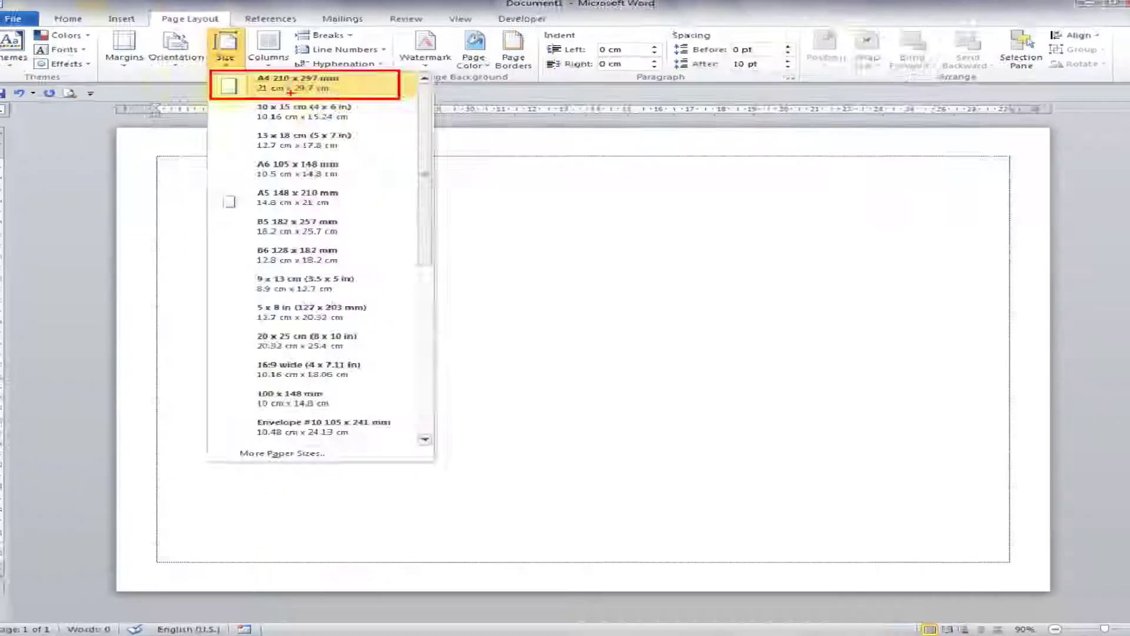
click(294, 83)
click(179, 50)
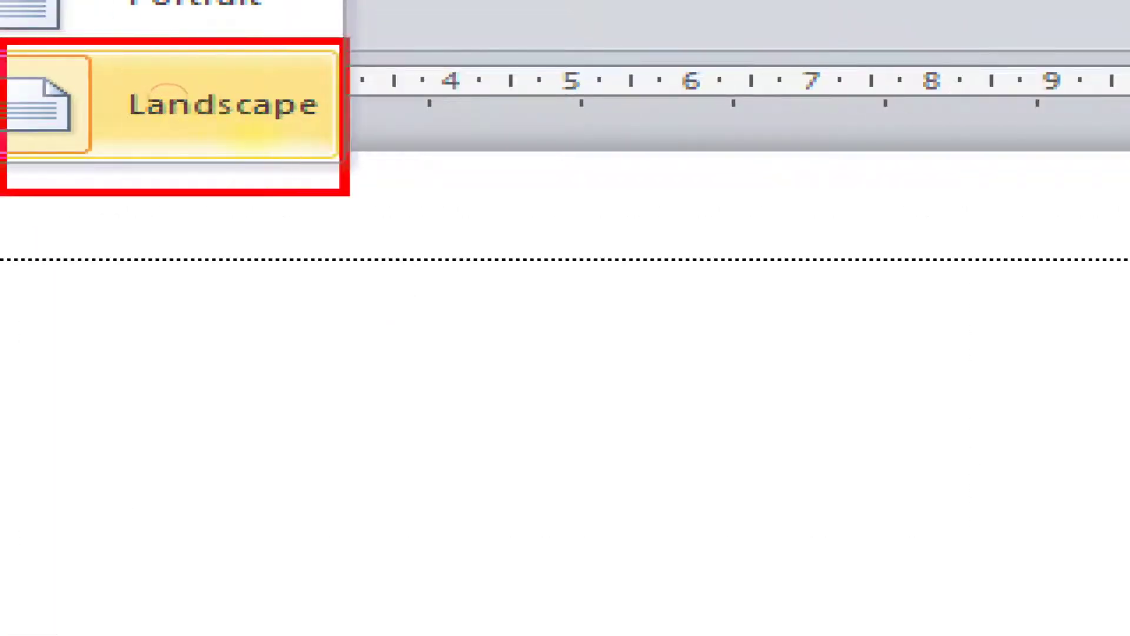
click(192, 114)
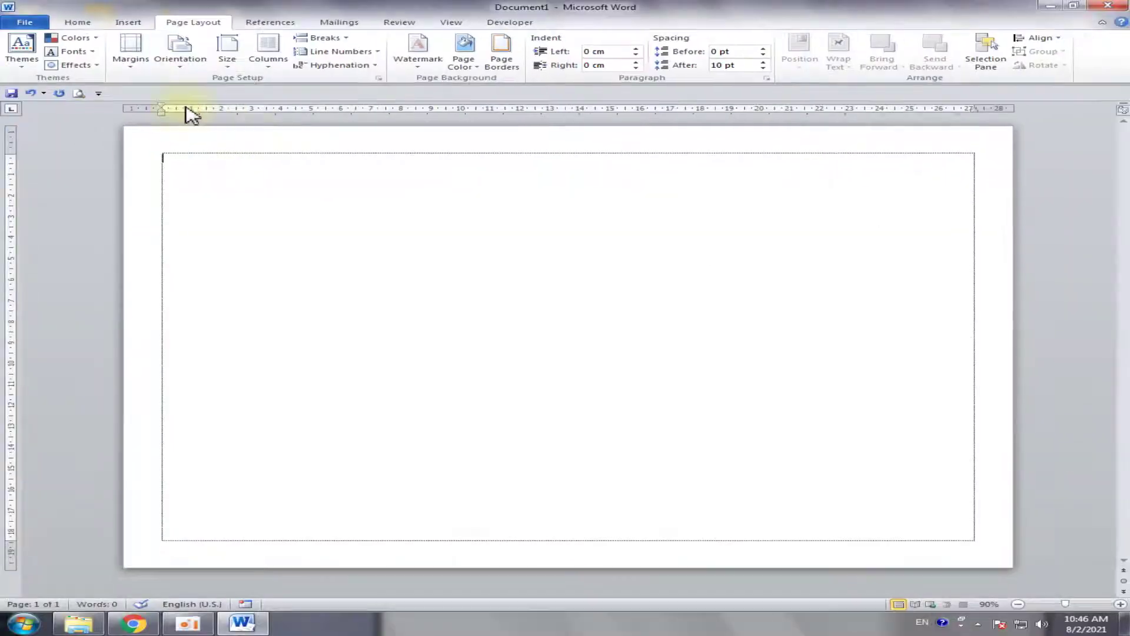
click(131, 65)
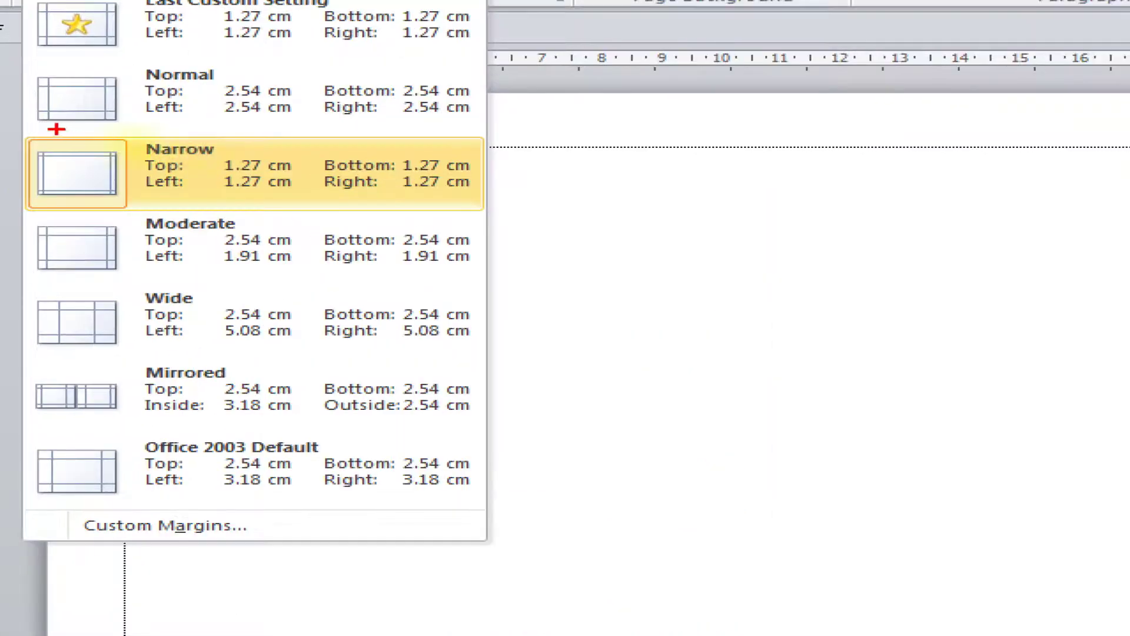
drag(57, 129, 470, 222)
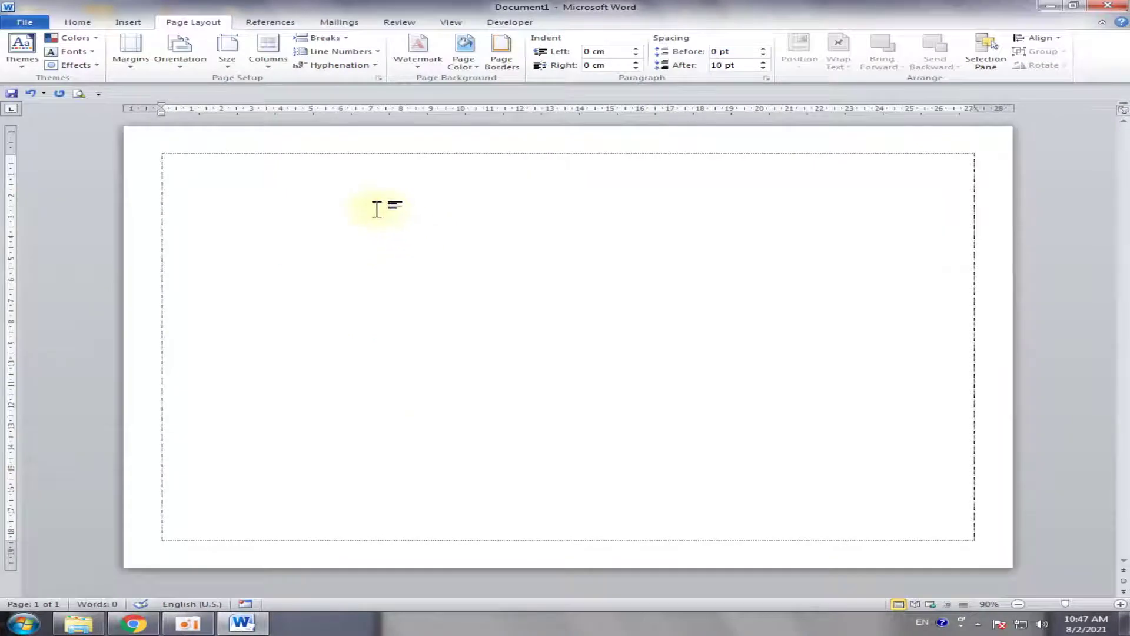
Choose Two in the Page Layout Columns menu for side-by-side panels.
click(273, 74)
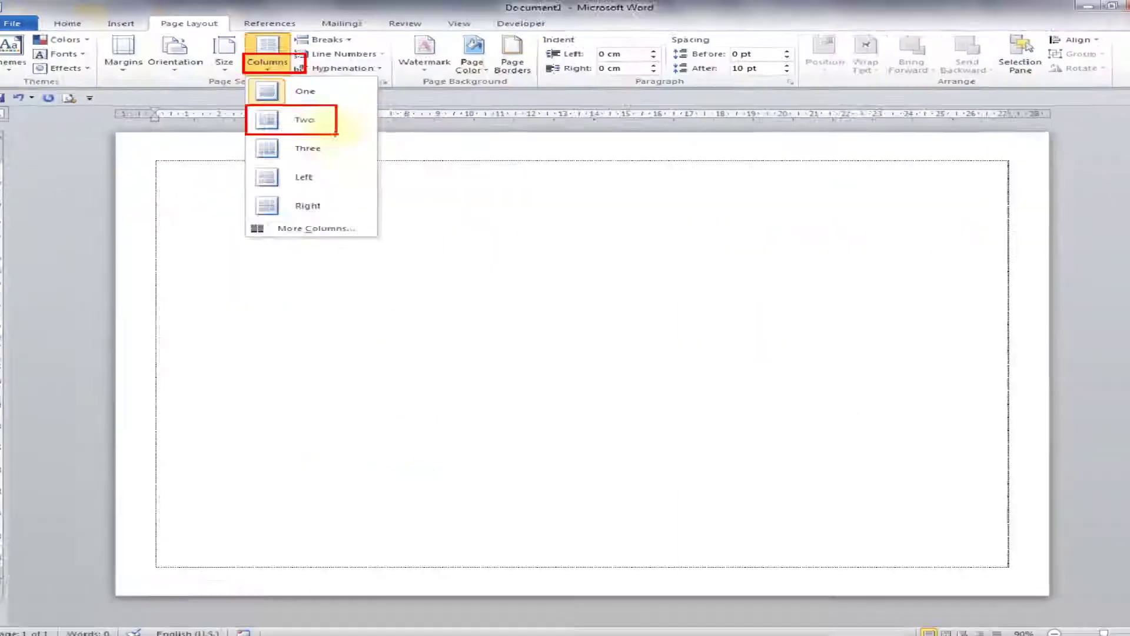
click(268, 56)
click(300, 118)
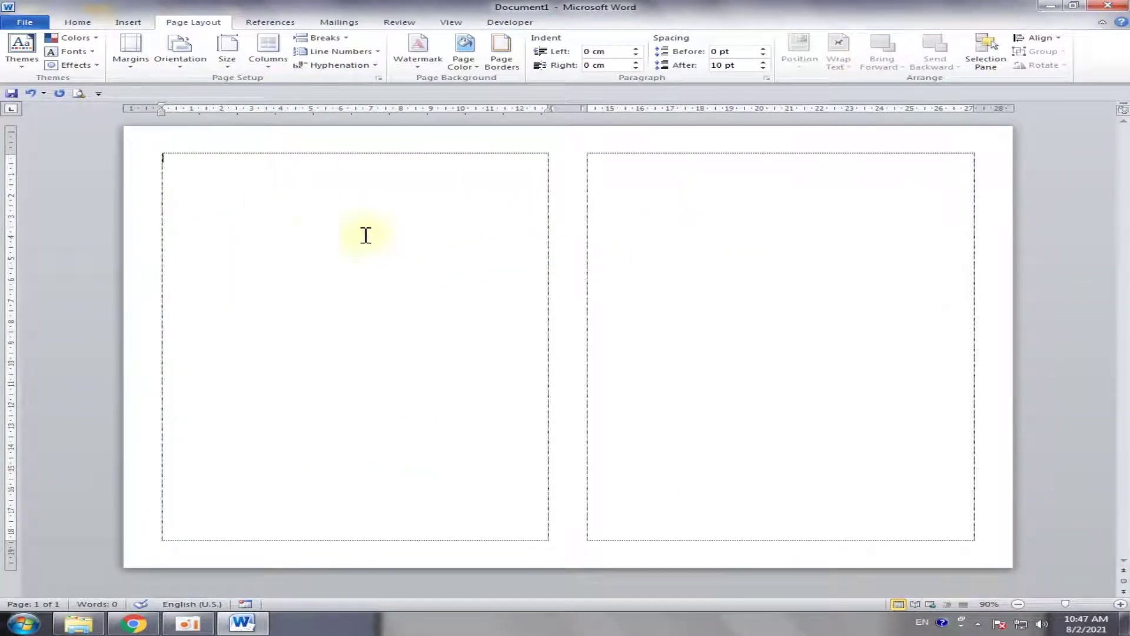
Insert the '2121 Pizza' picture from Downloads at the top of the left column.
click(125, 23)
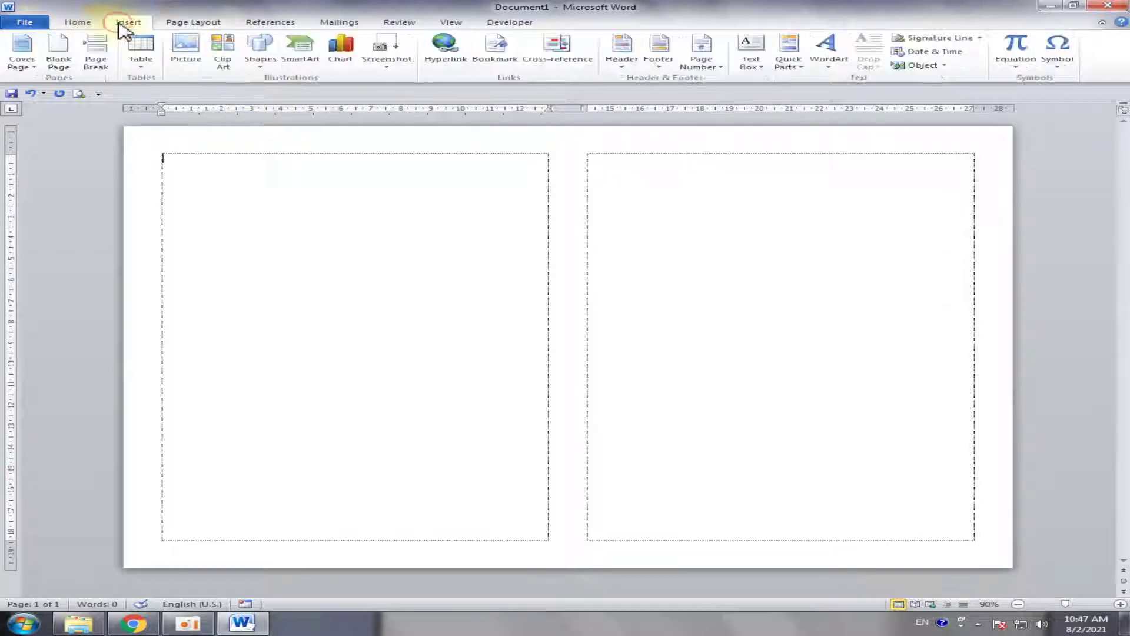
click(180, 62)
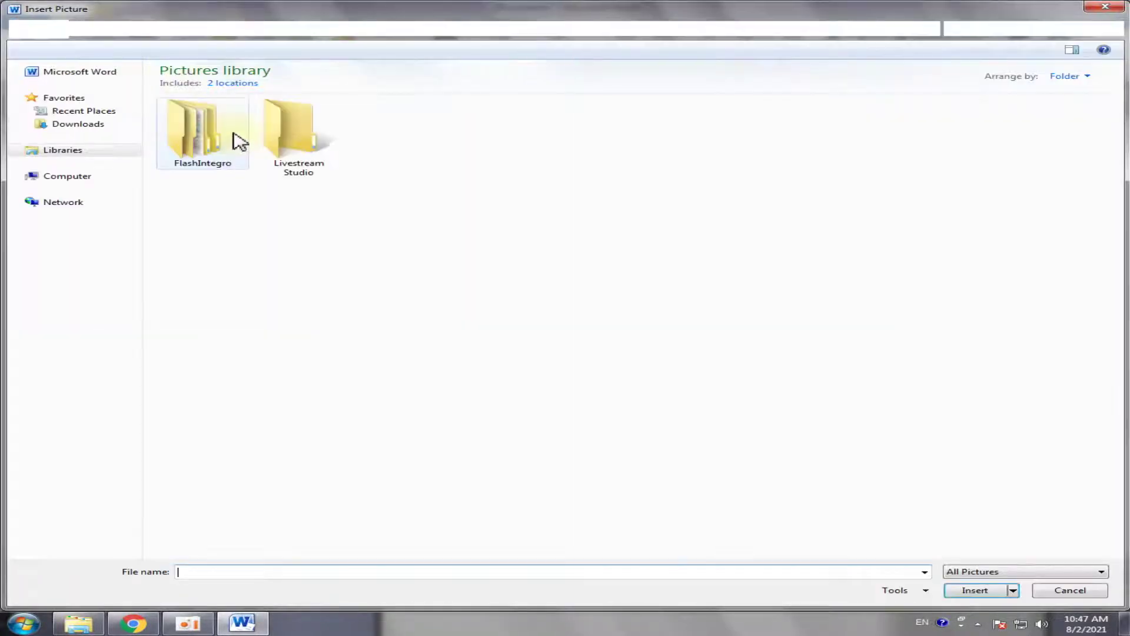
click(92, 126)
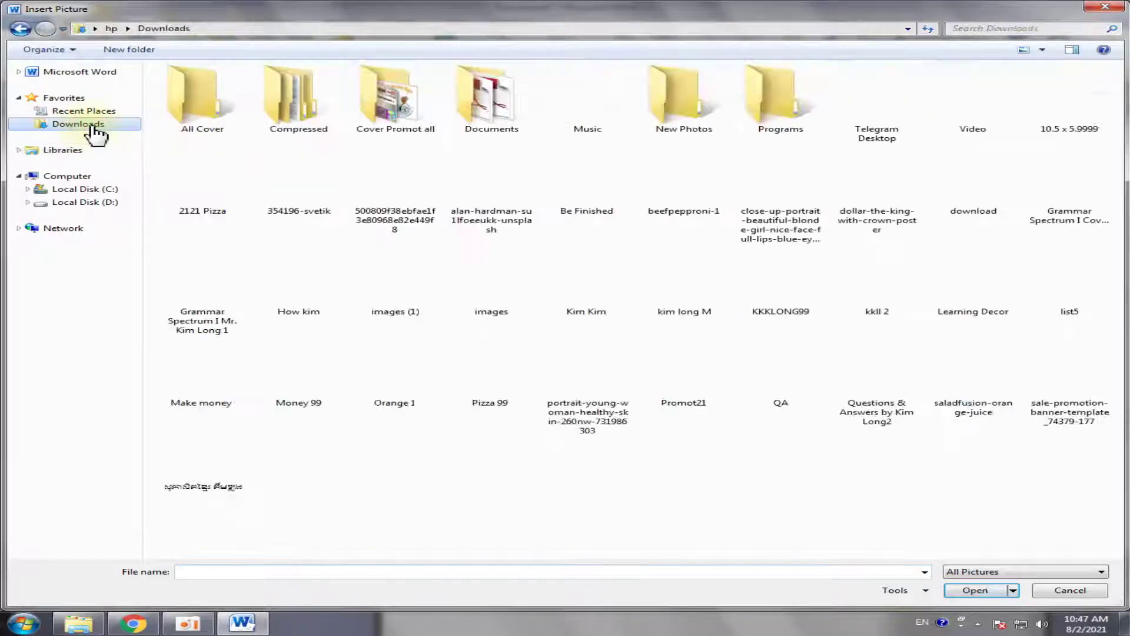
click(206, 180)
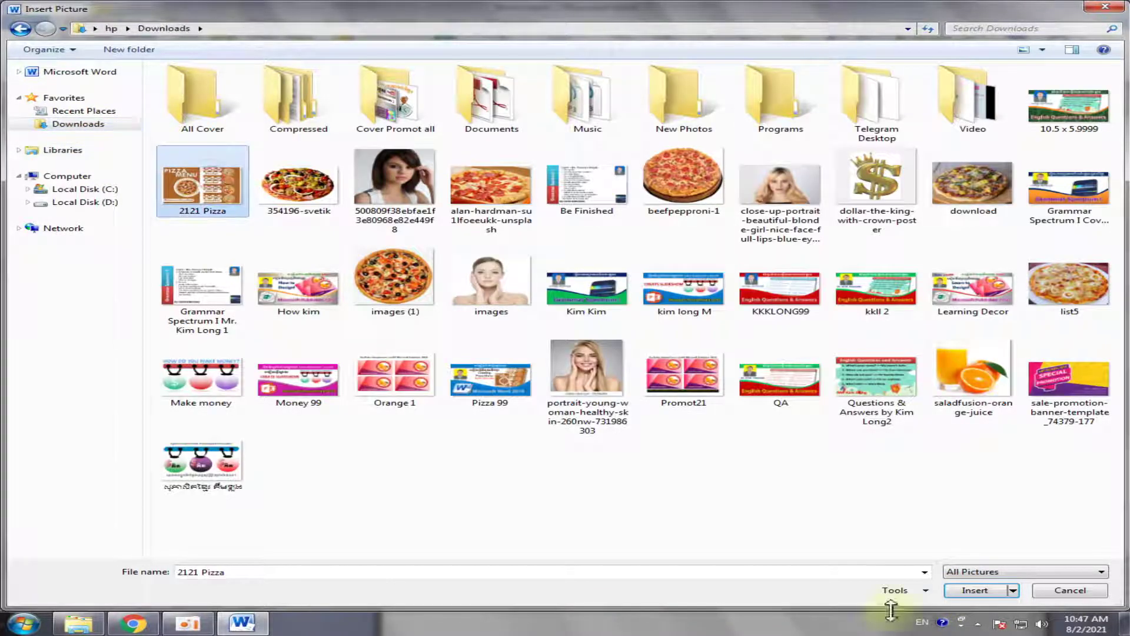
click(971, 590)
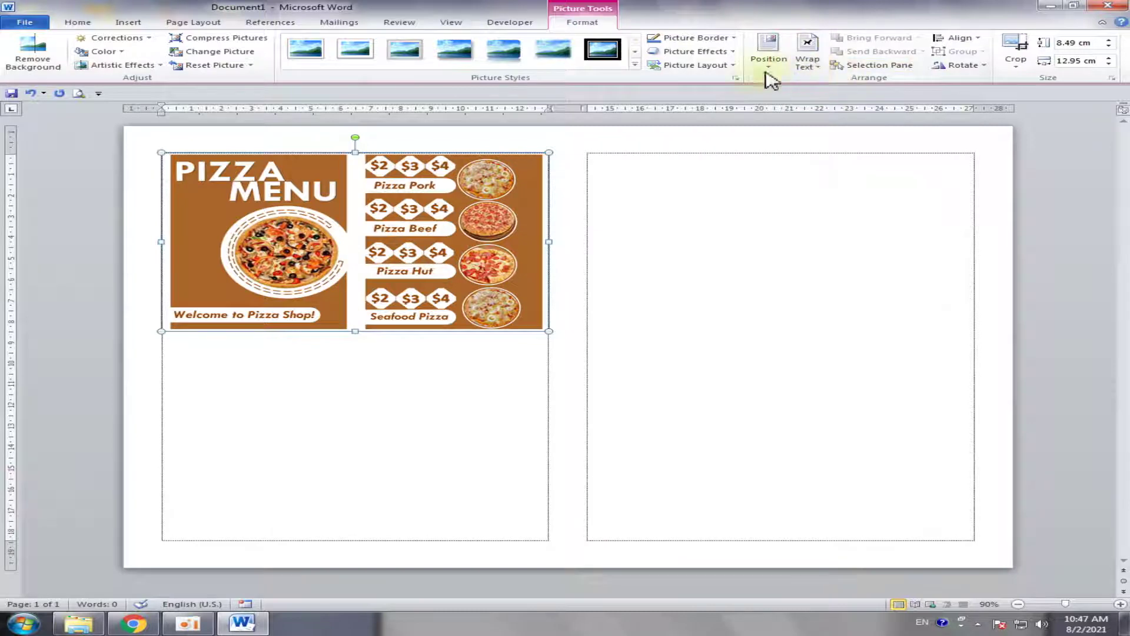
Set the picture to In Front of Text wrapping and drag it into the right panel.
click(815, 66)
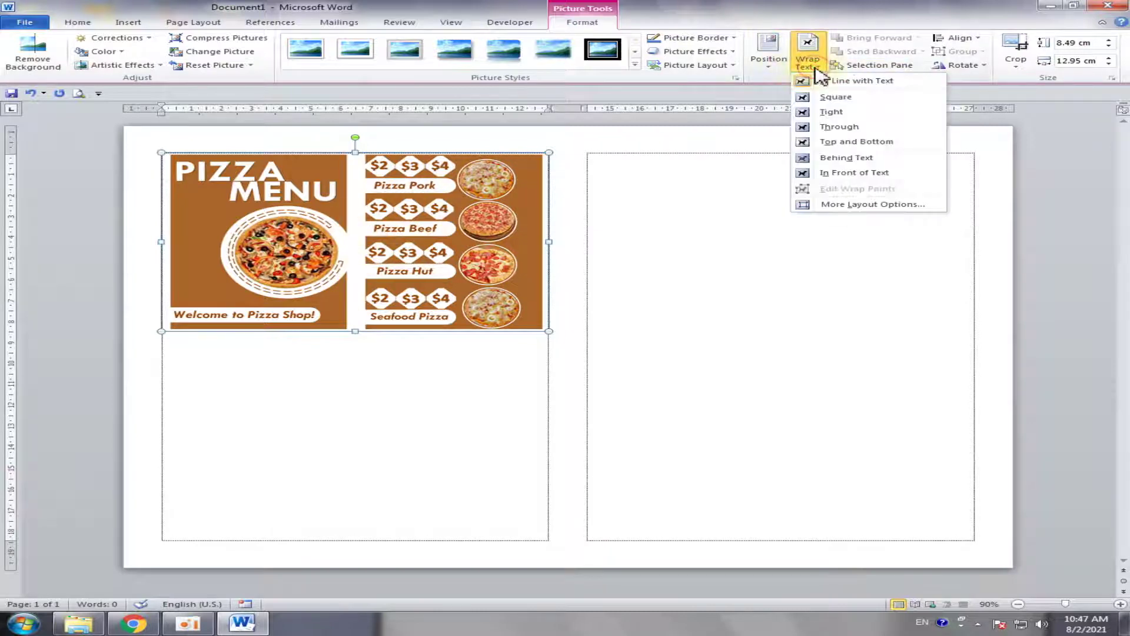
click(847, 173)
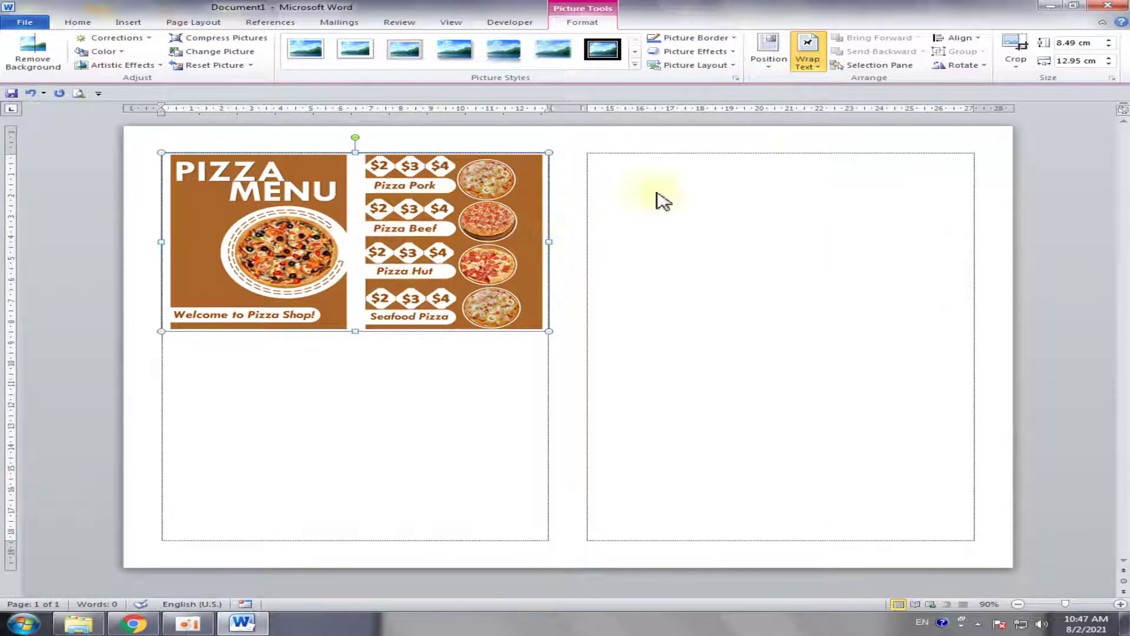
drag(464, 204, 860, 219)
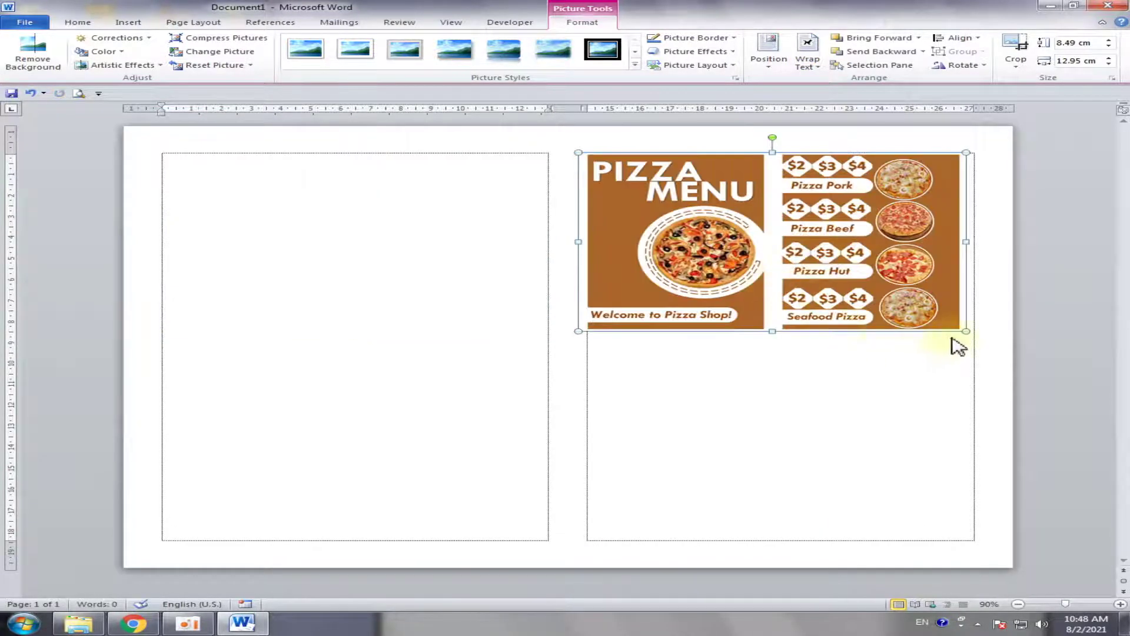
drag(966, 330, 942, 370)
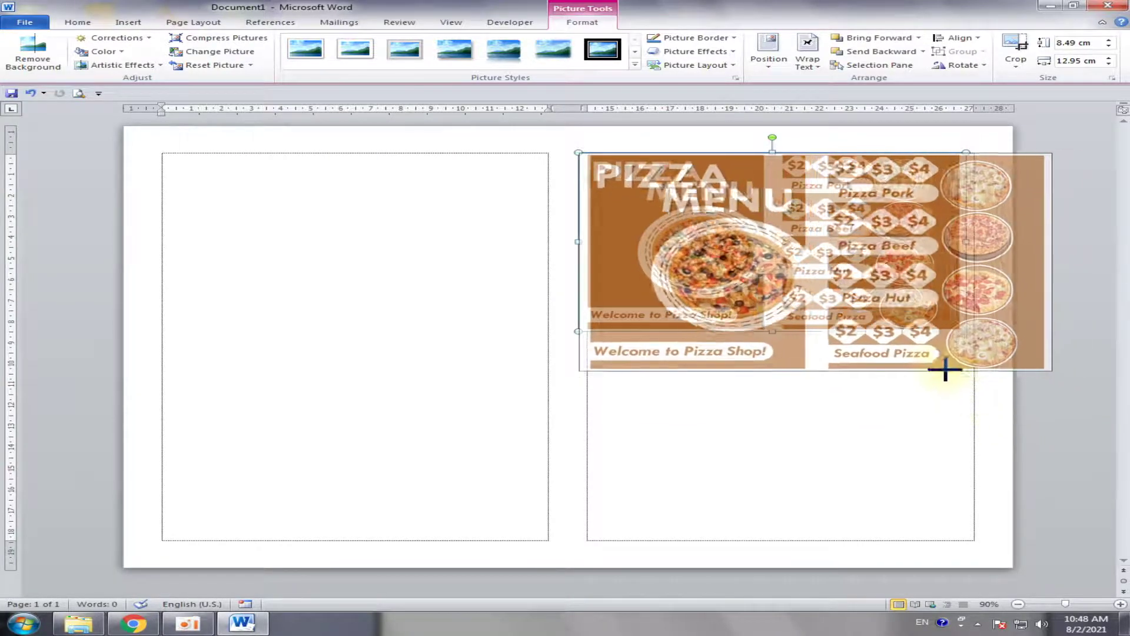
drag(851, 328, 781, 376)
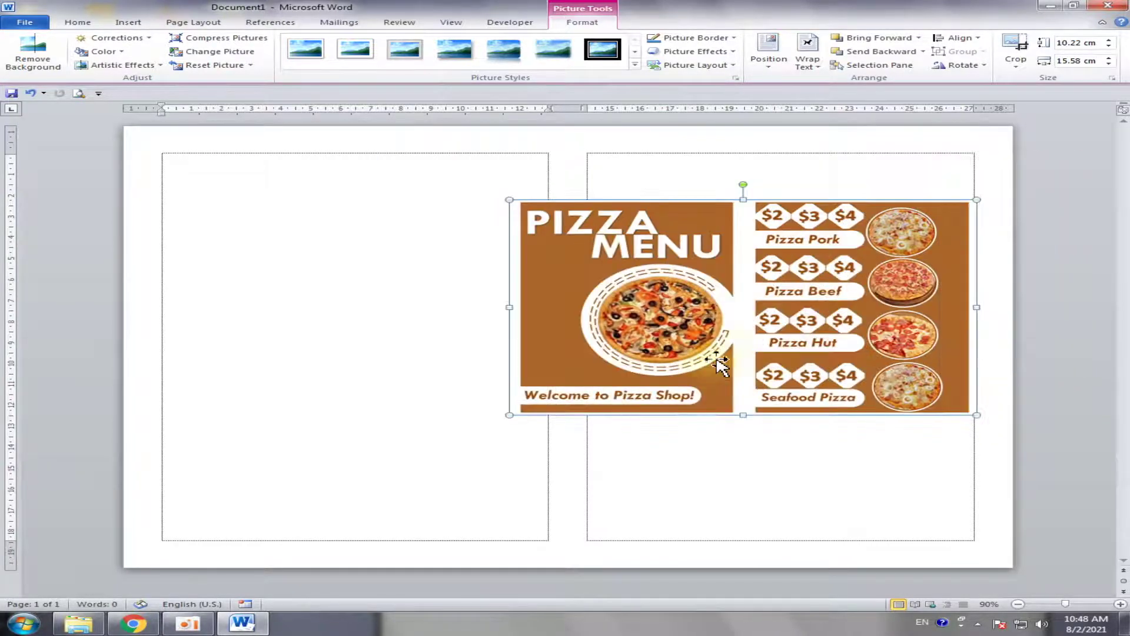
drag(734, 349, 881, 322)
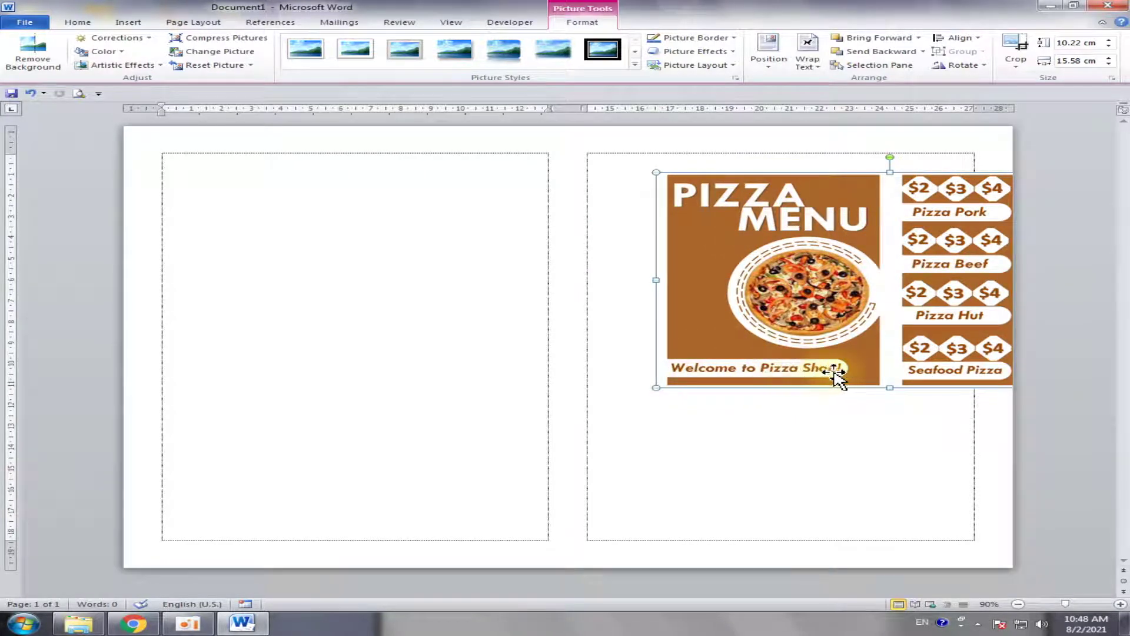
click(449, 305)
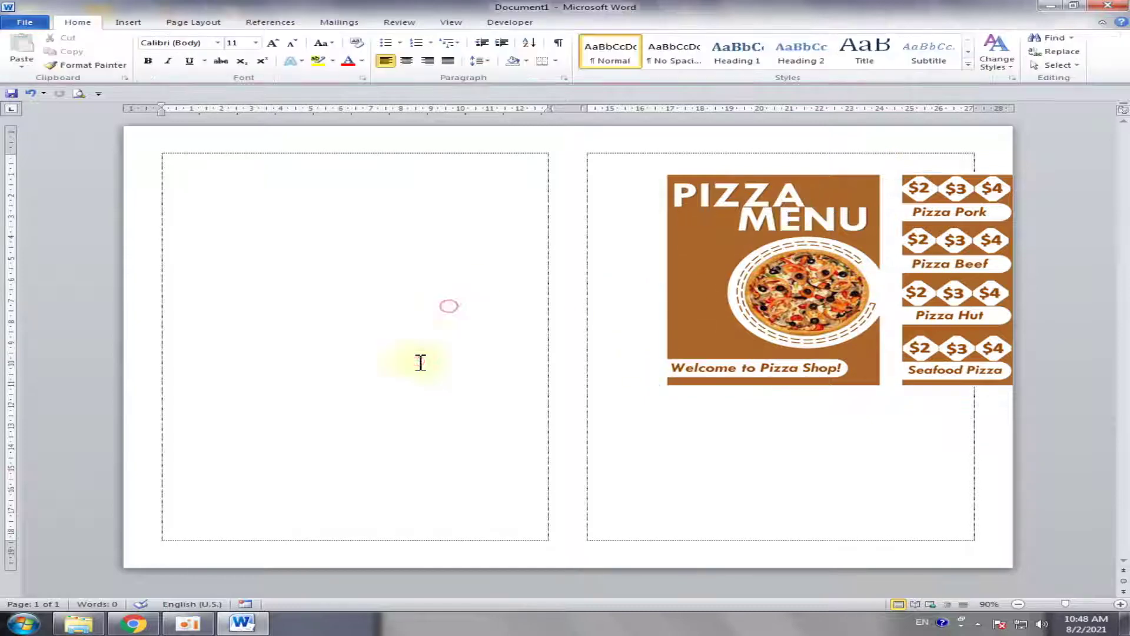
drag(873, 329, 787, 334)
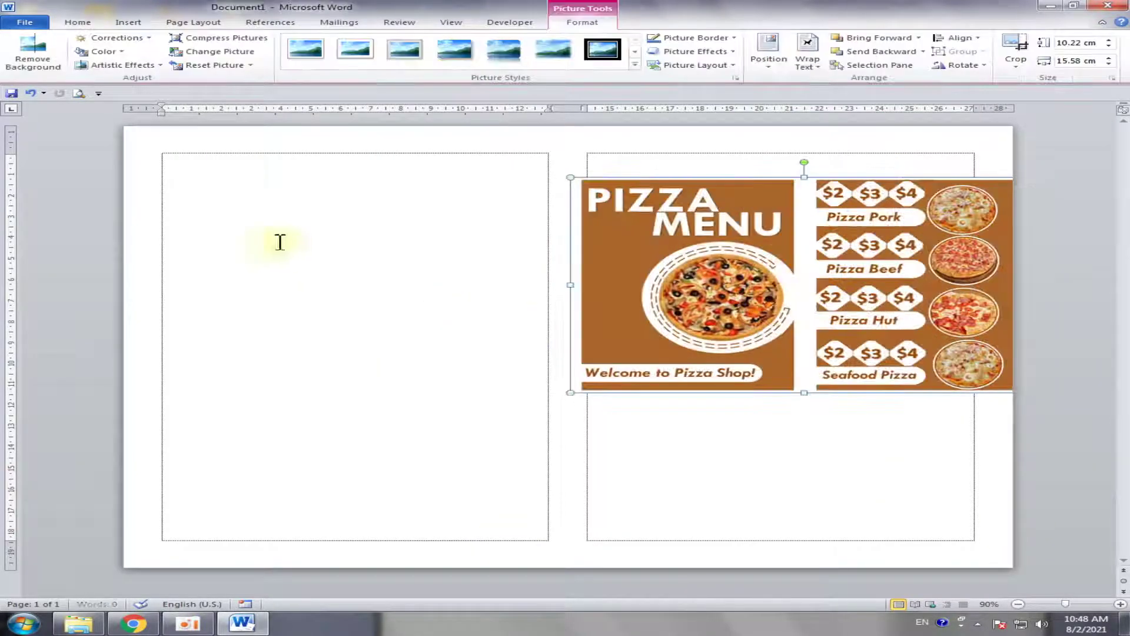
Zoom in and shrink the picture to 3.77 × 5.75 cm at the right panel's top.
click(1121, 604)
click(1121, 604)
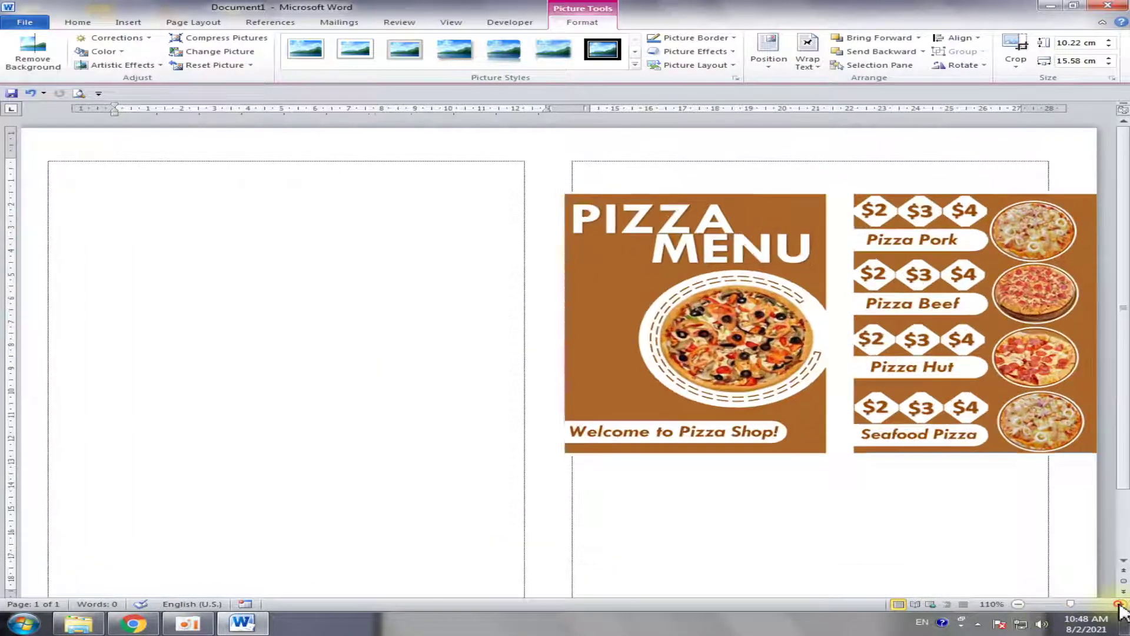
click(1120, 604)
click(1120, 604)
click(1120, 604)
drag(807, 594, 626, 593)
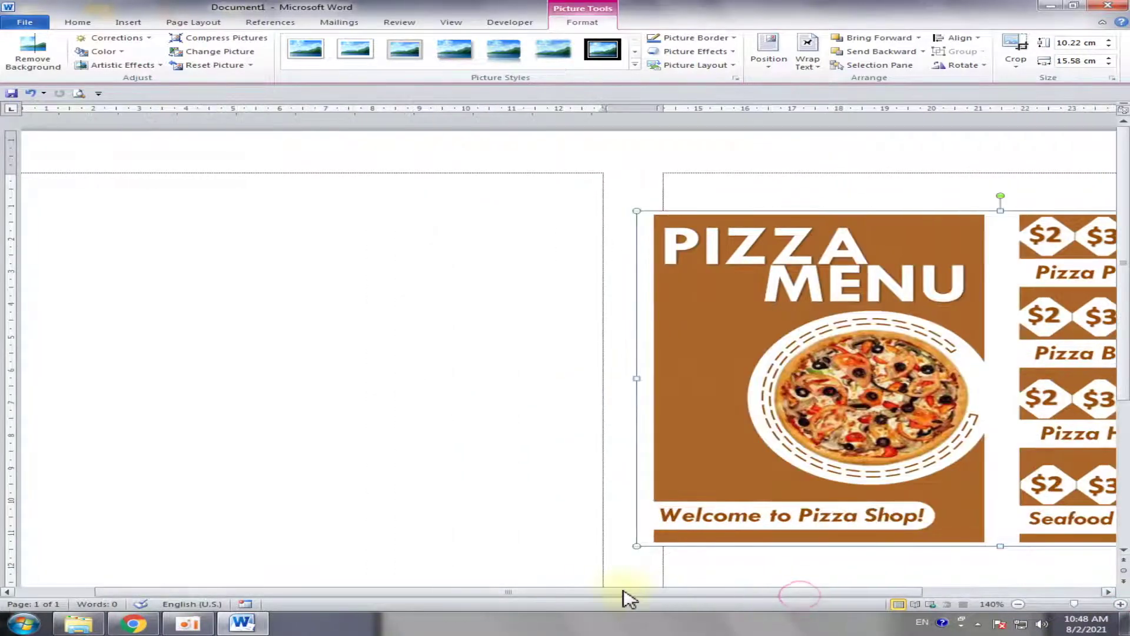
drag(694, 421, 422, 392)
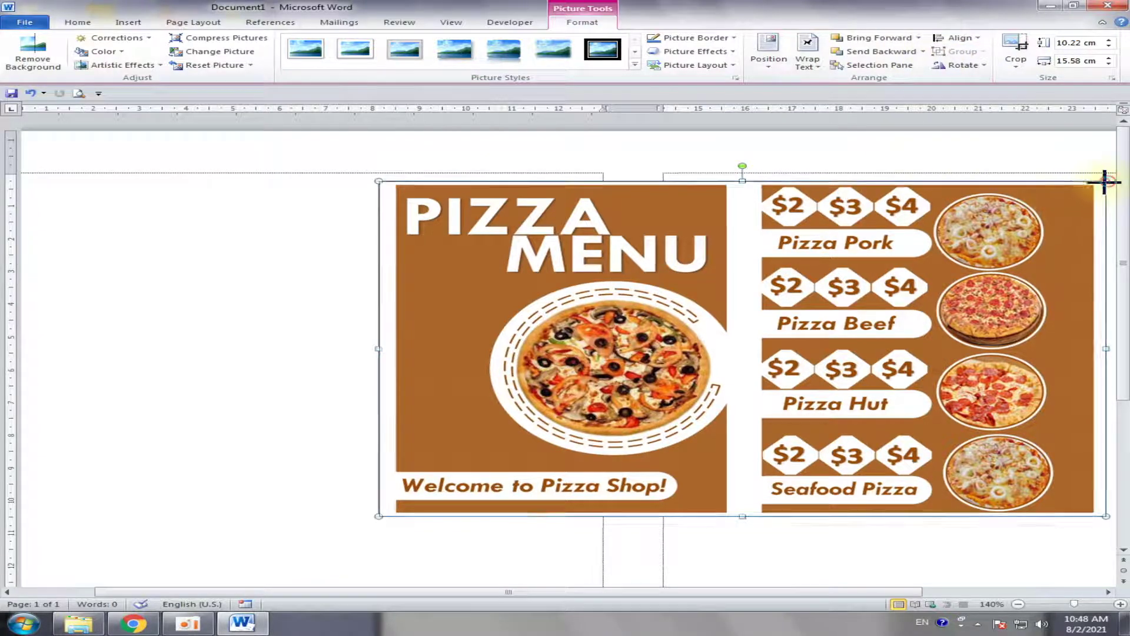
mouse_move(1106, 180)
mouse_down()
mouse_move(717, 233)
mouse_move(783, 331)
mouse_up()
drag(605, 396, 728, 214)
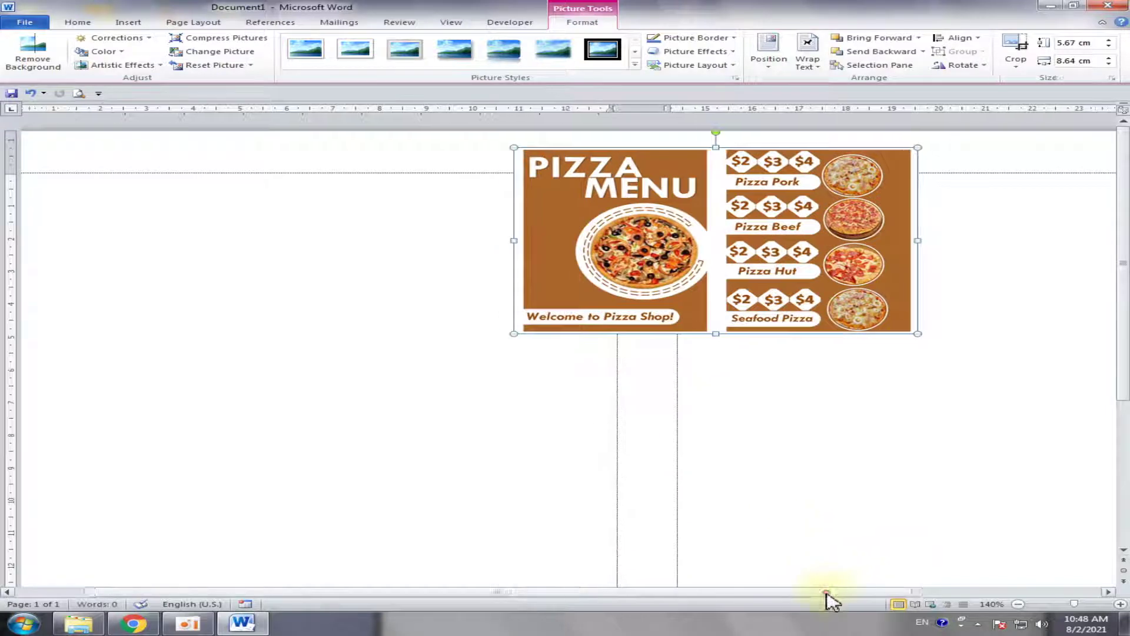
drag(827, 593, 686, 590)
drag(809, 274, 808, 339)
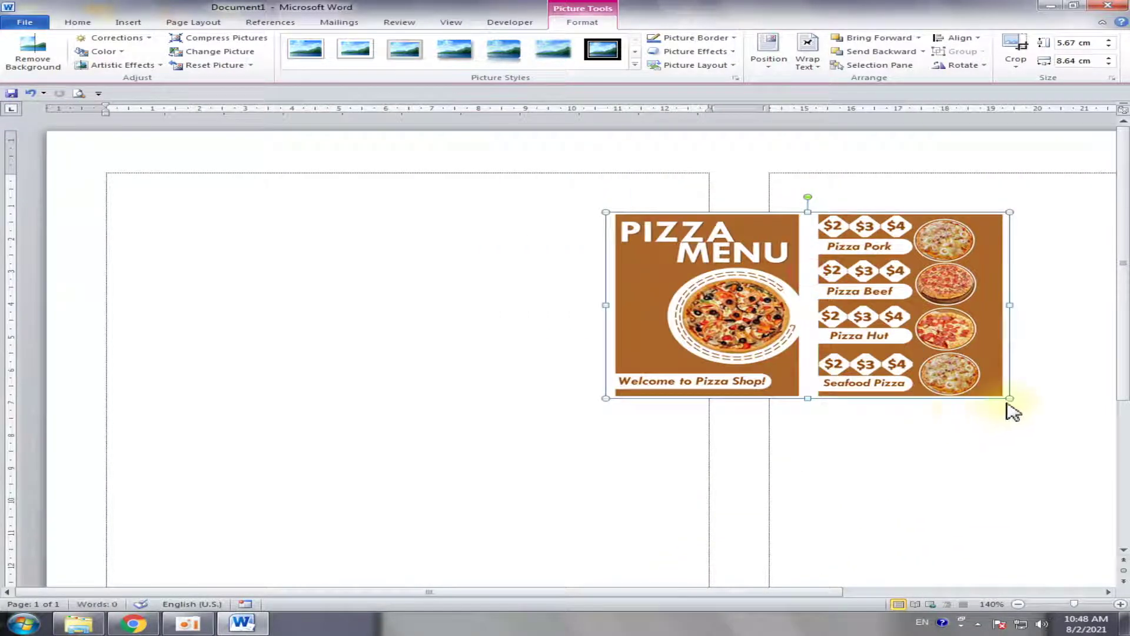
drag(1010, 399, 875, 336)
mouse_move(709, 301)
mouse_down()
mouse_move(770, 250)
mouse_move(827, 260)
mouse_up()
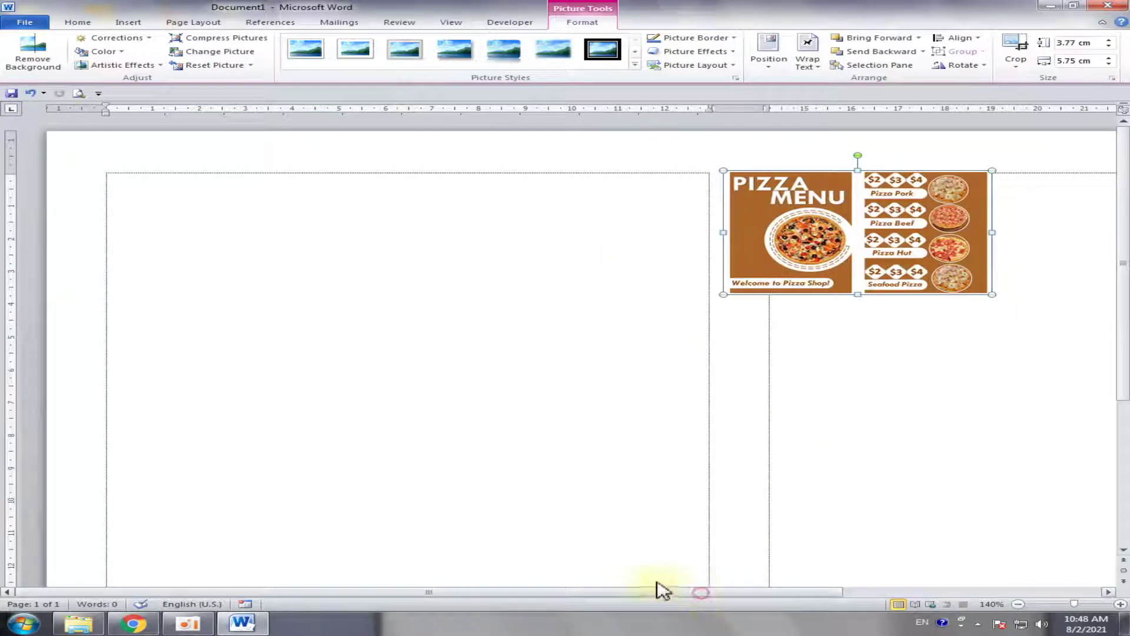
Deselect the picture, zoom out to 90% to see the whole page, and show Insert.
scroll(565, 503, down, 1)
click(541, 493)
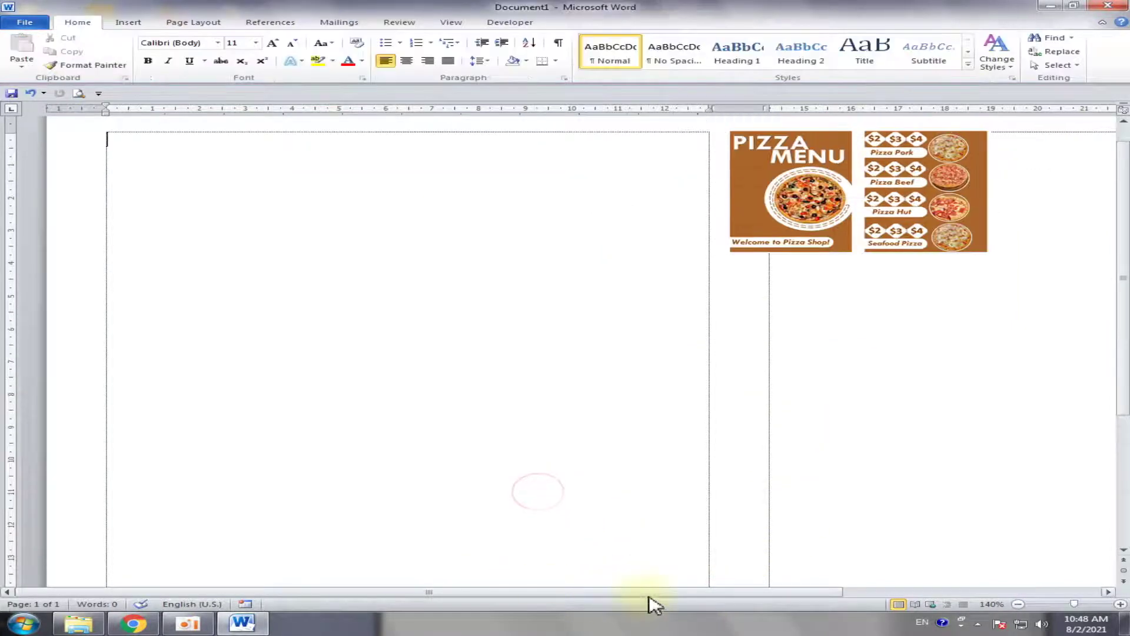
click(1018, 604)
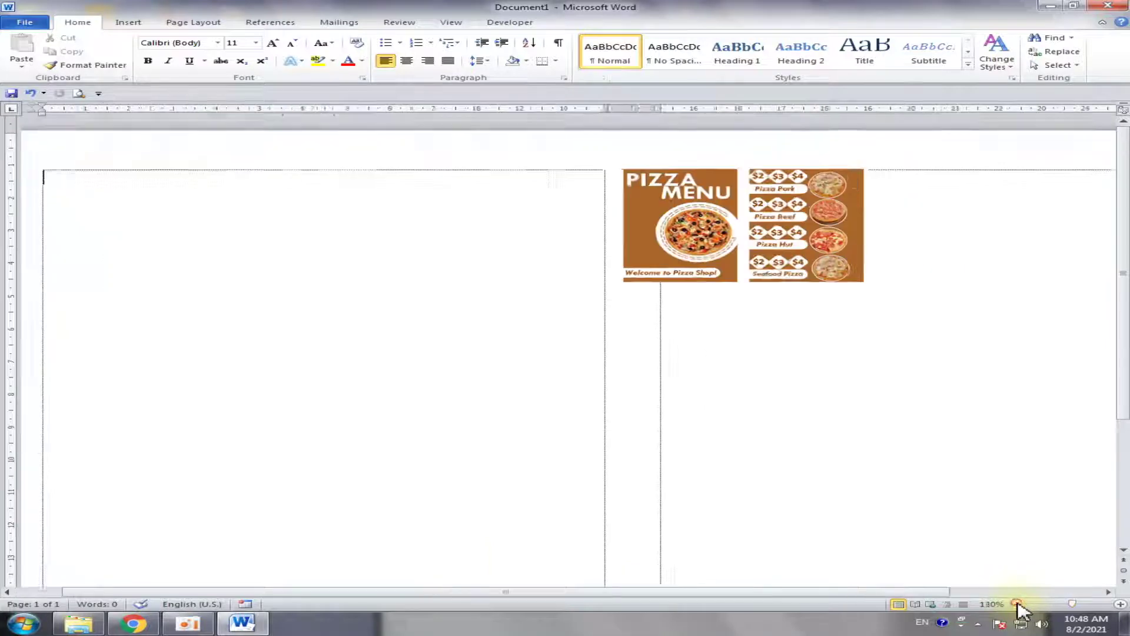
click(1018, 604)
click(1018, 604)
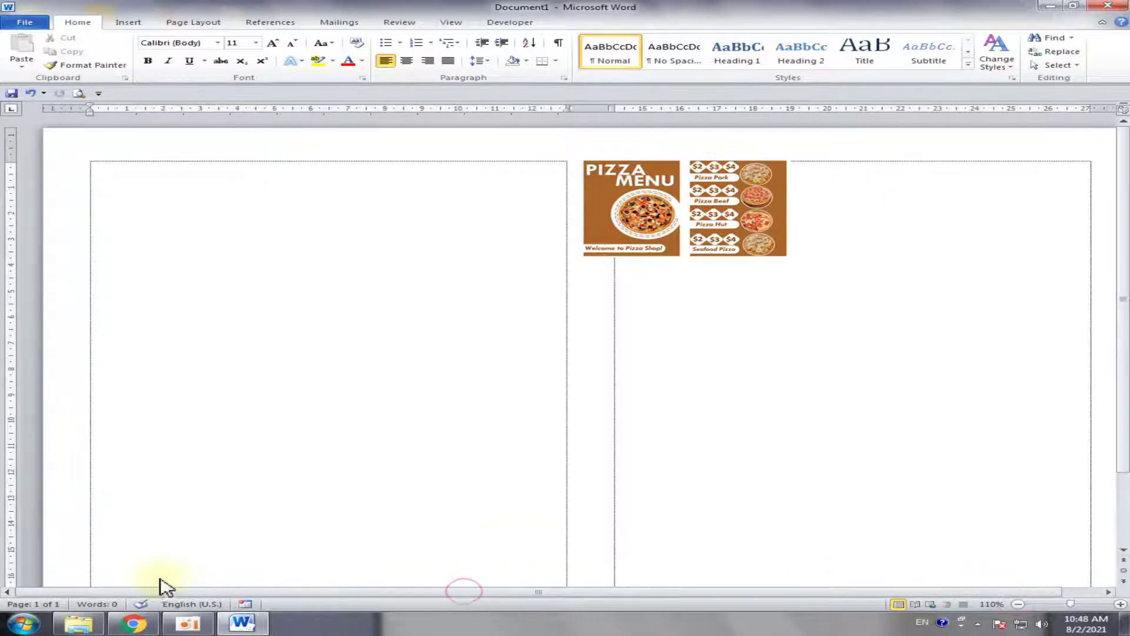
scroll(429, 540, down, 2)
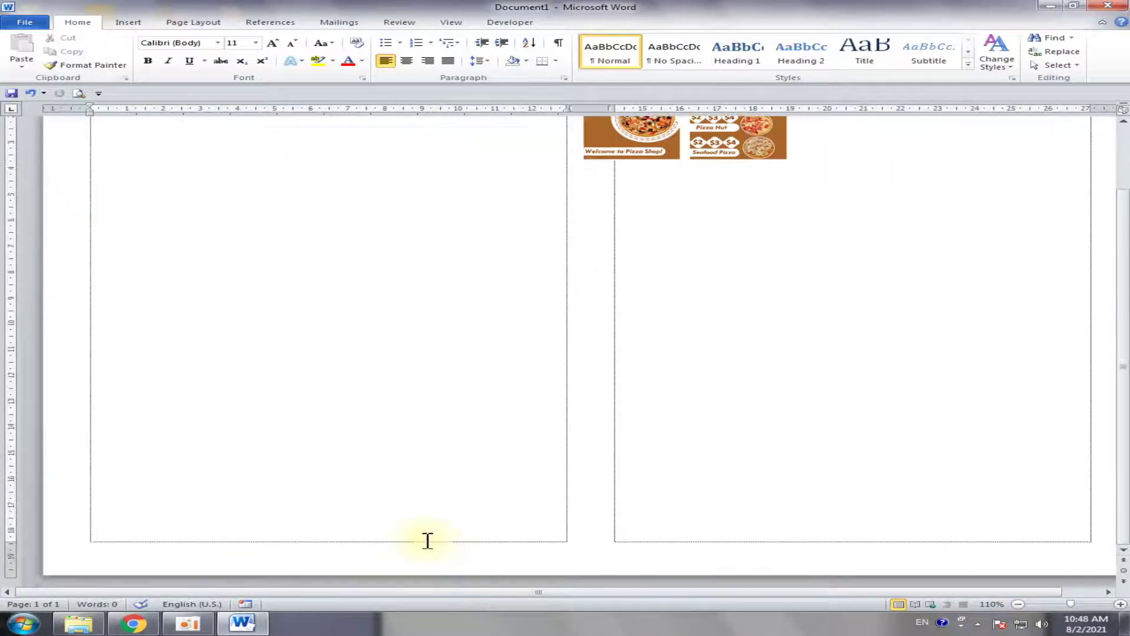
click(1018, 604)
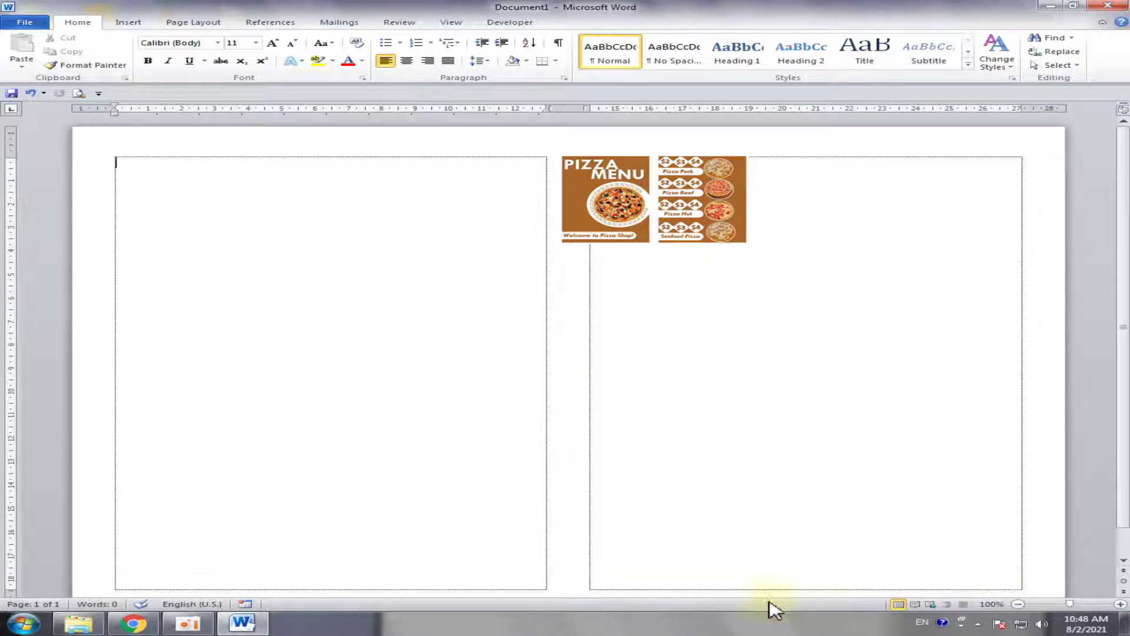
scroll(979, 577, down, 1)
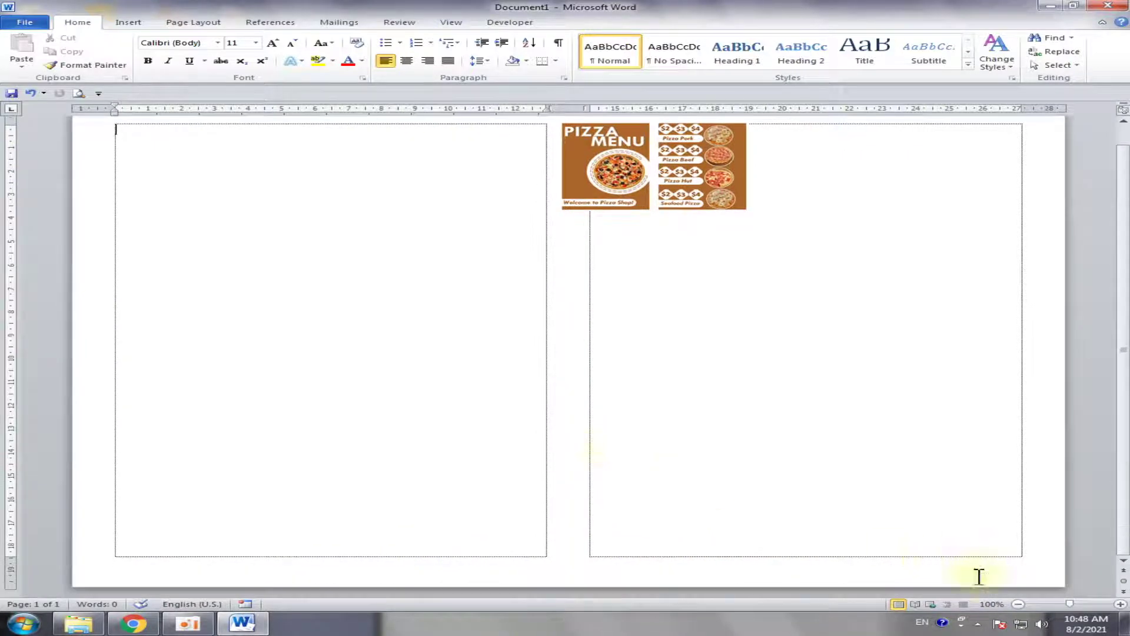
click(1018, 604)
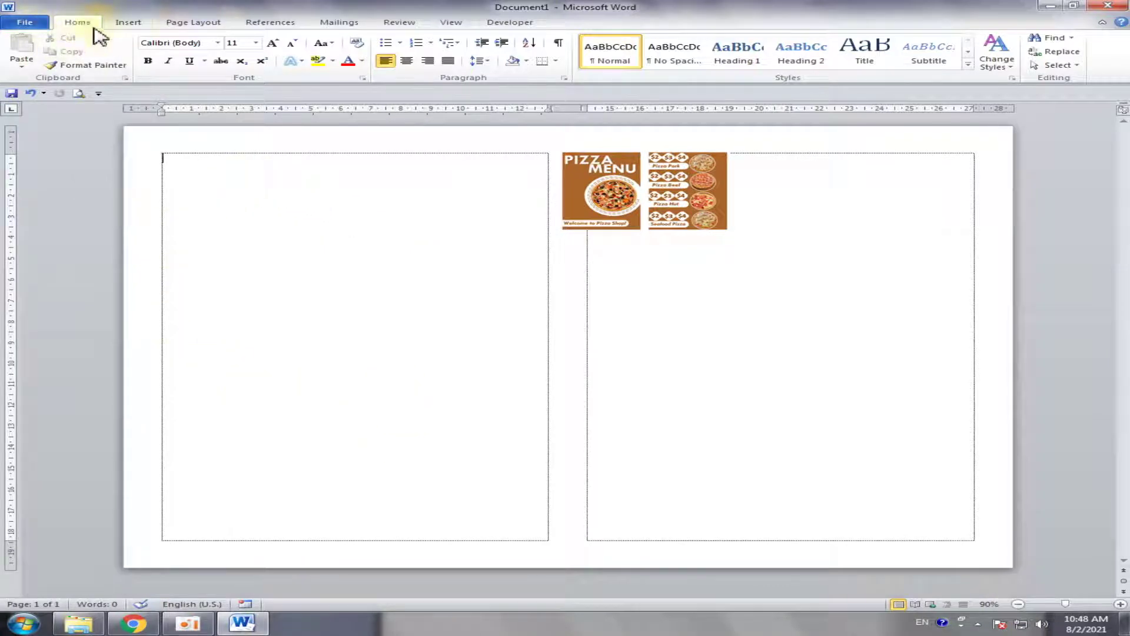
click(128, 22)
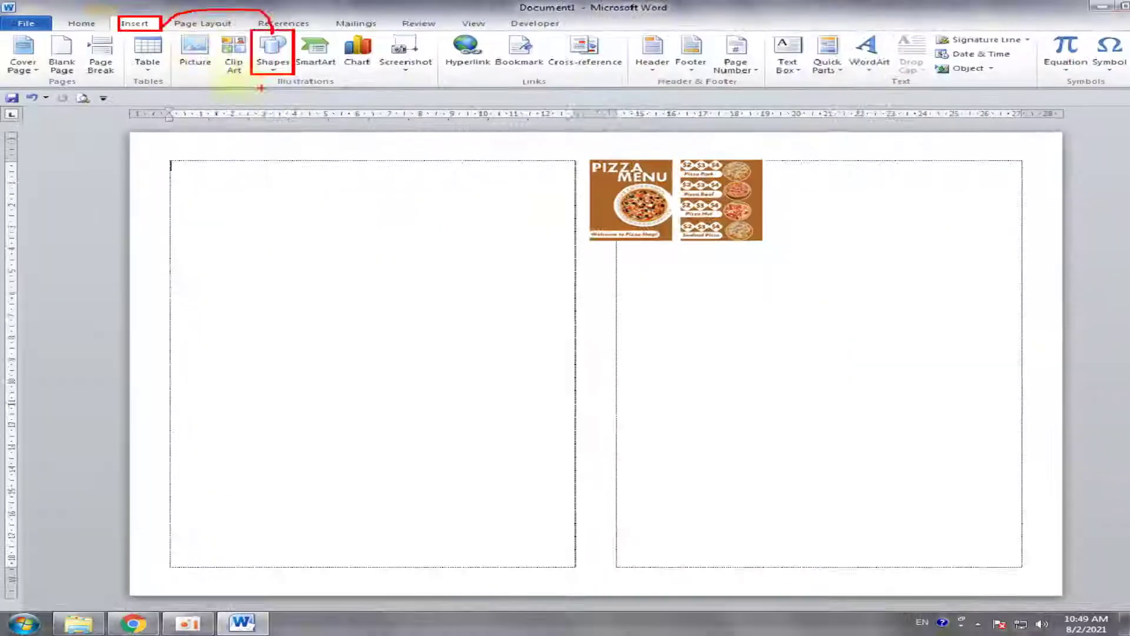
Draw a large rectangle covering the left panel.
click(262, 65)
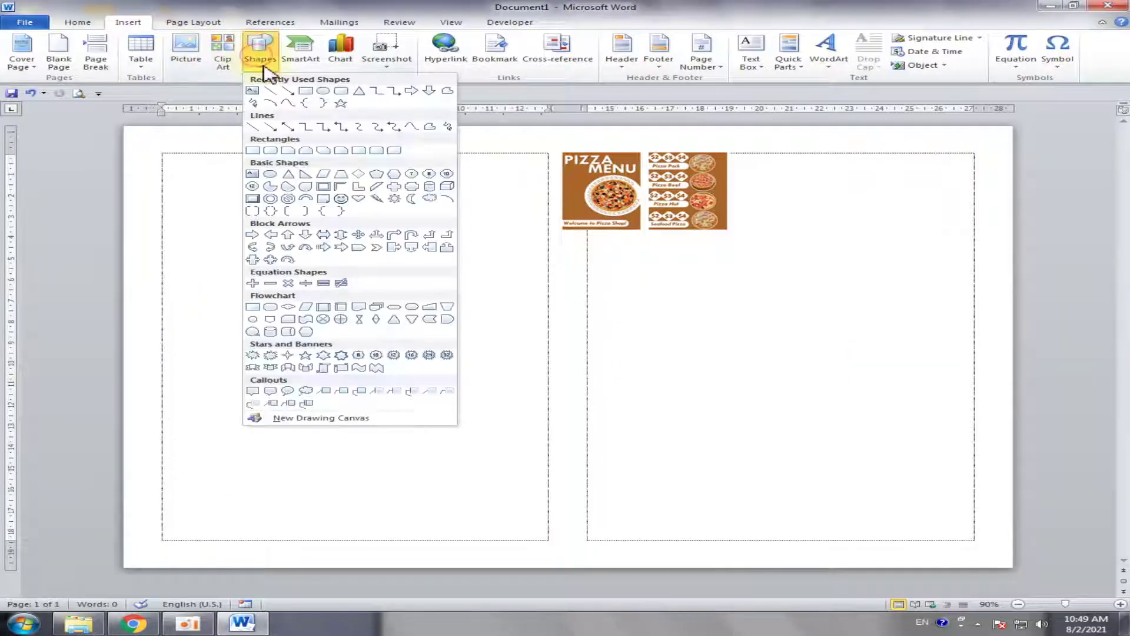
click(306, 92)
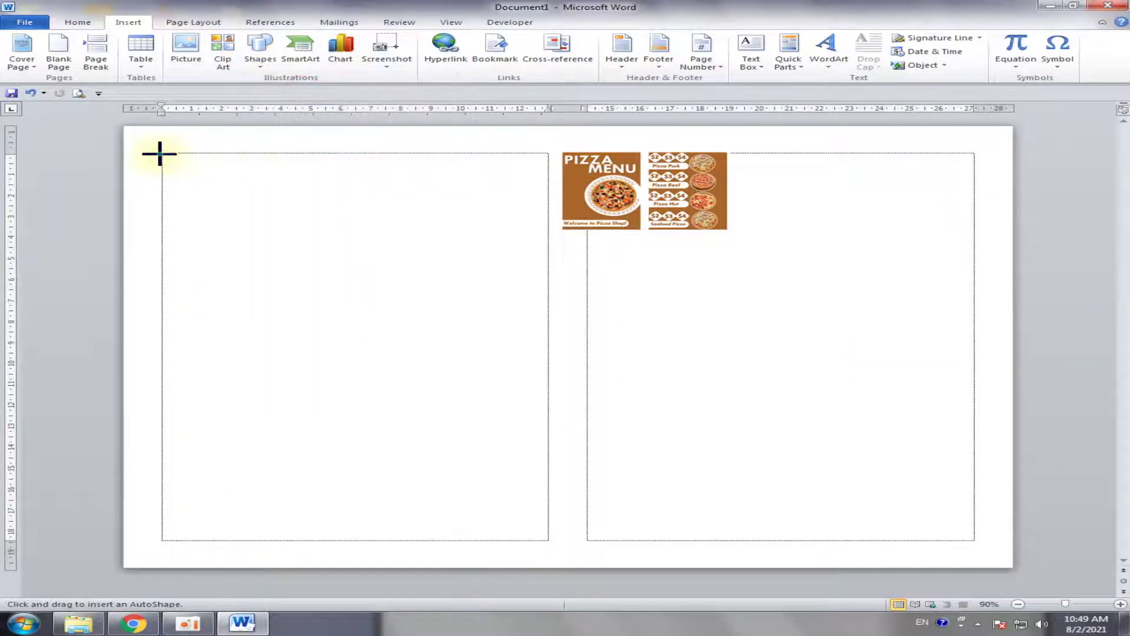
drag(160, 153, 548, 541)
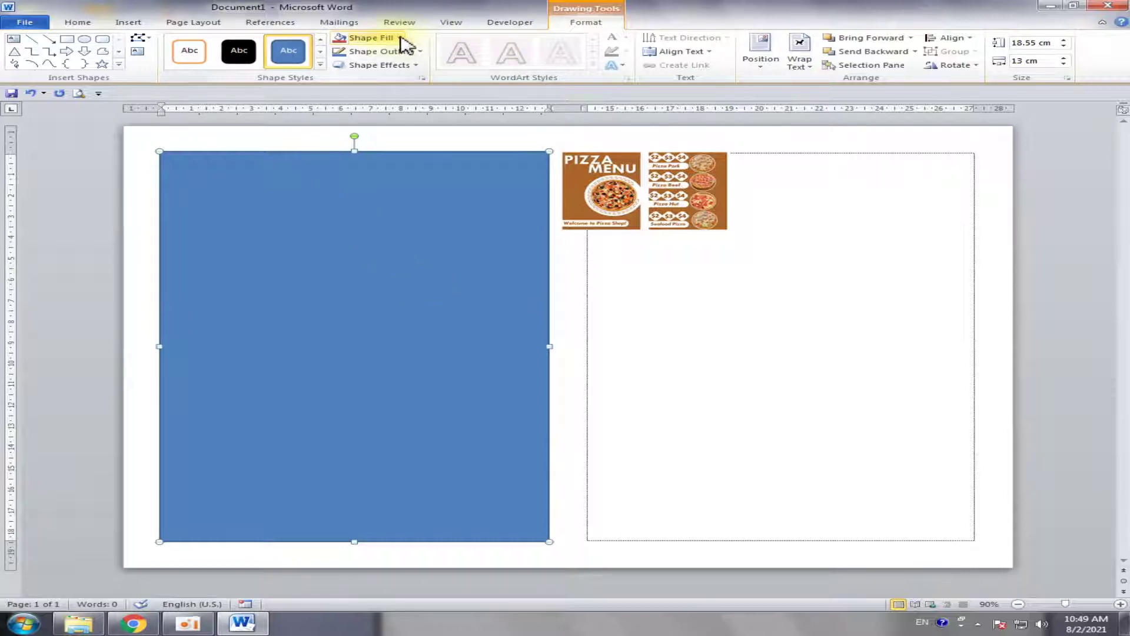
Fill the rectangle with dark brown and set its outline to No Outline.
click(402, 38)
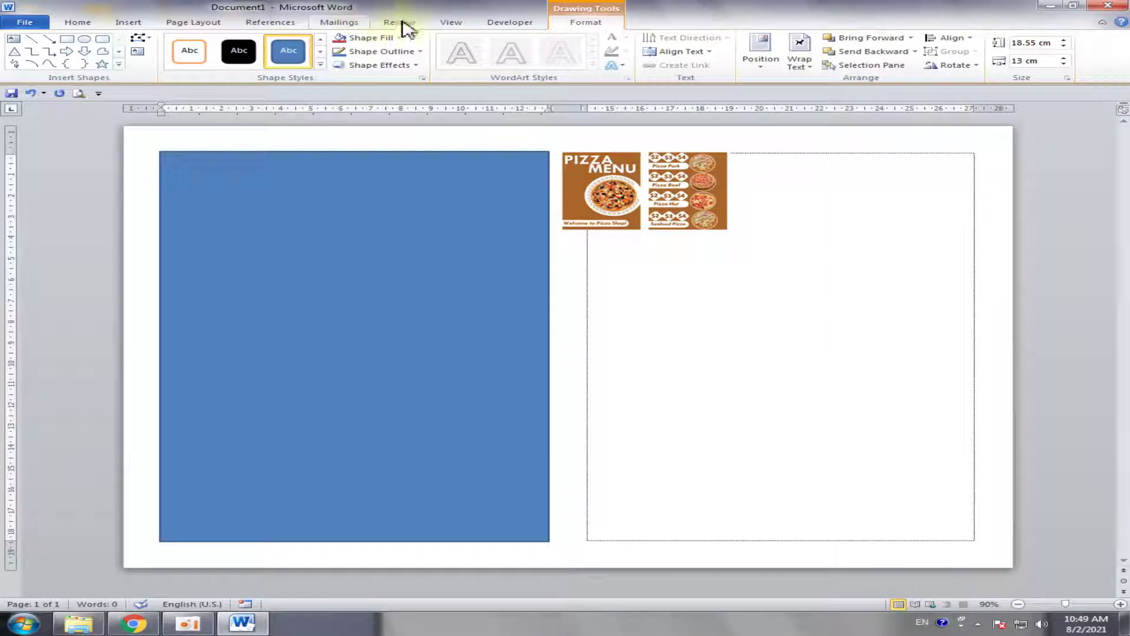
click(398, 38)
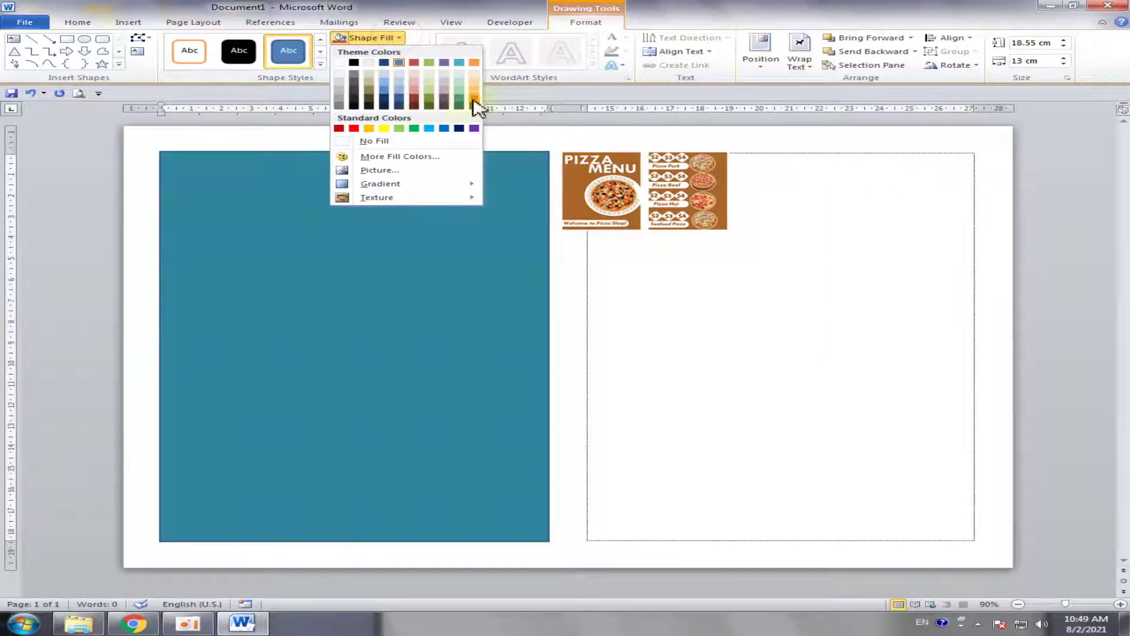
click(474, 105)
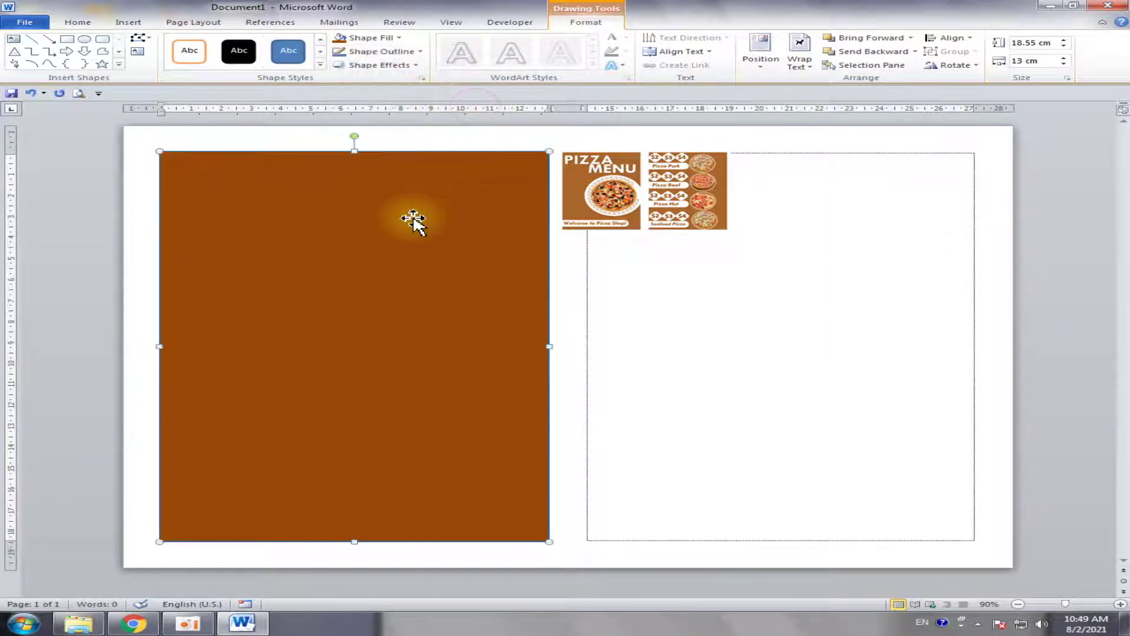
click(416, 51)
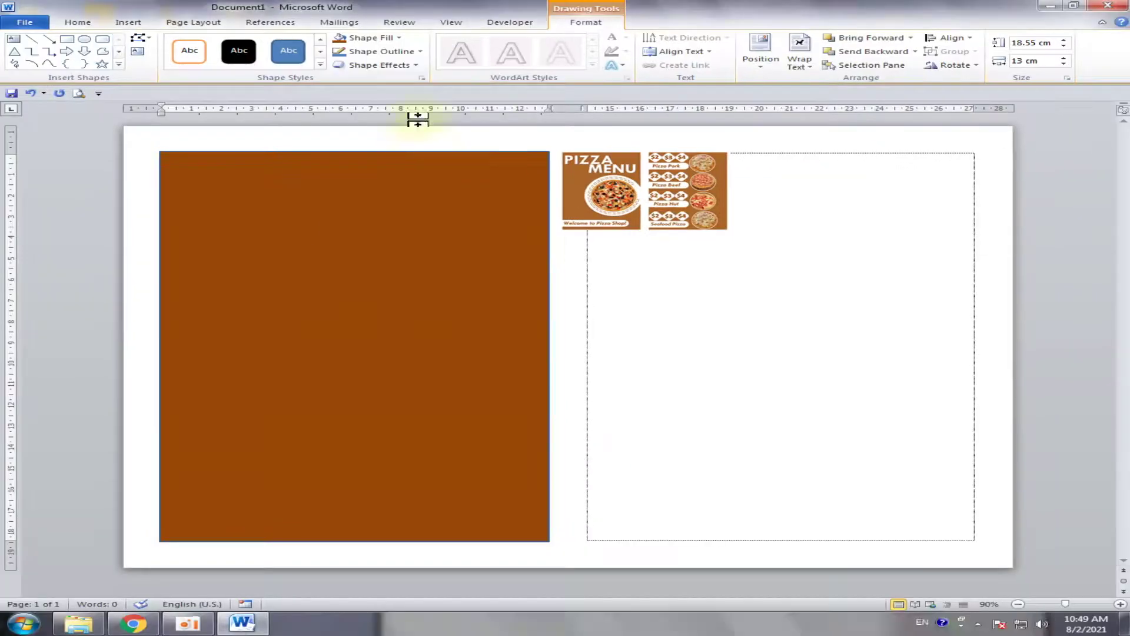
click(407, 53)
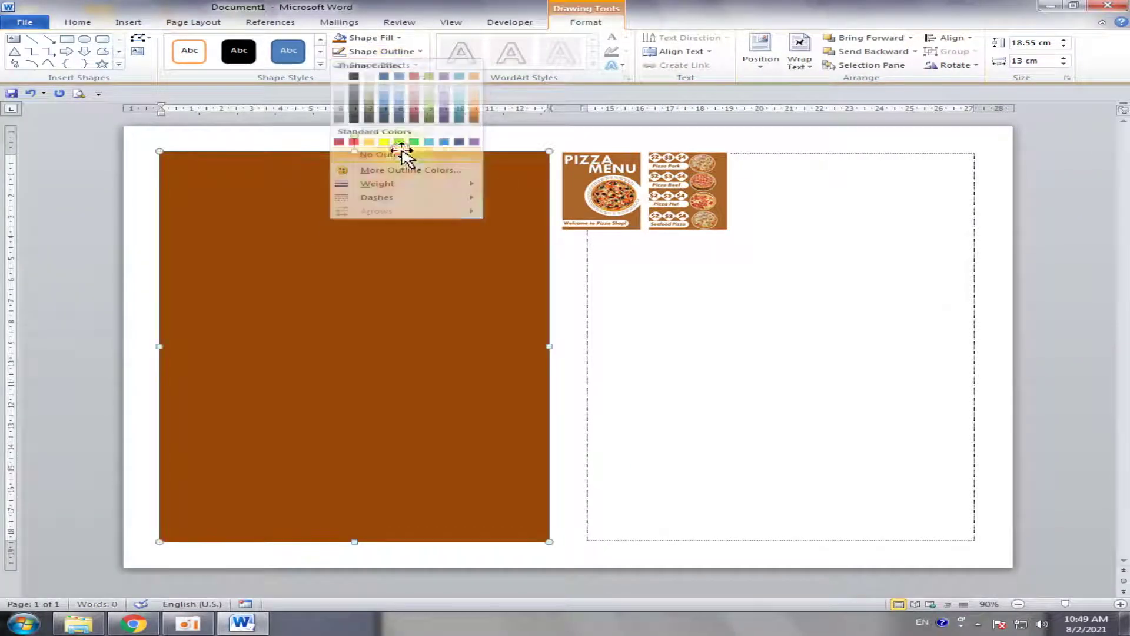
click(405, 156)
click(561, 265)
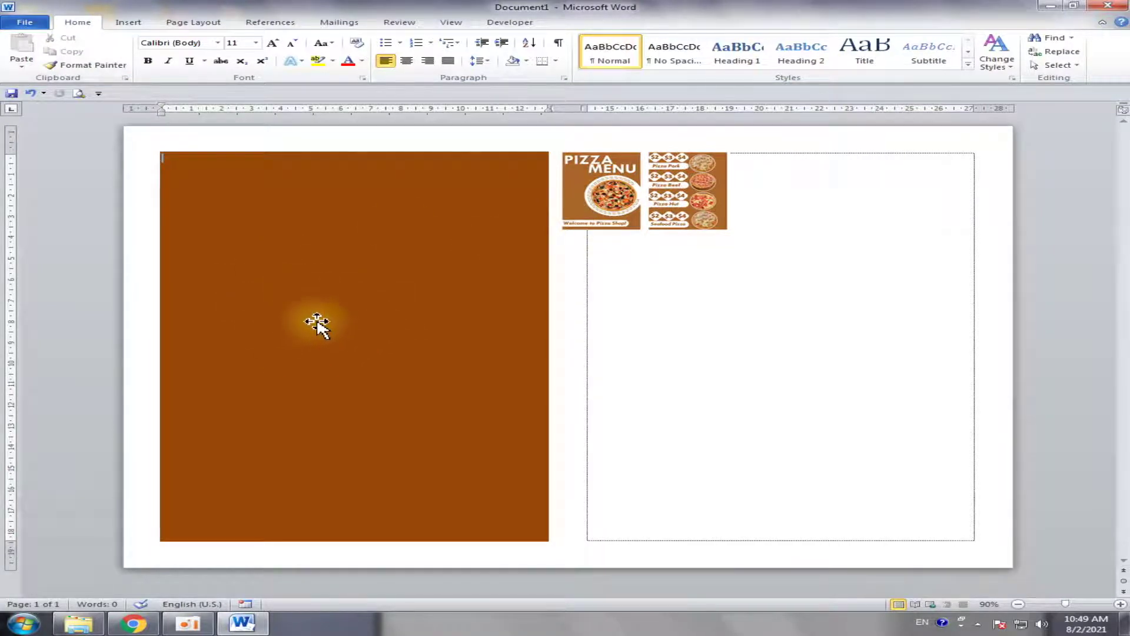
Set the brown rectangle's fill transparency to about 23% in Format Shape.
click(319, 265)
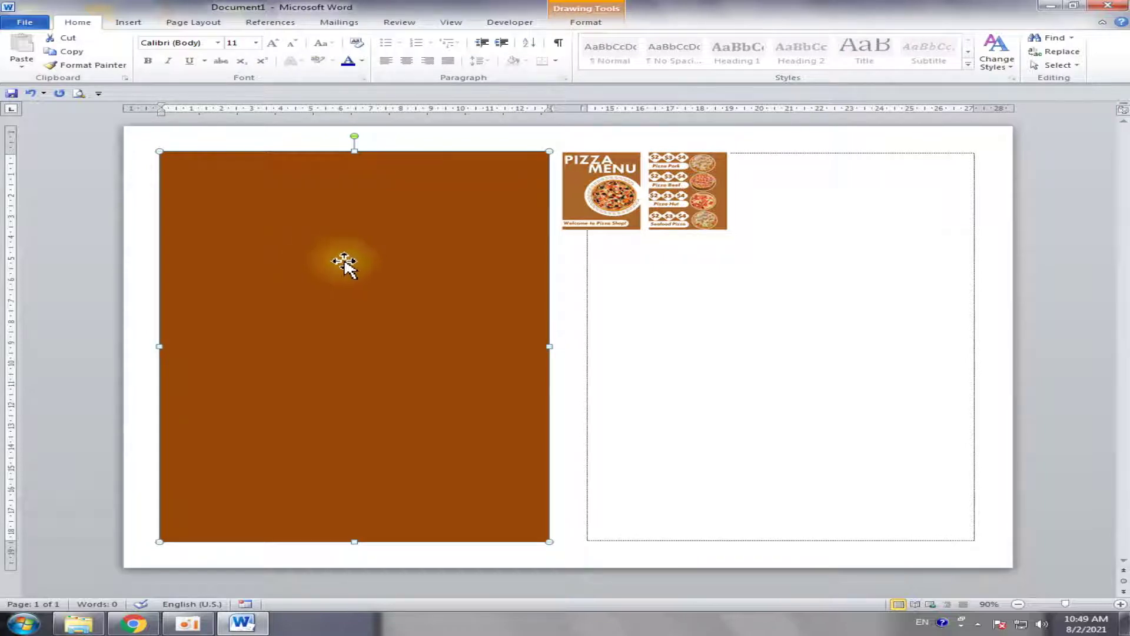
right_click(345, 263)
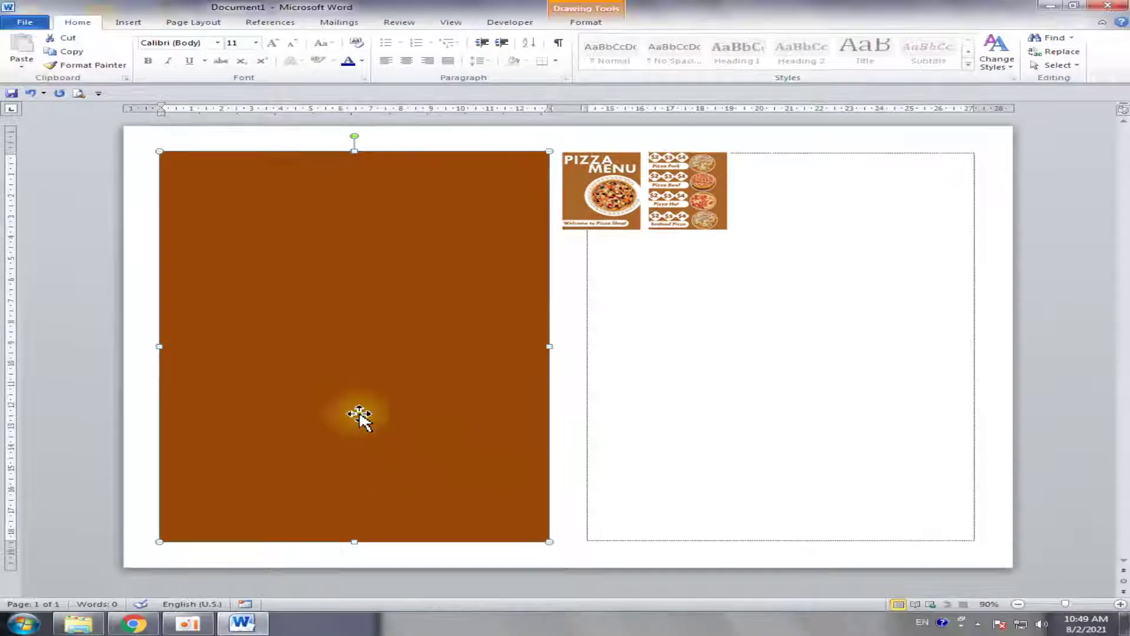
right_click(348, 340)
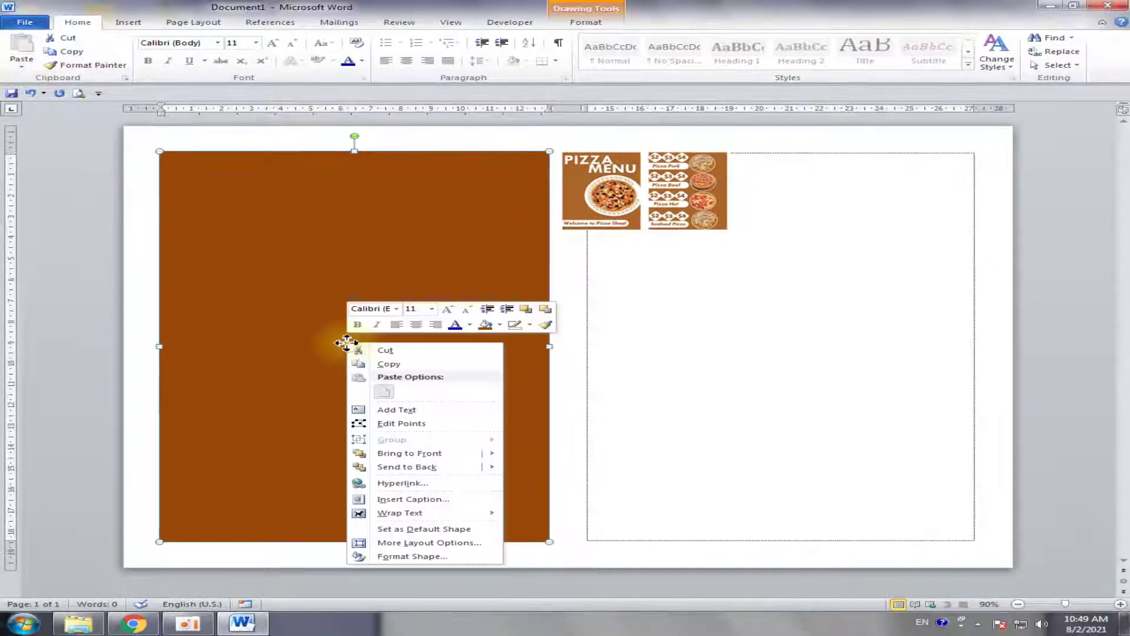
click(398, 557)
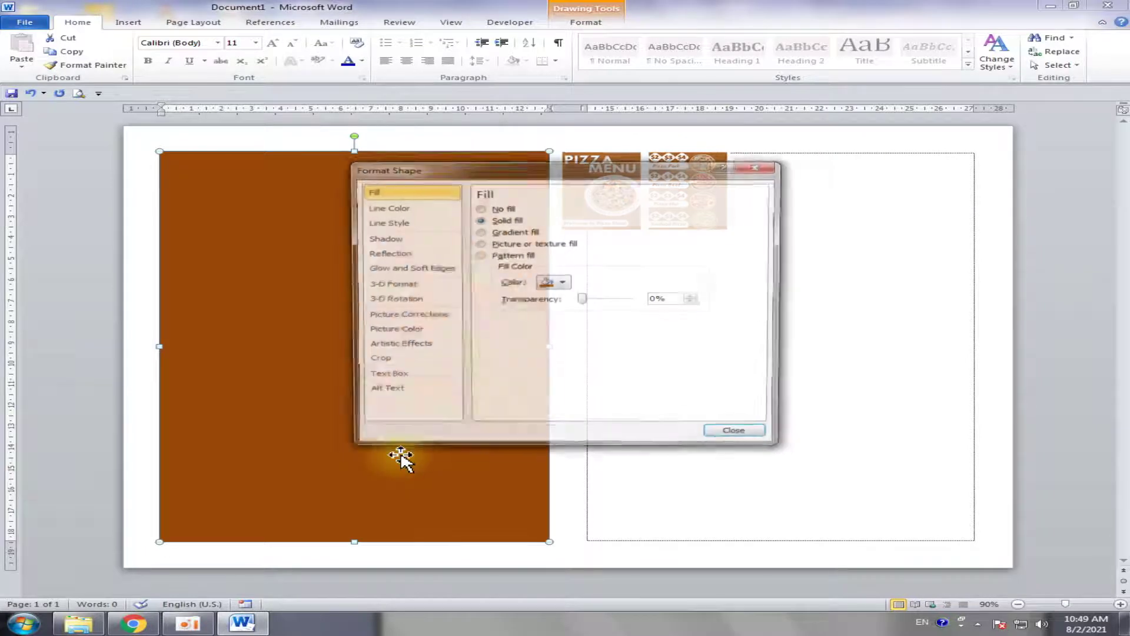
drag(532, 172, 730, 170)
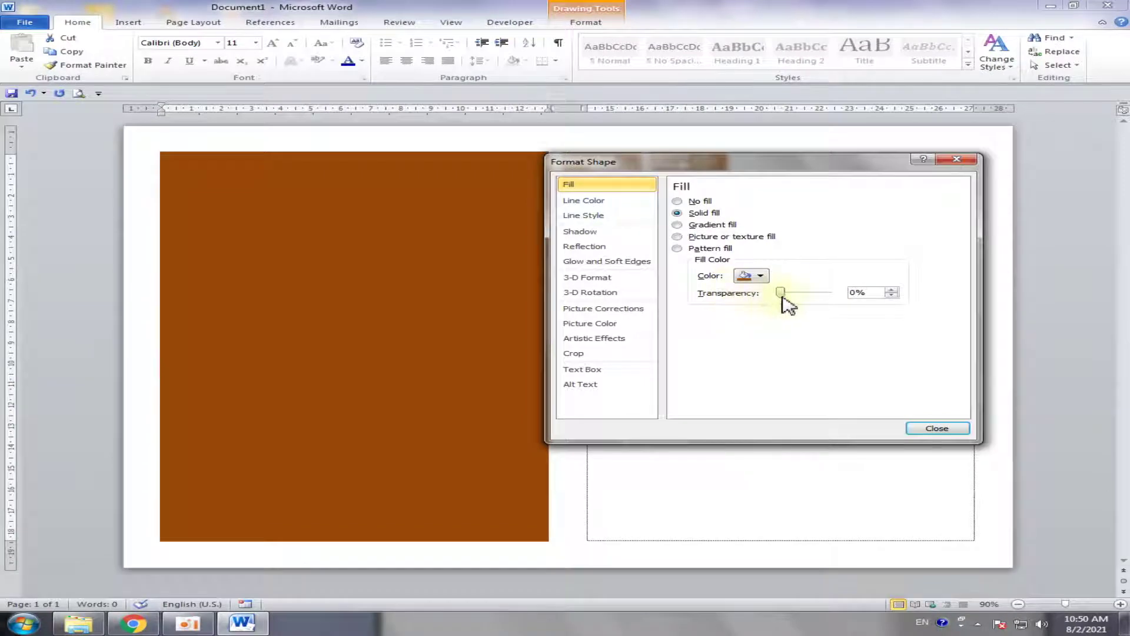
drag(782, 294, 797, 304)
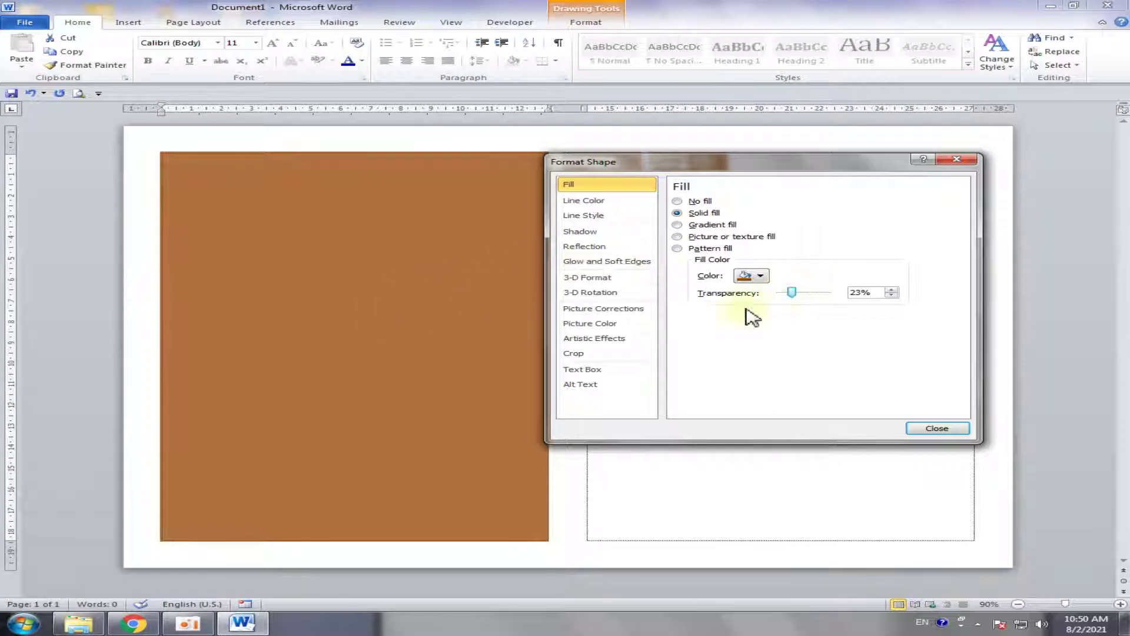
click(936, 428)
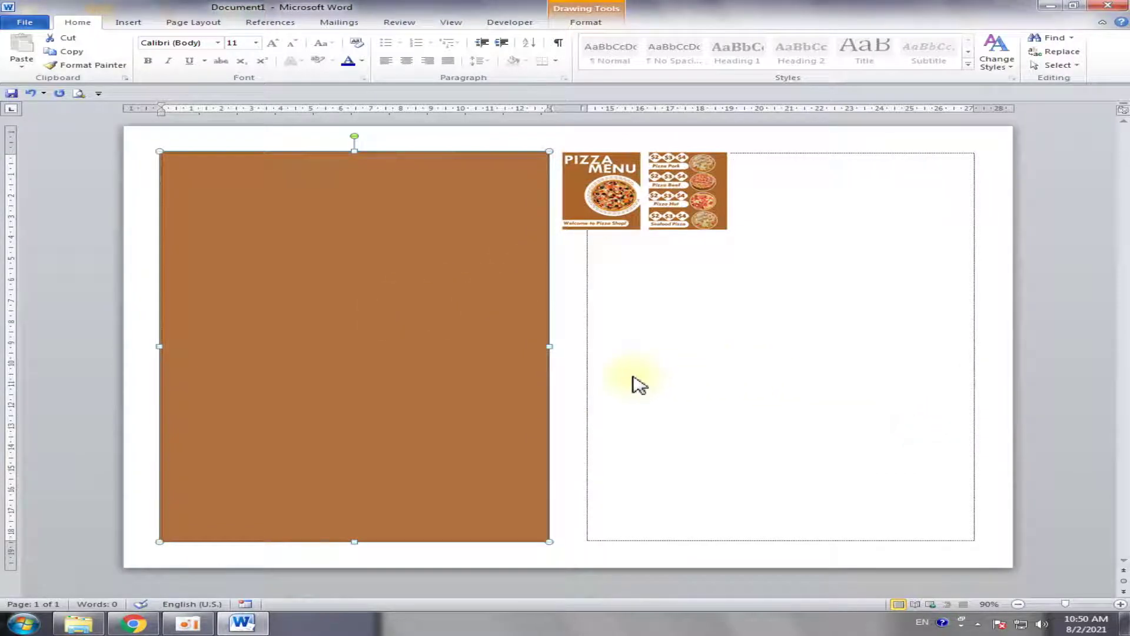
Insert a WordArt text box on the brown panel and replace its placeholder with 'Pizza'.
click(493, 142)
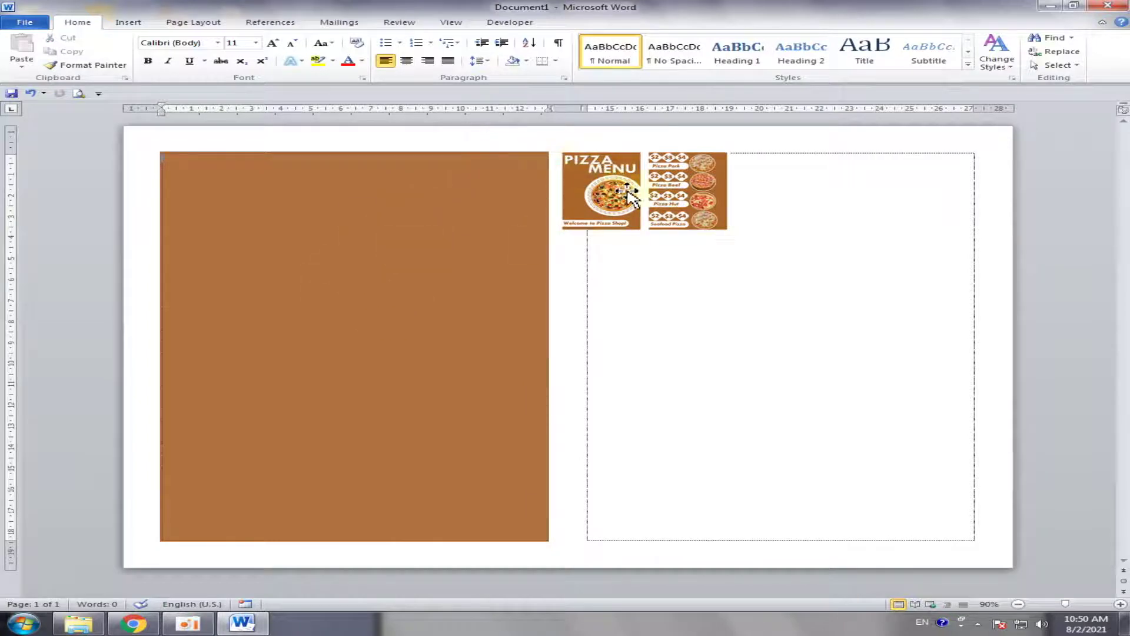
click(128, 23)
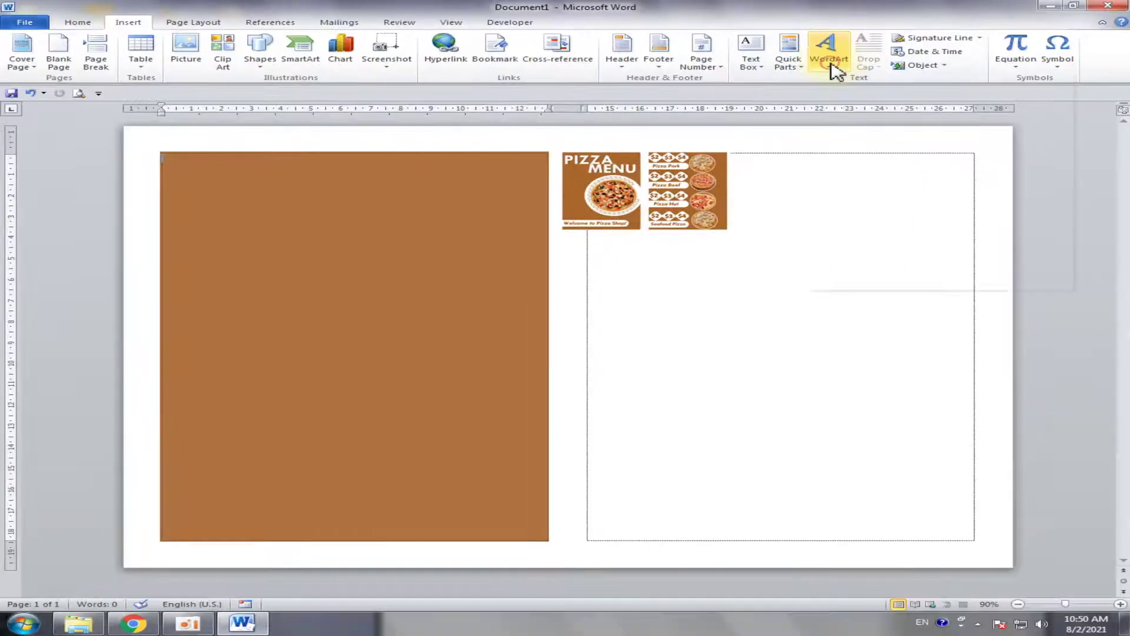
click(836, 69)
click(835, 94)
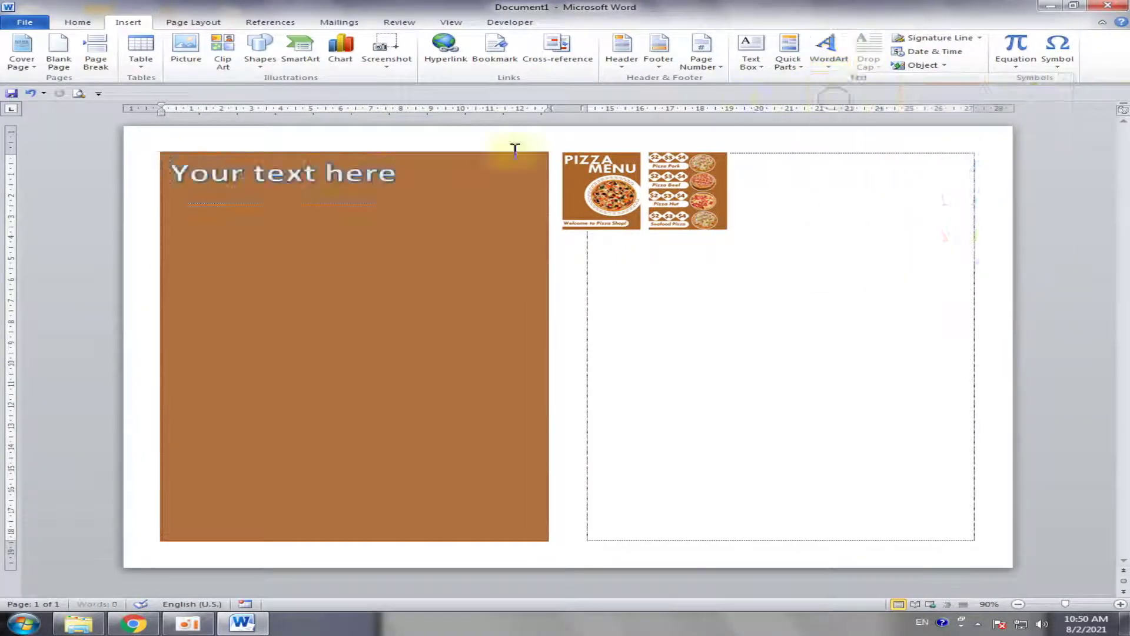
click(345, 176)
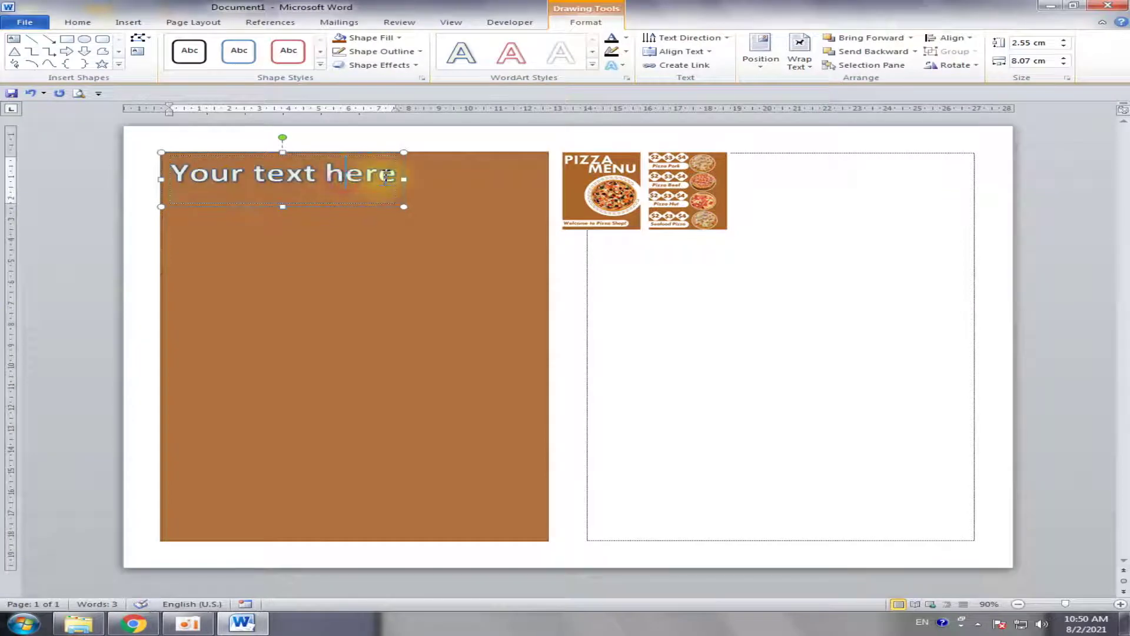
drag(406, 175, 68, 185)
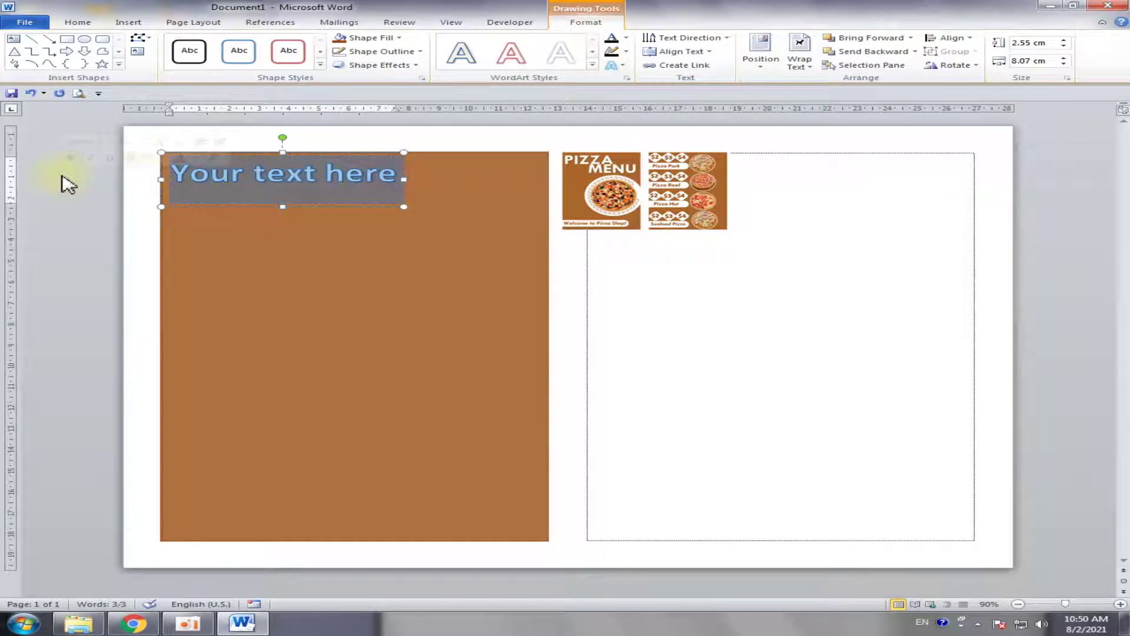
text(Pi)
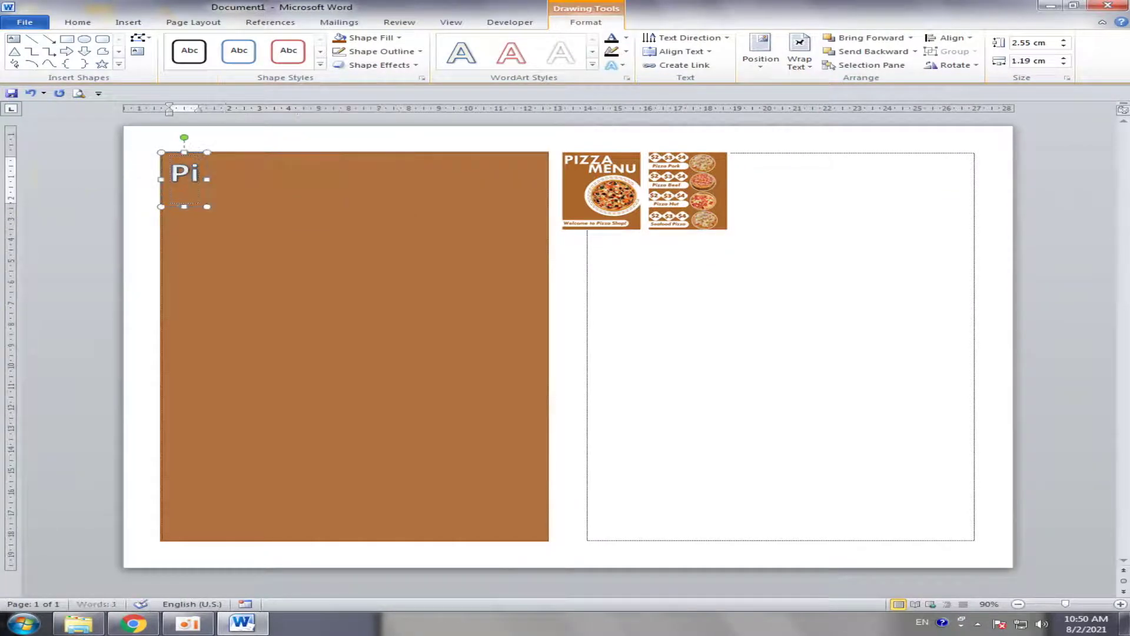
text(zza)
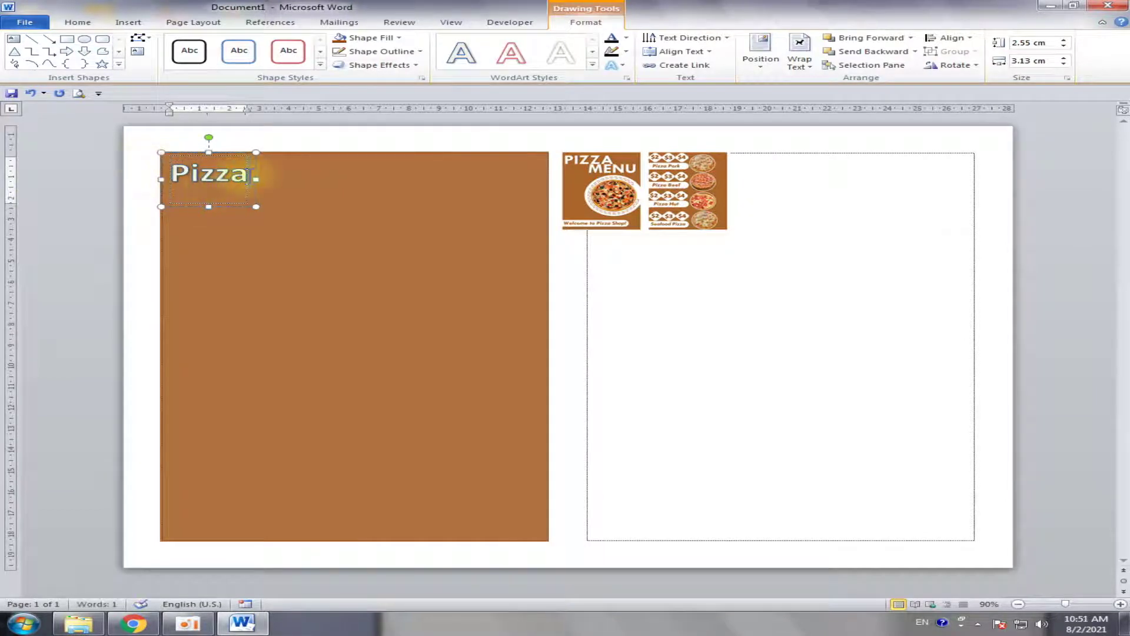
drag(249, 176, 101, 174)
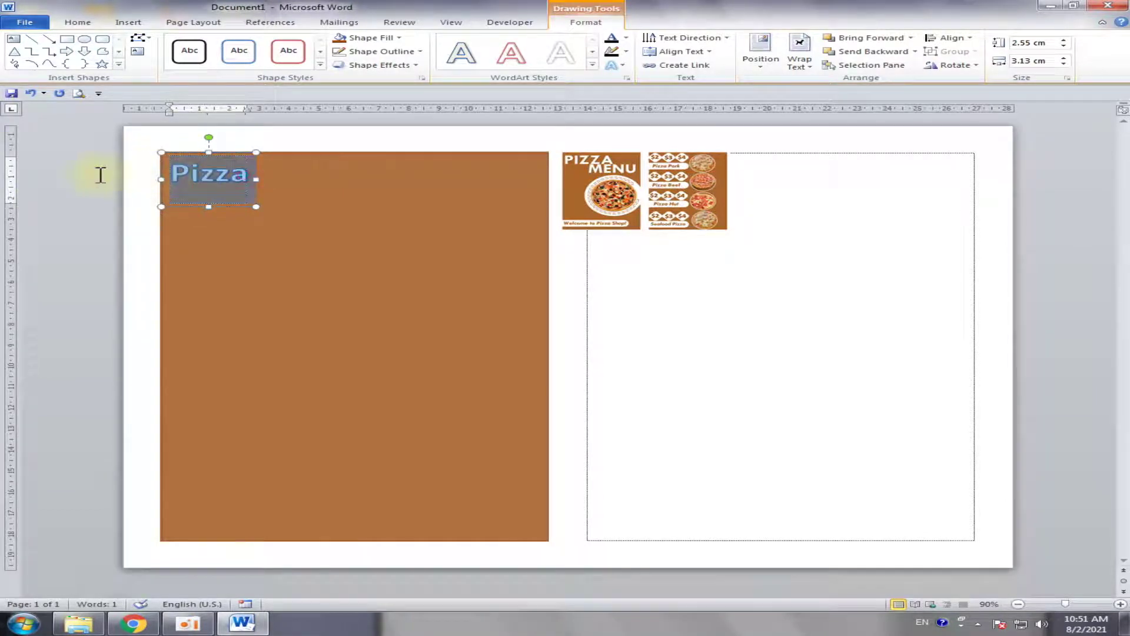
Set the Pizza WordArt to Tw Cen MT at 72 pt, then grow it to 80 pt.
click(76, 23)
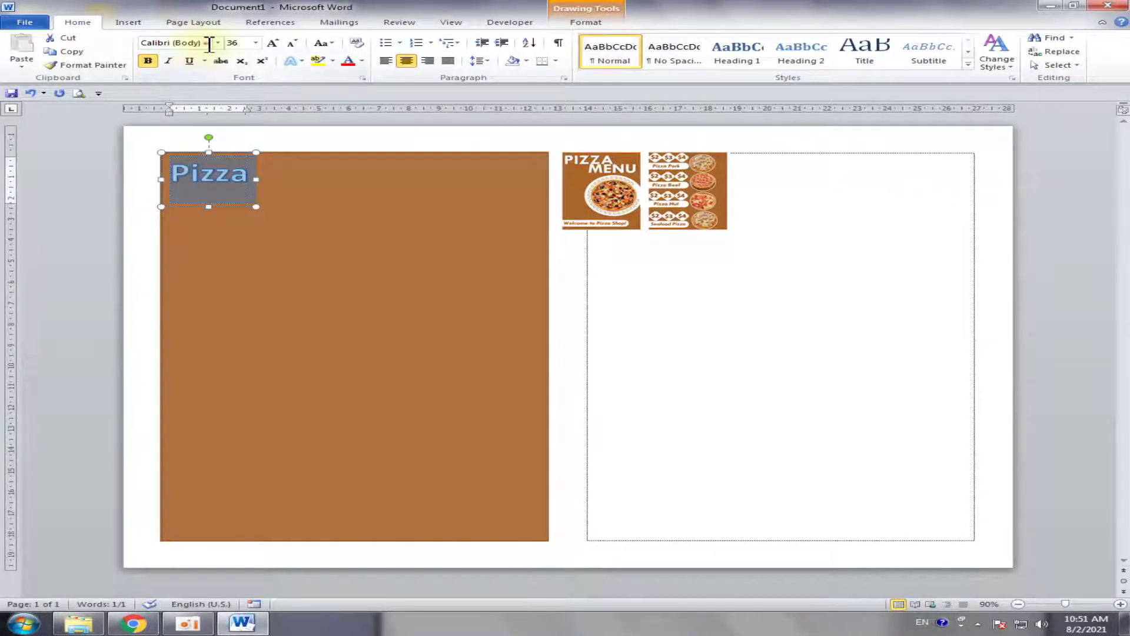
click(218, 44)
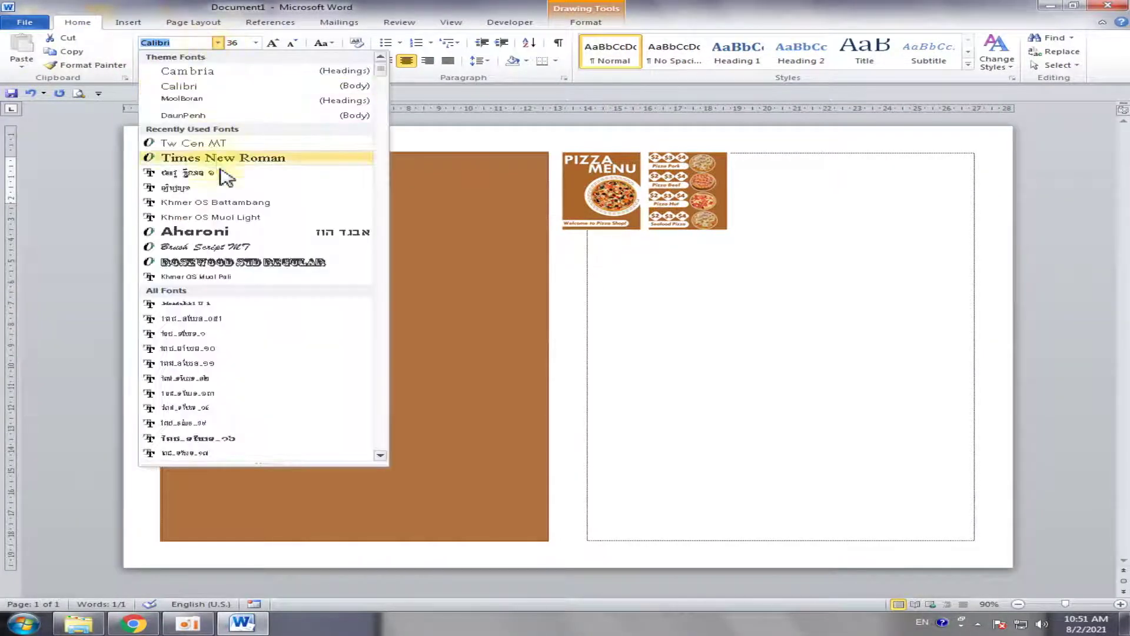
click(215, 144)
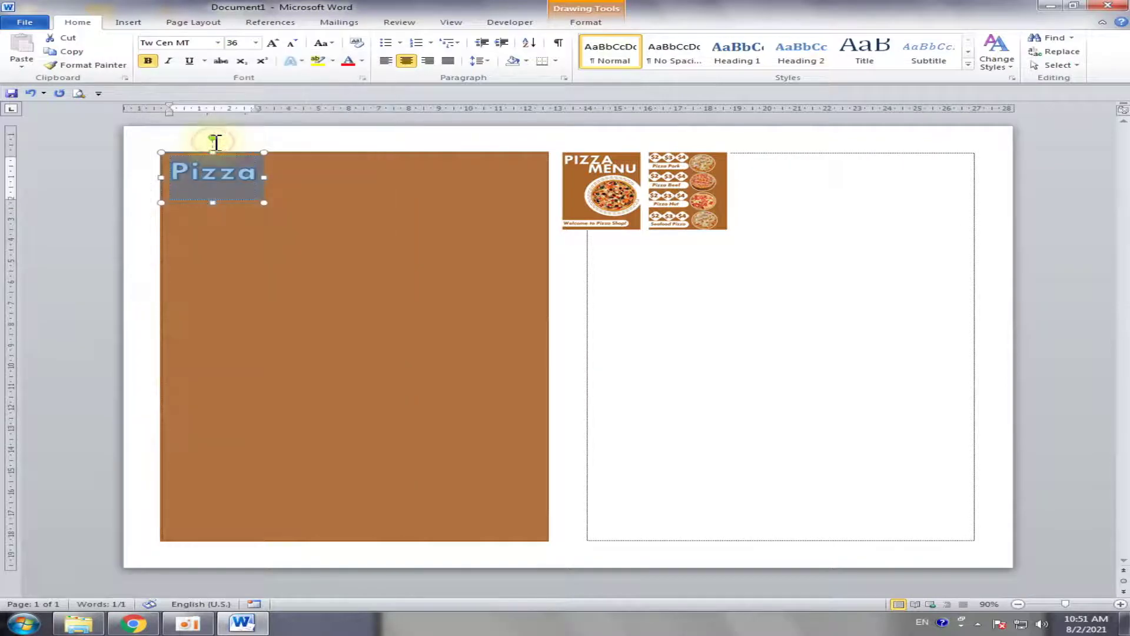
click(255, 43)
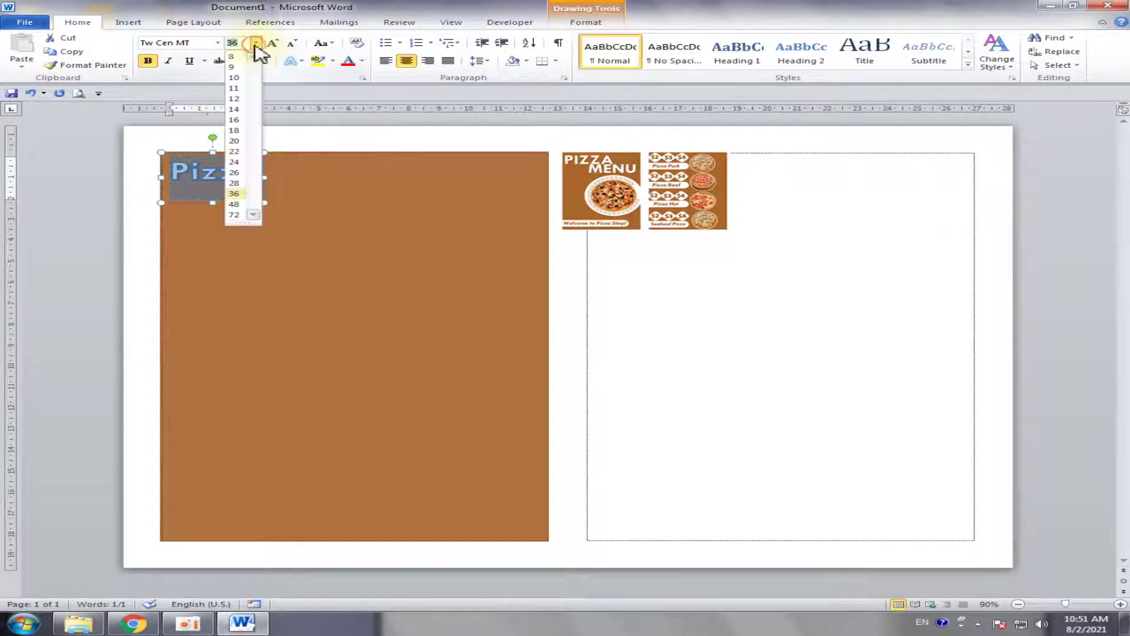
click(235, 215)
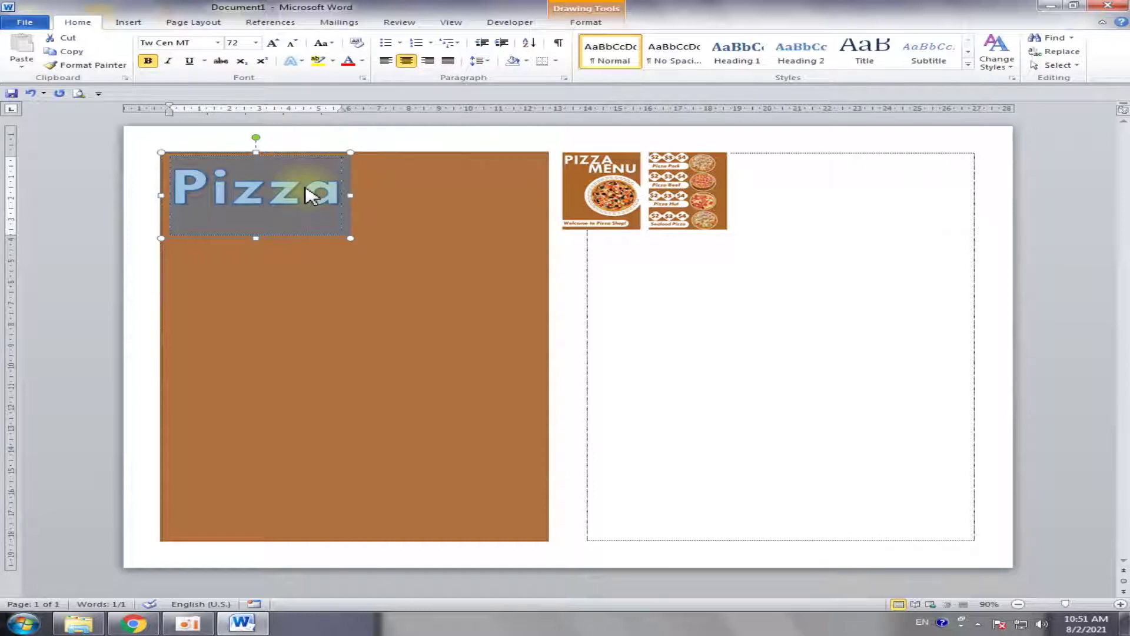
key(ctrl+bracketright)
key(ctrl+bracketright)
key(ctrl+bracketright)
key(ctrl+bracketright)
key(ctrl+bracketright)
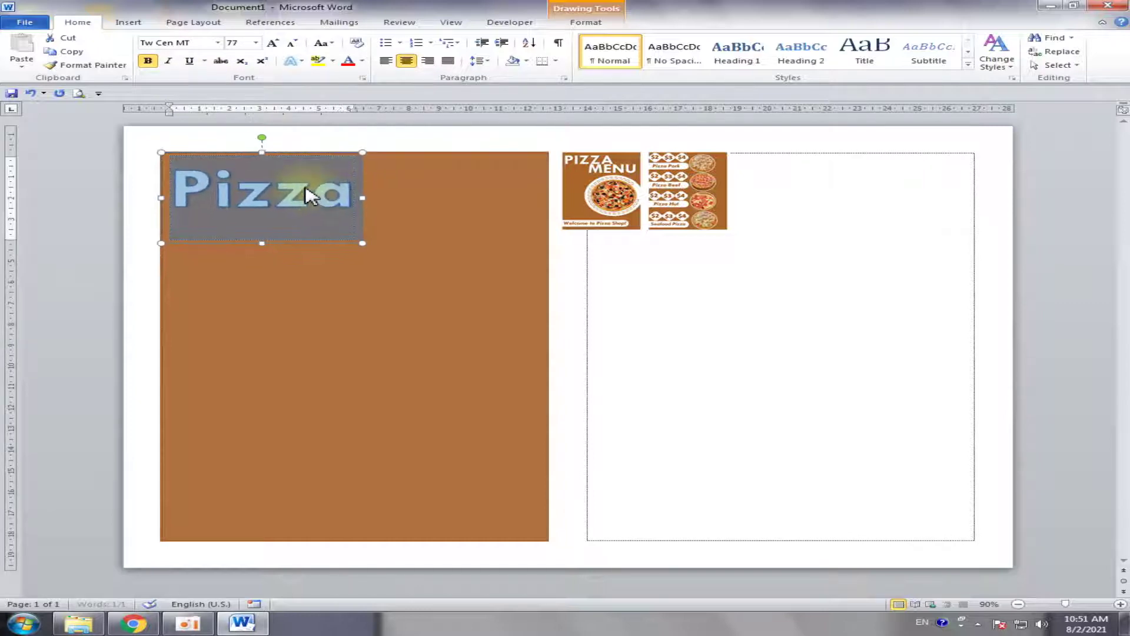
key(ctrl+bracketright)
key(ctrl+bracketright)
key(ctrl+bracketright)
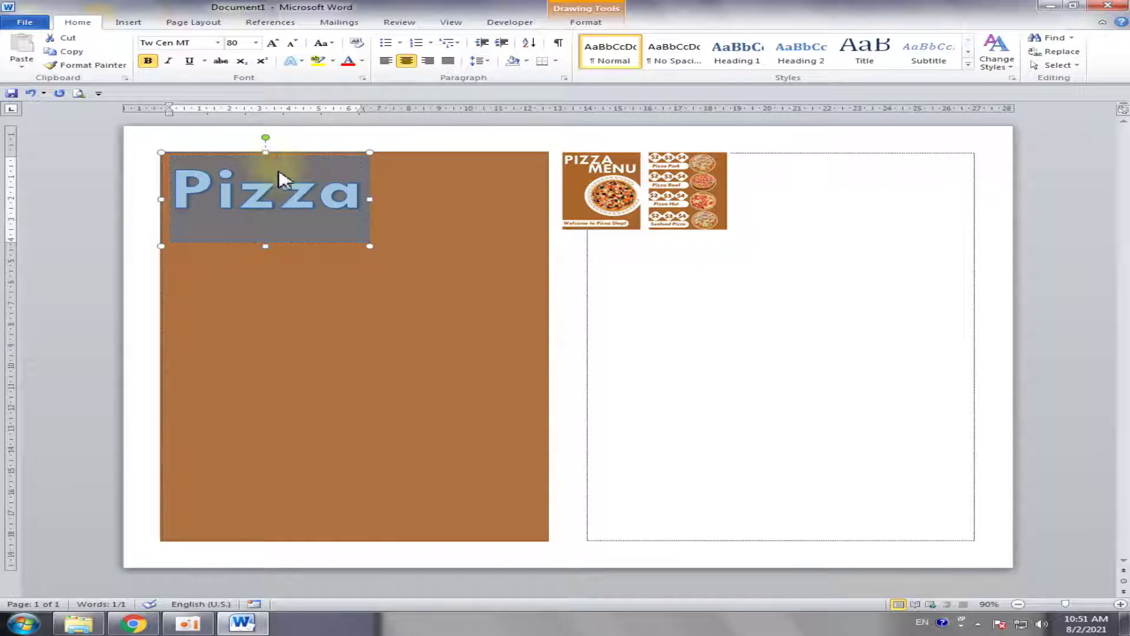
drag(366, 194, 139, 189)
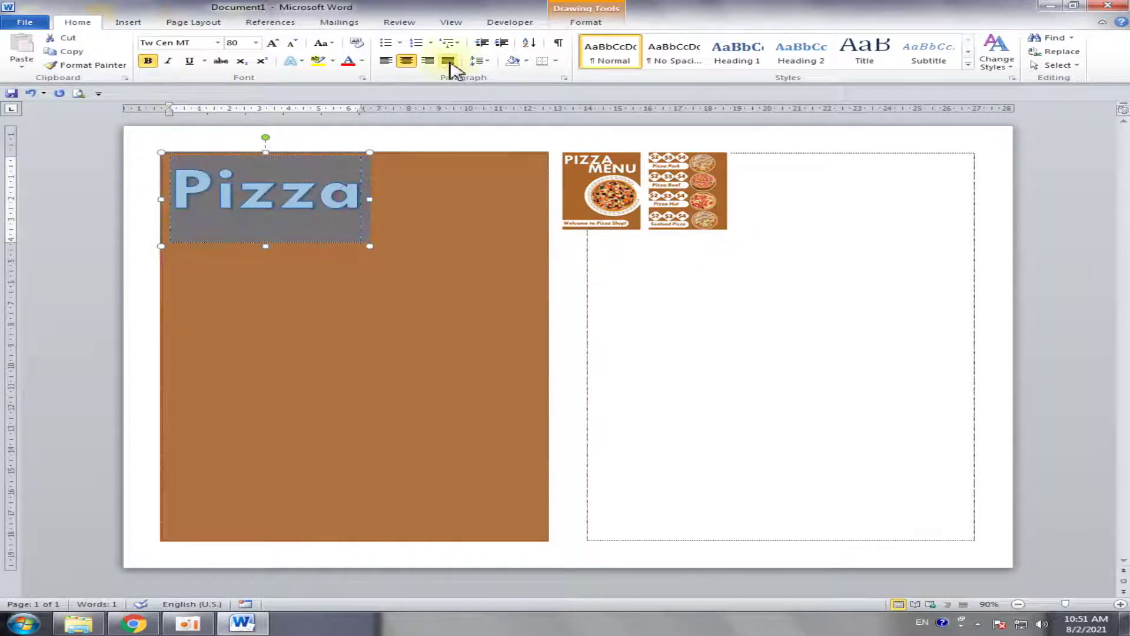
click(586, 23)
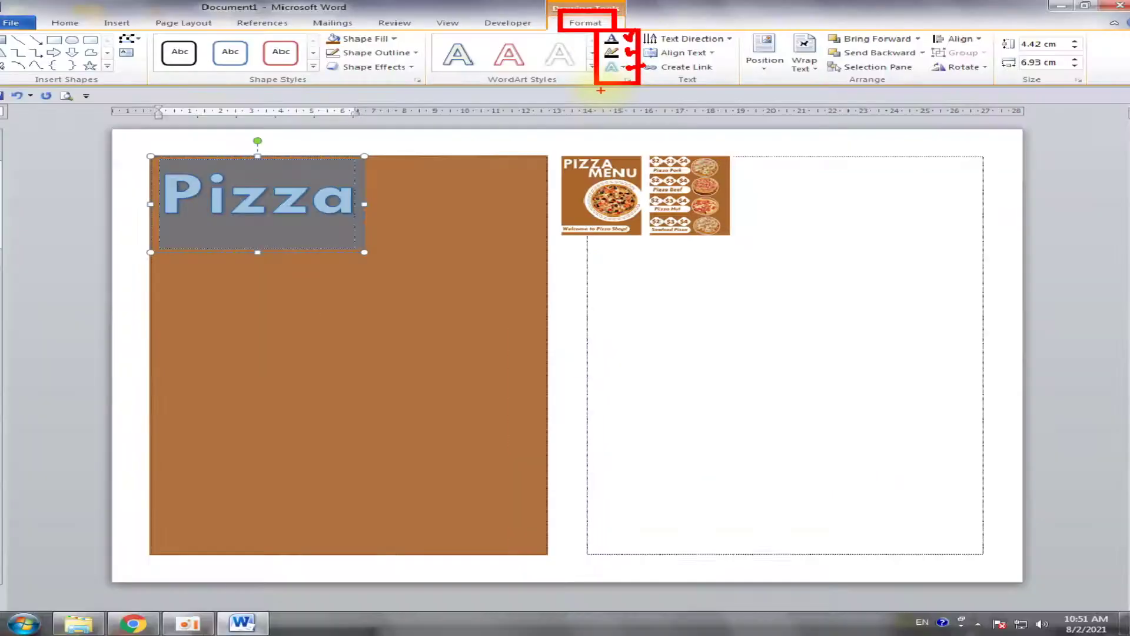
Give the Pizza lettering a White text outline.
click(626, 37)
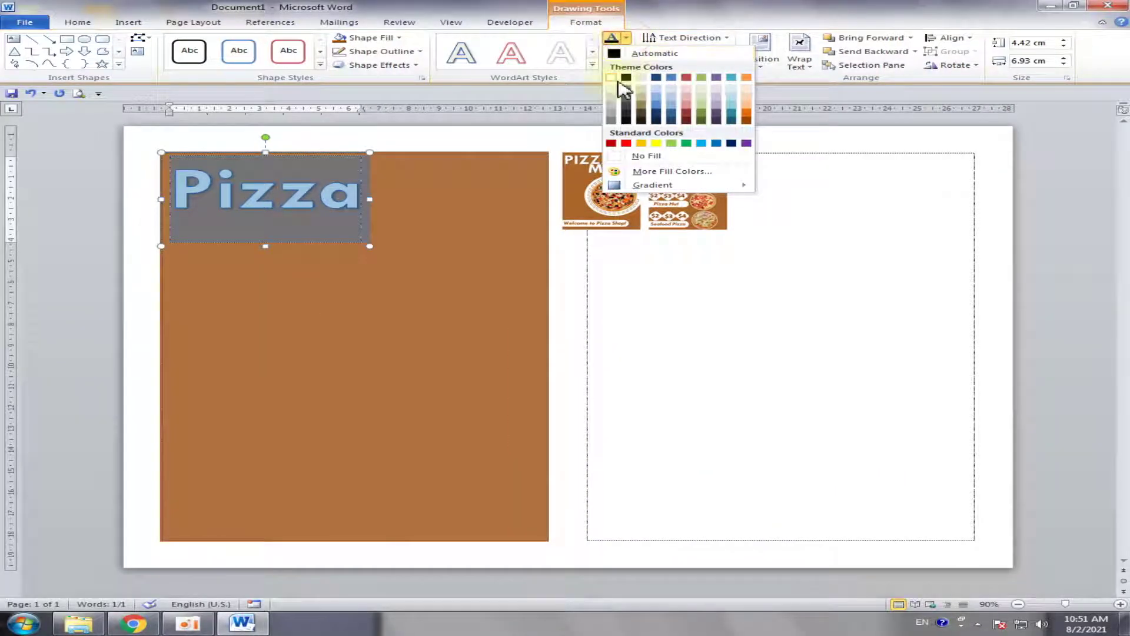
key(Escape)
click(626, 51)
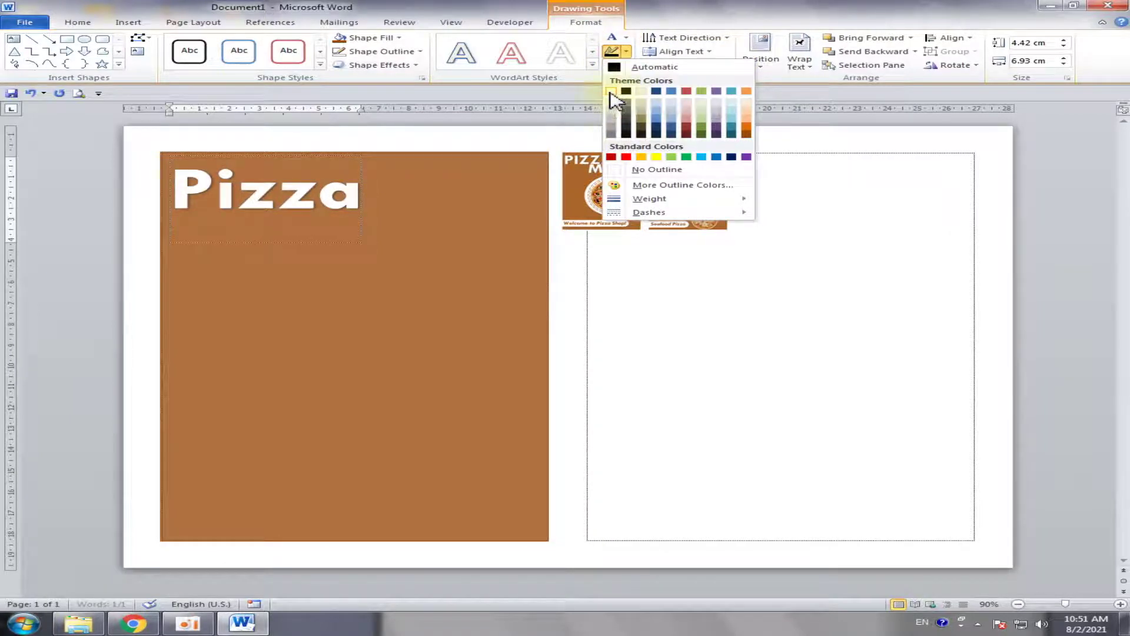
click(612, 97)
Nudge the Pizza text box slightly to the right.
click(471, 200)
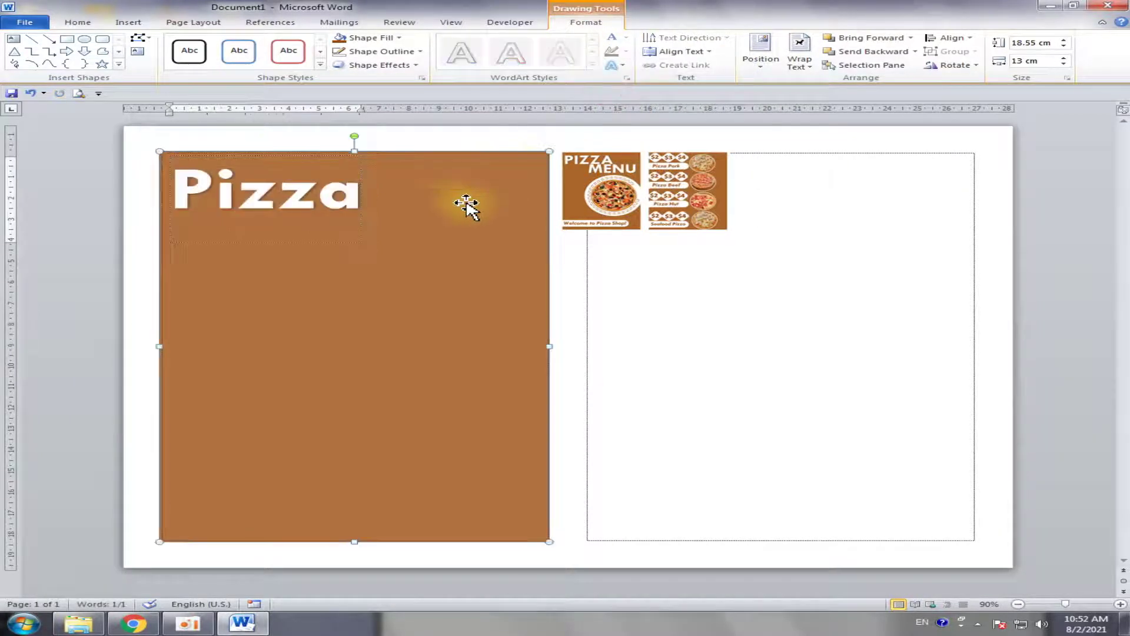
click(488, 140)
click(335, 219)
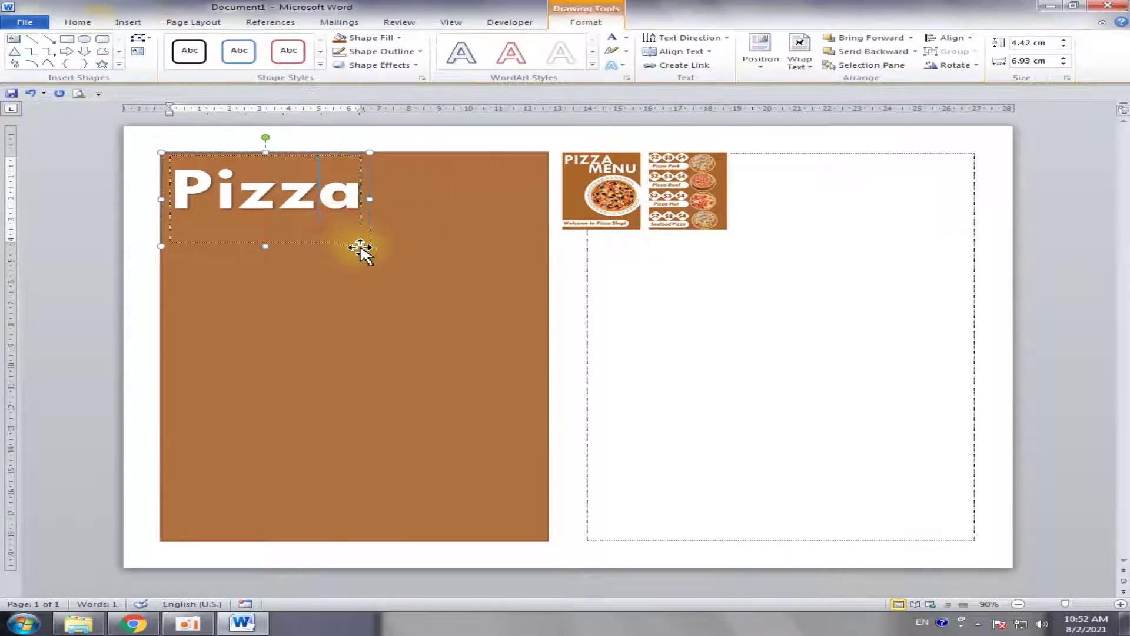
key(Right)
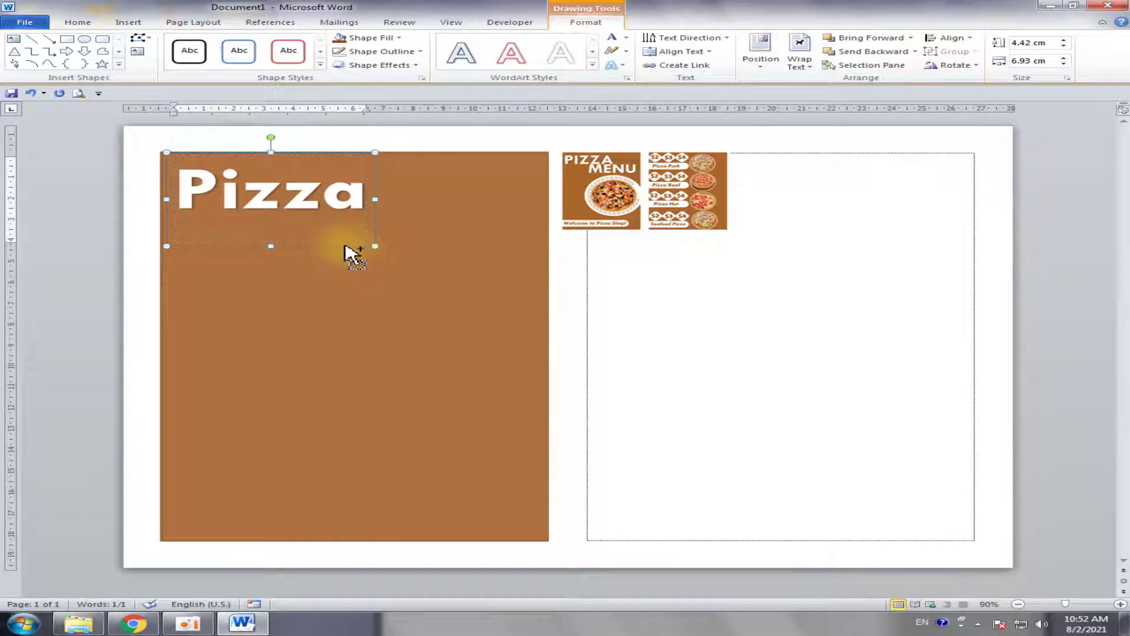
Duplicate the Pizza text box below and right of it, and change its text to MENU.
drag(346, 252, 415, 302)
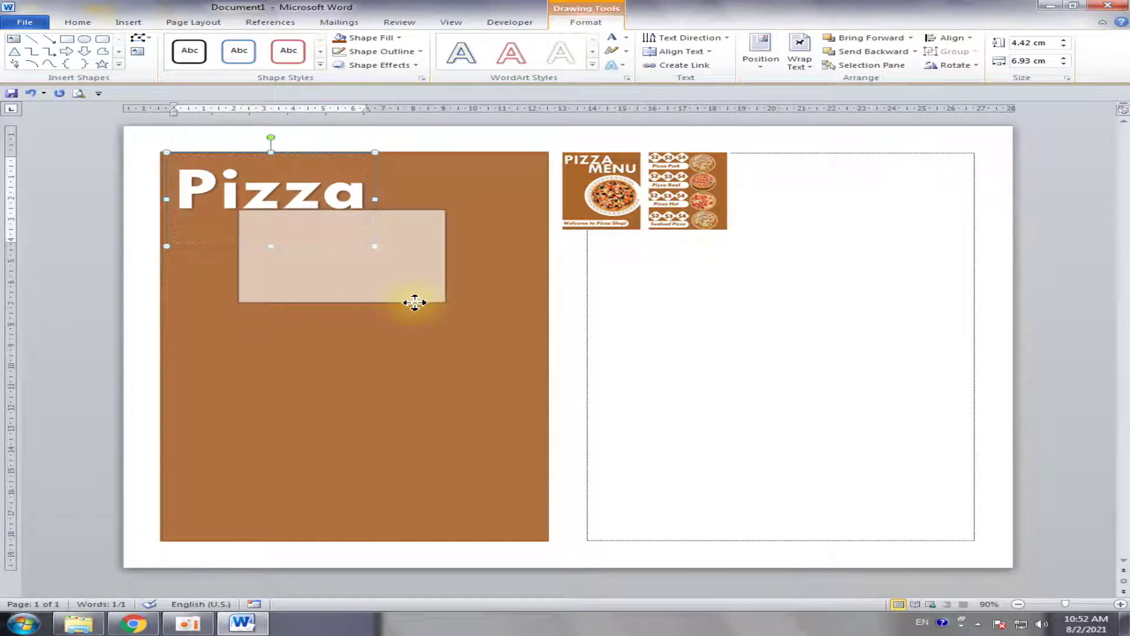
drag(415, 303, 415, 303)
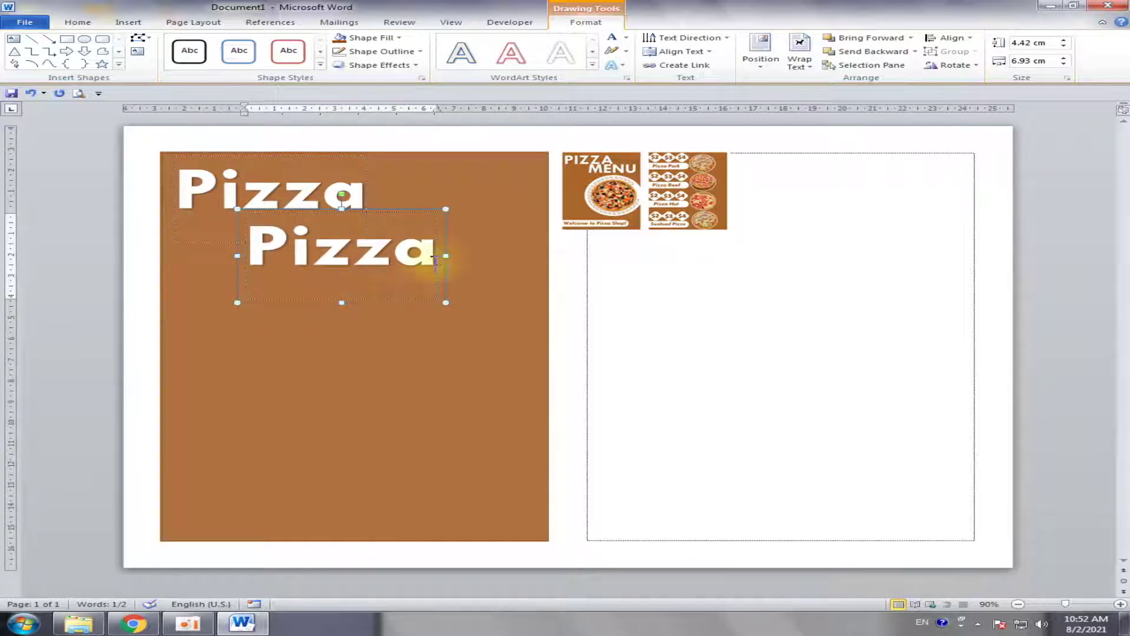
drag(440, 252, 166, 258)
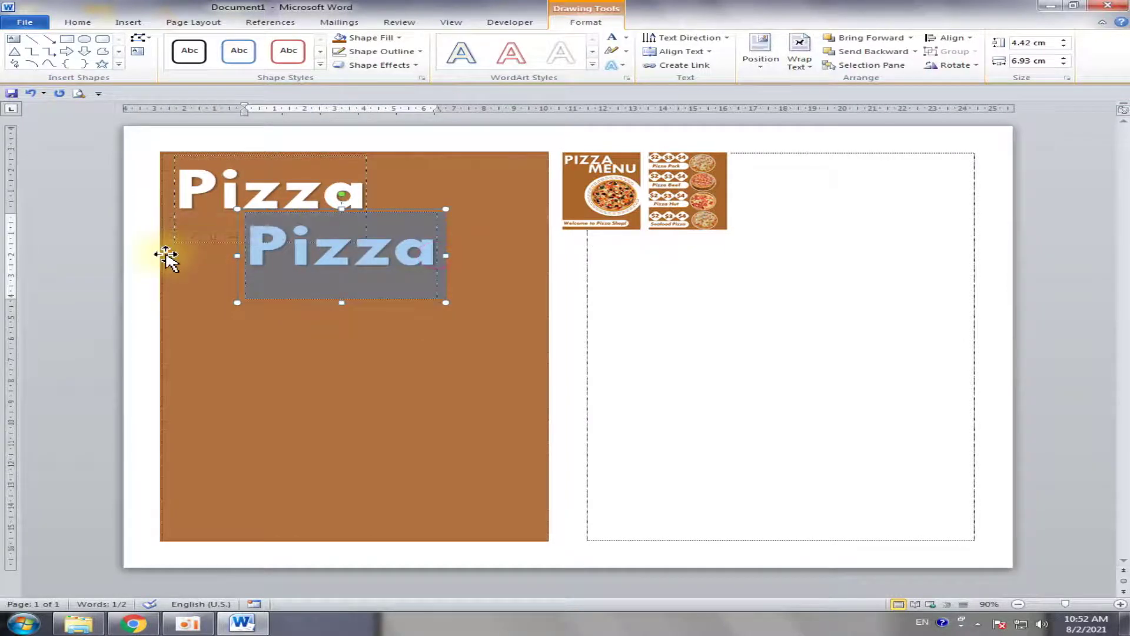
text(MENU)
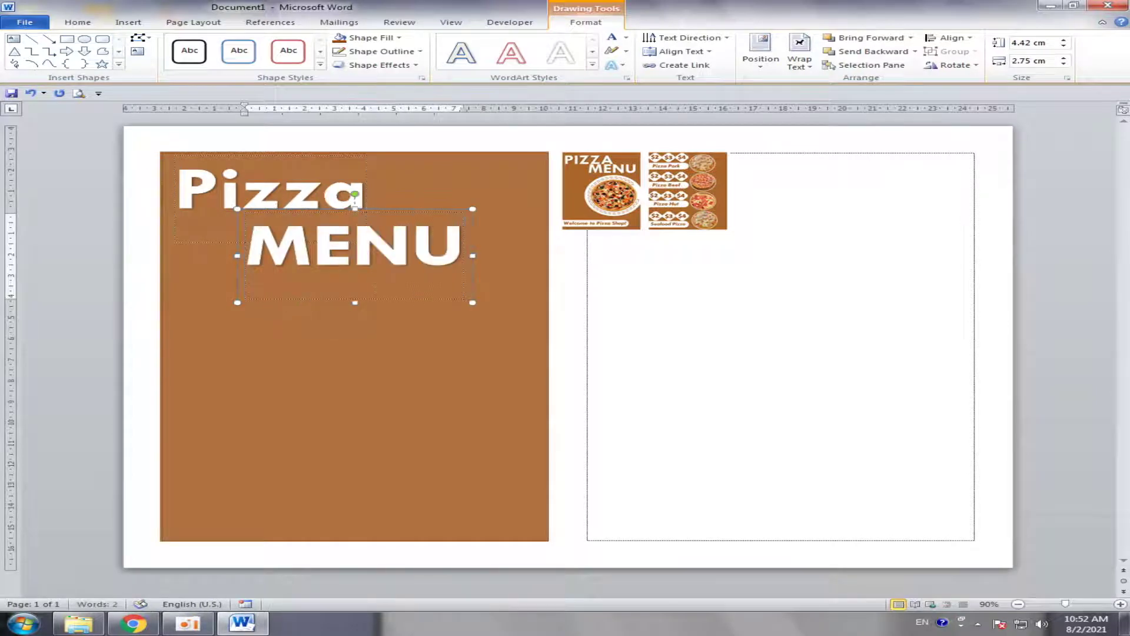
Nudge the MENU box with arrow keys until it sits just below and right of Pizza.
click(121, 140)
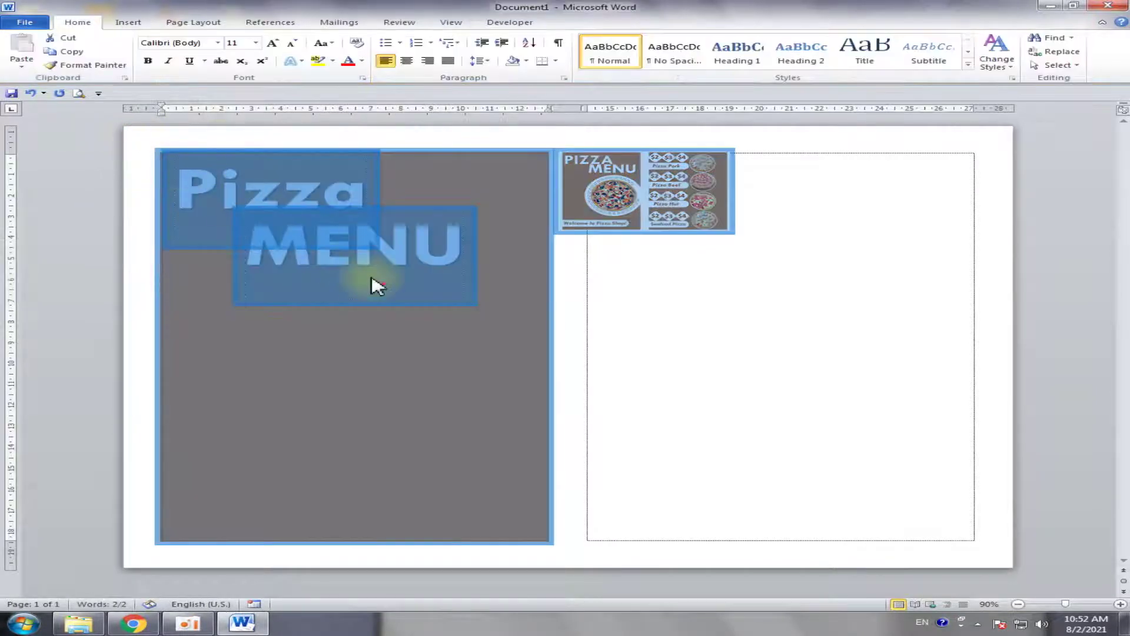
click(391, 297)
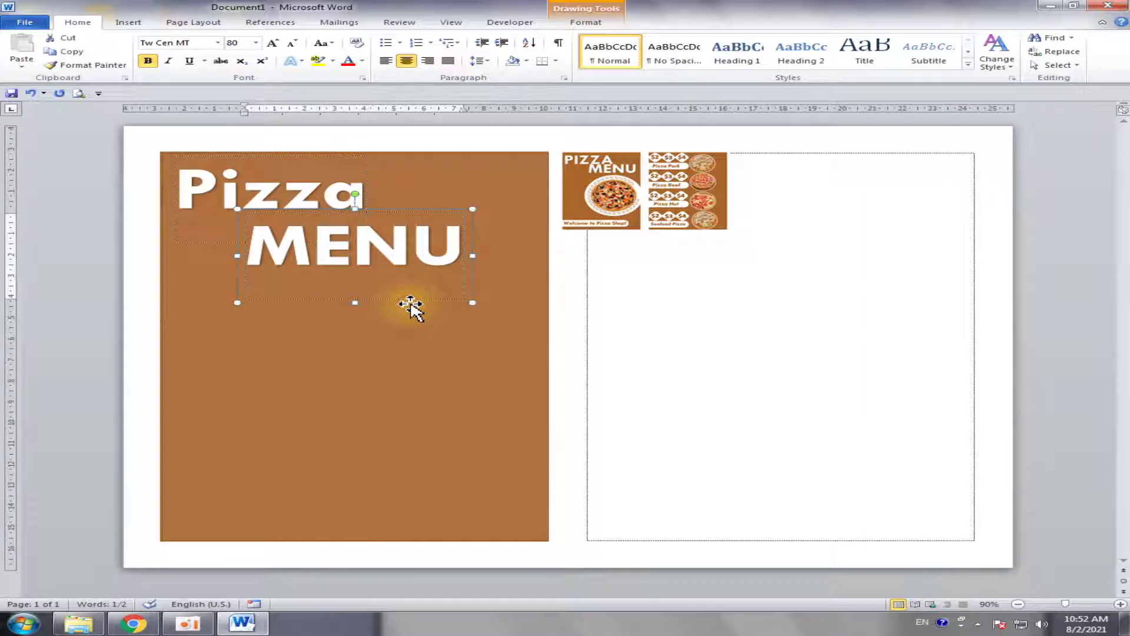
key(Up)
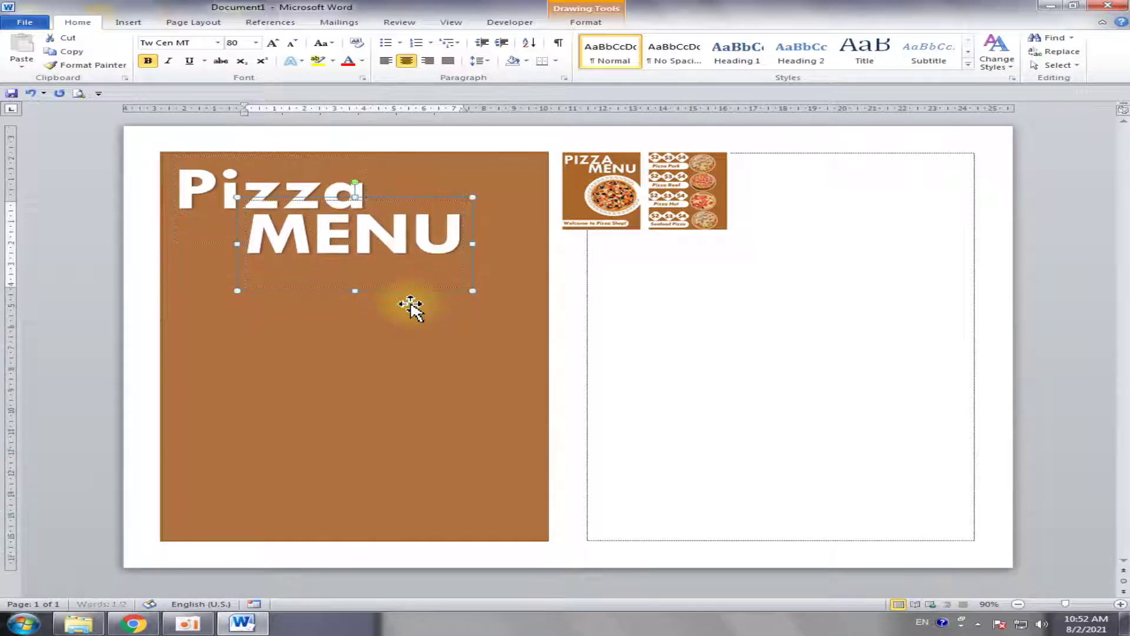
key(Left)
key(Up)
key(Left)
key(Left)
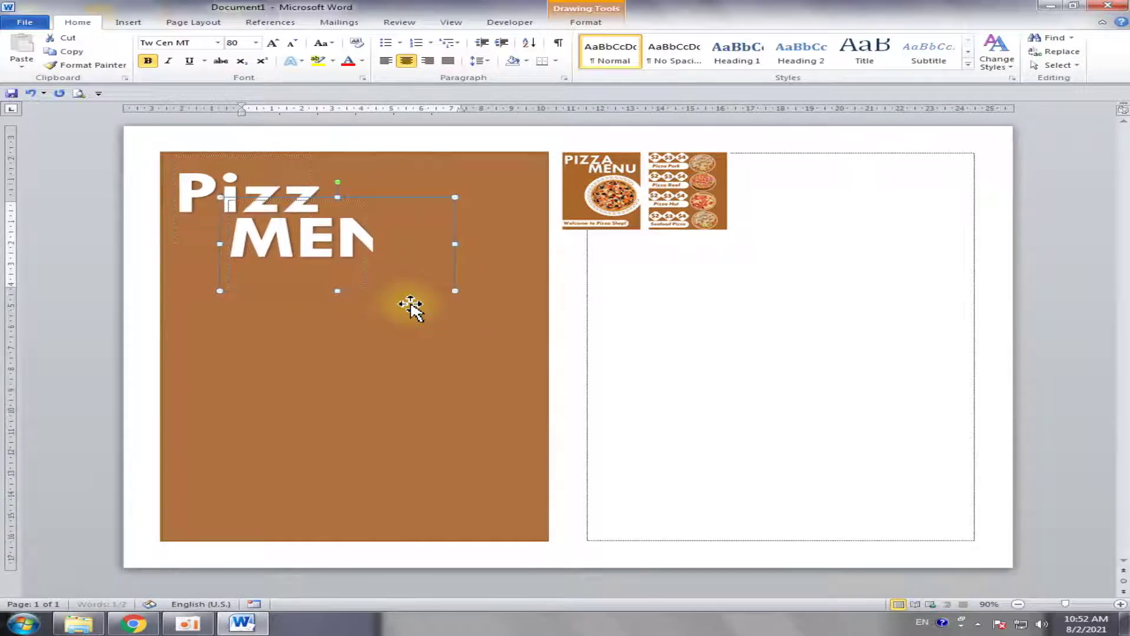
key(Left)
key(Left)
key(Left)
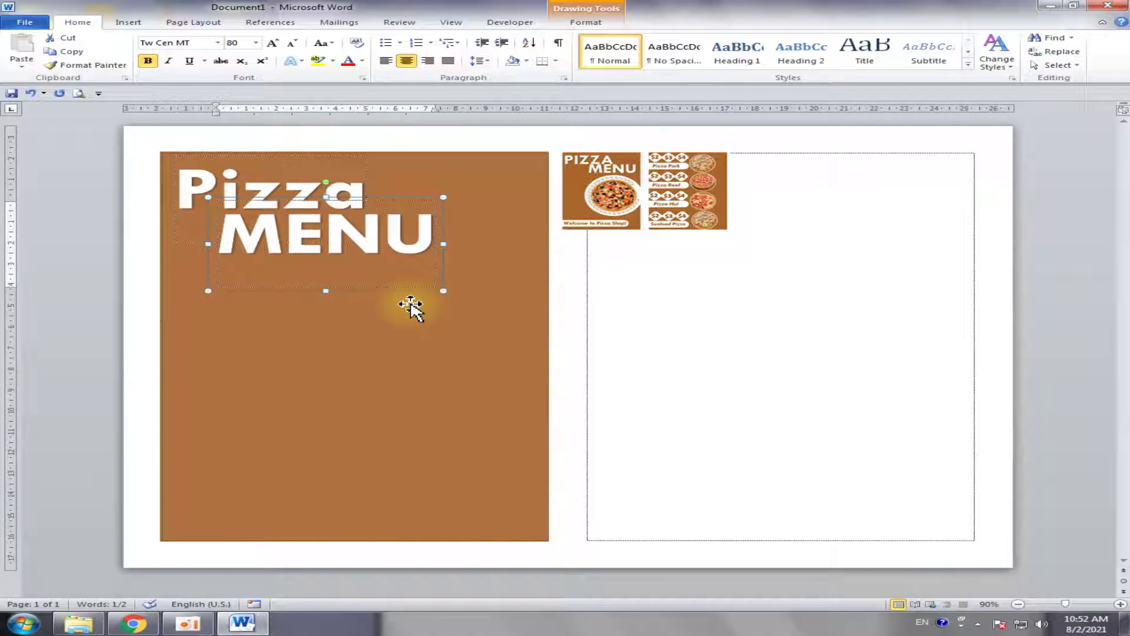
key(ctrl+Right)
key(Right)
key(Right)
key(Right)
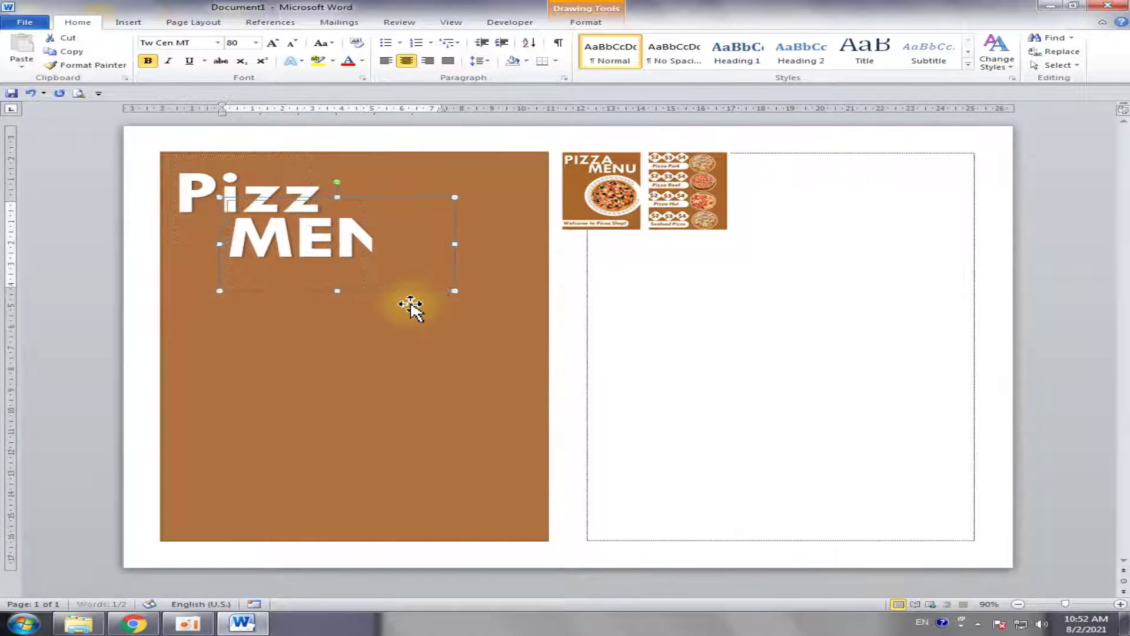
key(Right)
key(Right)
key(Right)
key(Right)
key(Right)
key(Right)
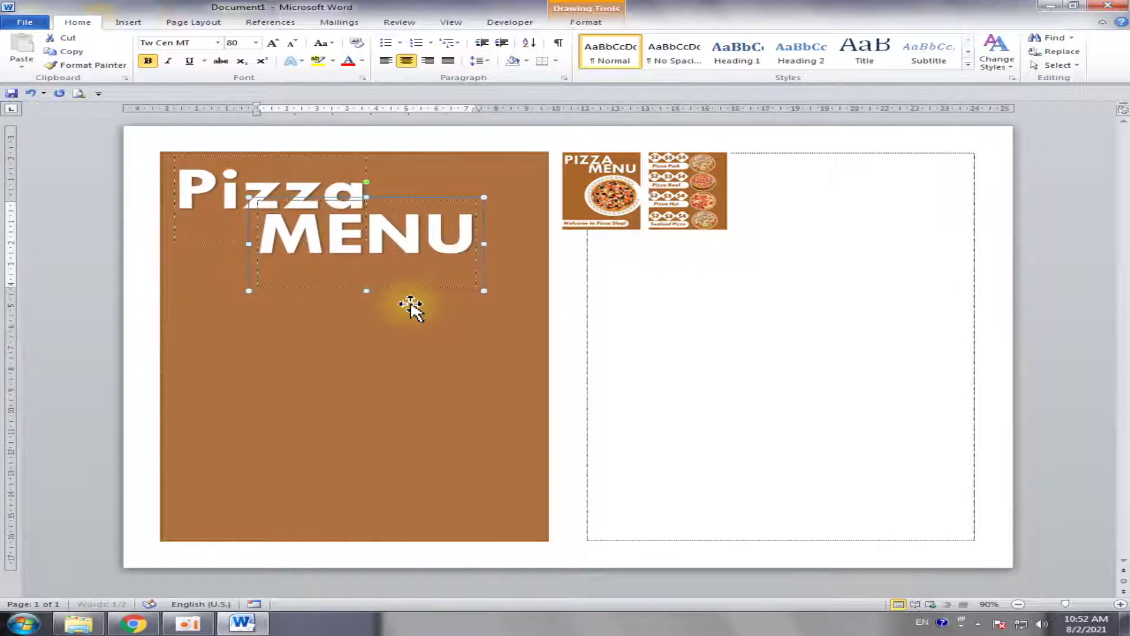
key(Right)
key(Right)
key(Right)
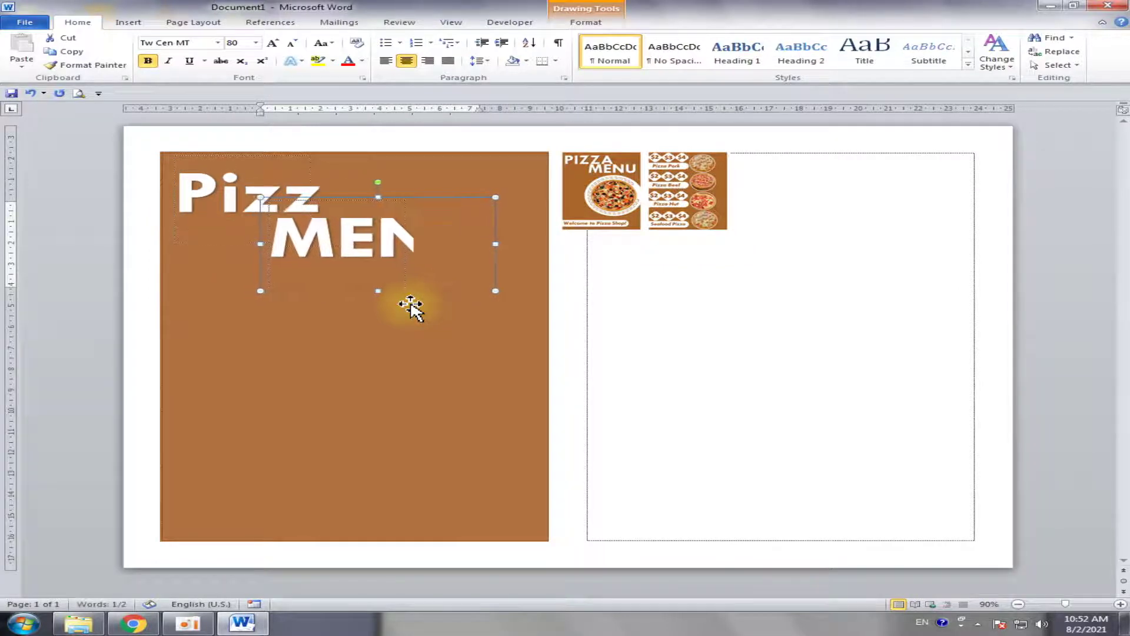
key(Right)
key(Up)
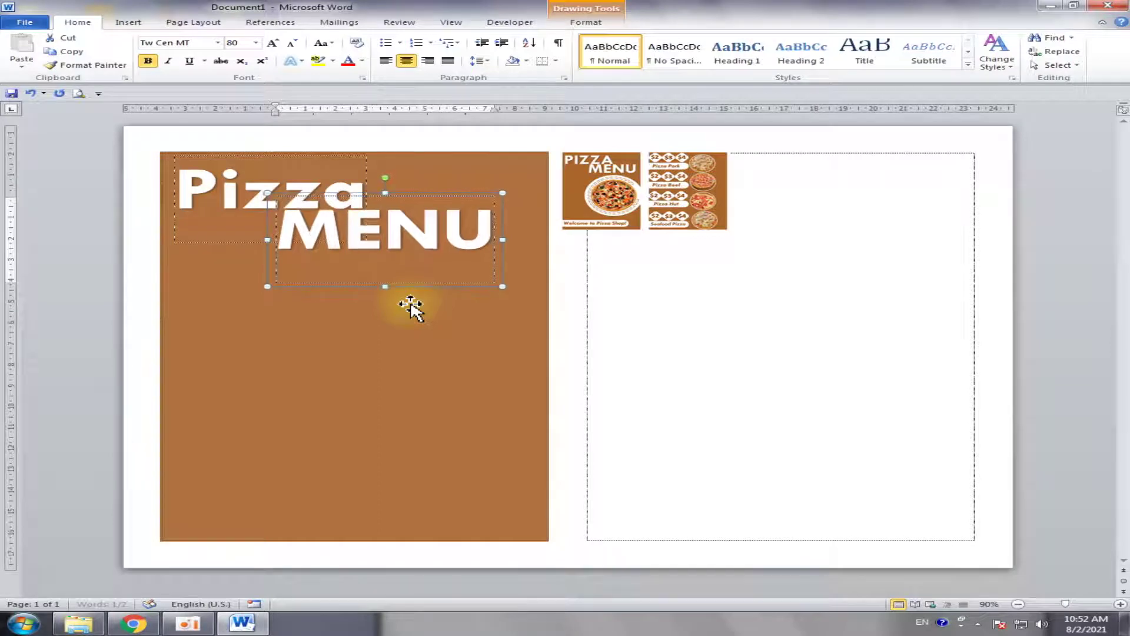
key(Up)
click(479, 127)
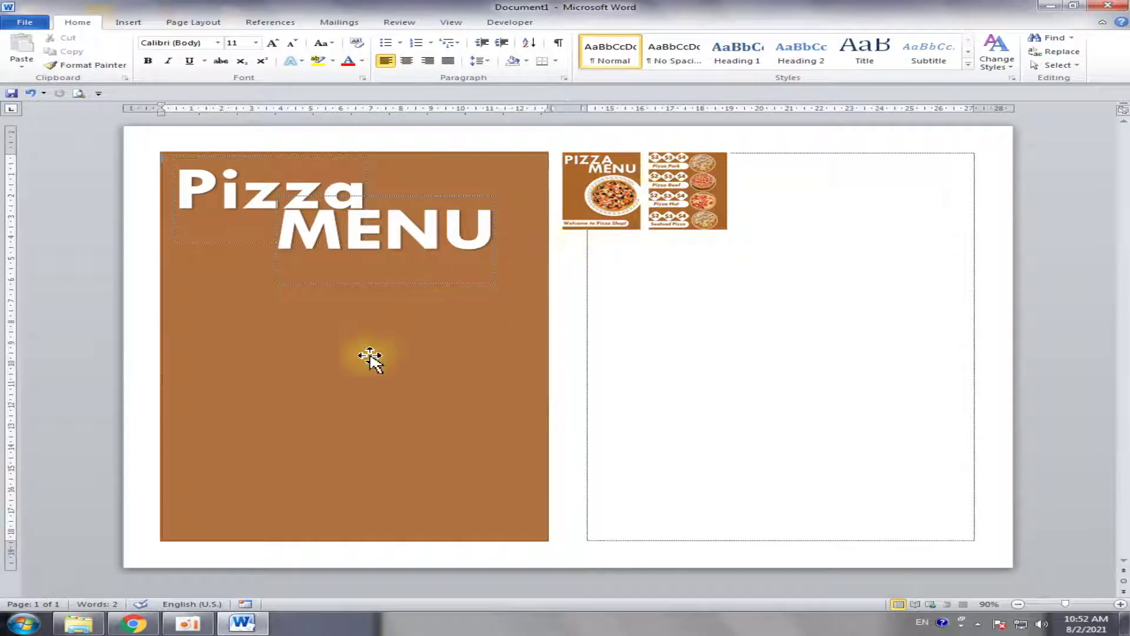
Enlarge the pizza menu reference picture and move it over the right panel.
click(689, 221)
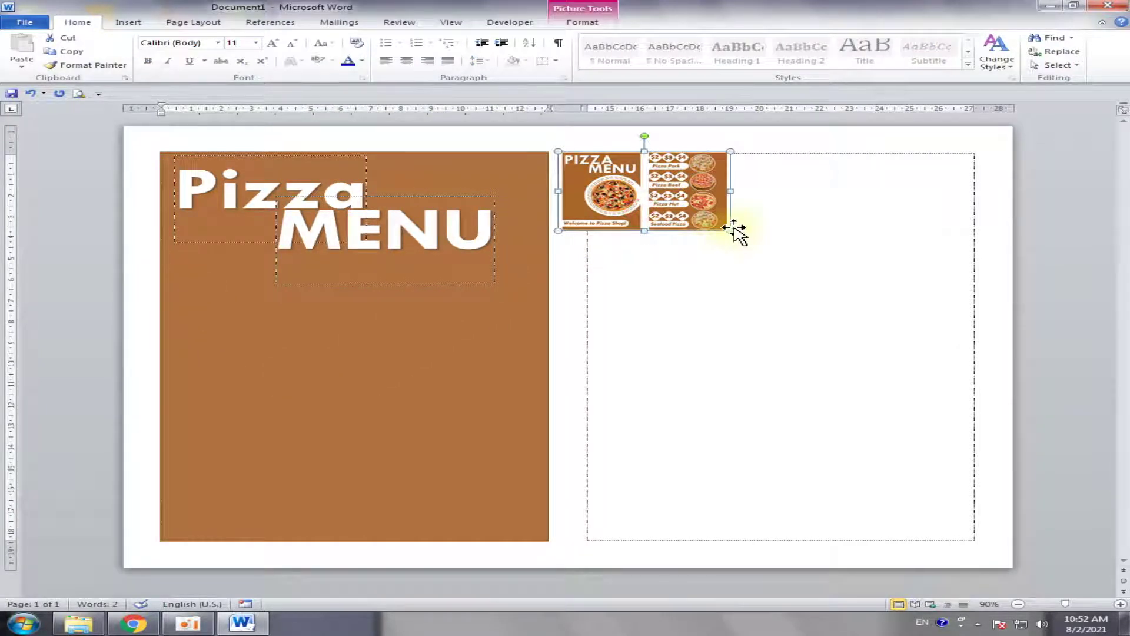
drag(730, 231, 904, 424)
key(ctrl+z)
key(ctrl+y)
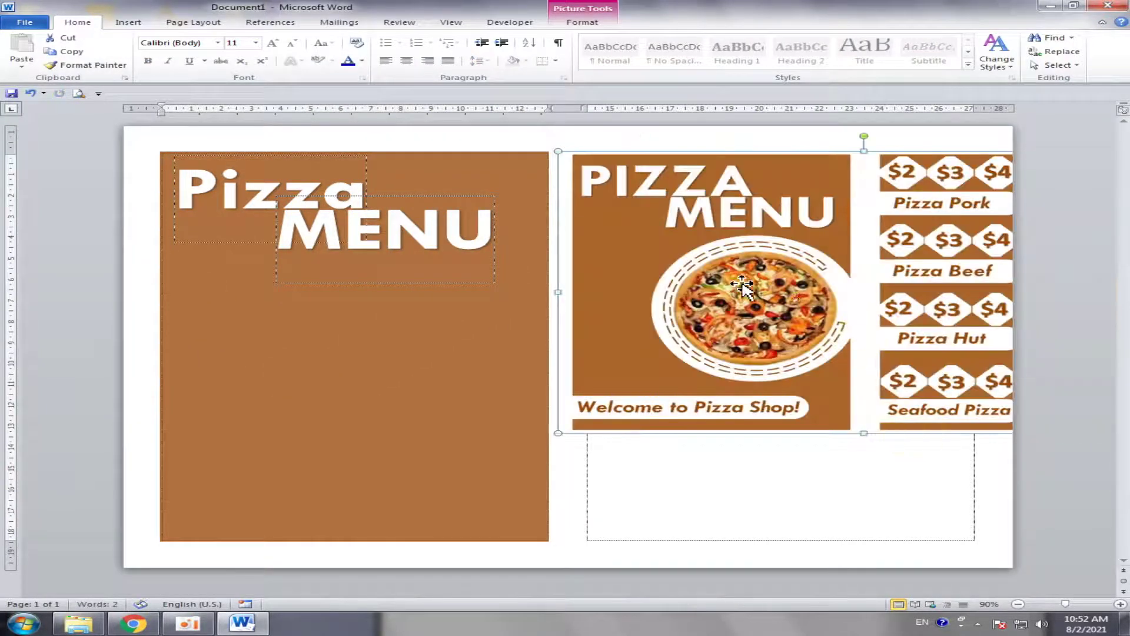
drag(753, 282, 798, 261)
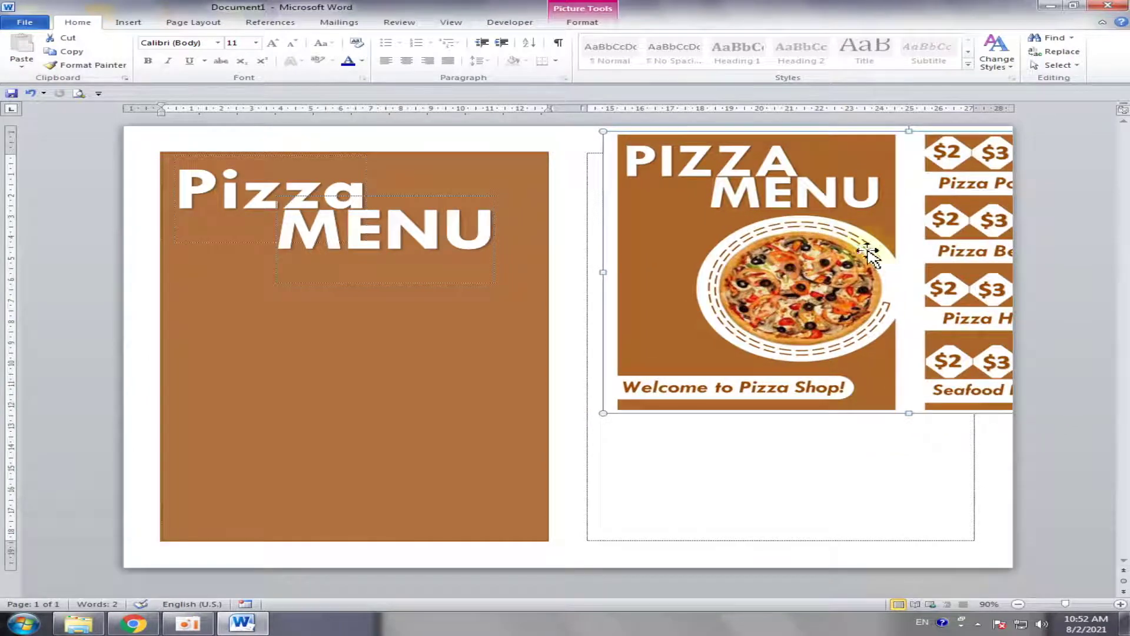
click(555, 562)
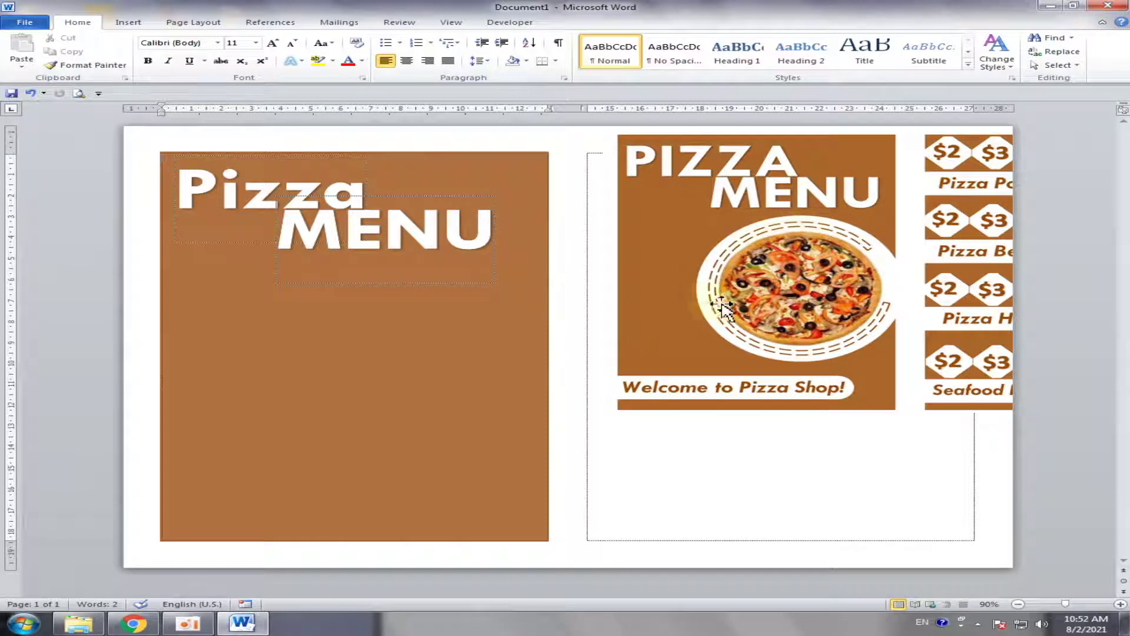
click(130, 23)
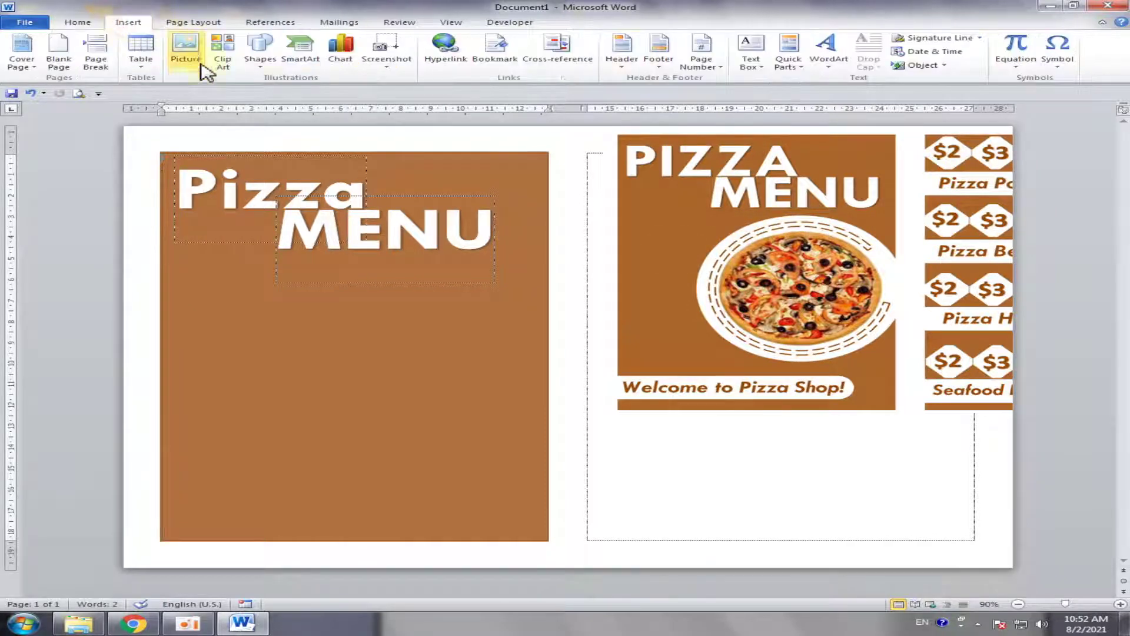
Draw a blue oval on the brown cover panel.
click(260, 50)
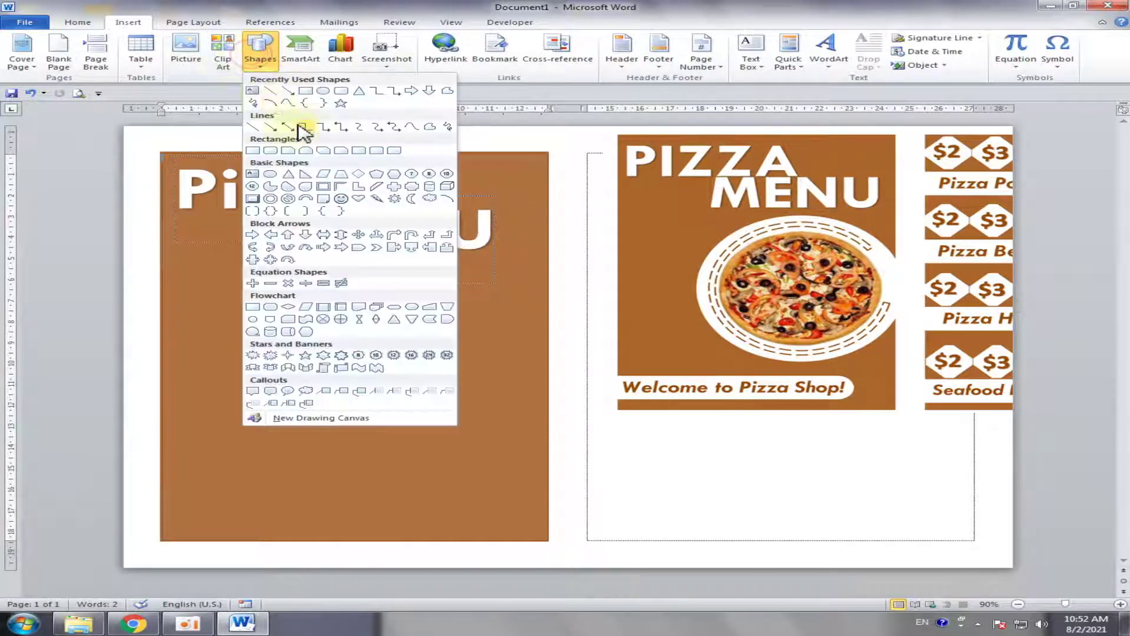
click(323, 92)
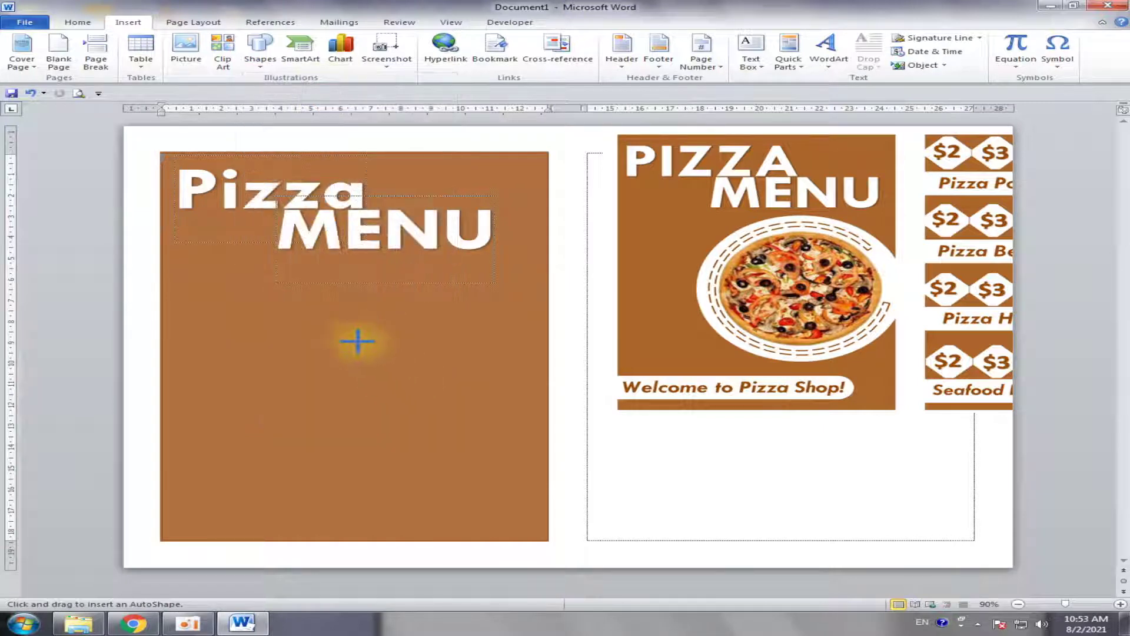
mouse_move(356, 317)
mouse_down()
mouse_move(515, 493)
mouse_move(507, 488)
mouse_up()
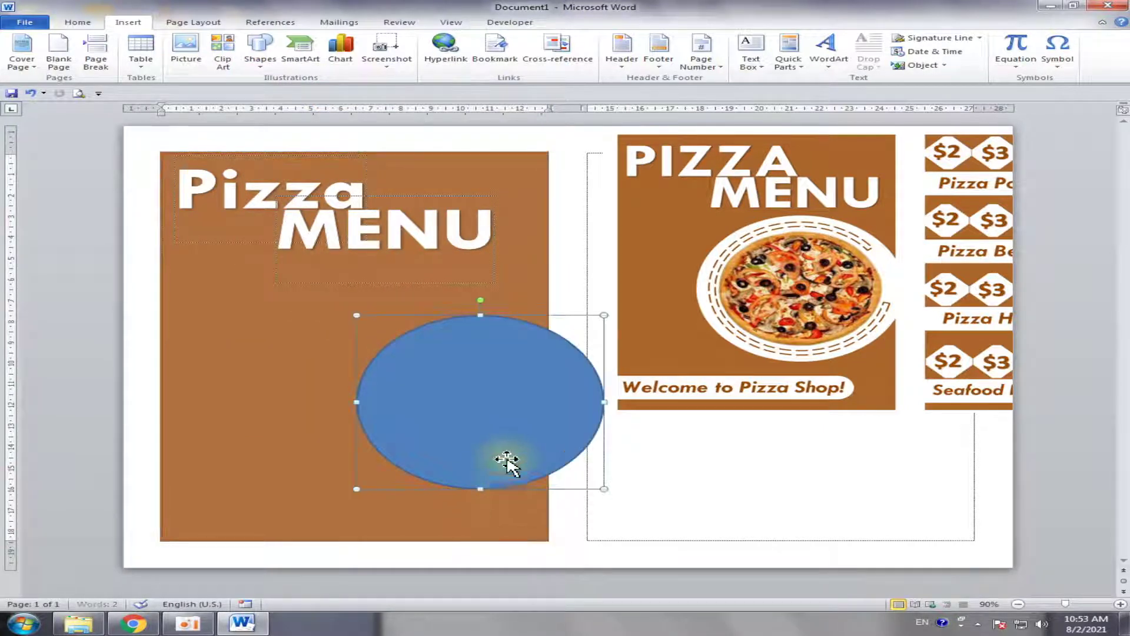
drag(506, 447, 477, 406)
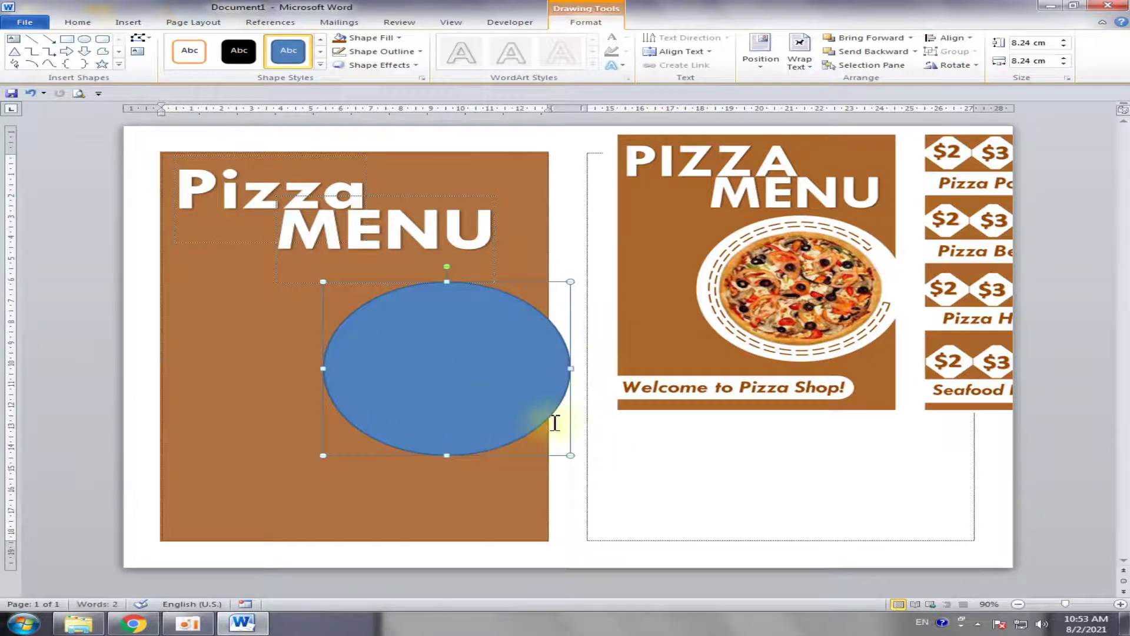
Resize the circle to 8.98 cm and position it below the MENU title.
drag(324, 455, 301, 472)
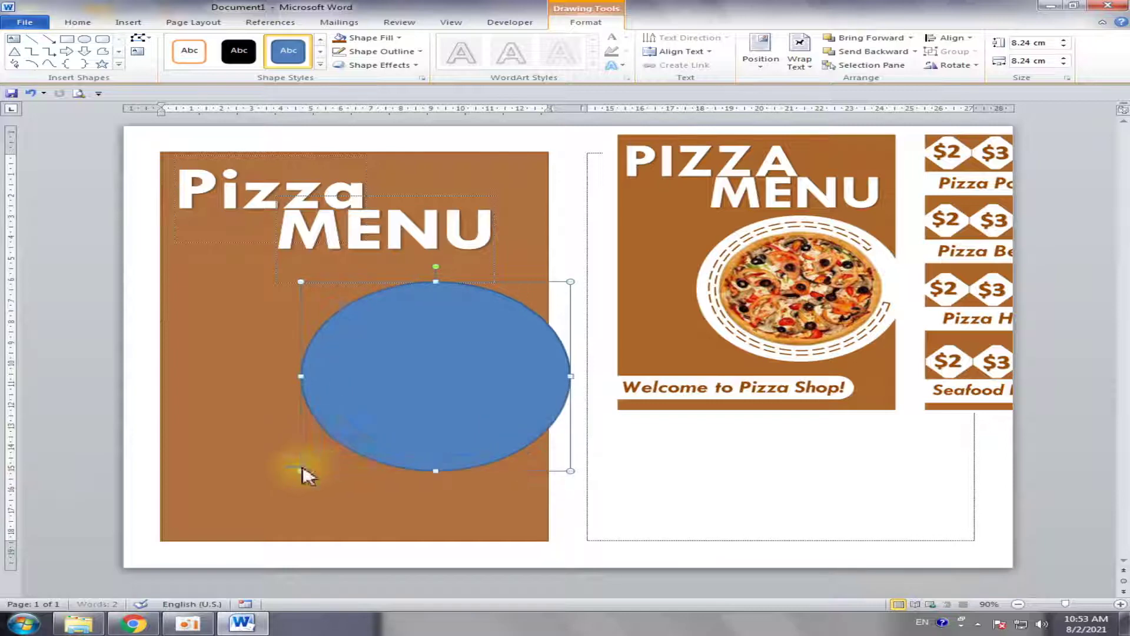
drag(388, 408, 393, 398)
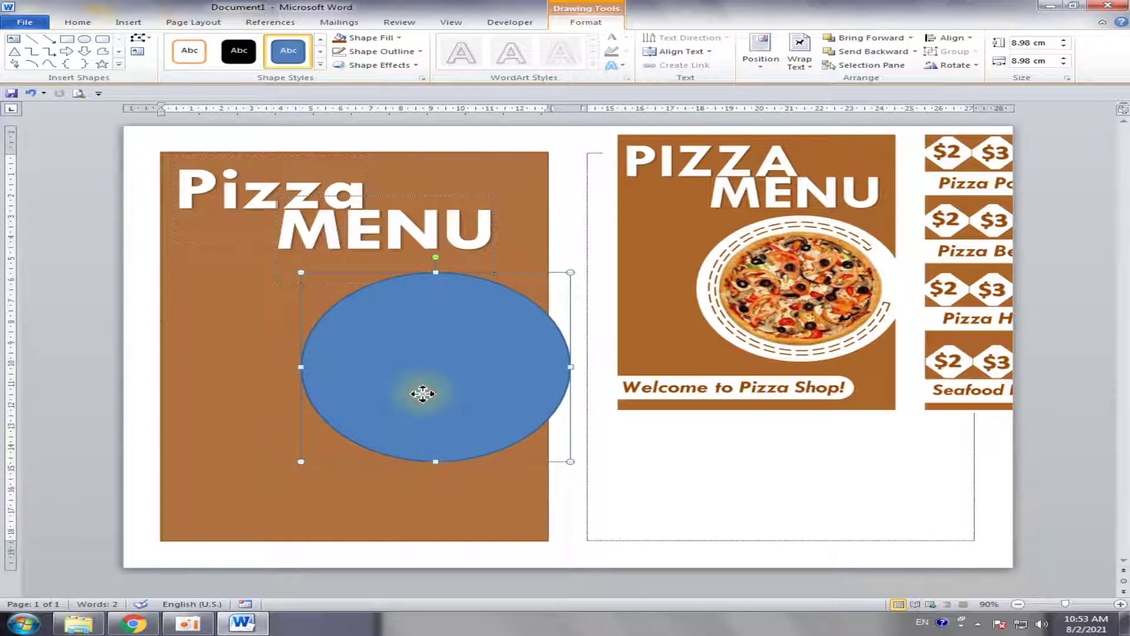
drag(423, 393, 431, 396)
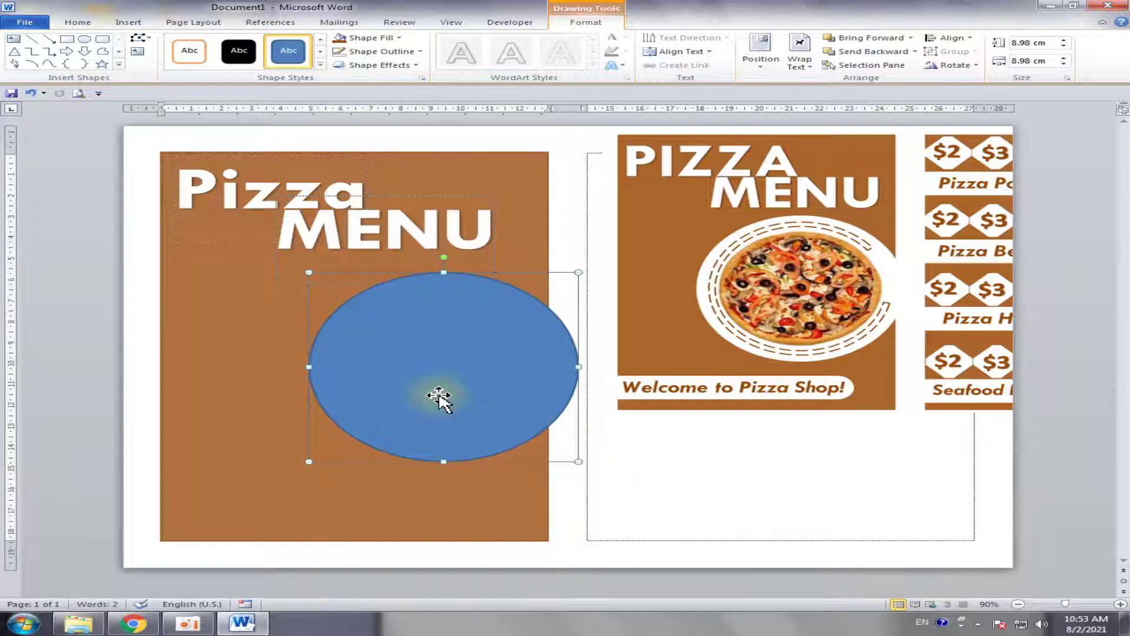
drag(439, 399, 428, 400)
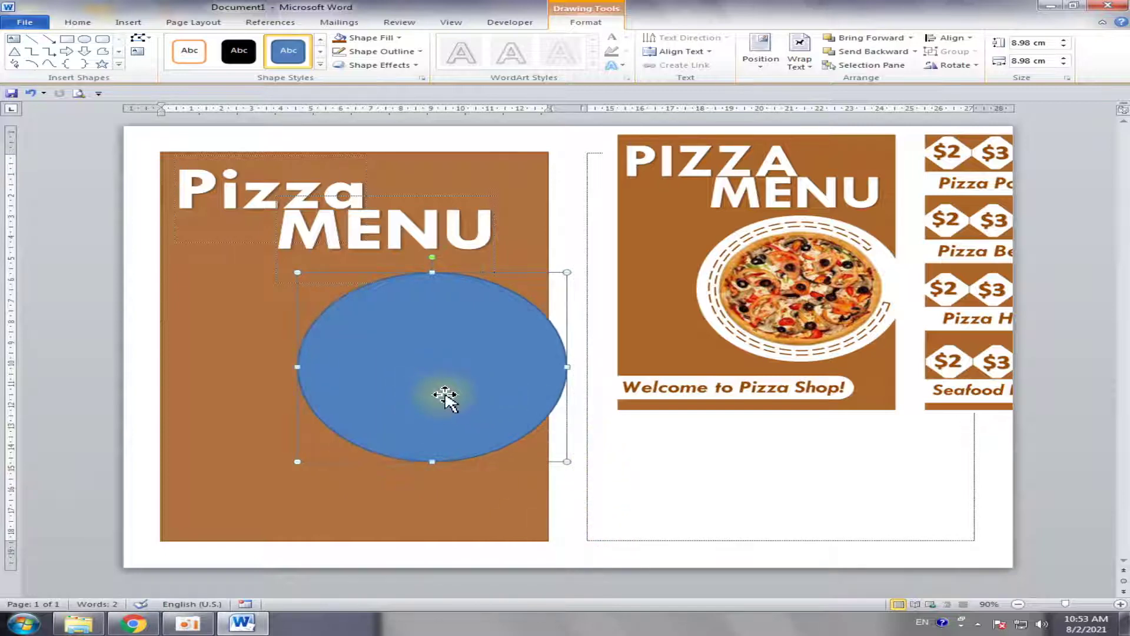
click(571, 482)
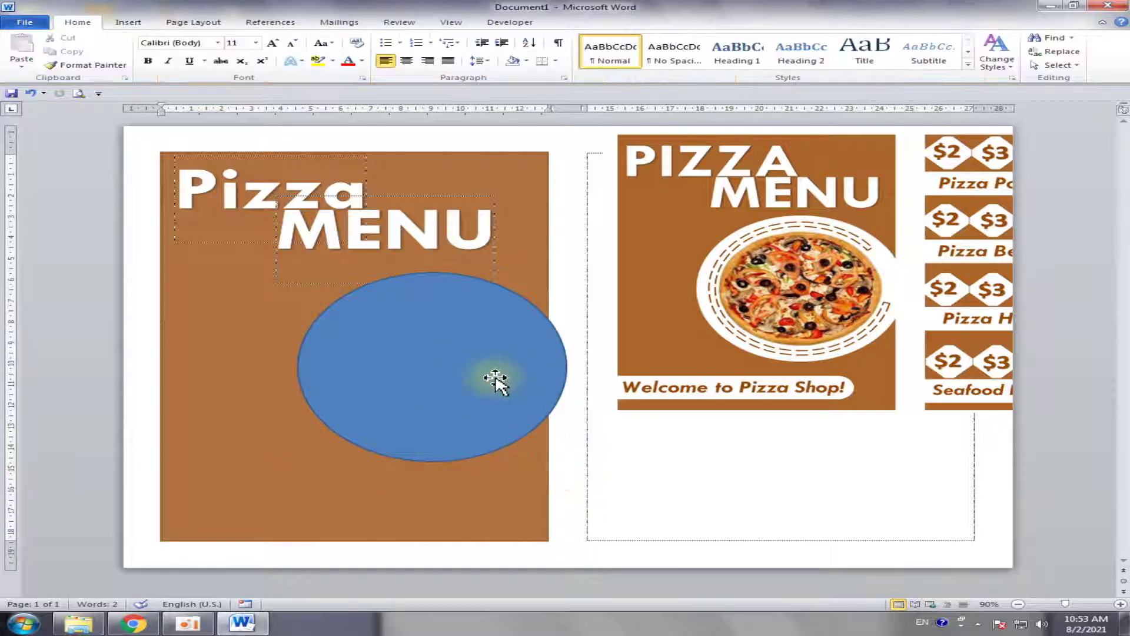
click(497, 379)
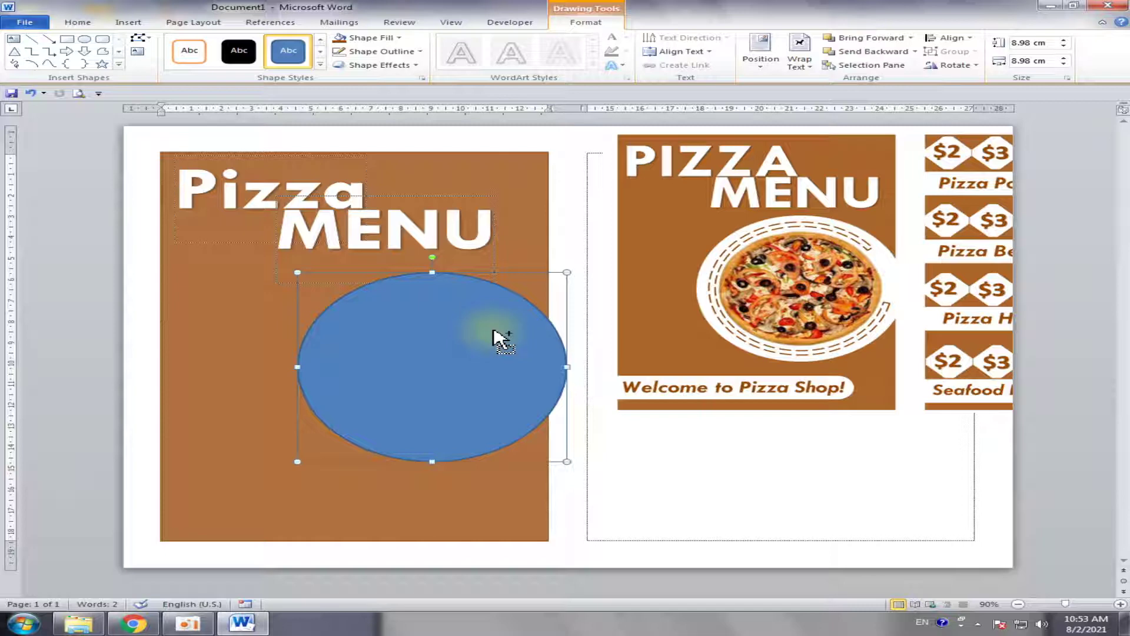
Duplicate the blue circle and shrink the copy to about 7.8 cm inside it.
drag(491, 348, 492, 373)
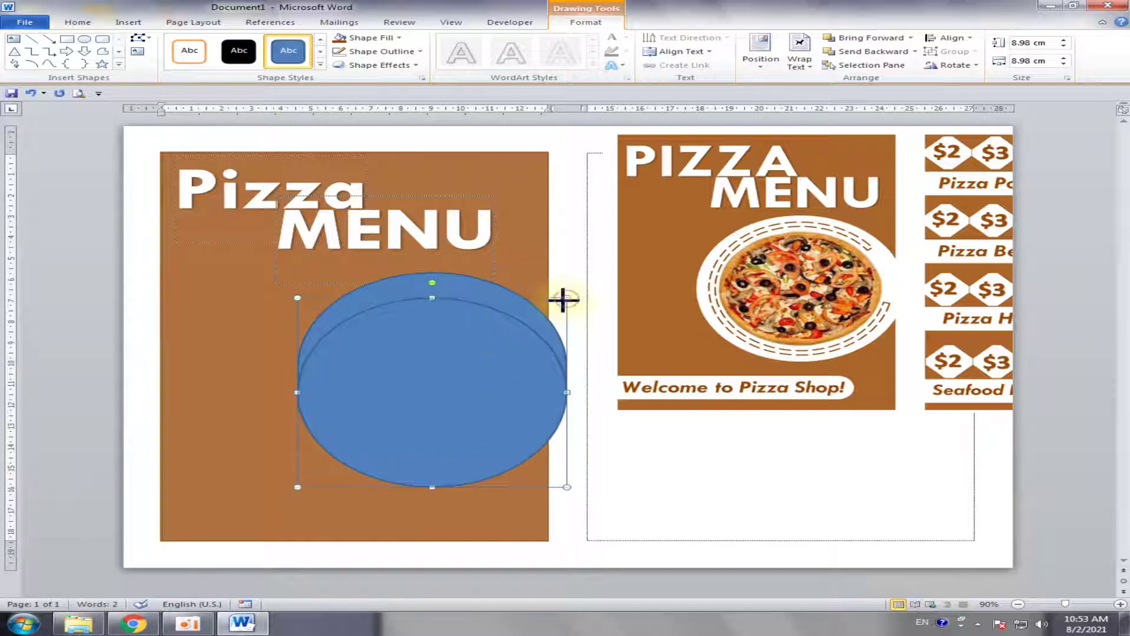
drag(567, 298, 516, 327)
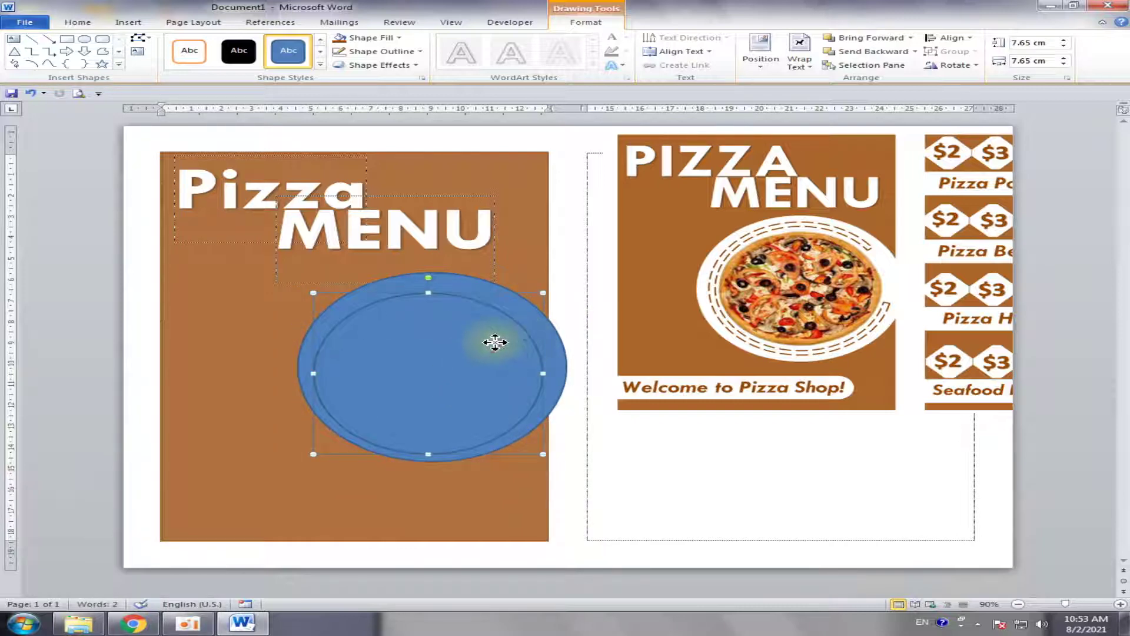
drag(494, 341, 501, 341)
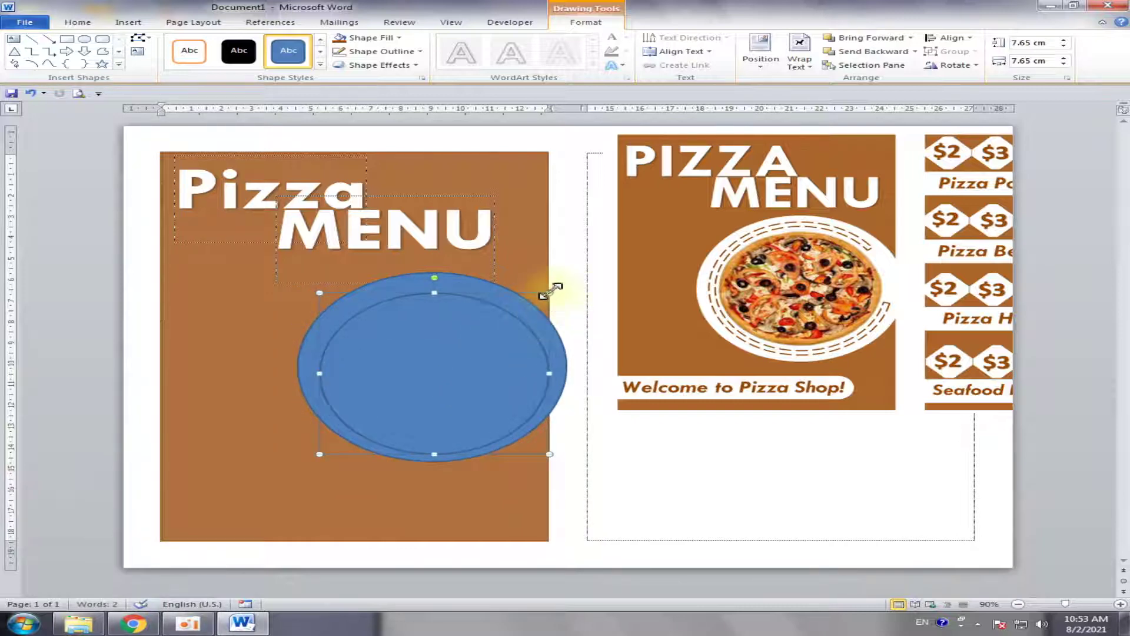
drag(528, 299, 517, 303)
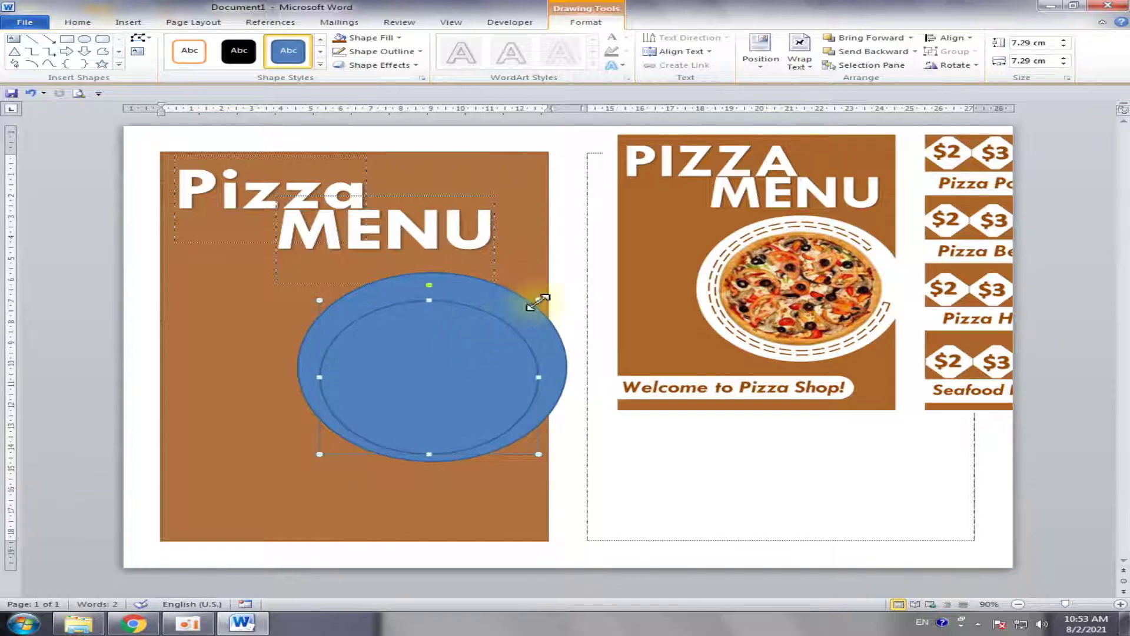
drag(538, 300, 554, 290)
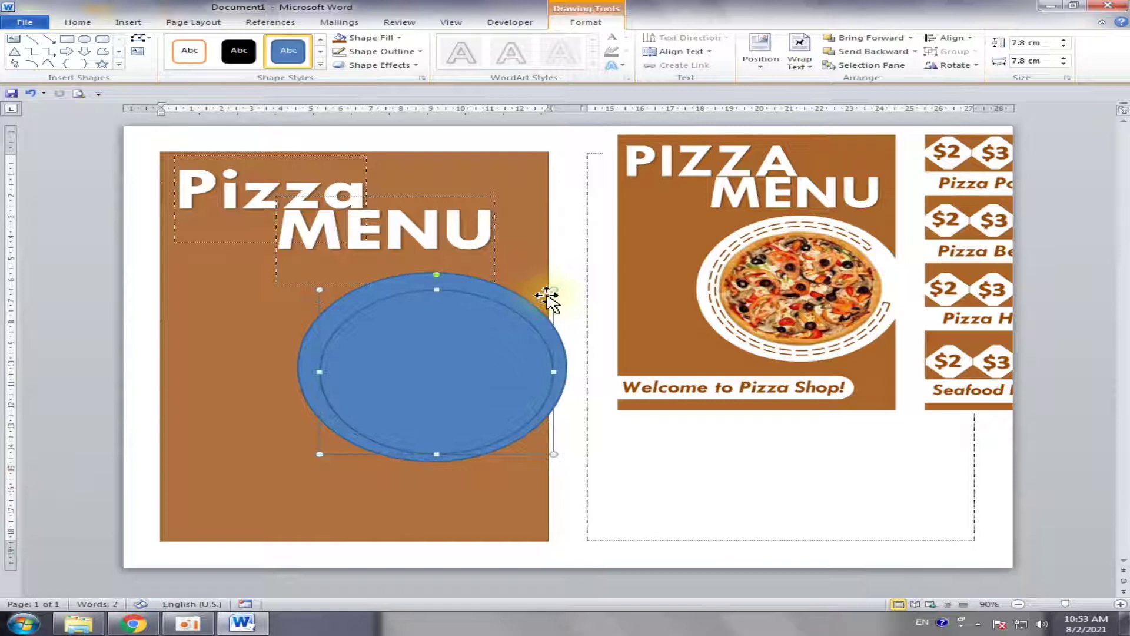
Select both circles and apply Align Center and Align Middle to centre the smaller one.
shift+click(479, 284)
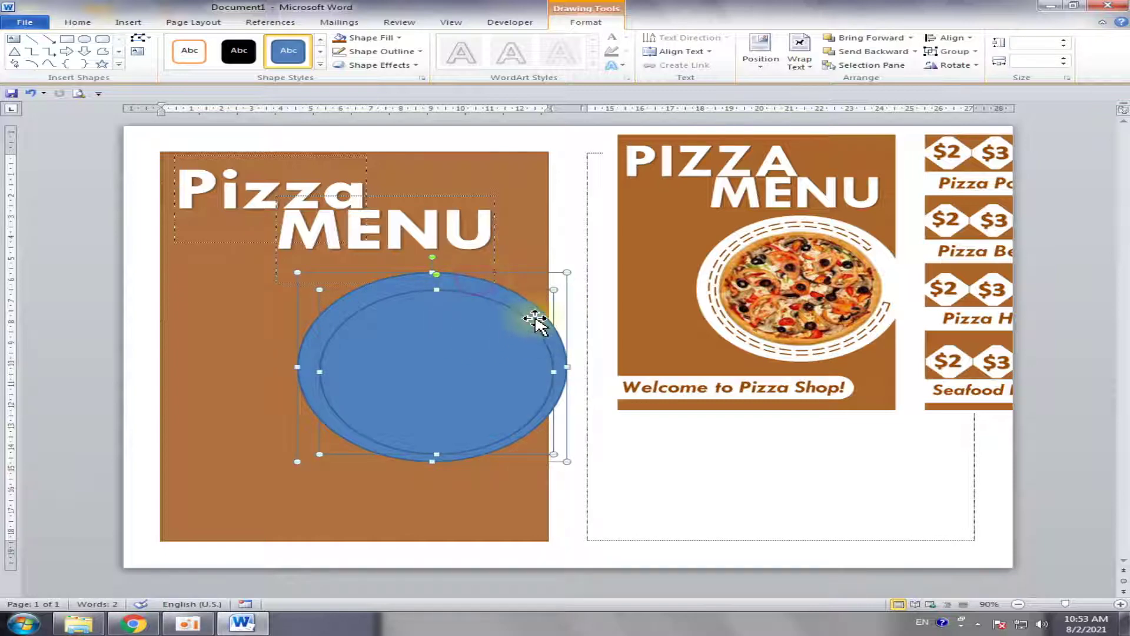
click(512, 470)
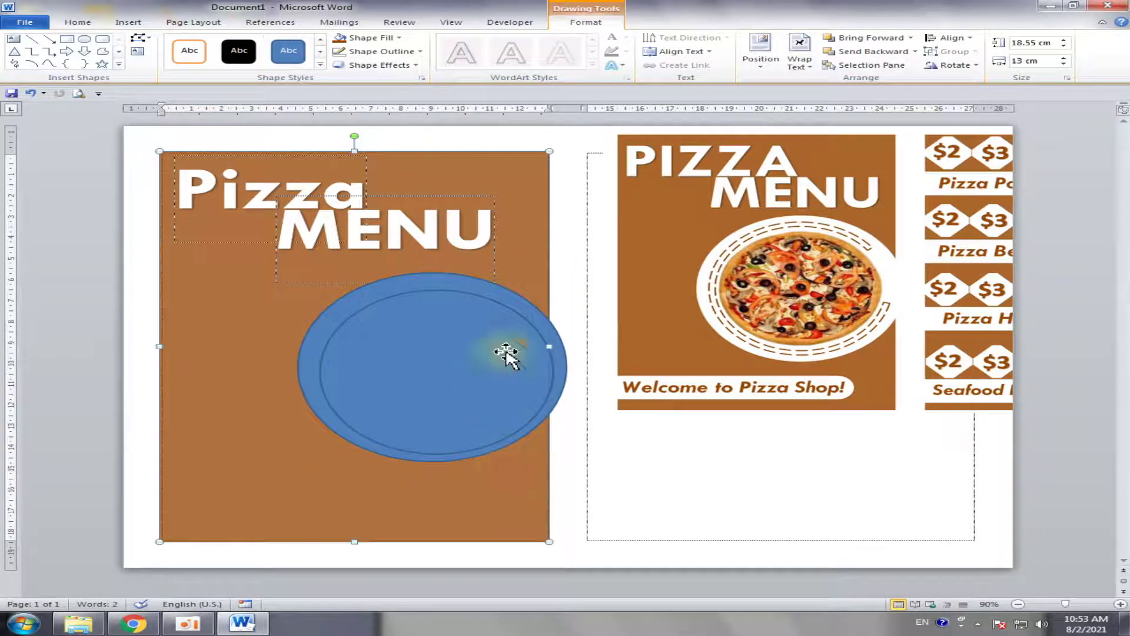
click(509, 290)
click(495, 337)
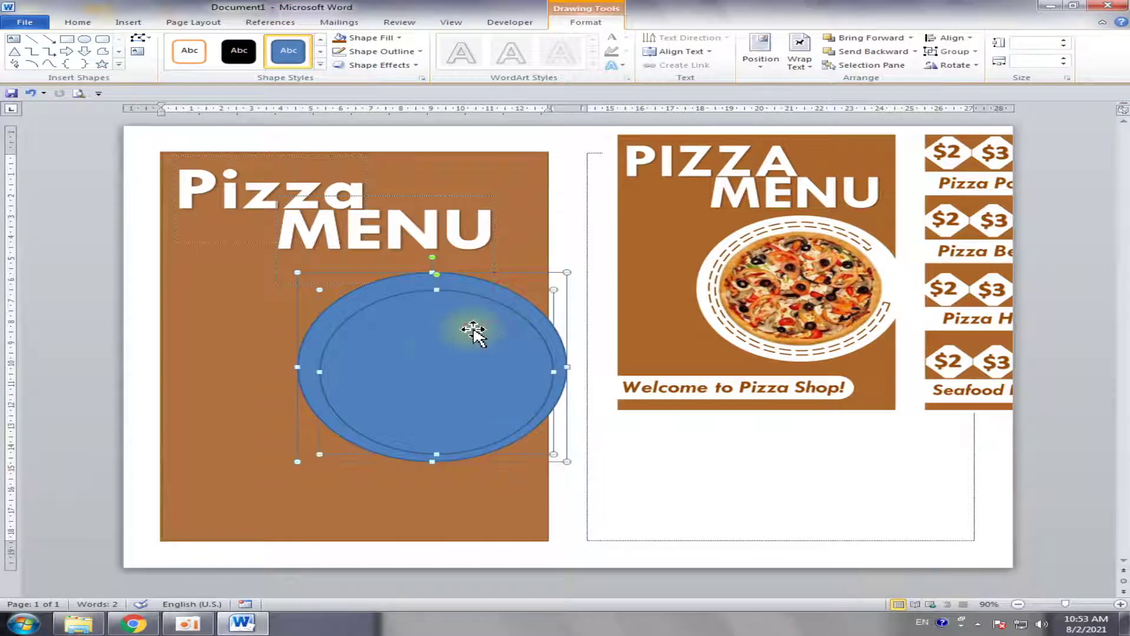
click(973, 39)
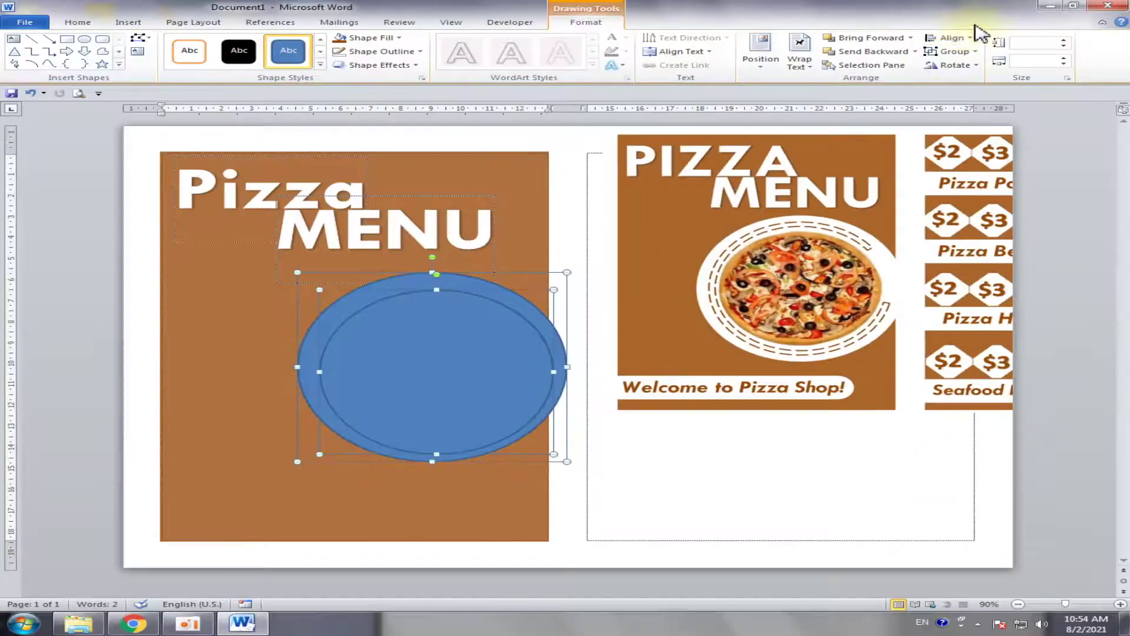
click(951, 38)
click(983, 66)
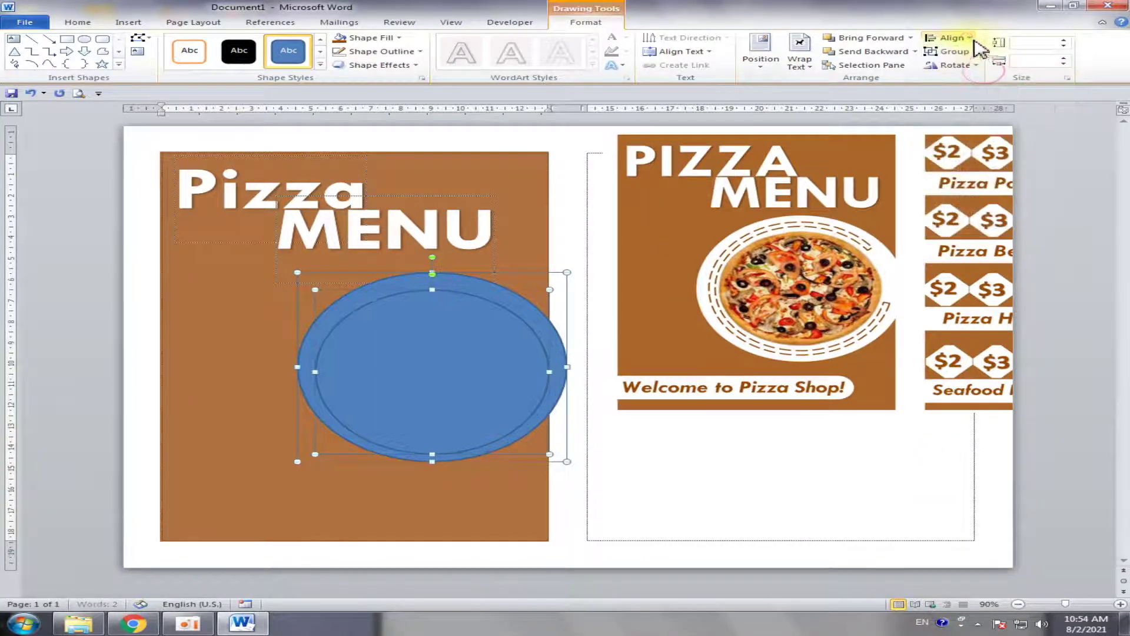
click(951, 38)
click(995, 110)
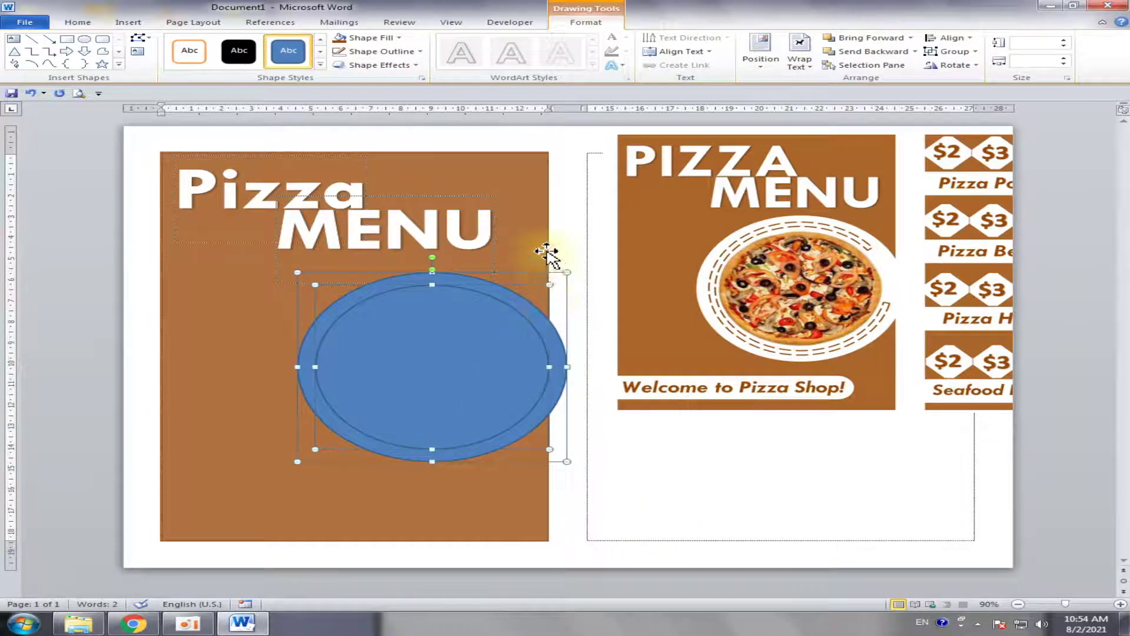
click(517, 314)
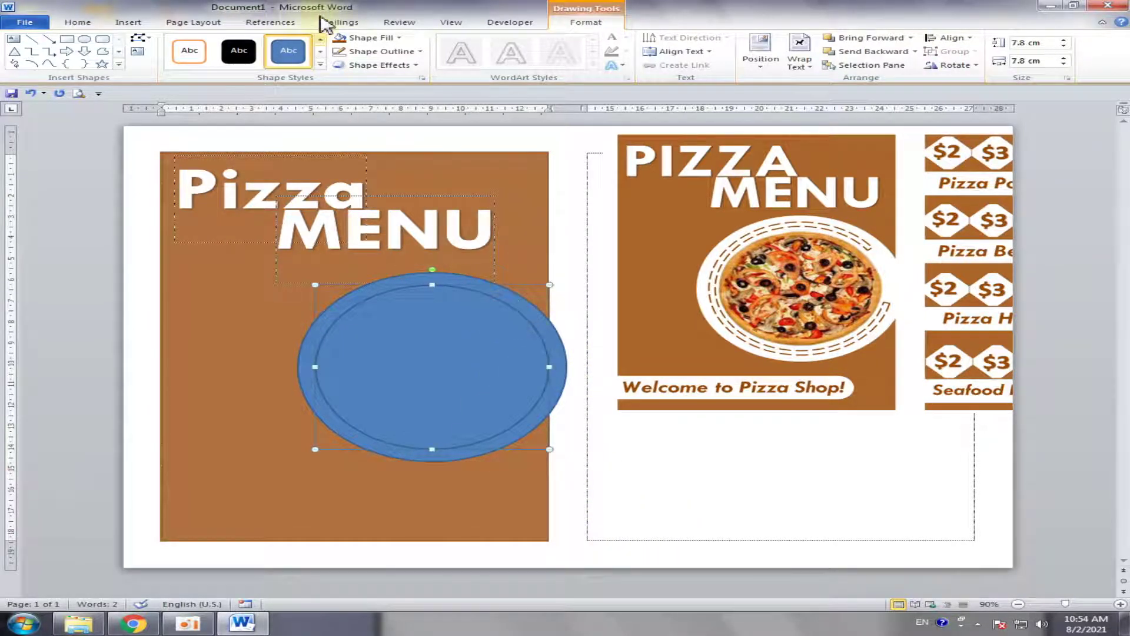
Change the inner circle's shape to a Block Arc from Basic Shapes.
click(403, 363)
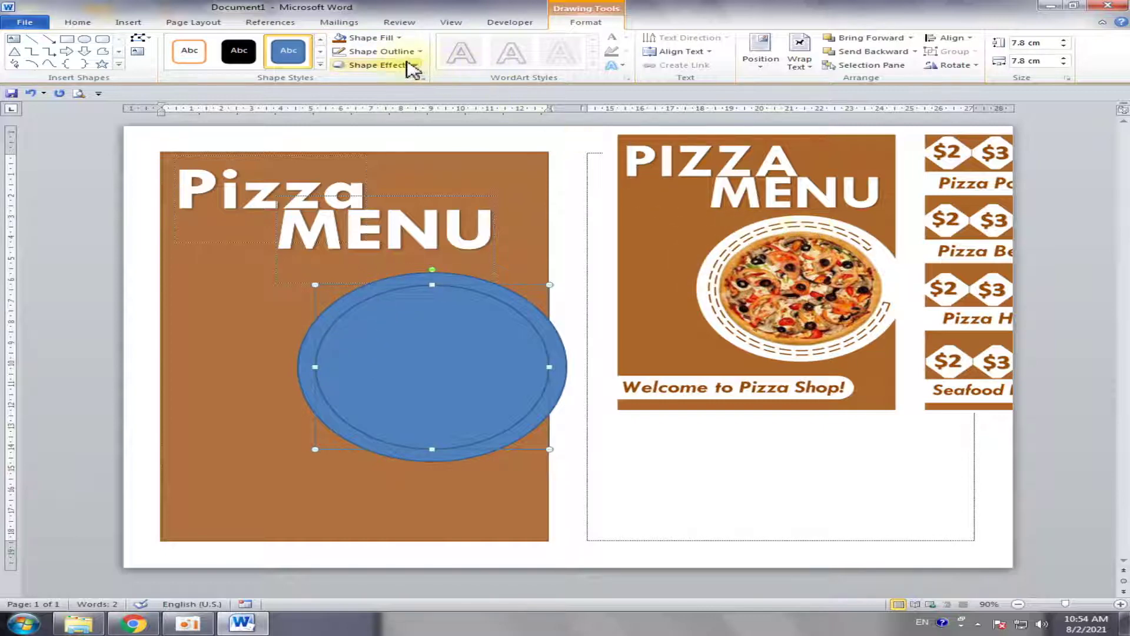
click(144, 39)
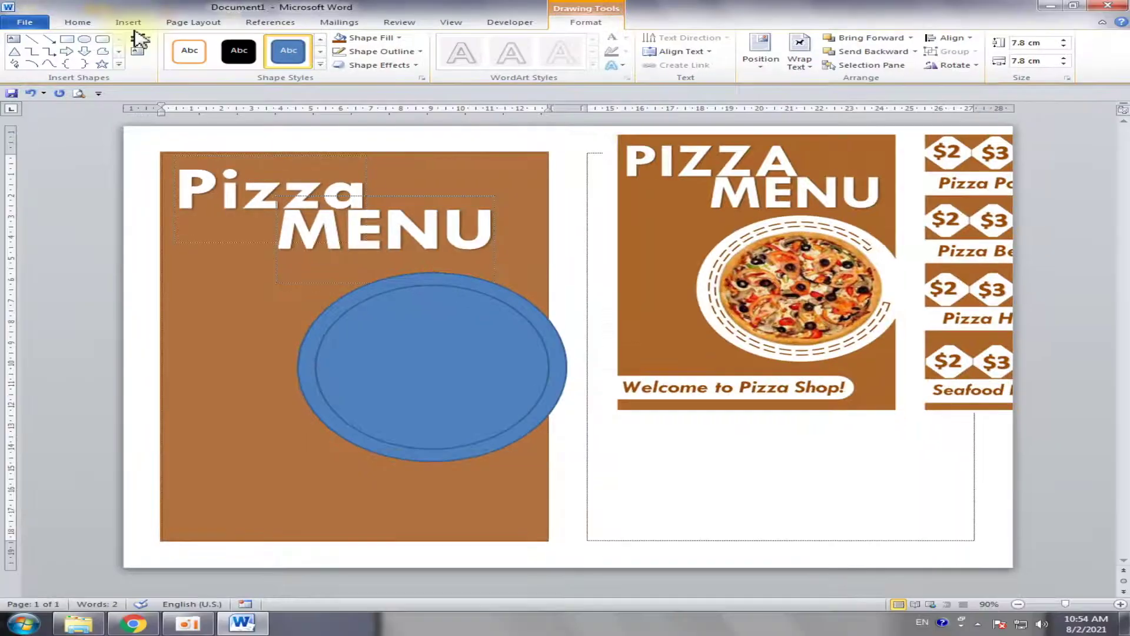
click(140, 37)
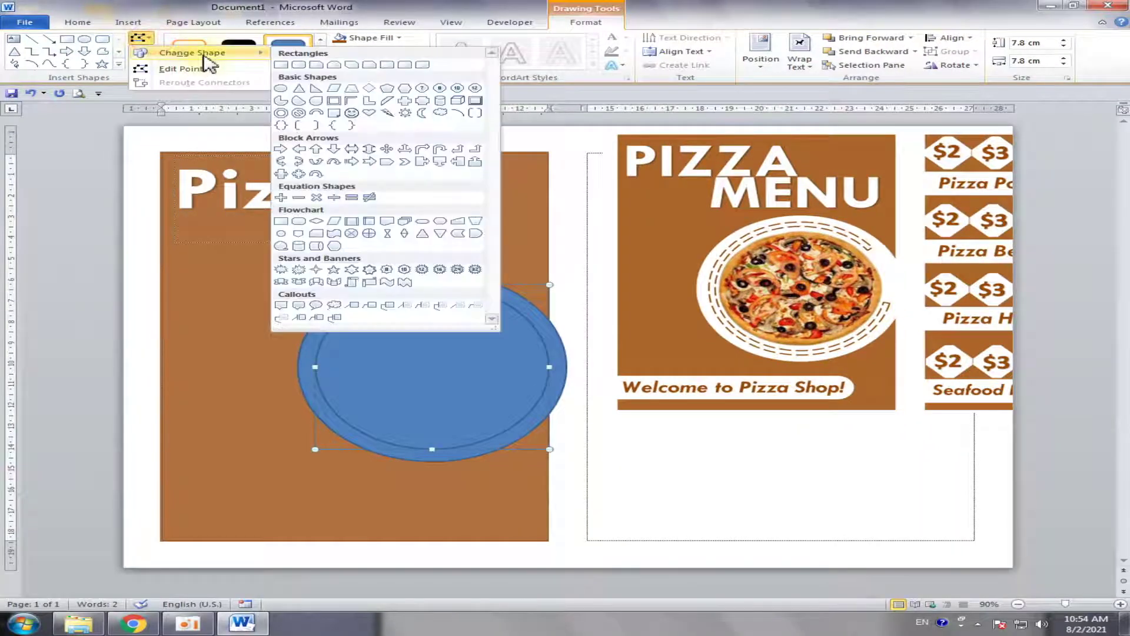
mouse_move(250, 118)
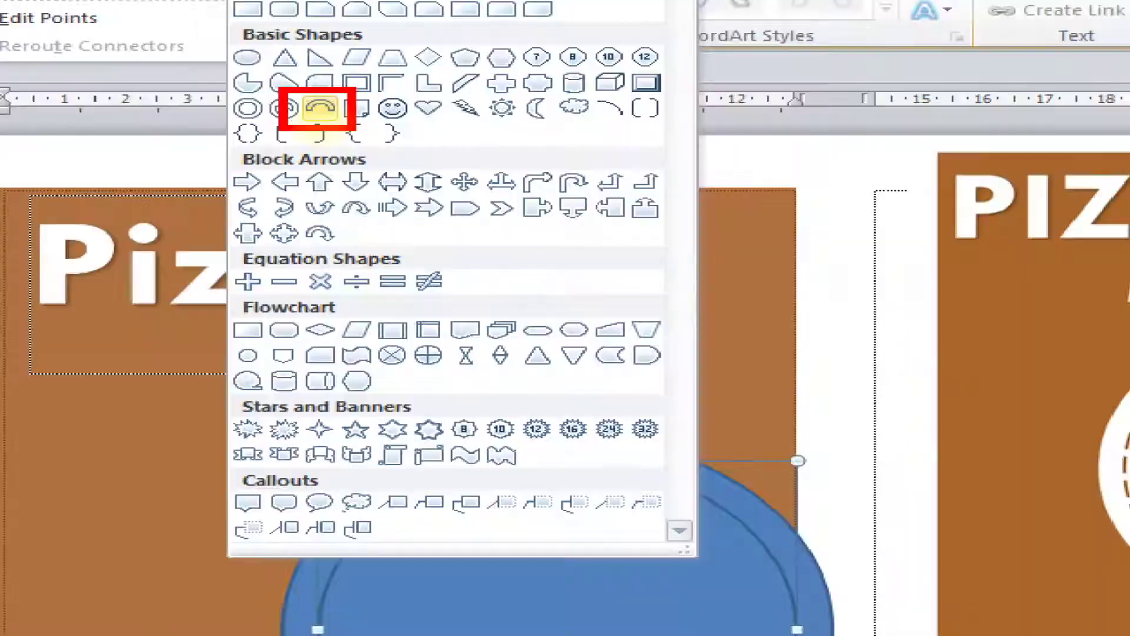
click(315, 107)
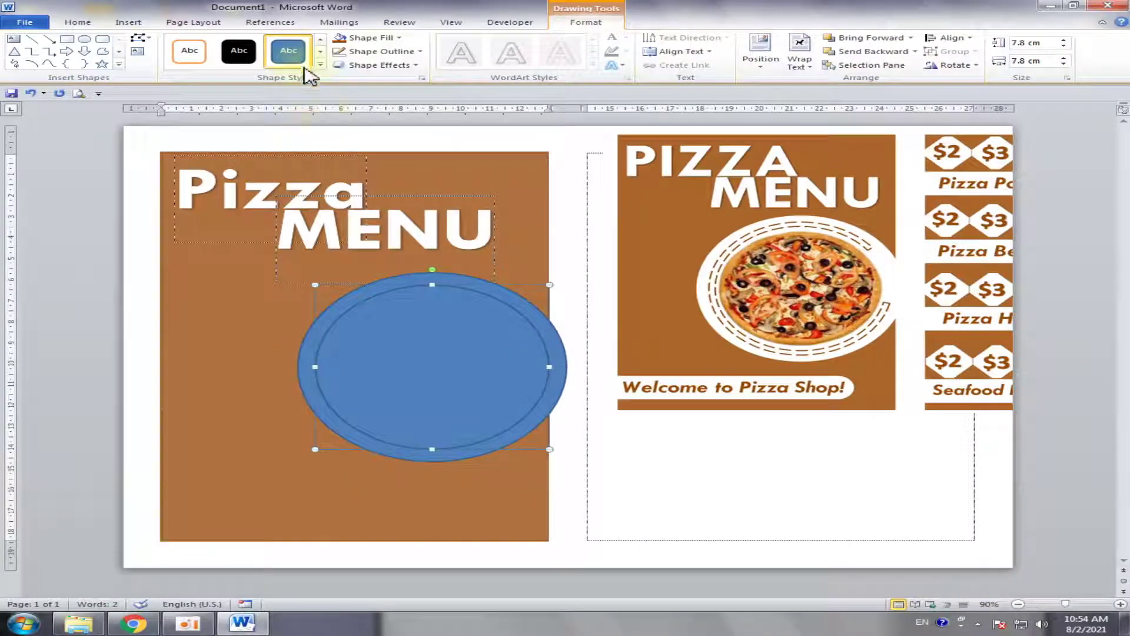
click(138, 38)
mouse_move(192, 53)
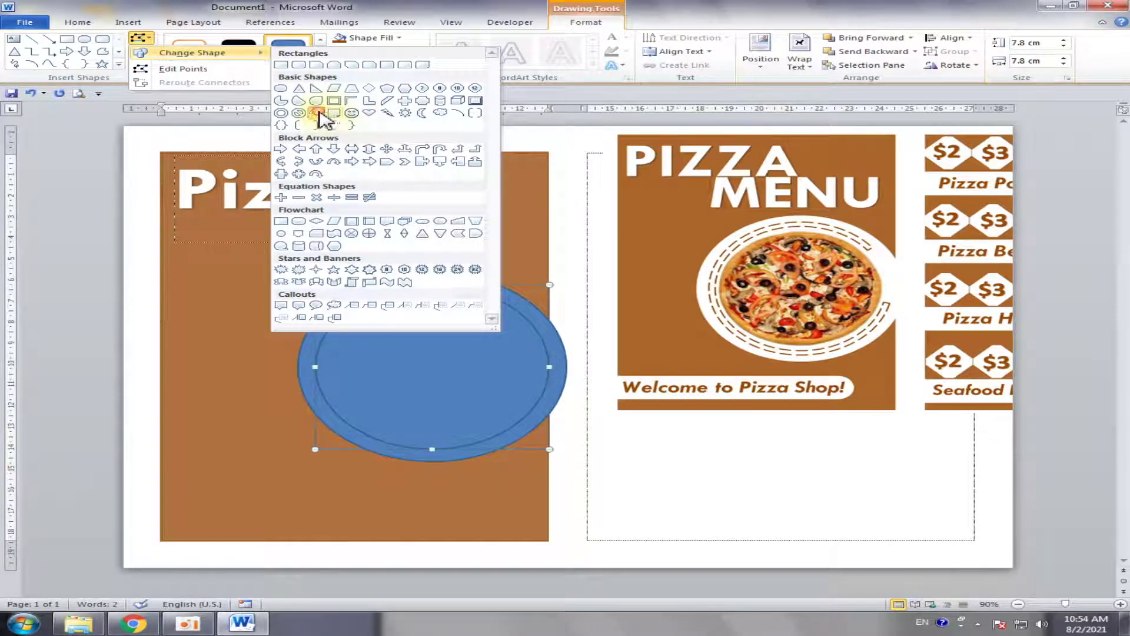
click(318, 114)
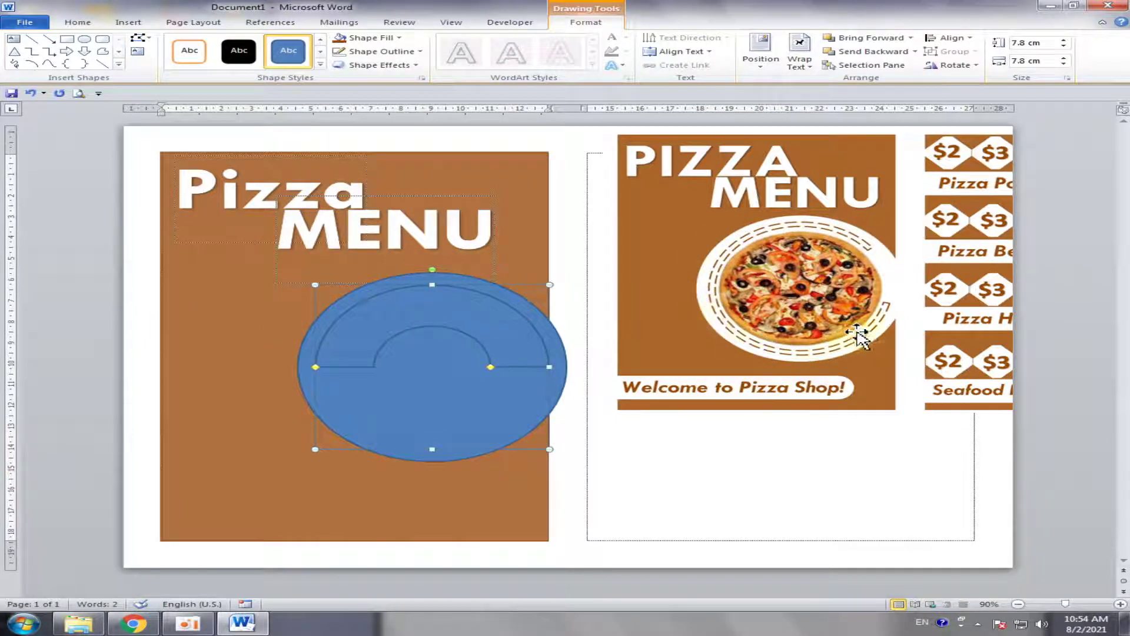
Rotate the block arc 90° left and flip it vertically.
click(955, 66)
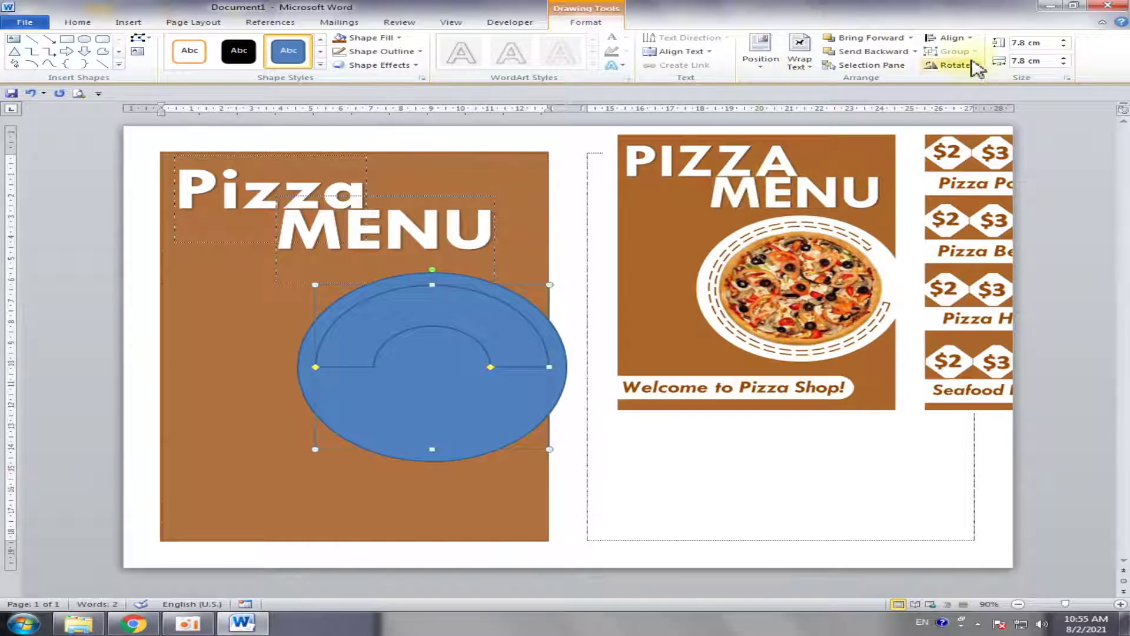
click(973, 66)
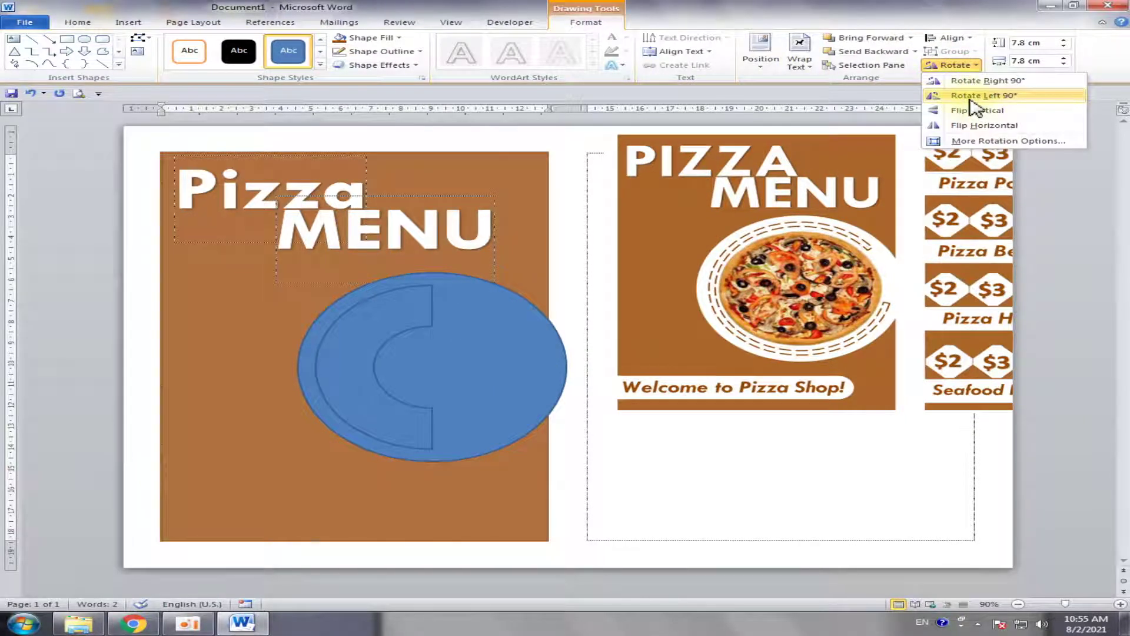
click(970, 97)
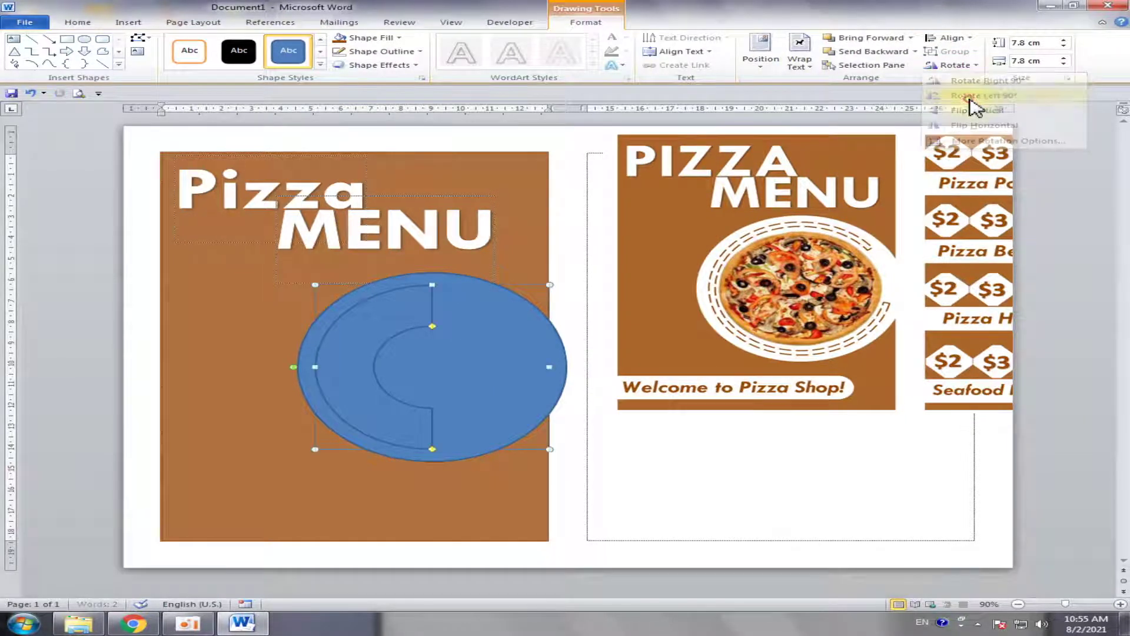
click(972, 66)
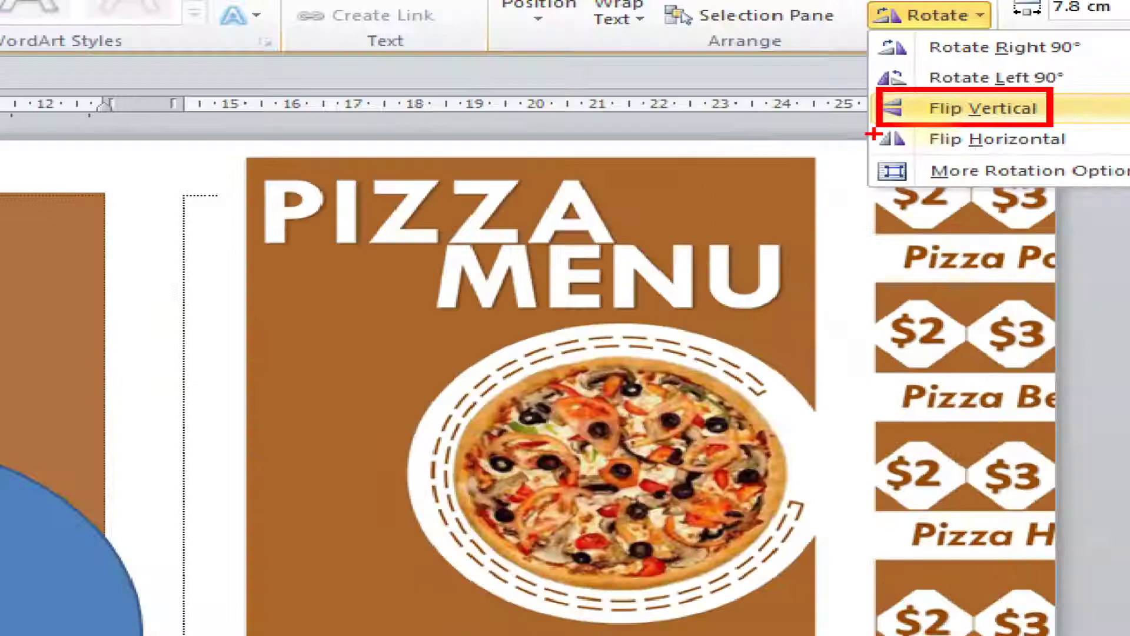
click(934, 109)
click(416, 323)
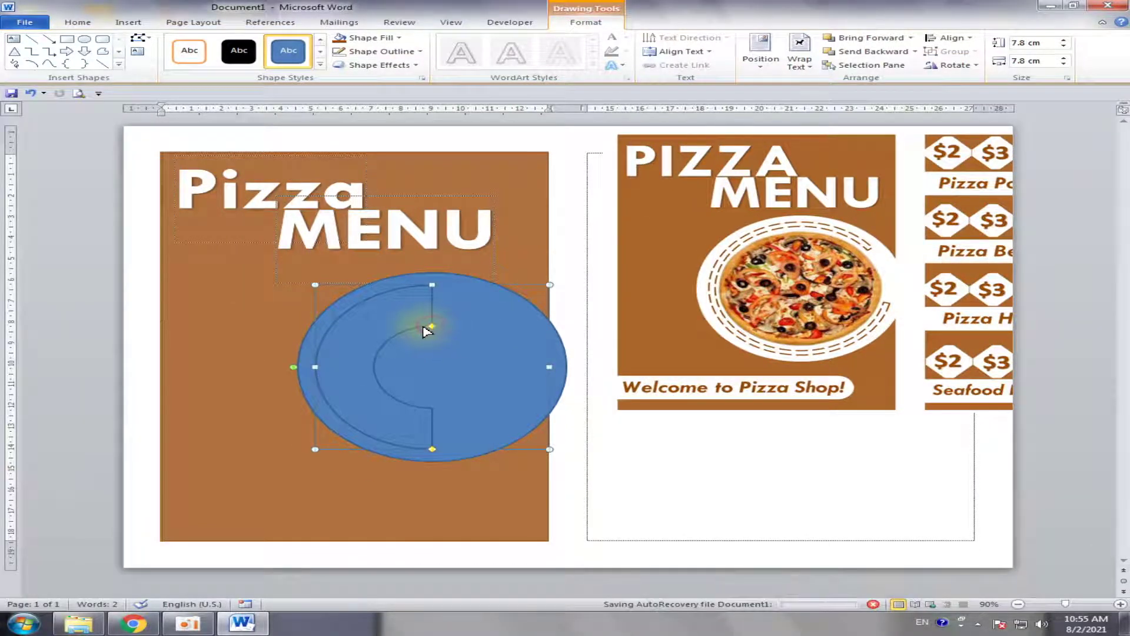
Drag the arc's adjustment handles to make it a thin band wrapping nearly all around.
drag(433, 329, 465, 342)
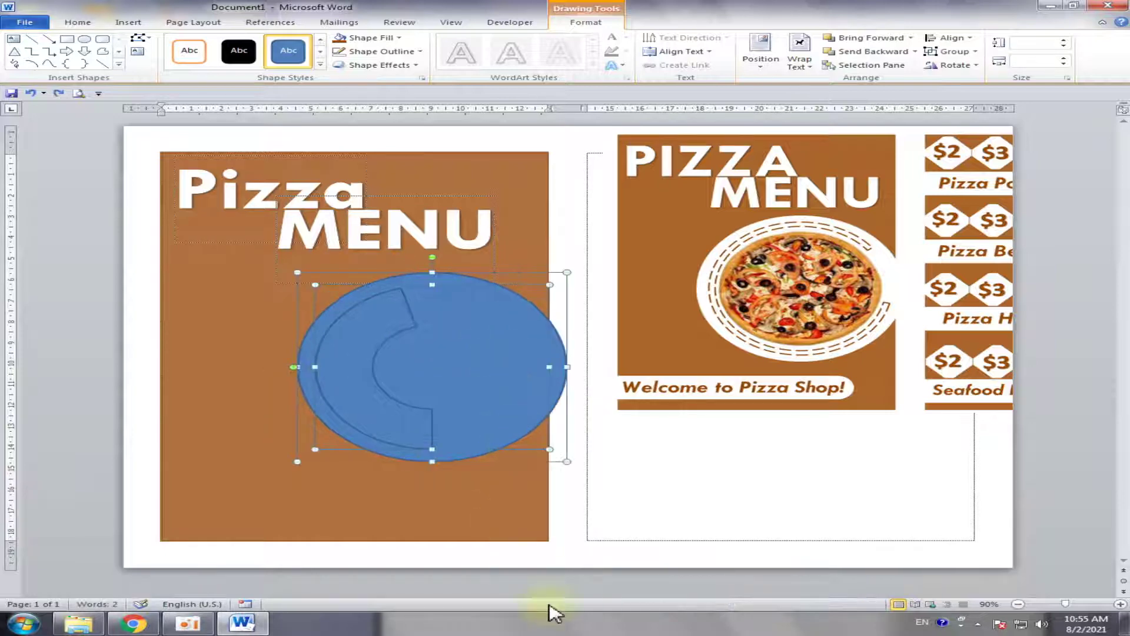
click(539, 586)
click(403, 355)
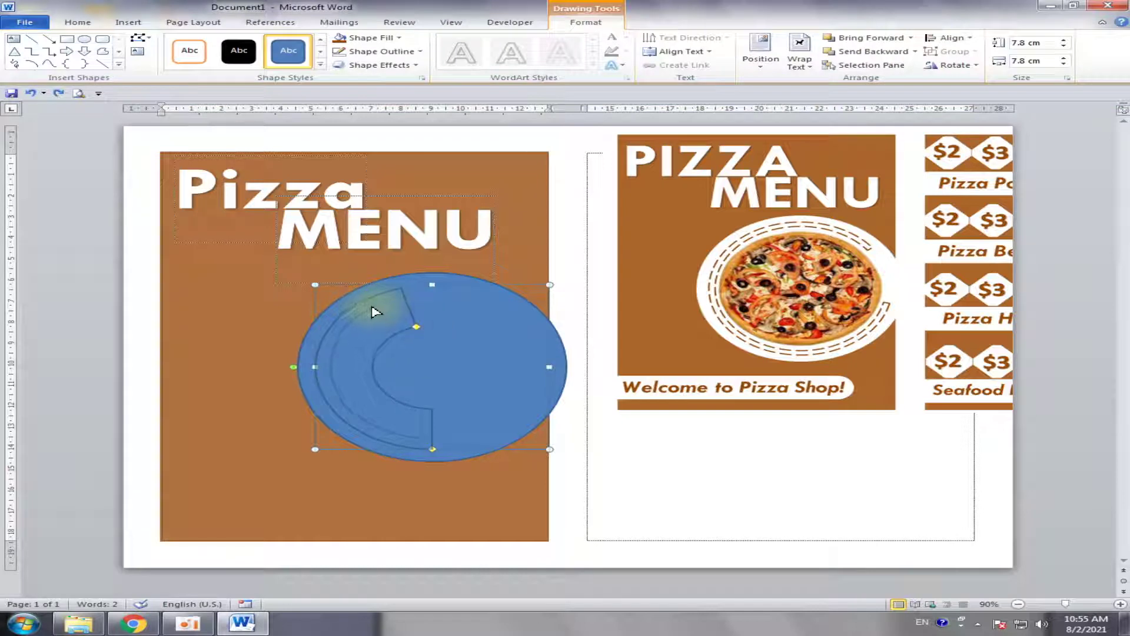
mouse_move(375, 312)
mouse_down()
mouse_move(483, 316)
mouse_move(503, 331)
mouse_up()
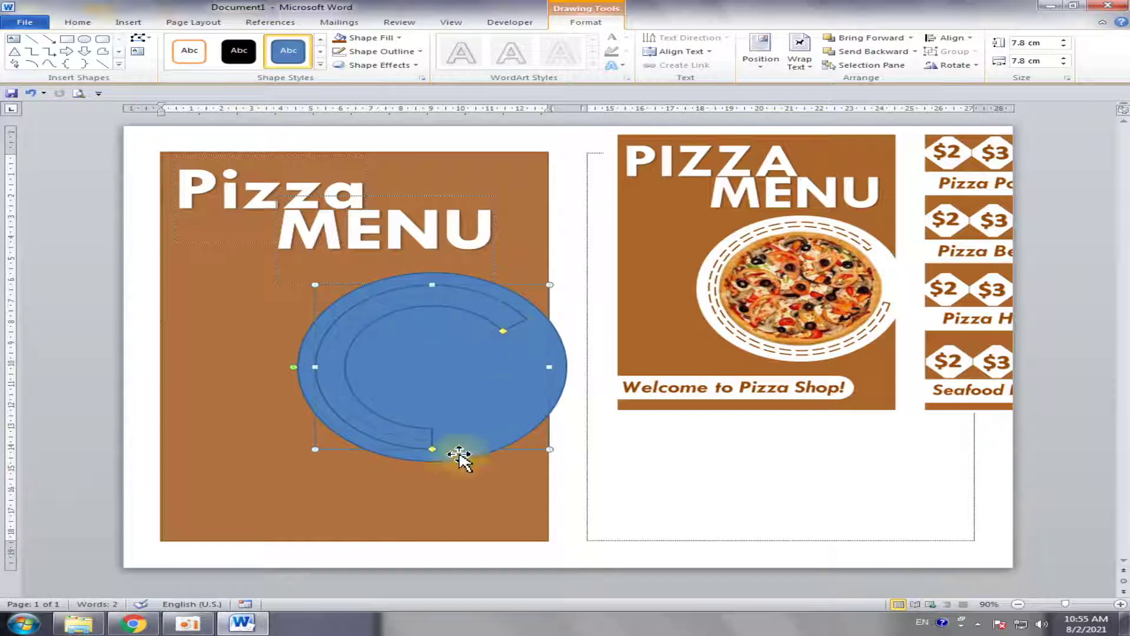
mouse_move(441, 453)
mouse_down()
mouse_move(512, 430)
mouse_move(533, 392)
mouse_up()
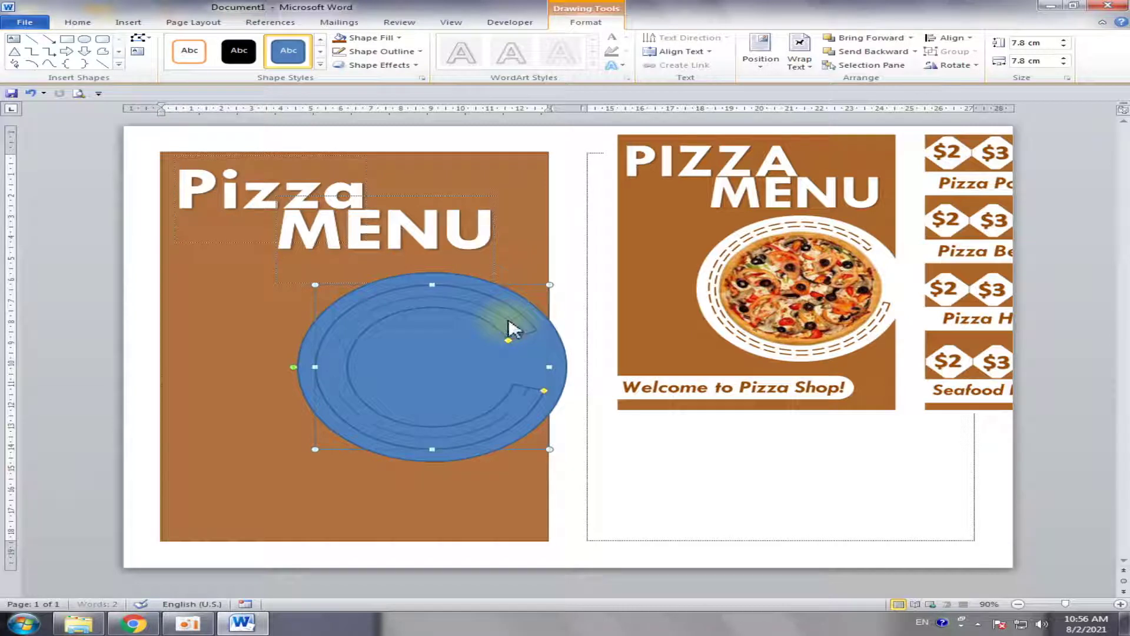
drag(511, 326, 506, 324)
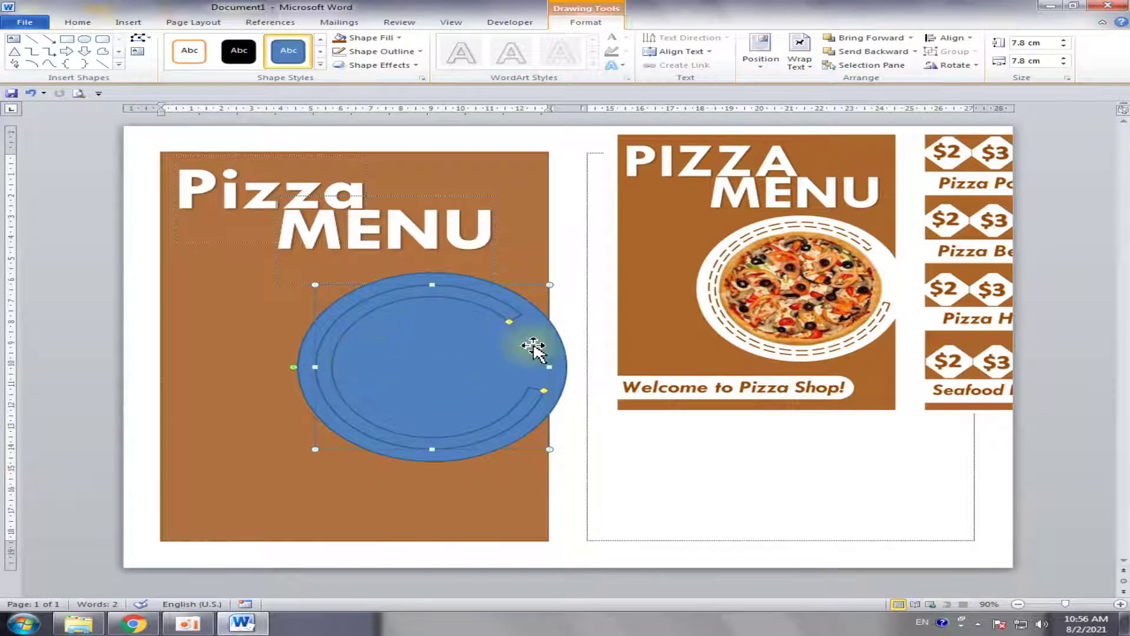
Centre the arc on the blue plate with Align Center and Align Middle.
shift+click(538, 323)
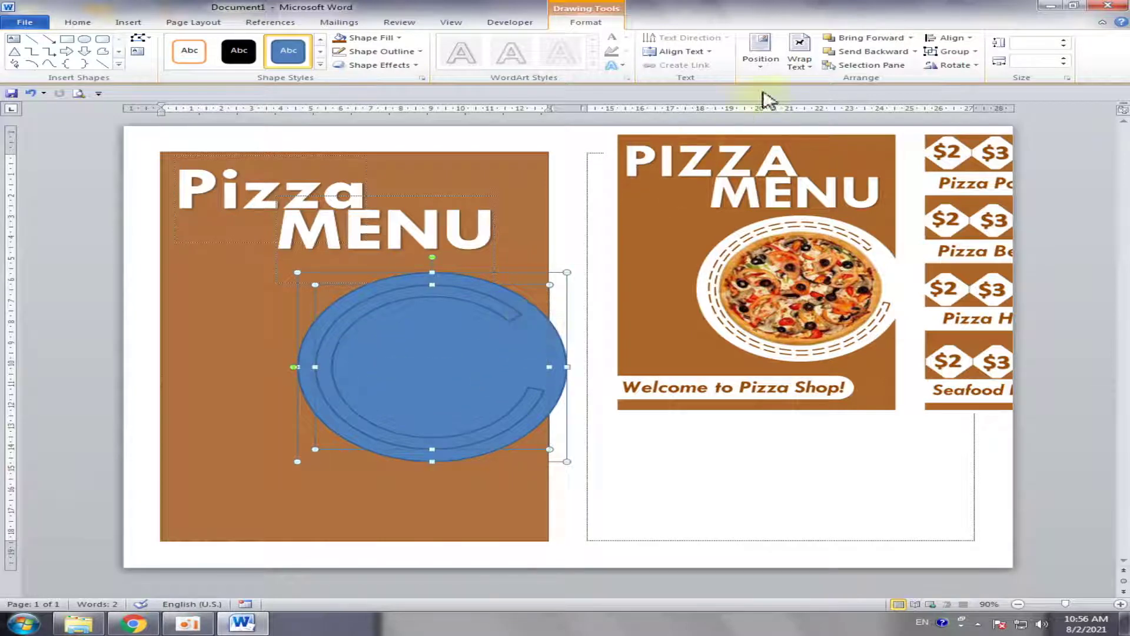
click(949, 37)
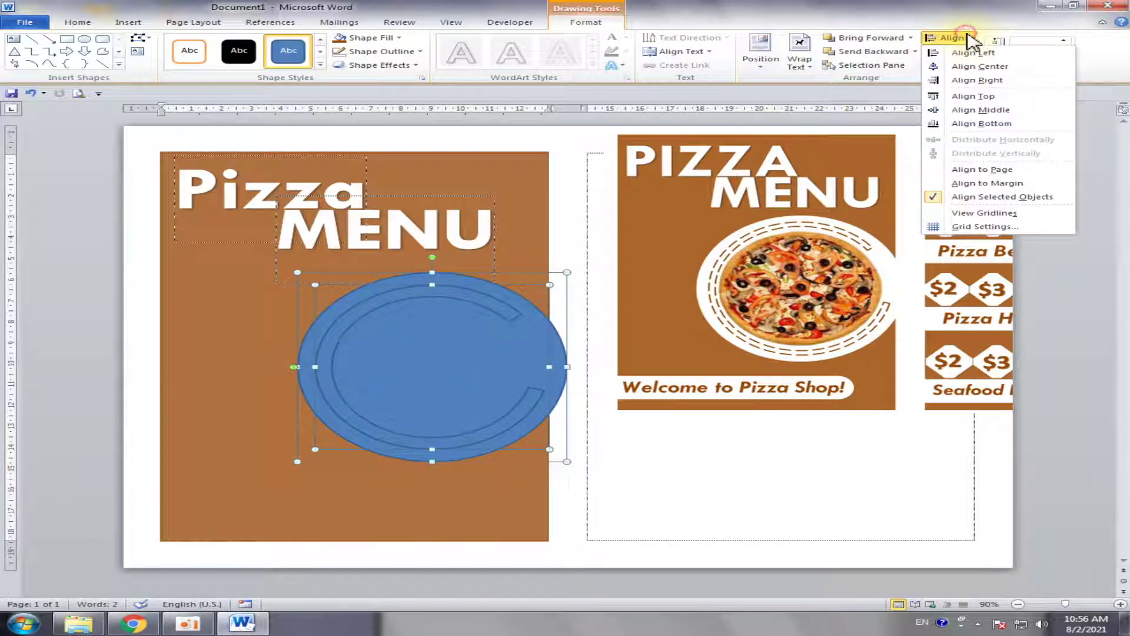
click(995, 67)
click(949, 38)
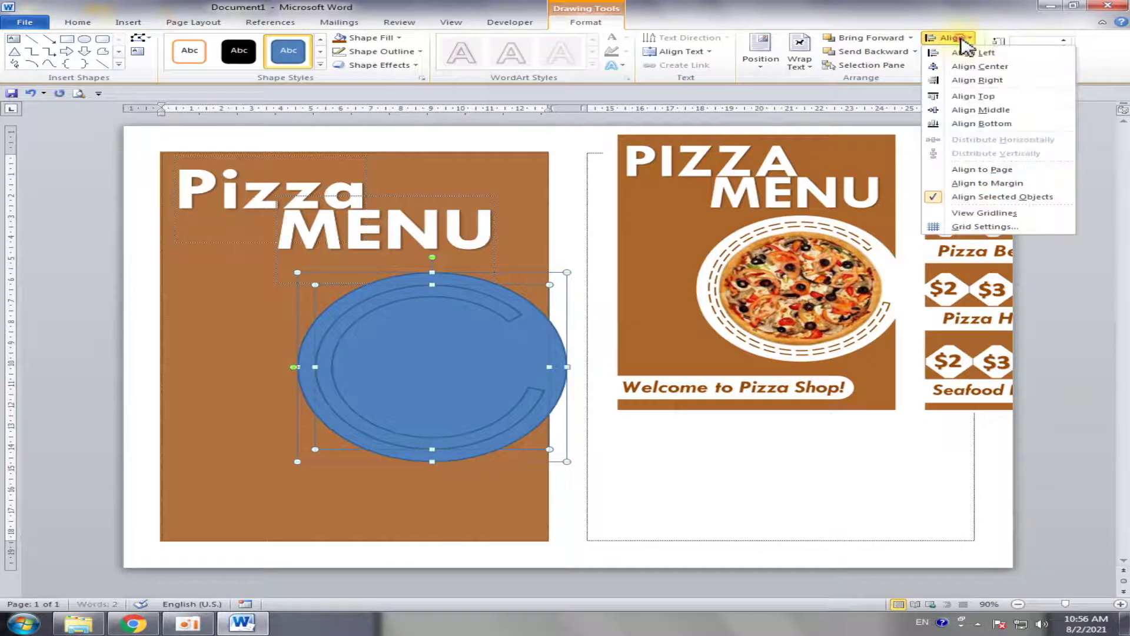
click(981, 111)
click(507, 572)
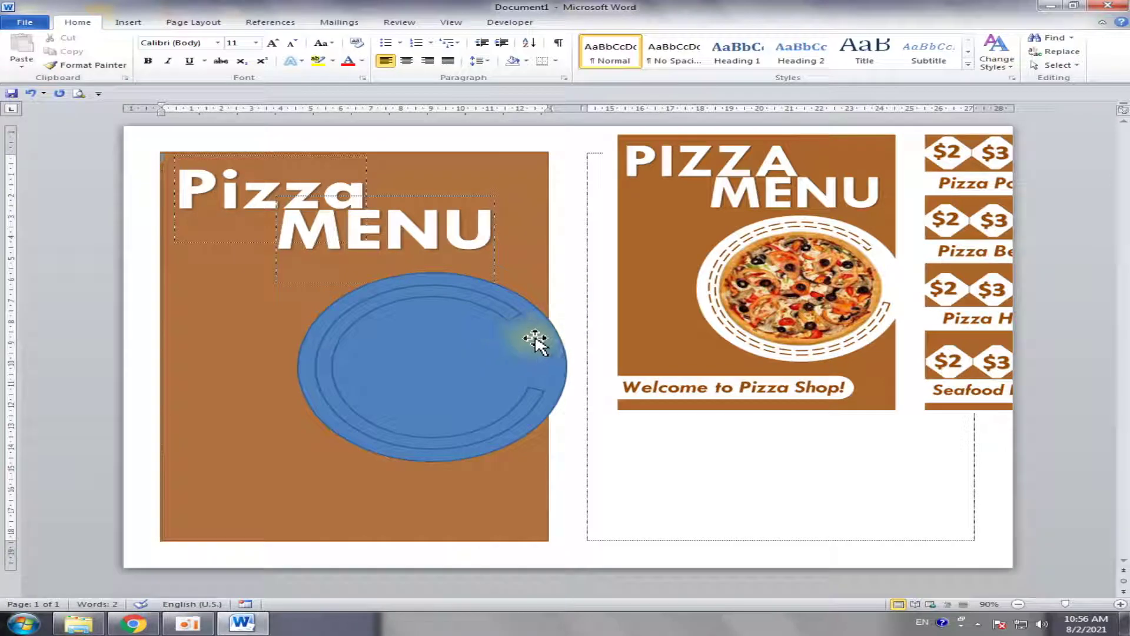
click(505, 318)
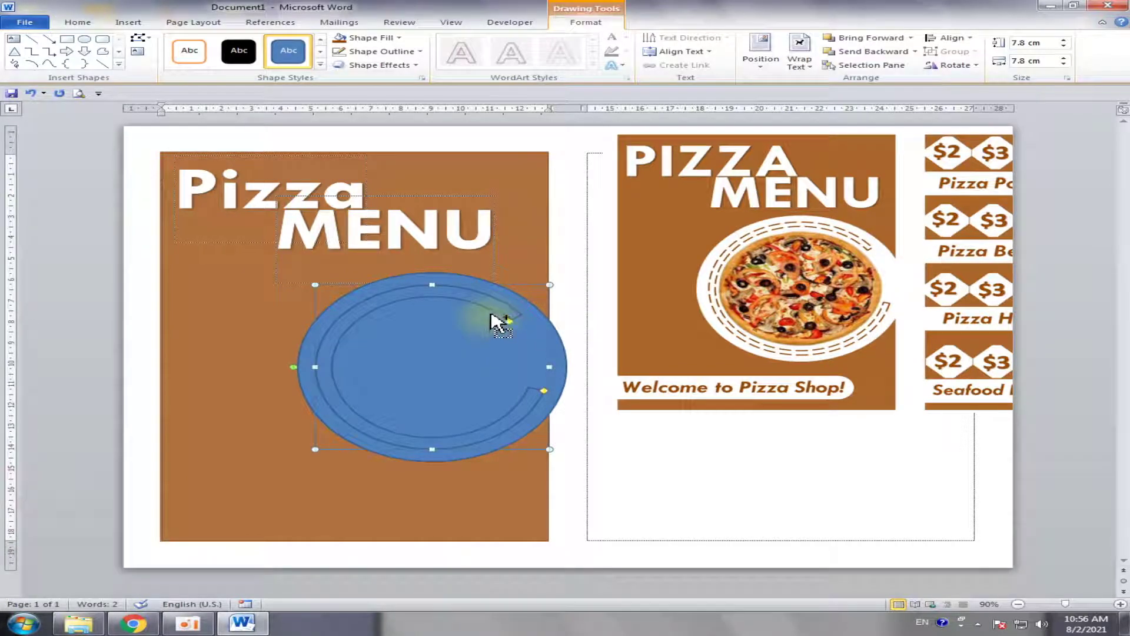
Duplicate the arc ring, shrink the copy to 6.26 cm inside it, and change it to an oval.
drag(498, 321, 507, 345)
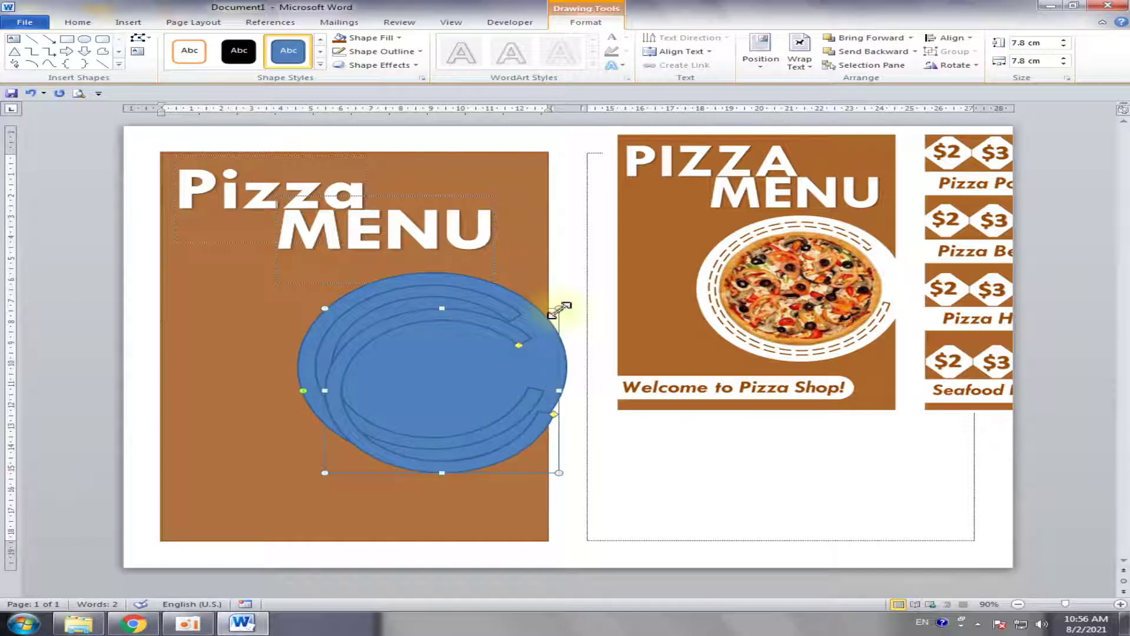
drag(554, 310, 514, 341)
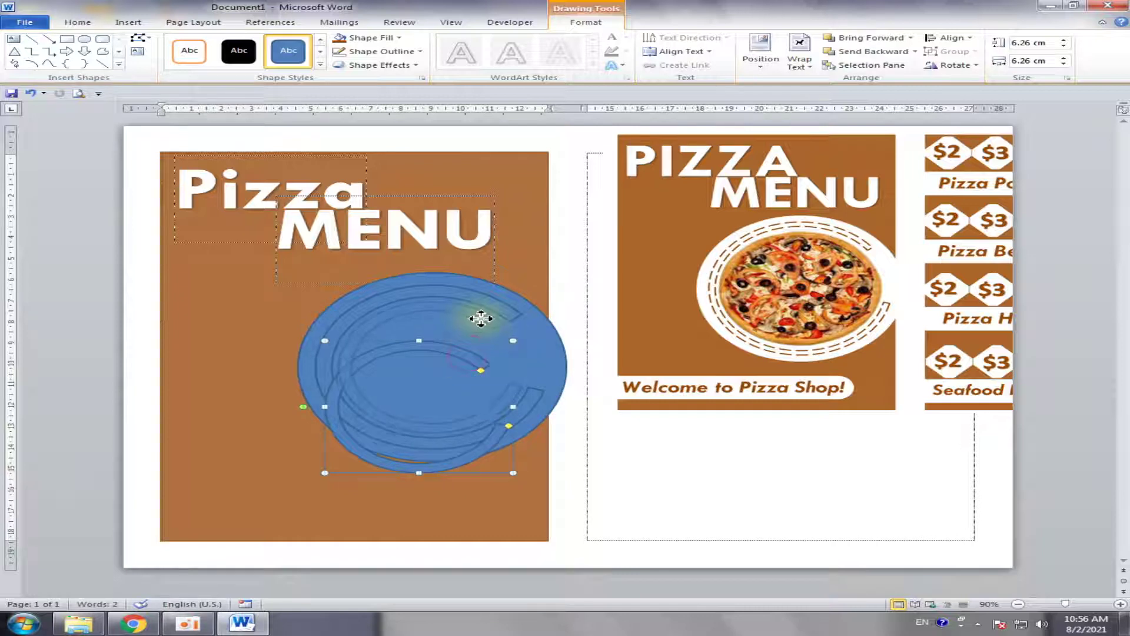
drag(481, 319, 484, 323)
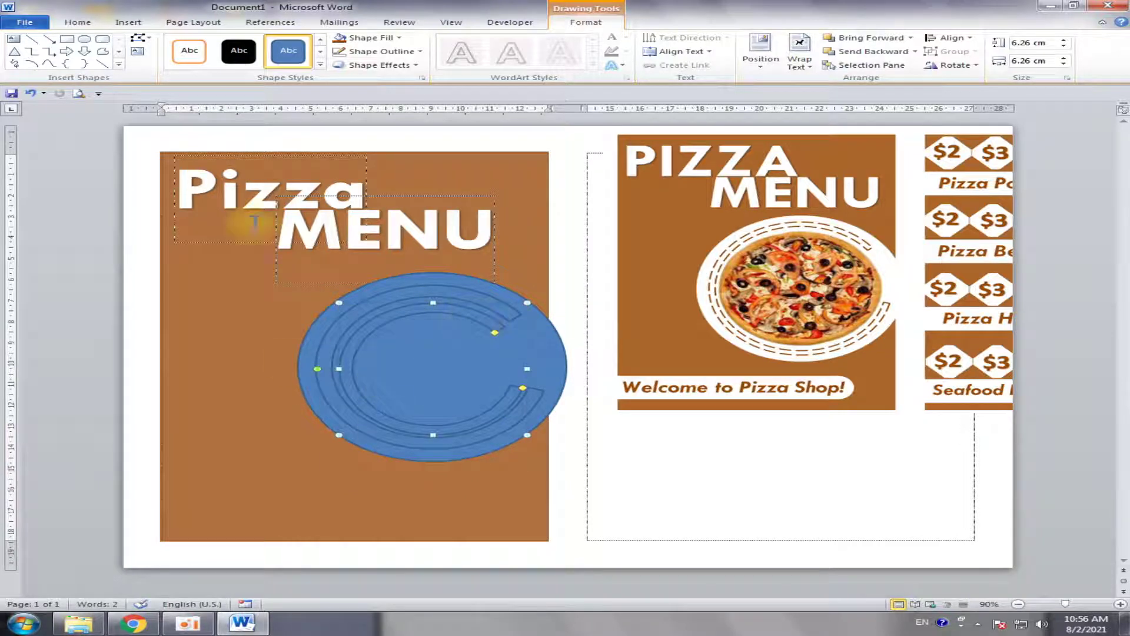
click(152, 40)
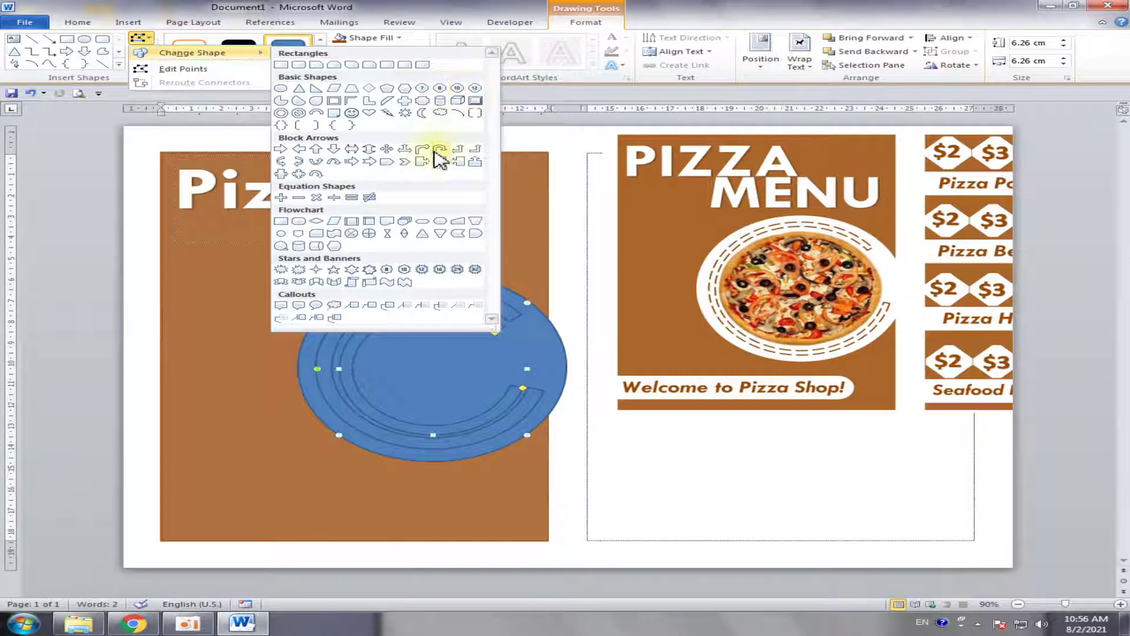
click(276, 88)
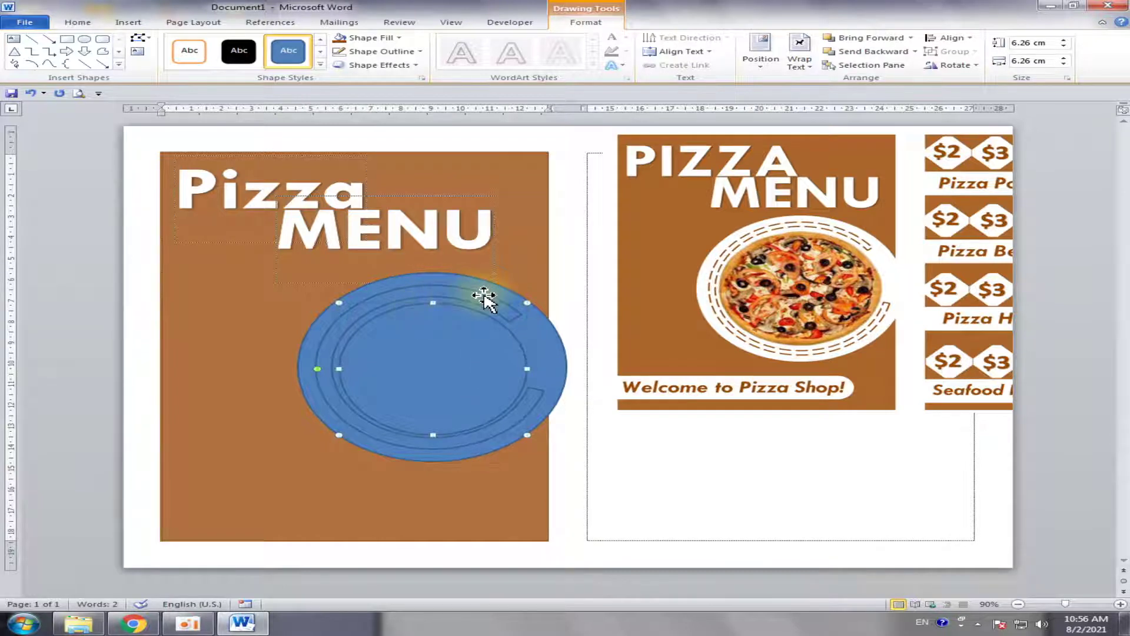
click(476, 297)
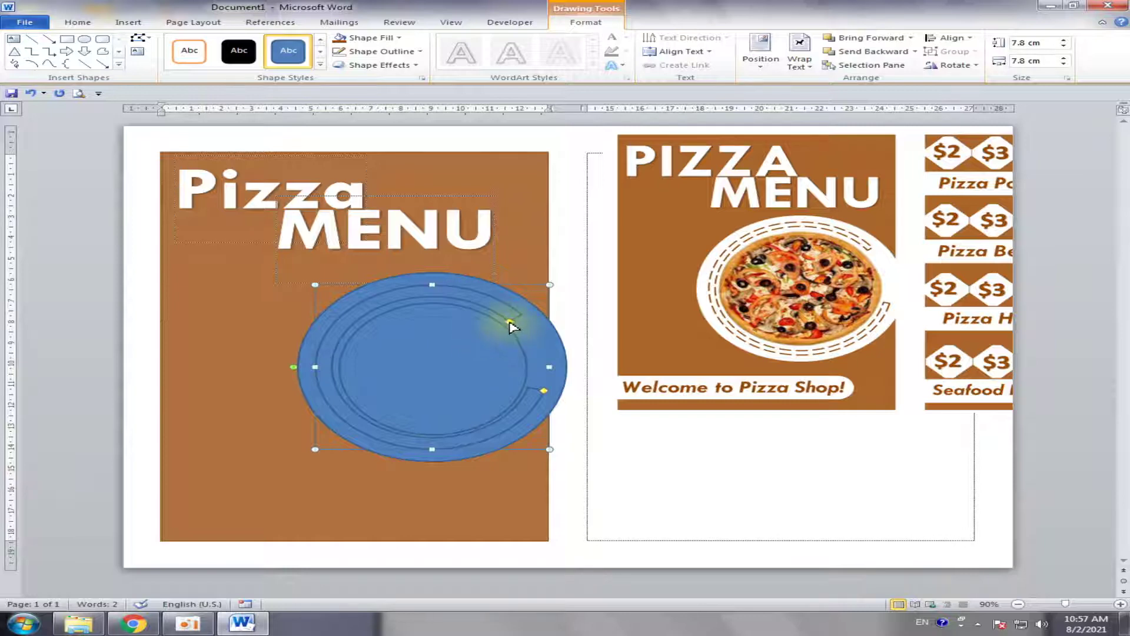
Enlarge the outer ring to 8.03 cm and the inner circle to 6.59 cm.
drag(549, 285, 557, 279)
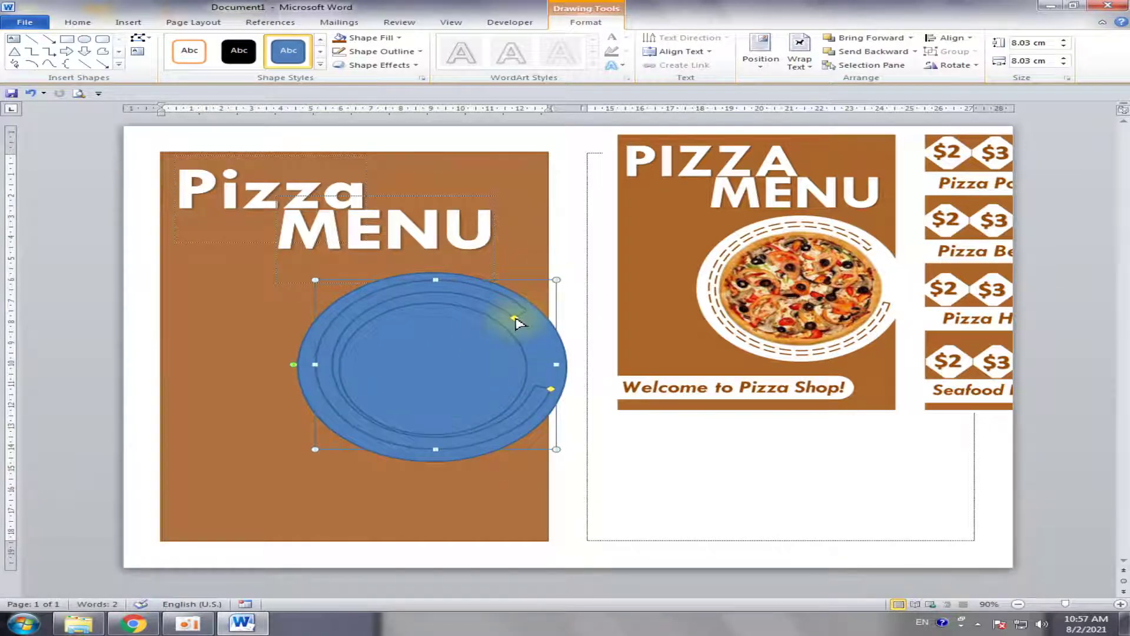
drag(517, 318, 518, 317)
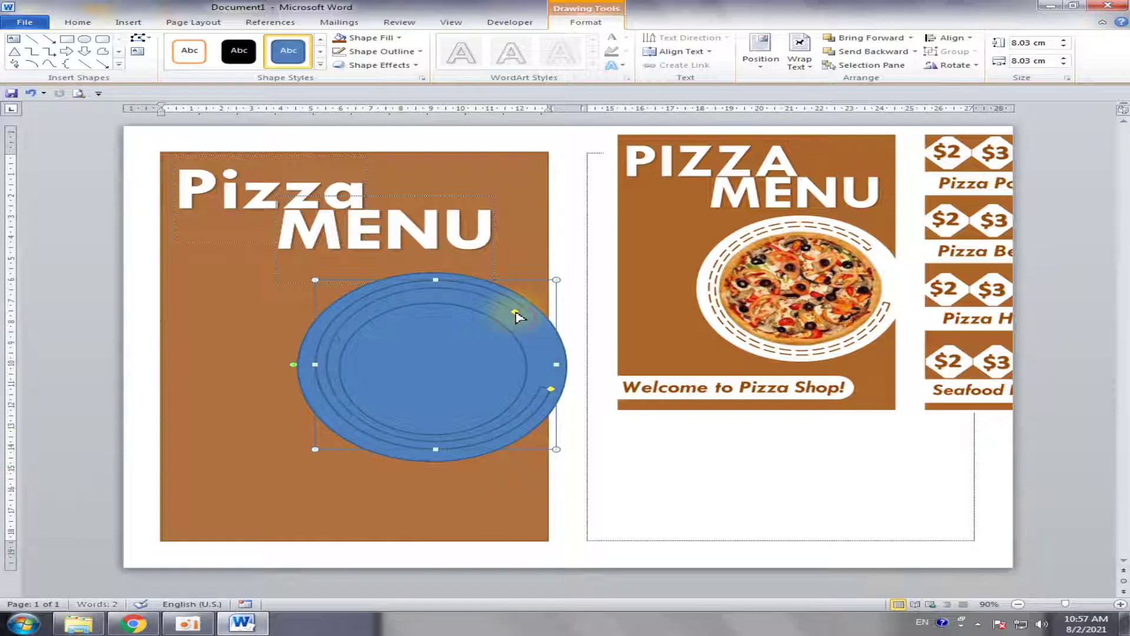
click(510, 326)
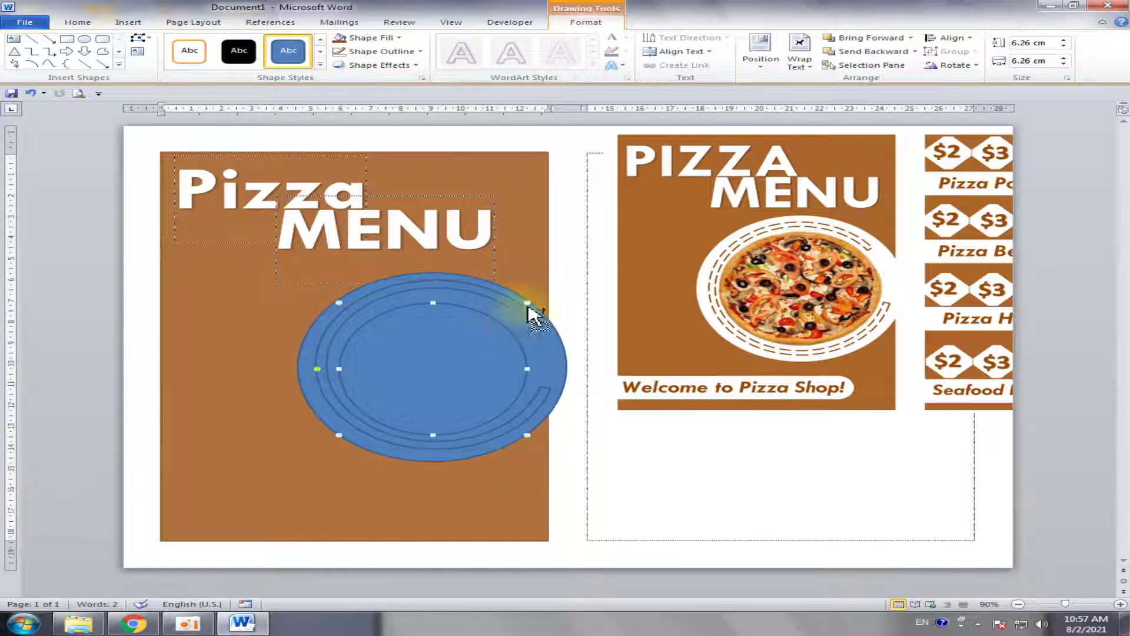
drag(528, 302, 534, 297)
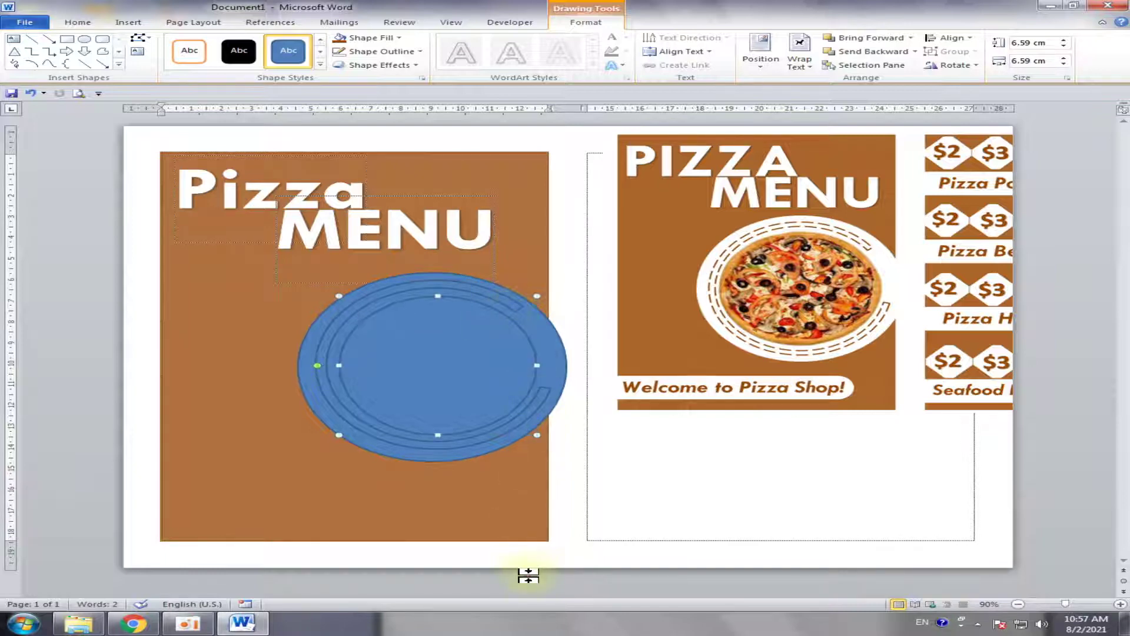
Align the plate and inner circle to each other's centre and middle.
click(528, 576)
click(524, 308)
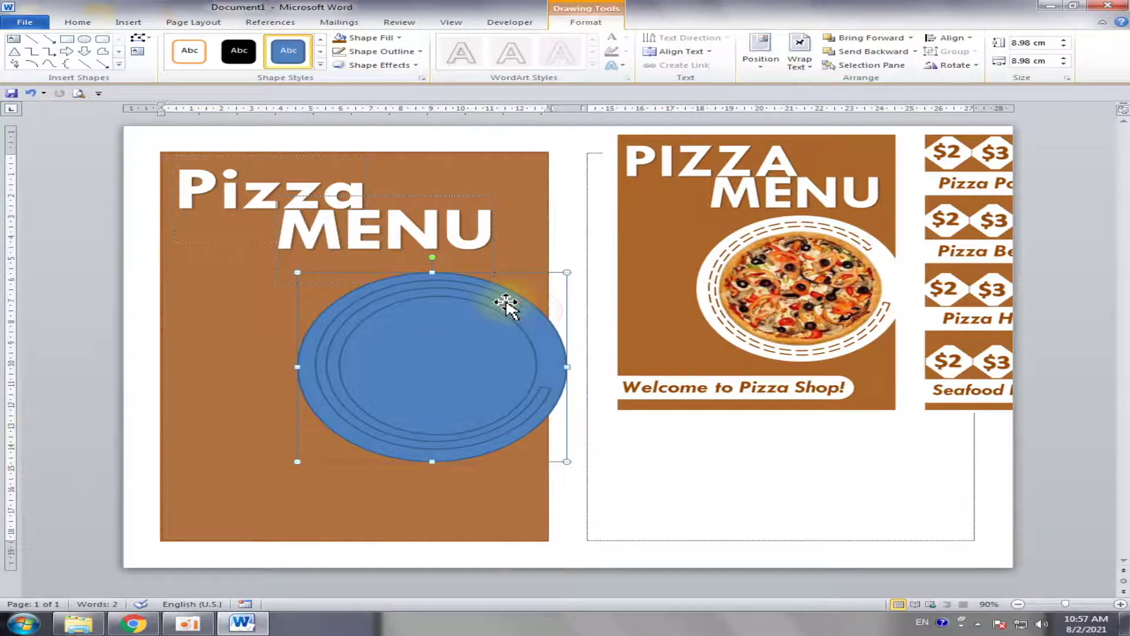
shift+click(470, 323)
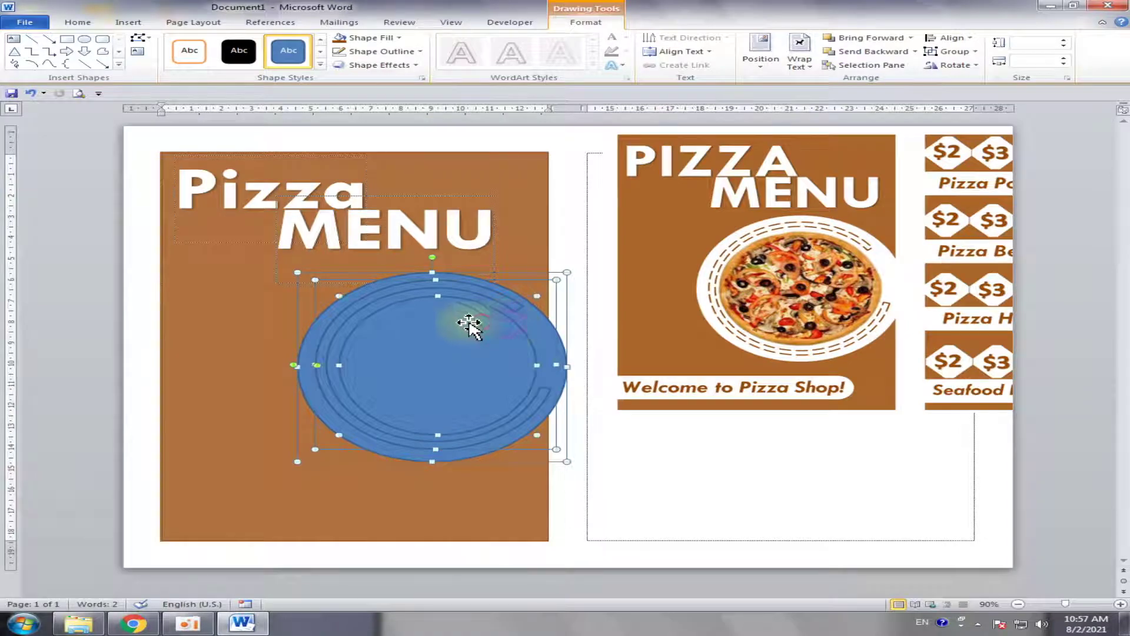
click(967, 46)
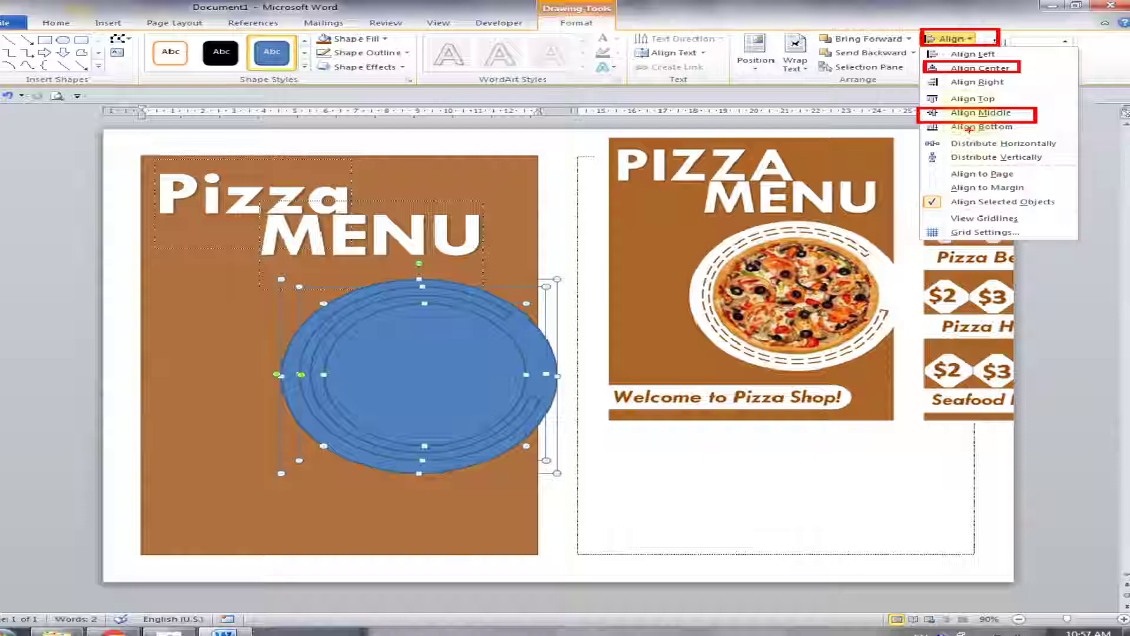
click(998, 220)
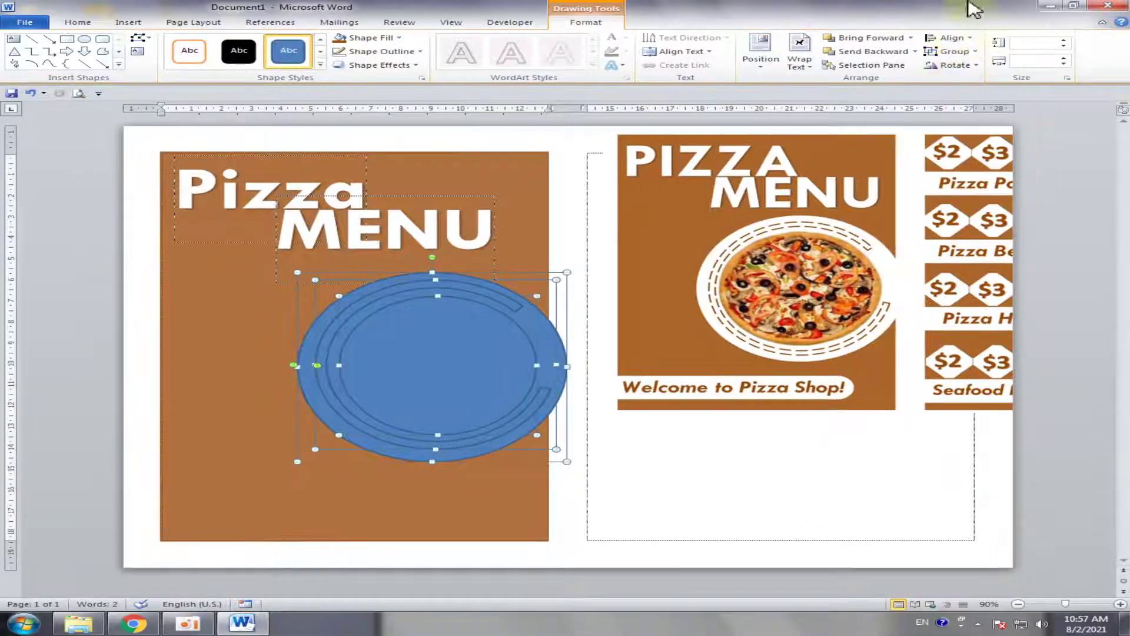
click(961, 38)
click(980, 66)
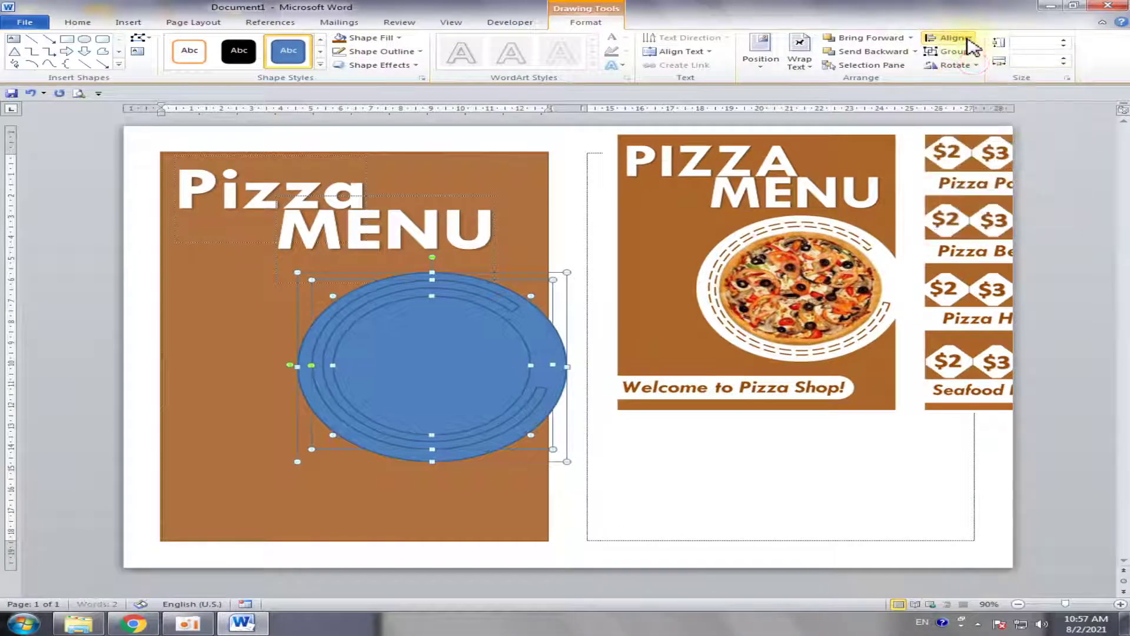
click(957, 38)
click(999, 110)
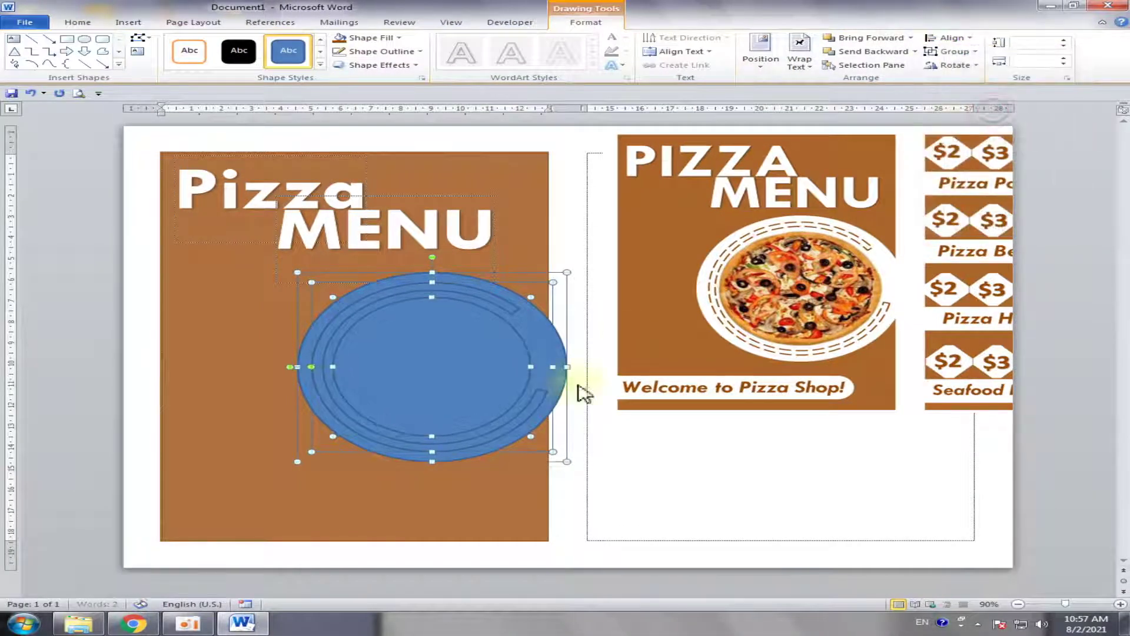
click(519, 567)
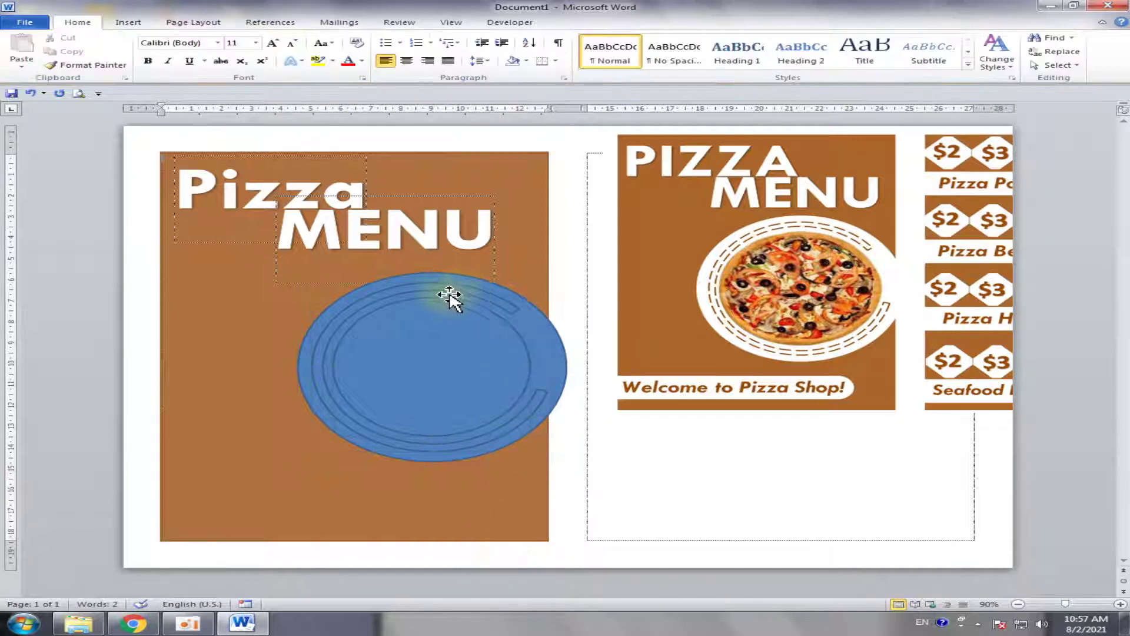
Fill the large plate circle with white and remove its outline.
click(538, 310)
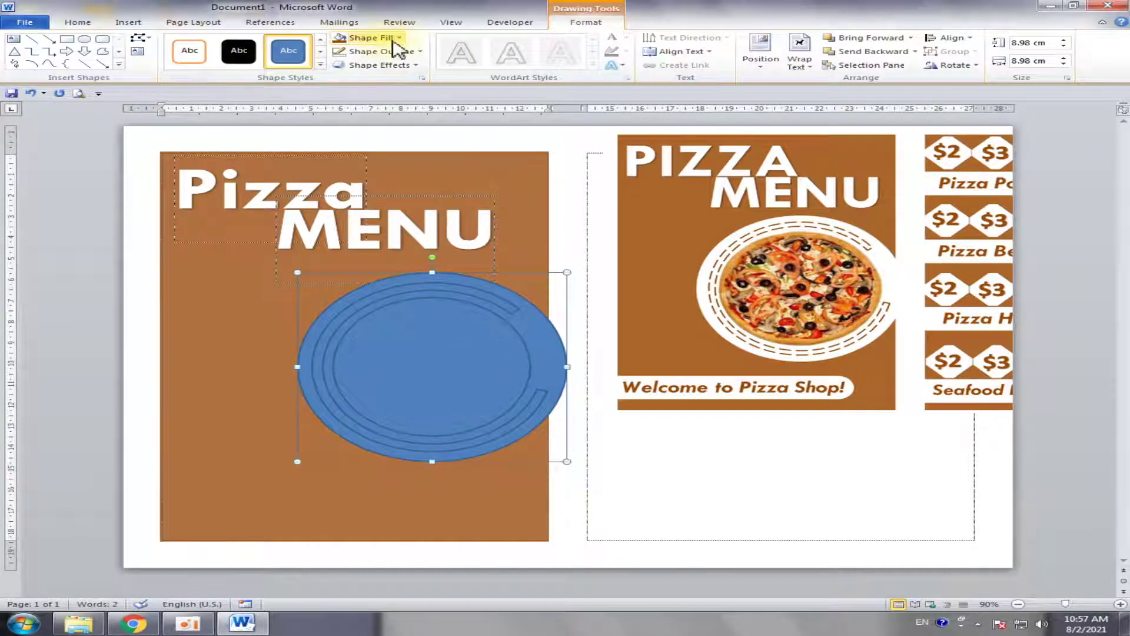
click(389, 41)
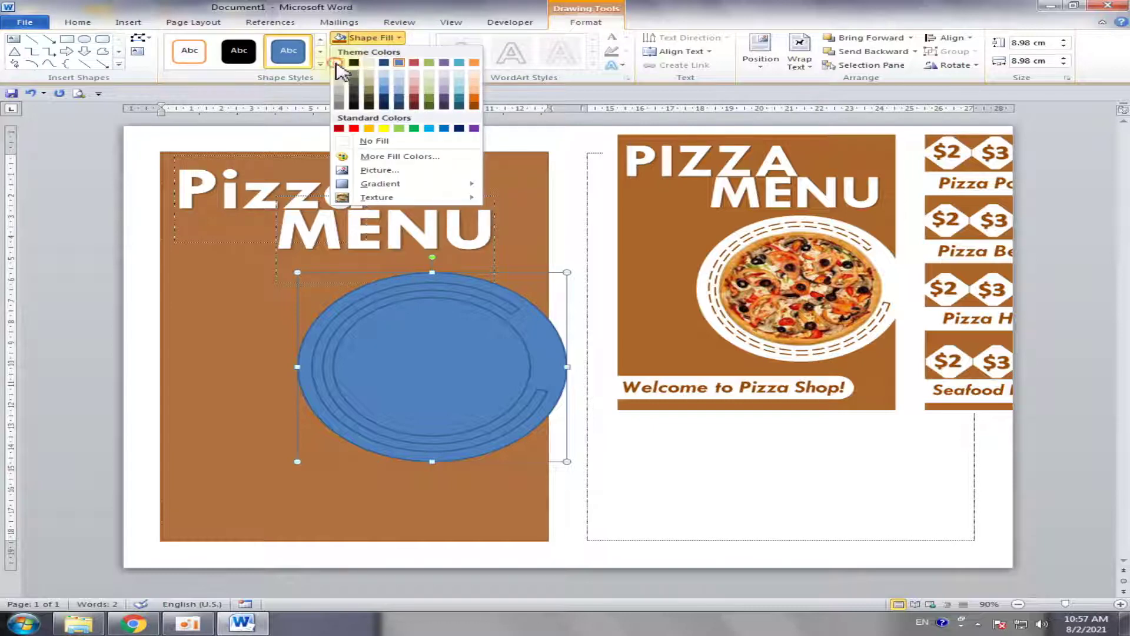
click(337, 63)
click(393, 54)
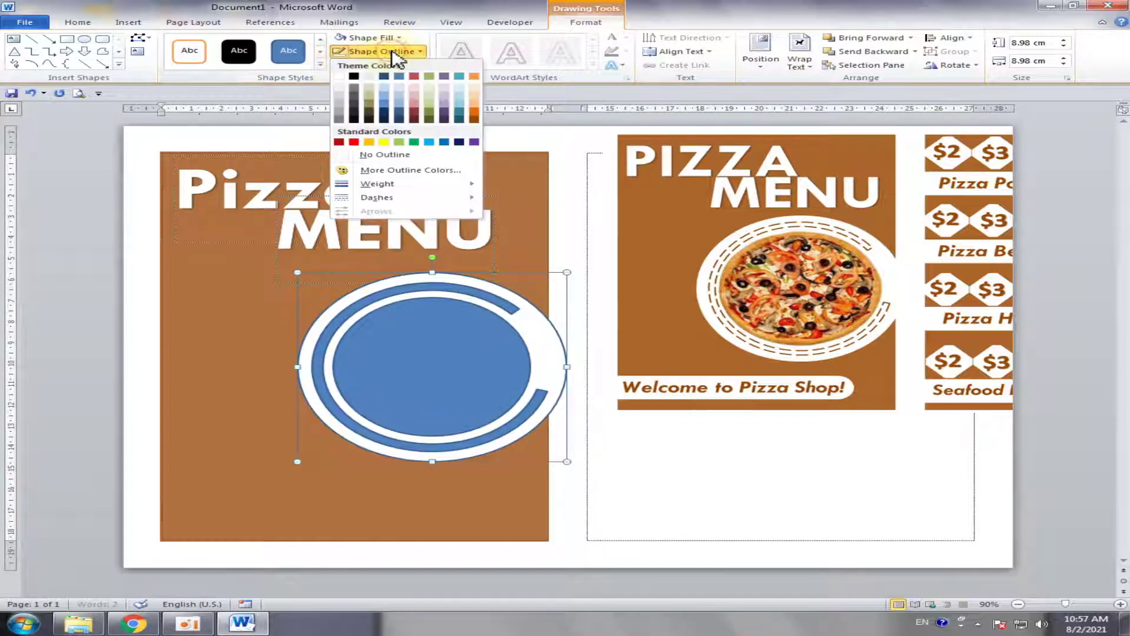
click(377, 154)
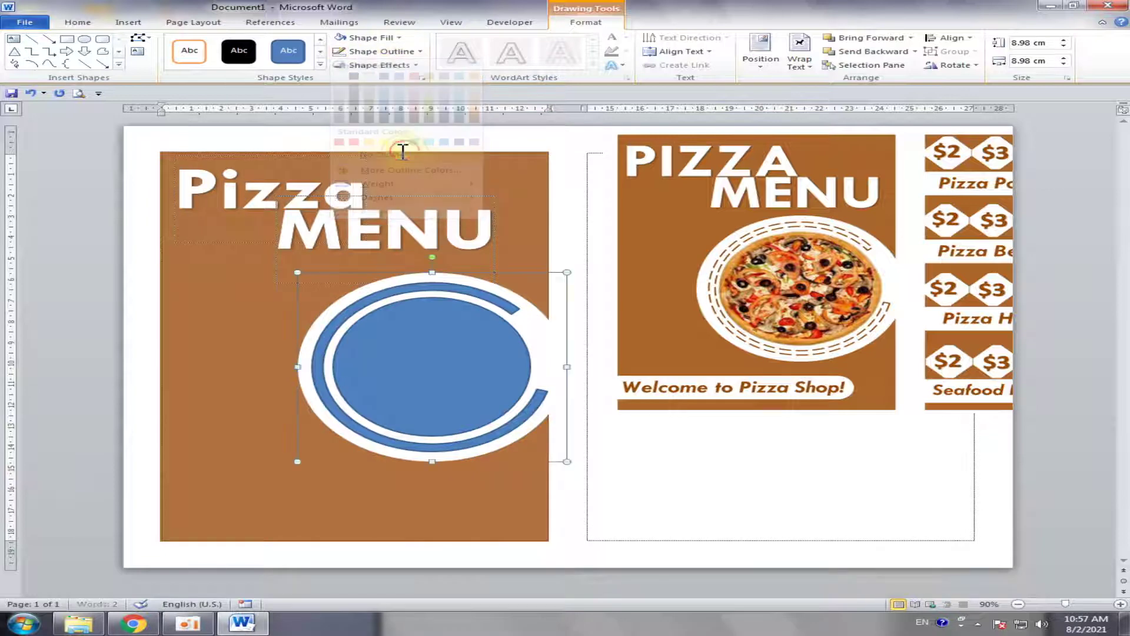
click(492, 297)
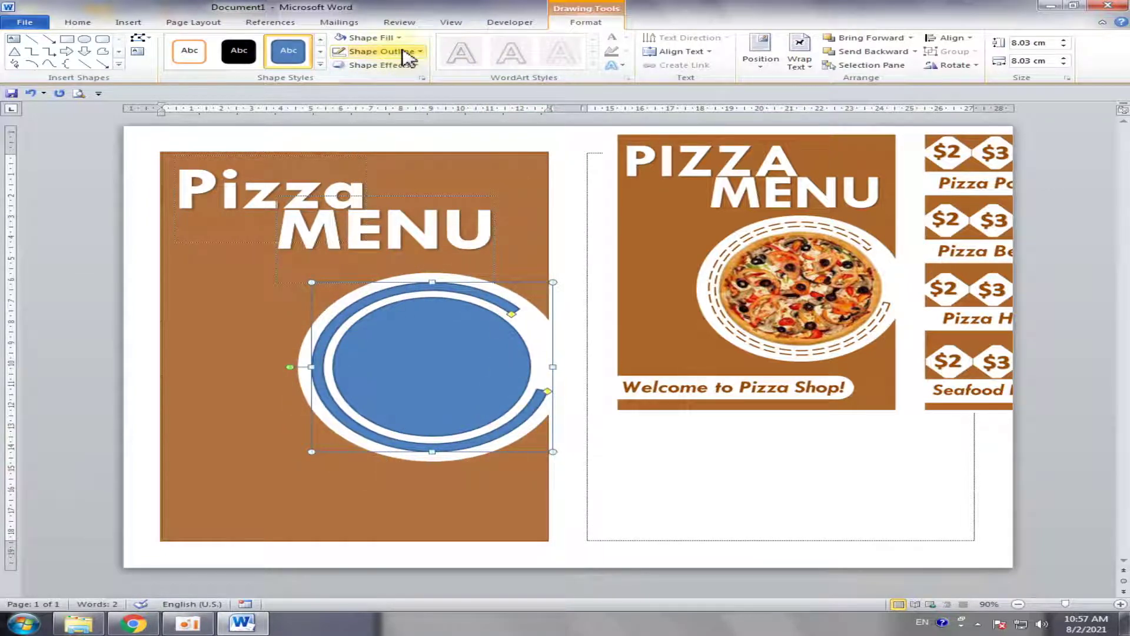
Give the arc rings no fill and a 2¼ pt Long Dash outline in Orange Darker 50%.
click(386, 38)
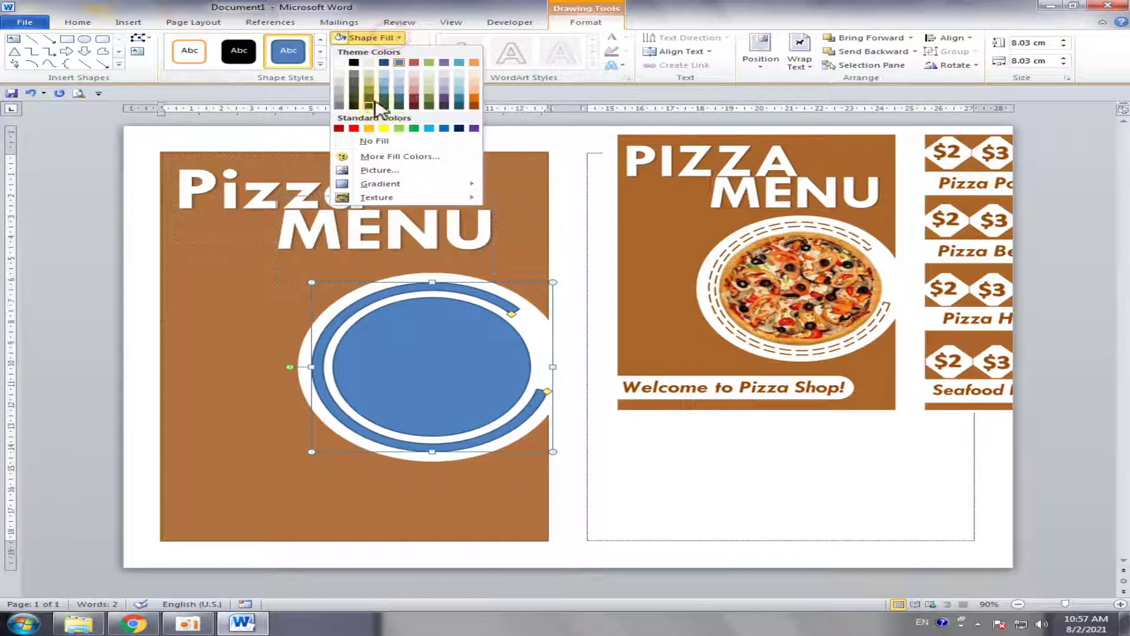
click(381, 141)
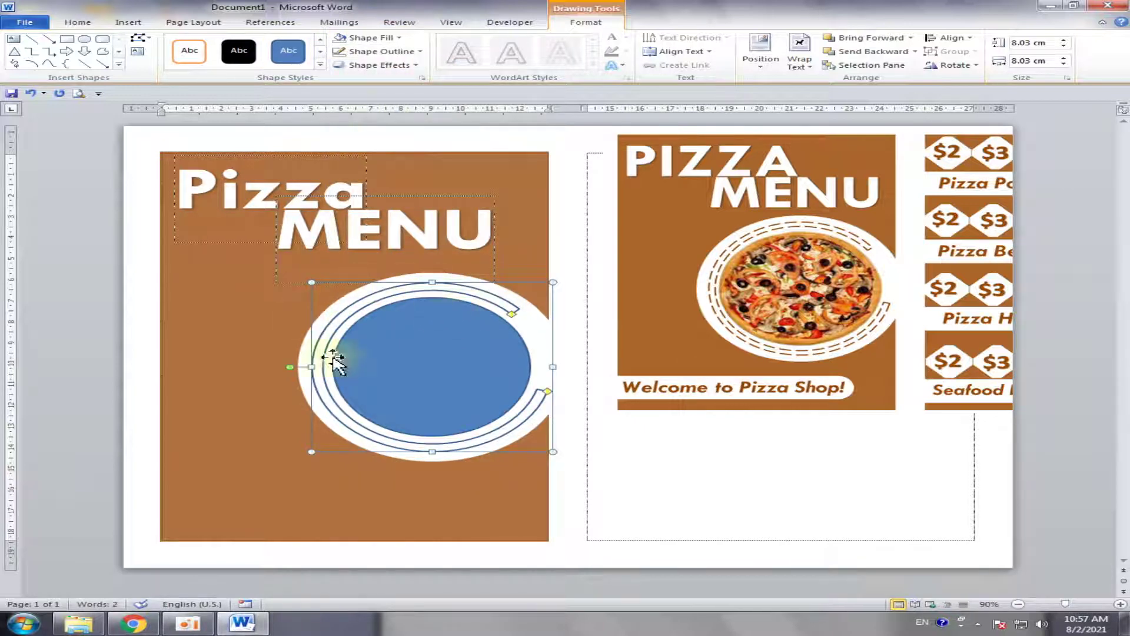
click(400, 51)
mouse_move(376, 196)
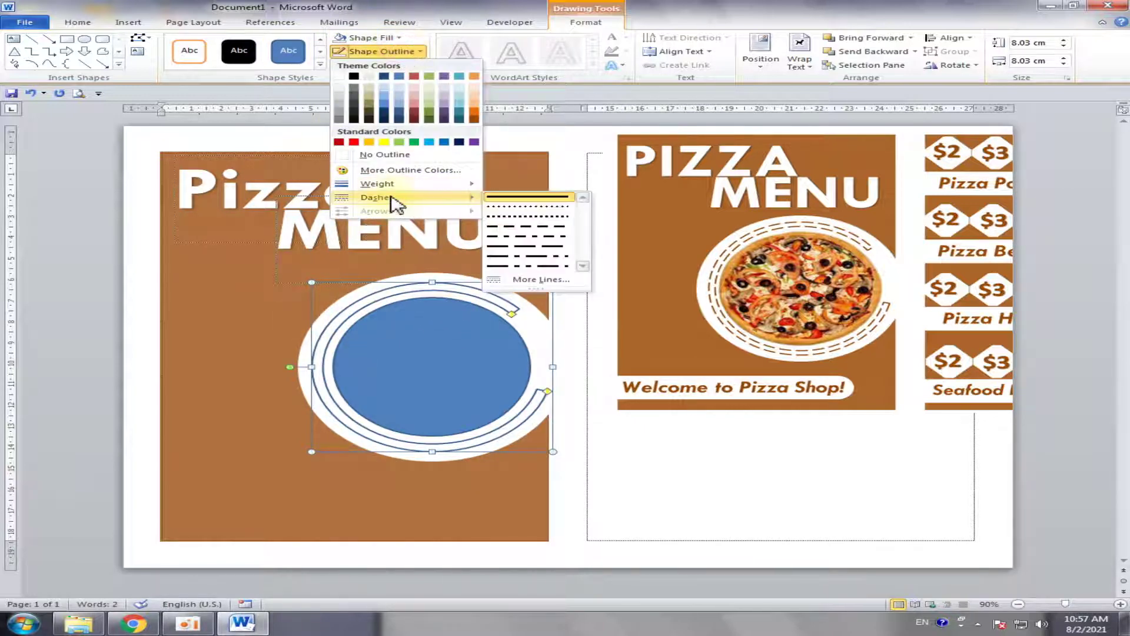
click(543, 247)
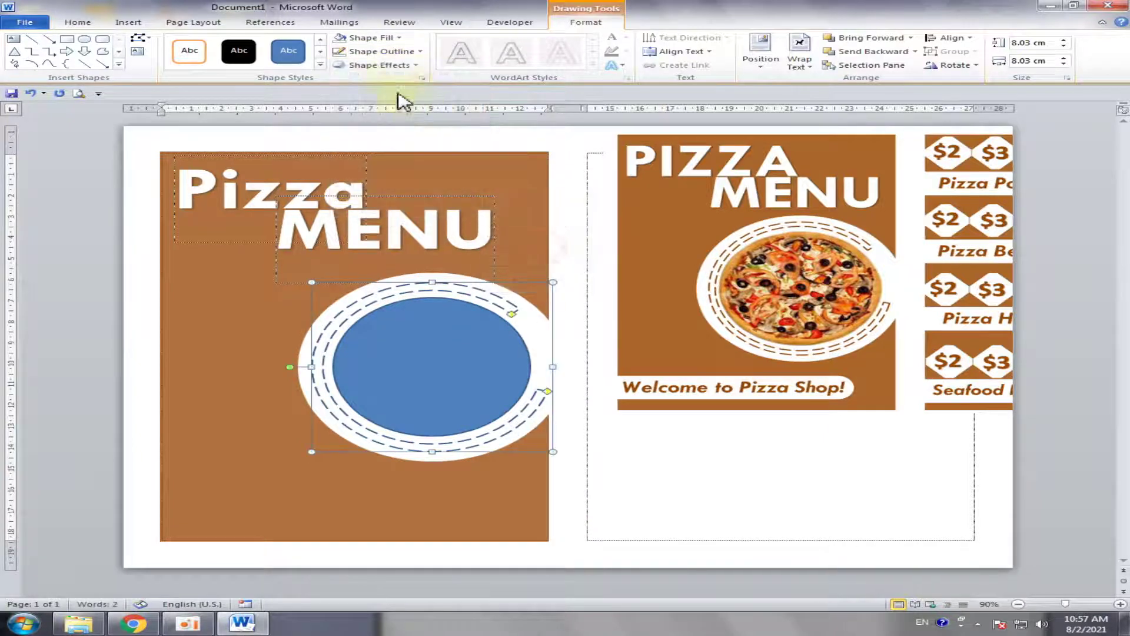
click(393, 53)
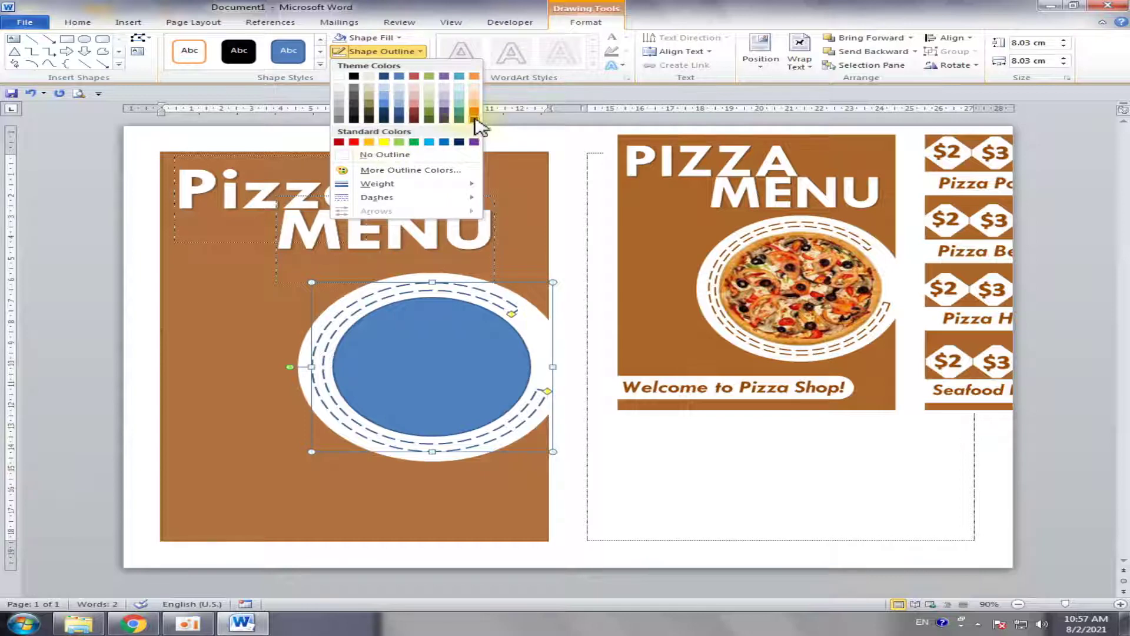
click(476, 118)
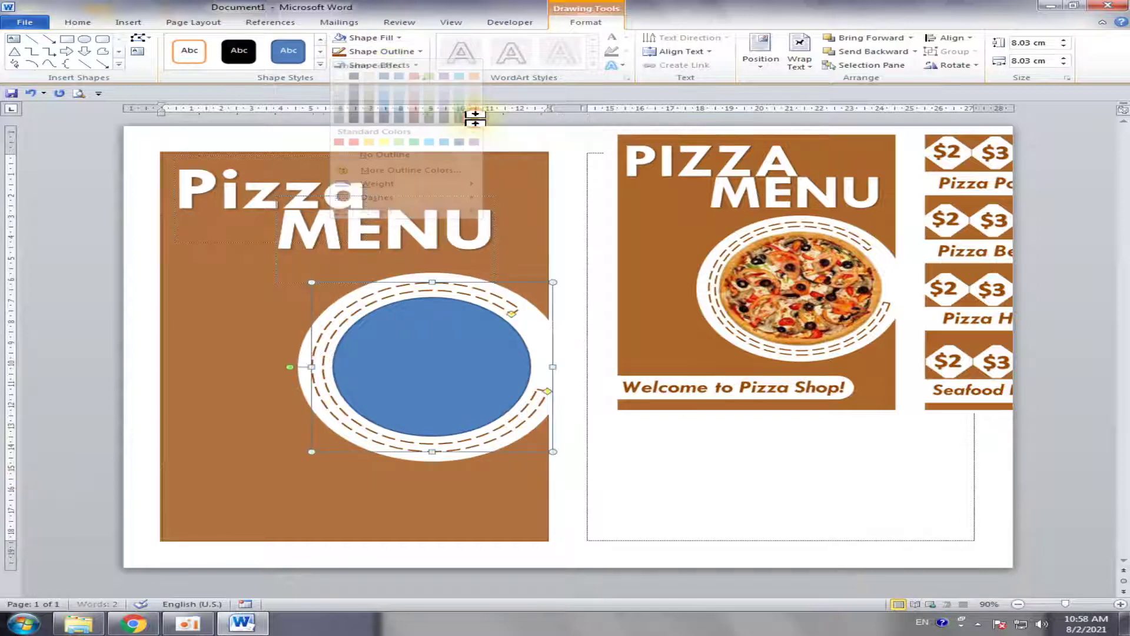
click(407, 52)
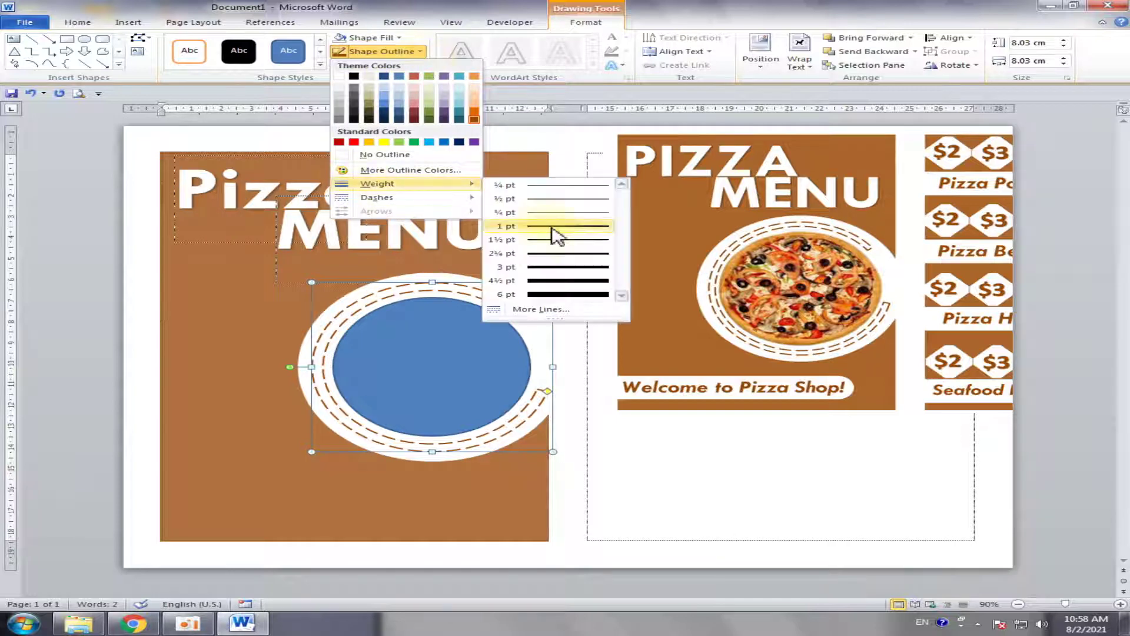
mouse_move(377, 184)
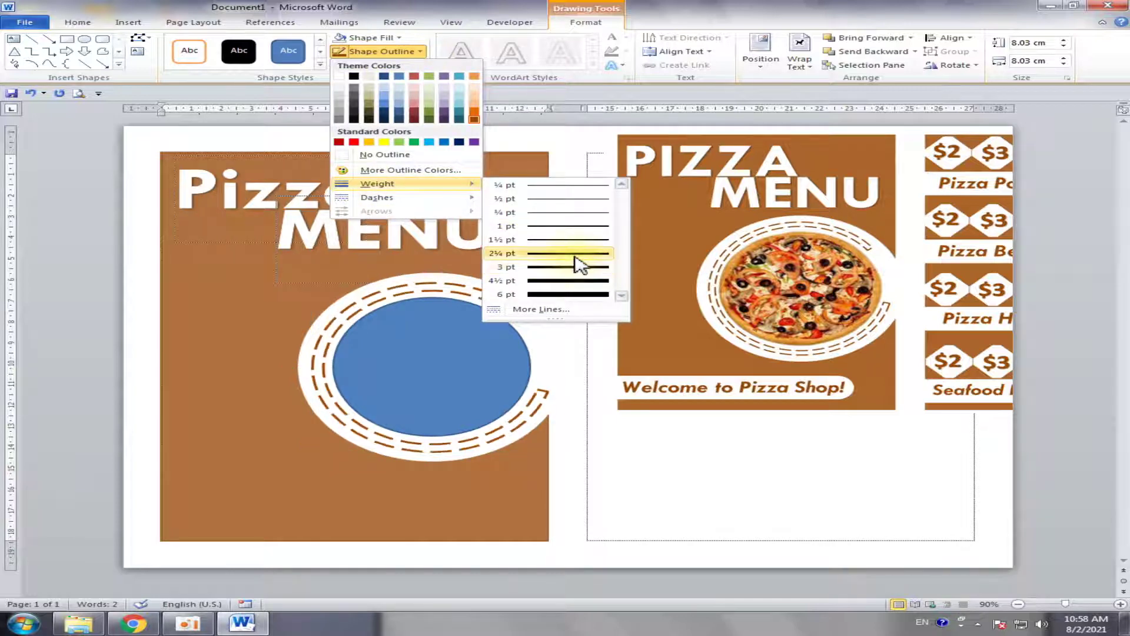
click(576, 253)
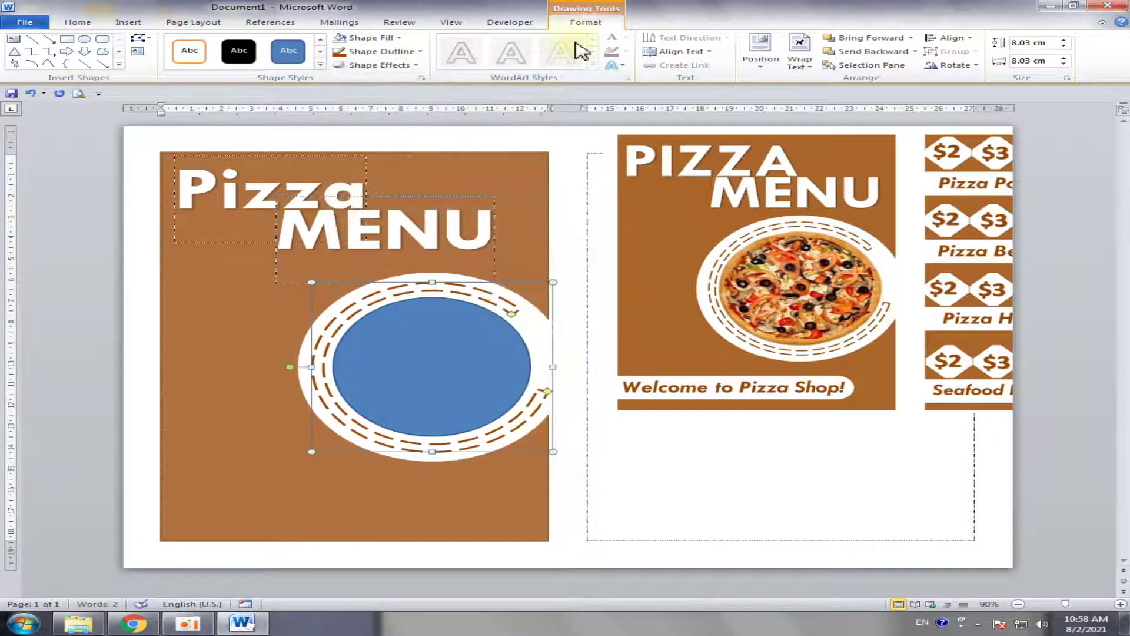
click(502, 557)
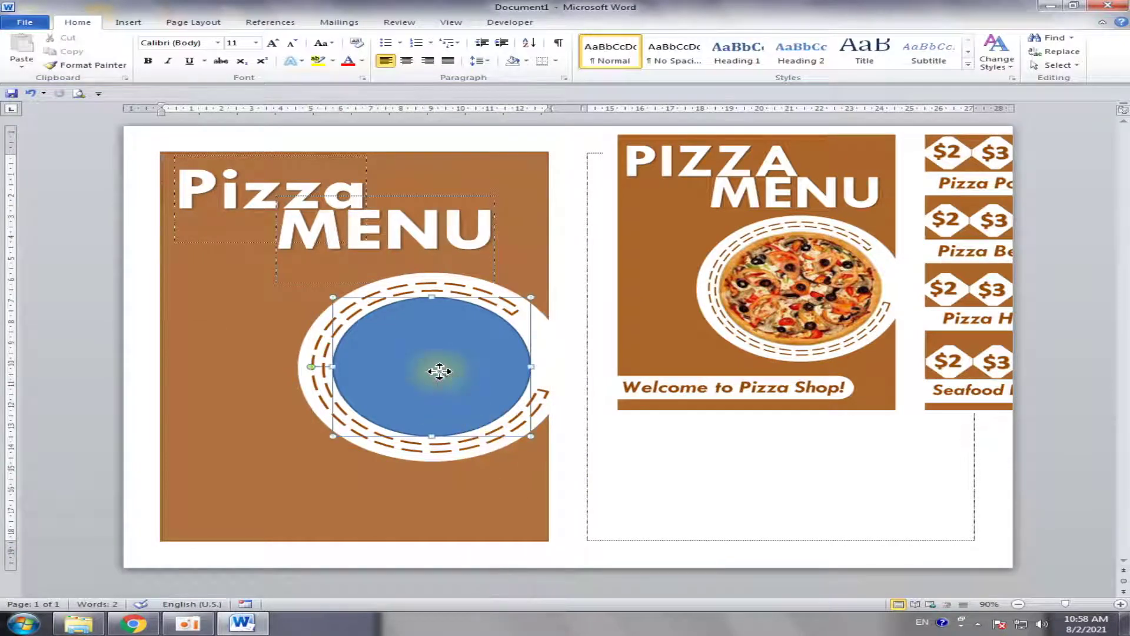
Resize the blue circle to 6.82 cm and Align Center and Middle with the white plate.
click(382, 367)
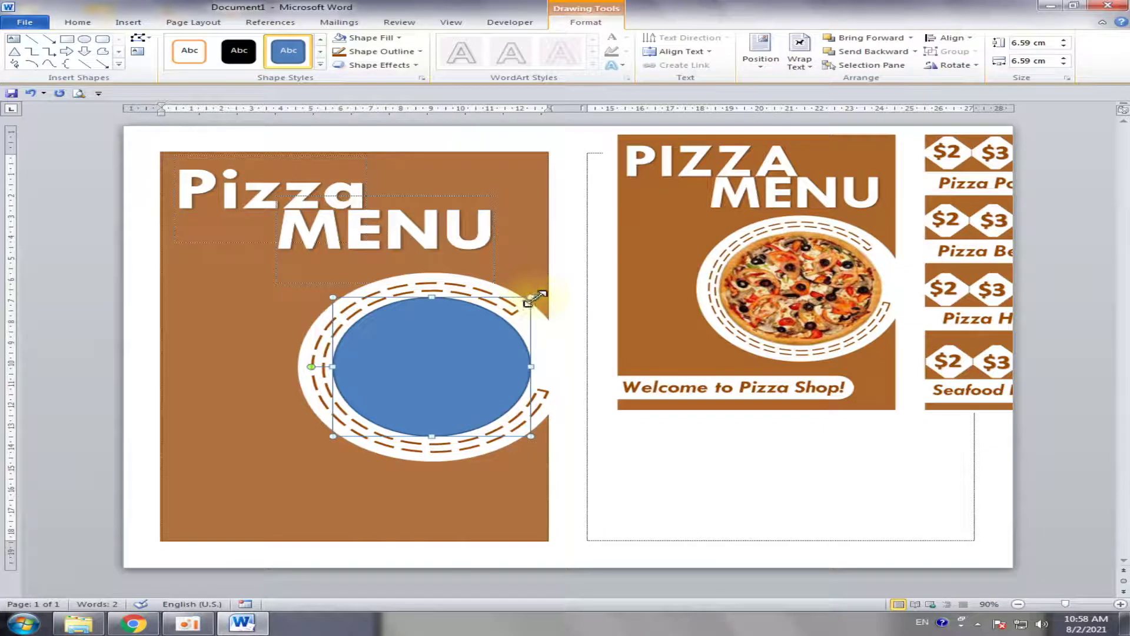
drag(531, 298, 538, 292)
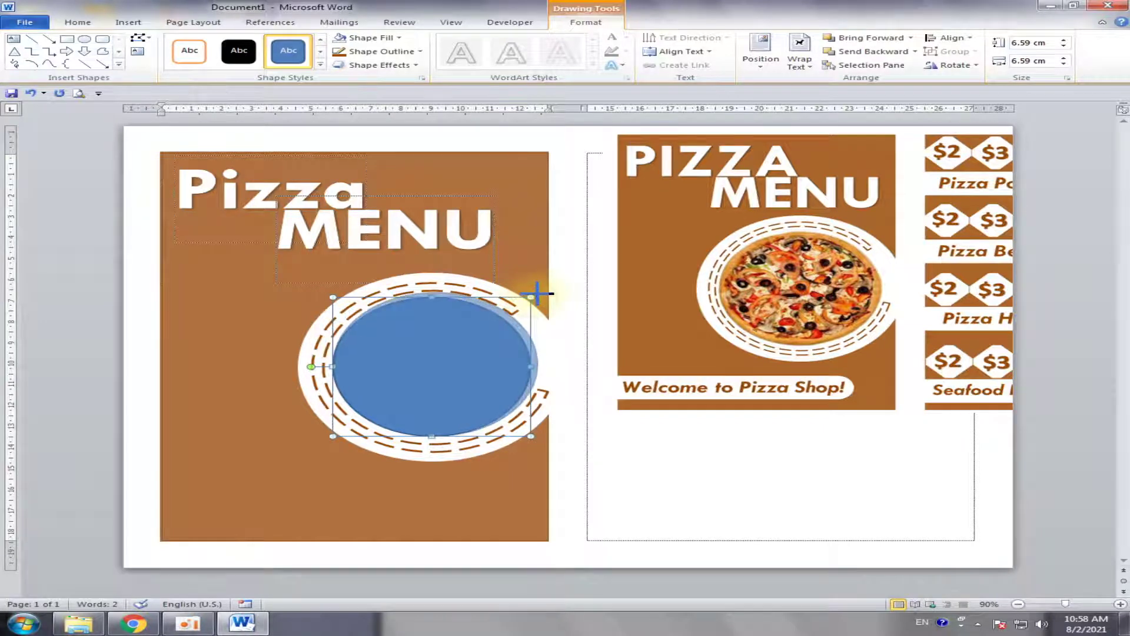
click(495, 290)
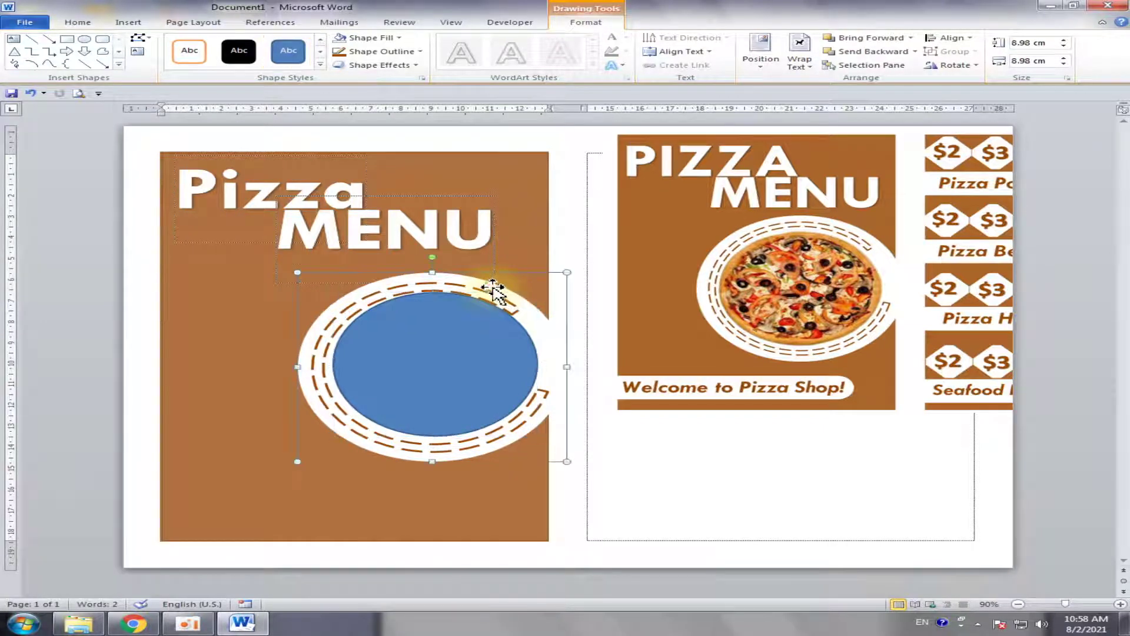
shift+click(480, 323)
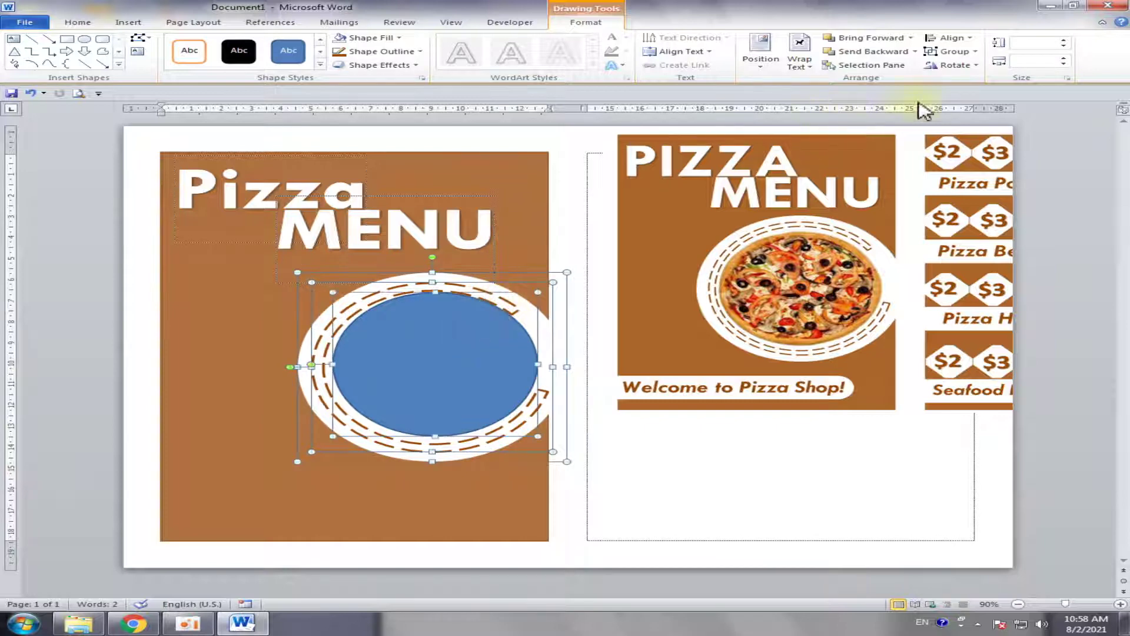
click(957, 39)
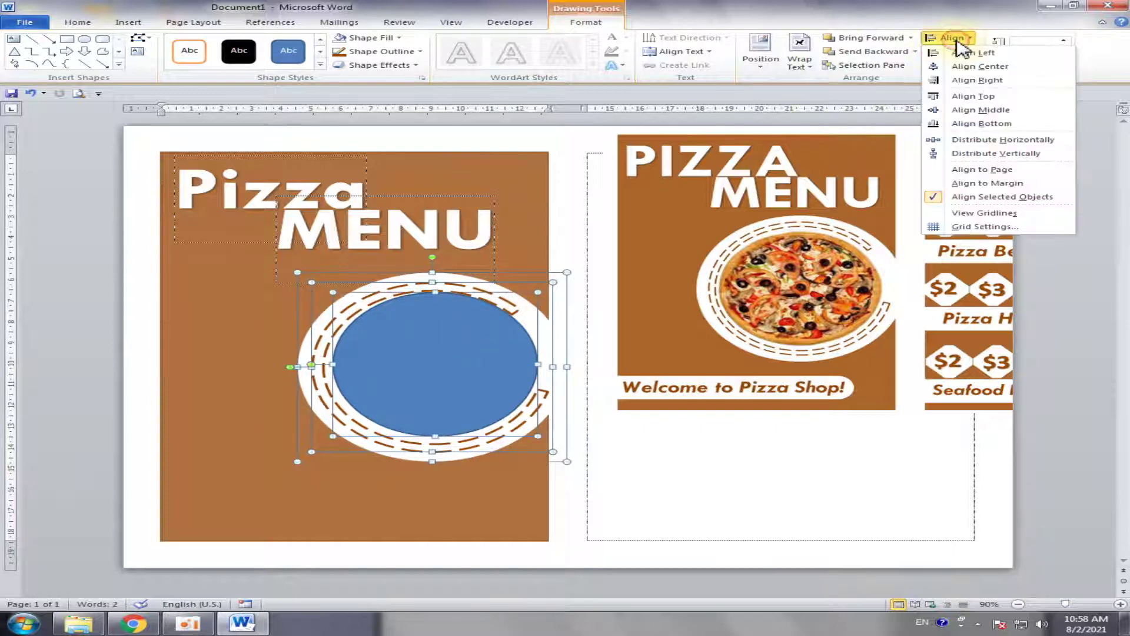
click(979, 67)
click(949, 37)
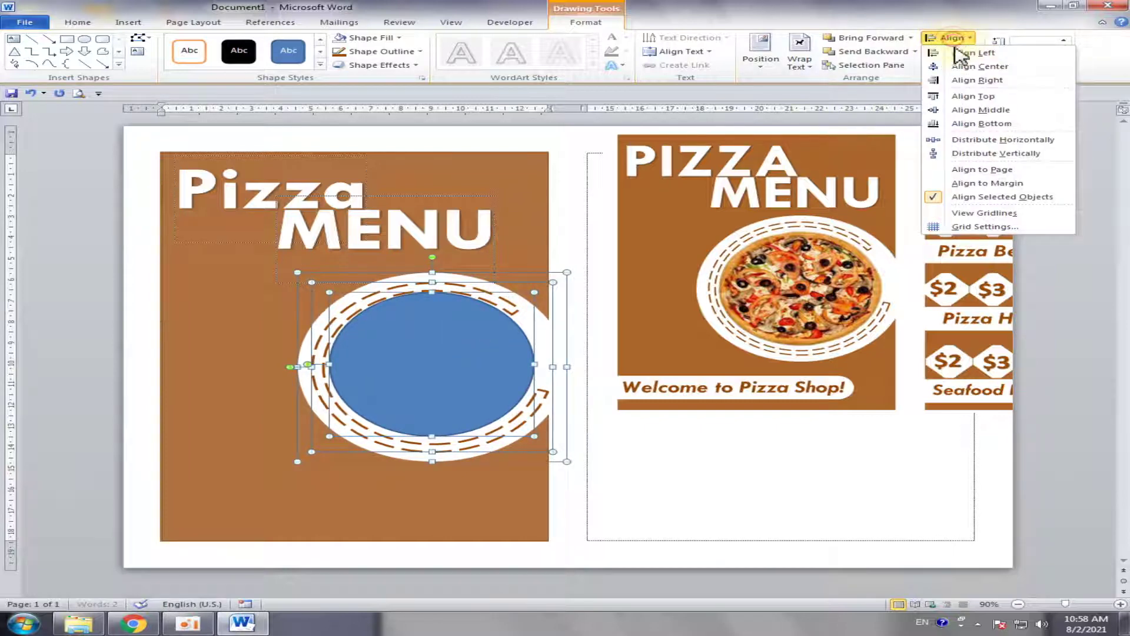
click(982, 111)
click(488, 496)
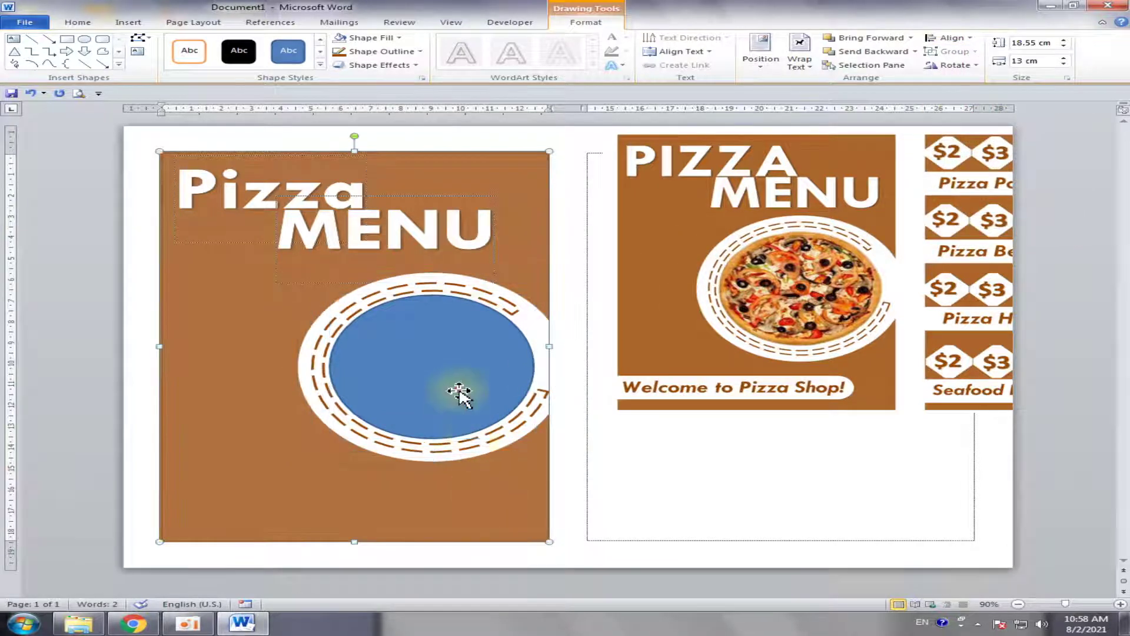
click(459, 393)
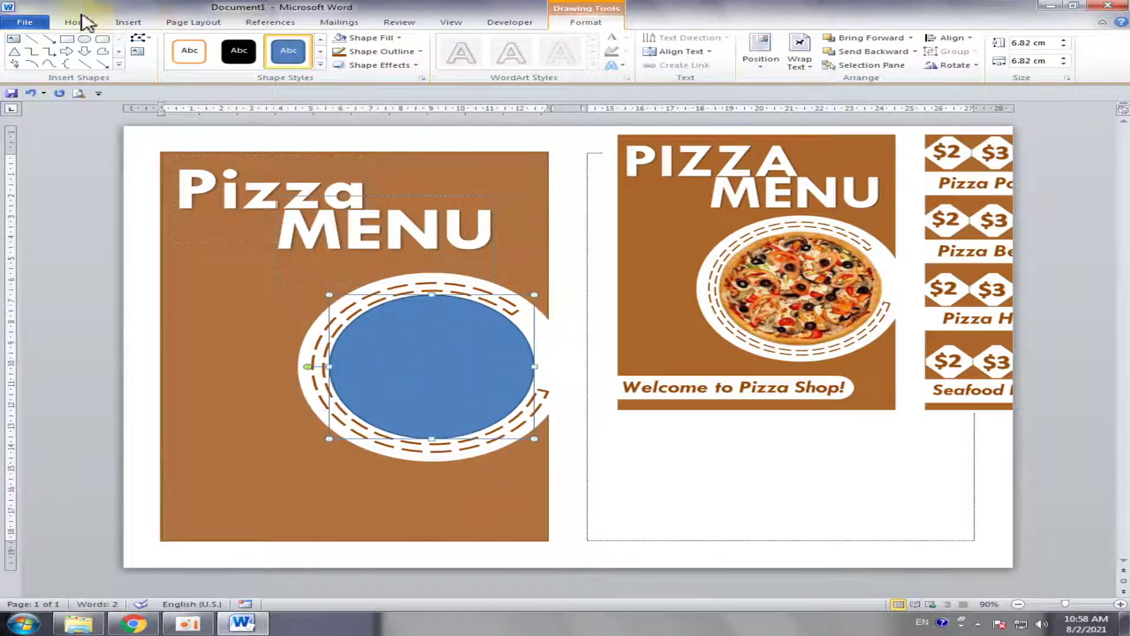
click(127, 24)
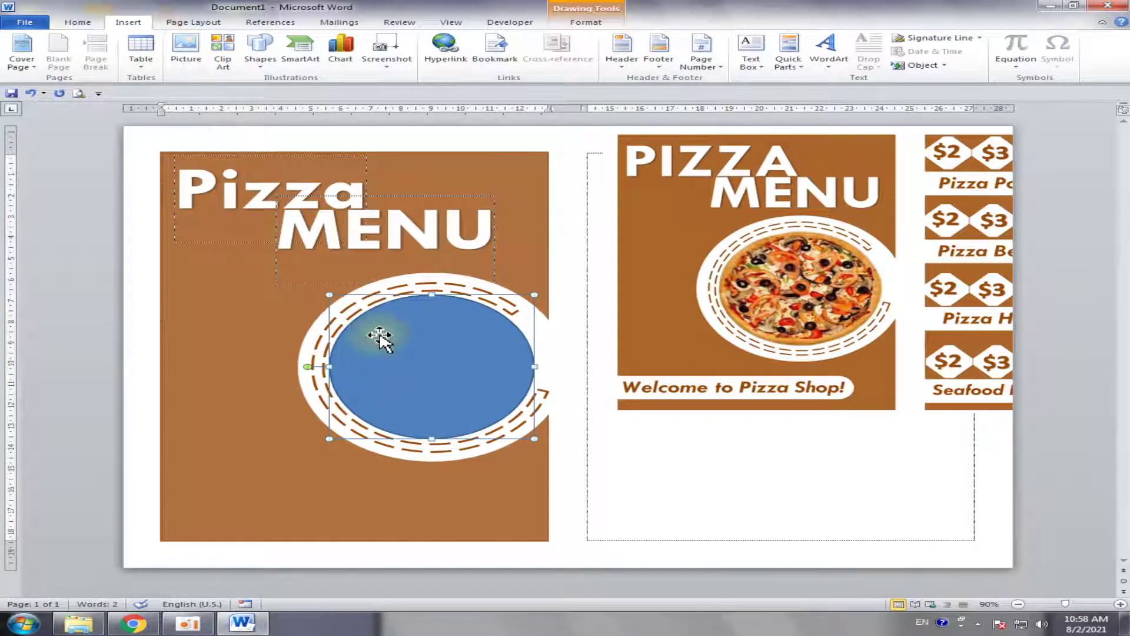
click(586, 22)
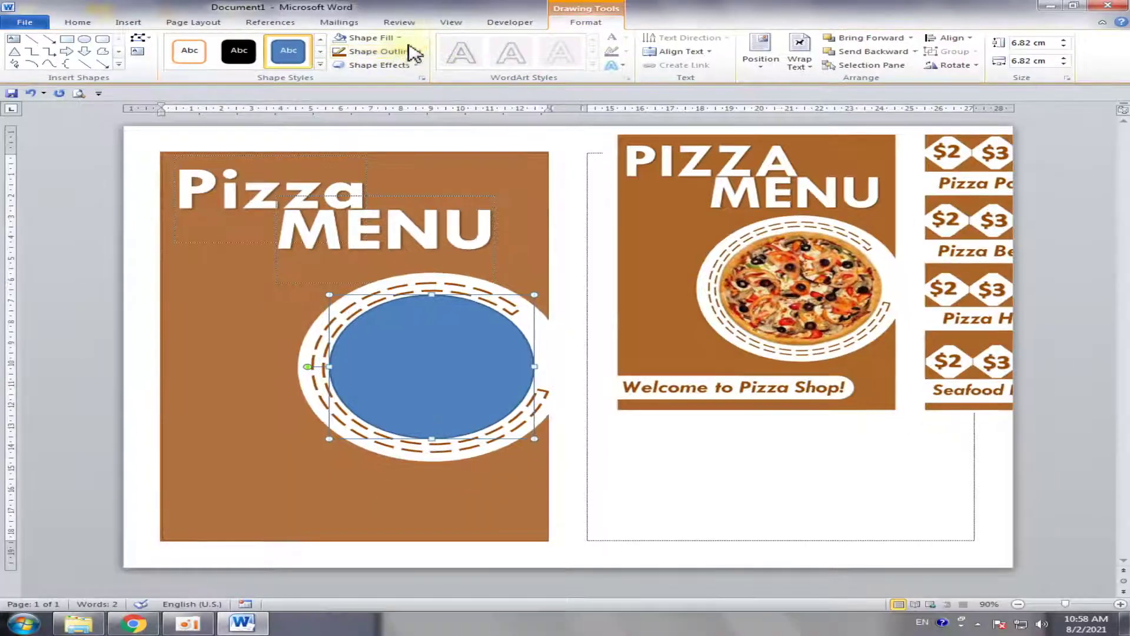
click(400, 38)
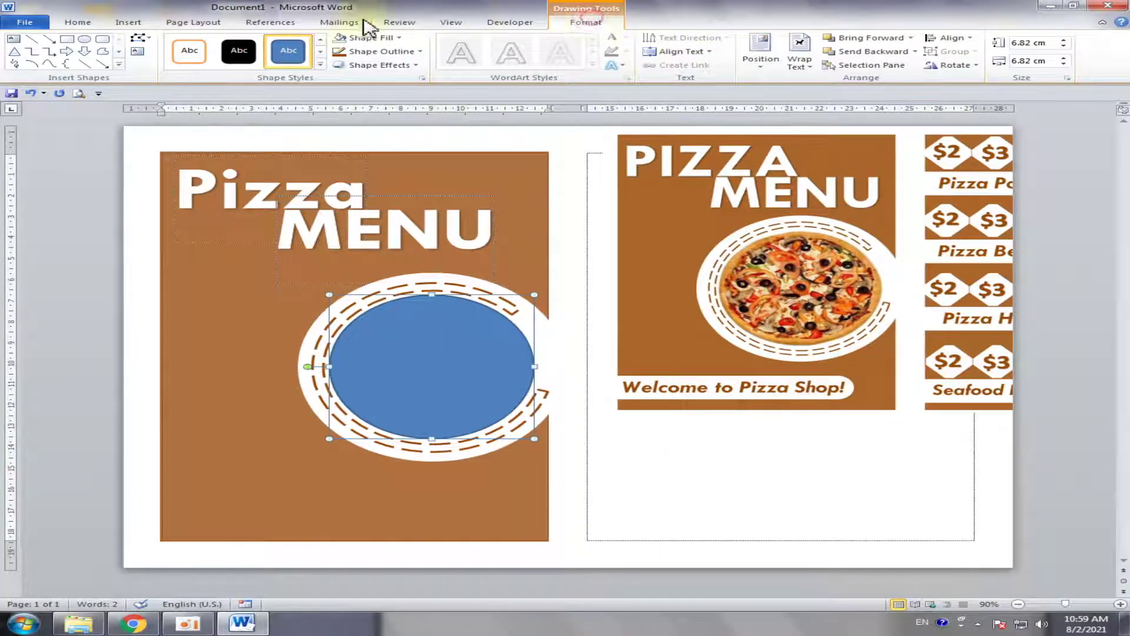
Fill the inner circle with the 'images (1)' pizza photo and remove its outline.
click(393, 38)
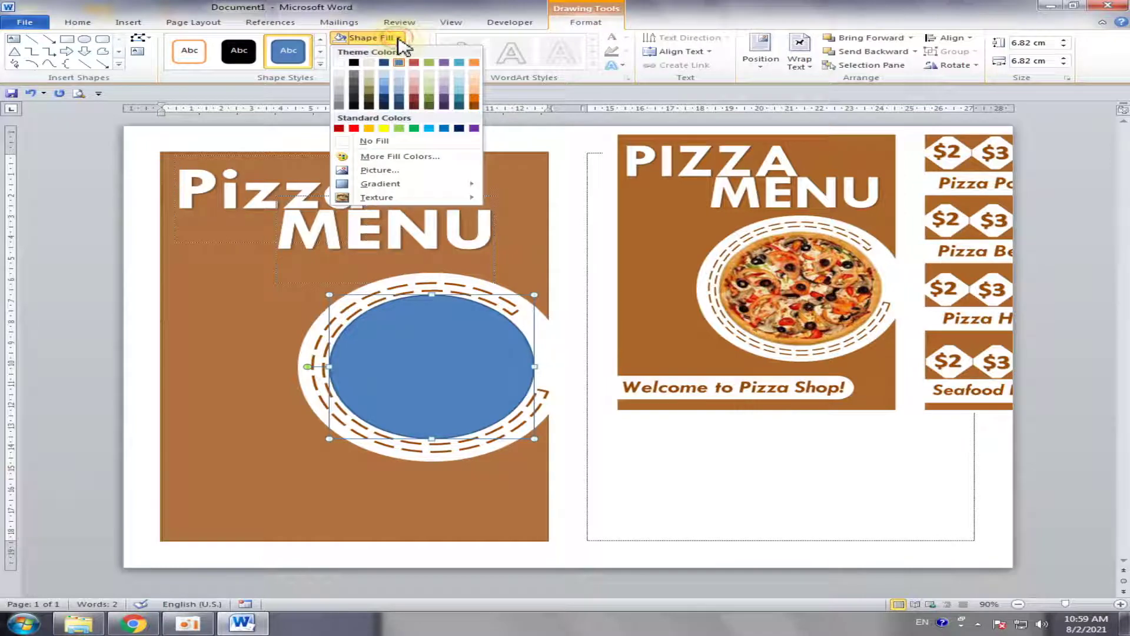
click(399, 171)
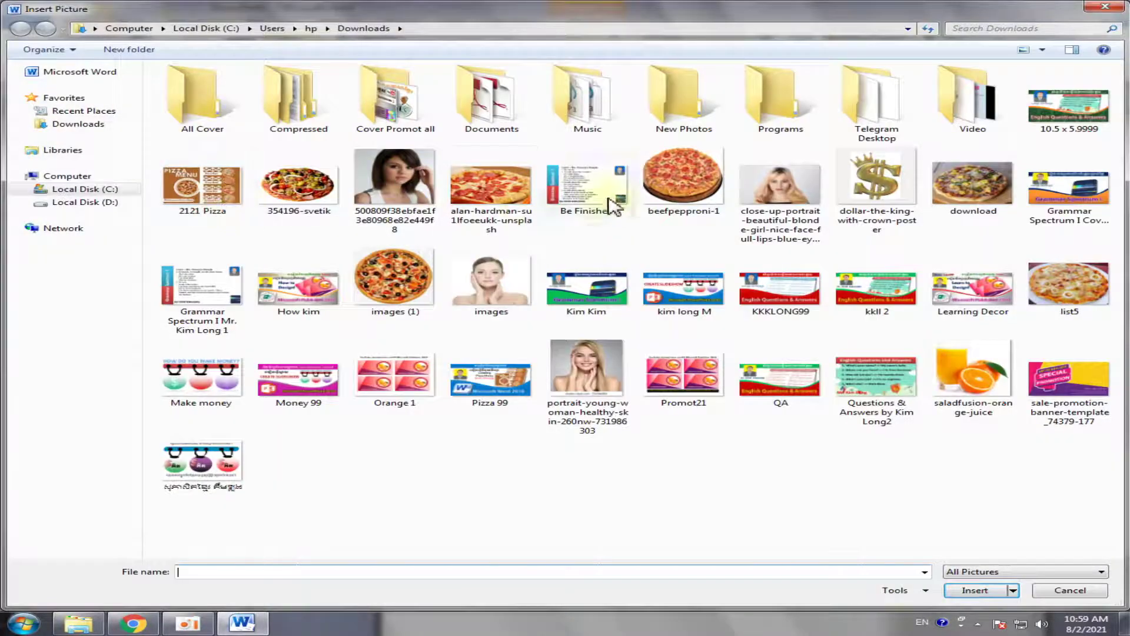
click(406, 315)
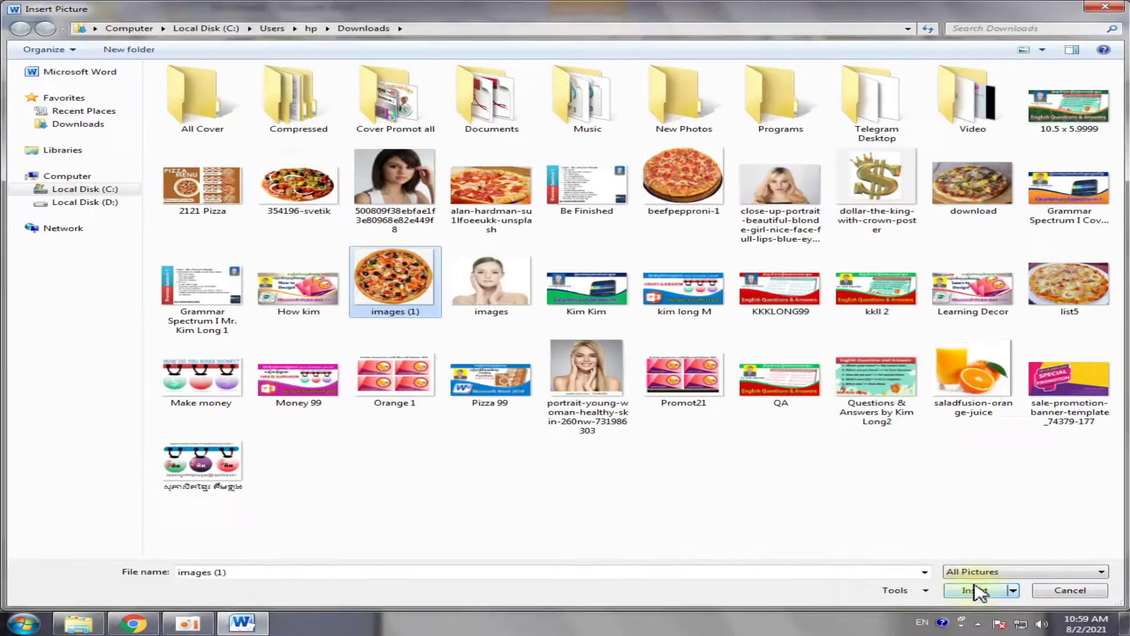
click(983, 594)
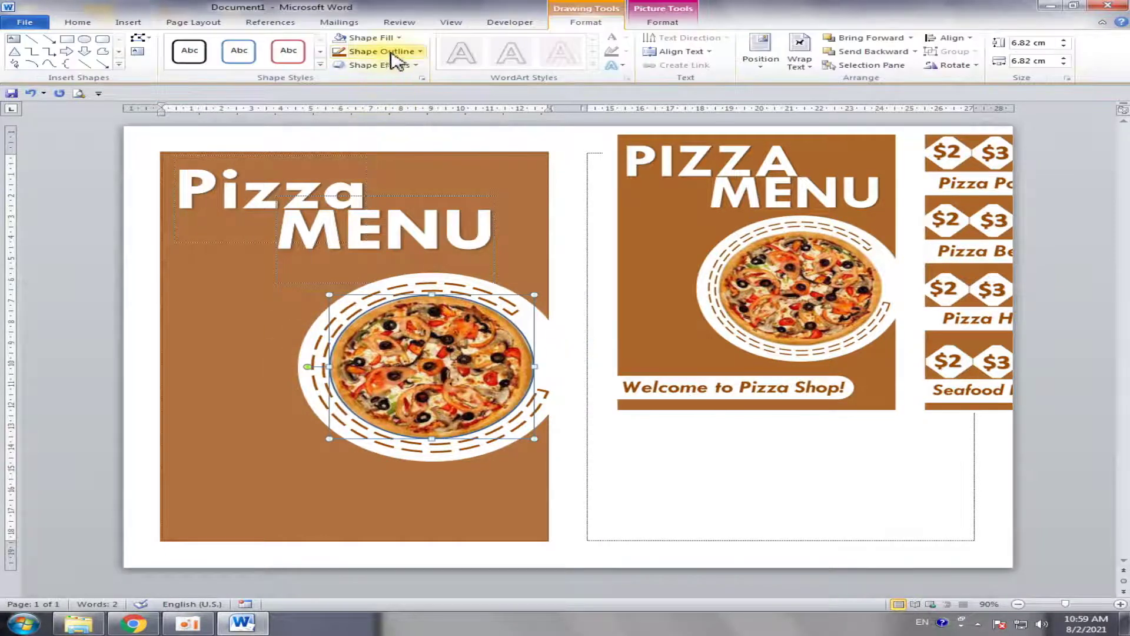
click(414, 53)
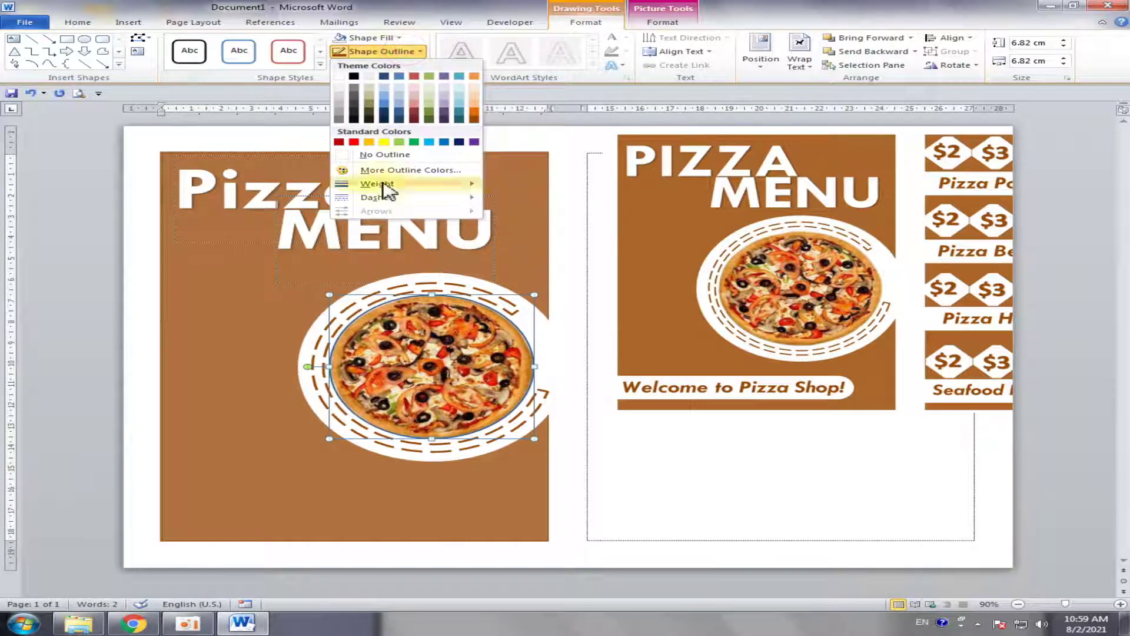
click(386, 157)
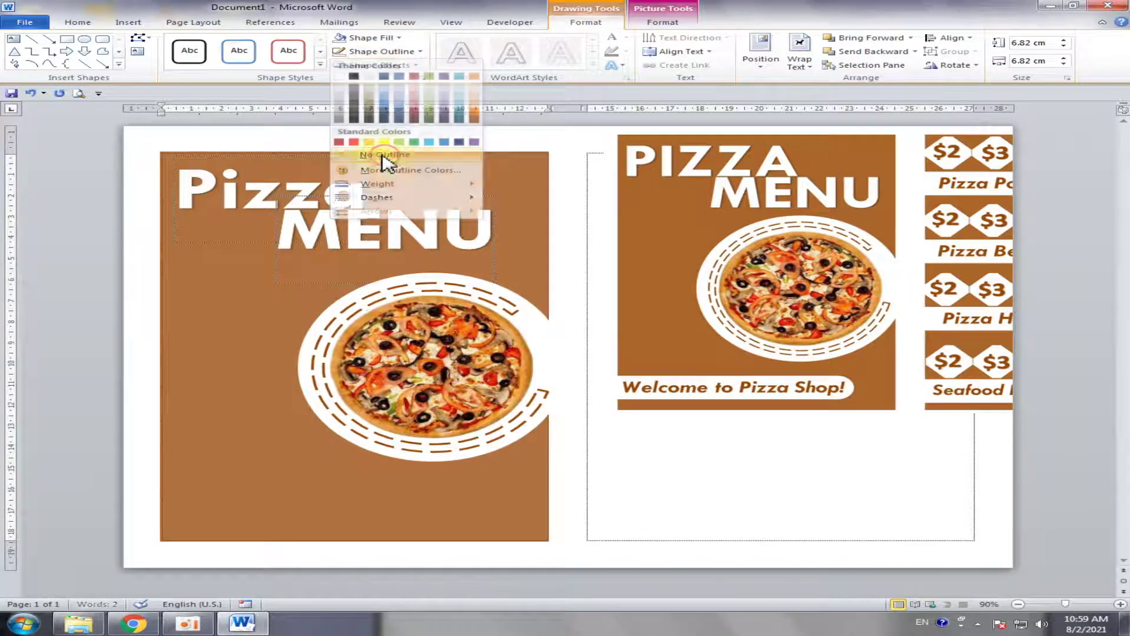
click(701, 575)
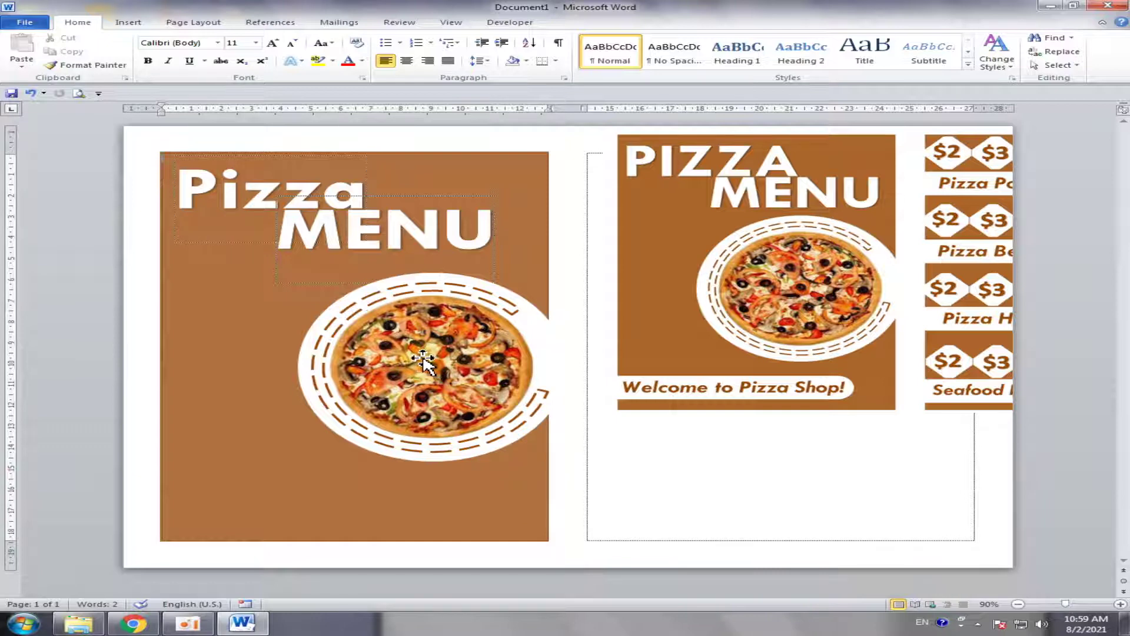
Set the pizza picture's brightness to 10% and contrast to 6% in Format Shape.
click(424, 358)
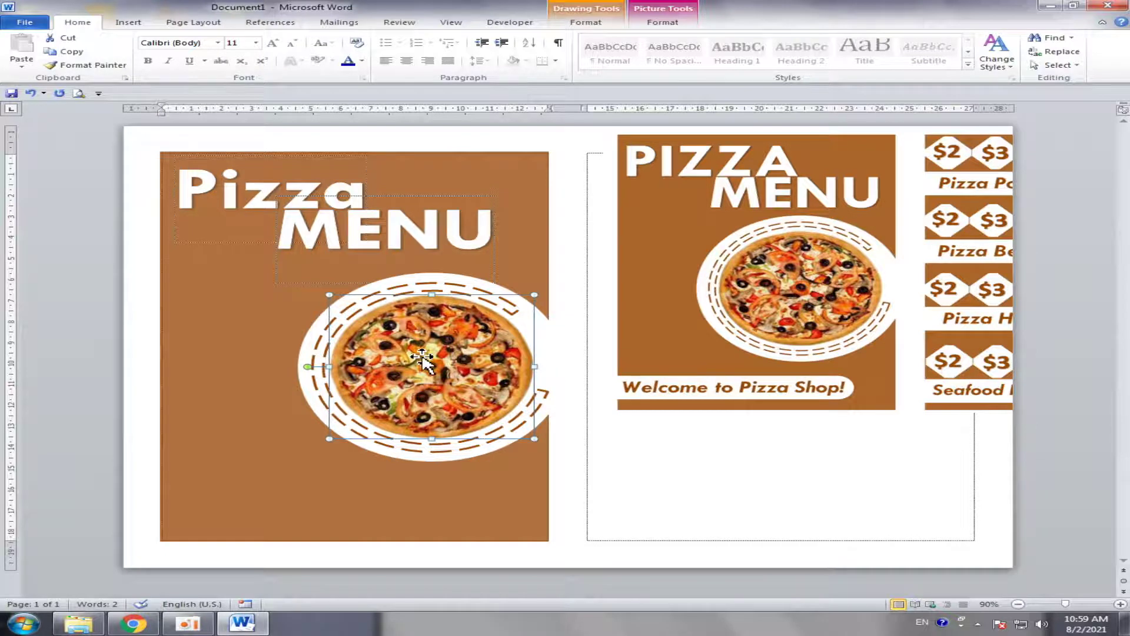
right_click(421, 356)
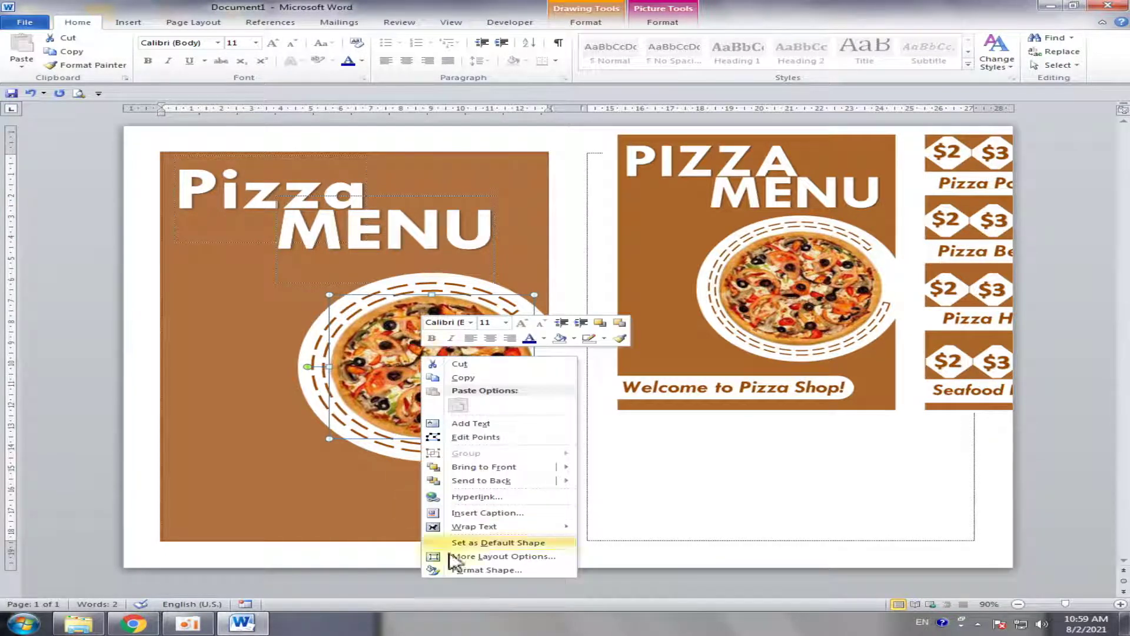
click(499, 570)
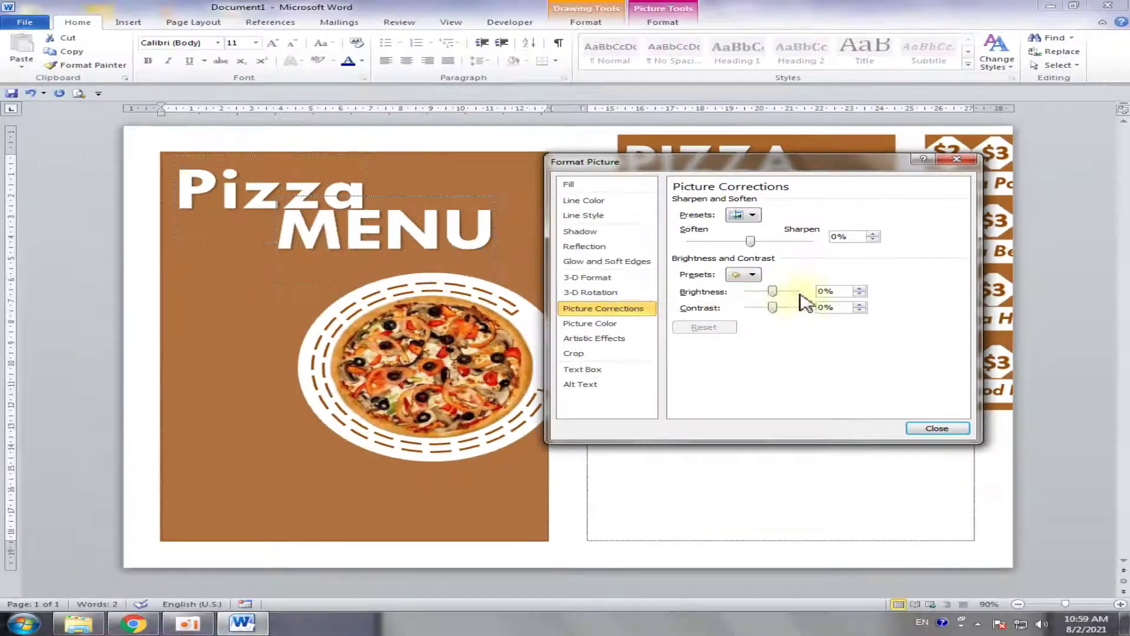
drag(779, 289, 778, 289)
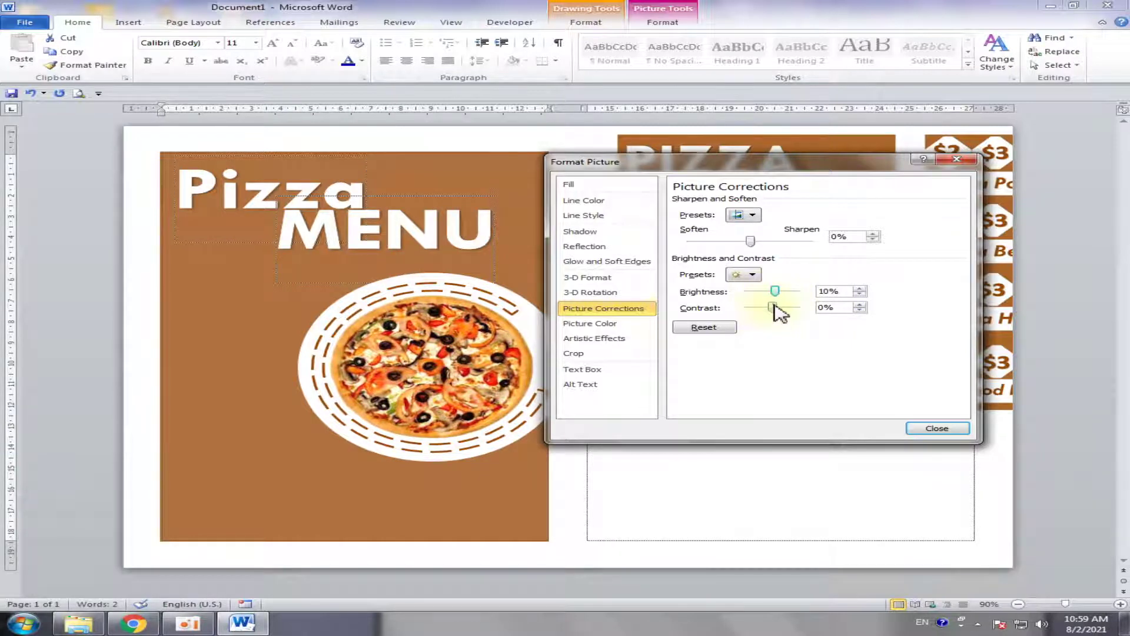
drag(772, 305, 775, 305)
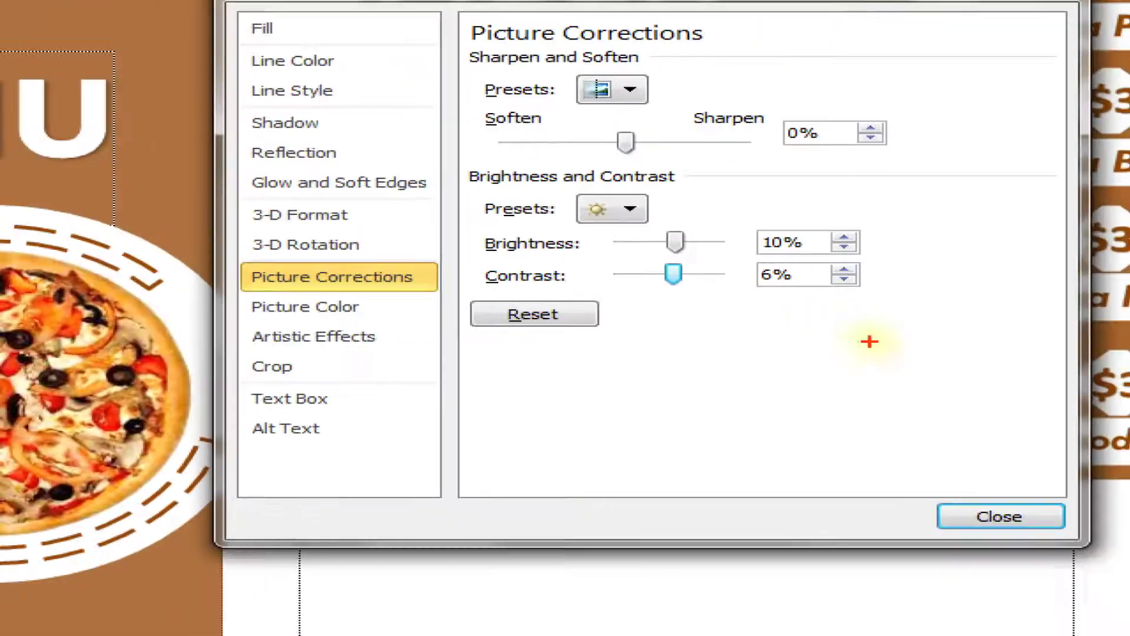
drag(461, 160, 911, 364)
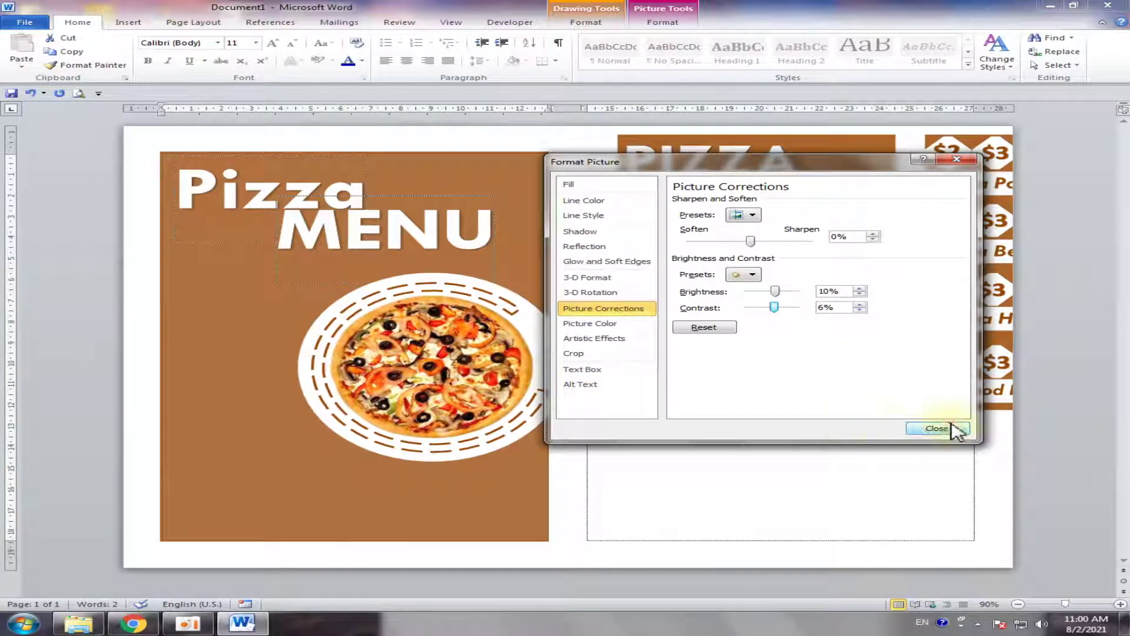
Draw a rounded-rectangle bar along the cover's bottom, extending past its left edge.
click(1001, 516)
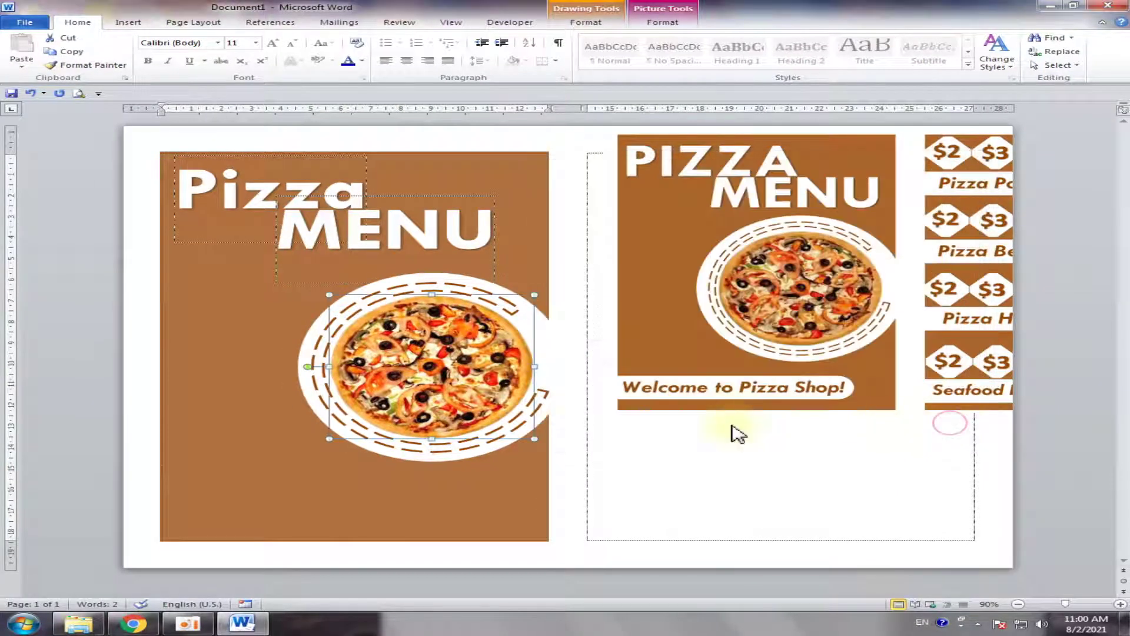
click(560, 560)
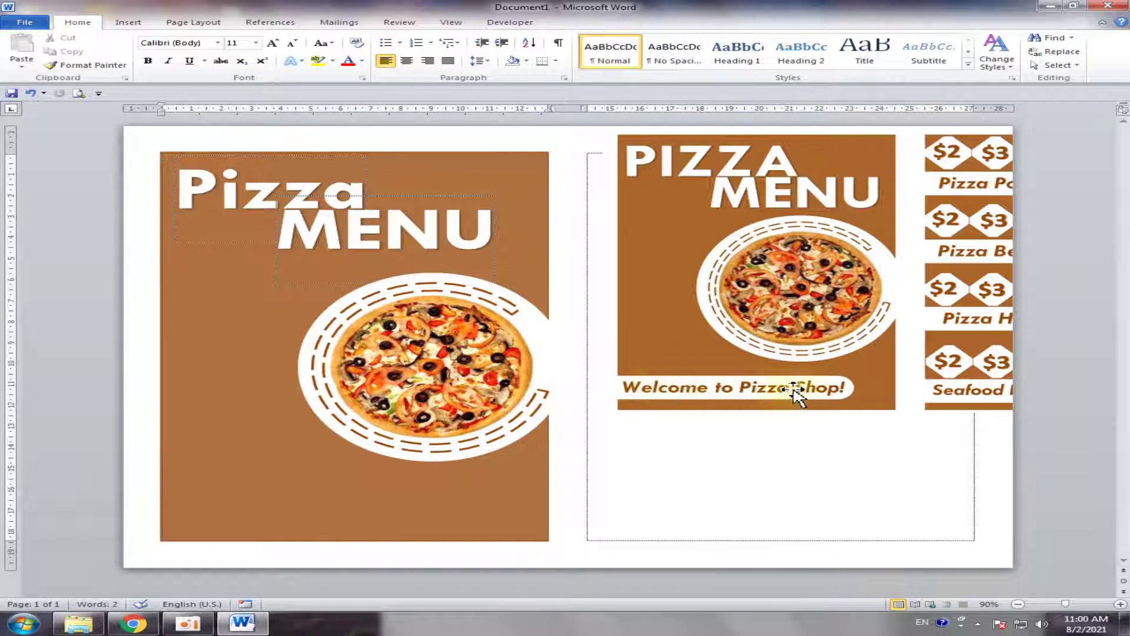
click(136, 24)
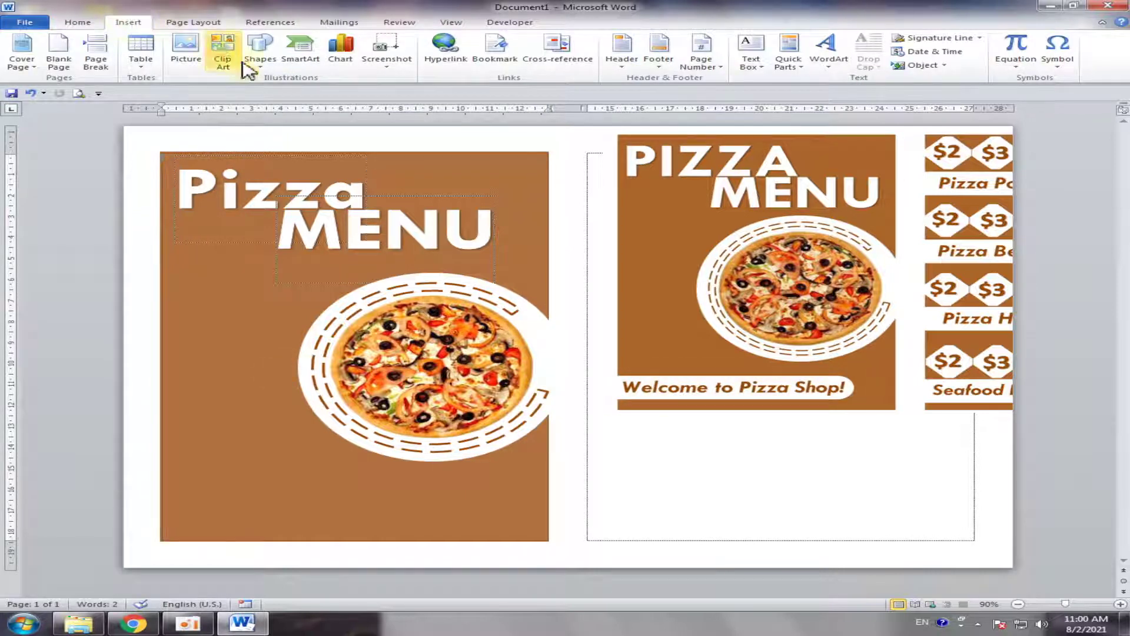
click(260, 53)
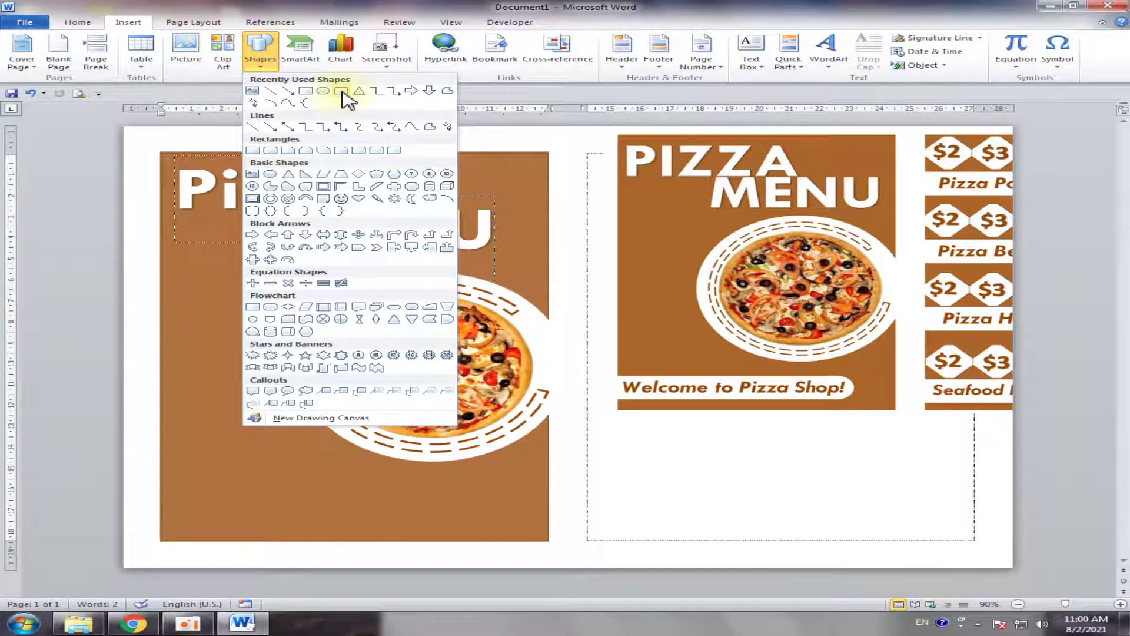
click(342, 92)
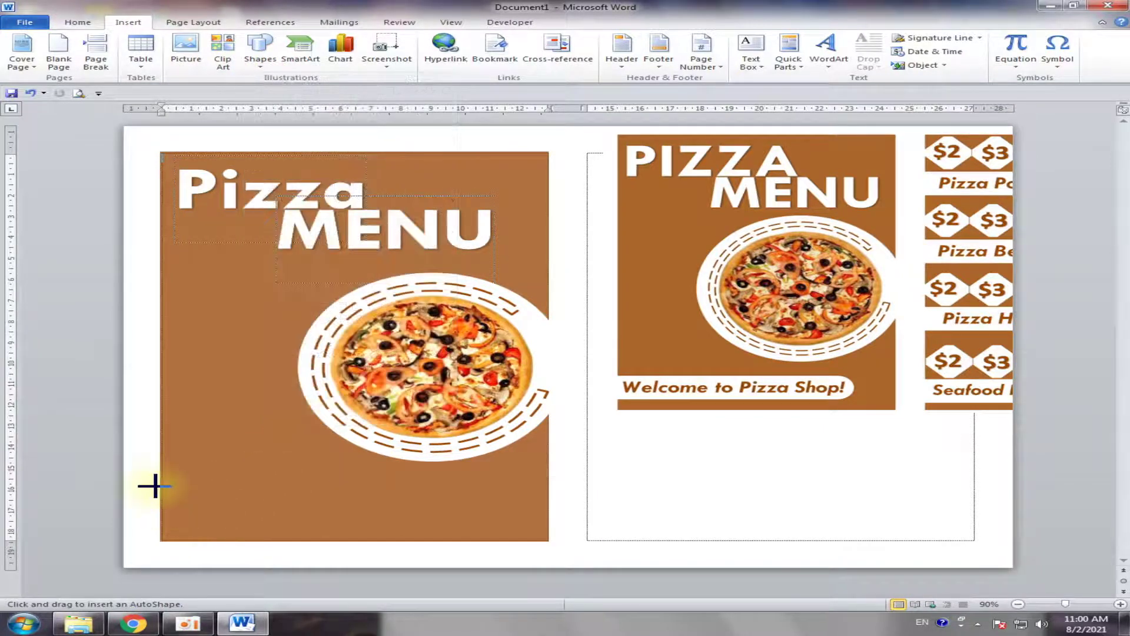
drag(154, 484, 437, 526)
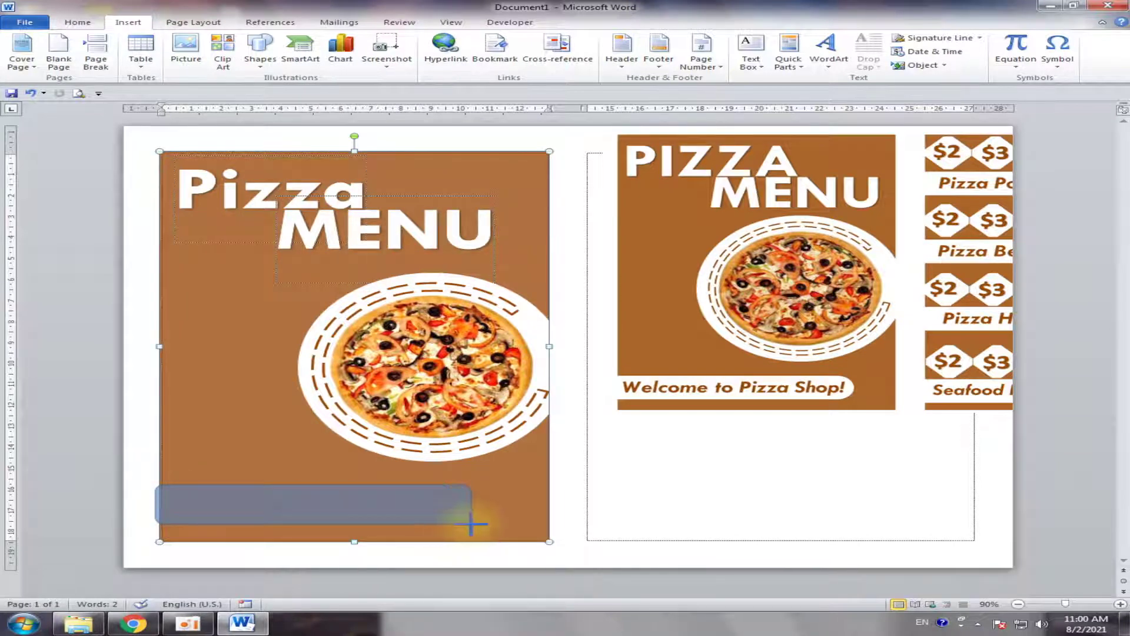
drag(482, 523, 482, 519)
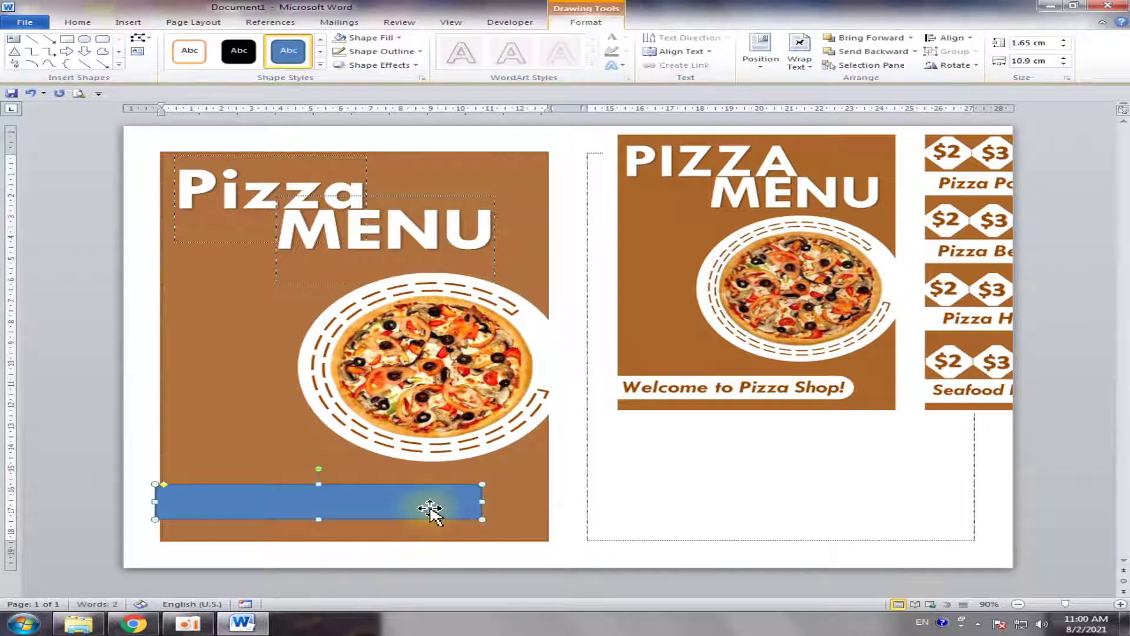
drag(399, 510, 400, 516)
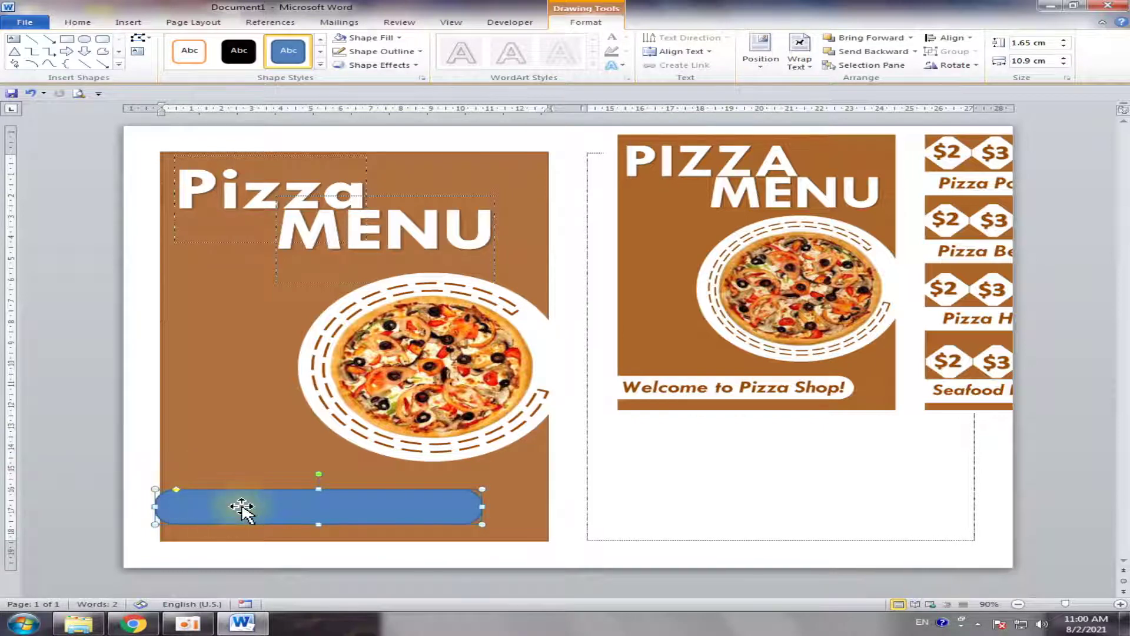
drag(242, 507, 222, 504)
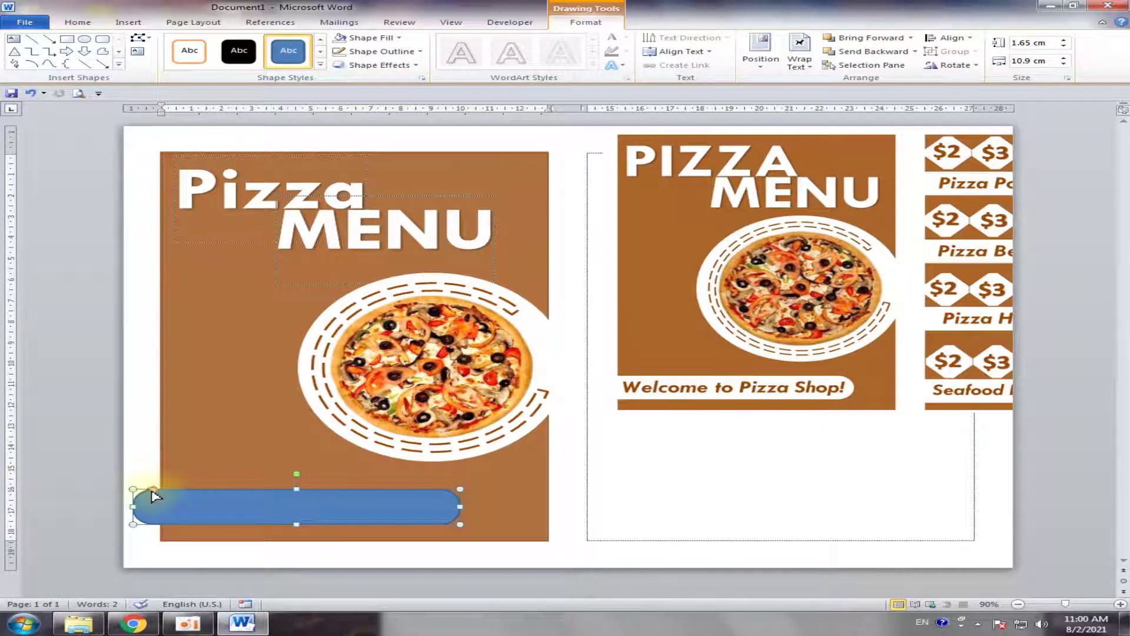
Fill the rounded bottom bar with white and remove its outline.
click(431, 562)
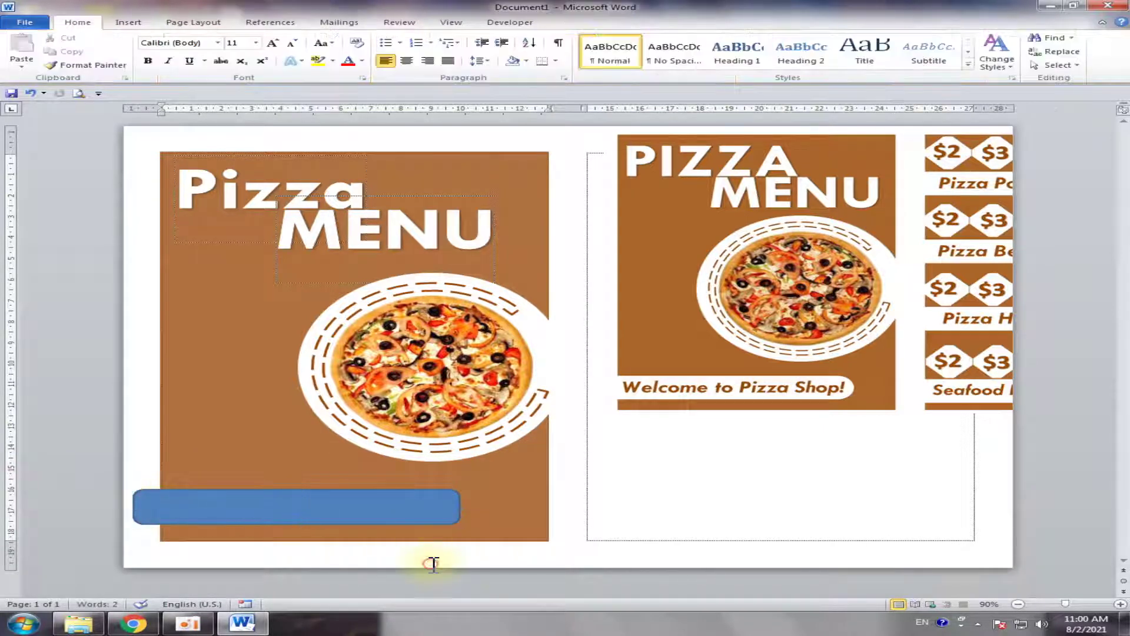
double_click(222, 513)
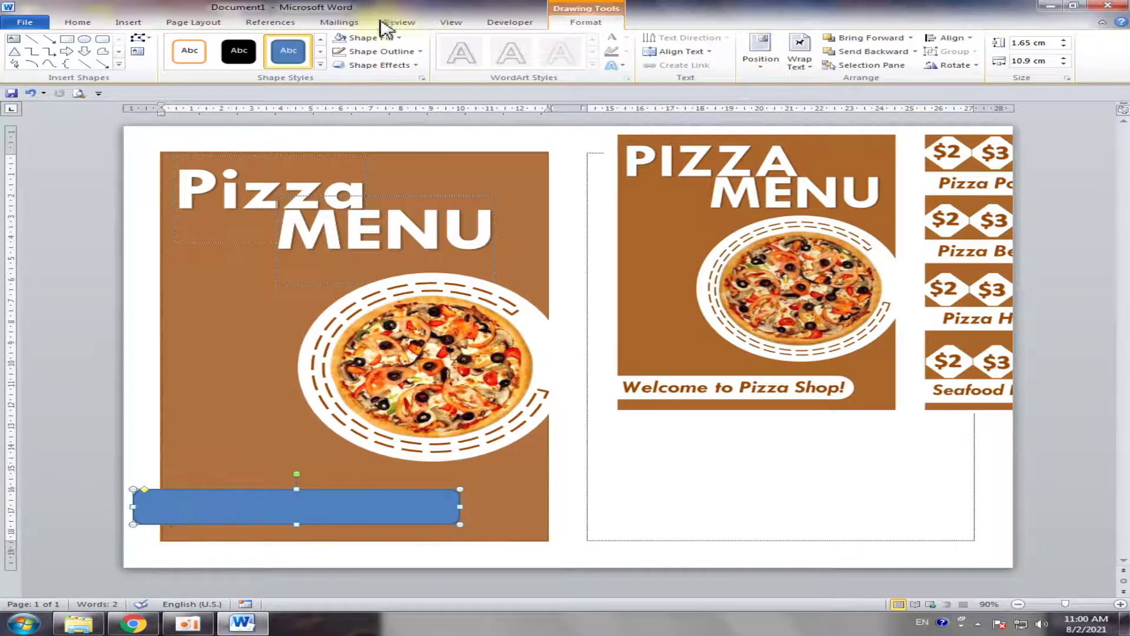
click(390, 39)
click(339, 63)
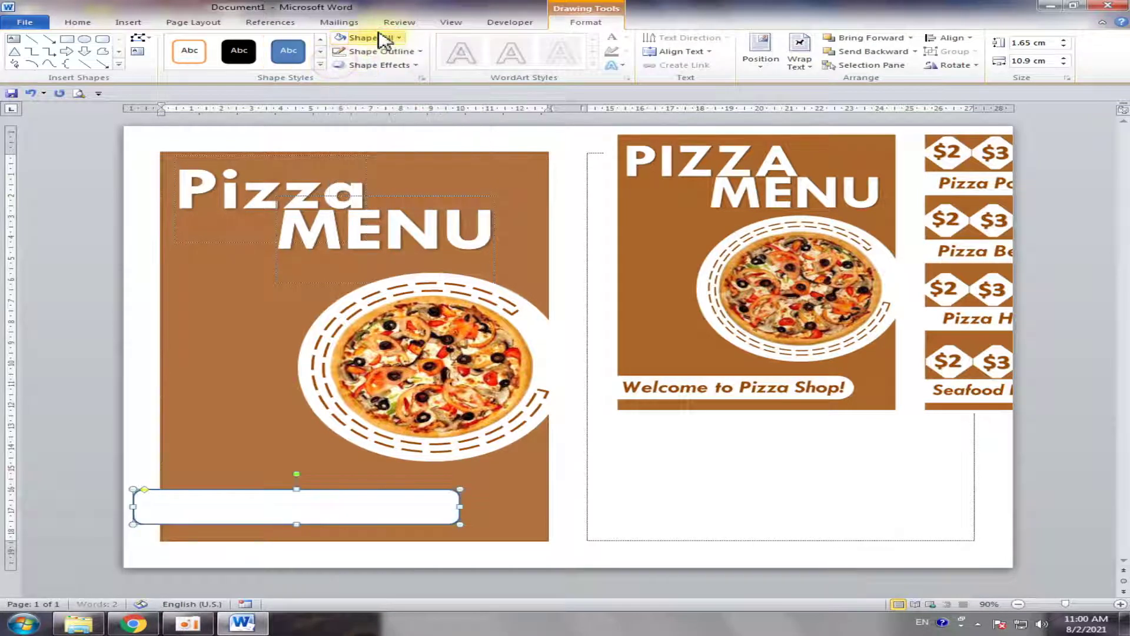
click(401, 38)
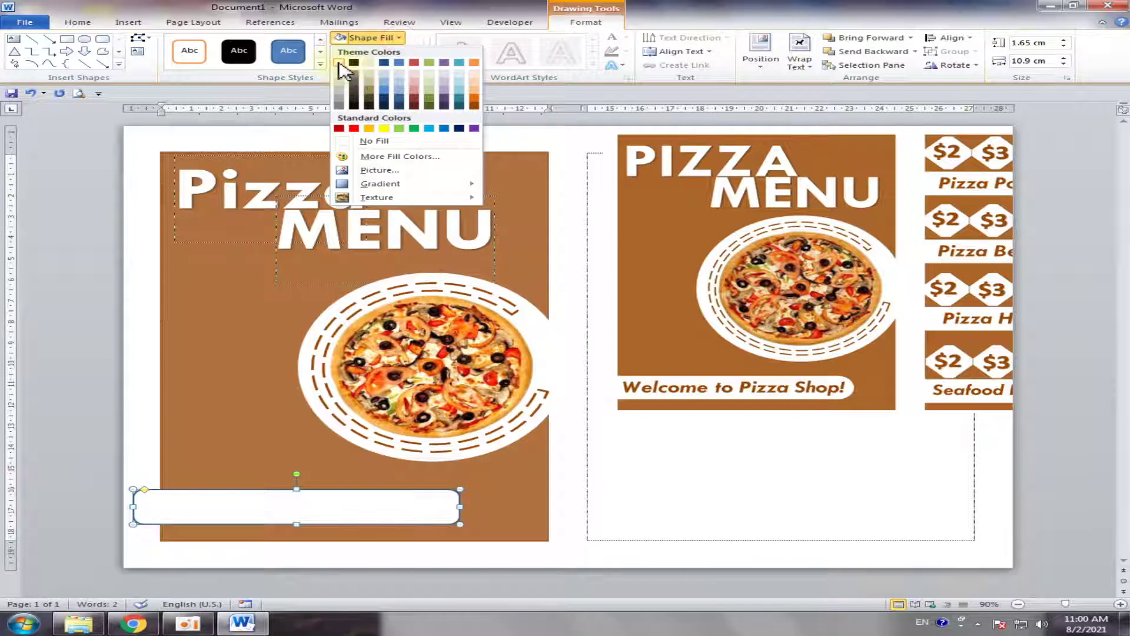
click(333, 62)
click(398, 38)
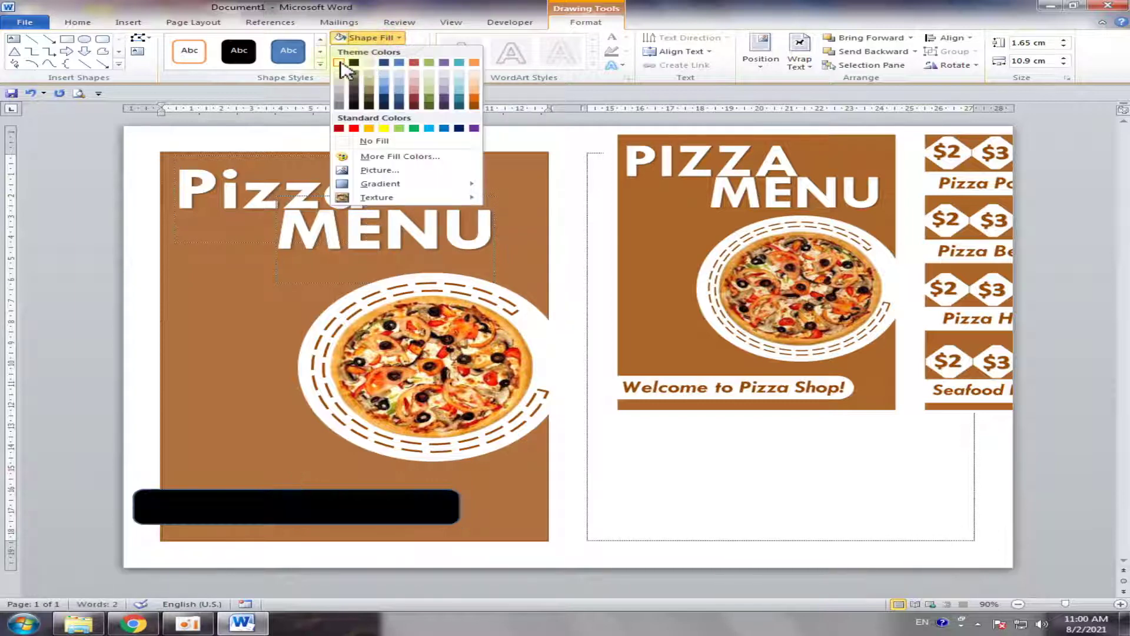
click(339, 63)
click(400, 51)
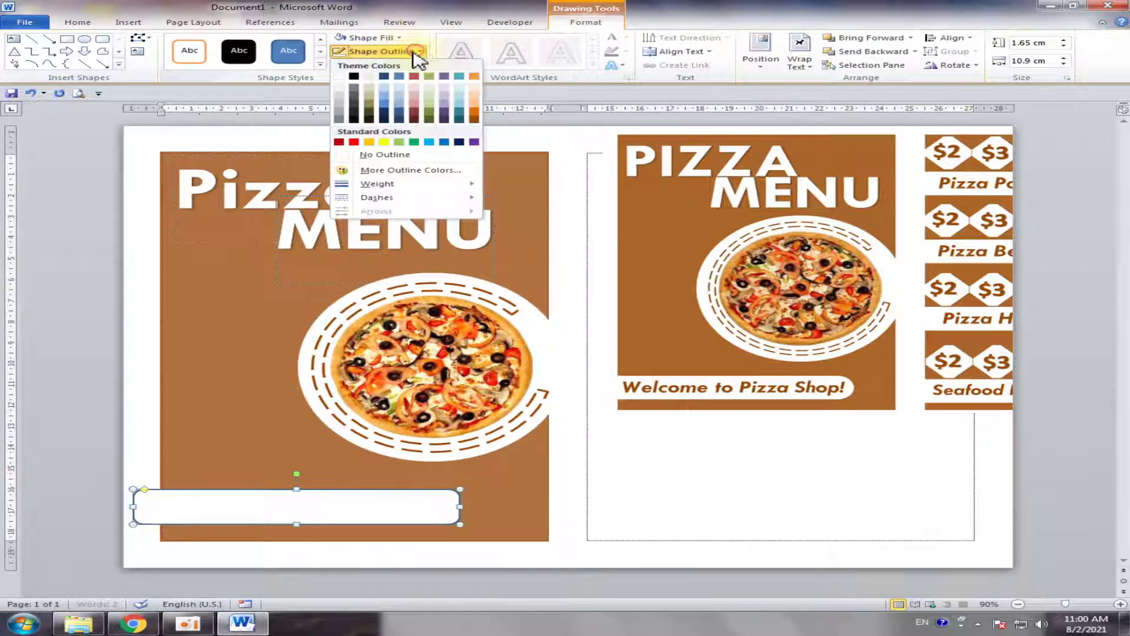
click(386, 155)
click(182, 556)
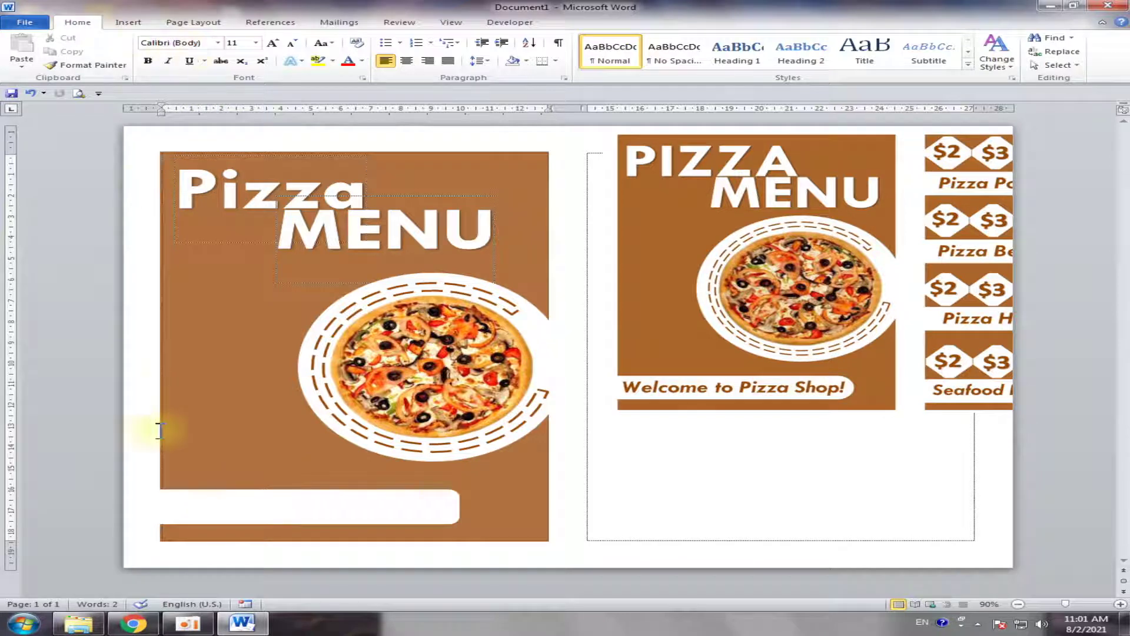
Copy the MENU title text box down toward the bottom bar.
click(395, 196)
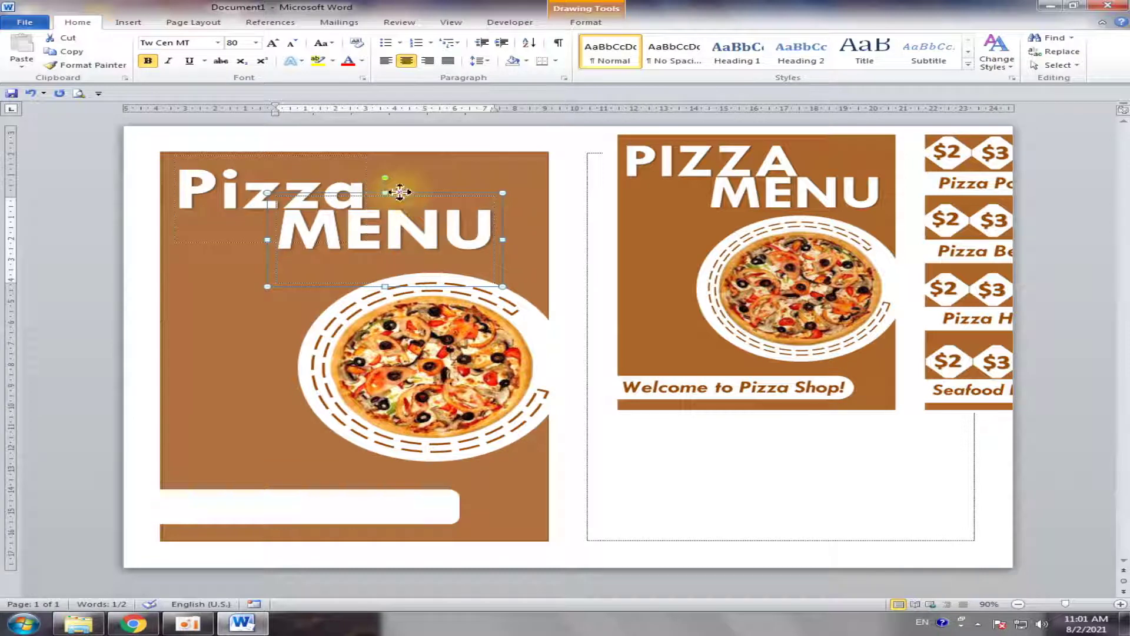
drag(399, 192, 335, 447)
drag(314, 452, 314, 453)
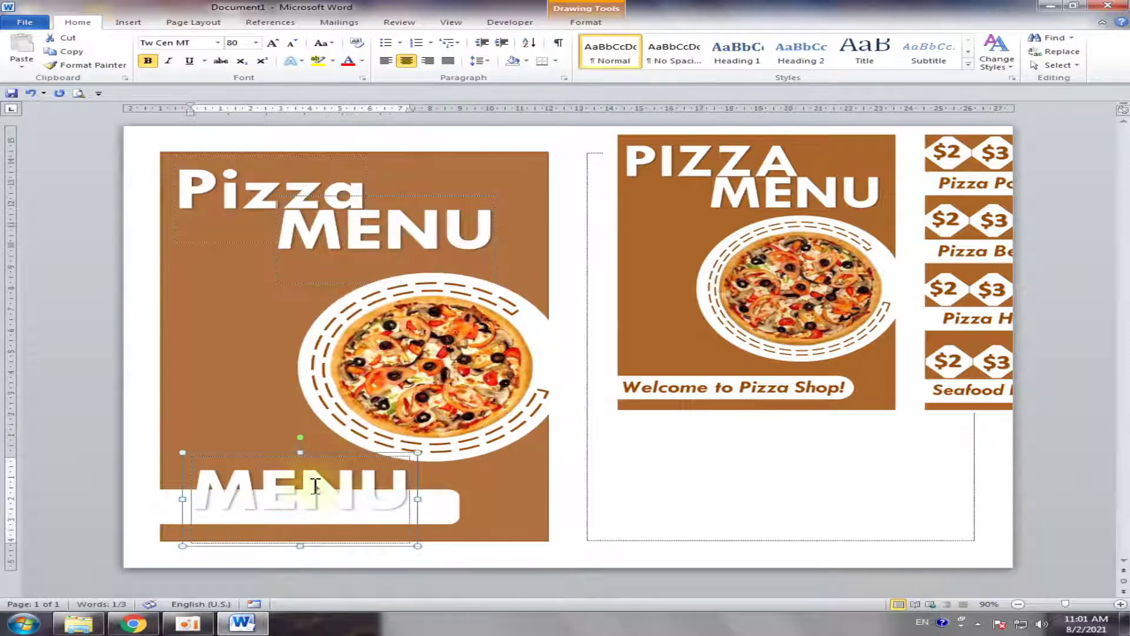
Make the copied MENU text 26 pt orange and place it on the white bar.
drag(412, 495, 192, 494)
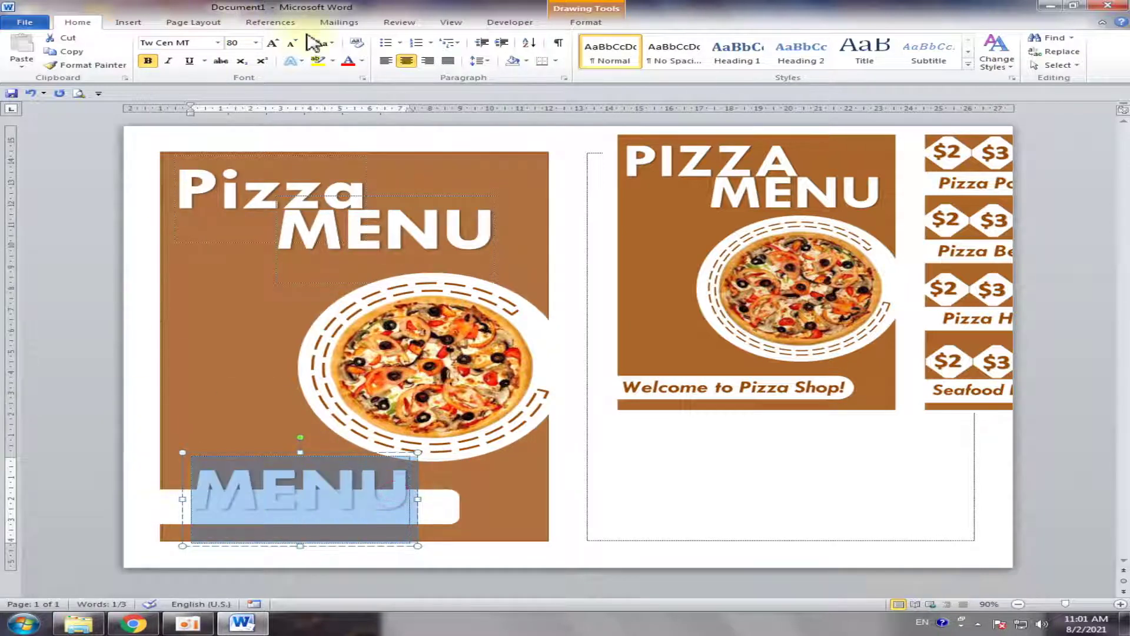
click(255, 42)
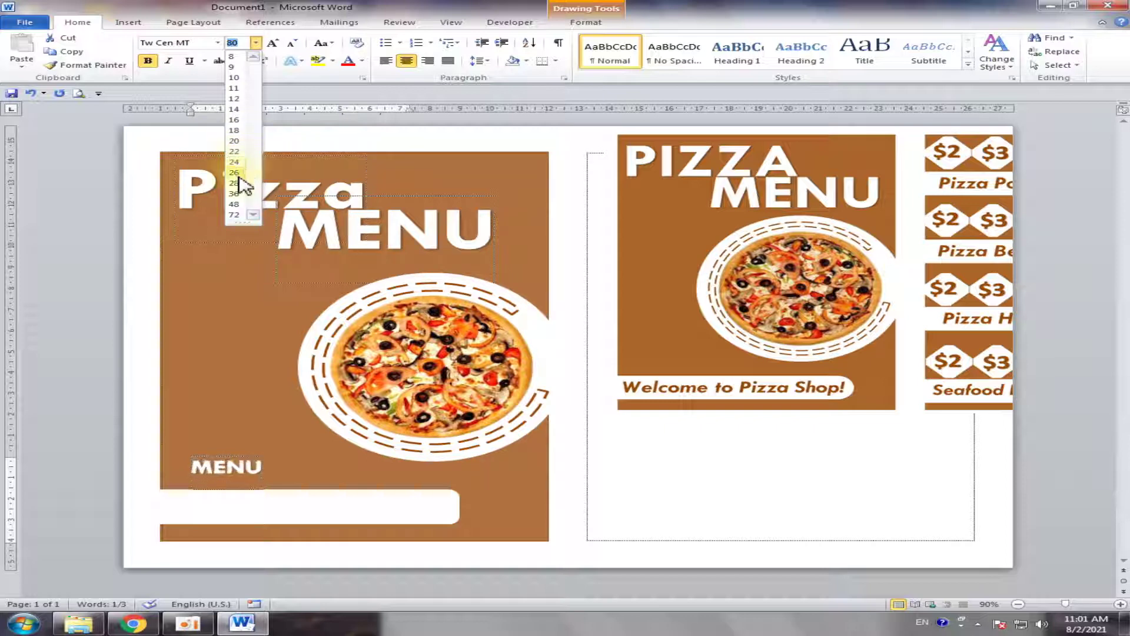
click(239, 173)
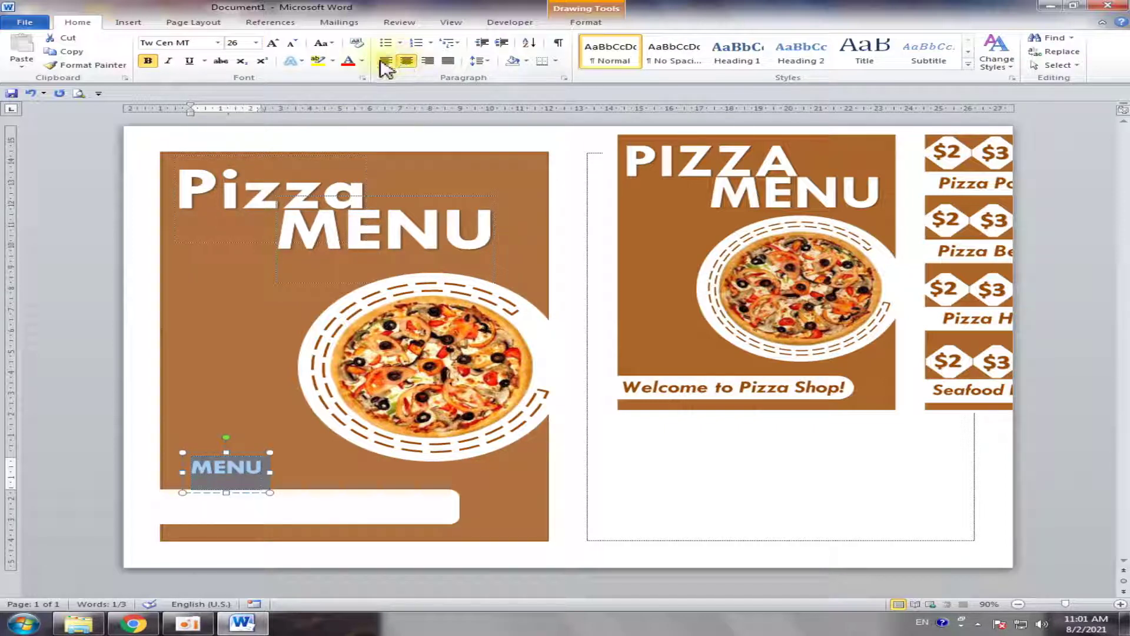
click(363, 61)
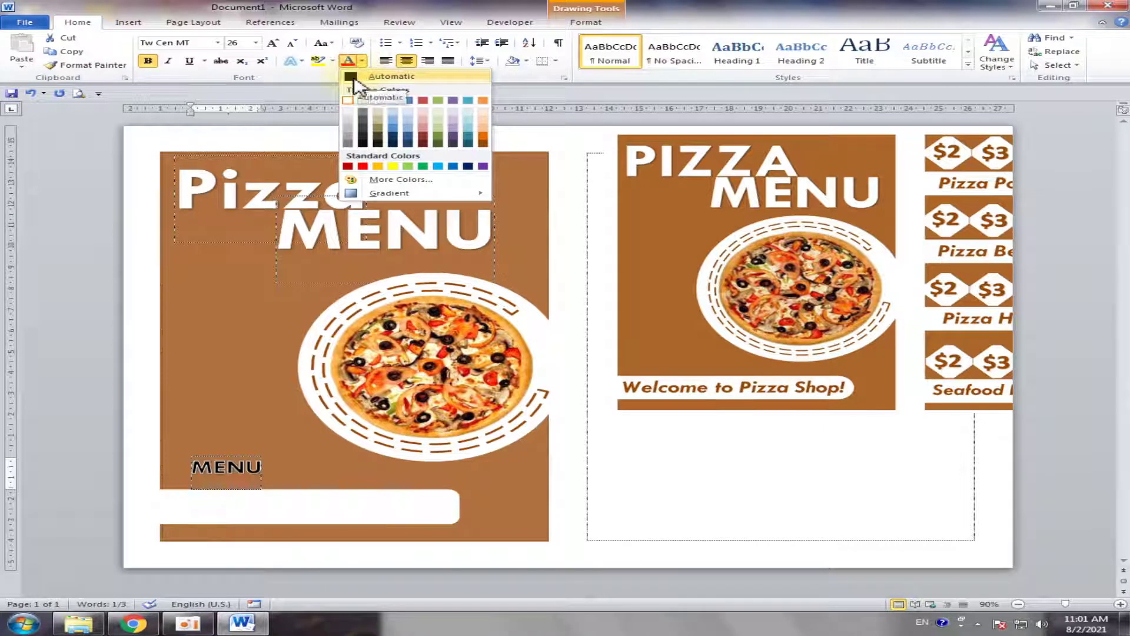
click(355, 79)
click(363, 61)
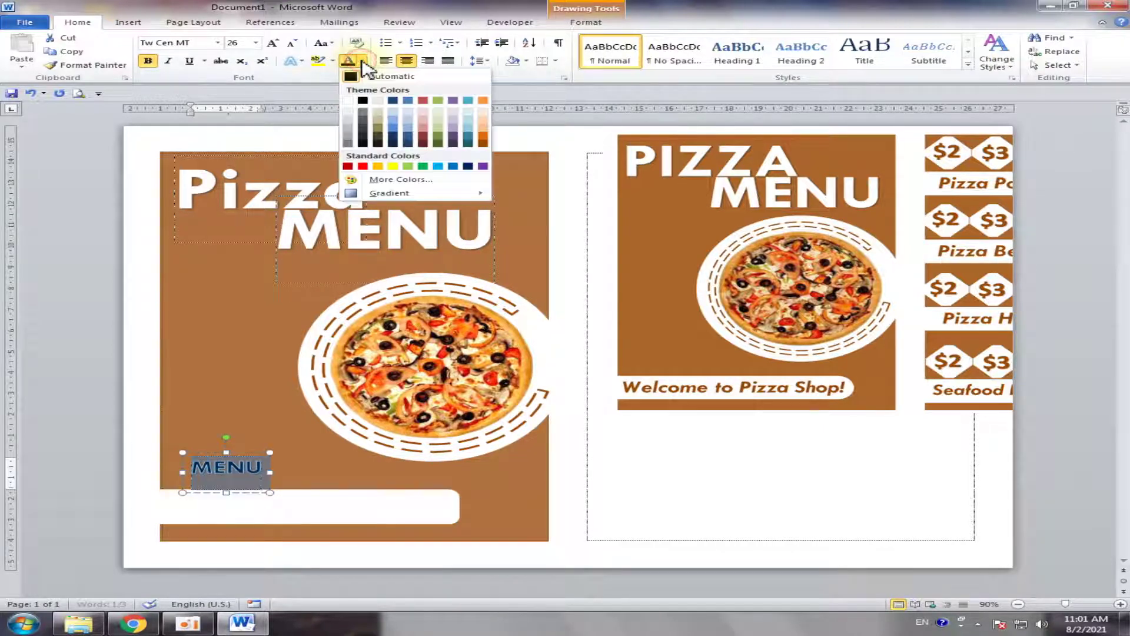
click(483, 140)
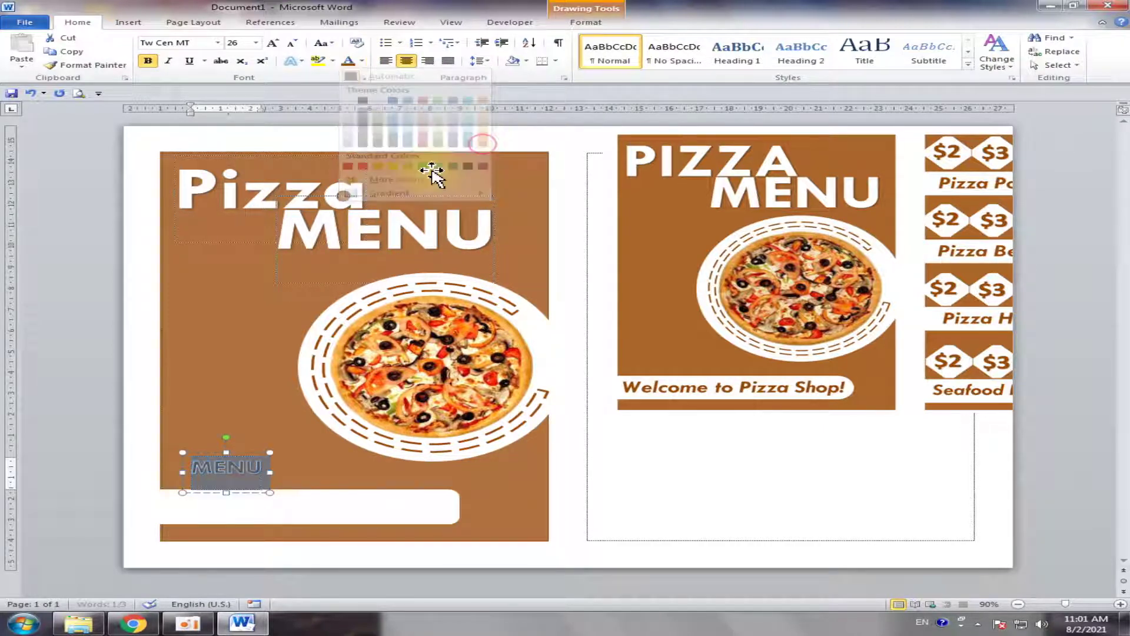
drag(271, 465, 270, 498)
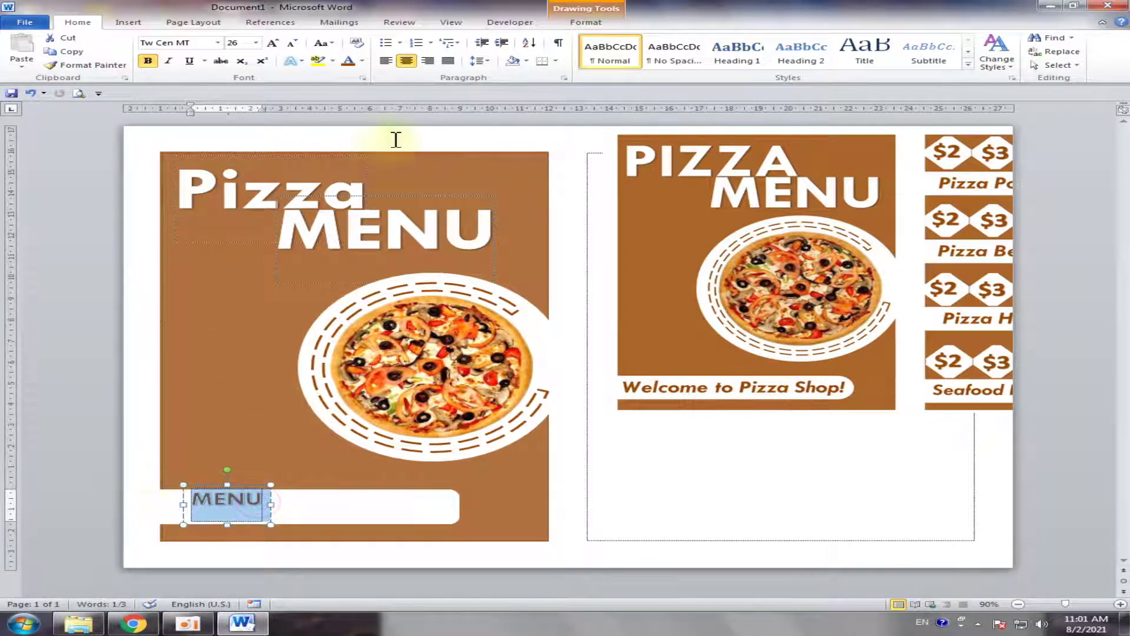
Give the MENU lettering a dark orange text fill and no outline.
click(587, 24)
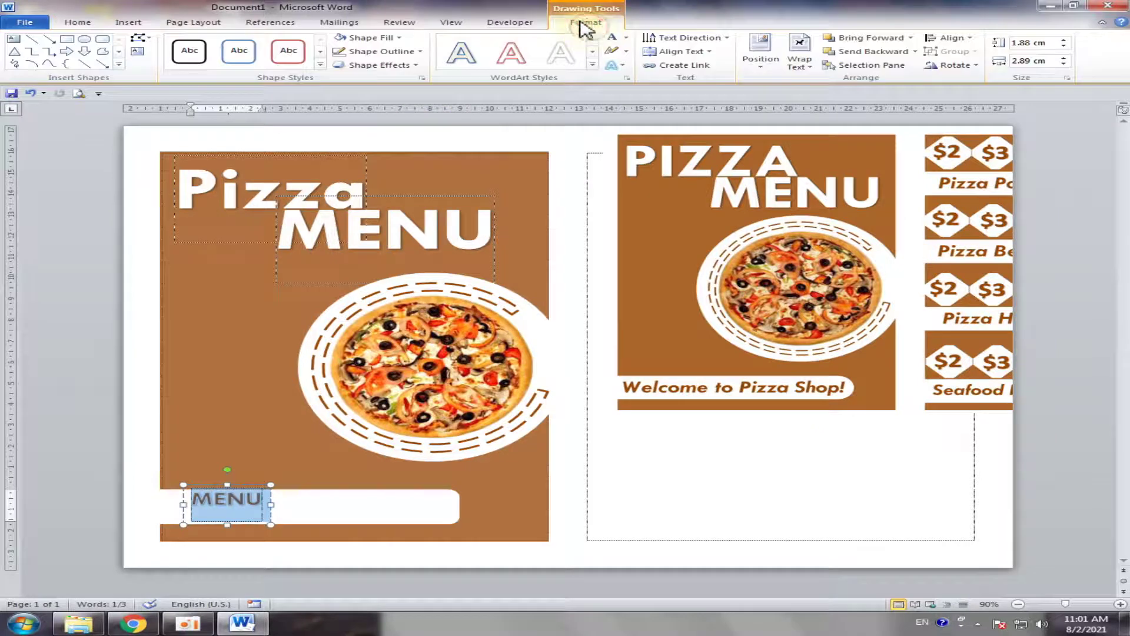
click(627, 37)
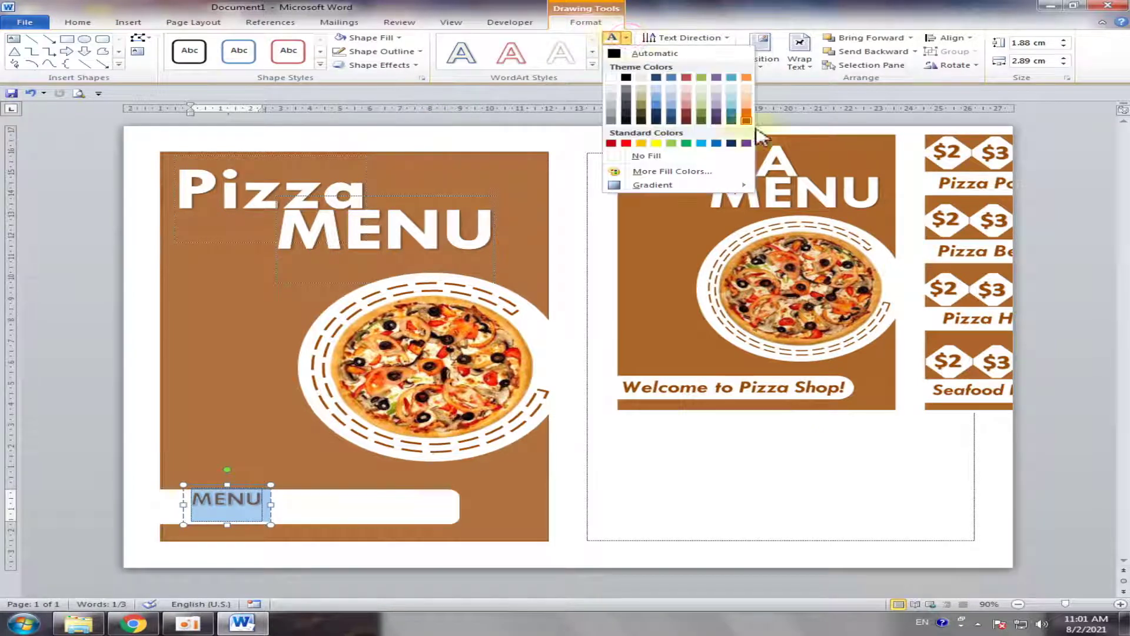
click(747, 118)
click(627, 52)
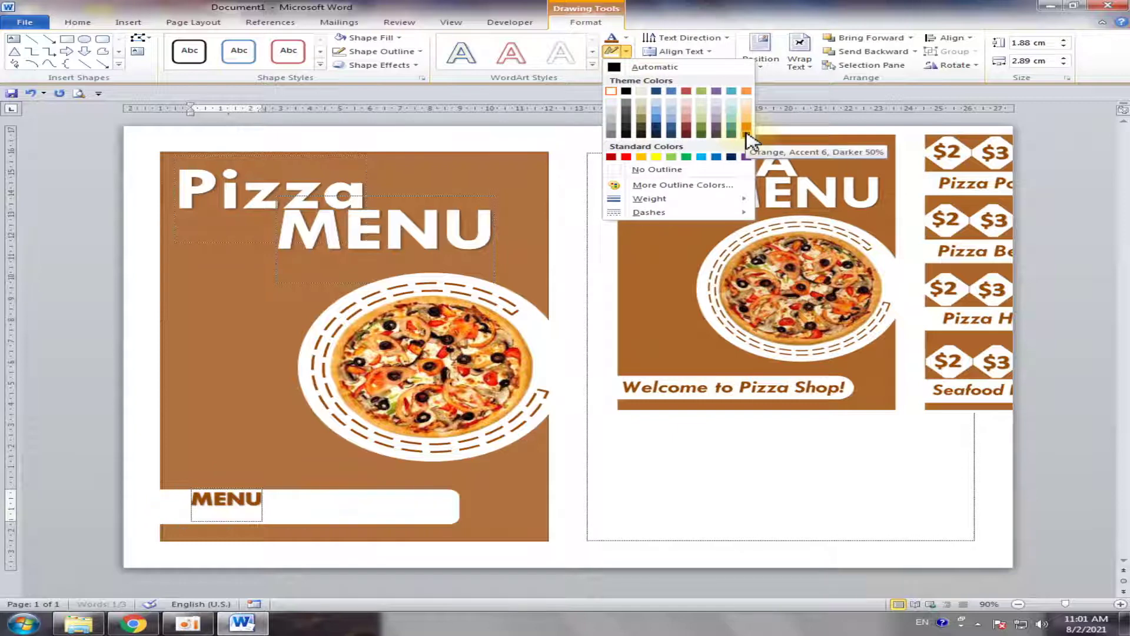
click(671, 170)
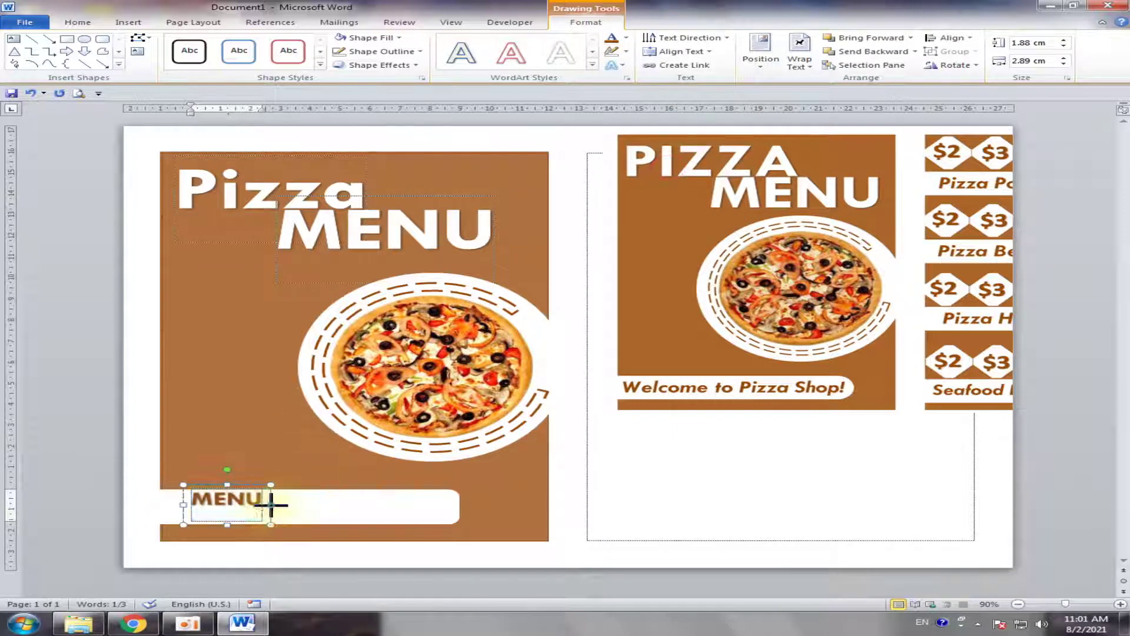
Widen the MENU box to span the white bar (10.28 cm) and zoom to 120%.
drag(271, 505, 460, 507)
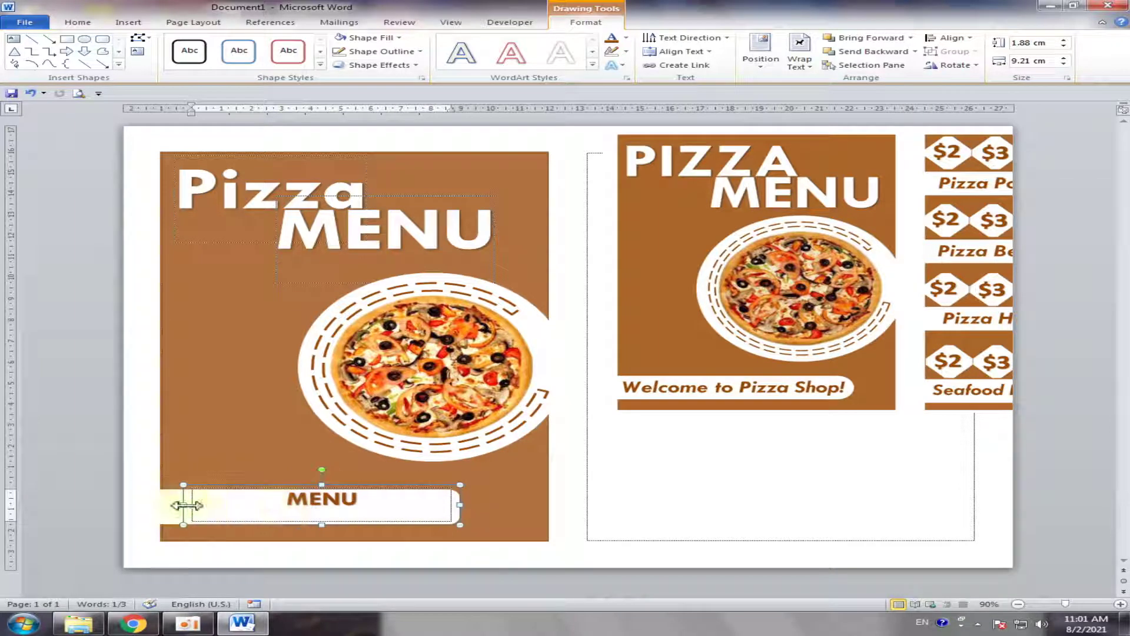
drag(183, 505, 153, 506)
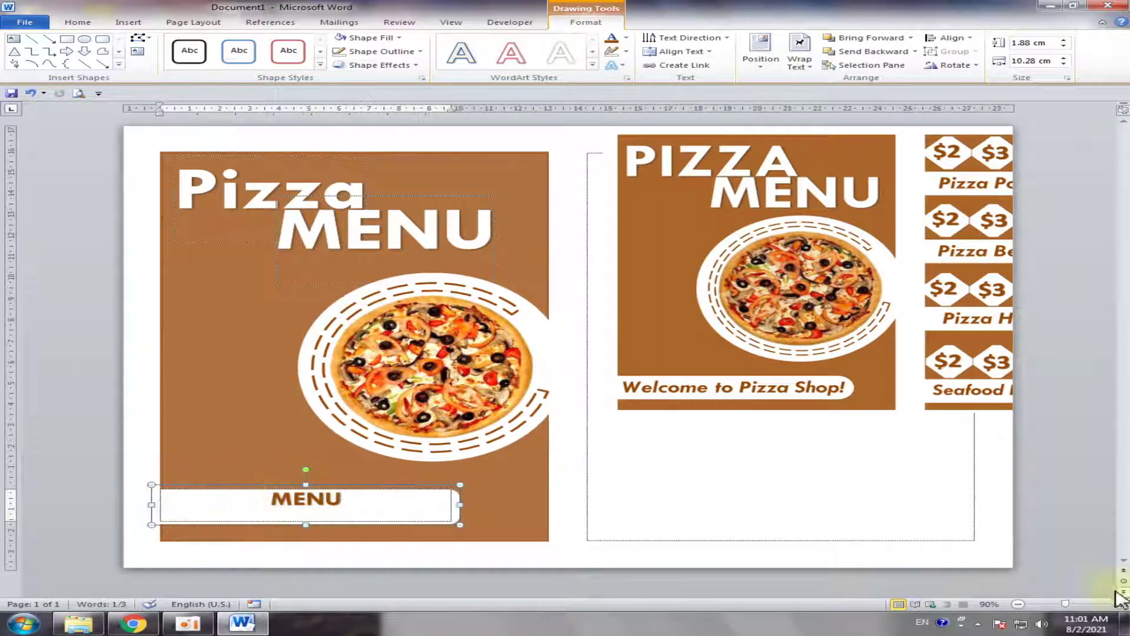
click(1120, 604)
click(1120, 604)
click(1120, 604)
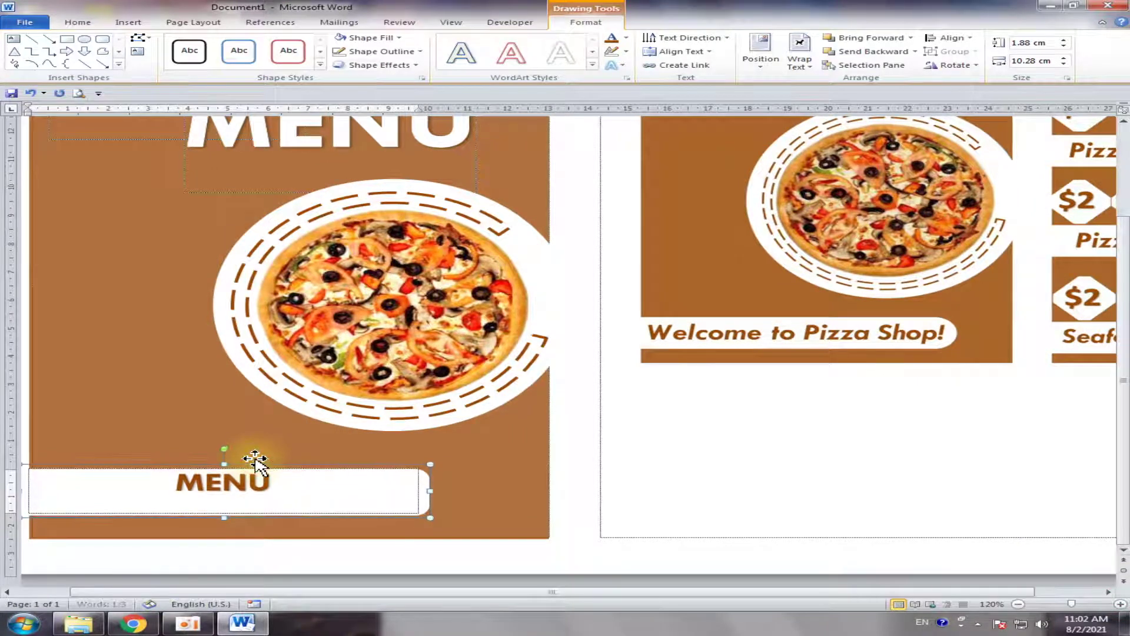
Nudge the box down, shorten it and replace MENU with 'Wecome to Pizza Shop!'.
key(Down)
key(Down)
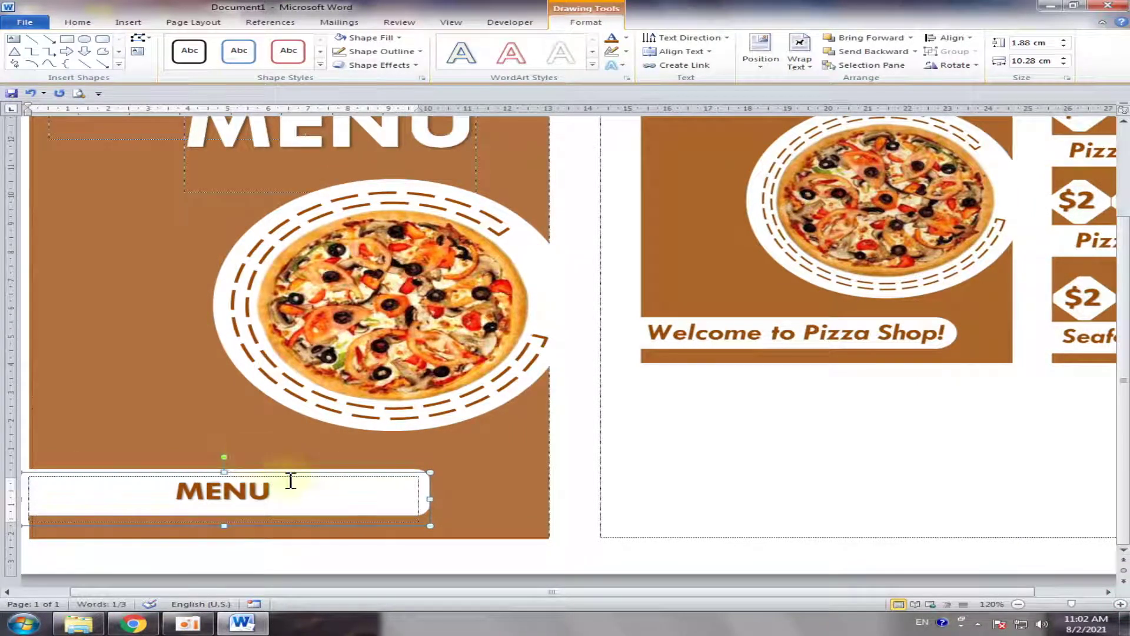
mouse_move(220, 524)
mouse_down()
mouse_move(223, 514)
mouse_move(122, 489)
mouse_up()
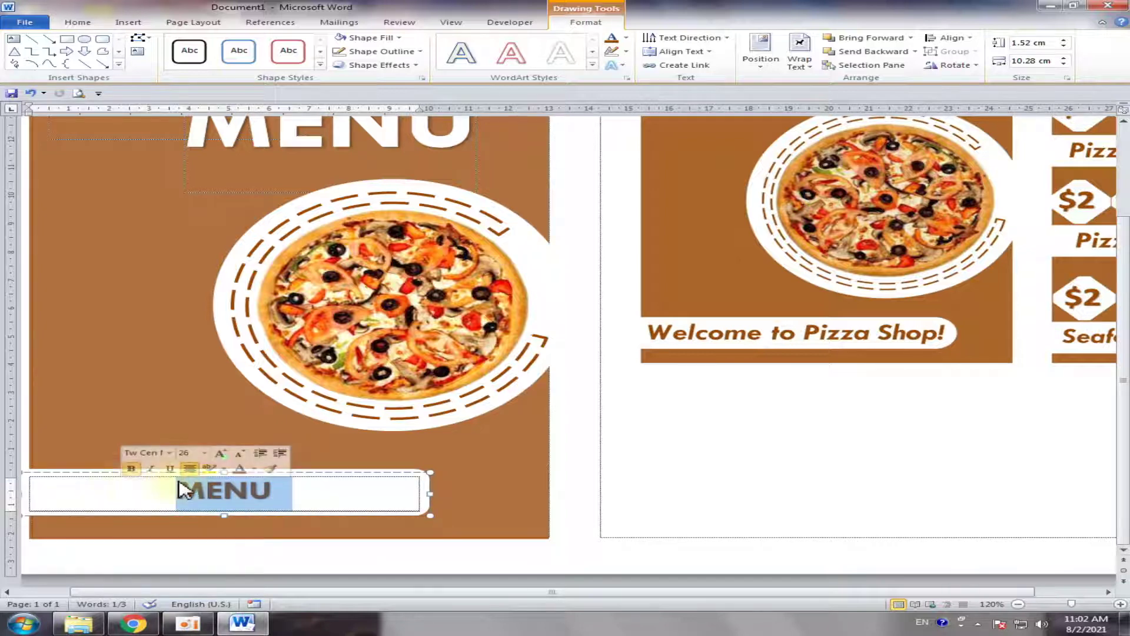
text(wE)
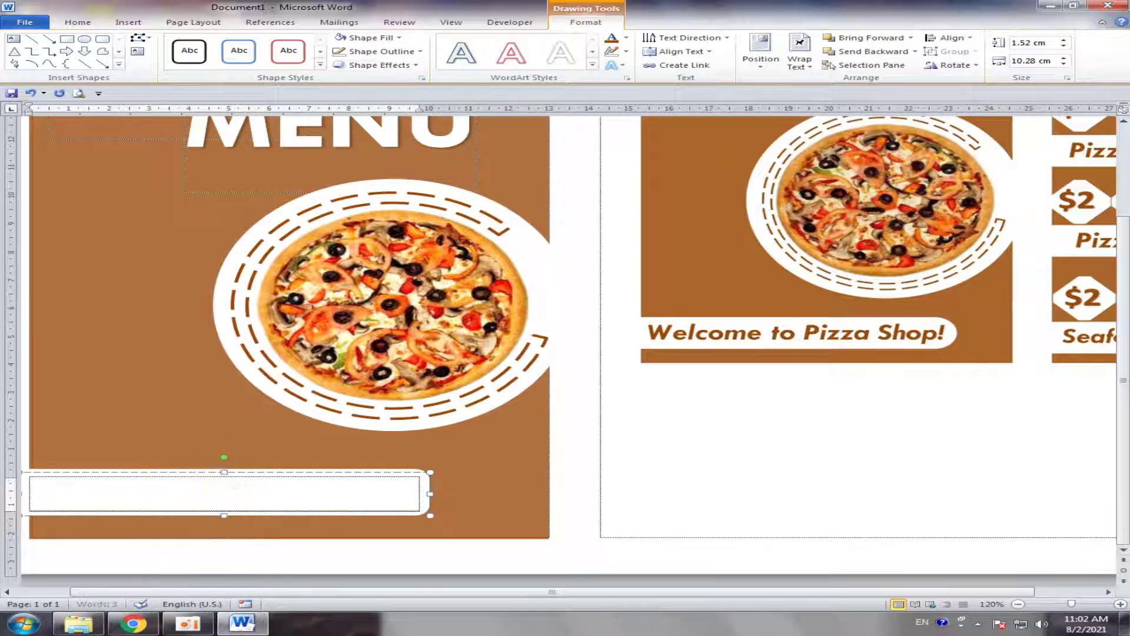
text(e)
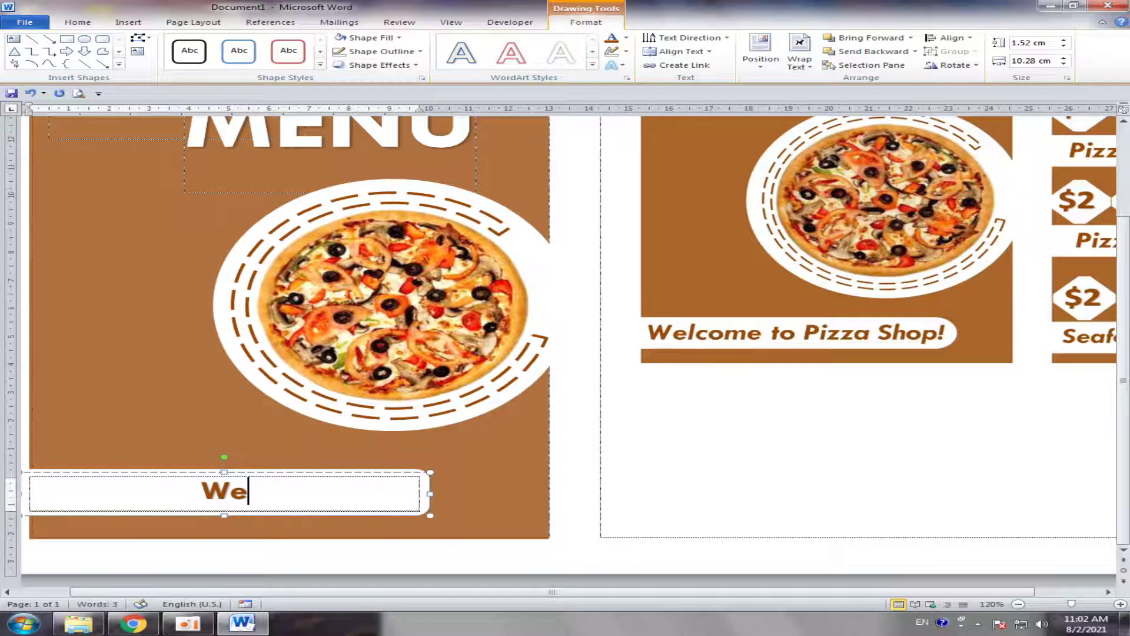
text(come t)
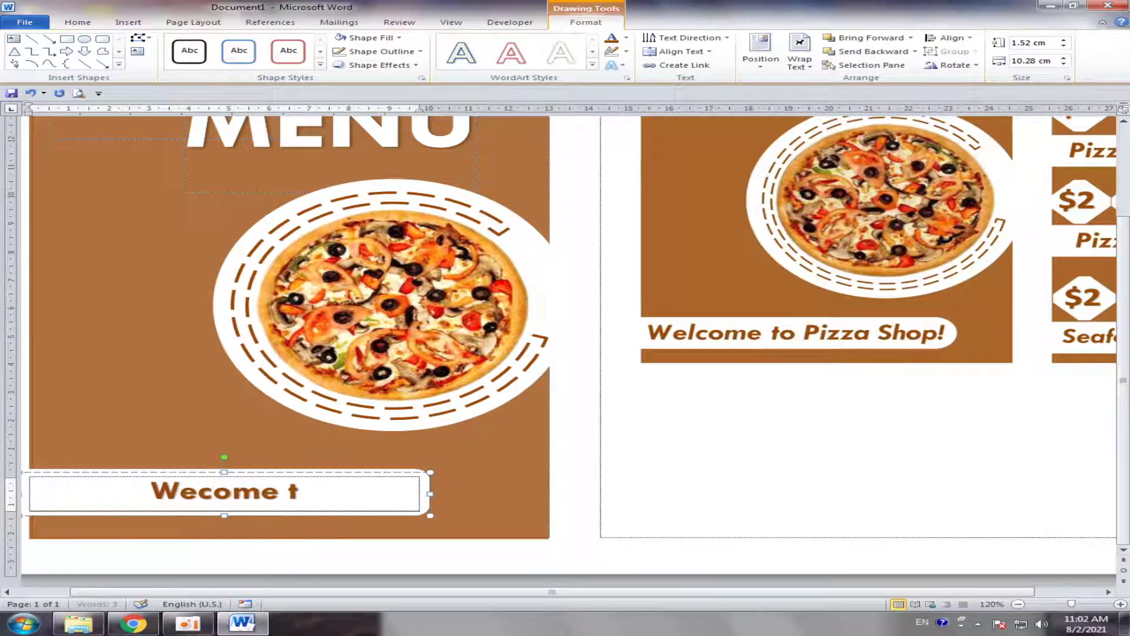
text(o)
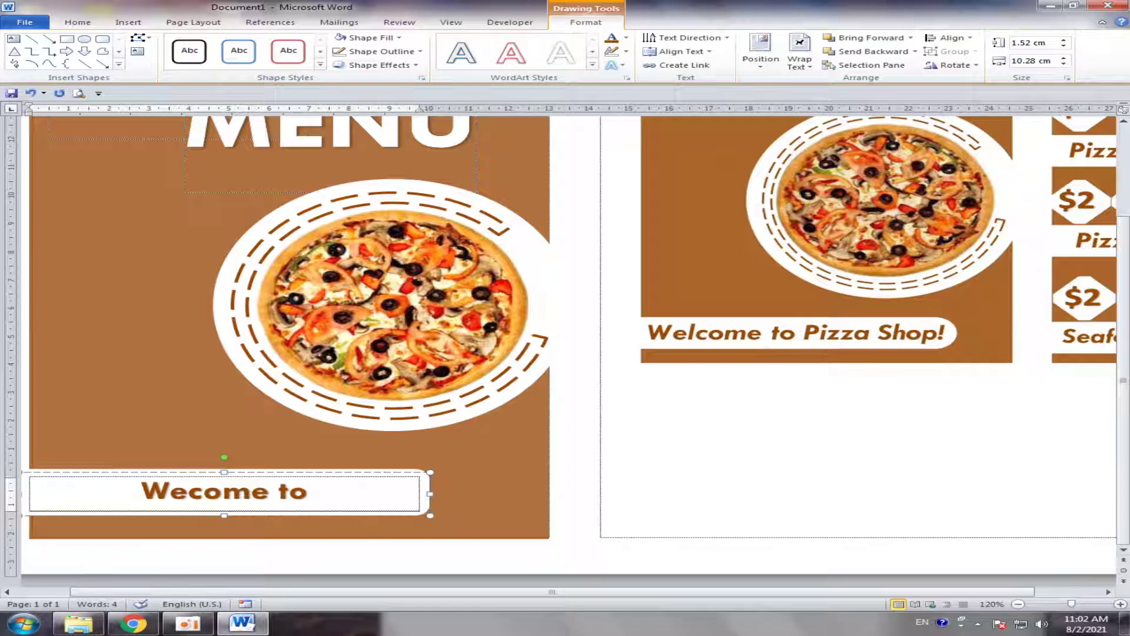
text( Piz)
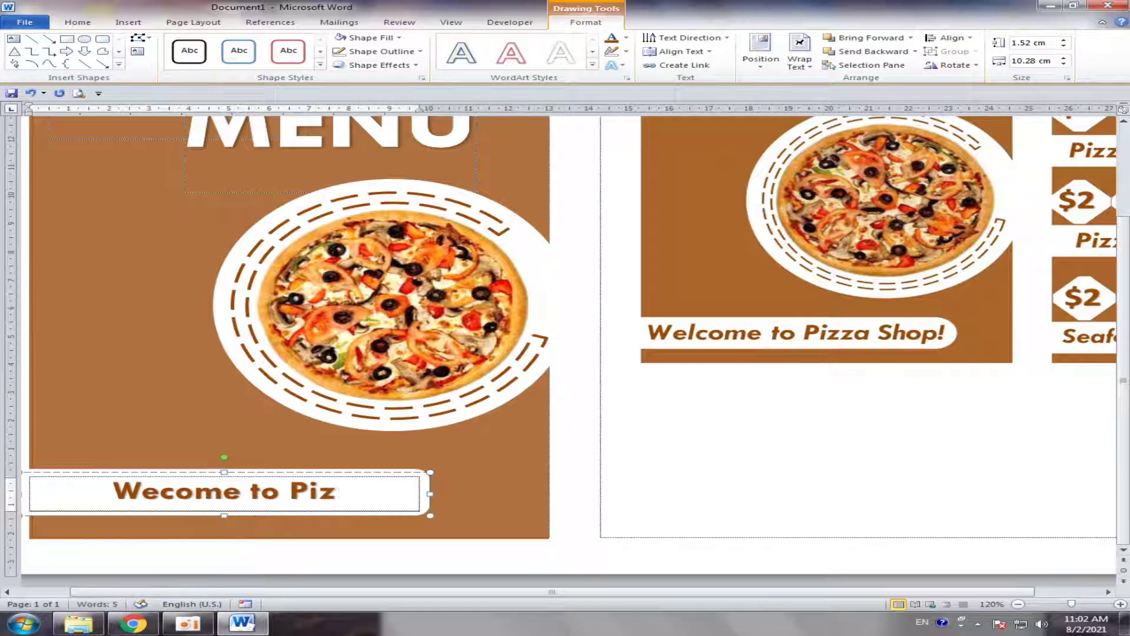
text(za S)
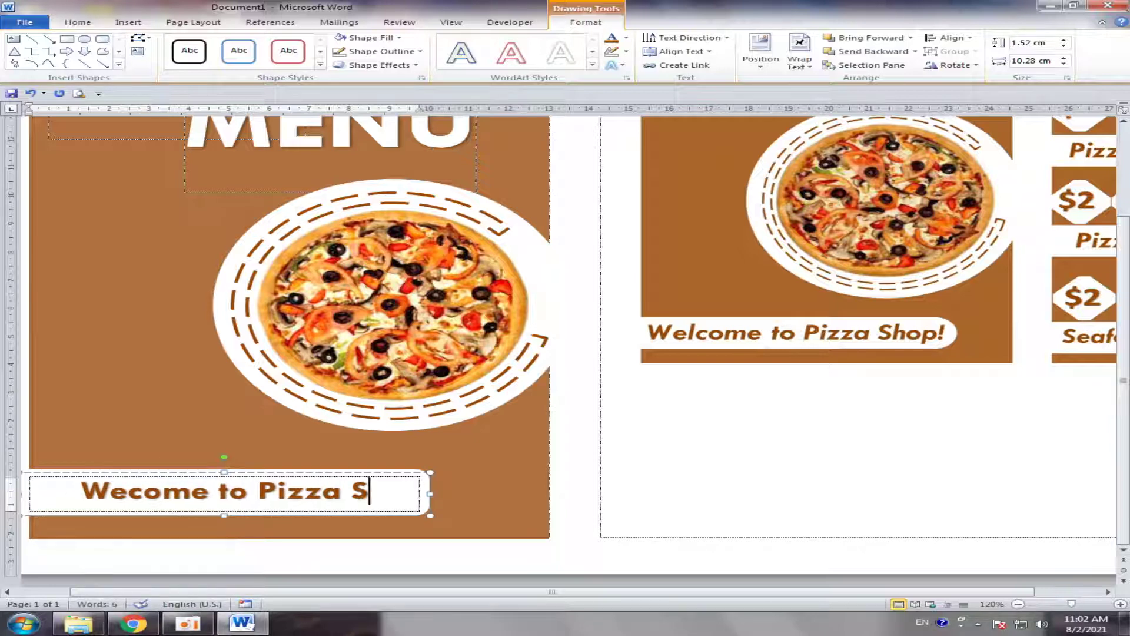
text(hop)
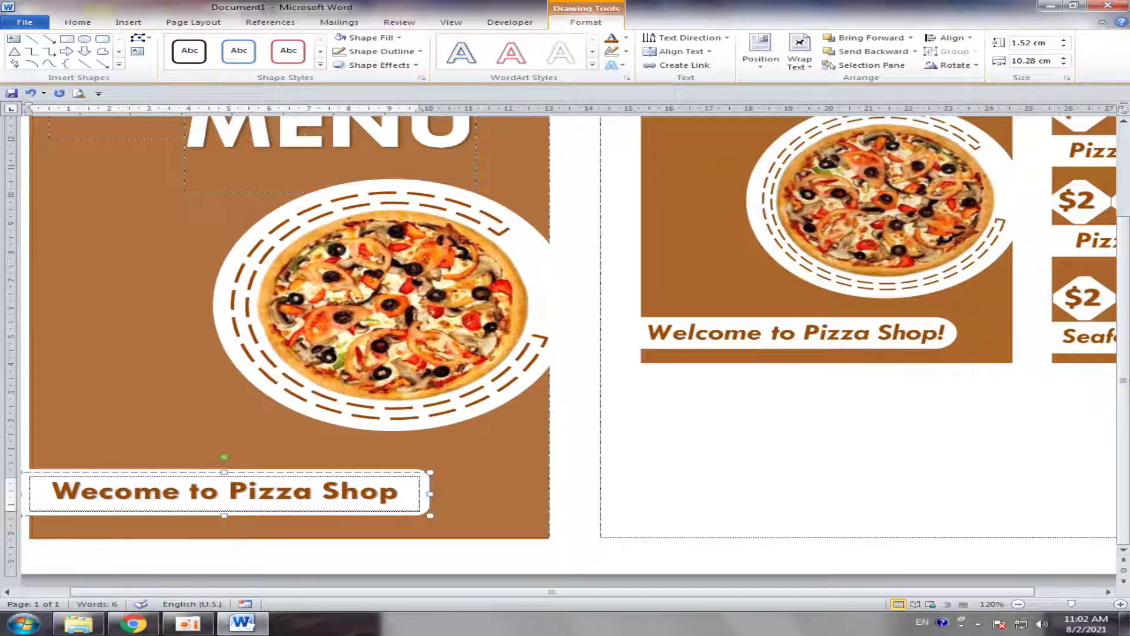
text(!)
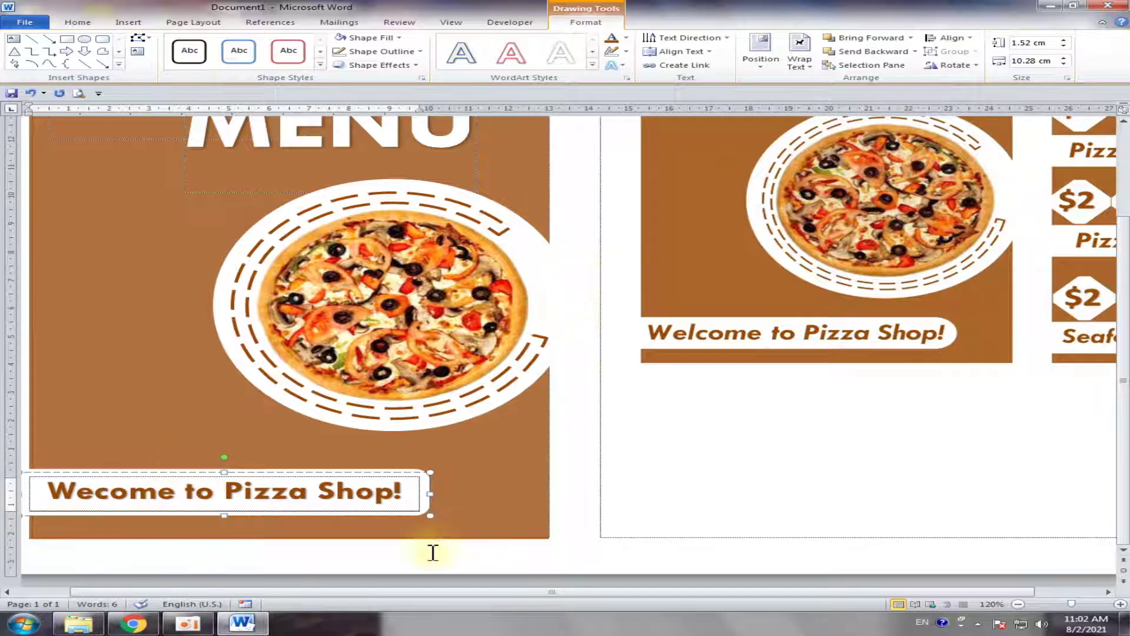
click(433, 553)
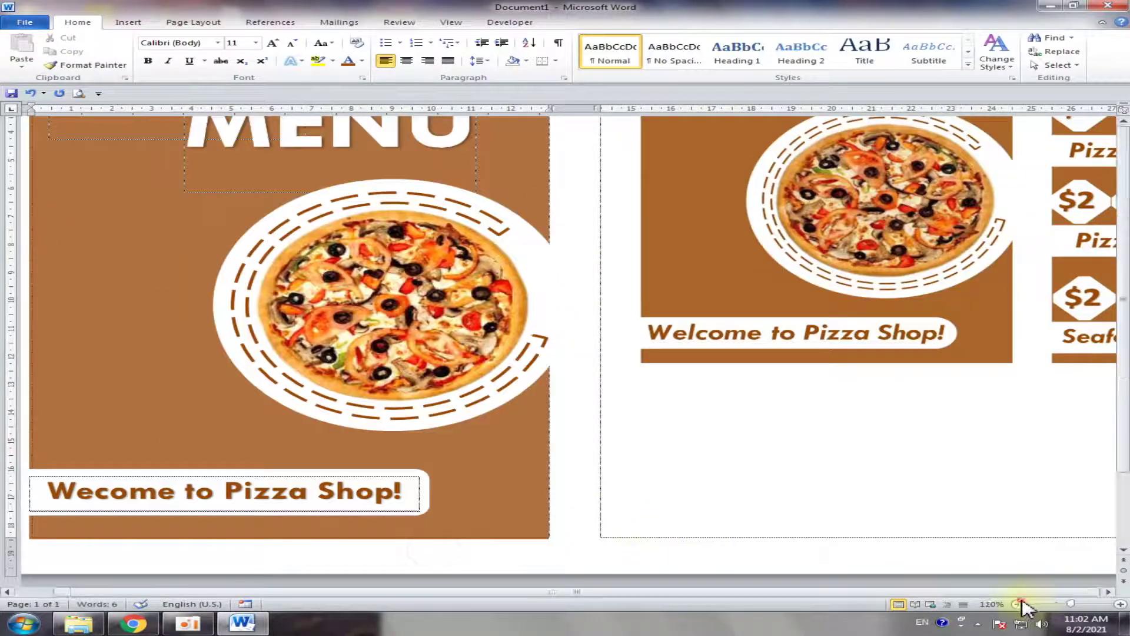
Zoom out to 70% and drag the reference menu picture lower and left on the right page.
click(1018, 604)
click(1018, 604)
click(1018, 604)
click(1018, 604)
click(1018, 604)
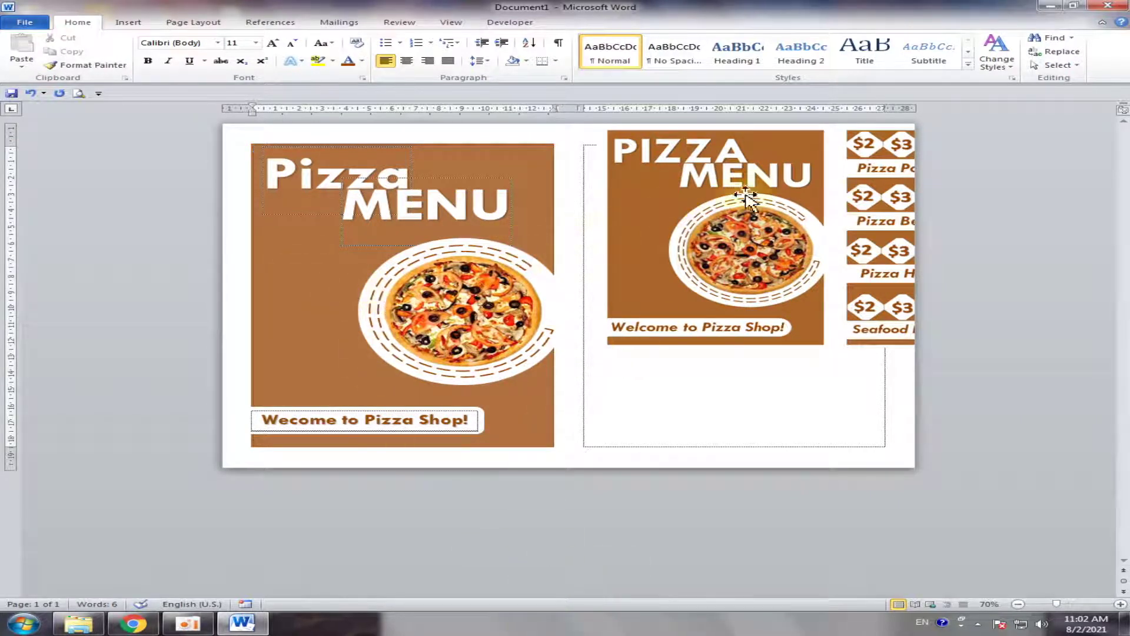
mouse_move(783, 226)
mouse_down()
mouse_move(771, 304)
mouse_move(736, 297)
mouse_up()
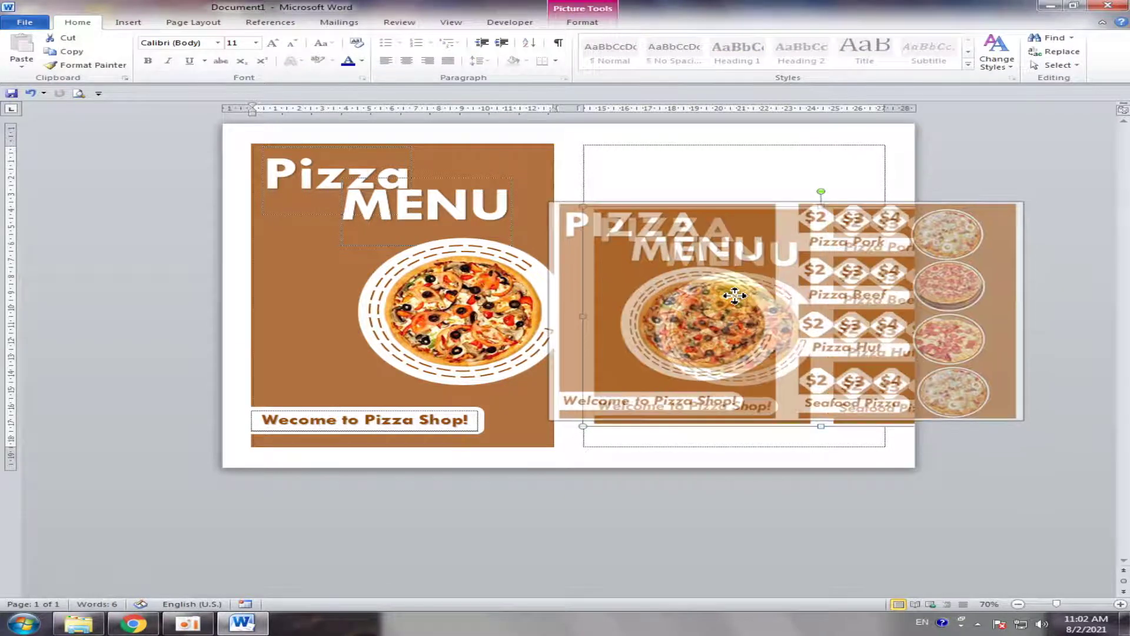
Crop the reference picture's left part away, leaving only the price list.
click(596, 25)
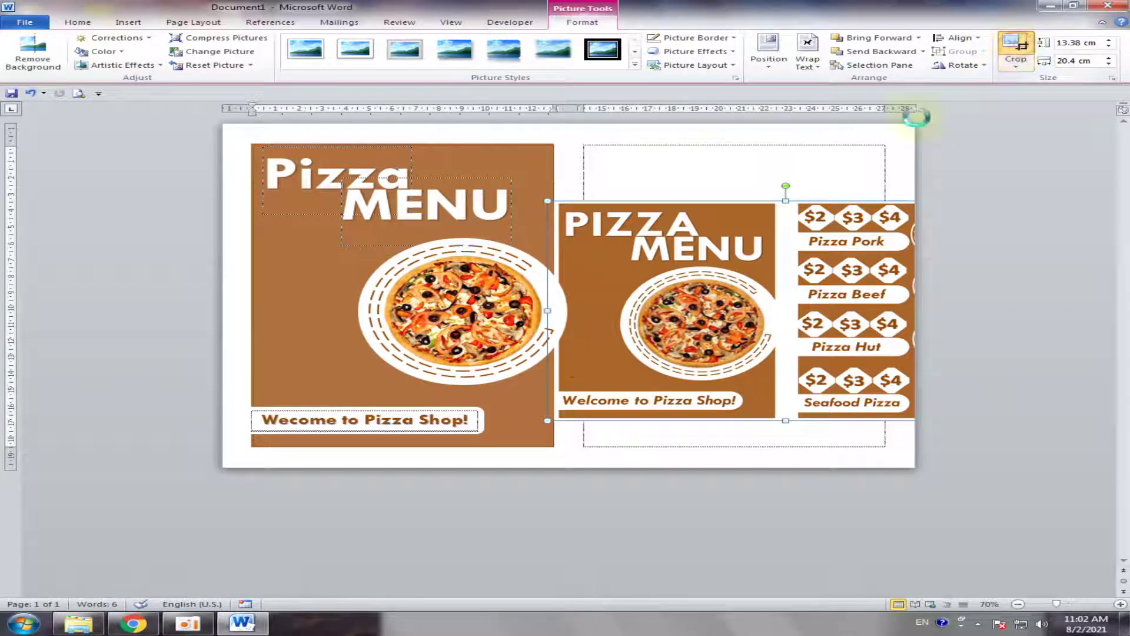
drag(547, 309, 791, 310)
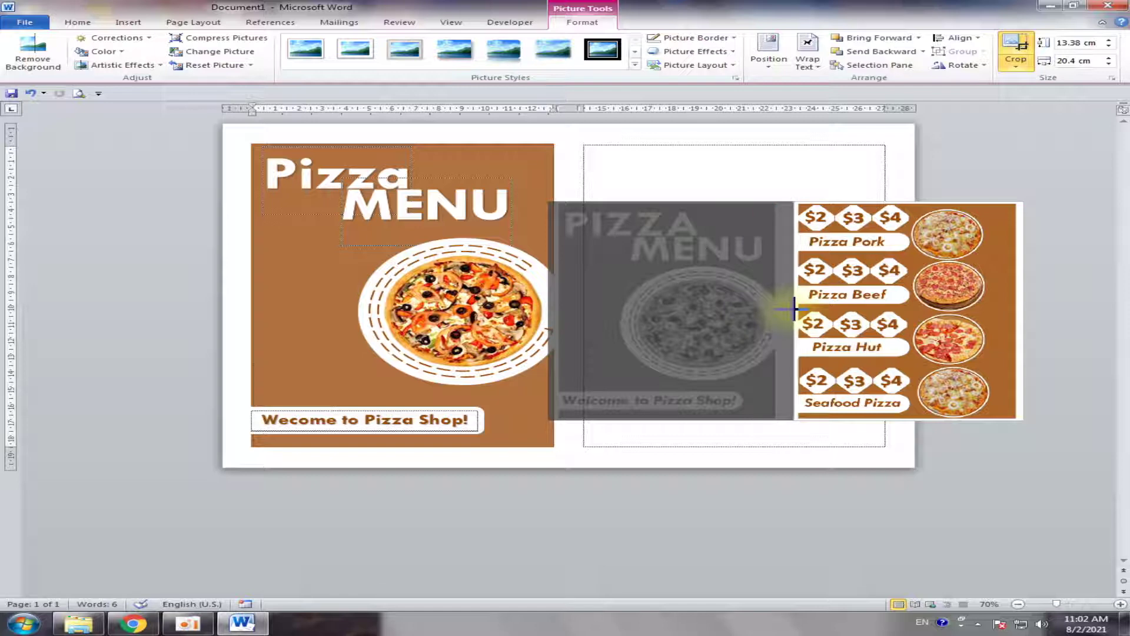
click(1016, 50)
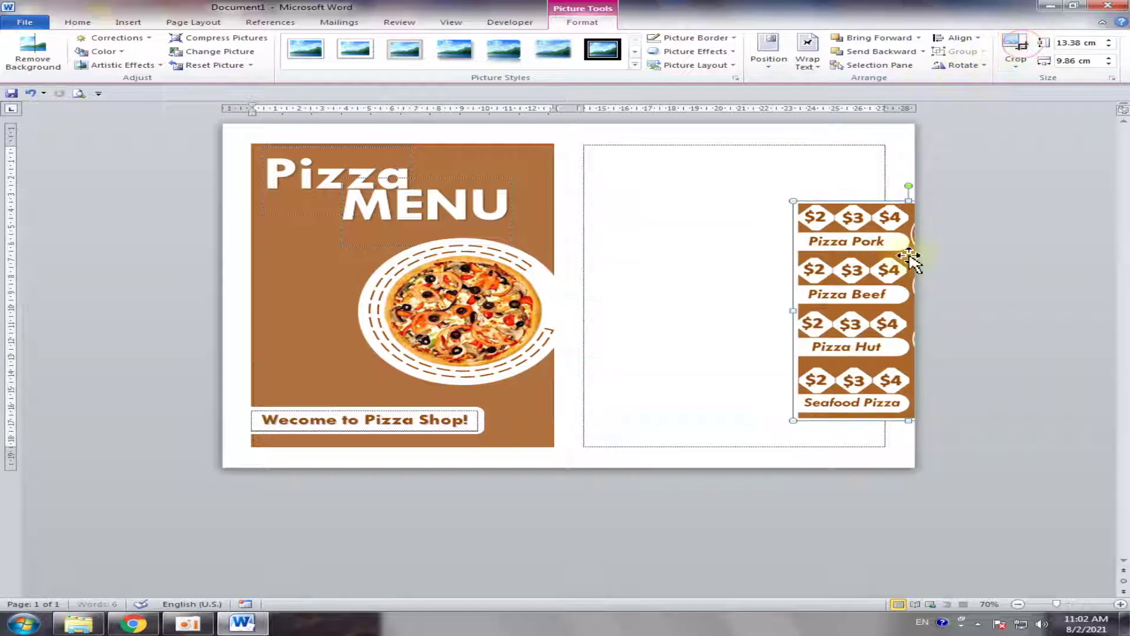
Drag the cropped 13.38 × 9.86 cm price-list picture onto the left cover panel.
drag(909, 255, 705, 269)
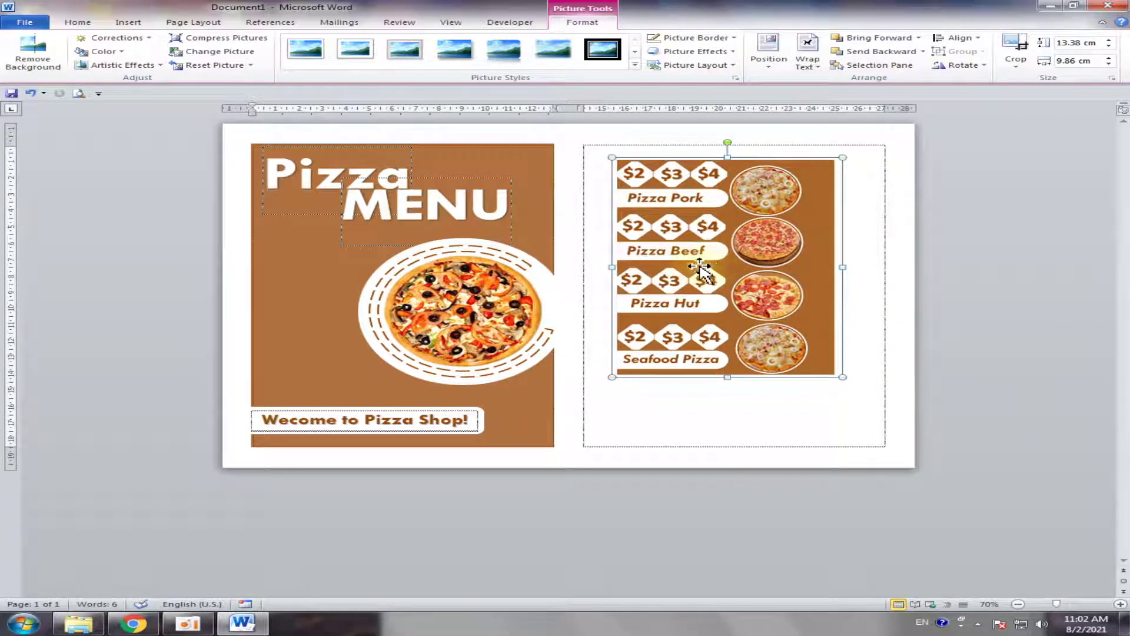
drag(764, 282, 179, 321)
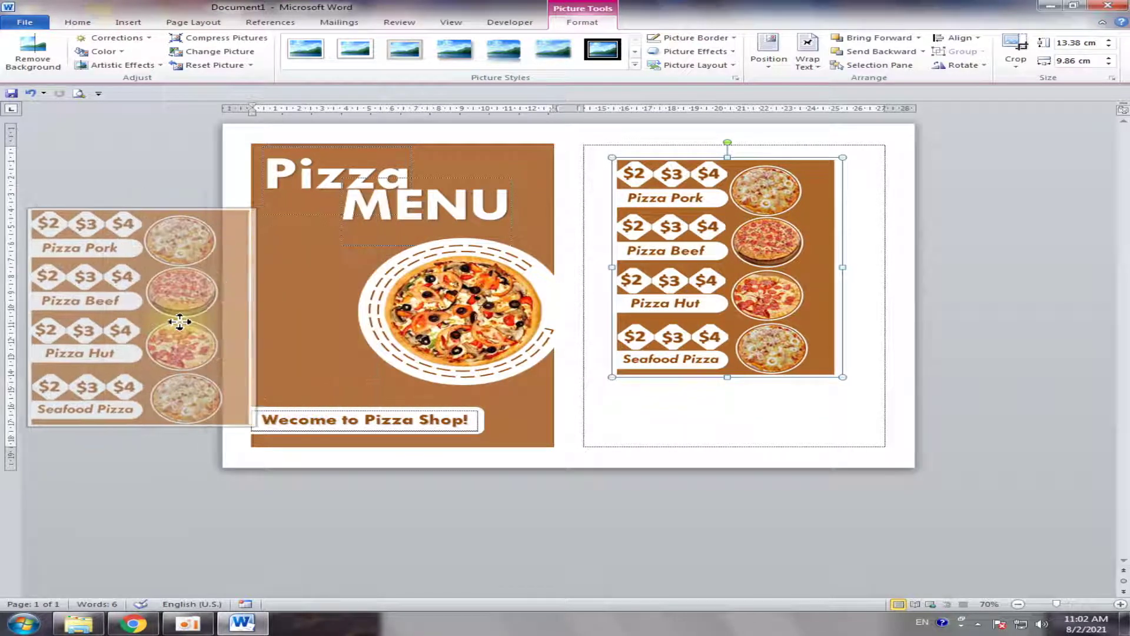
drag(179, 321, 430, 298)
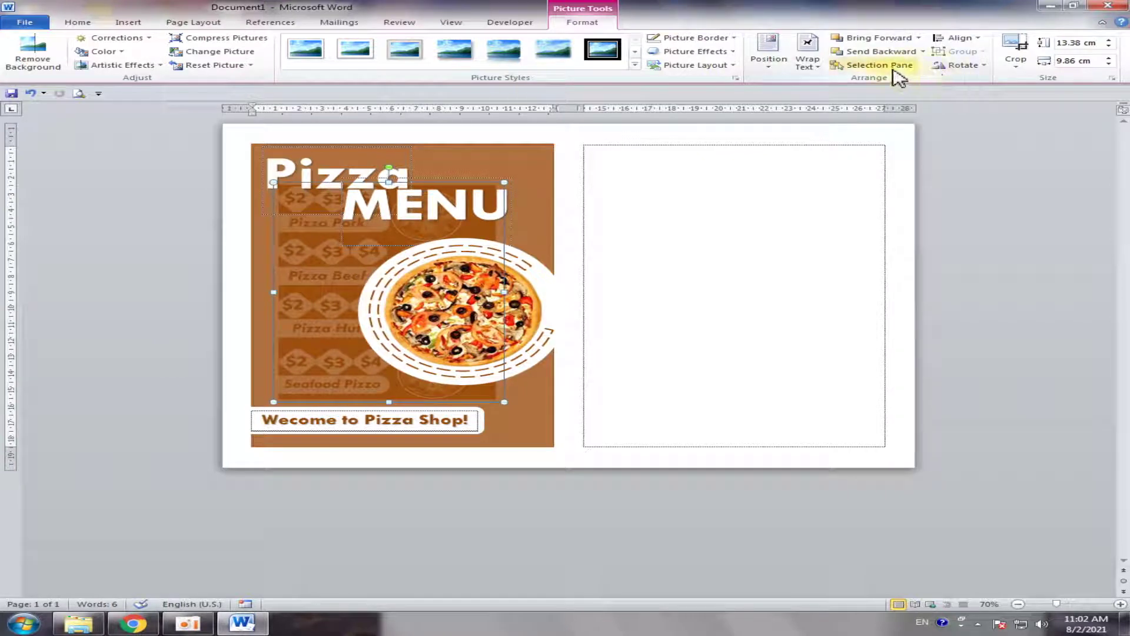
Set the price-list picture to In Front of Text and move it into the right box.
click(811, 64)
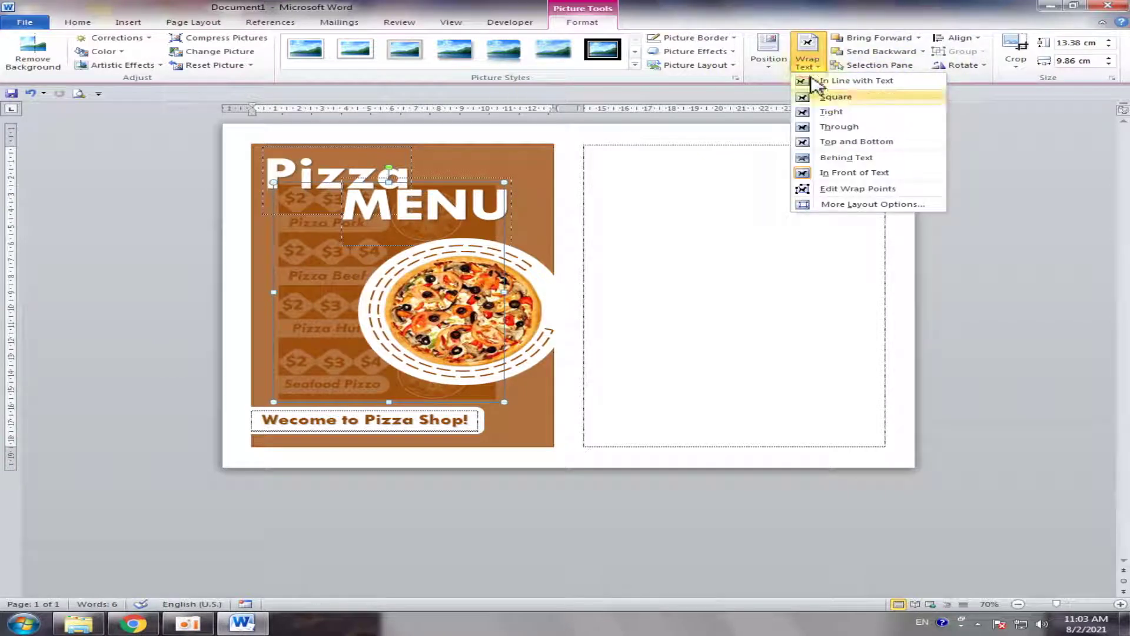
click(857, 174)
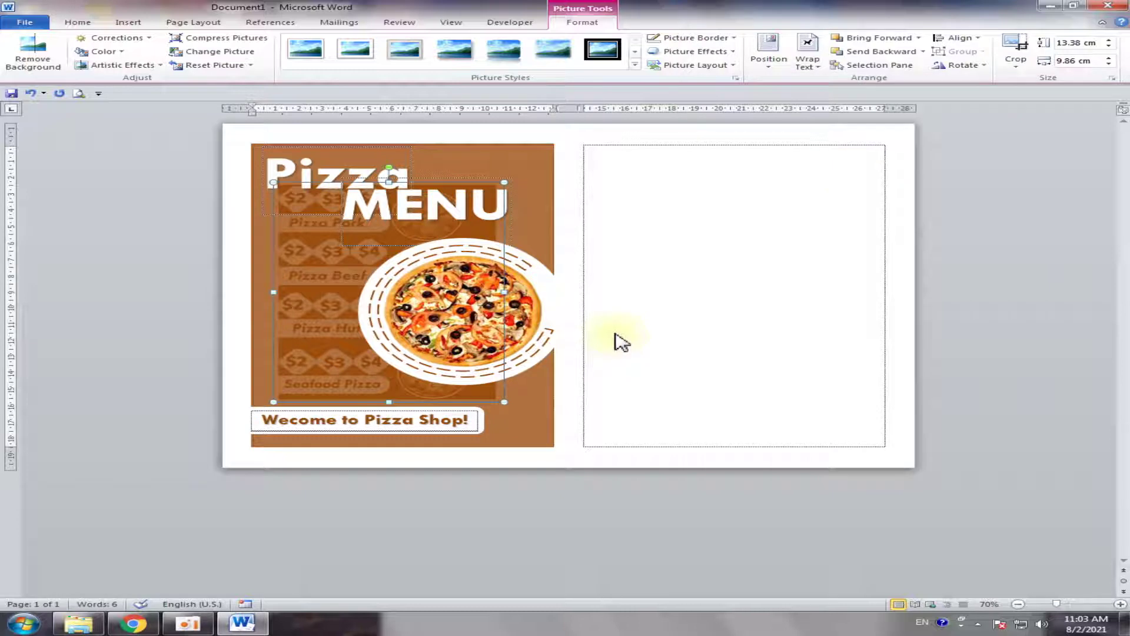
drag(615, 337, 612, 328)
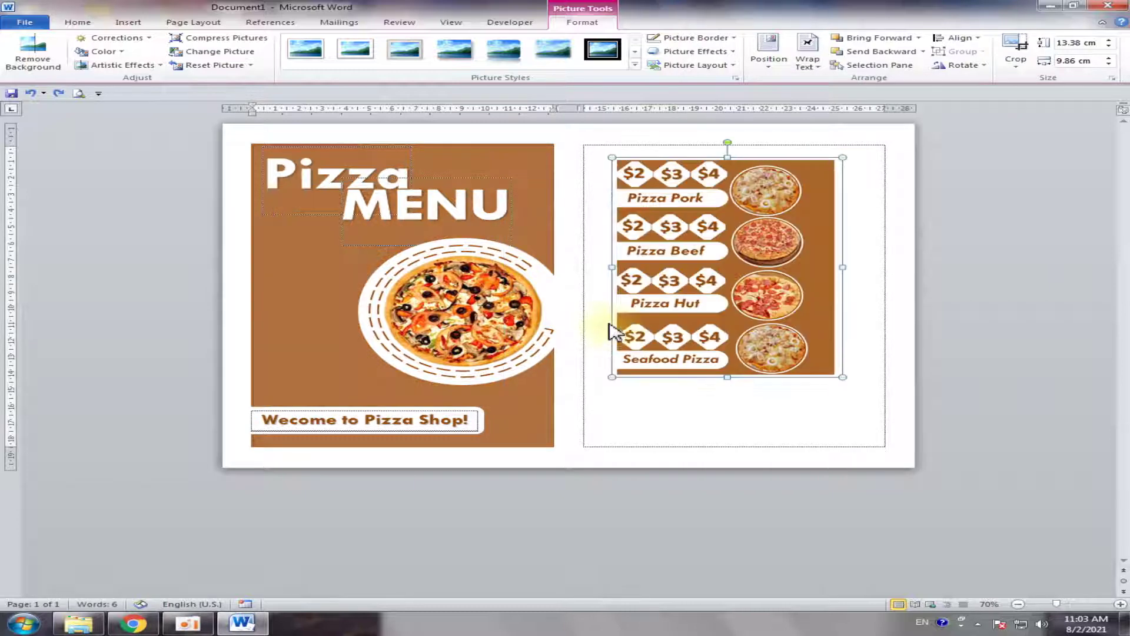
drag(669, 288, 957, 234)
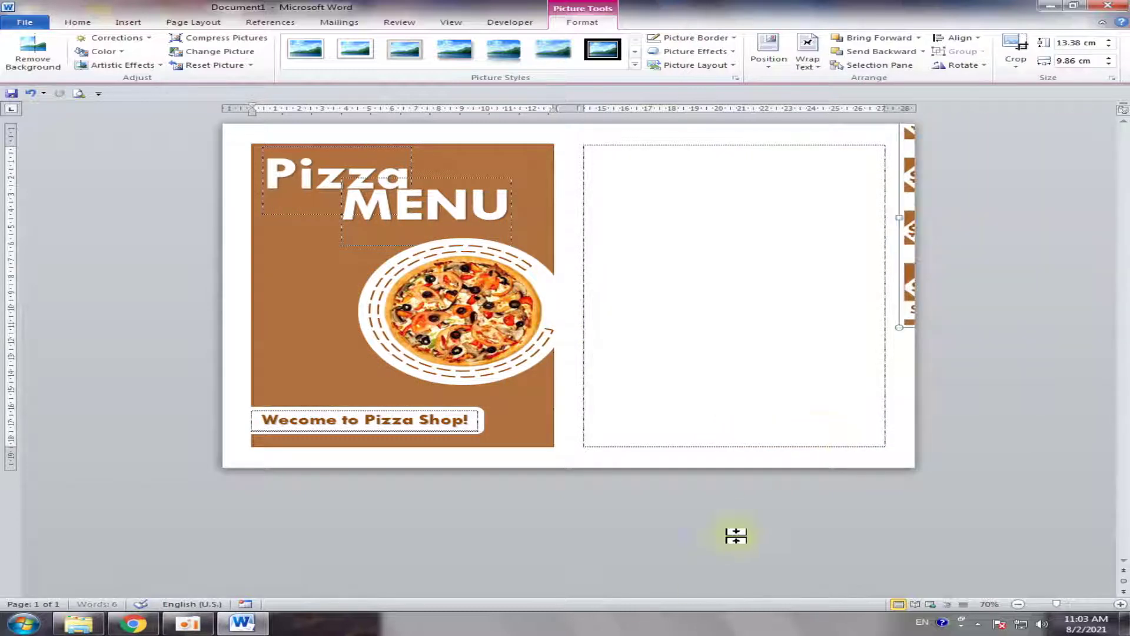
drag(903, 286, 686, 368)
Resize the price-list picture to 14.2 × 10.46 cm and place it at the top of the right box.
drag(678, 425, 604, 438)
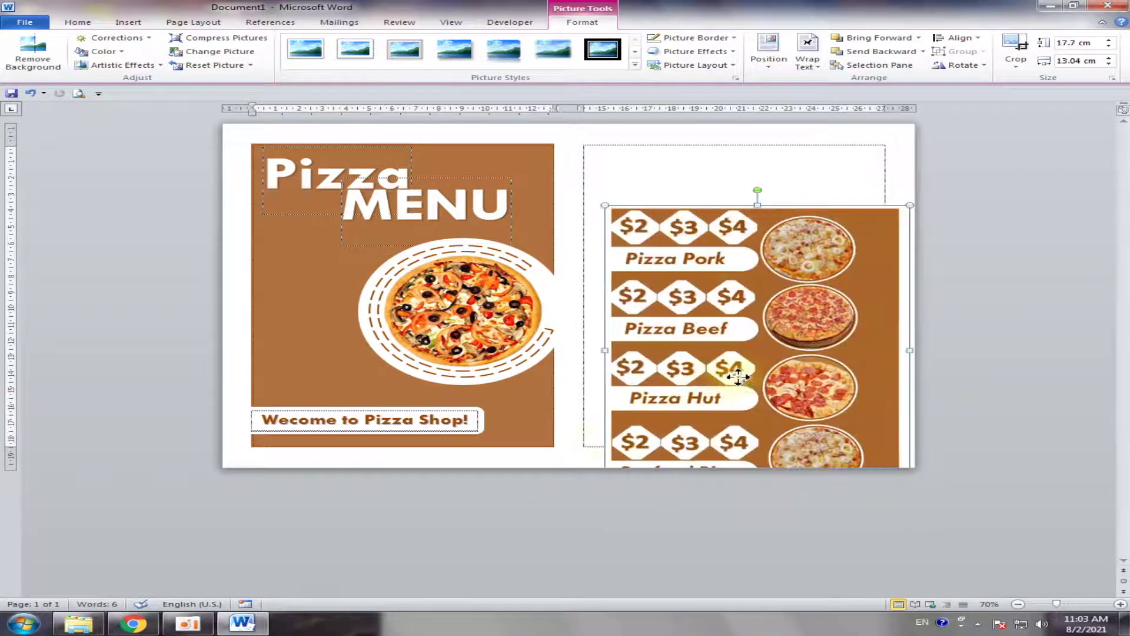
mouse_move(732, 369)
mouse_down()
mouse_move(419, 431)
mouse_move(344, 429)
mouse_move(596, 331)
mouse_move(572, 451)
mouse_move(824, 377)
mouse_up()
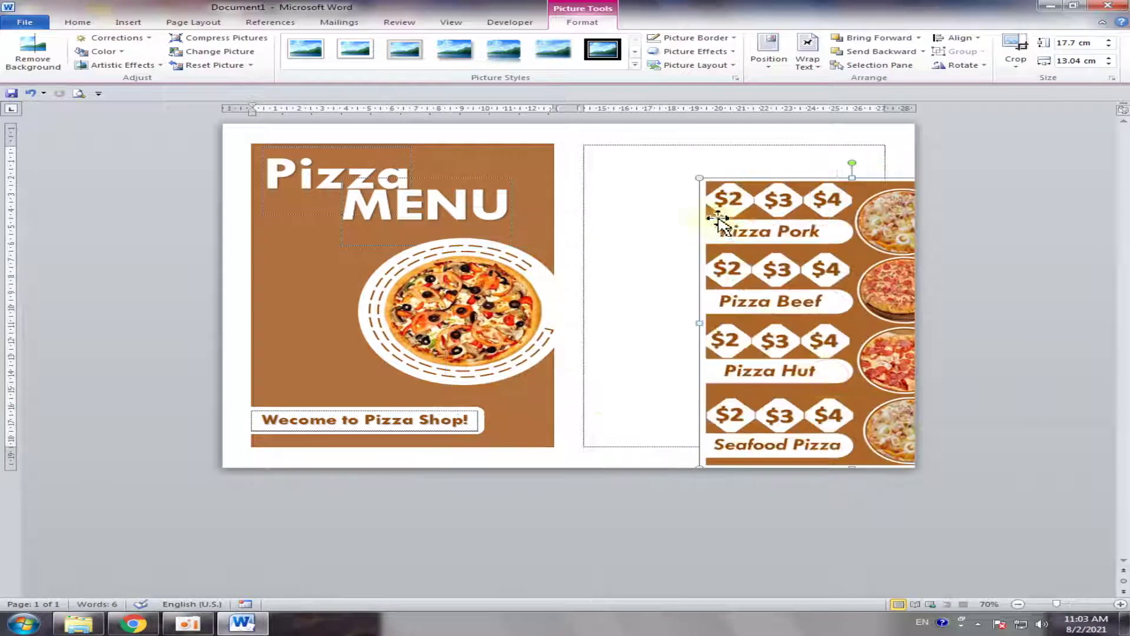
drag(695, 175, 760, 236)
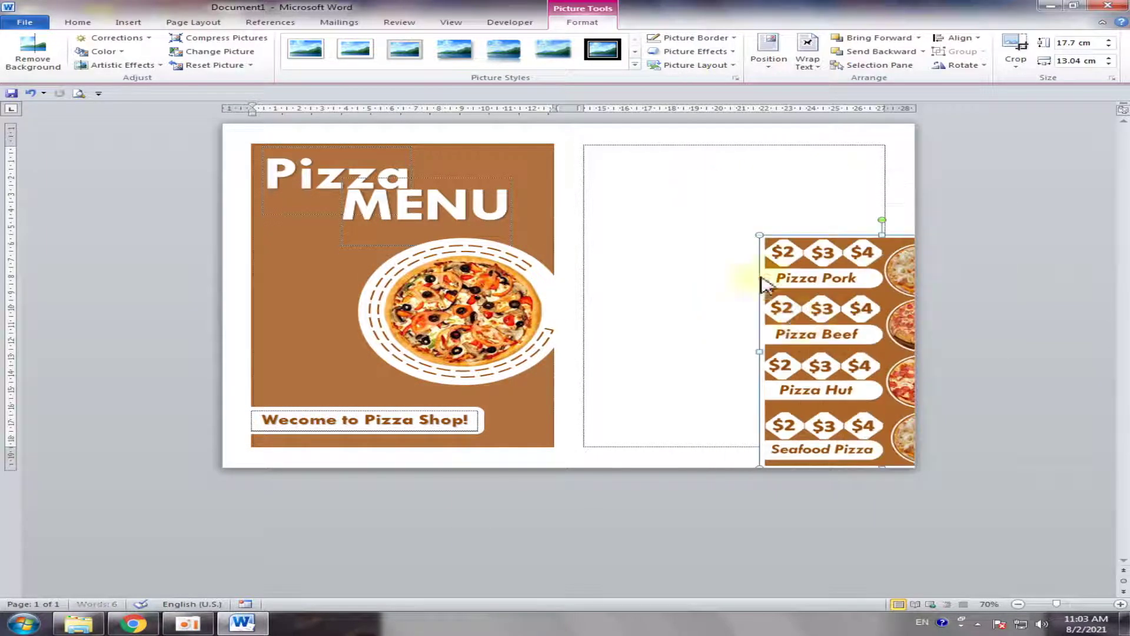
drag(809, 336, 641, 356)
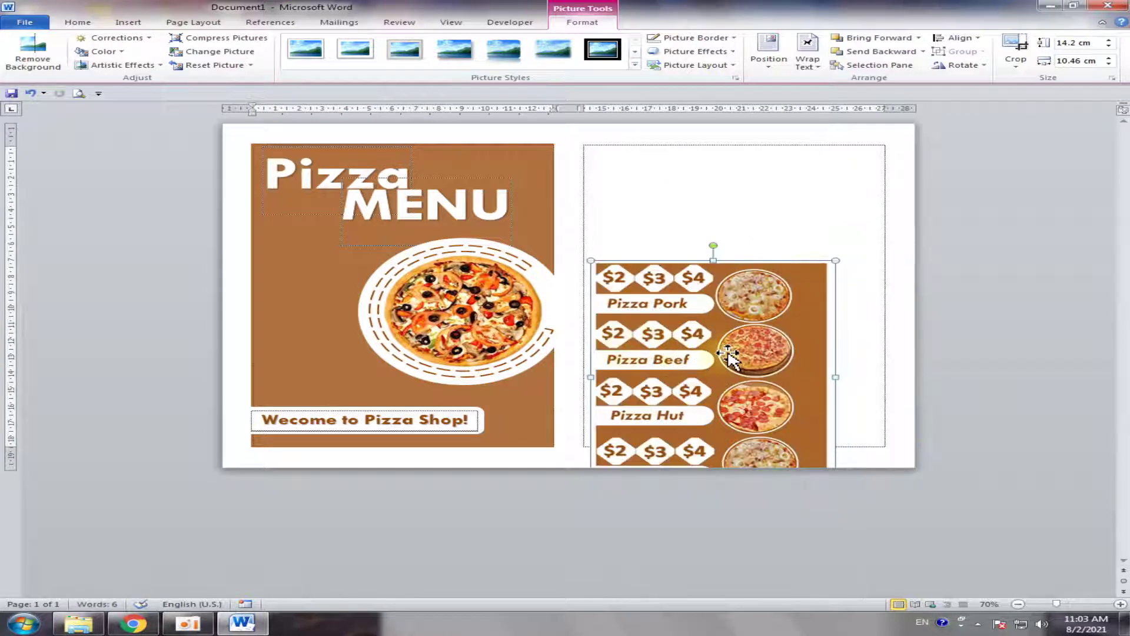
drag(728, 352, 739, 244)
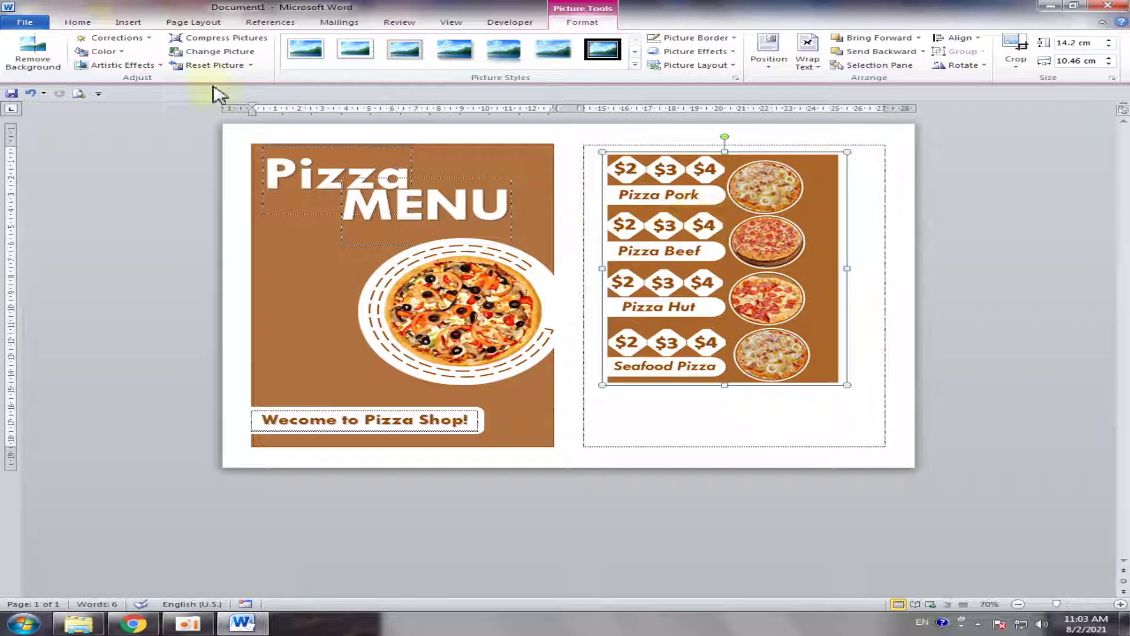
click(128, 24)
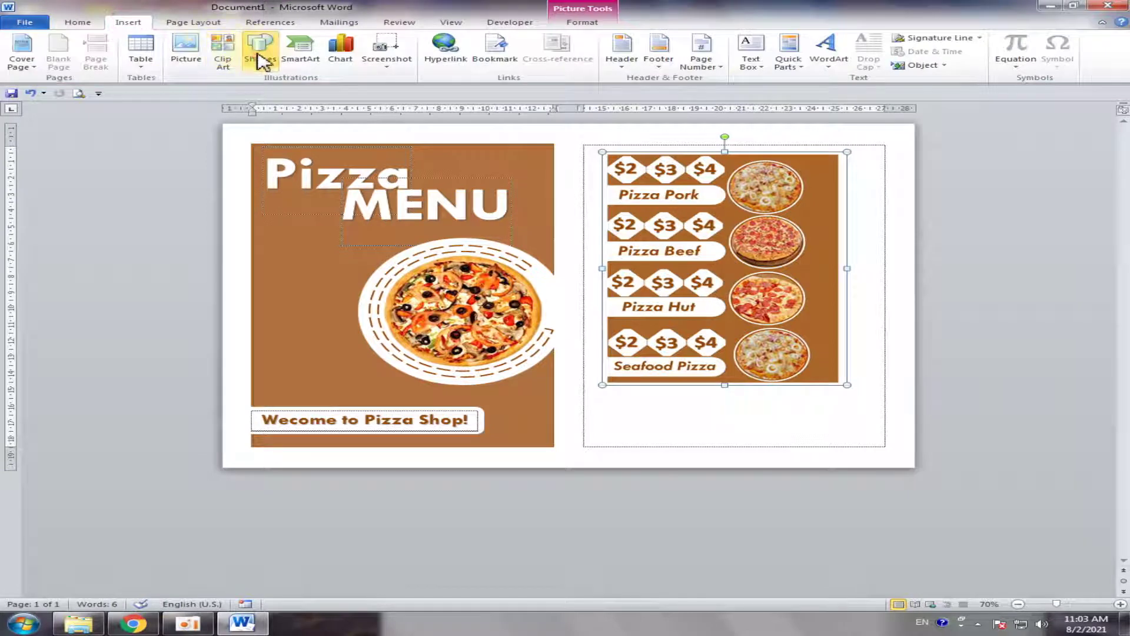
click(259, 50)
click(301, 93)
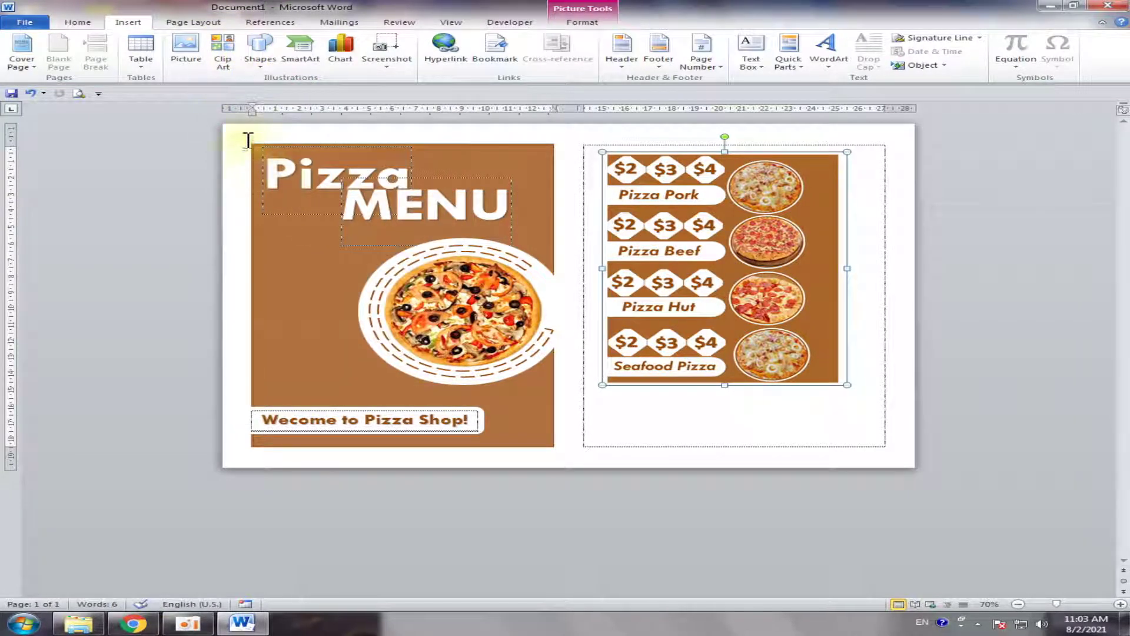
click(261, 59)
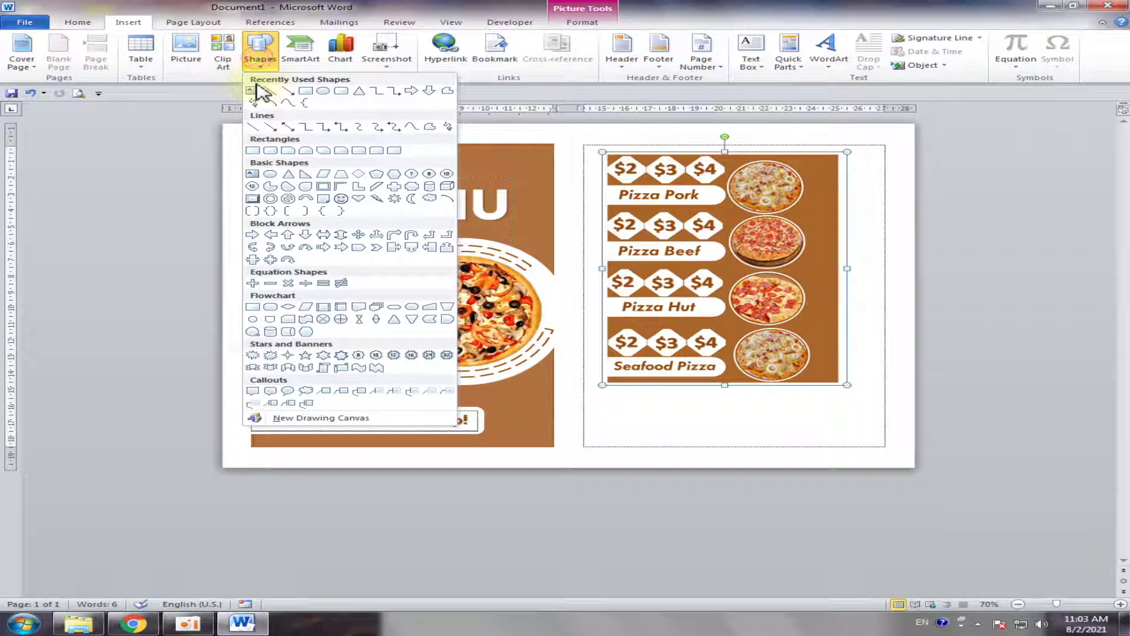
click(306, 91)
drag(252, 132, 572, 471)
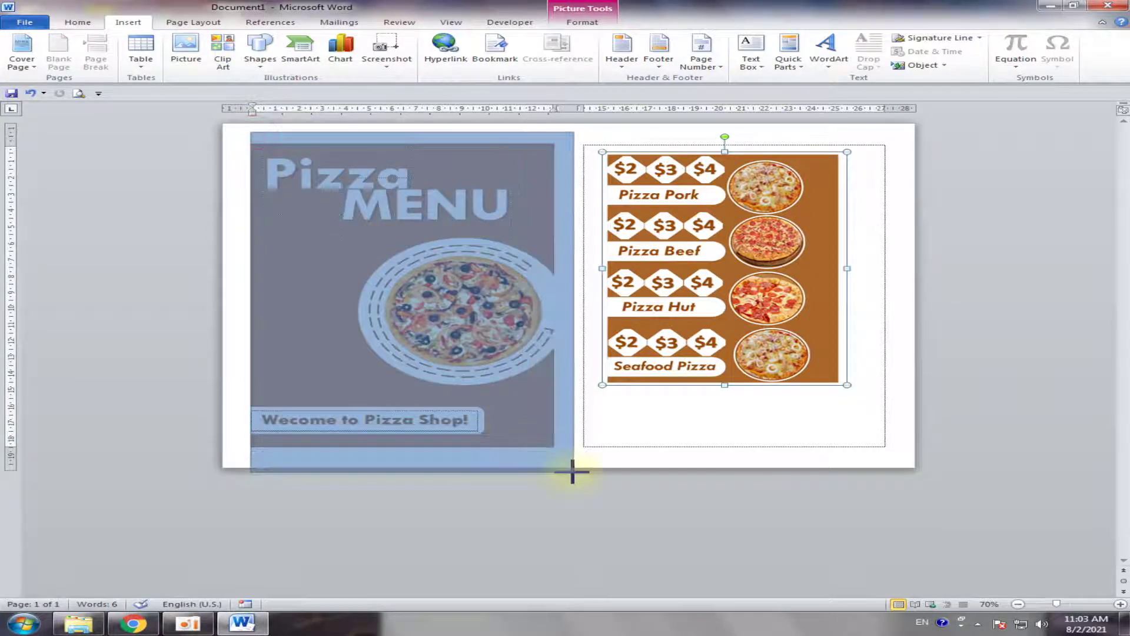
drag(775, 301, 530, 306)
click(598, 24)
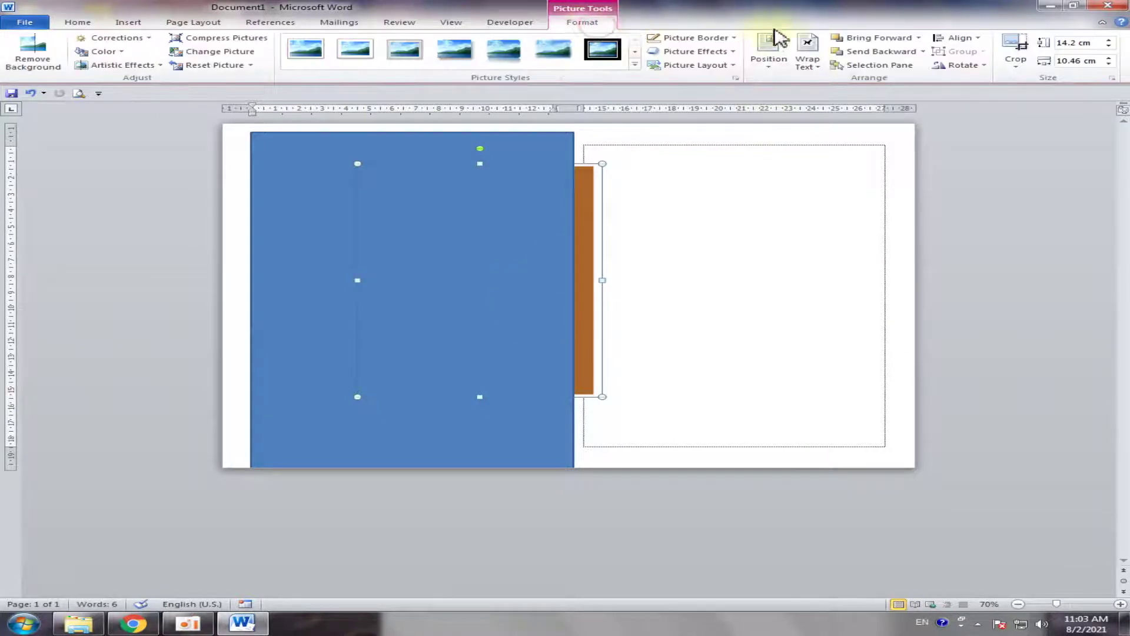
click(808, 59)
click(852, 176)
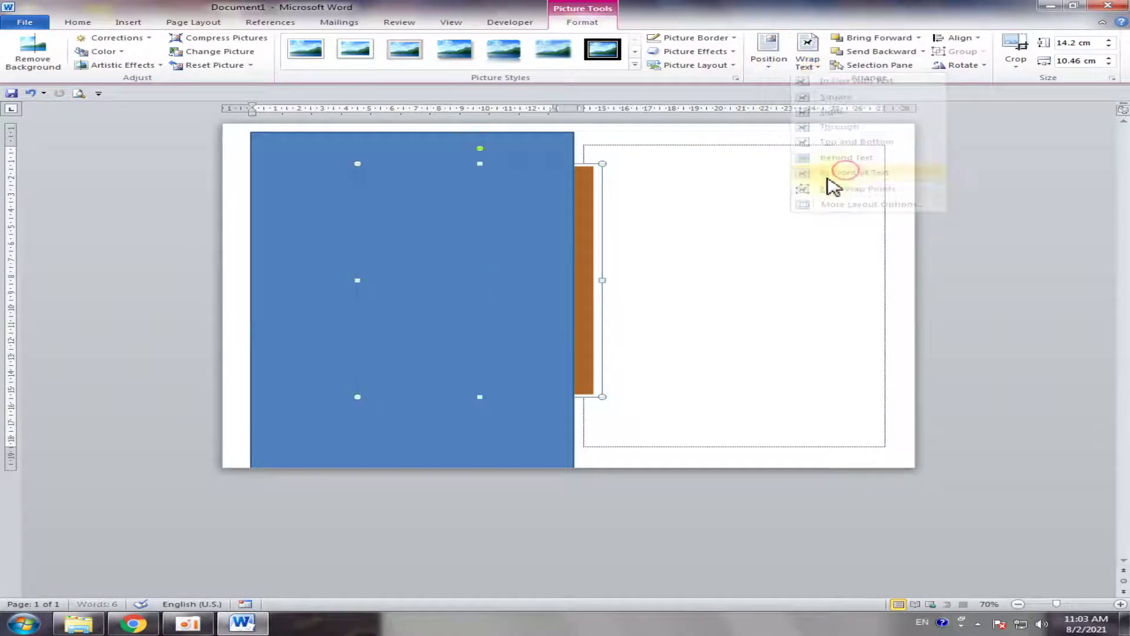
click(492, 189)
click(582, 25)
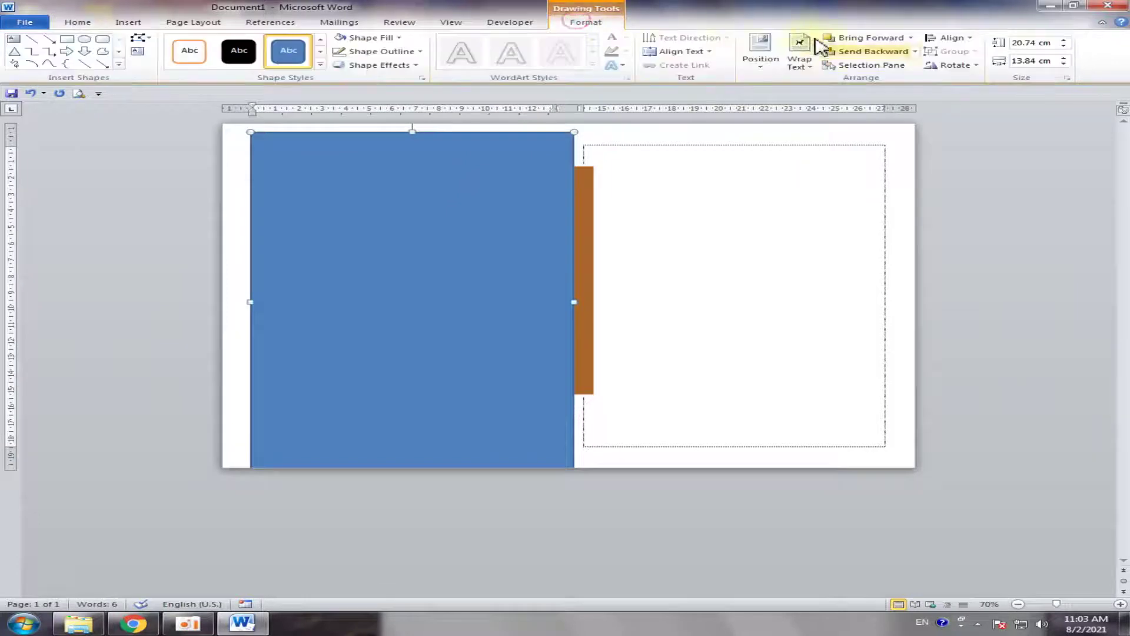
click(811, 70)
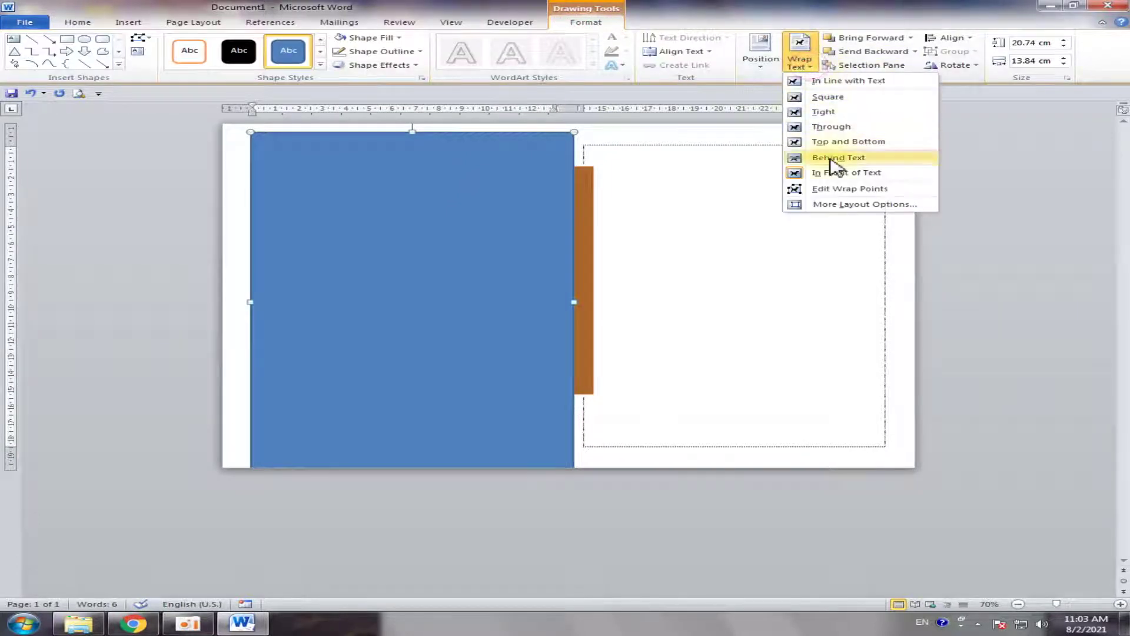
click(901, 158)
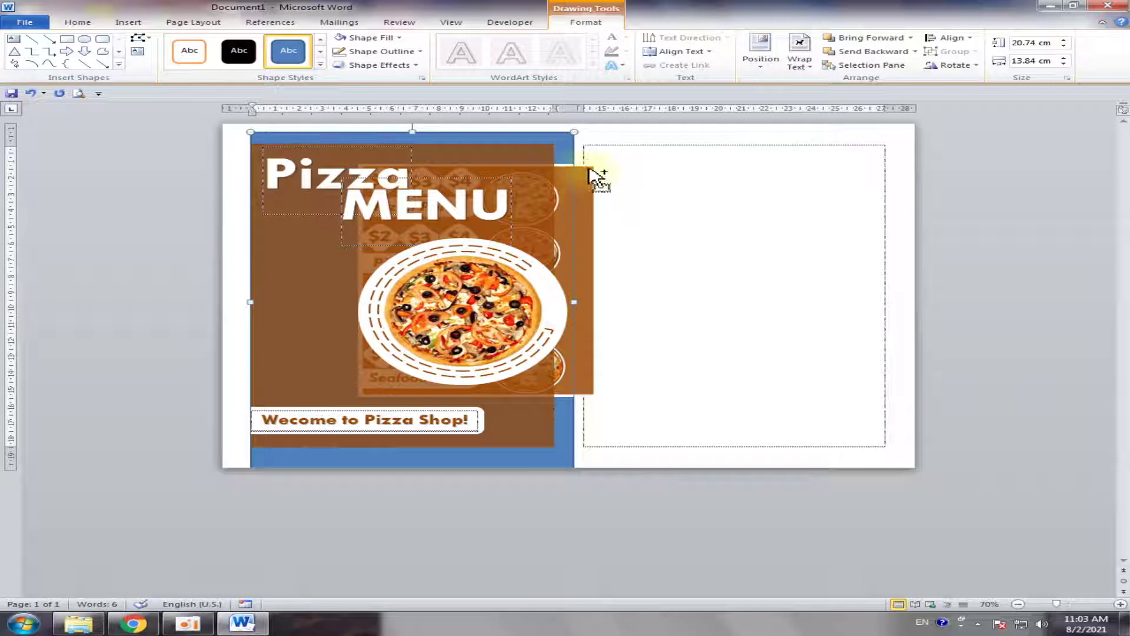
key(ctrl+z)
key(ctrl+z)
key(ctrl+z)
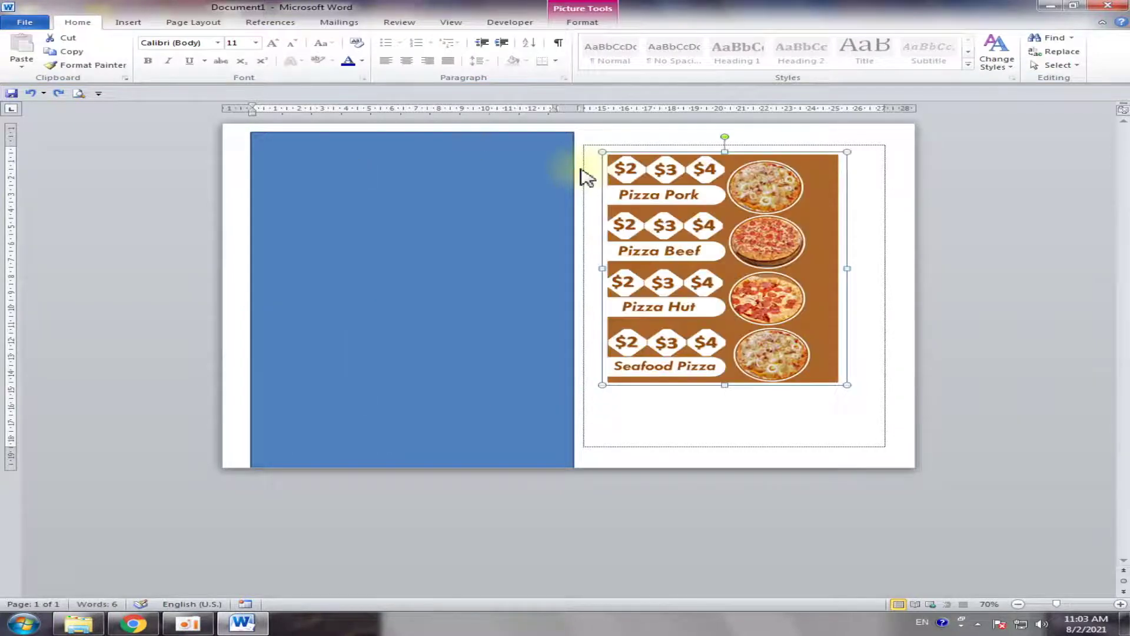
key(ctrl+z)
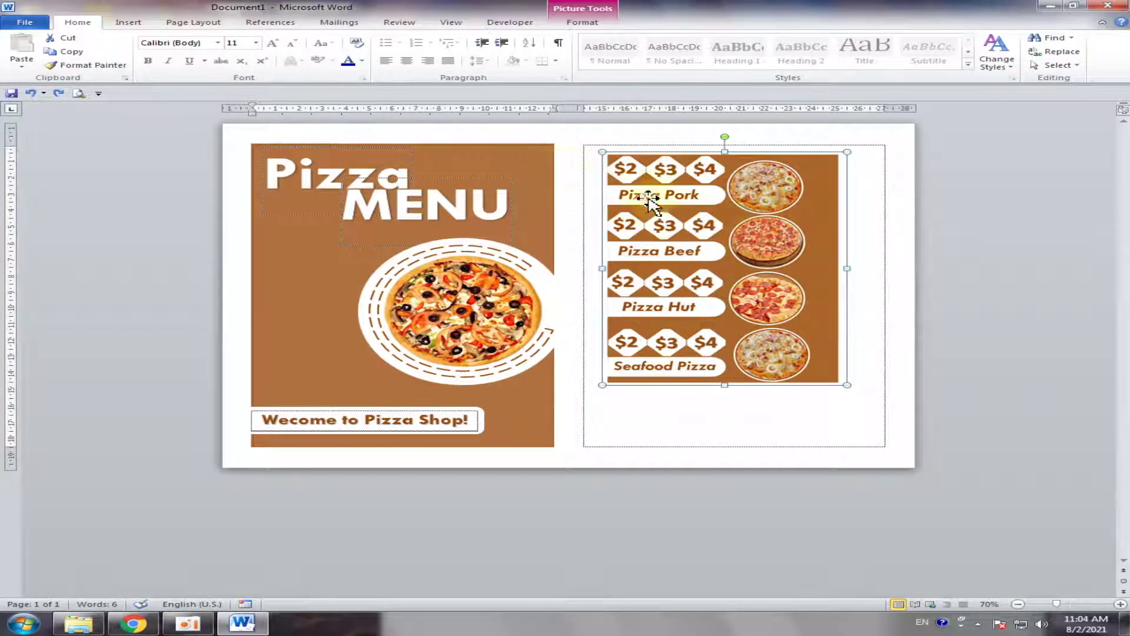
Shrink the price-list picture and move it to the upper right of the page.
mouse_move(661, 228)
mouse_down()
mouse_move(825, 301)
mouse_move(428, 419)
mouse_up()
mouse_move(503, 465)
mouse_down()
mouse_move(621, 276)
mouse_move(694, 375)
mouse_up()
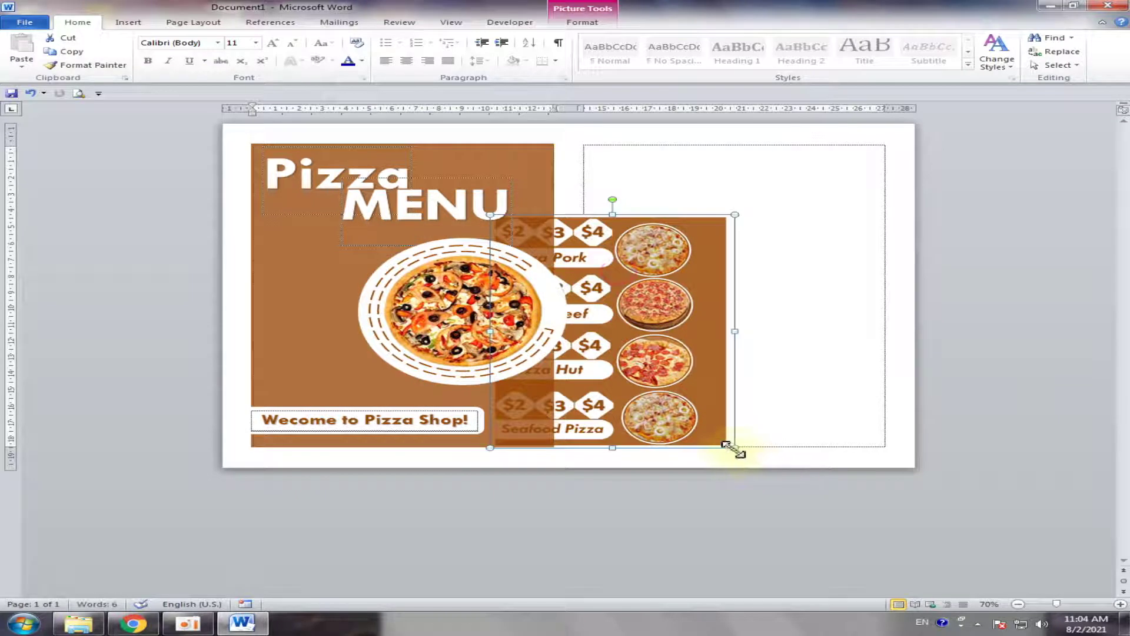
drag(728, 446, 617, 335)
mouse_move(571, 275)
mouse_down()
mouse_move(949, 196)
mouse_move(894, 185)
mouse_move(891, 218)
mouse_up()
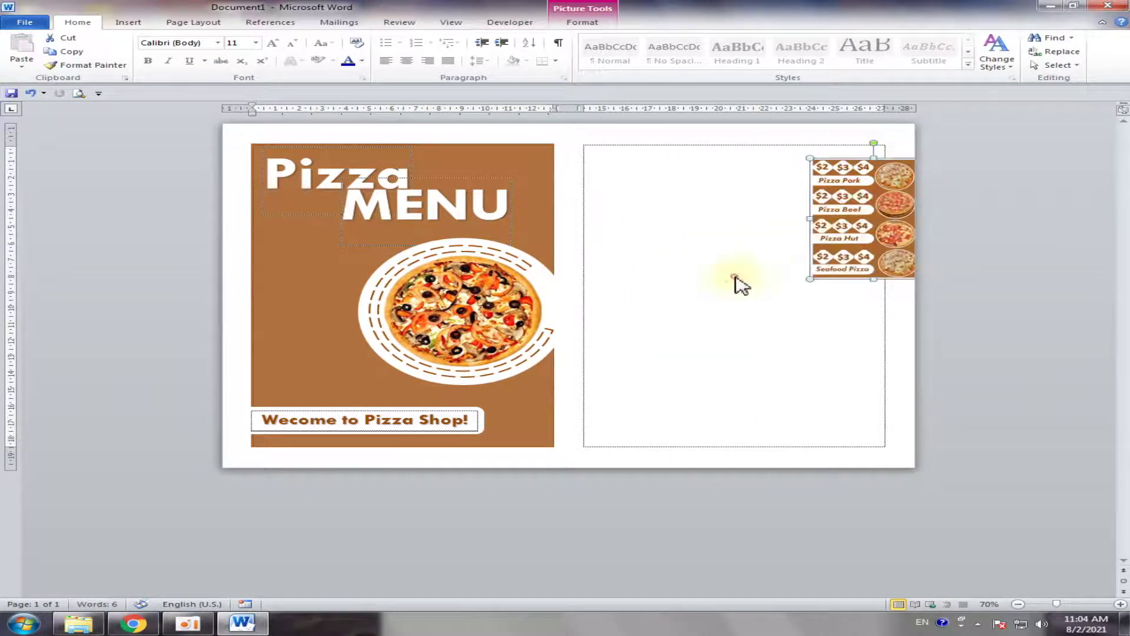
Copy the brown cover background into the right panel, undoing a stray price-list move.
click(511, 151)
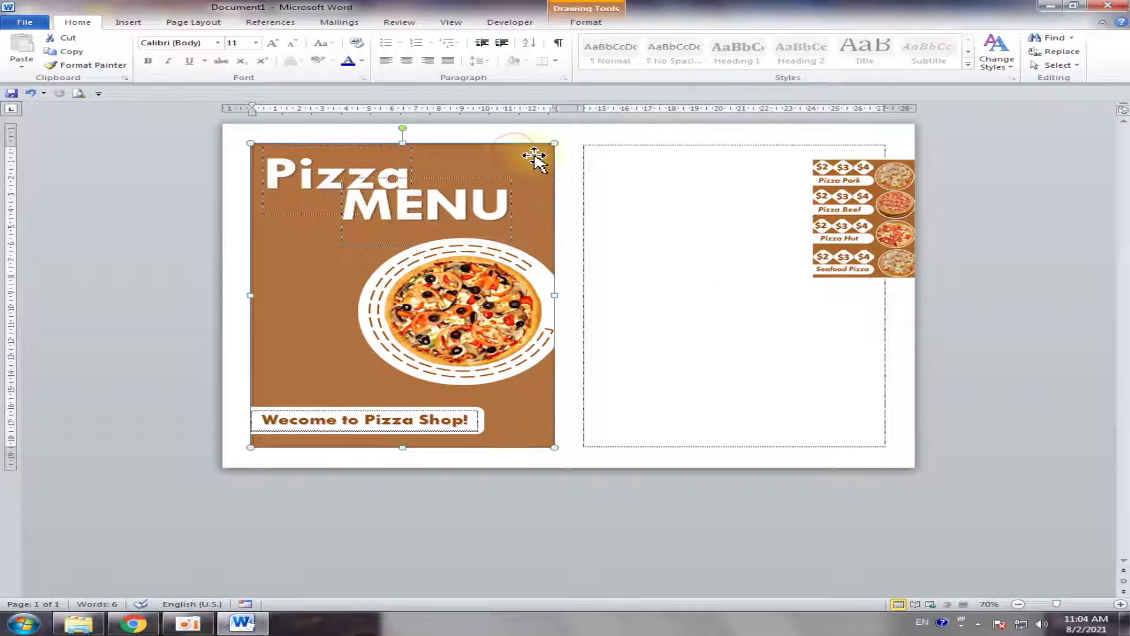
drag(532, 165, 861, 158)
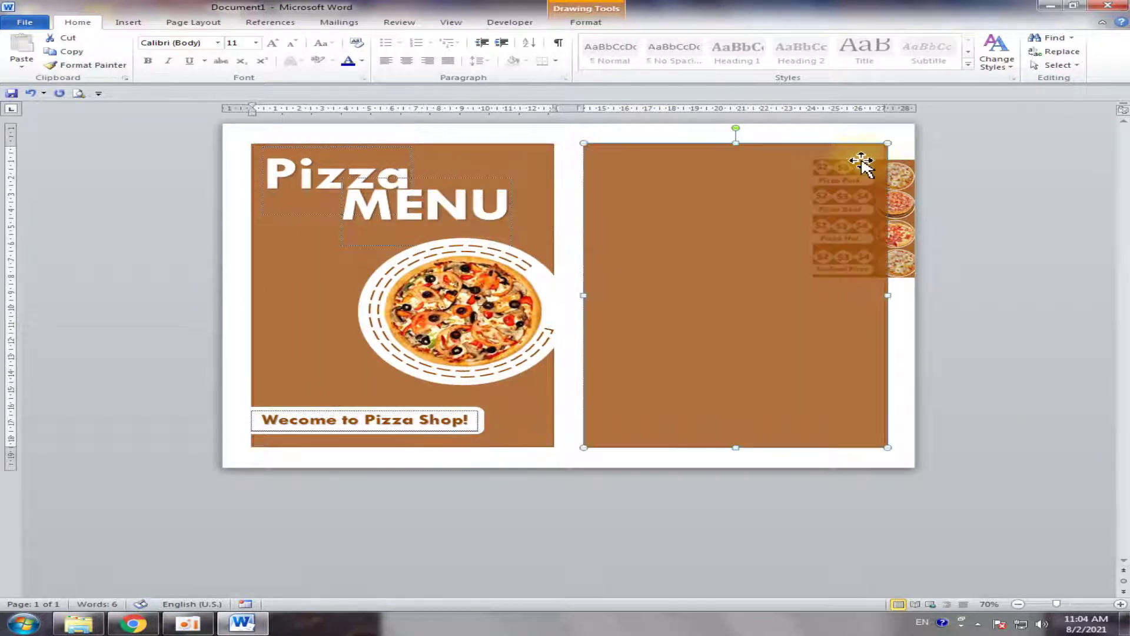
mouse_move(861, 162)
mouse_down()
mouse_move(918, 219)
mouse_move(835, 193)
mouse_move(784, 217)
mouse_up()
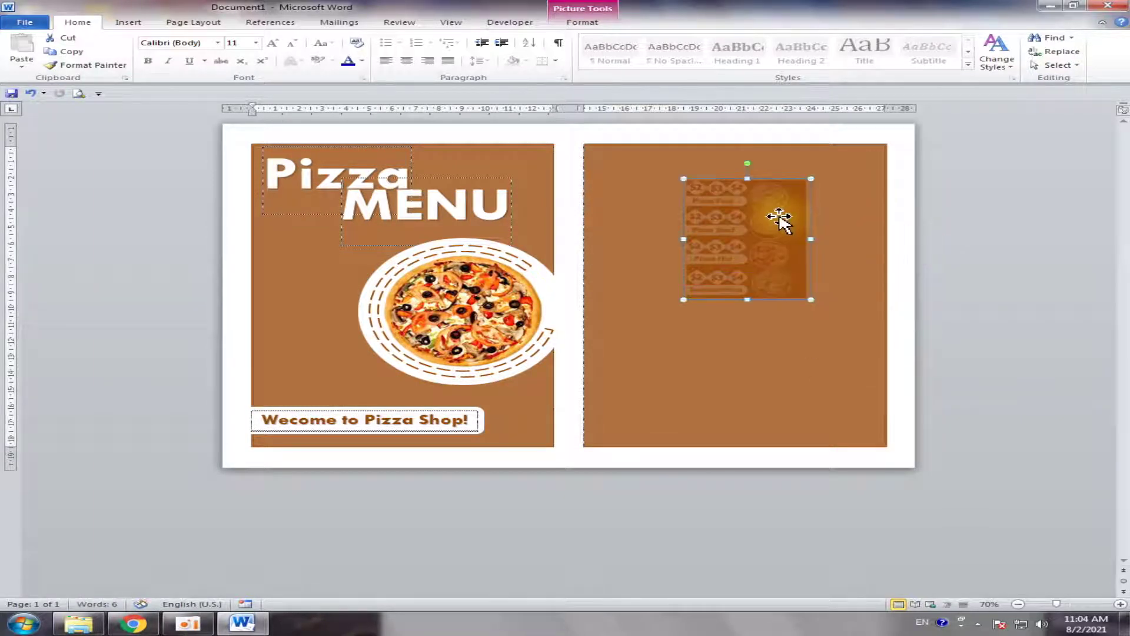
key(ctrl+z)
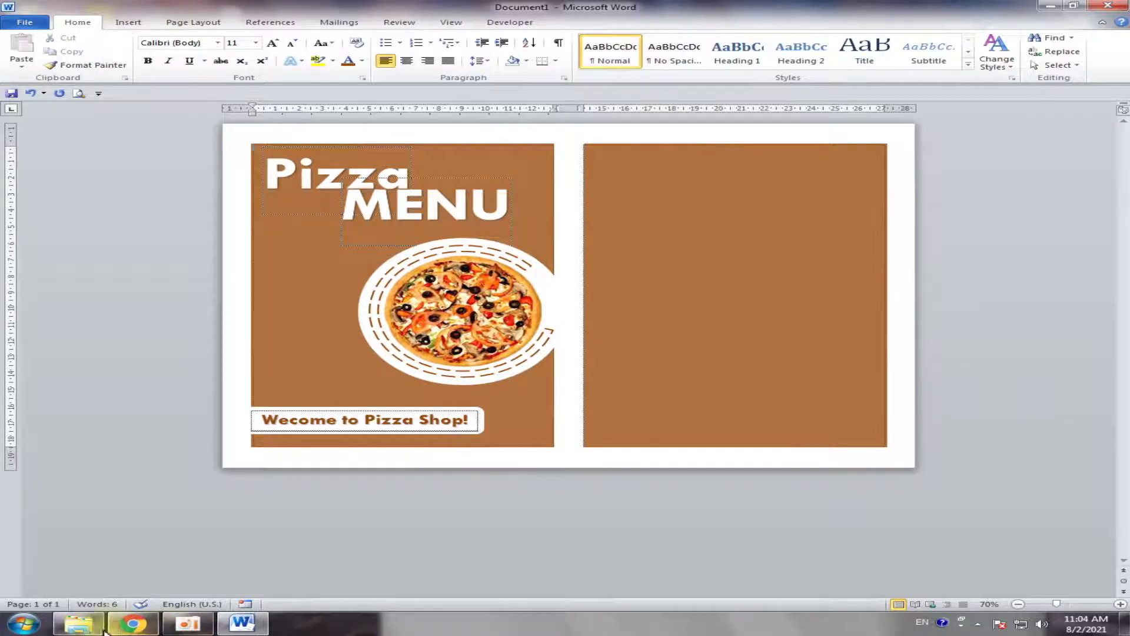
Preview the 2121 Pizza image from the Downloads folder in Windows Photo Viewer.
click(100, 629)
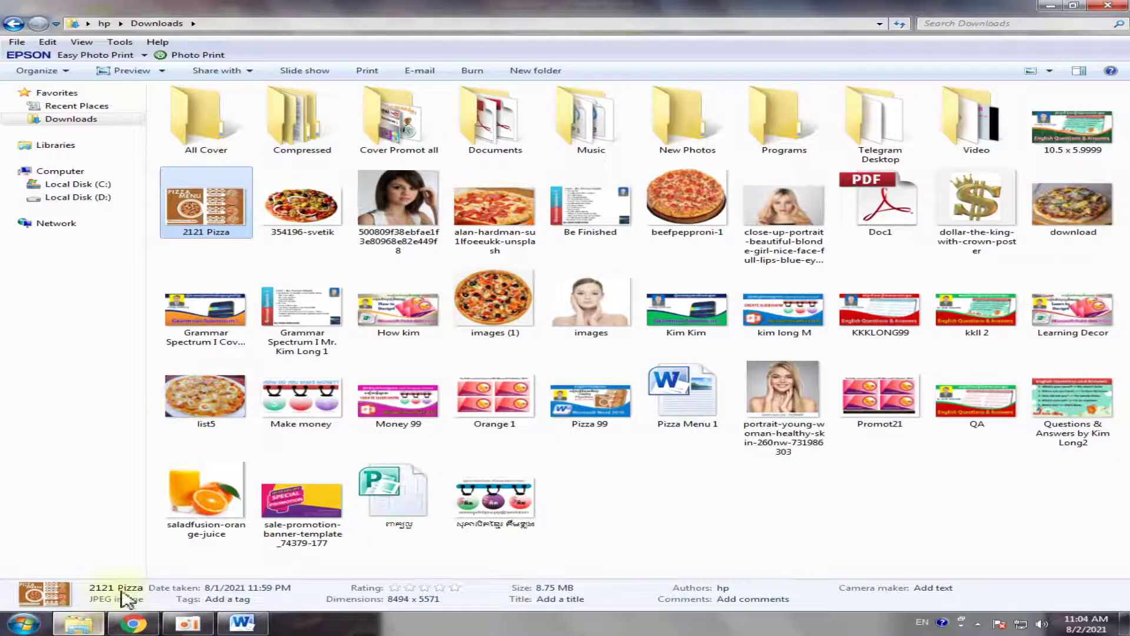
right_click(206, 223)
click(253, 228)
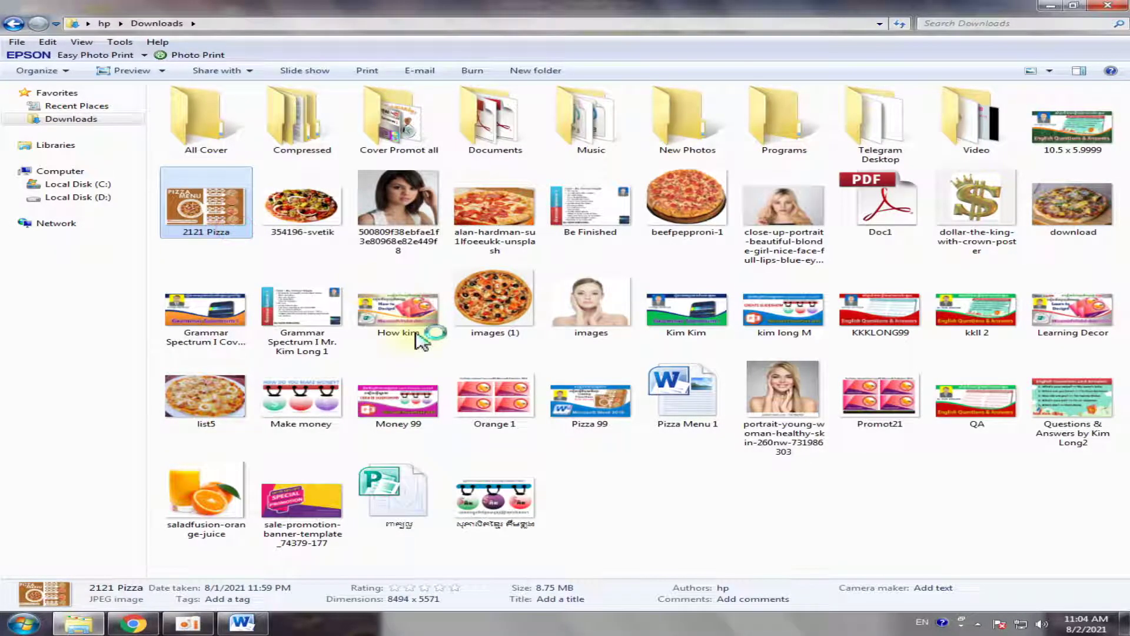
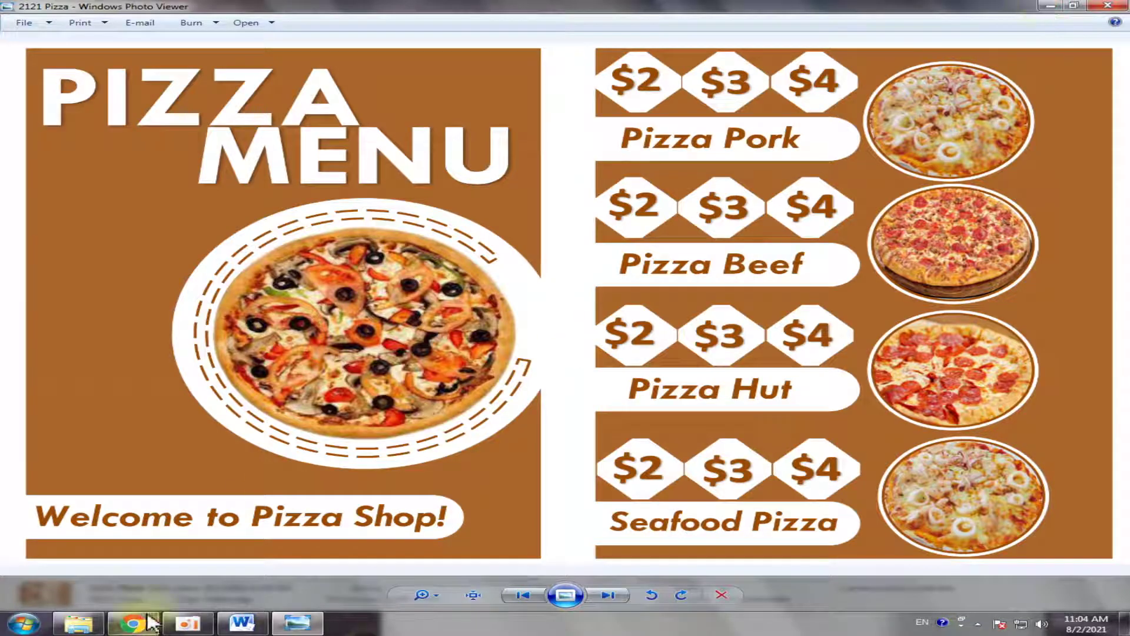
Switch from Photo Viewer back to the pizza menu document in Word.
click(242, 623)
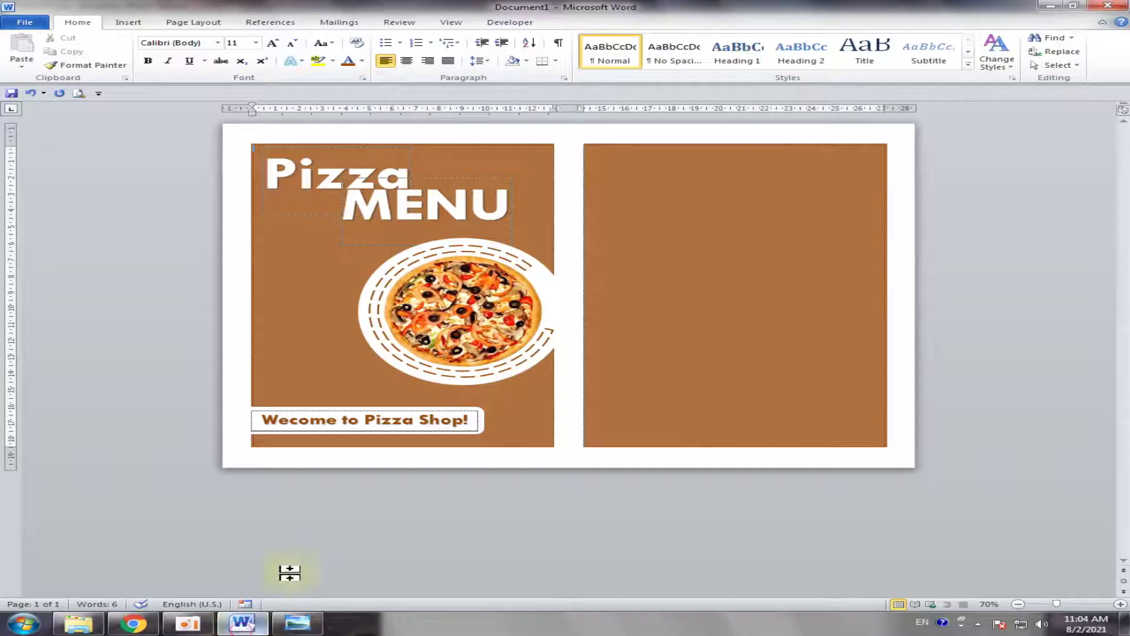
Move the Wecome to Pizza Shop! text box to the top of the right brown panel.
click(654, 224)
click(936, 182)
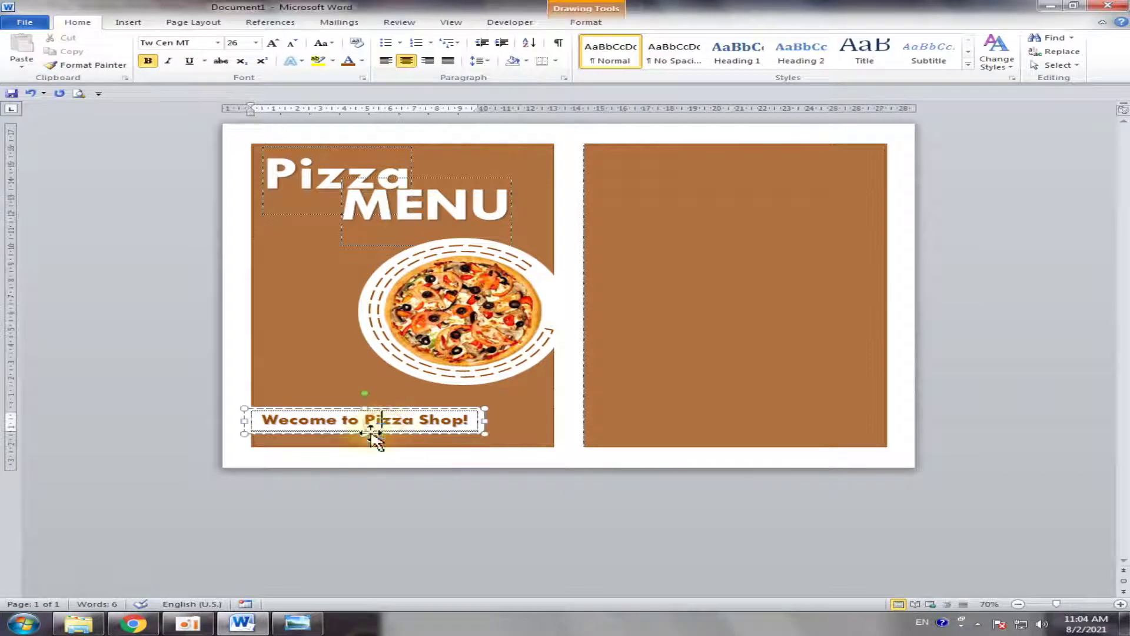
click(202, 407)
click(327, 457)
click(352, 436)
drag(403, 425, 468, 424)
click(471, 424)
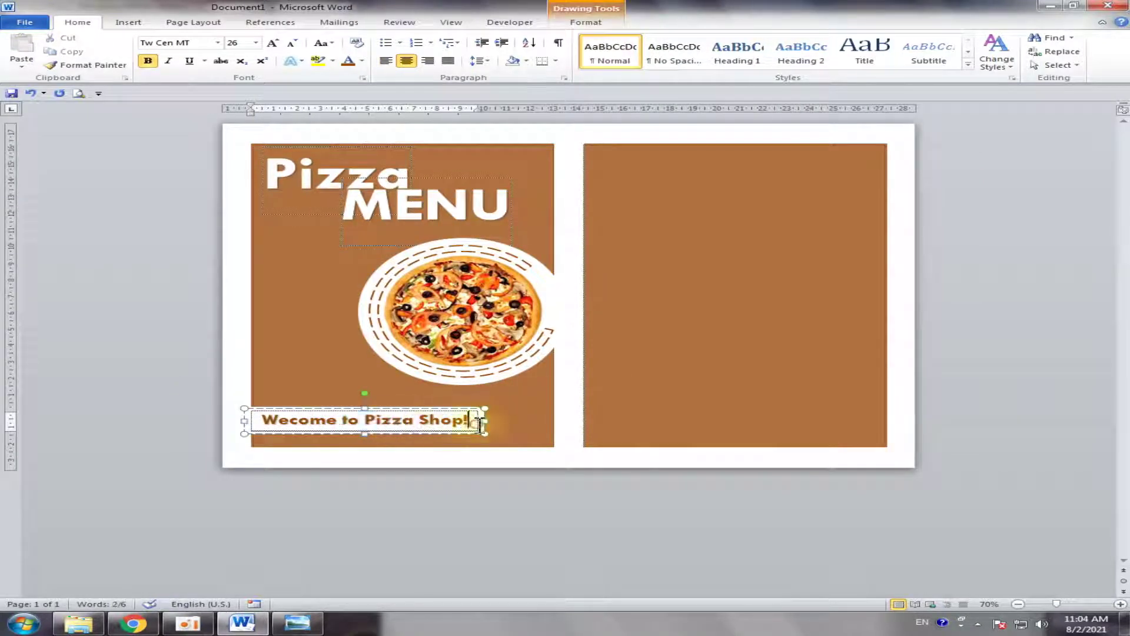
triple_click(480, 422)
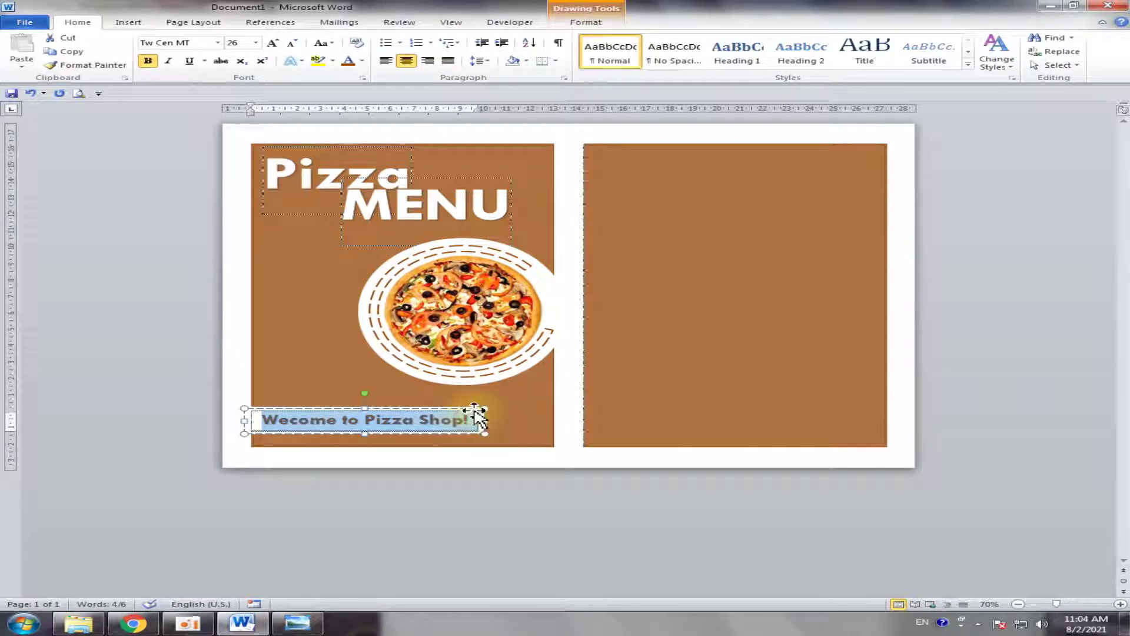
key(Left)
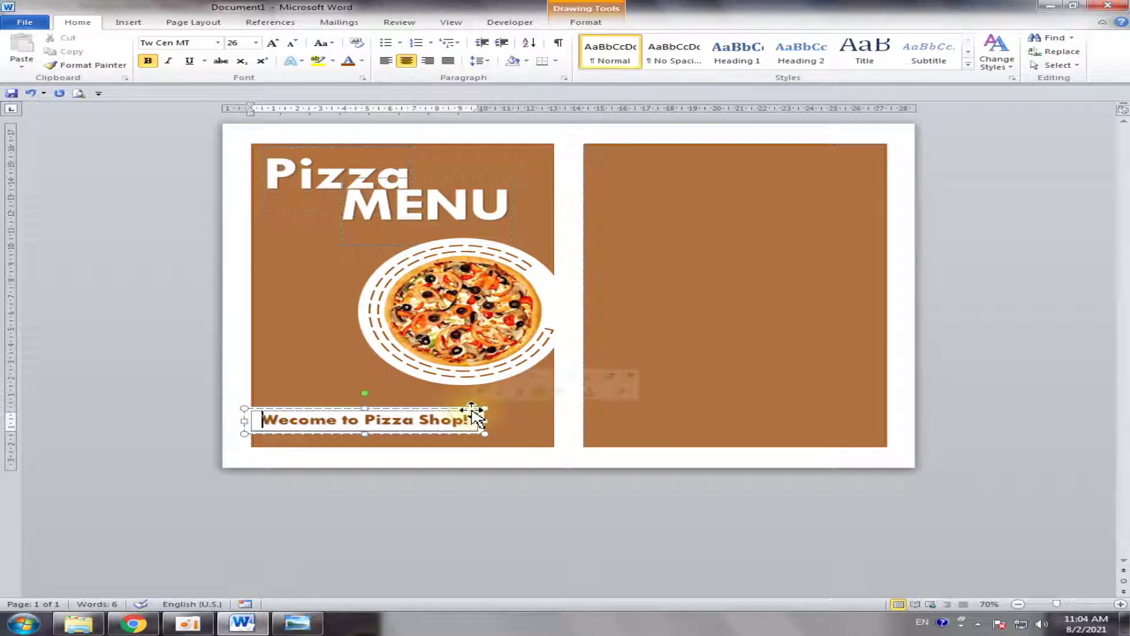
click(462, 427)
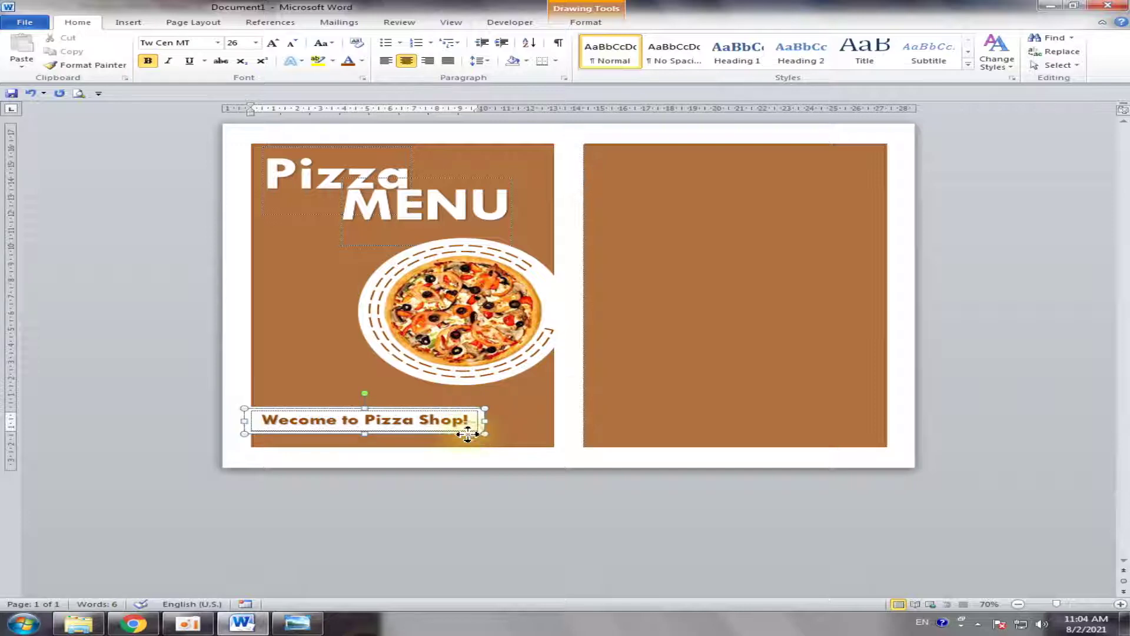
drag(468, 434, 803, 179)
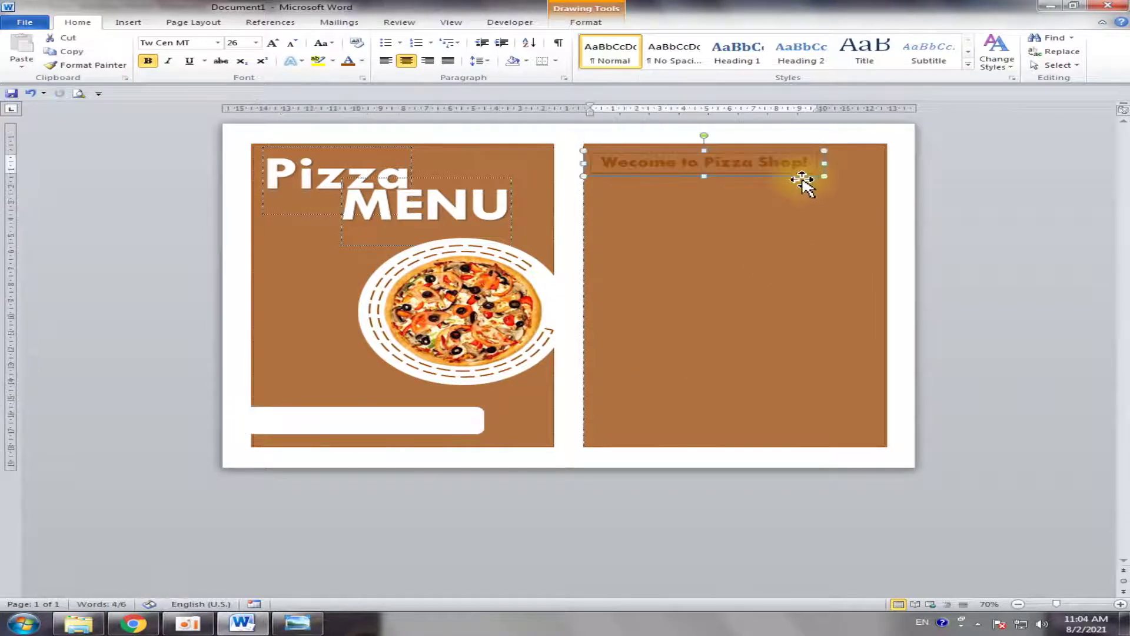
Move the white rounded bar from the cover onto the right panel, just under the welcome text.
click(348, 424)
mouse_move(353, 427)
mouse_down()
mouse_move(695, 332)
mouse_move(683, 168)
mouse_up()
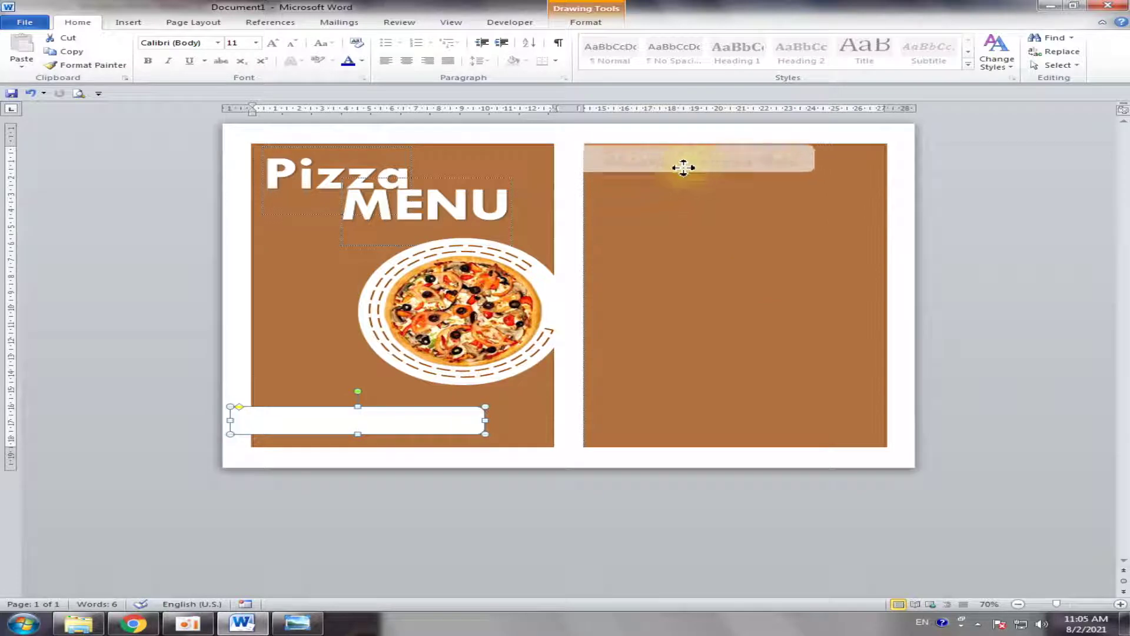
drag(683, 168, 684, 188)
click(734, 159)
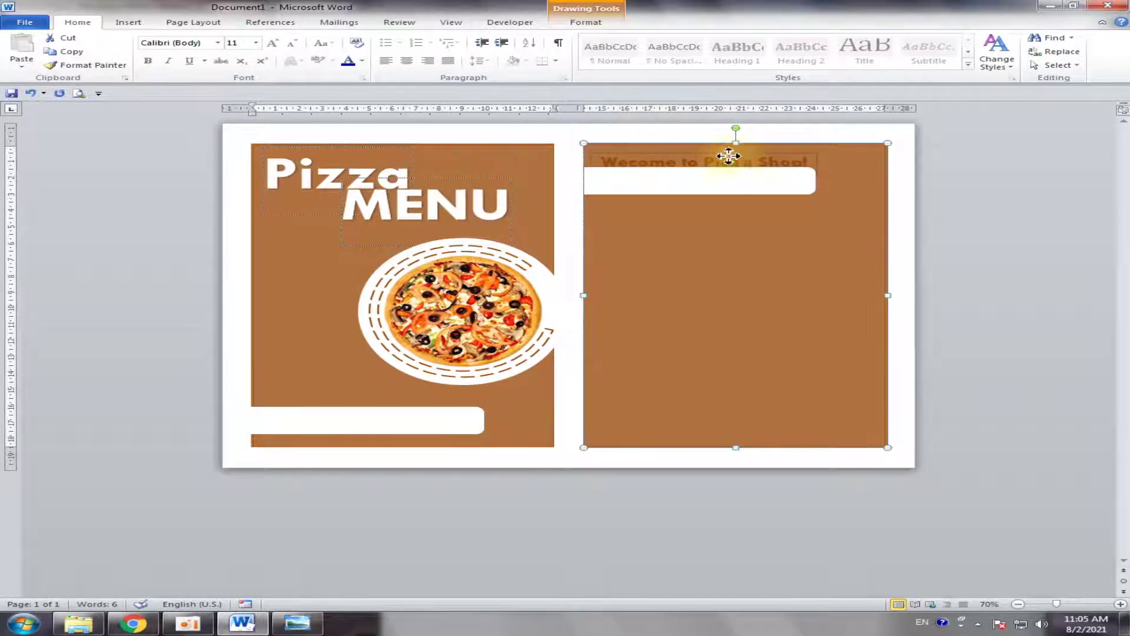
click(705, 179)
Set the white bar and brown panel to Behind Text and the welcome text box to In Front of Text.
click(586, 21)
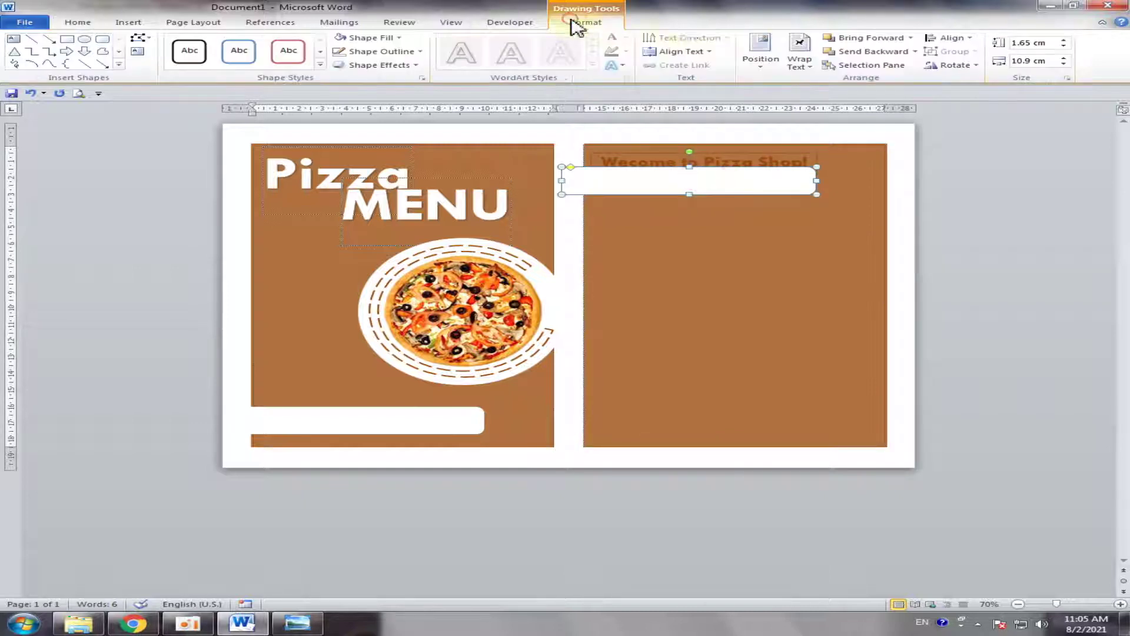
click(805, 63)
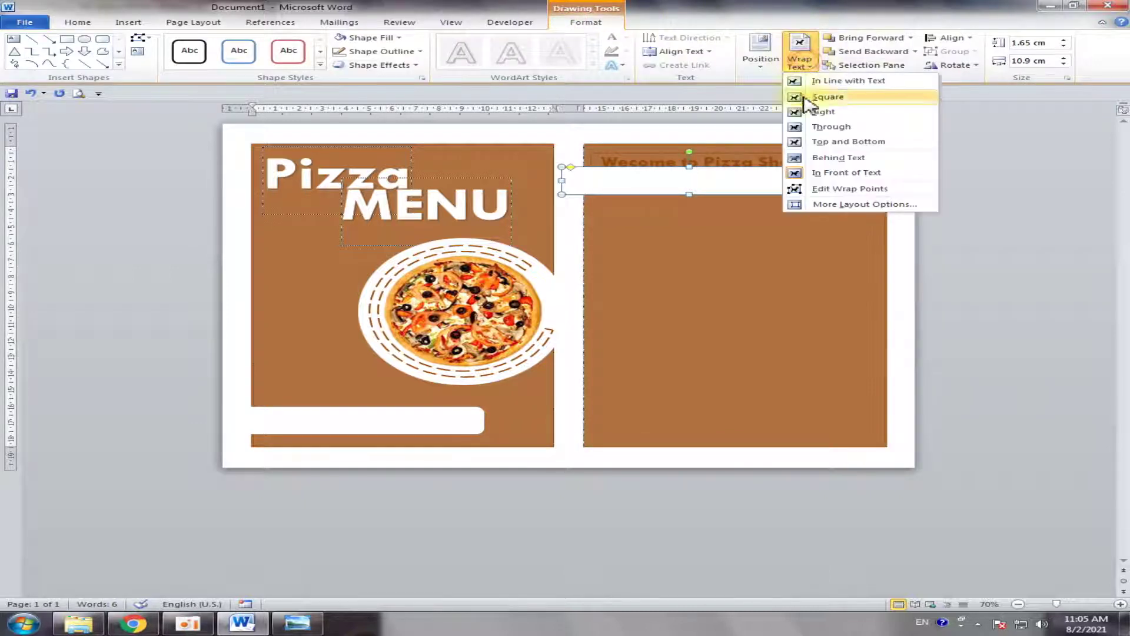
click(837, 158)
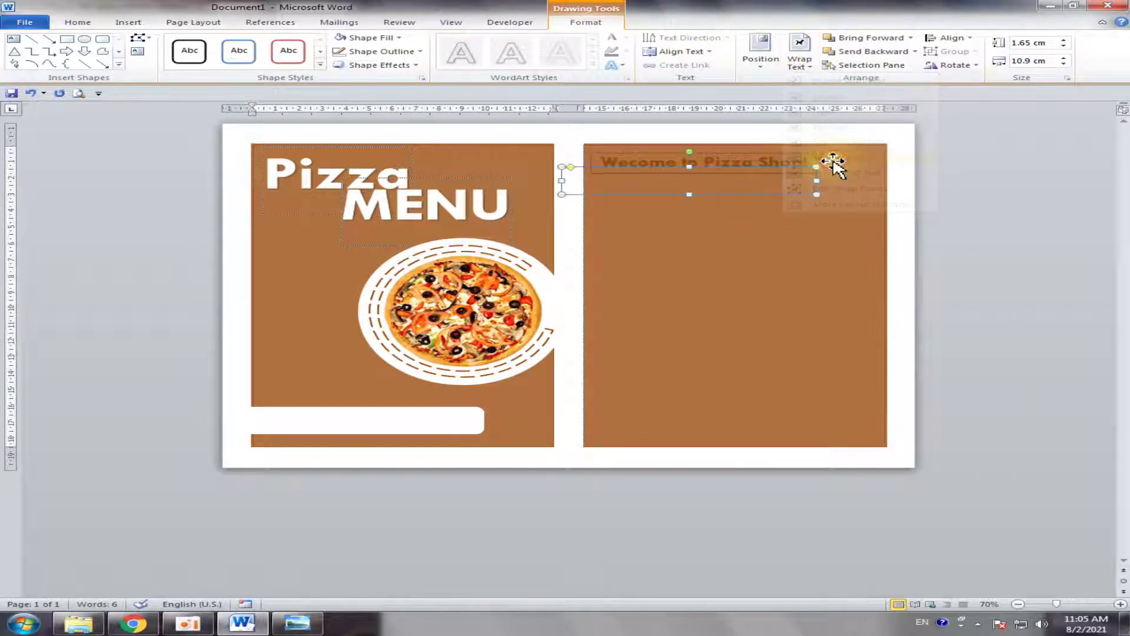
click(880, 183)
click(809, 66)
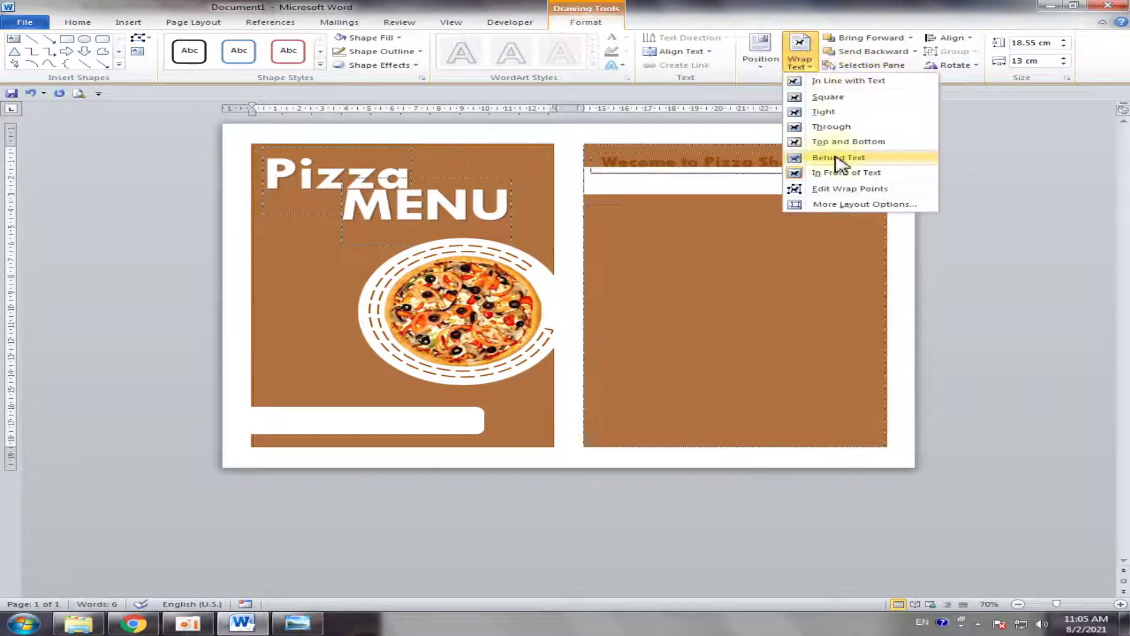
click(840, 158)
click(782, 168)
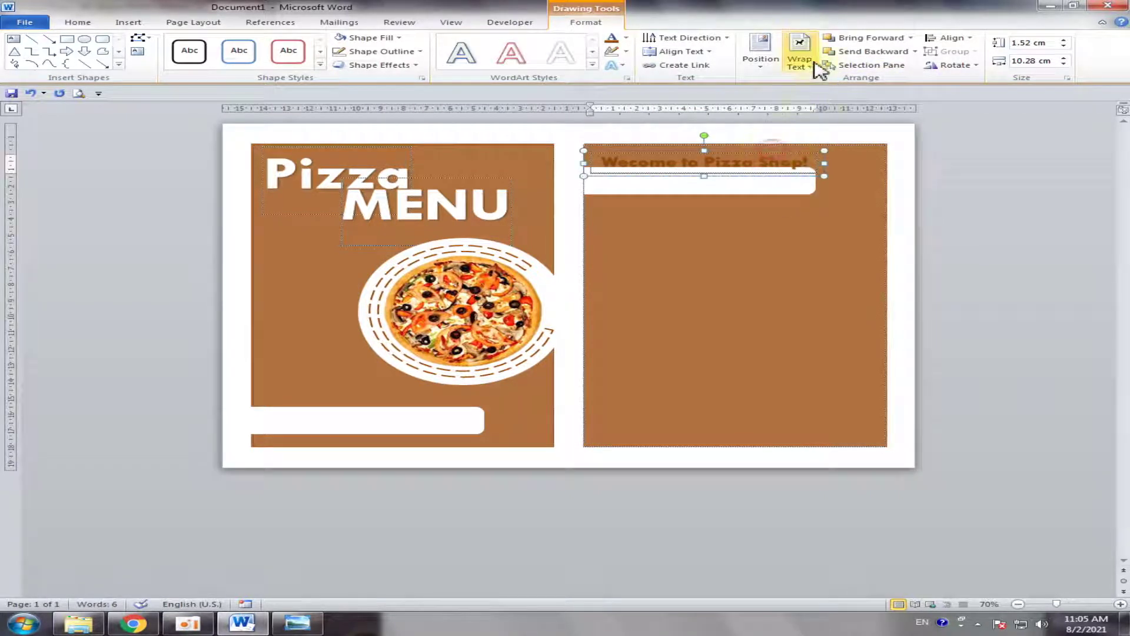
click(813, 66)
click(814, 172)
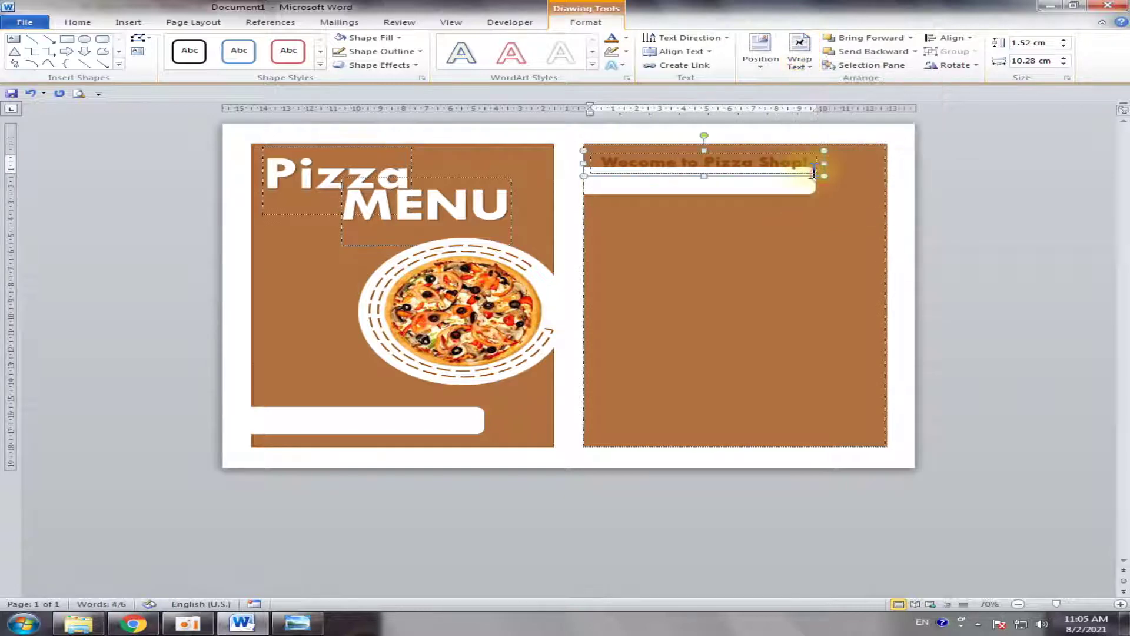
Move the welcome text box down onto the white bar and trim its width so Shop! fits.
drag(824, 167, 824, 185)
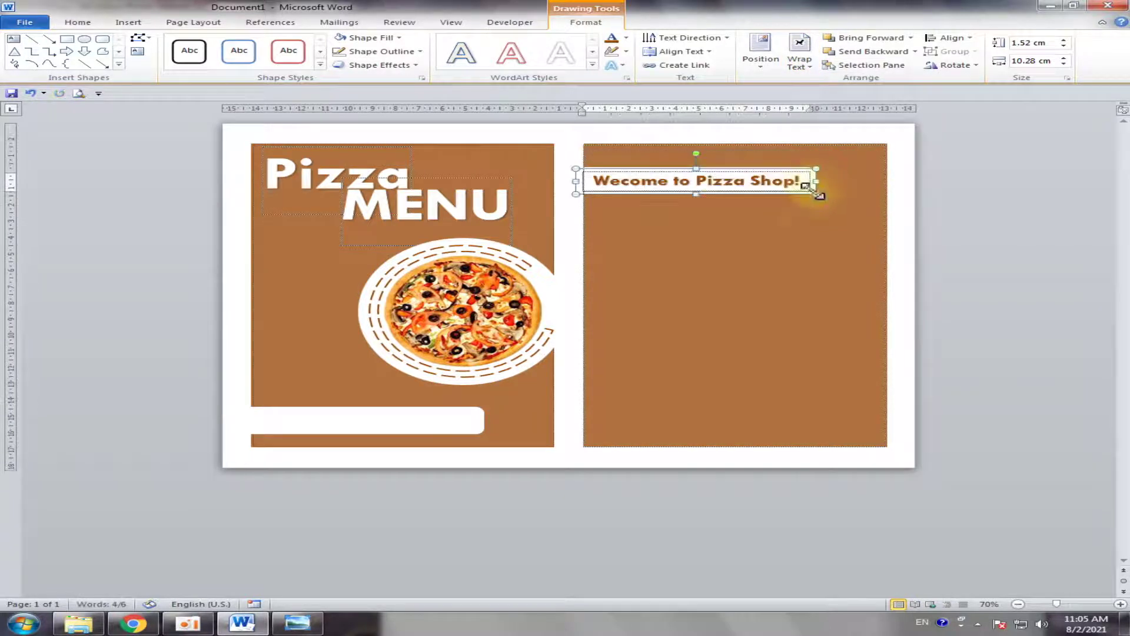
click(977, 223)
click(804, 183)
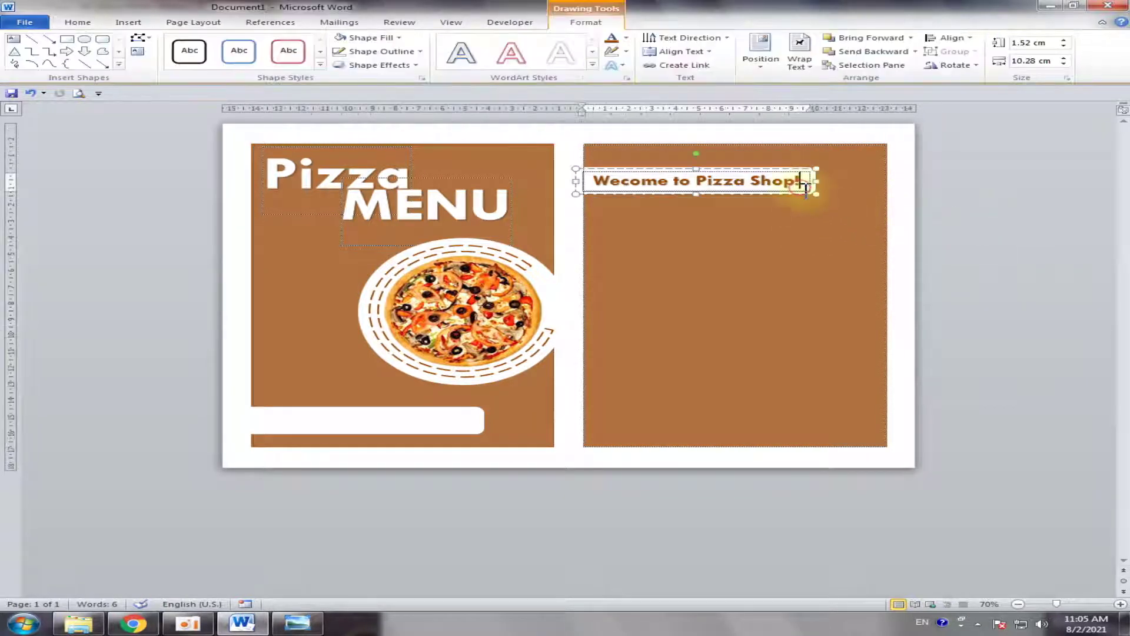
drag(816, 182, 806, 182)
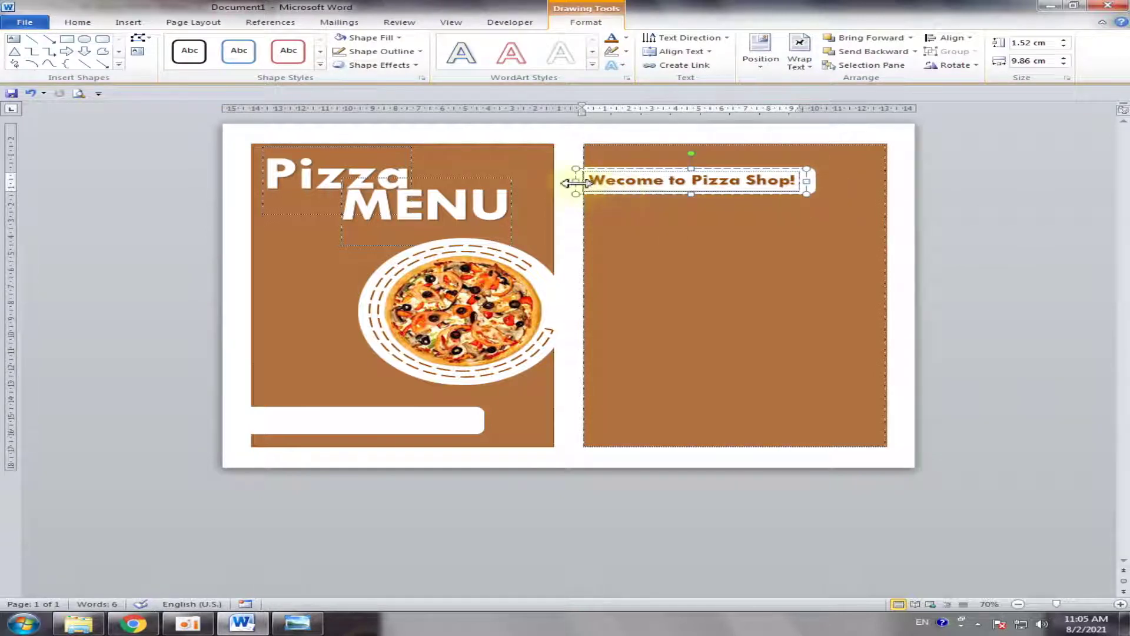
drag(576, 183, 580, 183)
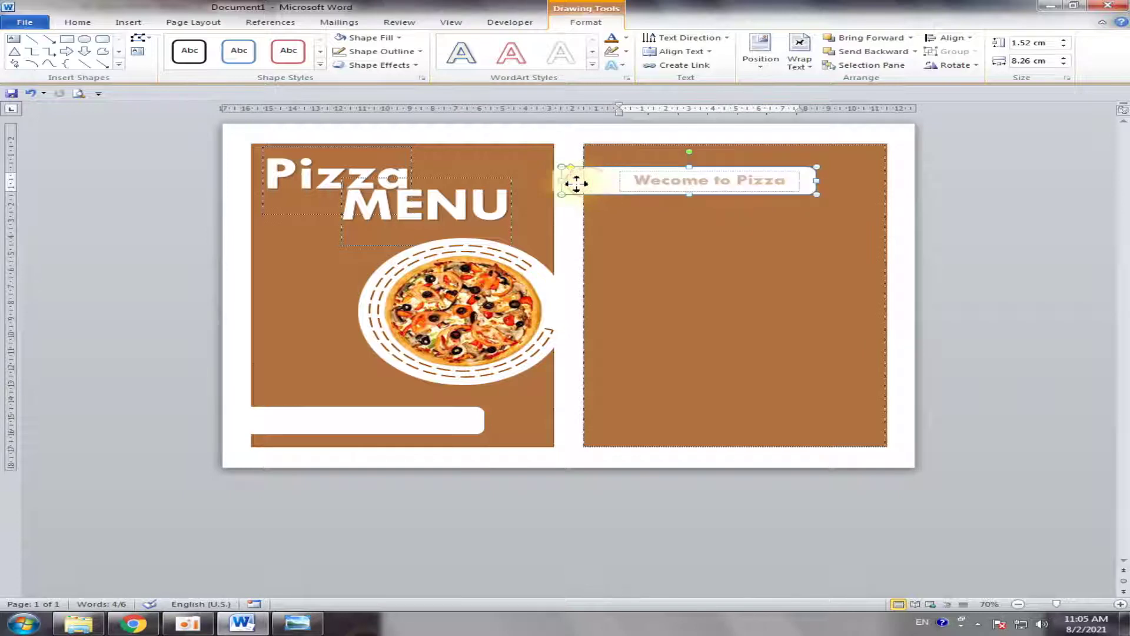
drag(585, 183, 569, 180)
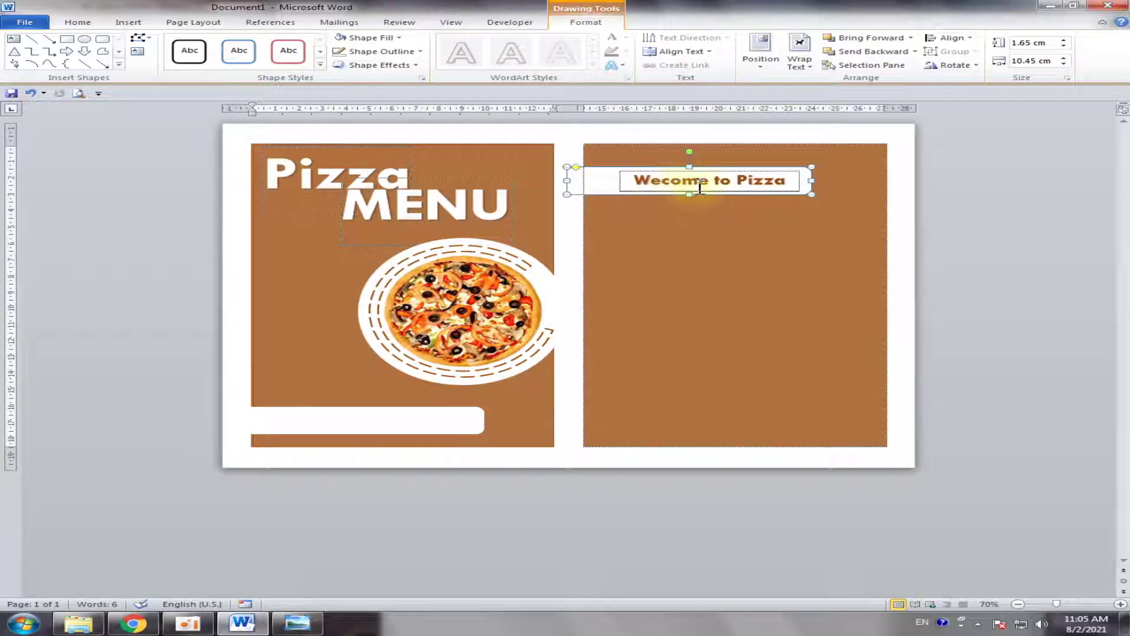
click(757, 188)
drag(614, 183, 595, 183)
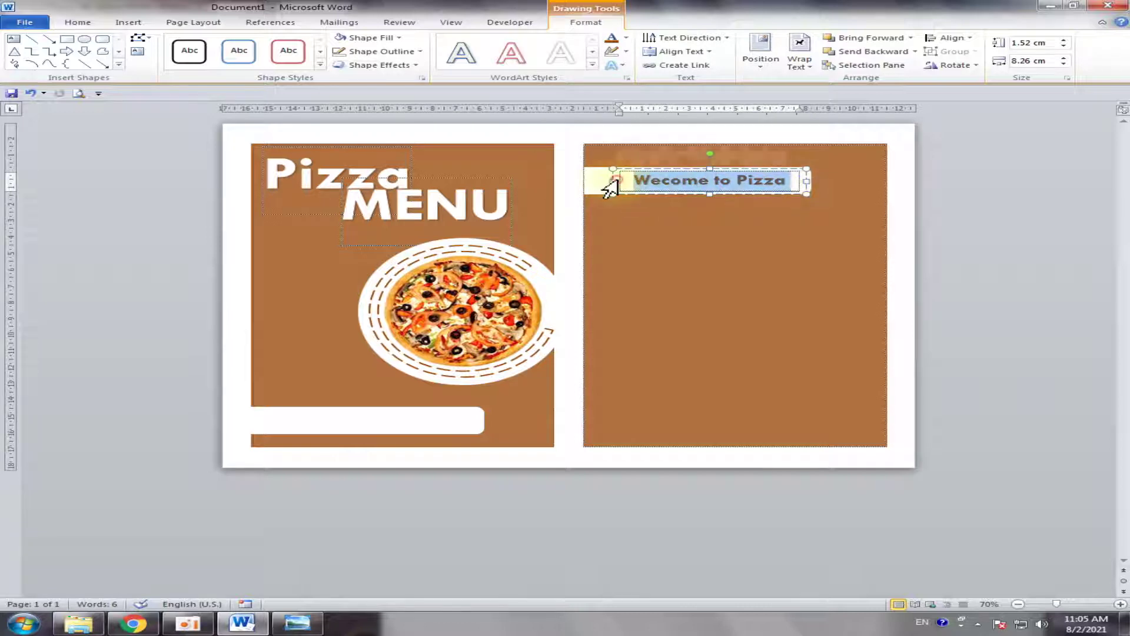
drag(805, 181, 787, 180)
click(802, 184)
click(700, 181)
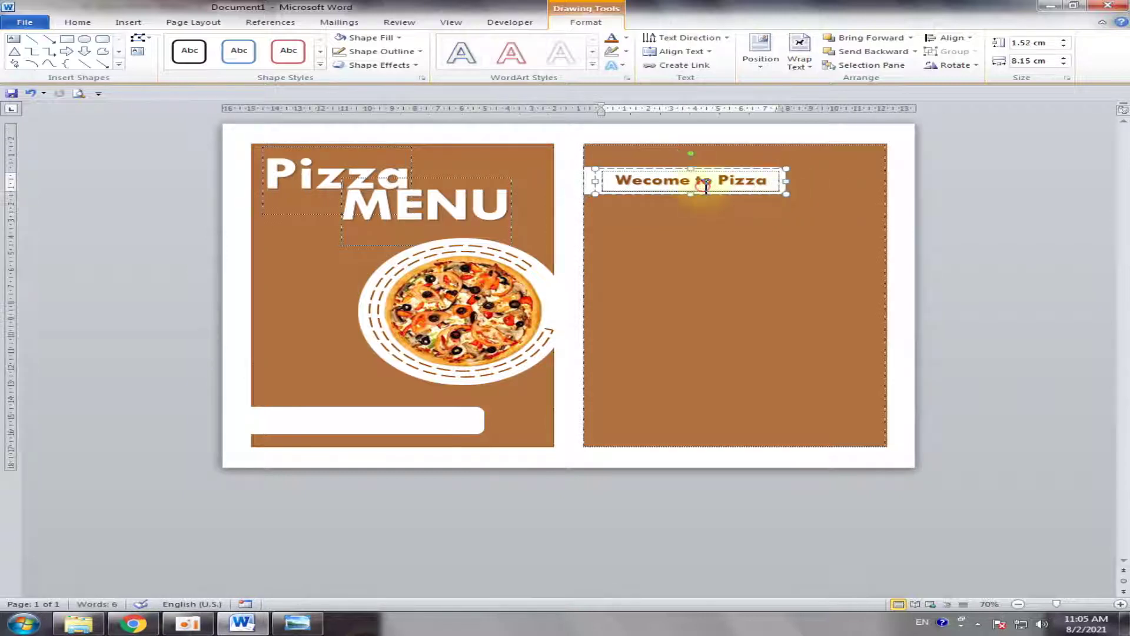
click(596, 181)
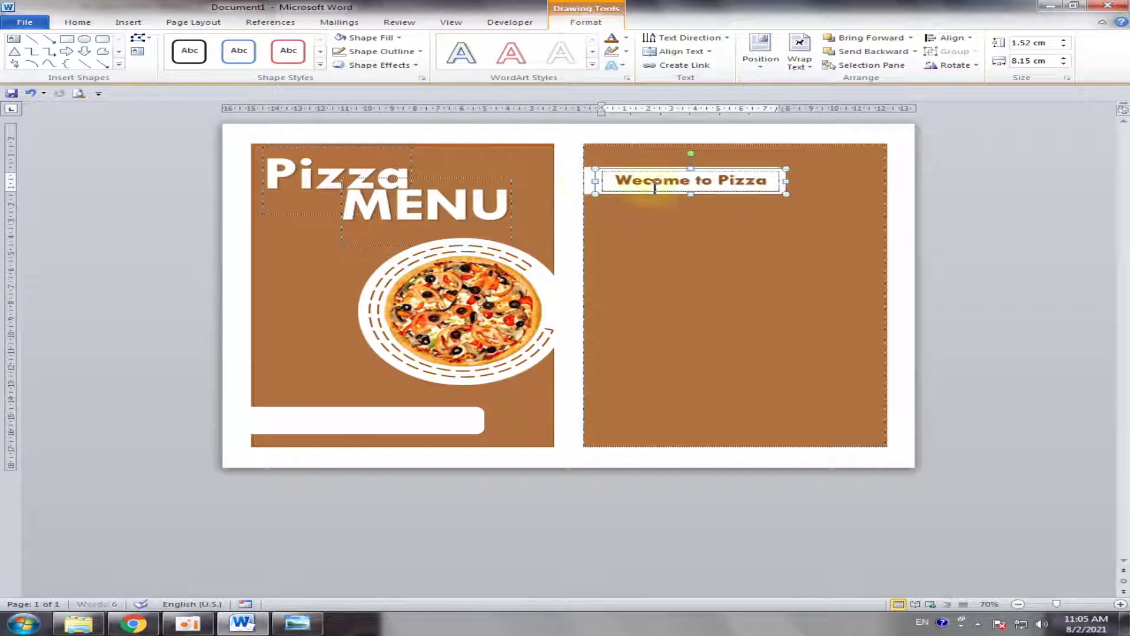
drag(781, 182, 772, 183)
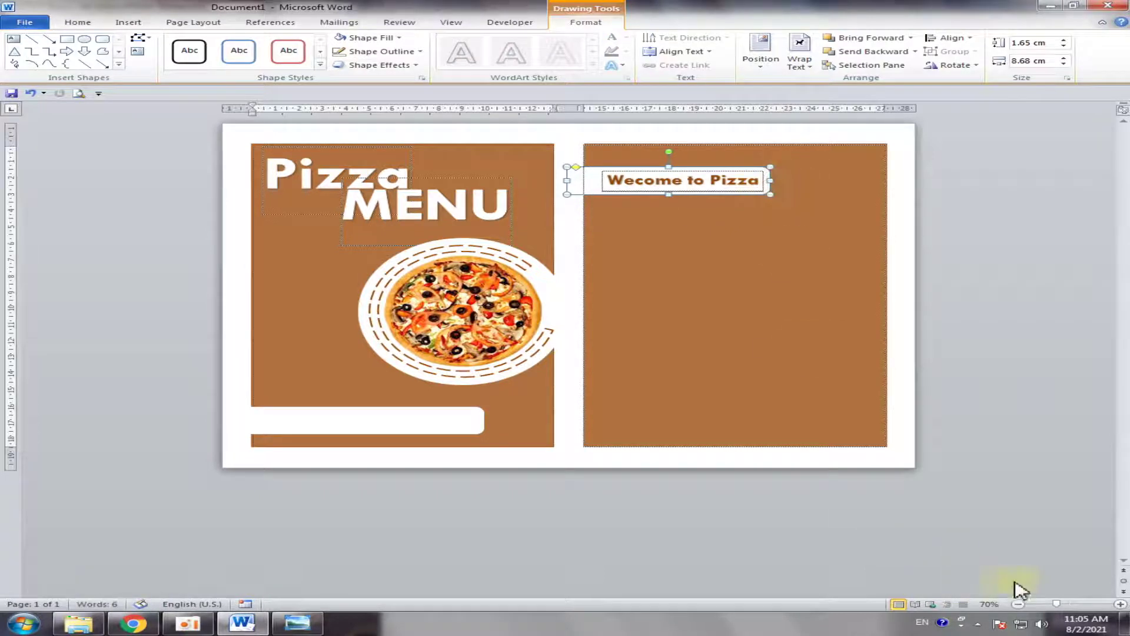
Zoom in on the right panel and widen the welcome text box to span the white bar.
click(1073, 604)
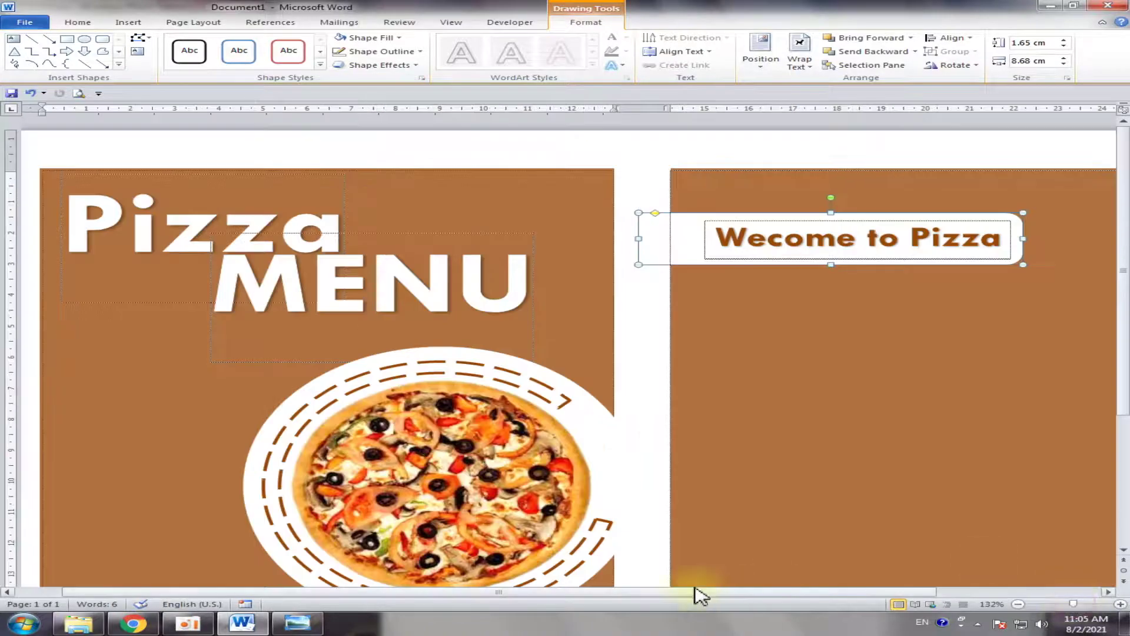
click(719, 591)
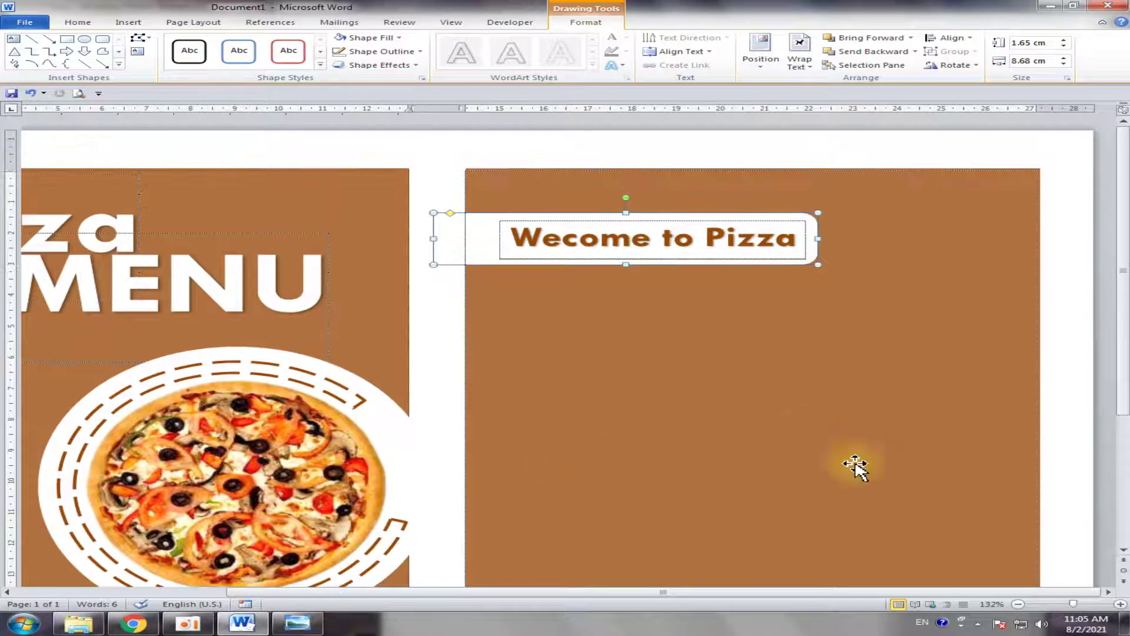
click(842, 157)
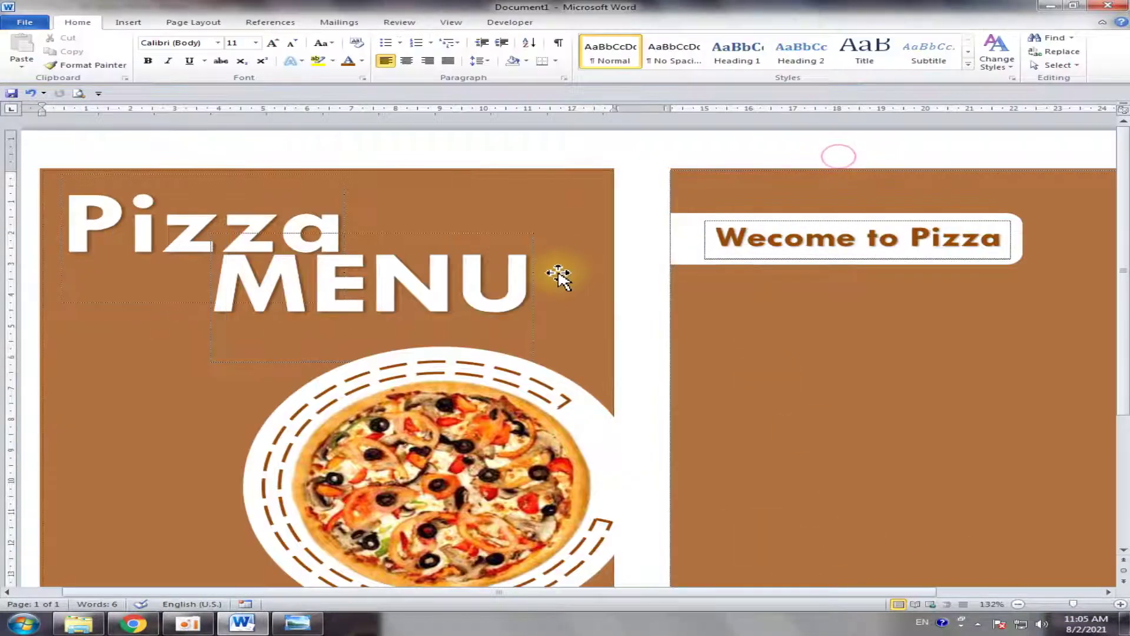
drag(631, 592, 961, 592)
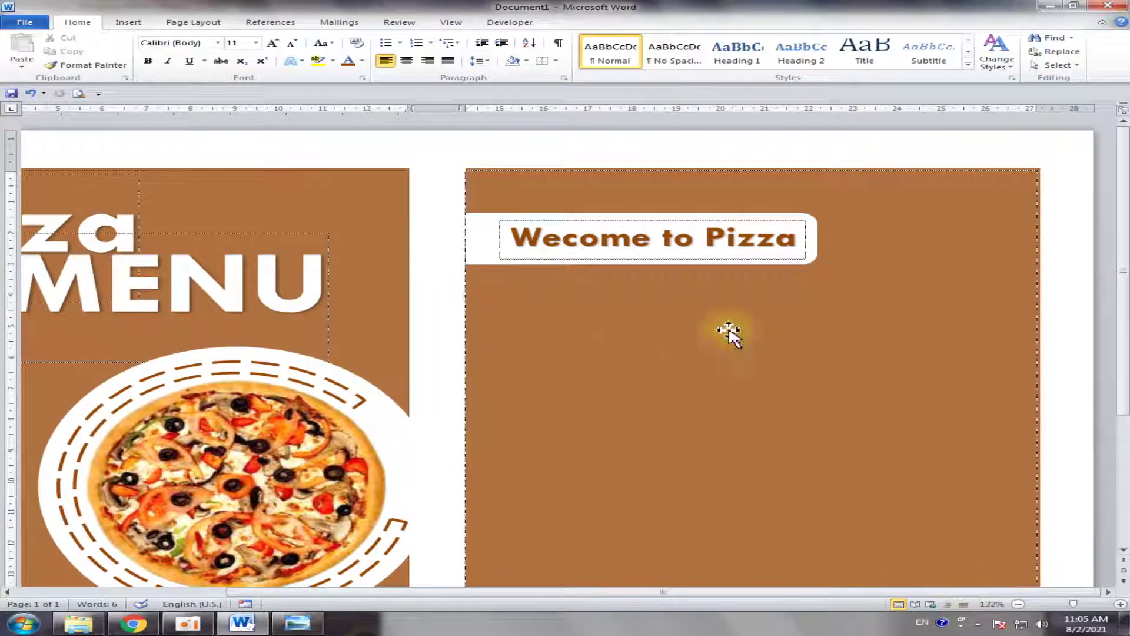
click(533, 242)
drag(489, 239, 479, 239)
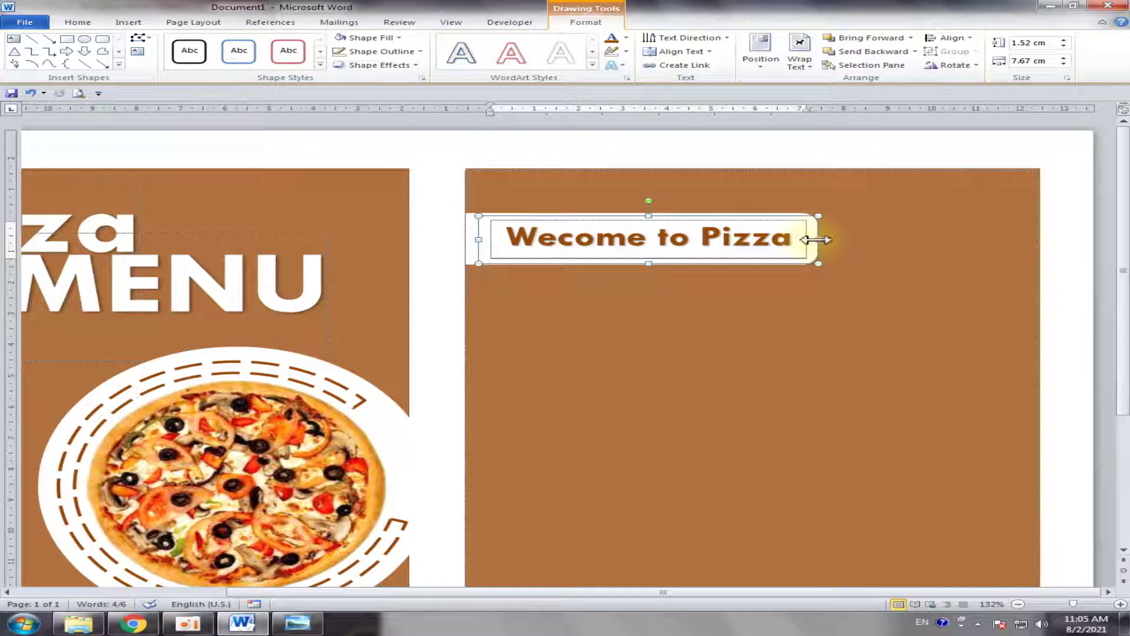
drag(815, 240, 795, 241)
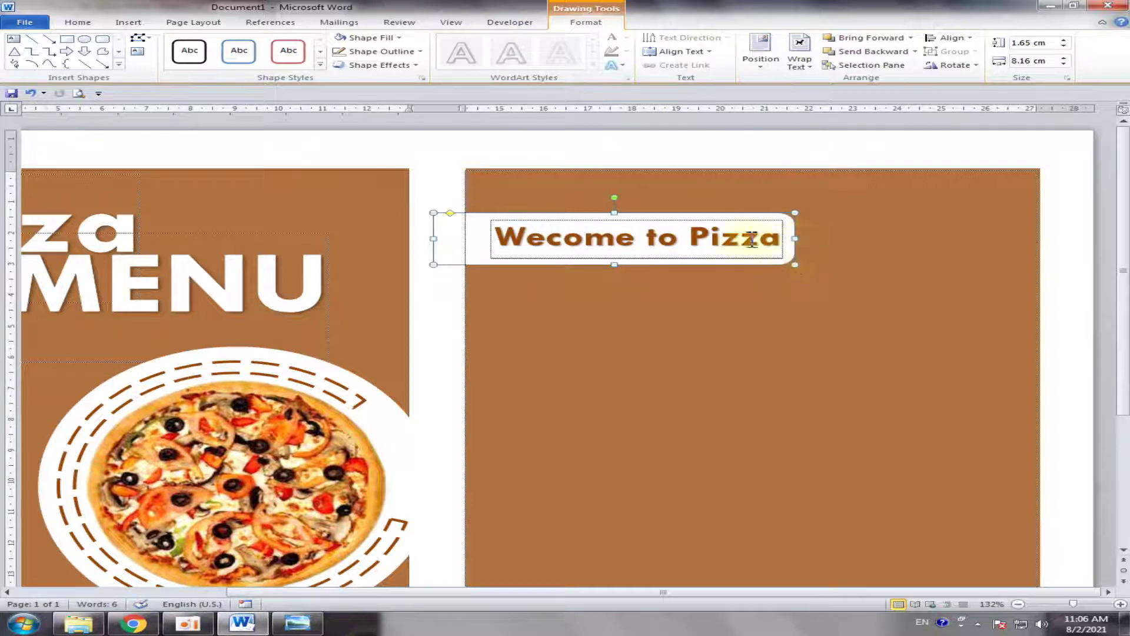
Select the Wecome to Pizza text box and try grouping it with the white bar.
click(454, 255)
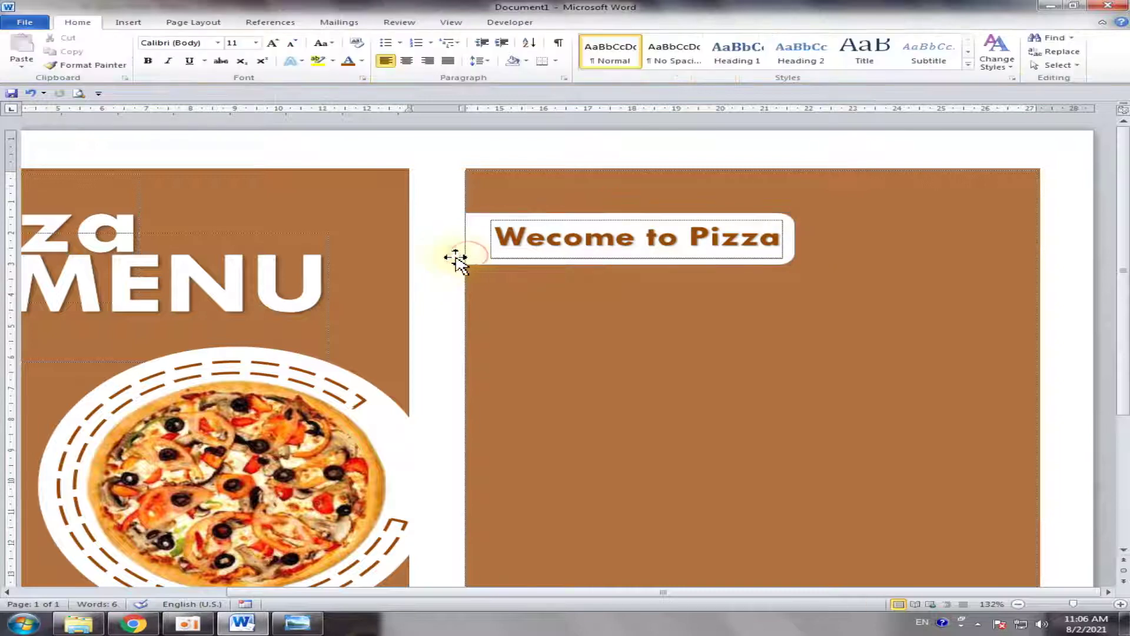
click(445, 255)
click(537, 243)
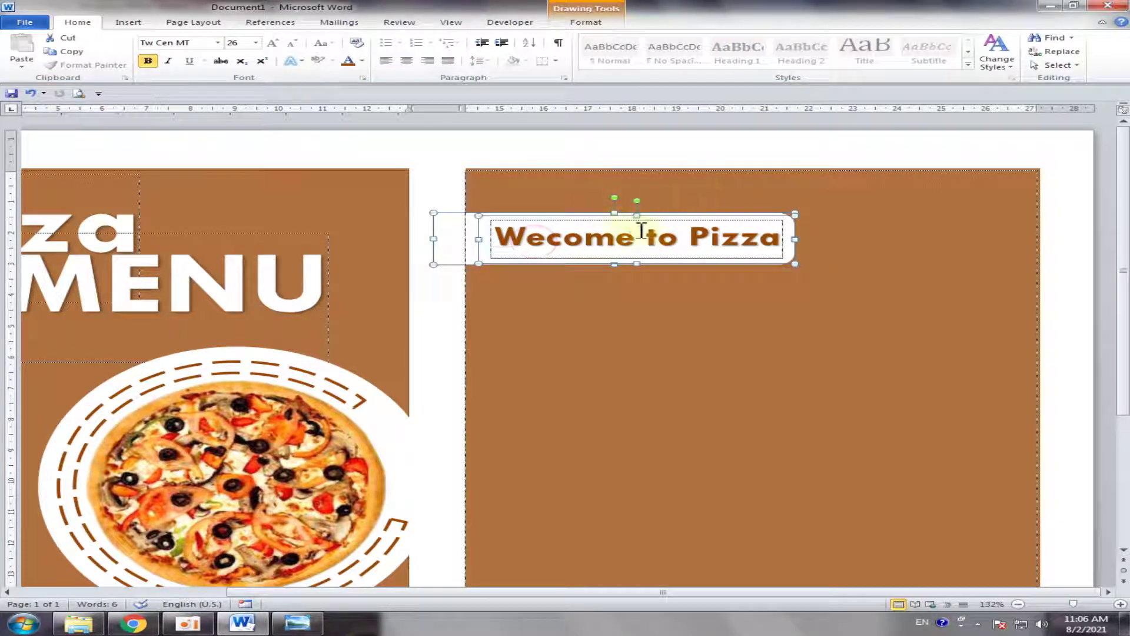
click(589, 23)
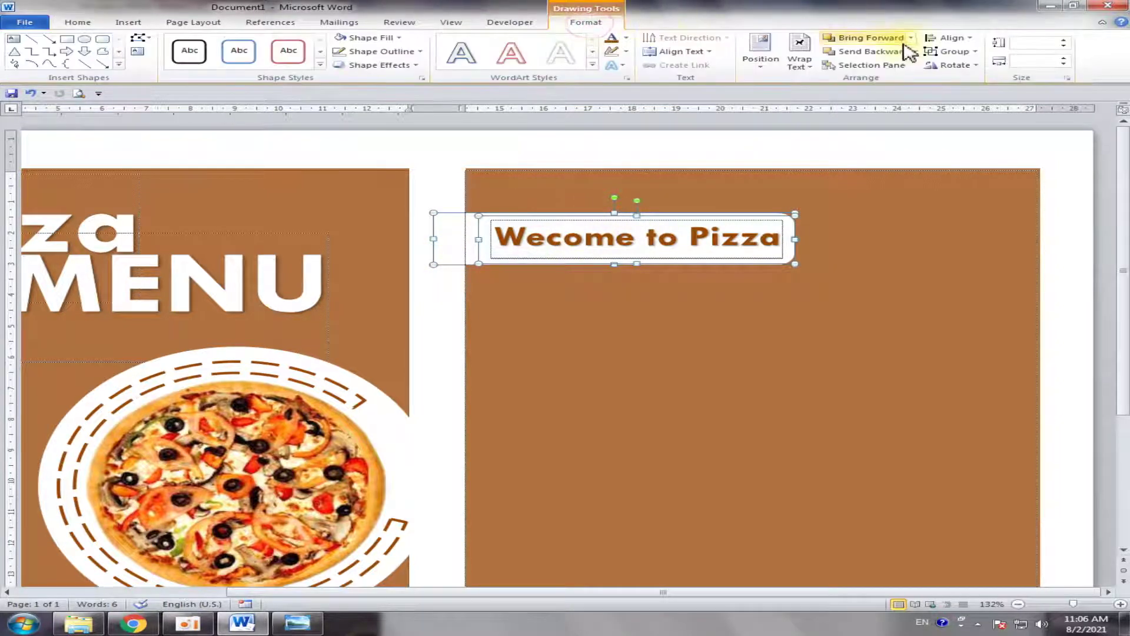
click(969, 51)
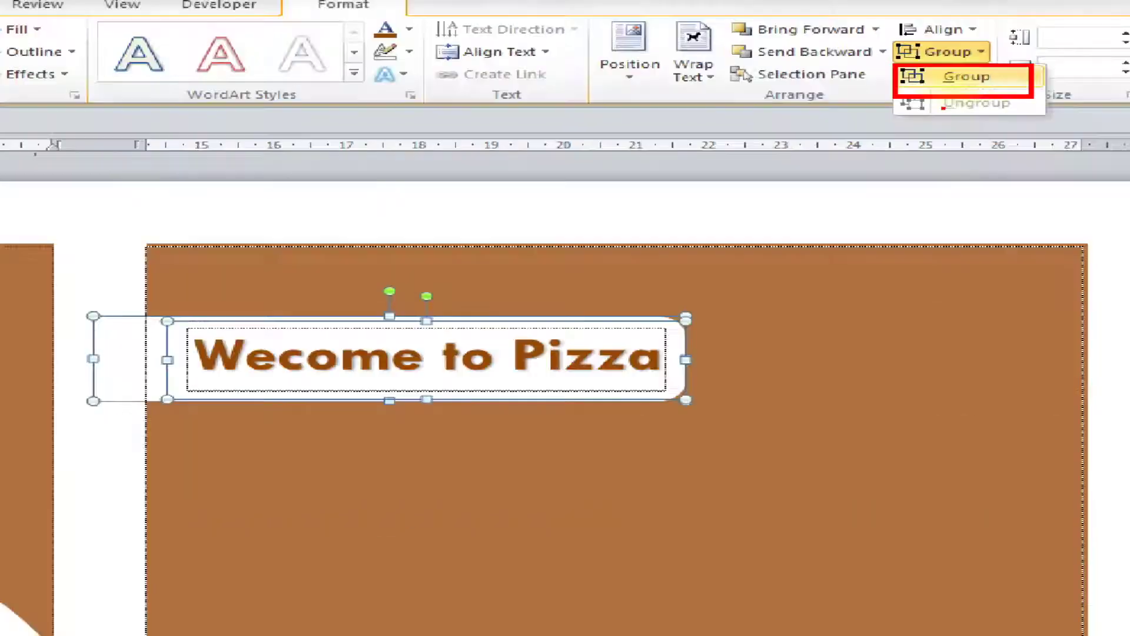
click(963, 75)
click(952, 51)
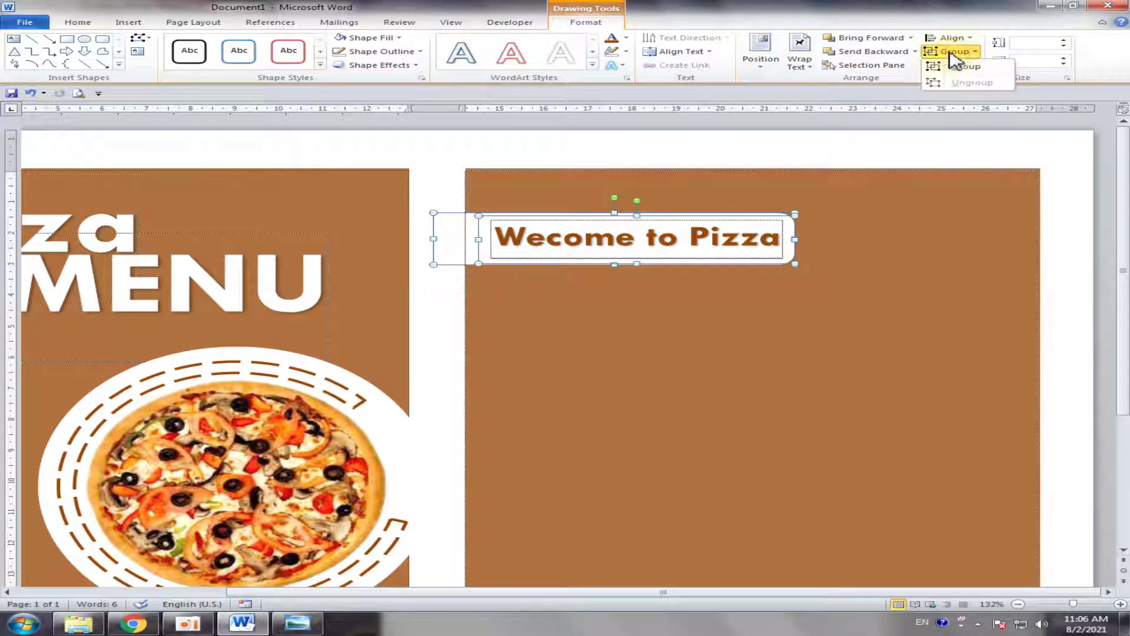
click(963, 67)
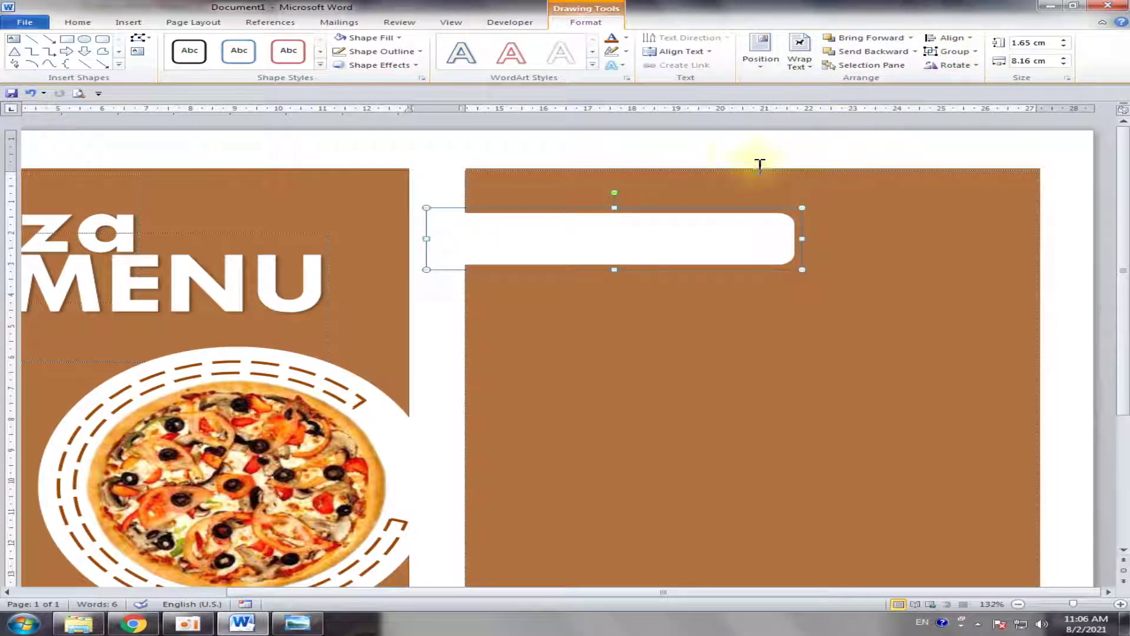
Set the shape's wrapping to Behind Text and check the white bar's layout settings.
click(802, 66)
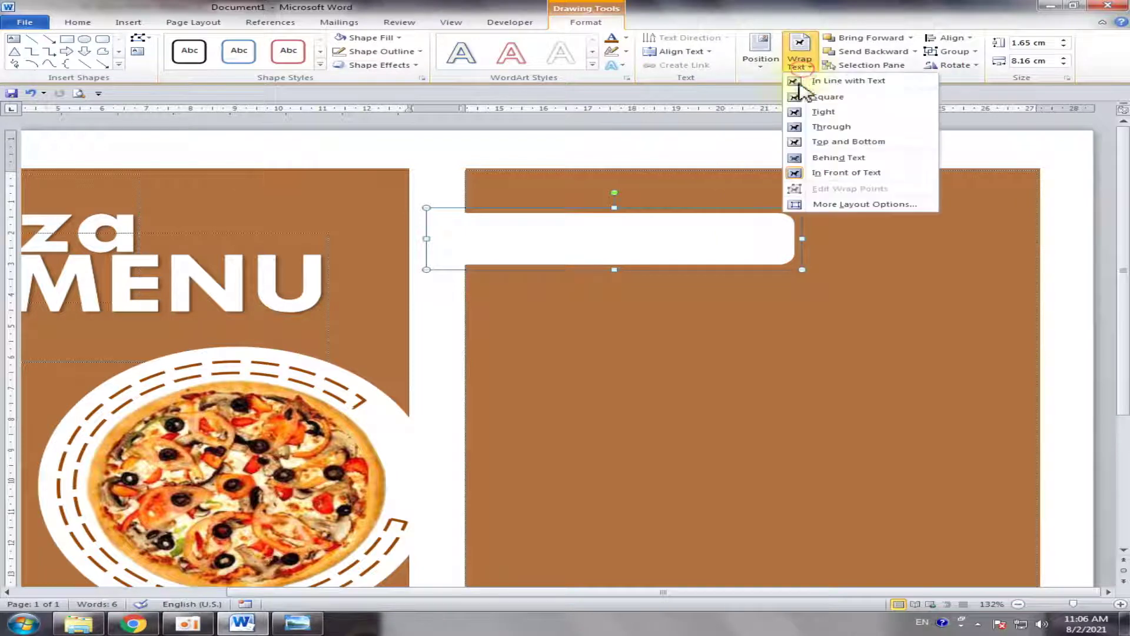
click(830, 157)
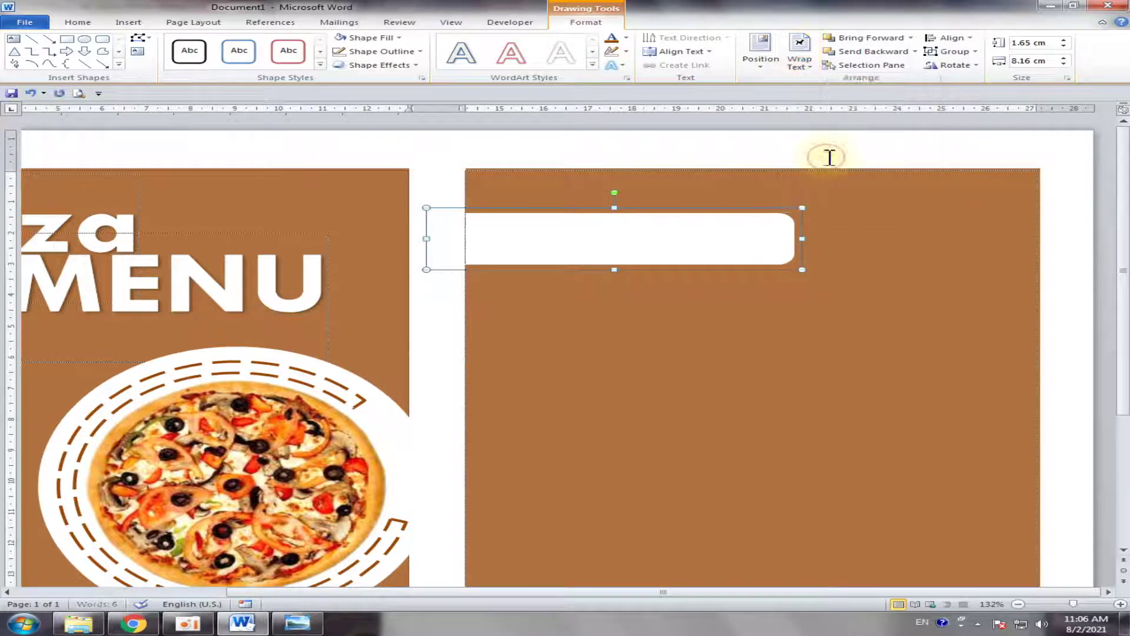
click(719, 231)
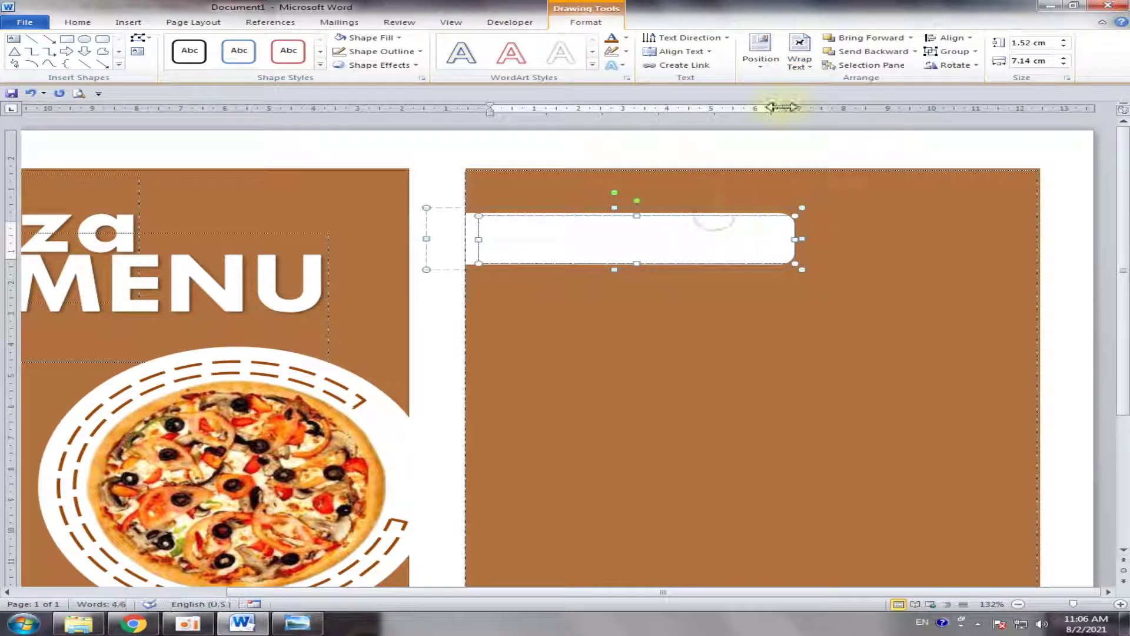
click(798, 64)
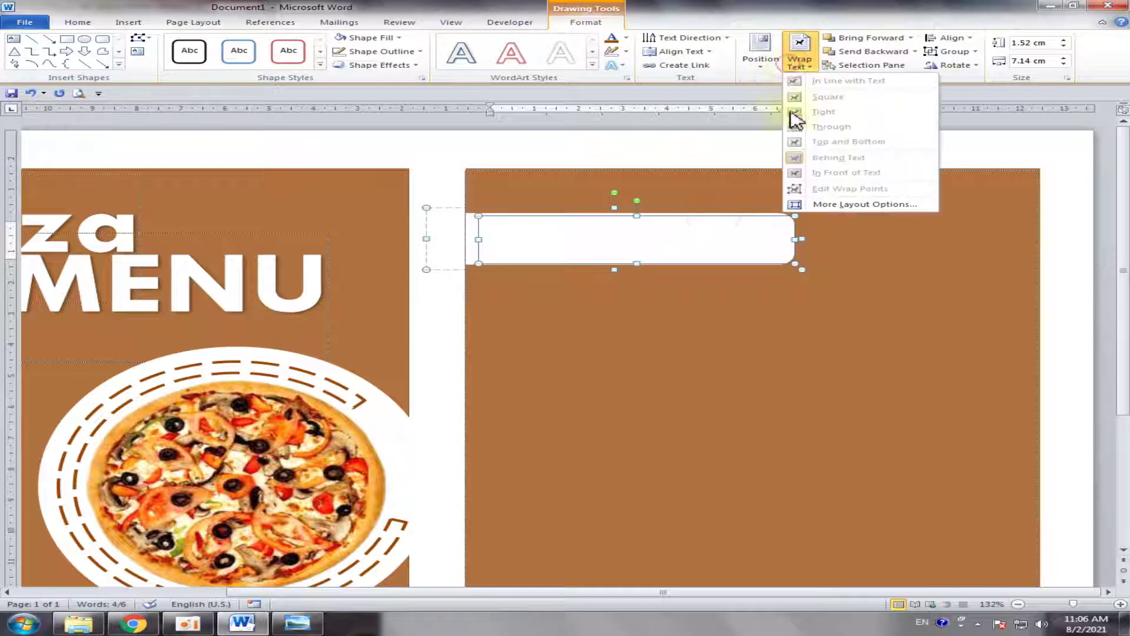
click(820, 204)
click(704, 159)
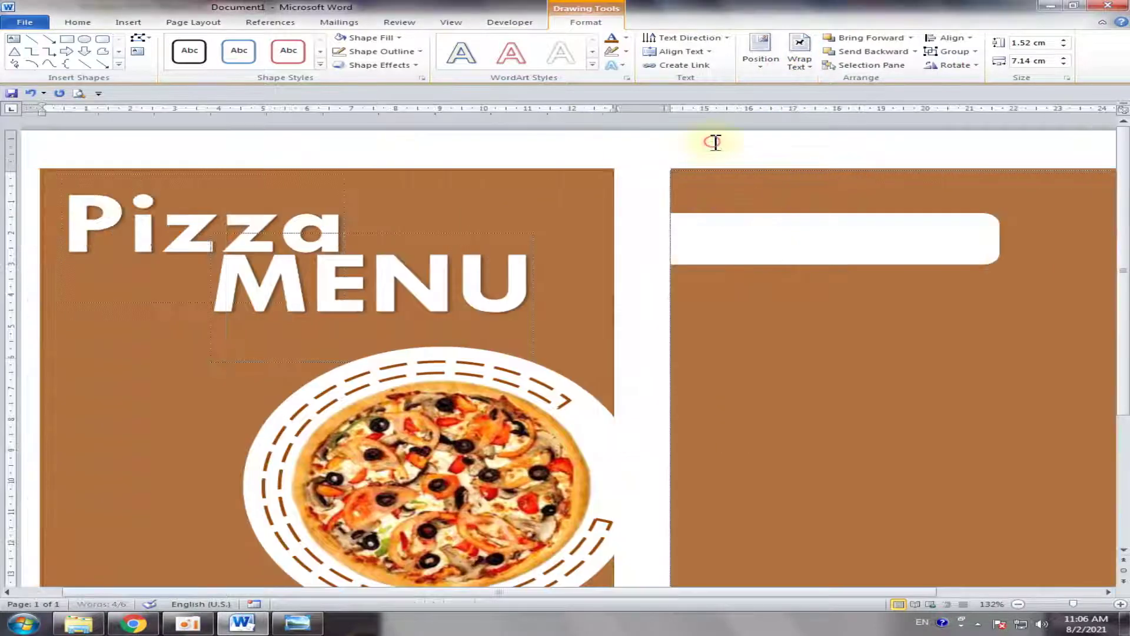
click(714, 140)
Group the text box and white bar into one object, then zoom out to 80%.
drag(697, 180, 732, 194)
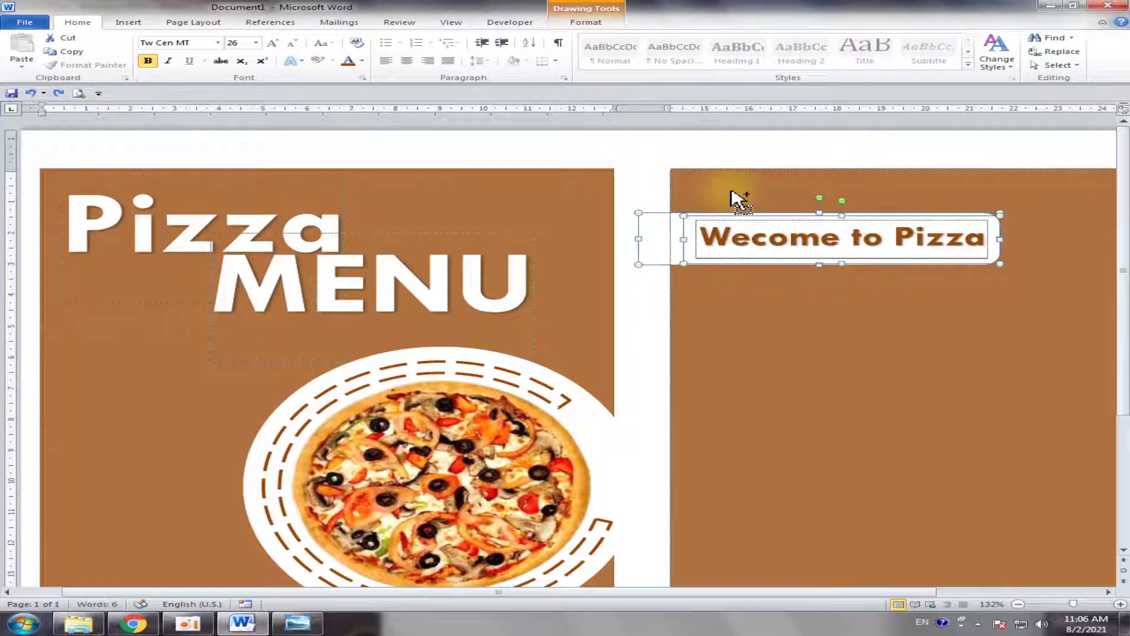
click(811, 263)
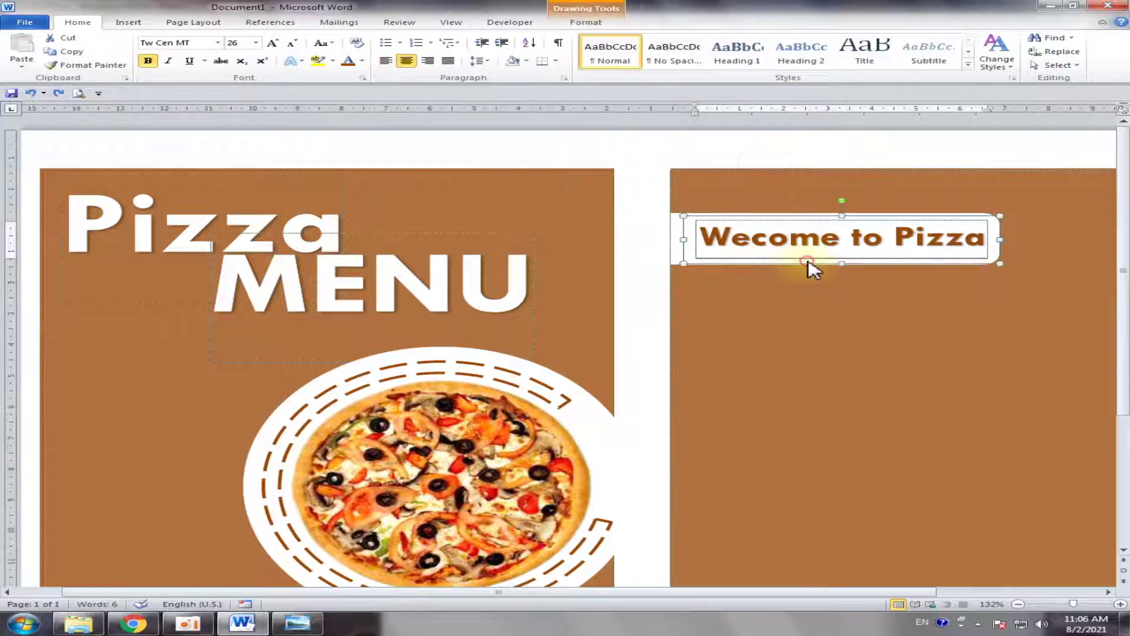
shift+click(677, 228)
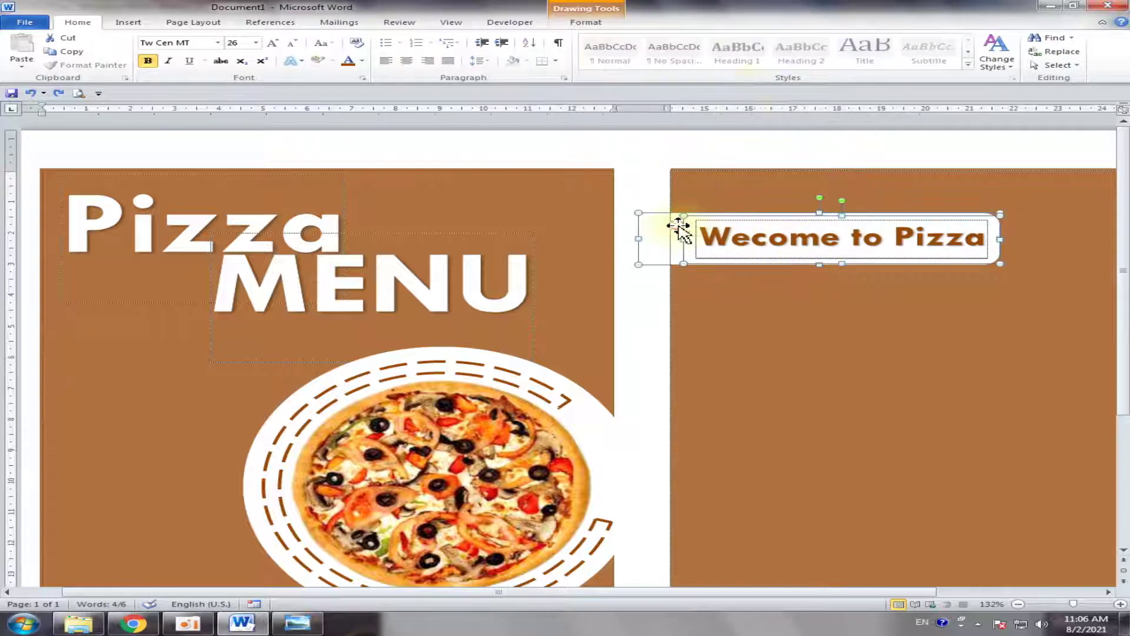
click(588, 22)
click(975, 52)
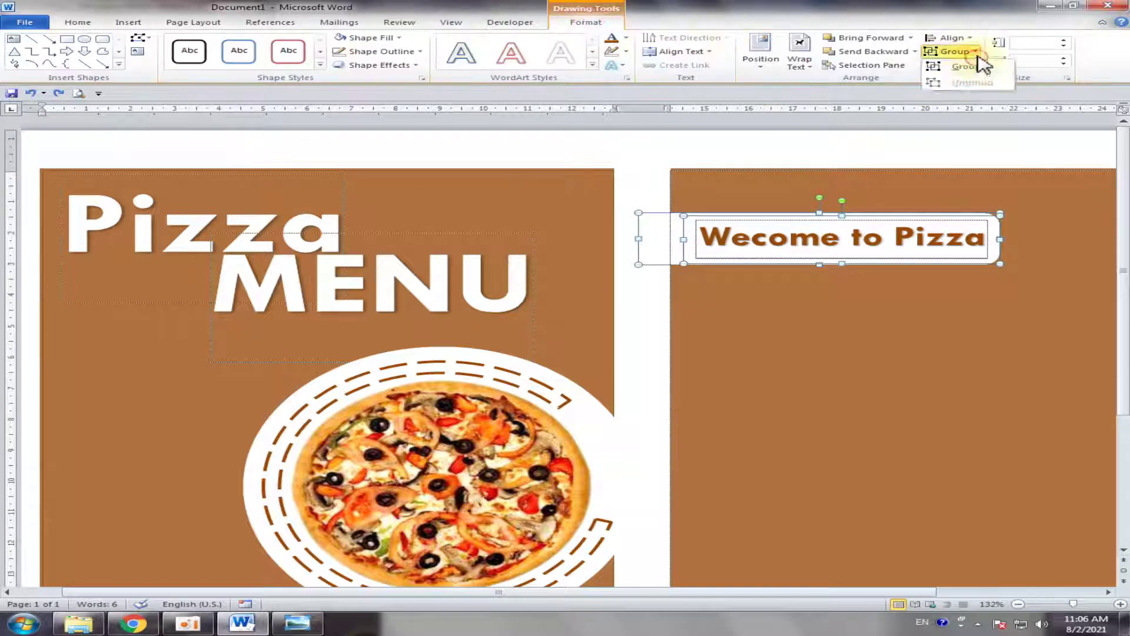
click(971, 70)
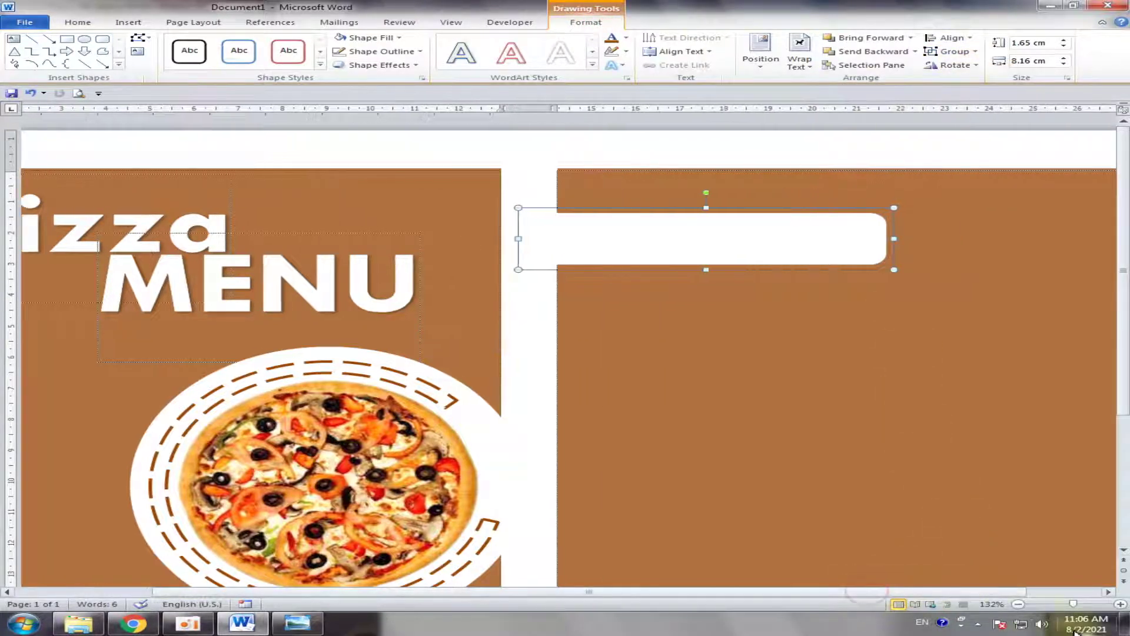
click(1018, 604)
click(1019, 605)
click(1019, 604)
click(1019, 605)
click(1018, 604)
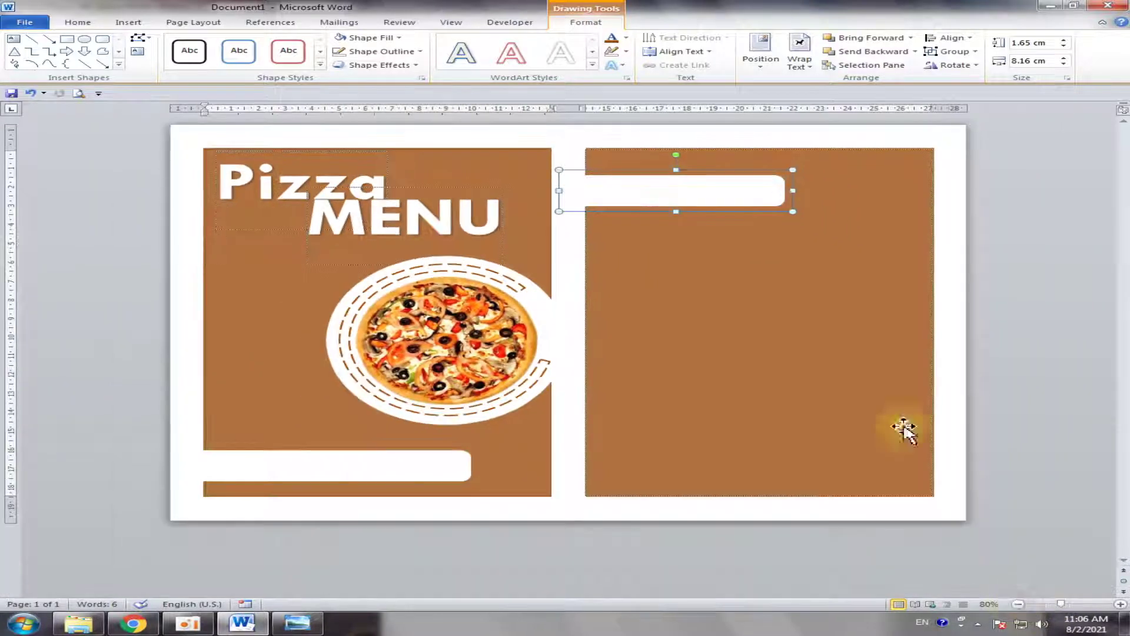
click(976, 214)
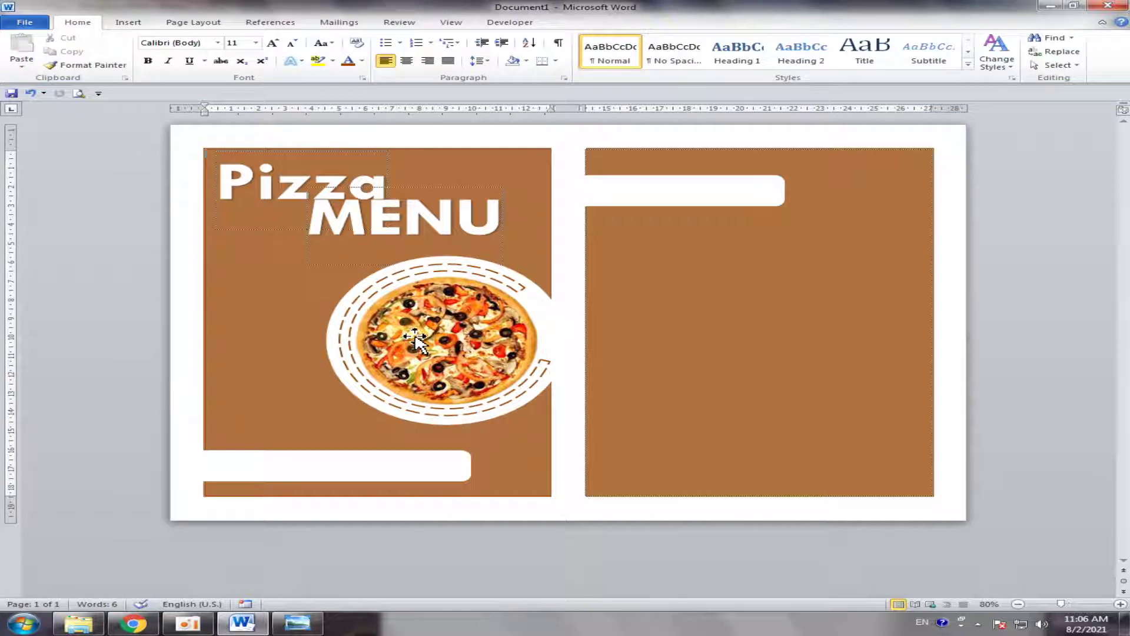
Copy the cover pizza photo to the right panel's top-right and shrink it to 4.06 cm, checking the reference.
click(450, 348)
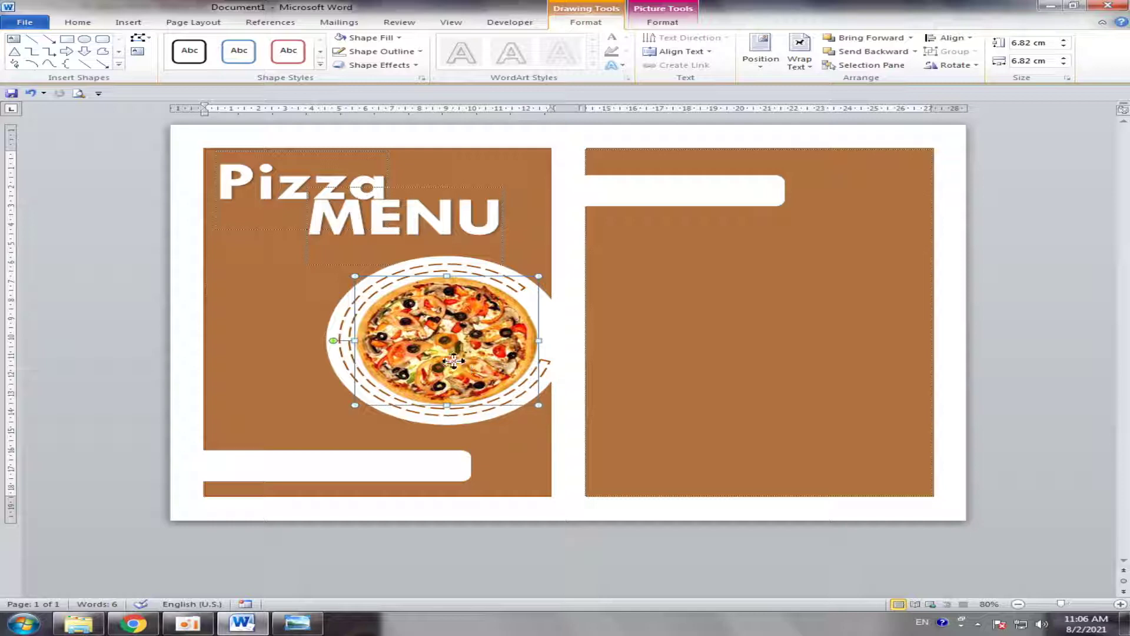
drag(453, 361, 876, 232)
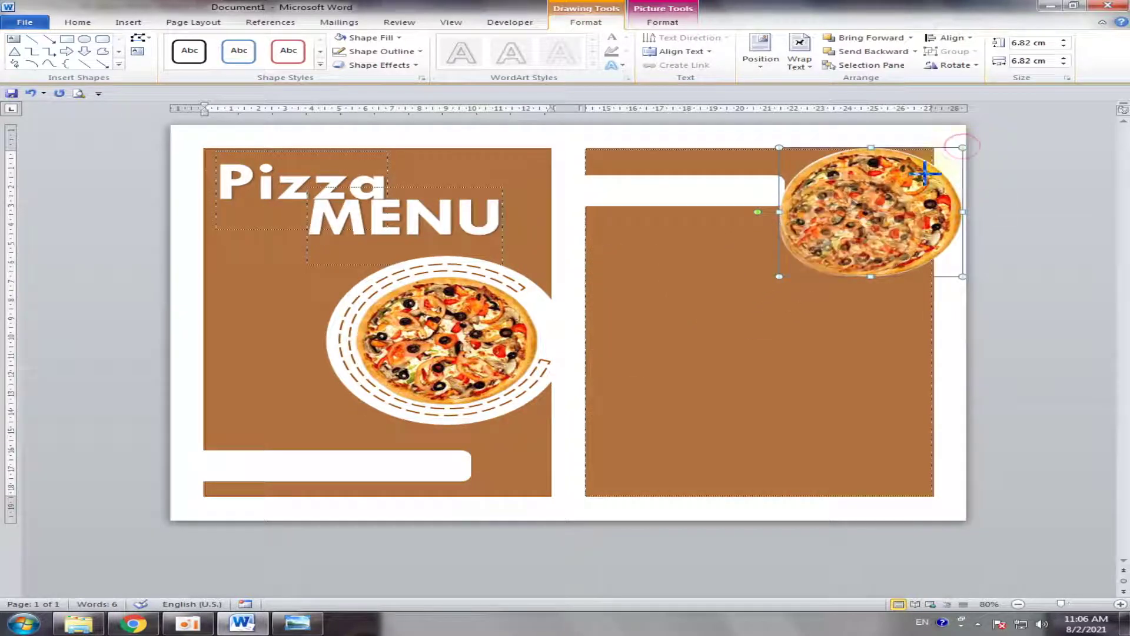
drag(963, 148, 906, 188)
drag(832, 238, 844, 206)
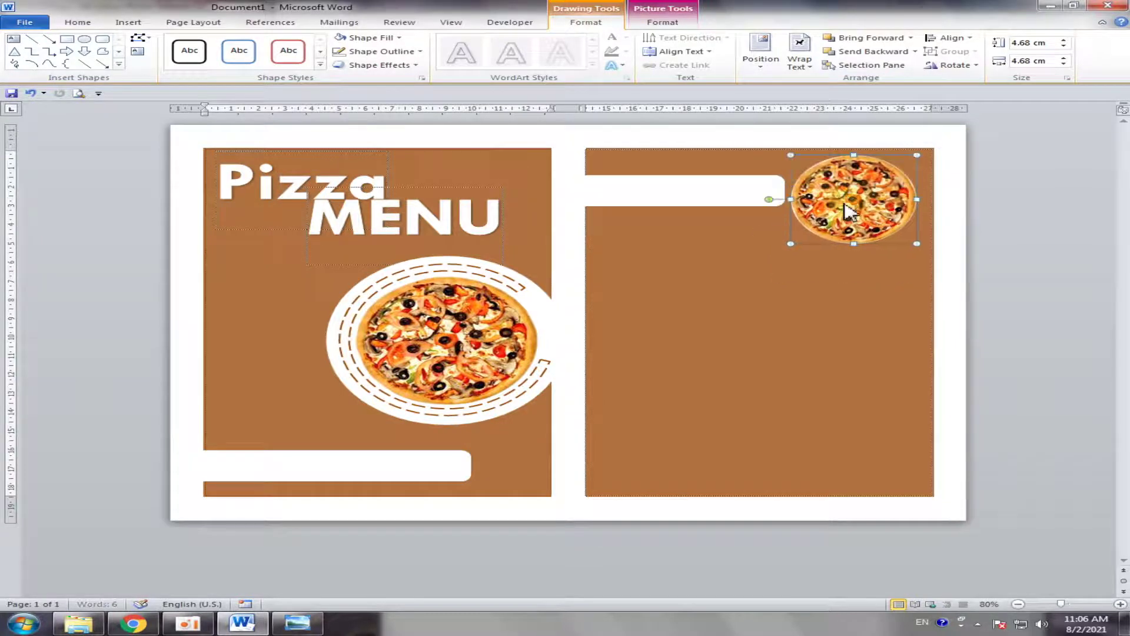
drag(916, 155, 901, 167)
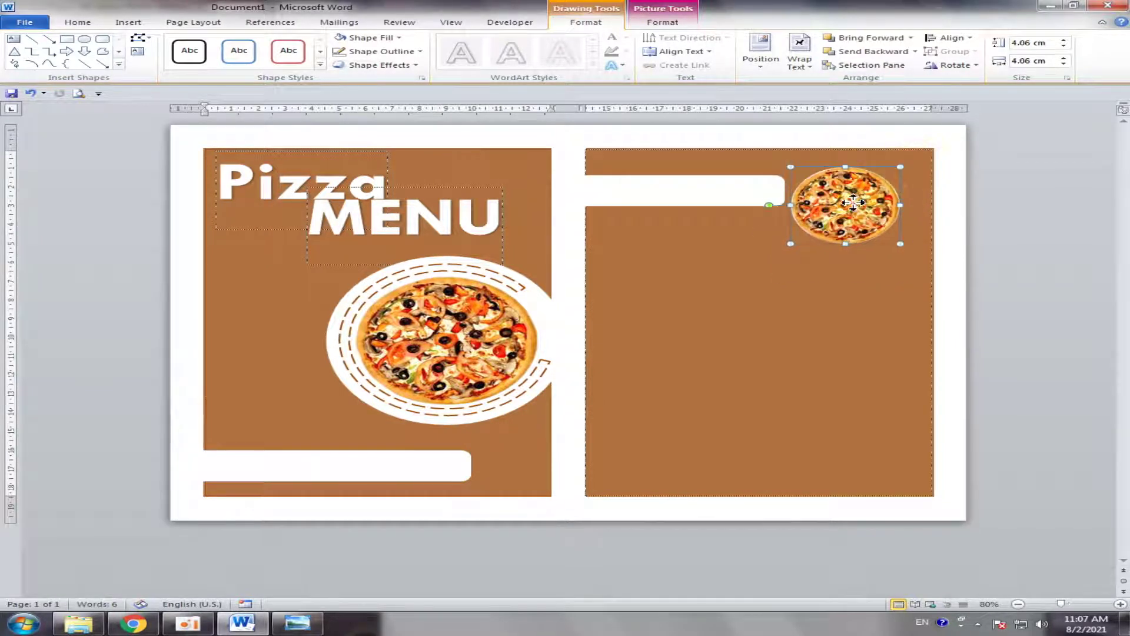
drag(855, 203, 863, 203)
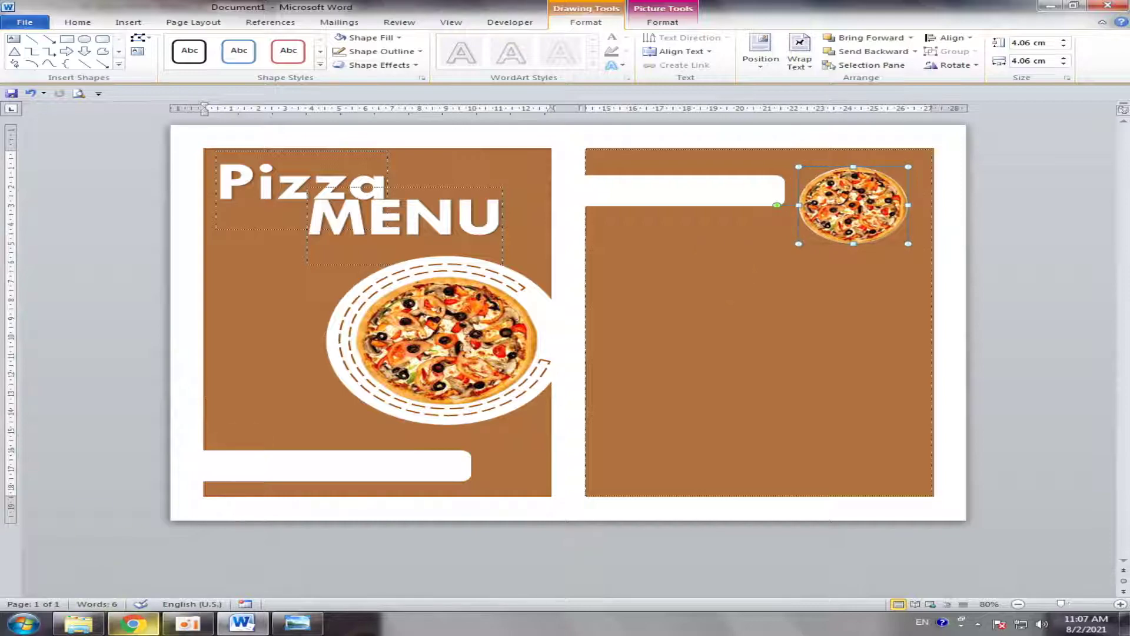
click(288, 627)
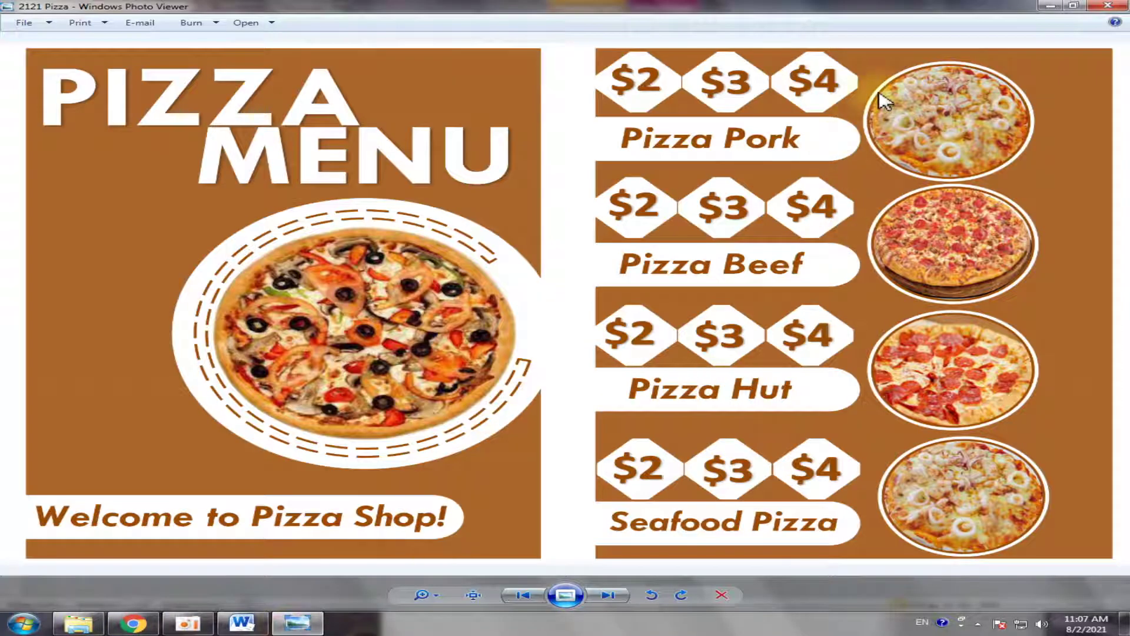
click(243, 623)
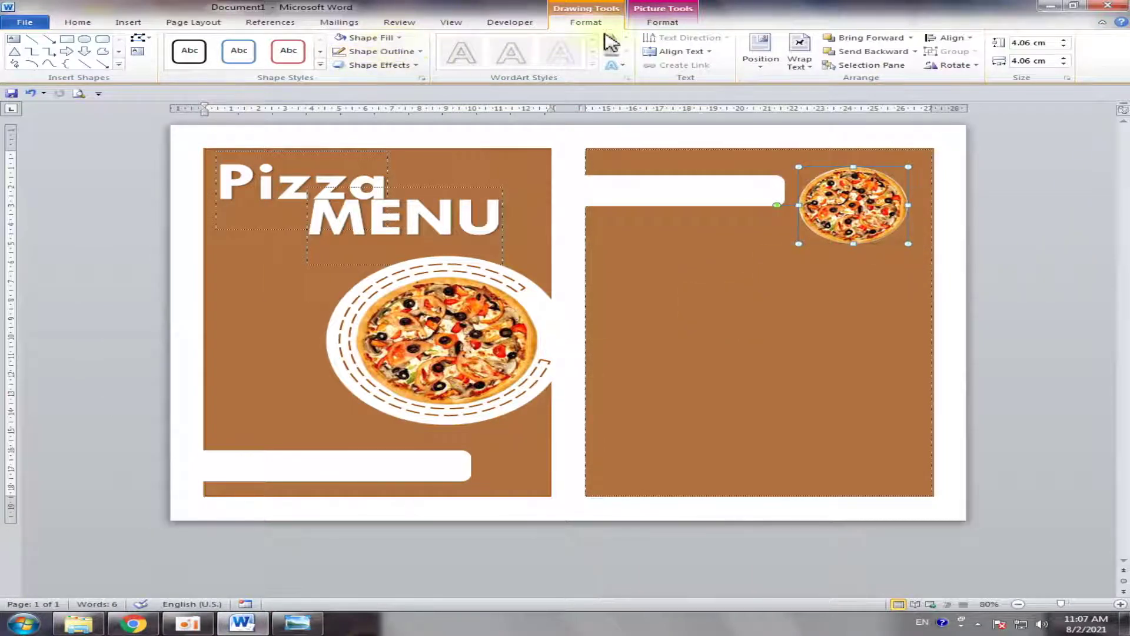
Outline the small pizza photo in white at 3 pt weight and nudge it slightly up.
click(406, 52)
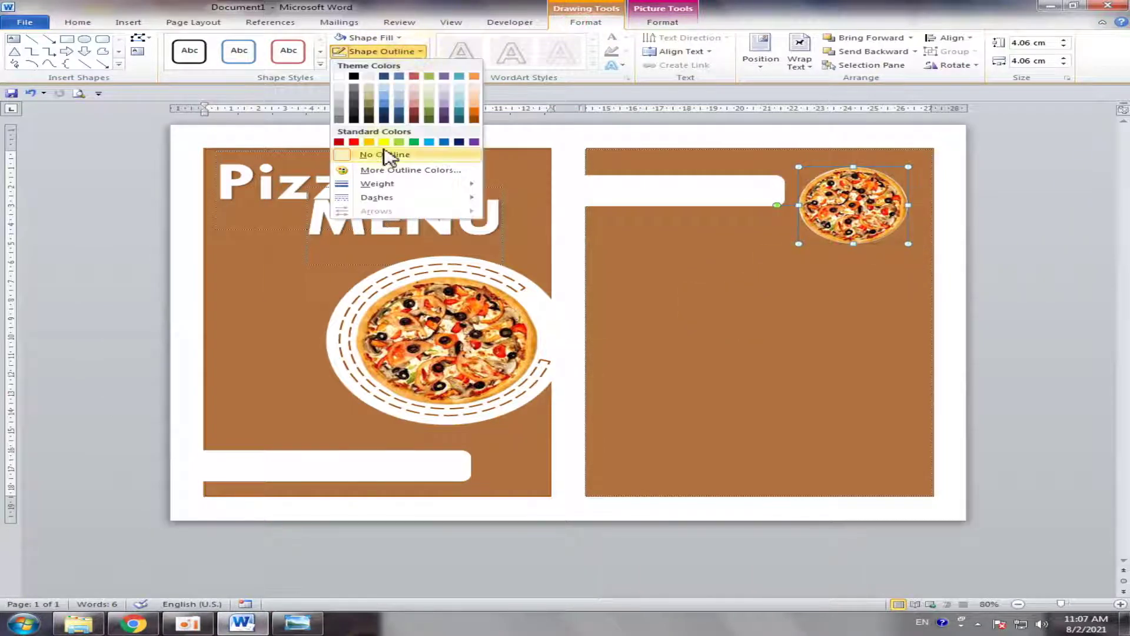
click(339, 76)
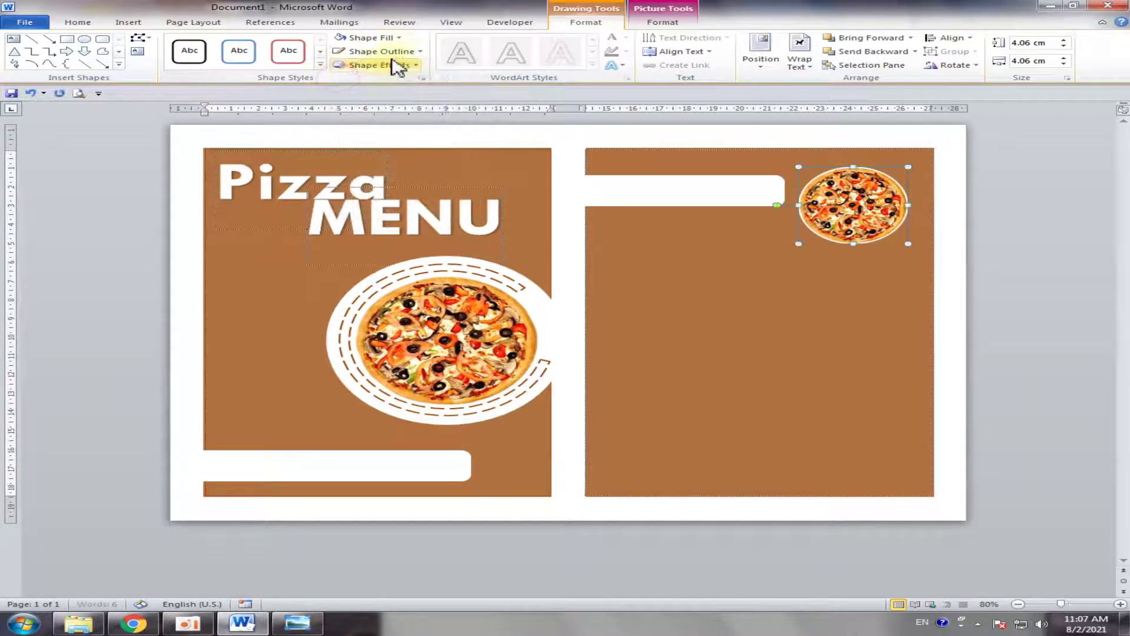
click(398, 52)
mouse_move(377, 184)
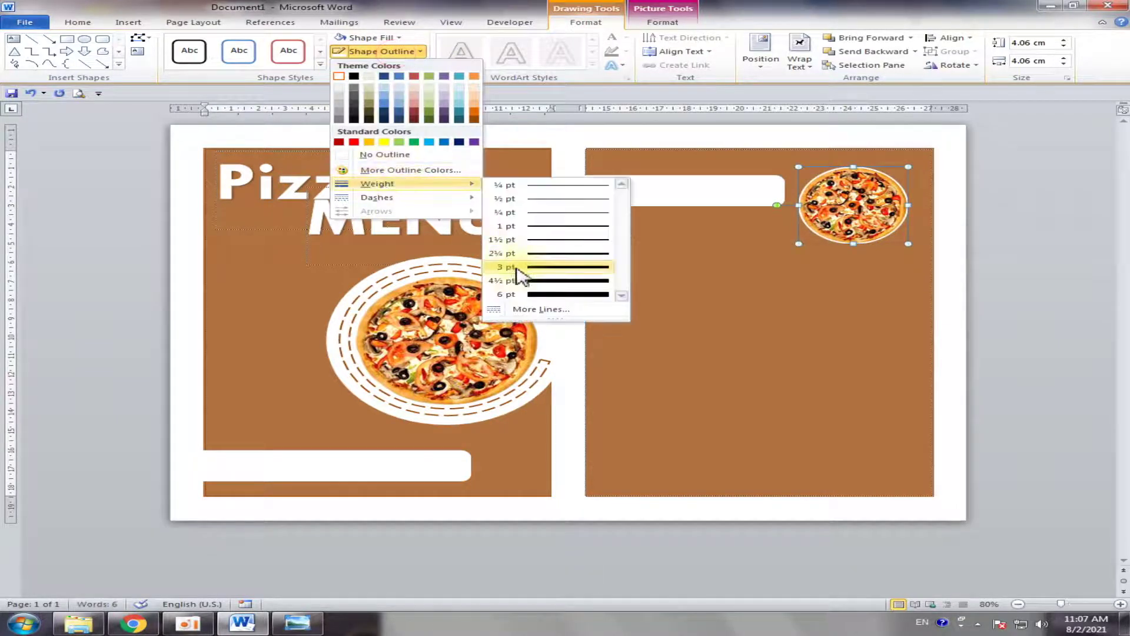
click(559, 269)
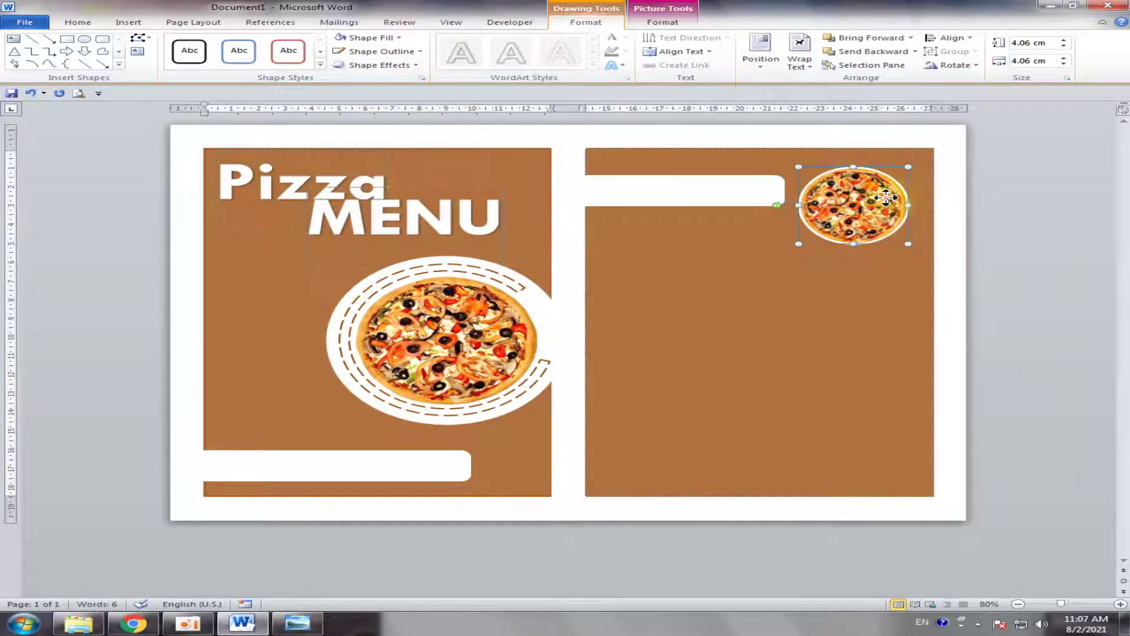
drag(893, 215, 892, 204)
click(964, 221)
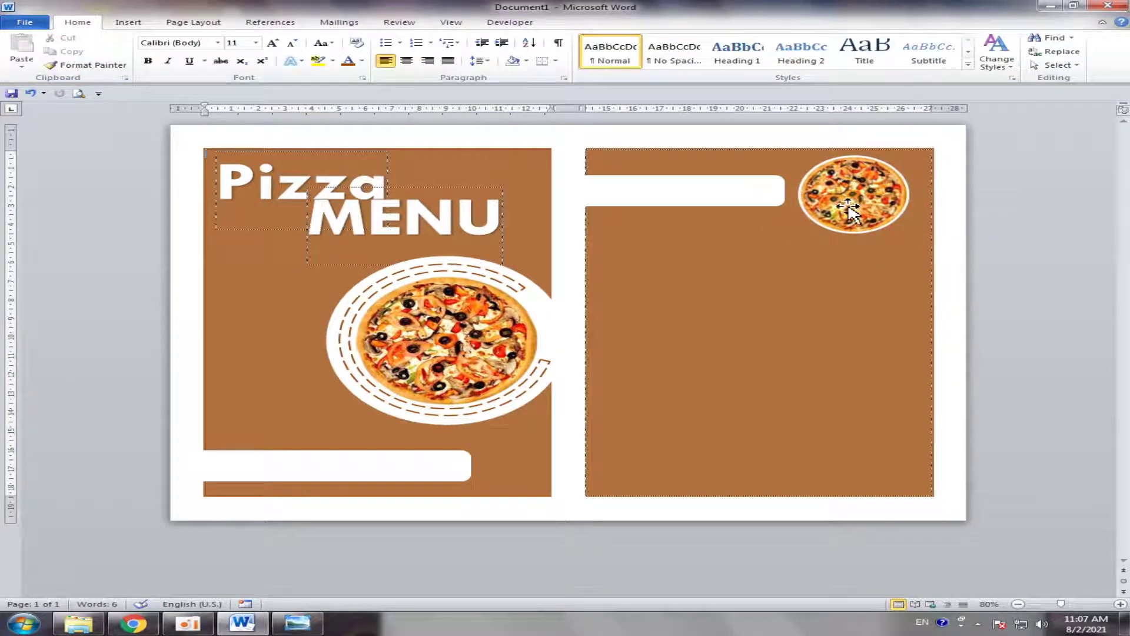
Select the top white bar with its pizza photo and move both slightly lower.
click(712, 206)
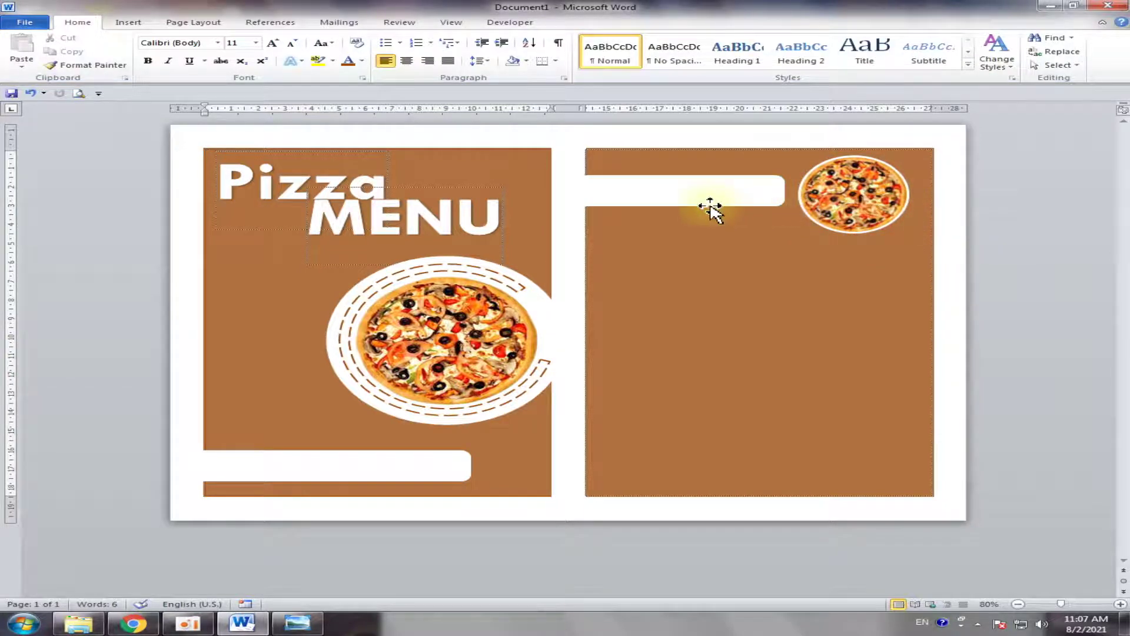
click(750, 187)
shift+click(833, 207)
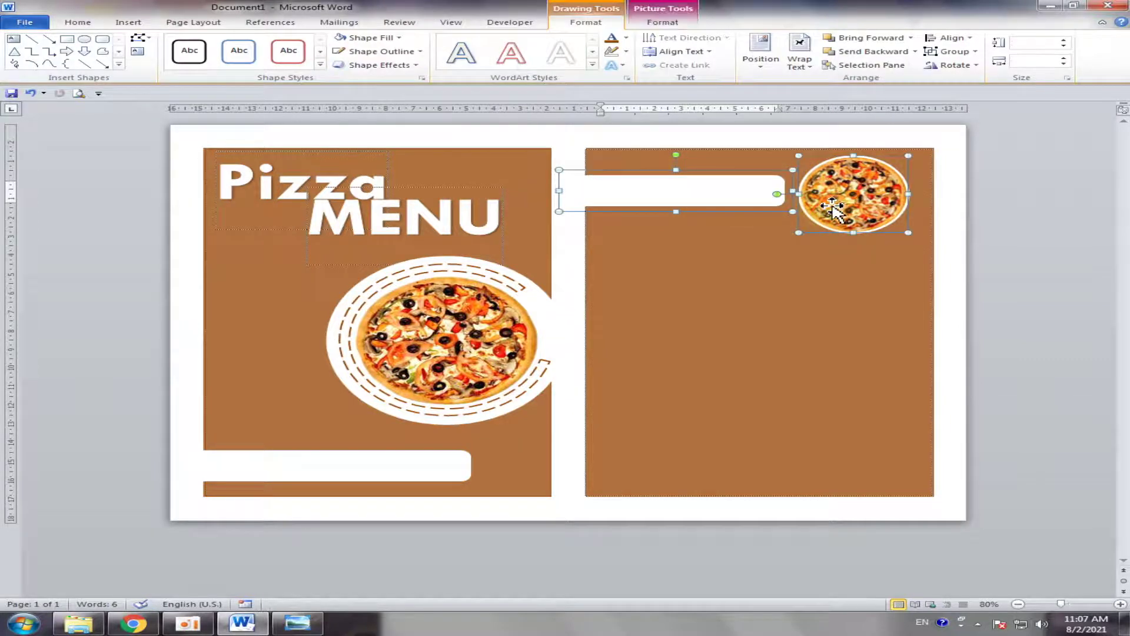
drag(832, 207, 832, 215)
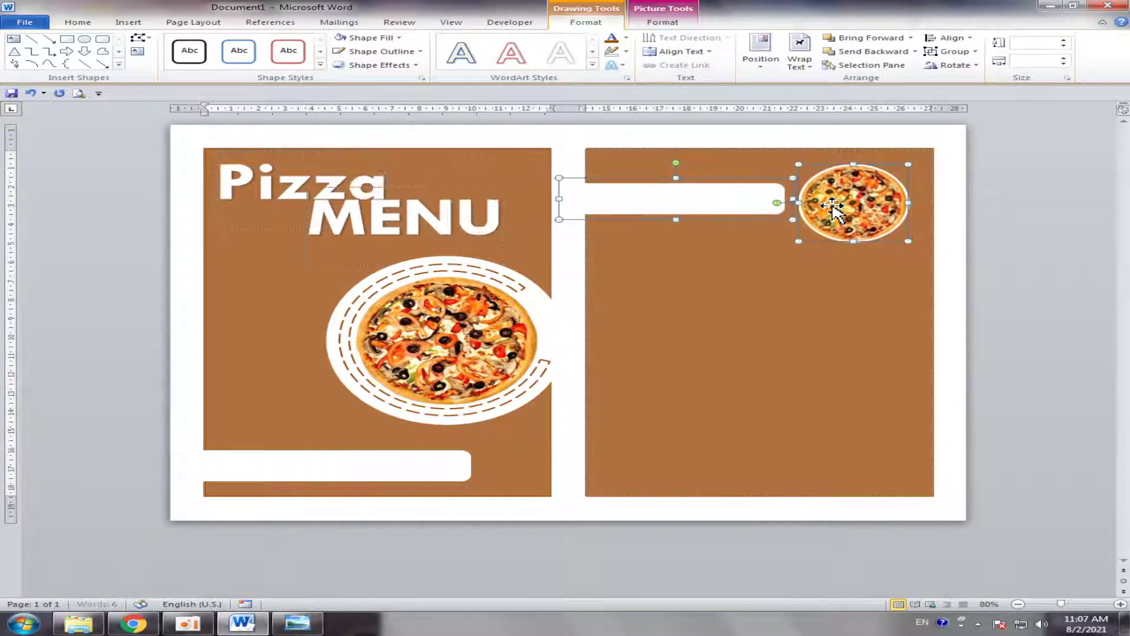
click(1013, 179)
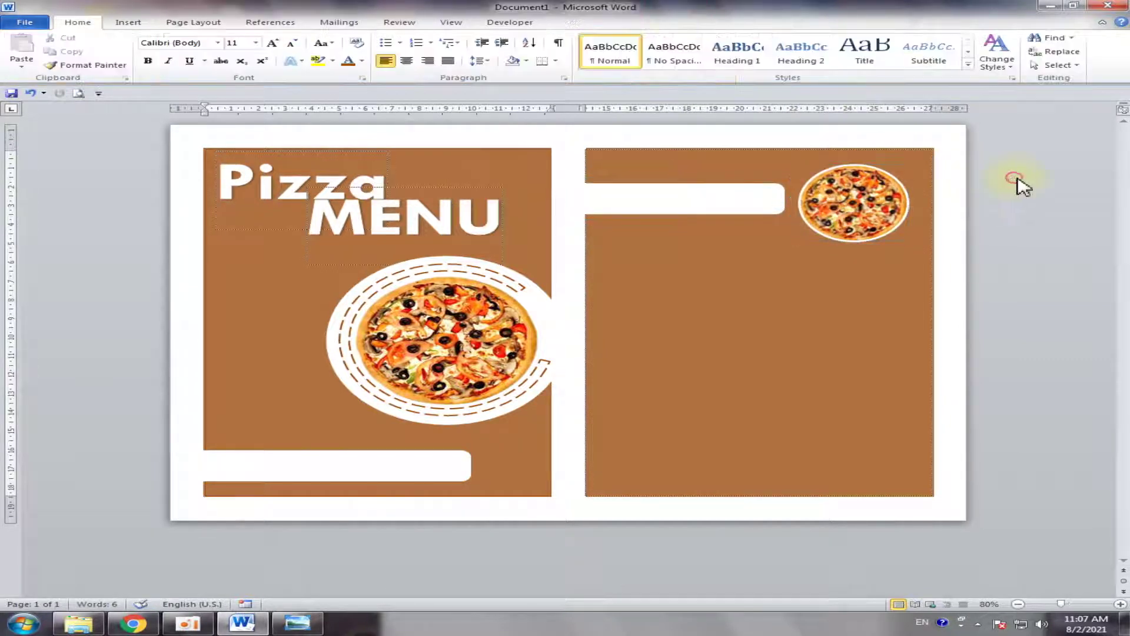
Reselect the bar and pizza photo, undoing an accidental Ctrl-drag copy.
click(728, 208)
shift+click(827, 207)
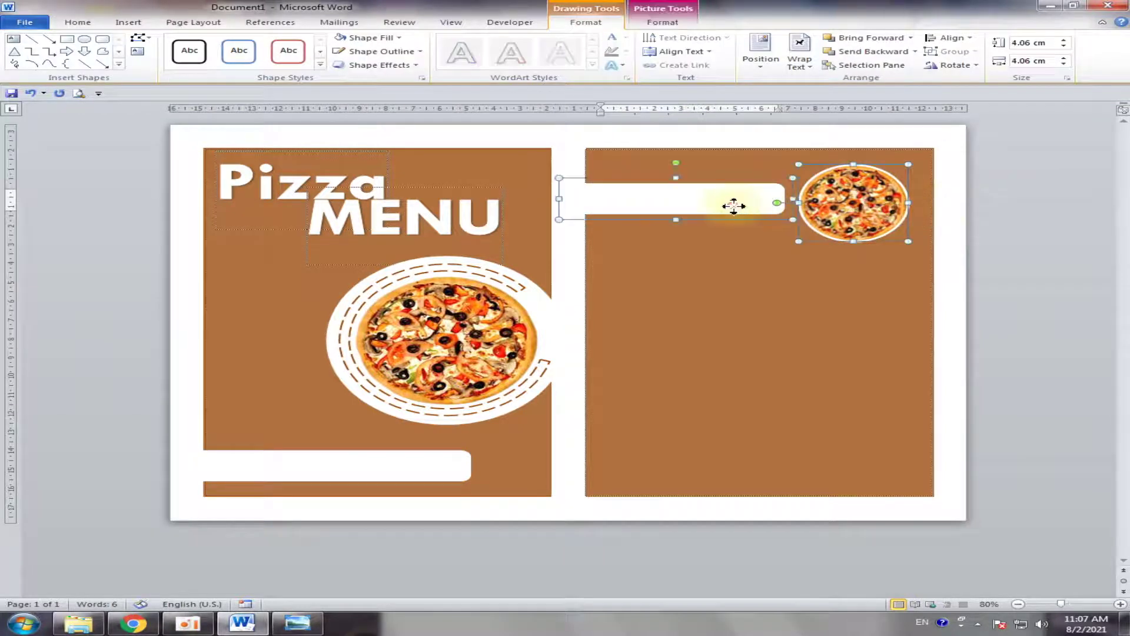
click(1071, 217)
click(854, 203)
shift+click(704, 204)
shift+click(692, 221)
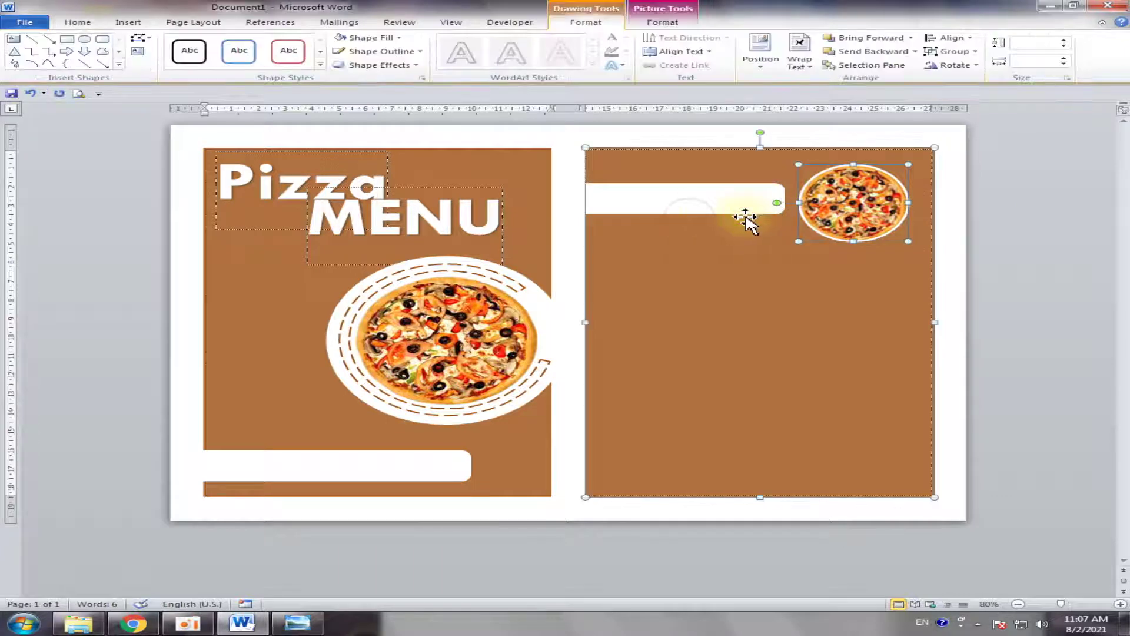
click(977, 218)
click(850, 207)
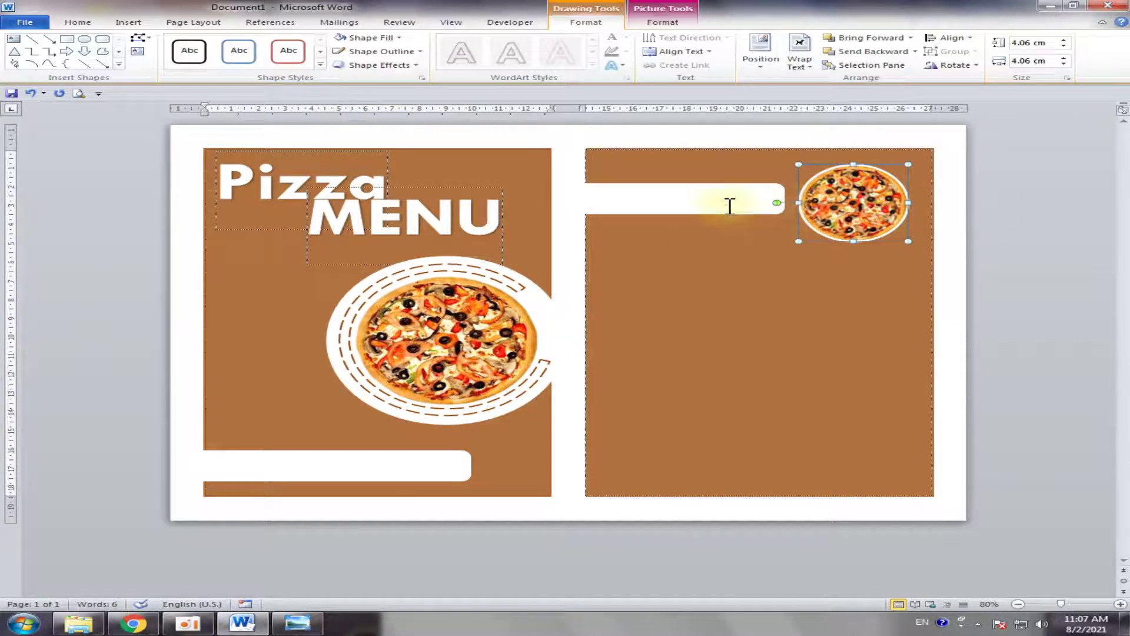
shift+click(728, 205)
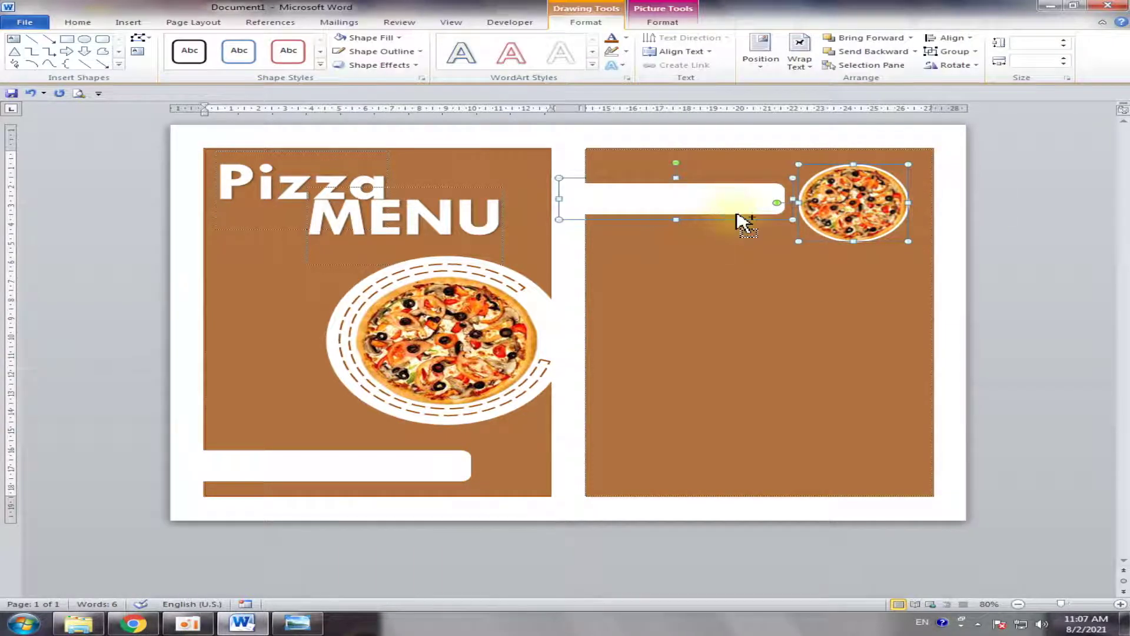
drag(736, 224, 736, 253)
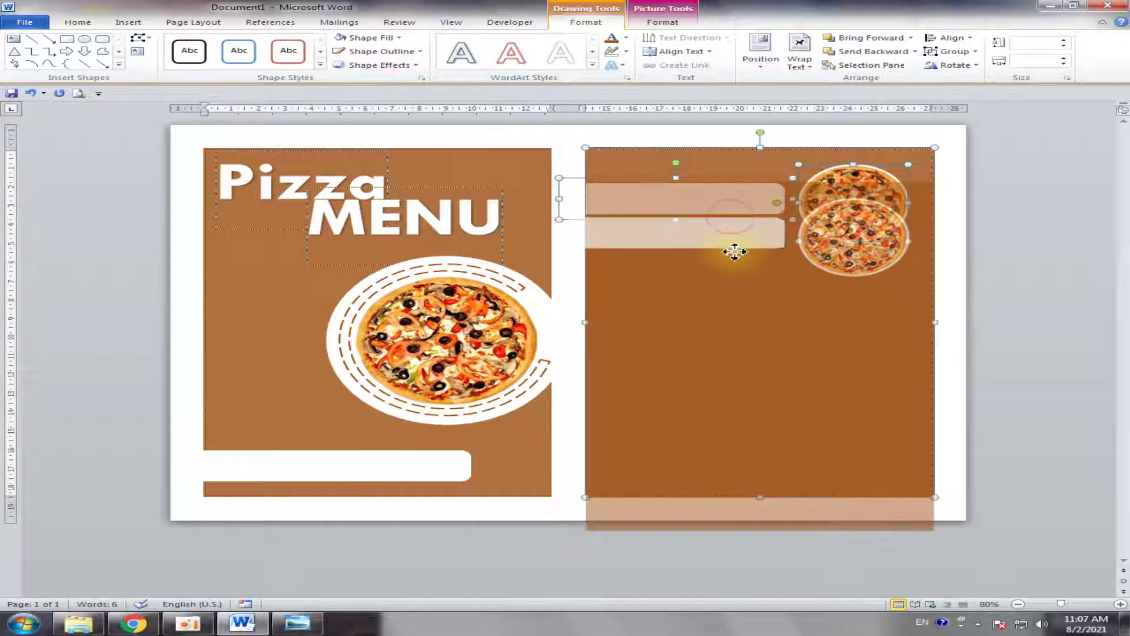
key(ctrl+z)
Undo a second misplaced copy and select the top white bar together with the pizza photo.
click(854, 204)
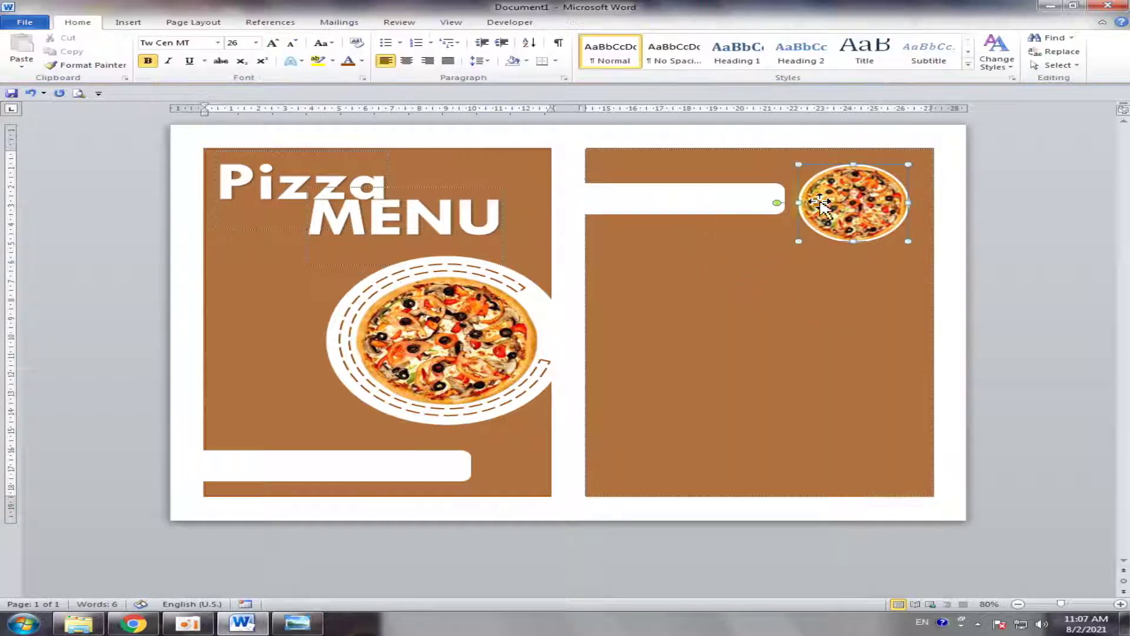
shift+click(693, 207)
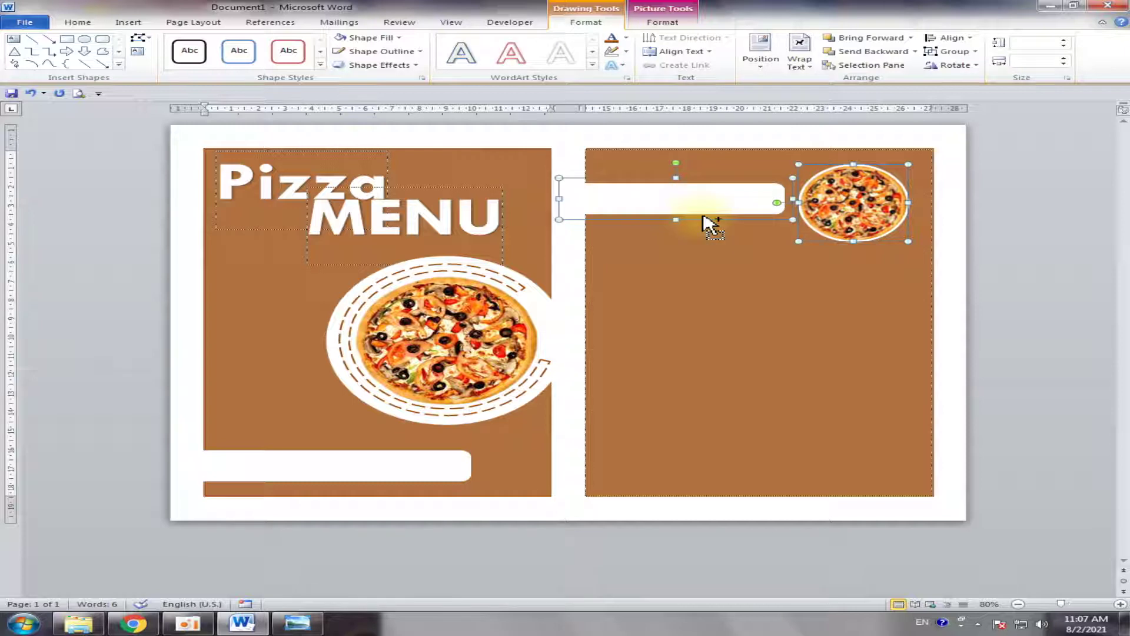
drag(709, 224, 706, 256)
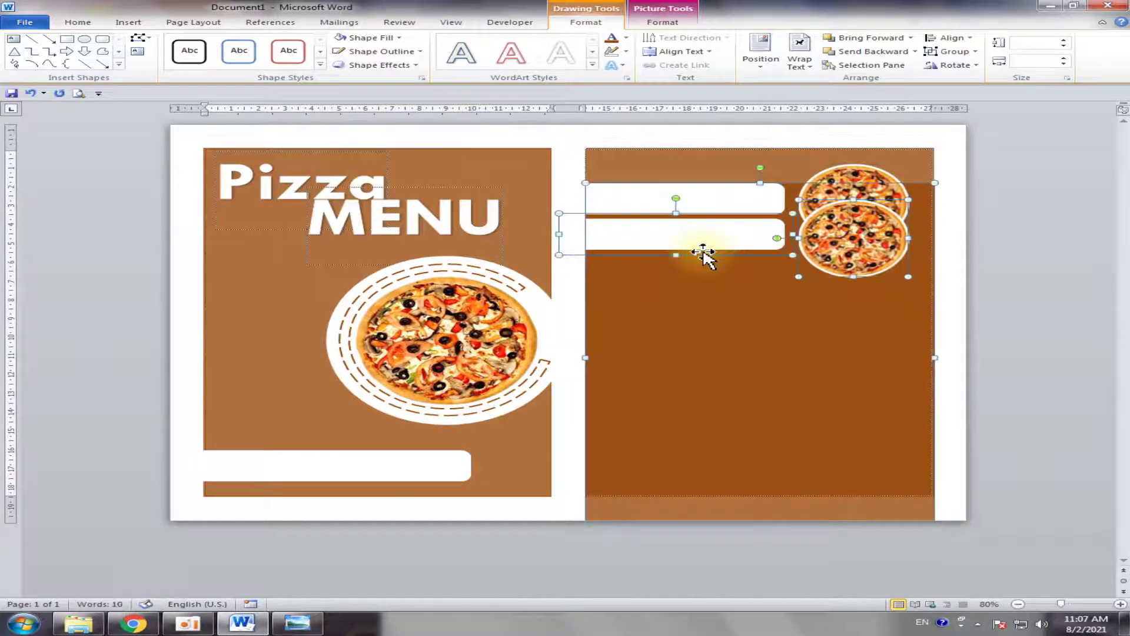
key(ctrl+z)
click(848, 203)
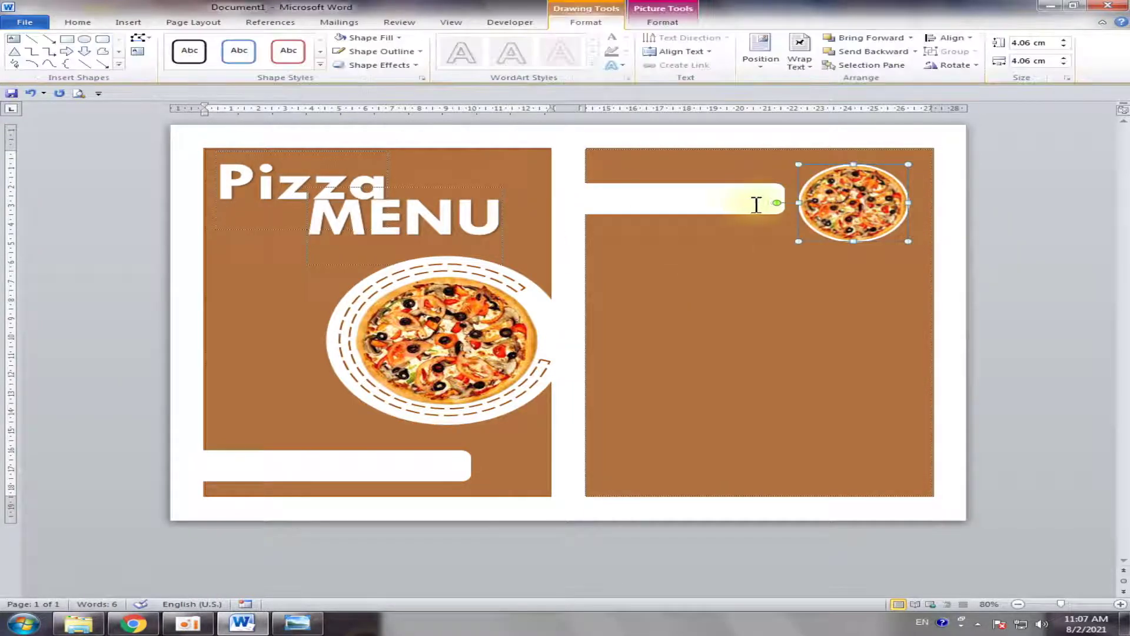
click(701, 186)
click(702, 187)
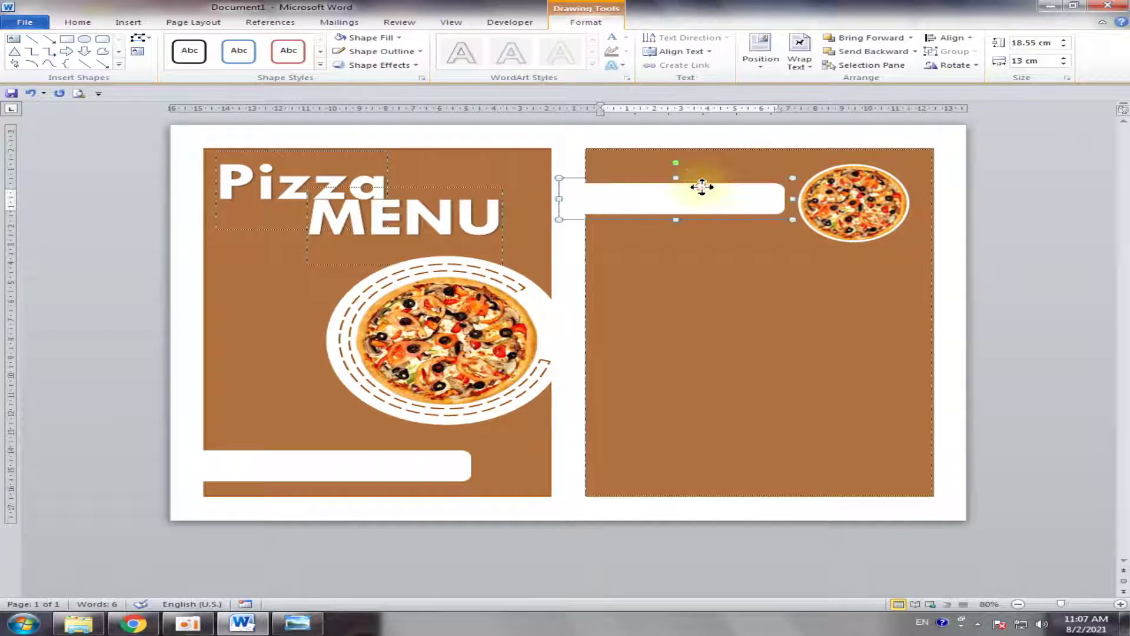
shift+click(878, 194)
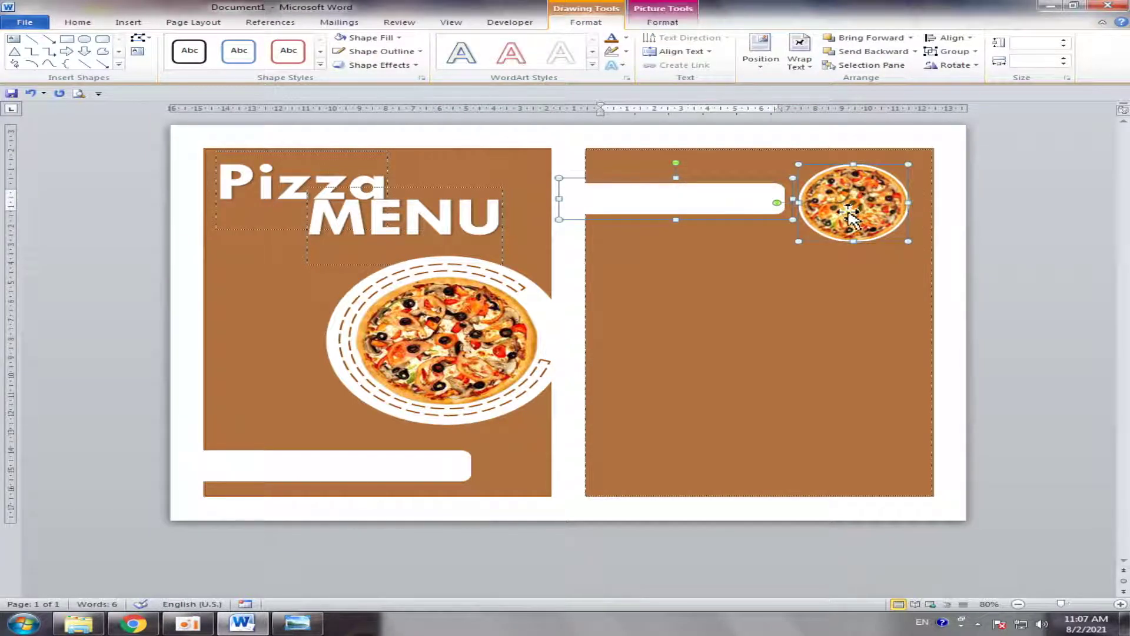
Ctrl-drag the bar-and-pizza pair down three times, stacking four evenly spaced rows.
drag(846, 216, 848, 296)
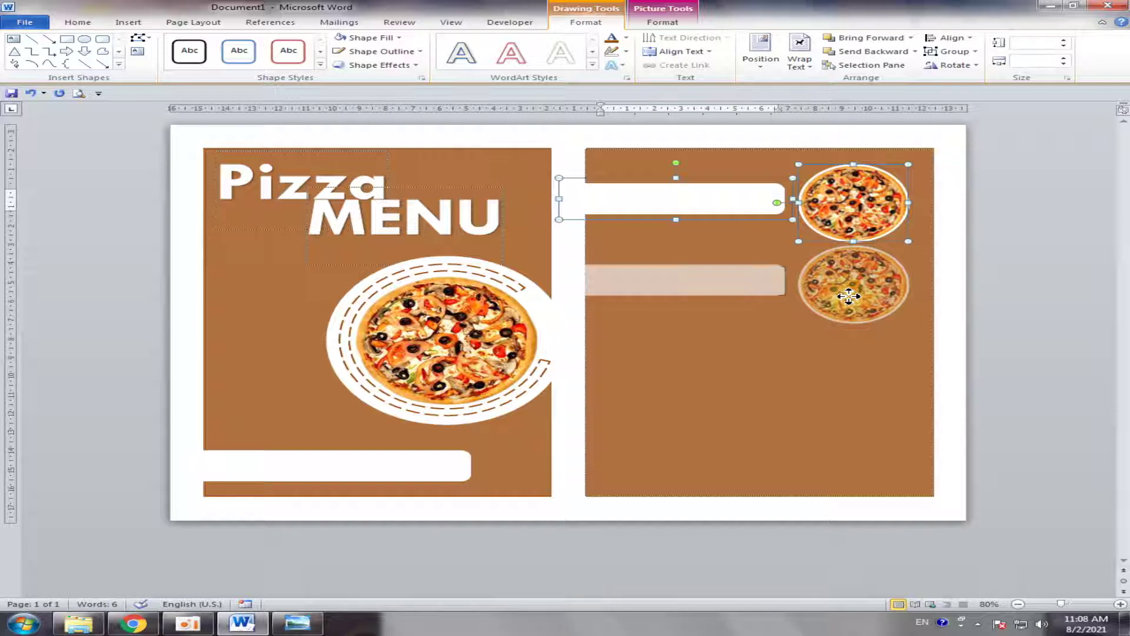
drag(848, 297, 850, 379)
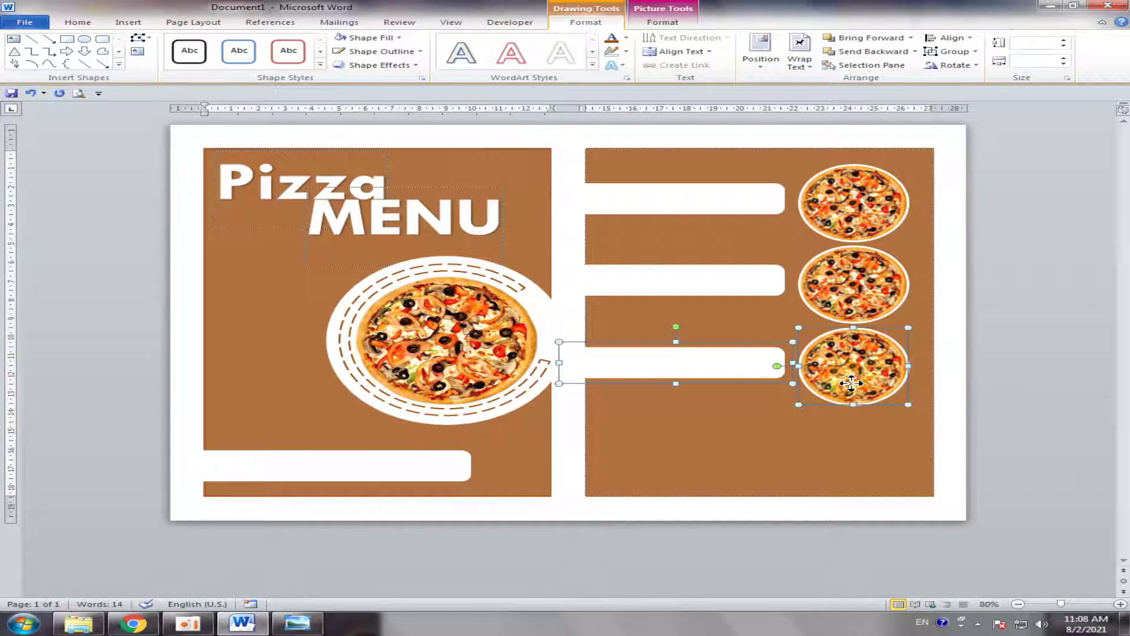
drag(851, 383, 852, 463)
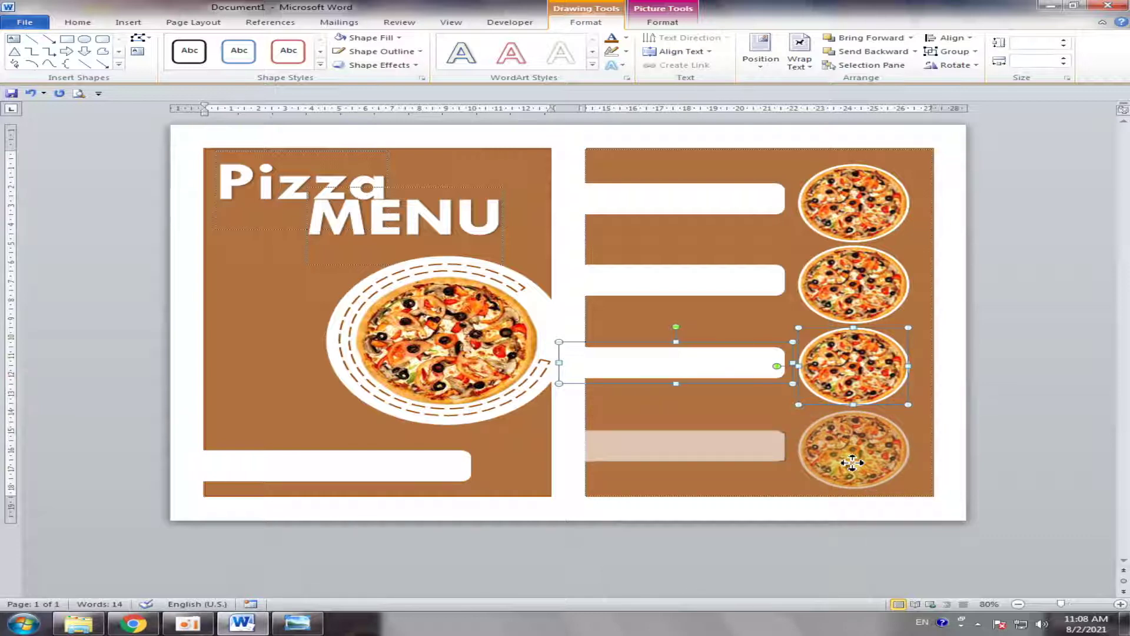
drag(852, 463, 853, 464)
click(1021, 390)
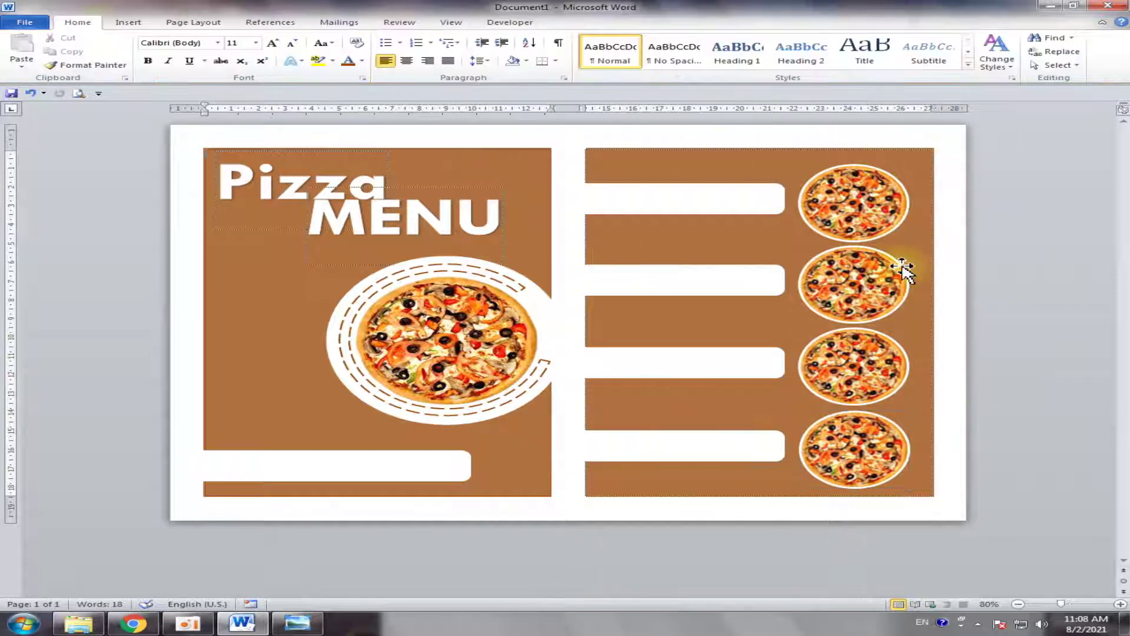
Ungroup the top white bar and send its bar shape Behind Text.
click(751, 186)
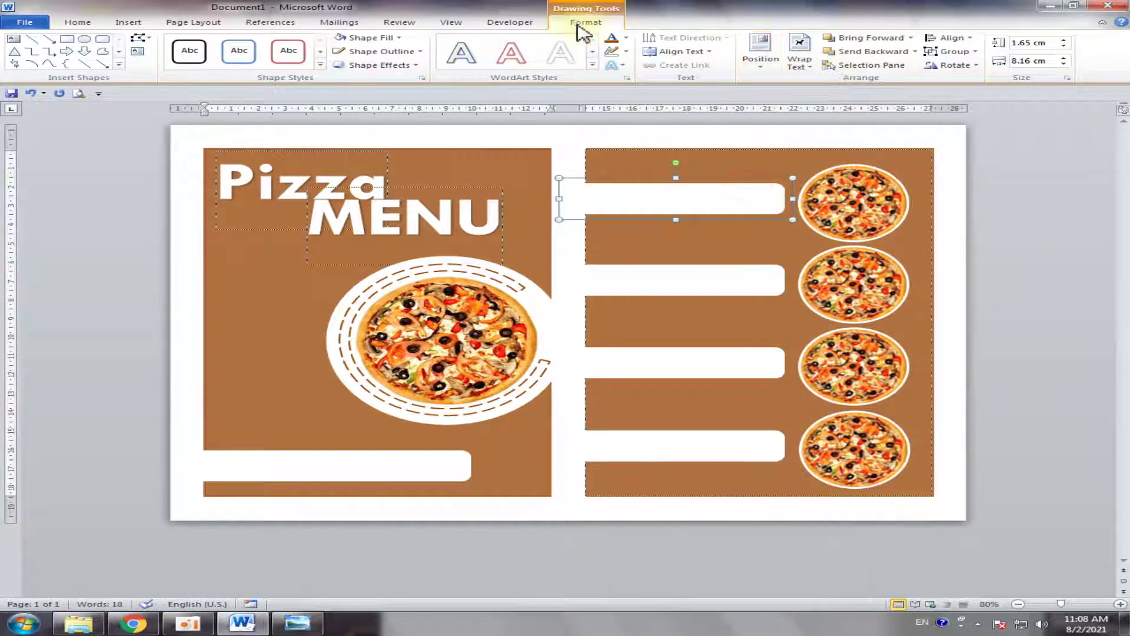
click(953, 52)
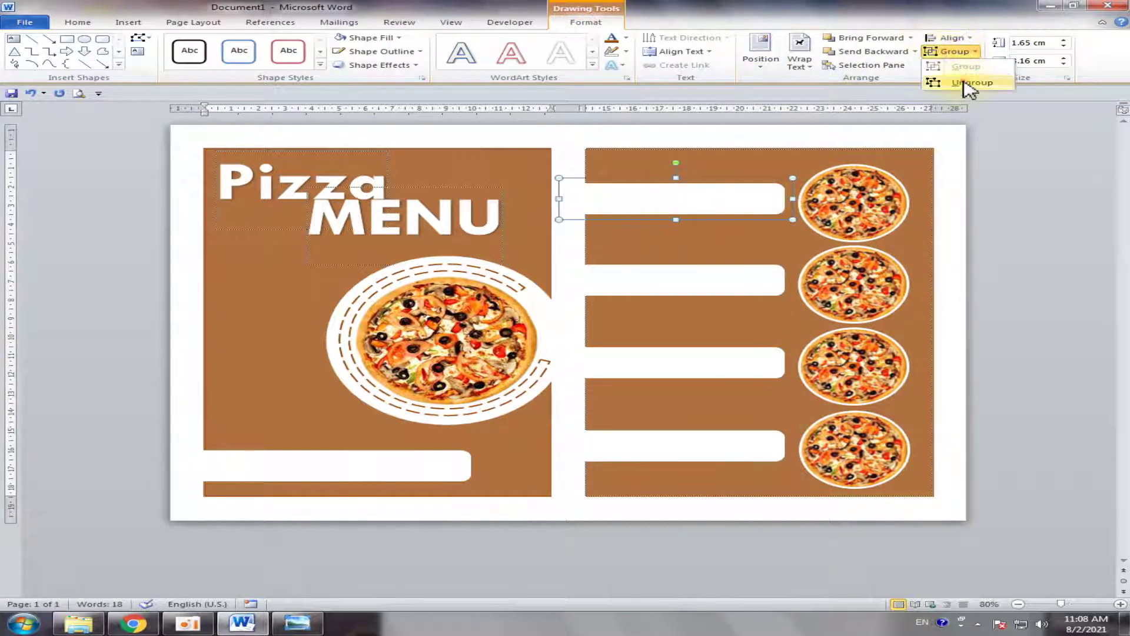
click(968, 83)
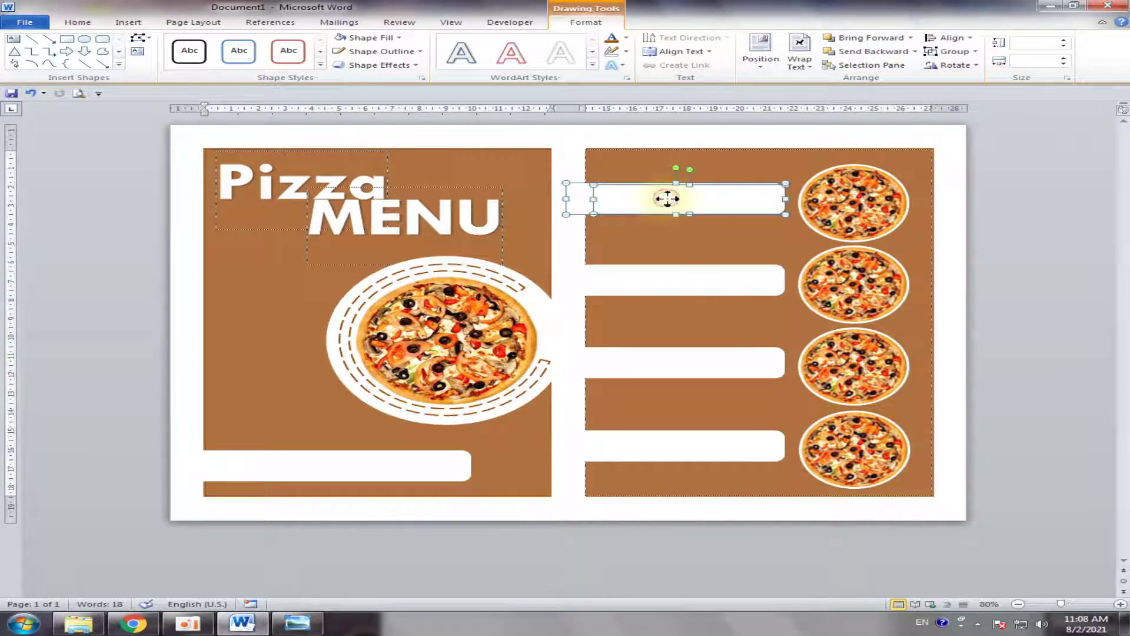
click(1083, 200)
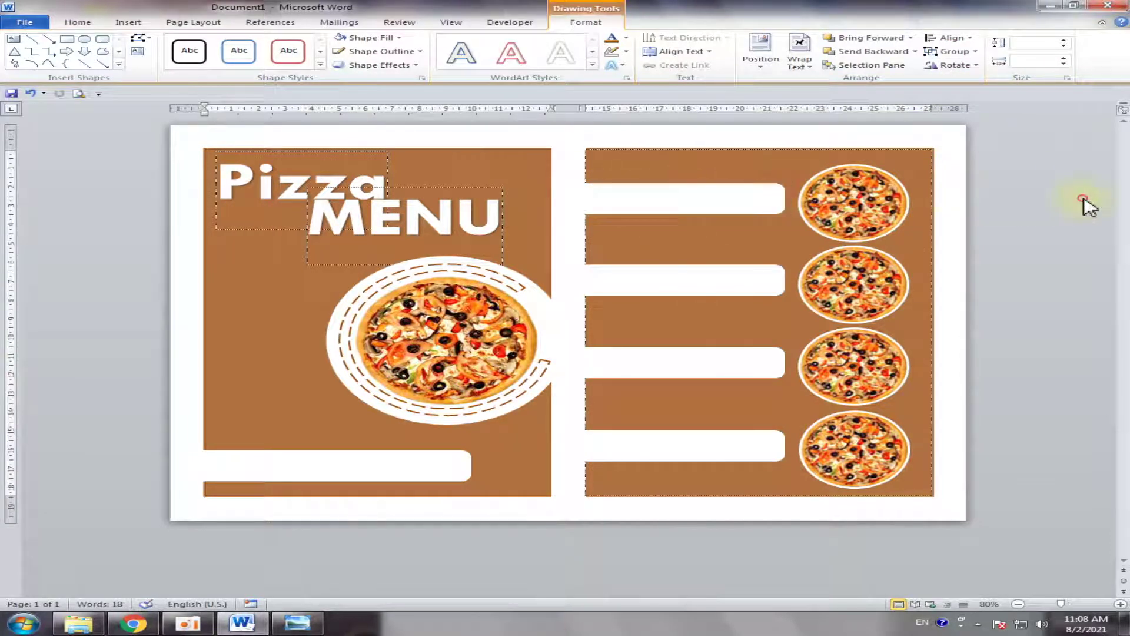
click(680, 199)
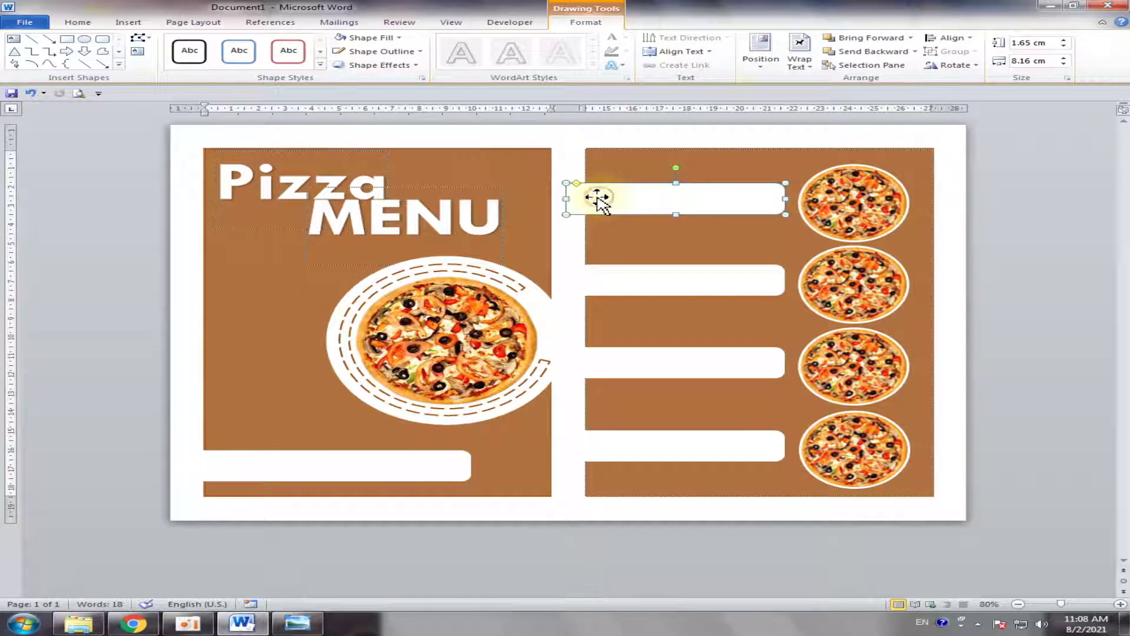
click(800, 54)
click(837, 158)
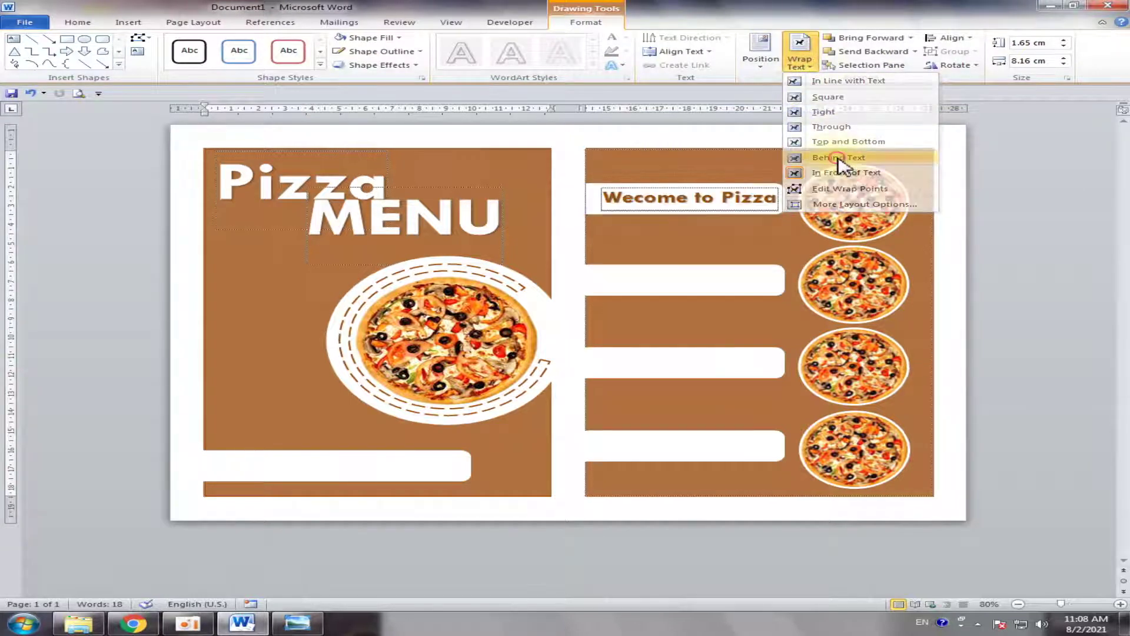
Ungroup the second white bar and place it behind its label text.
click(686, 277)
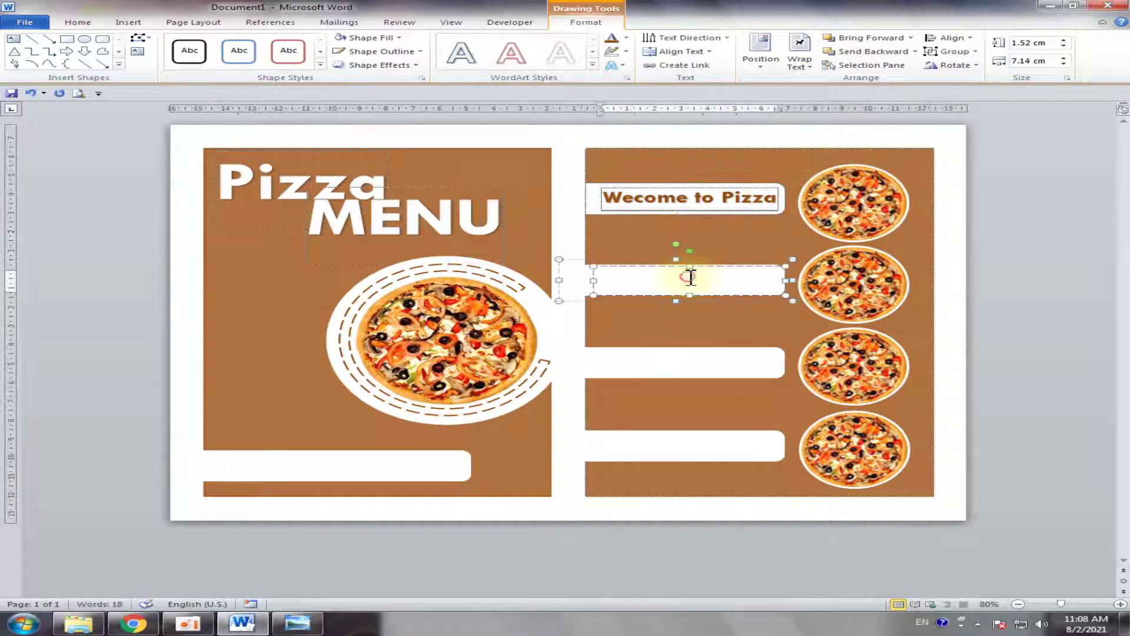
click(970, 52)
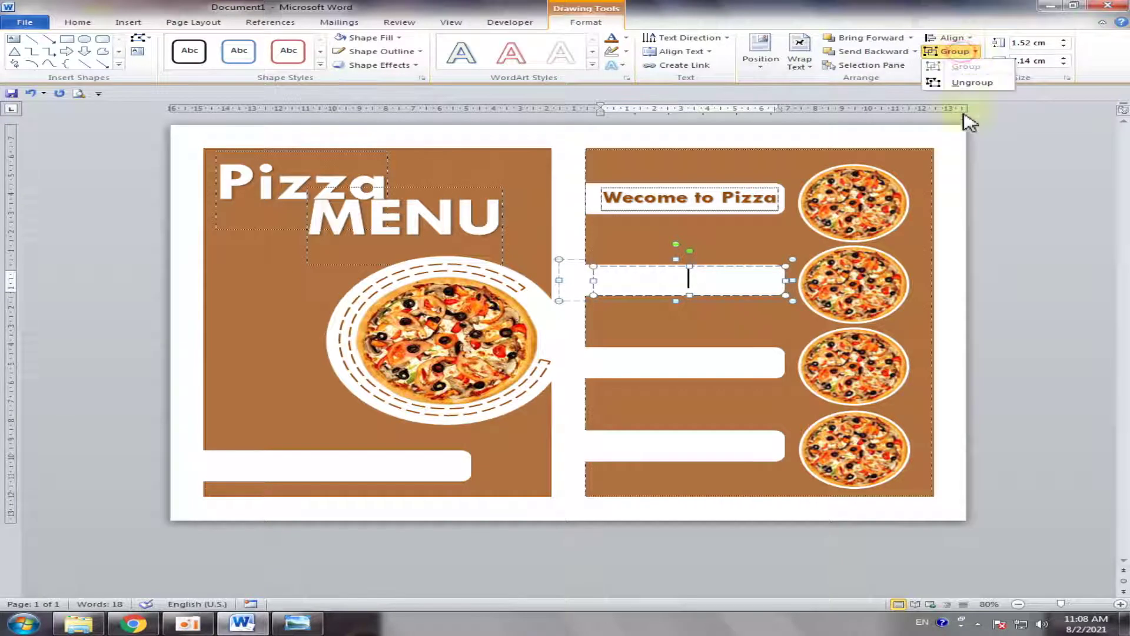
click(964, 76)
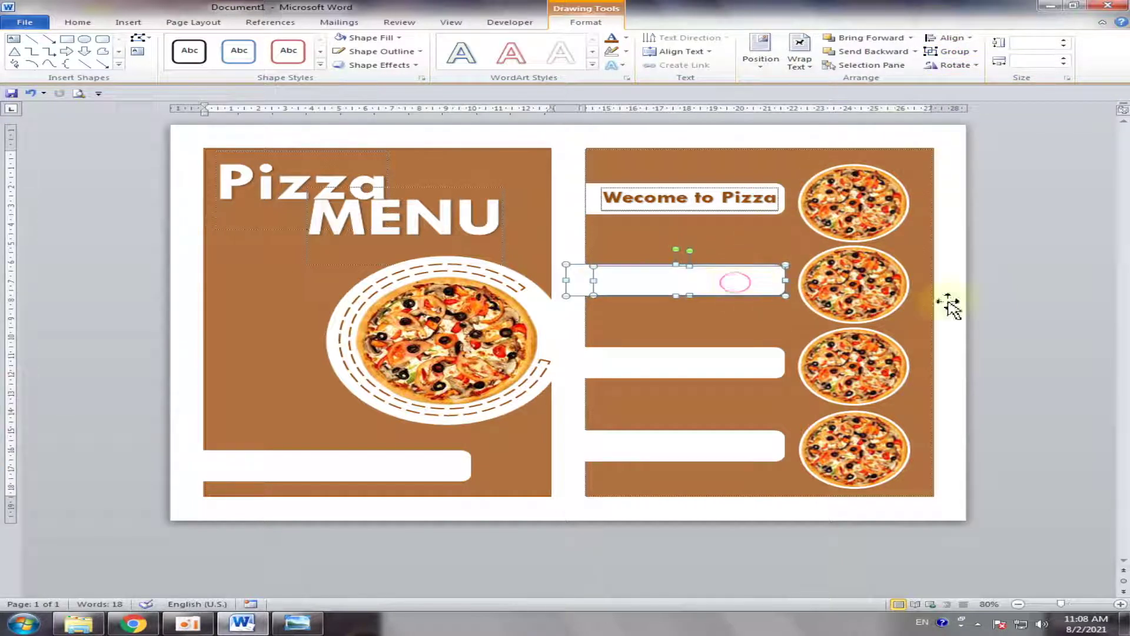
click(984, 300)
double_click(672, 282)
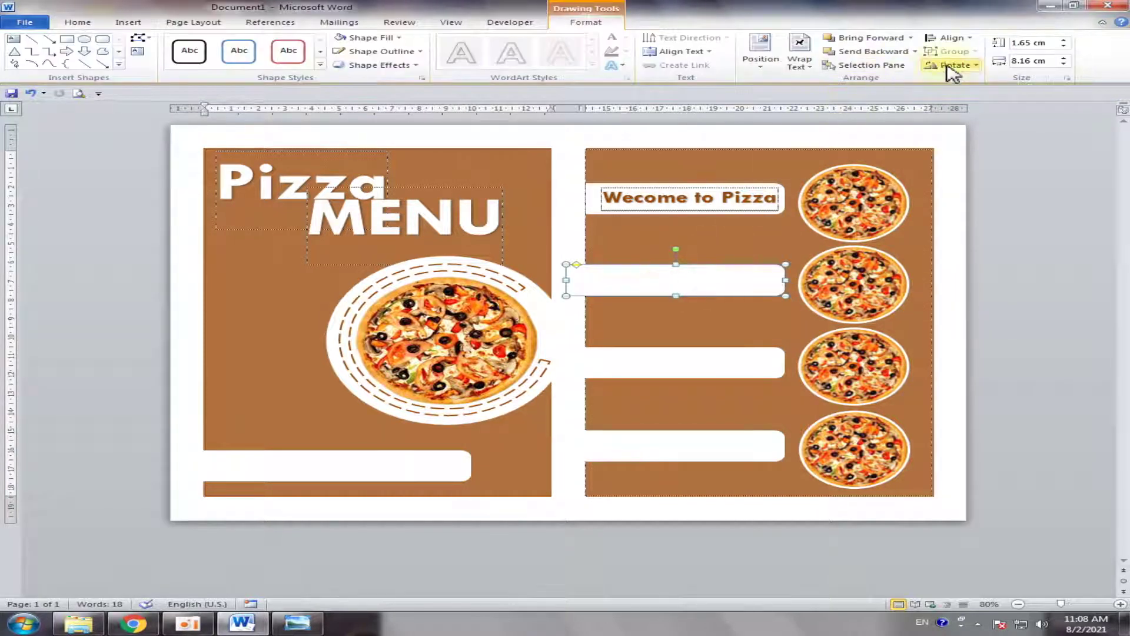
click(807, 64)
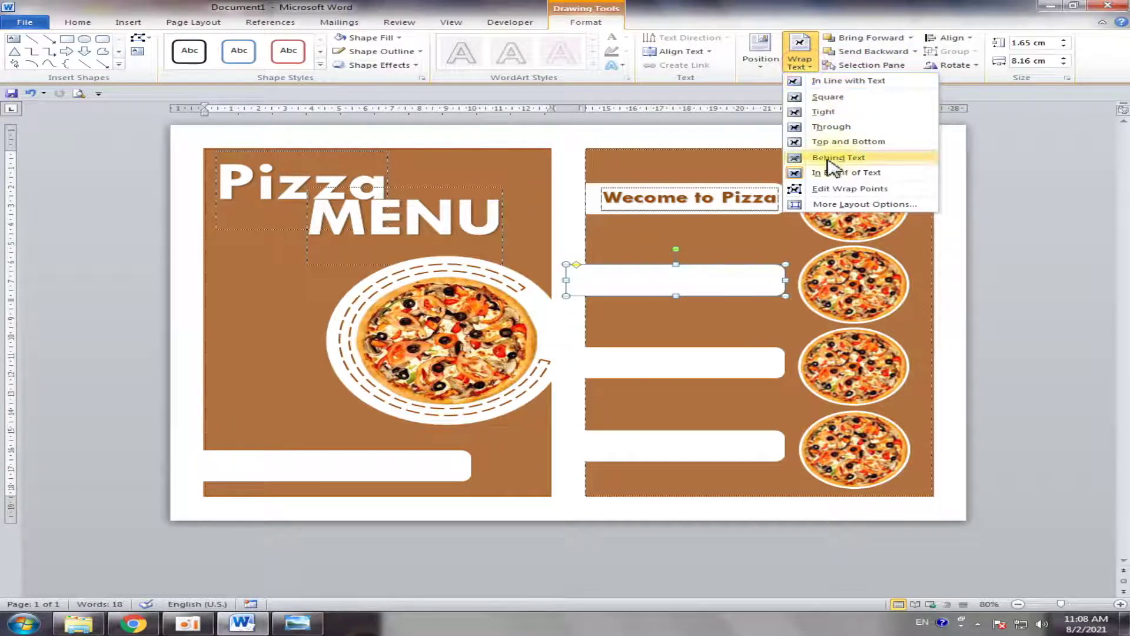
click(848, 158)
Ungroup the third bar and set its rounded shape to Behind Text so the heading shows.
click(656, 366)
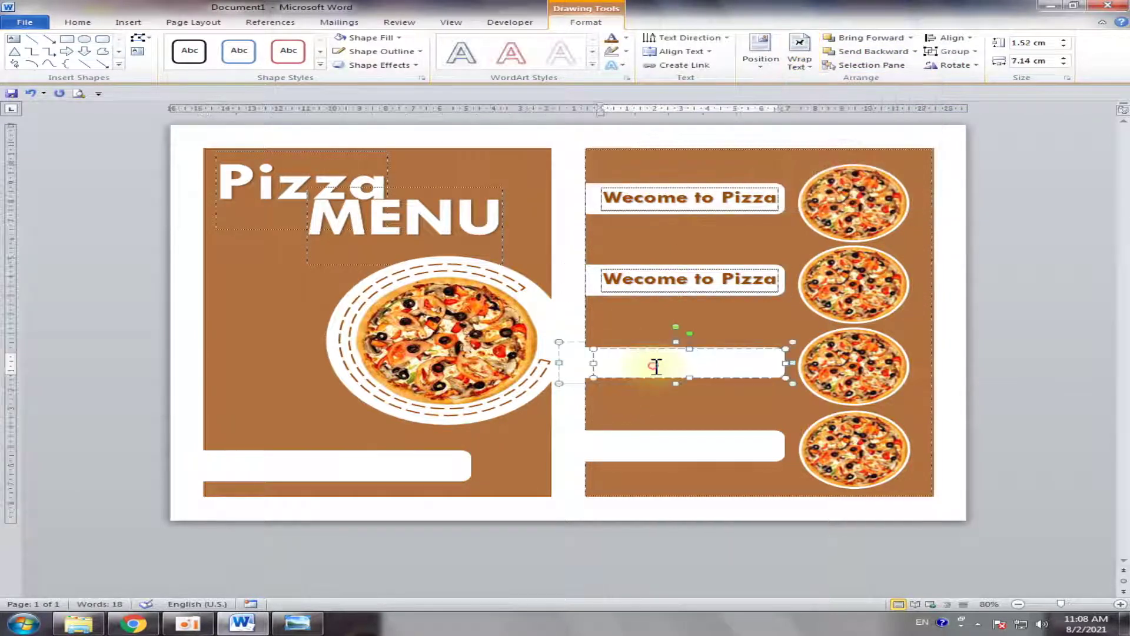
click(954, 51)
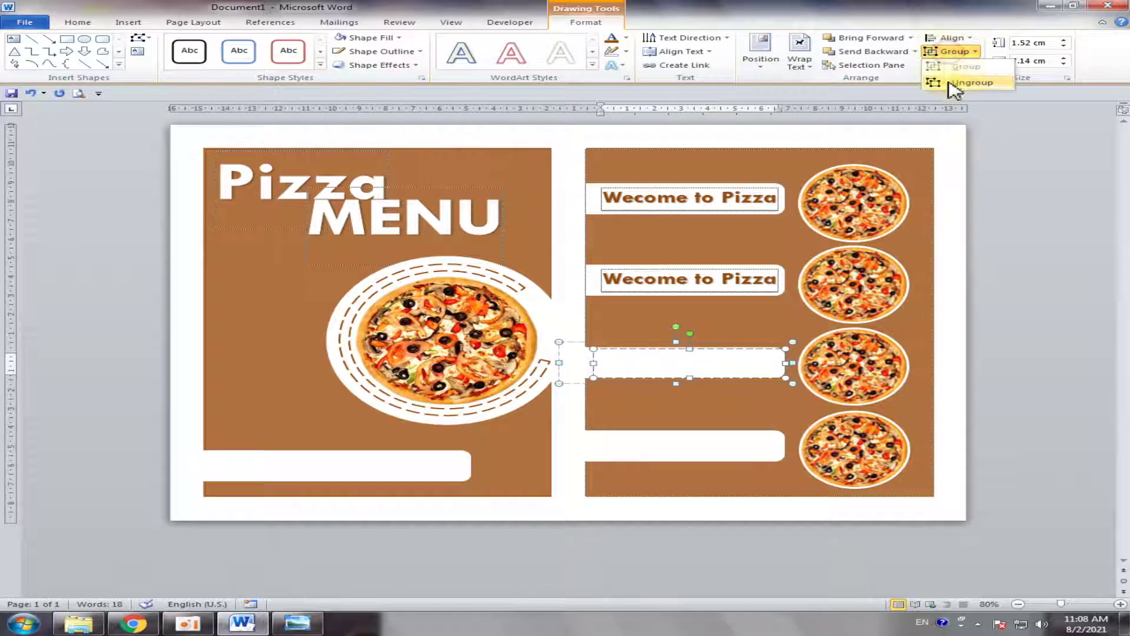
click(959, 83)
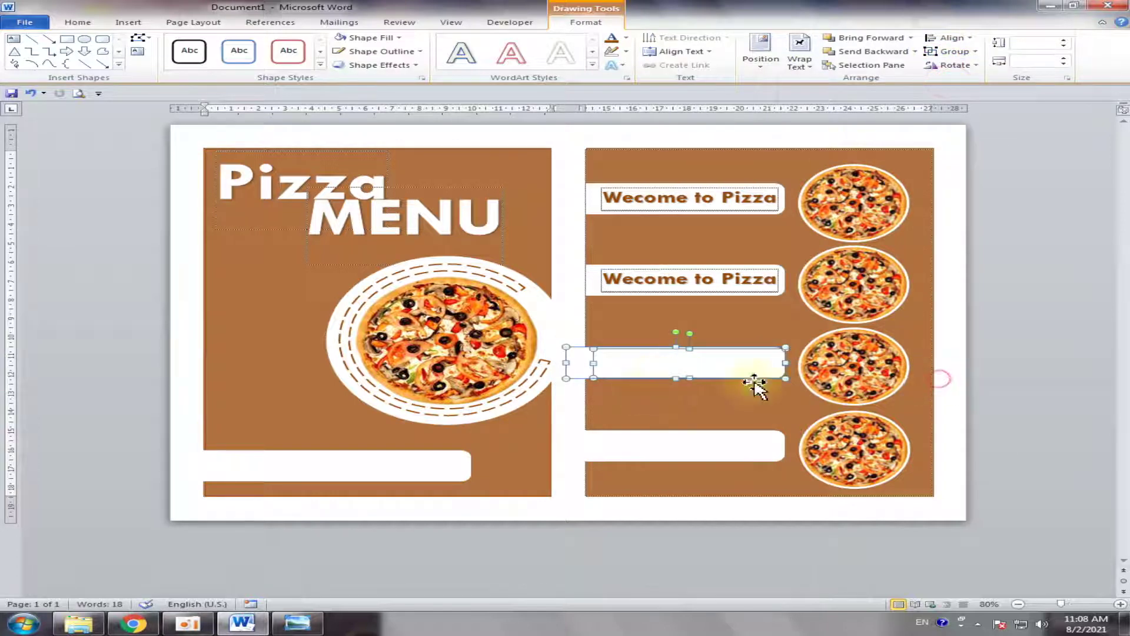
click(697, 363)
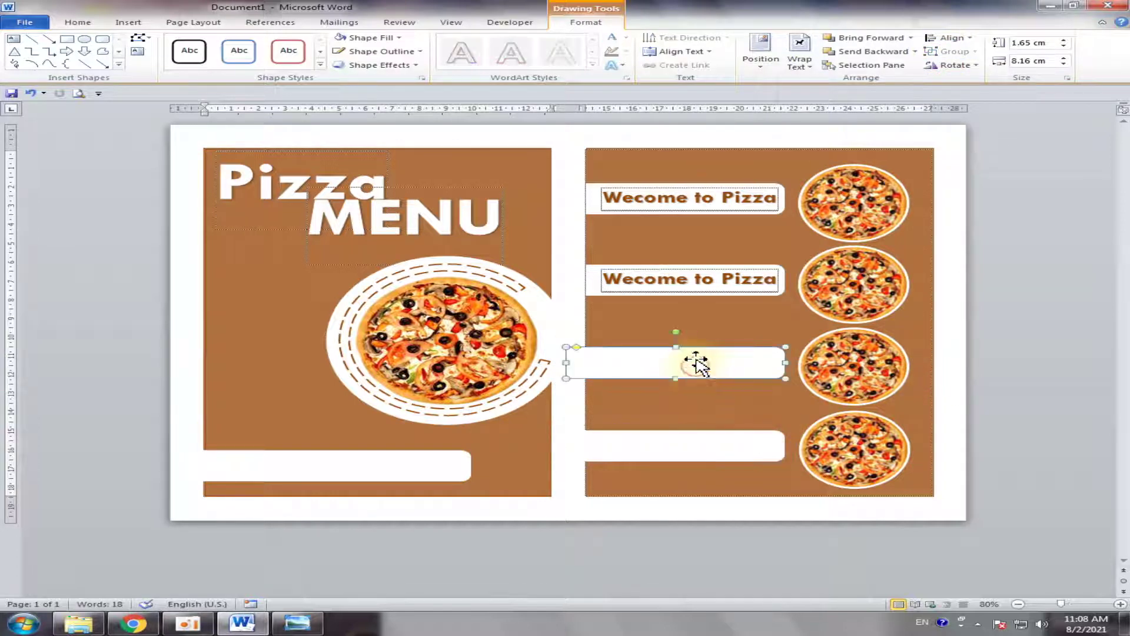
click(800, 56)
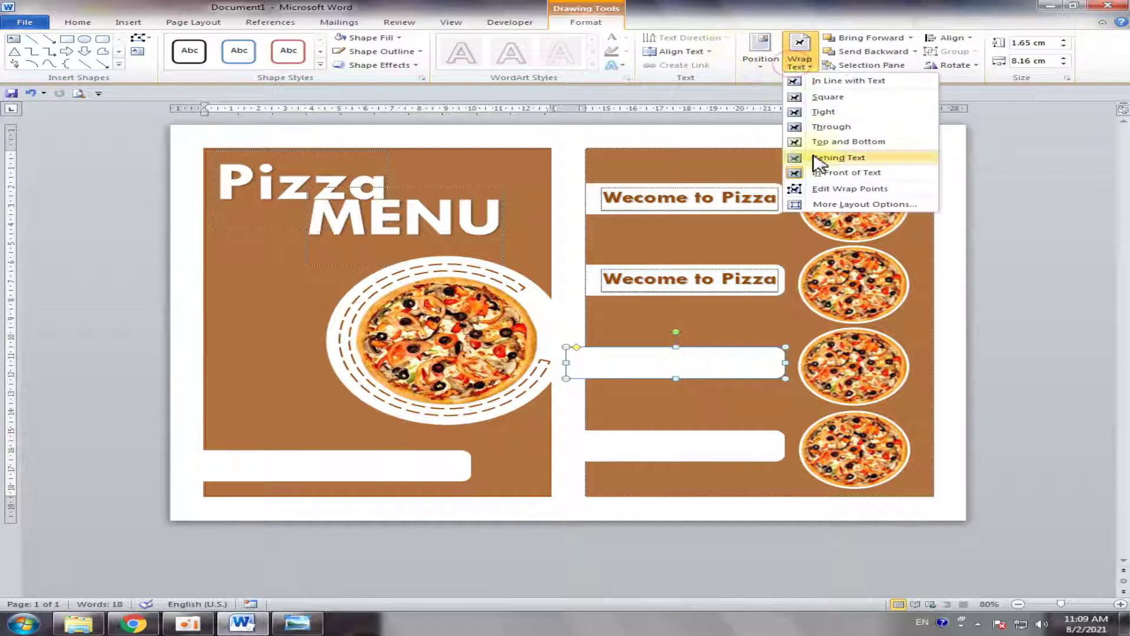
click(822, 158)
click(821, 157)
click(677, 439)
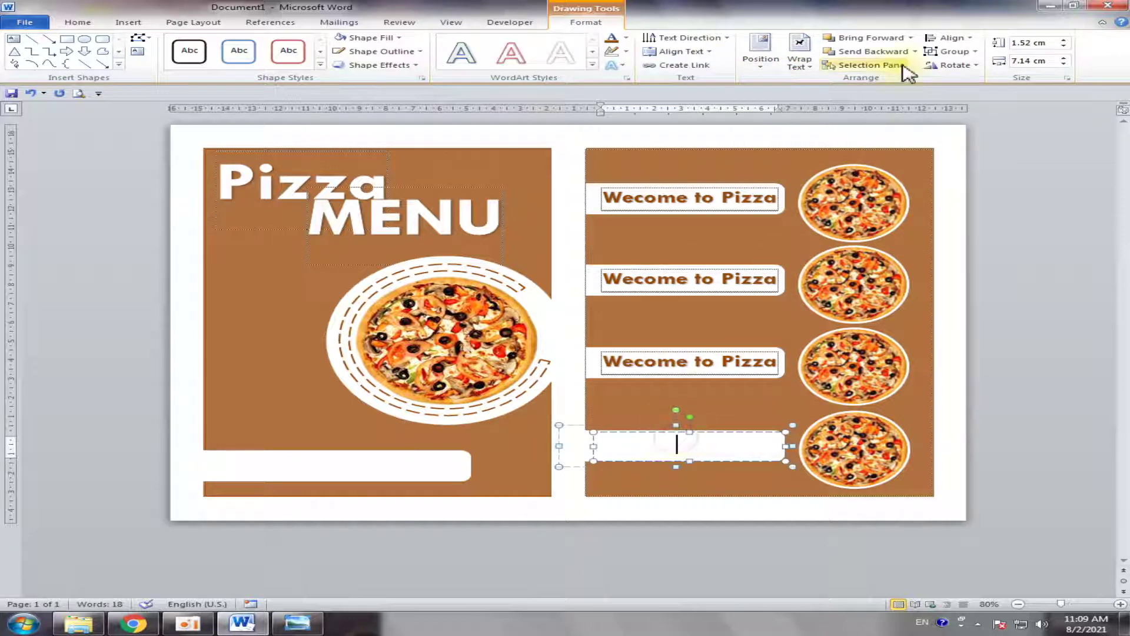
Set the bottom white bar's text wrapping to Behind Text.
click(813, 71)
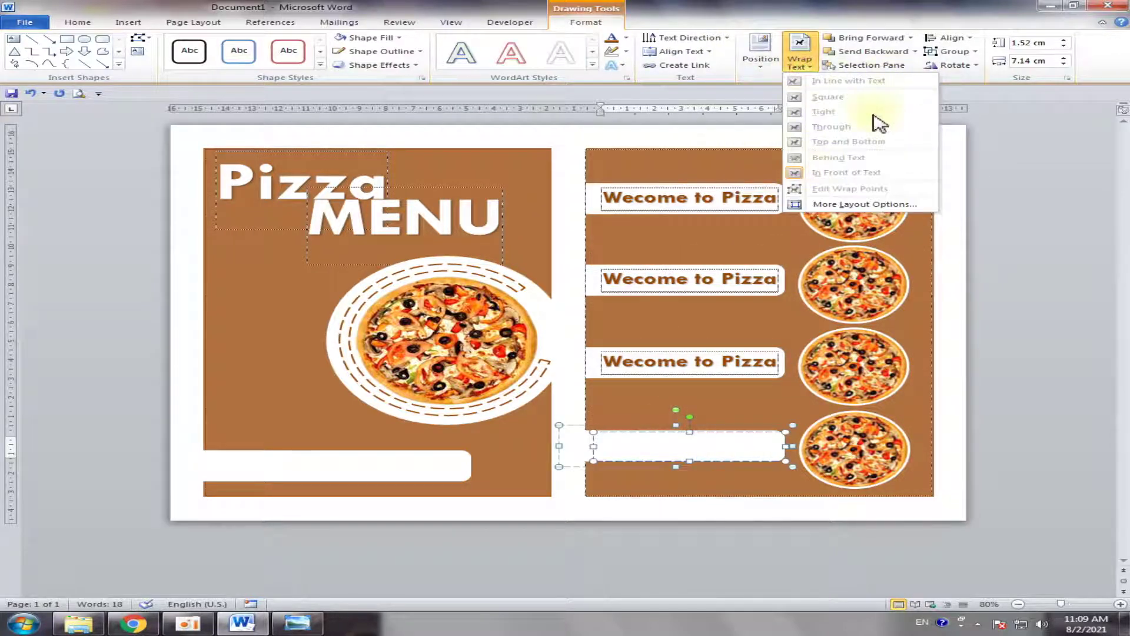
click(957, 51)
click(955, 80)
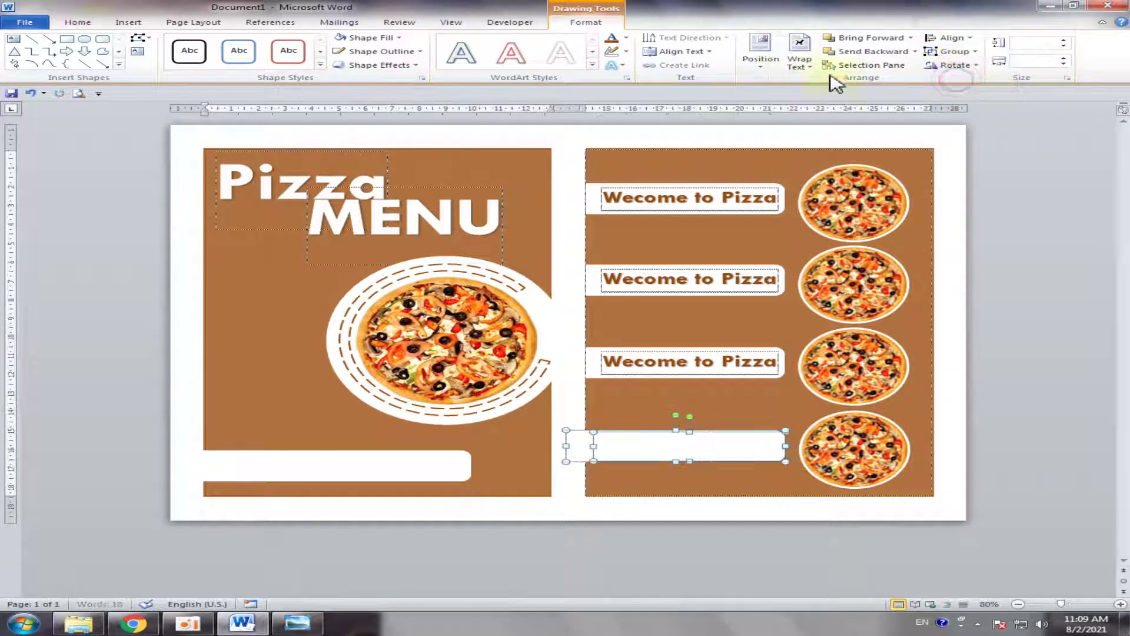
click(800, 59)
click(827, 157)
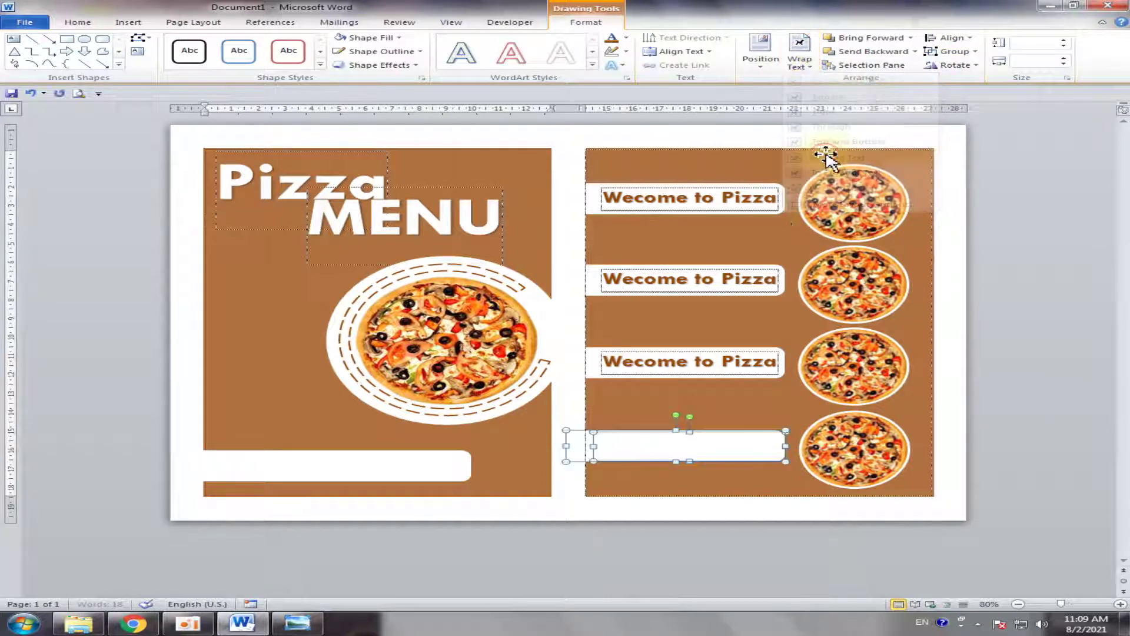
click(1051, 307)
click(747, 441)
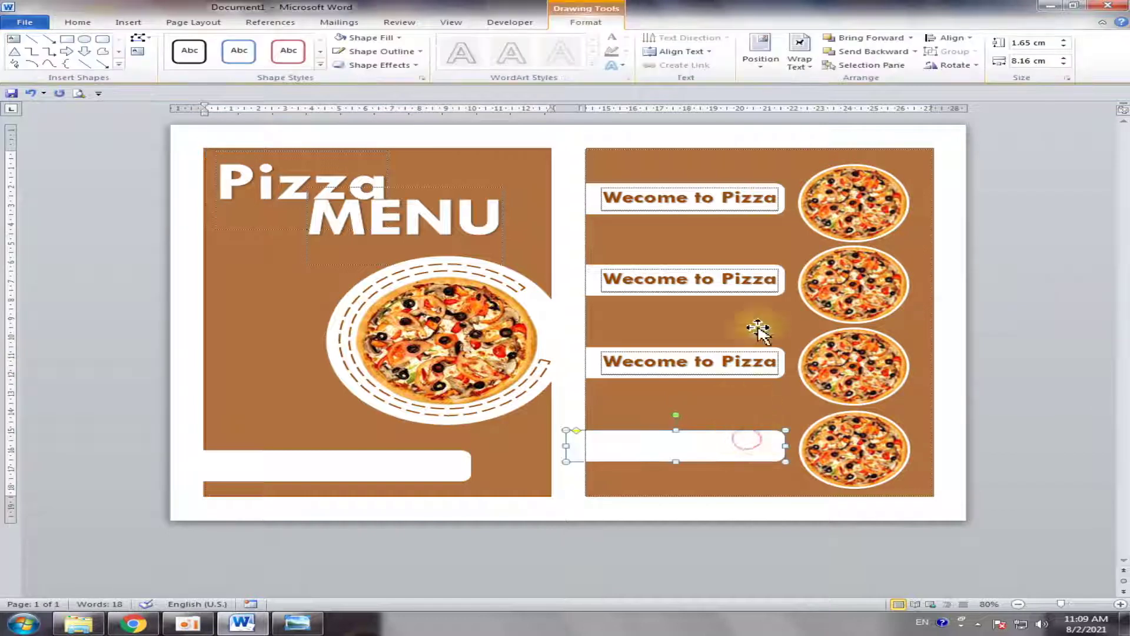
click(800, 59)
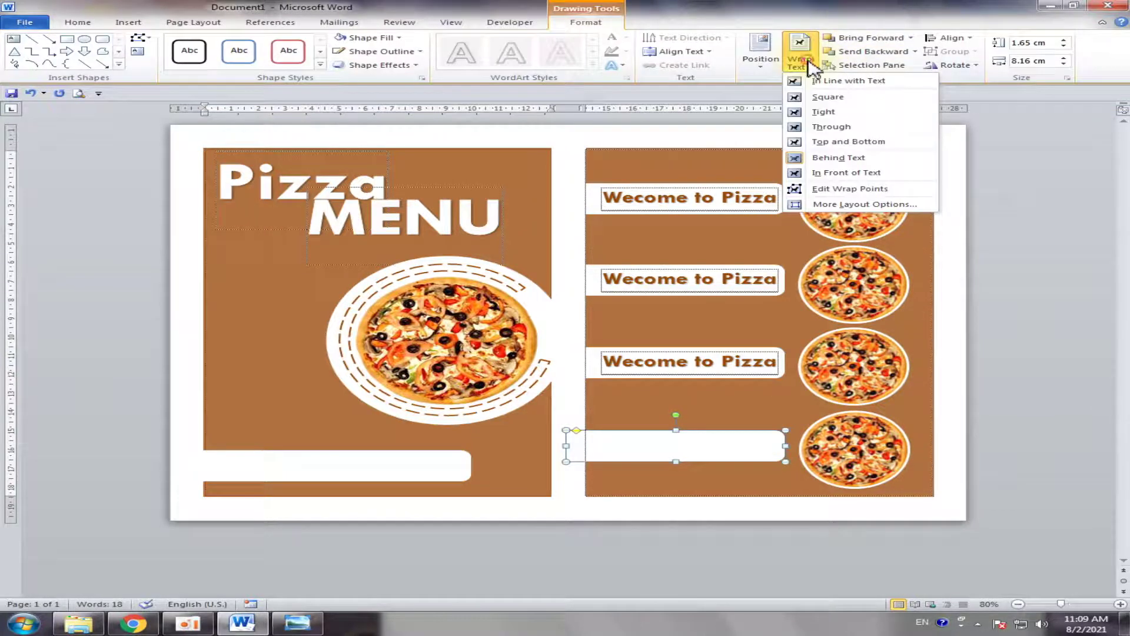
click(830, 159)
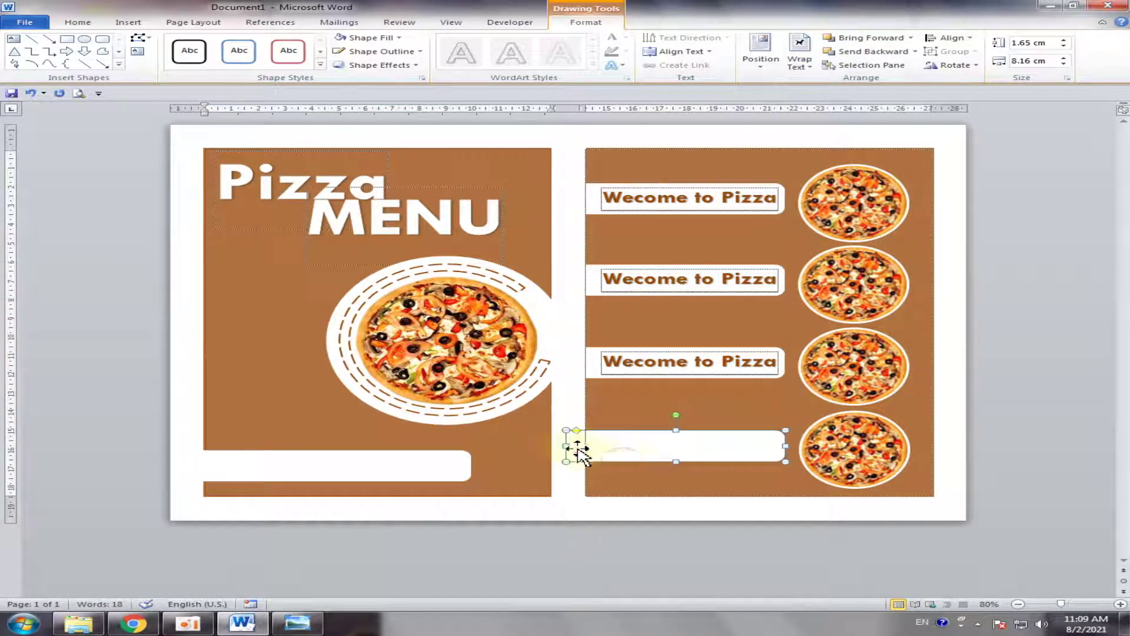
click(614, 505)
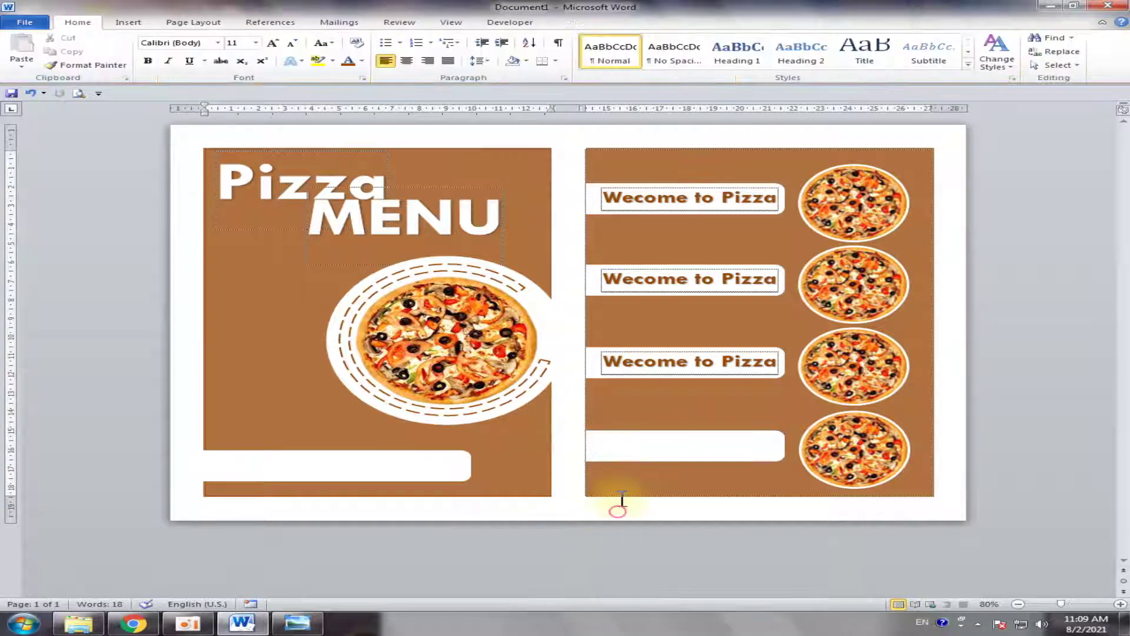
click(605, 454)
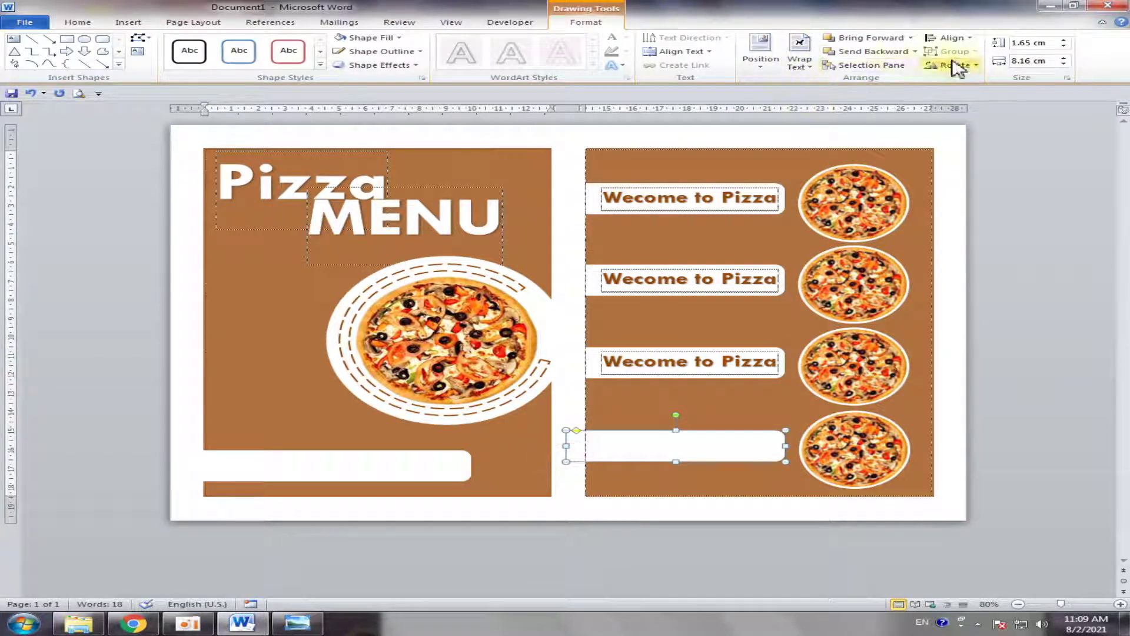
click(794, 63)
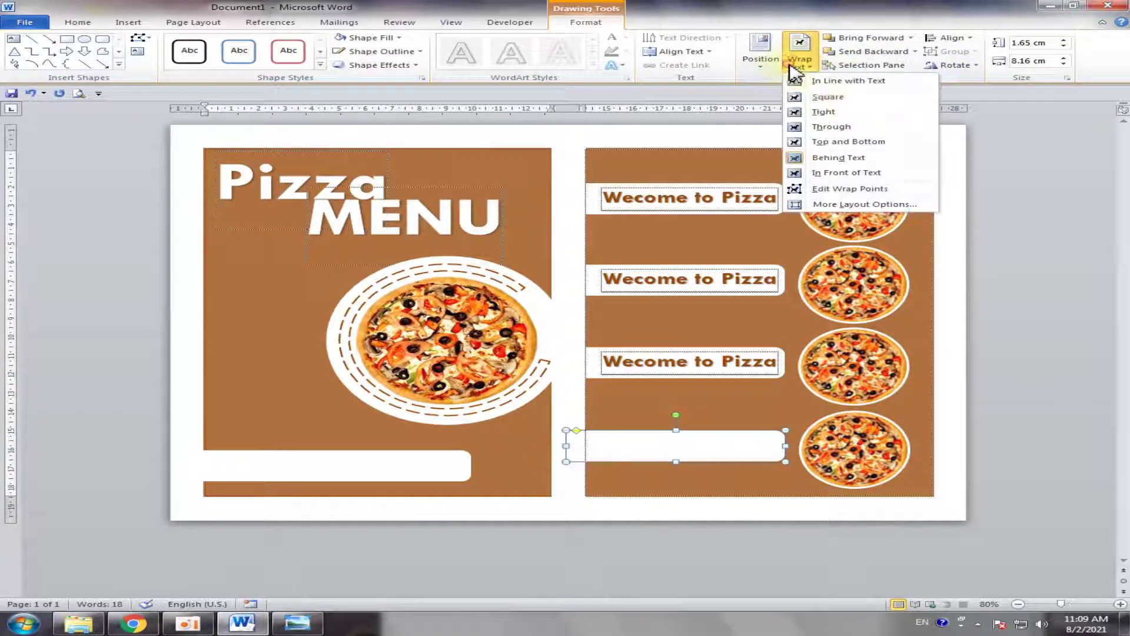
click(836, 157)
Move the bottom bar down below the fourth Wecome to Pizza label.
click(686, 548)
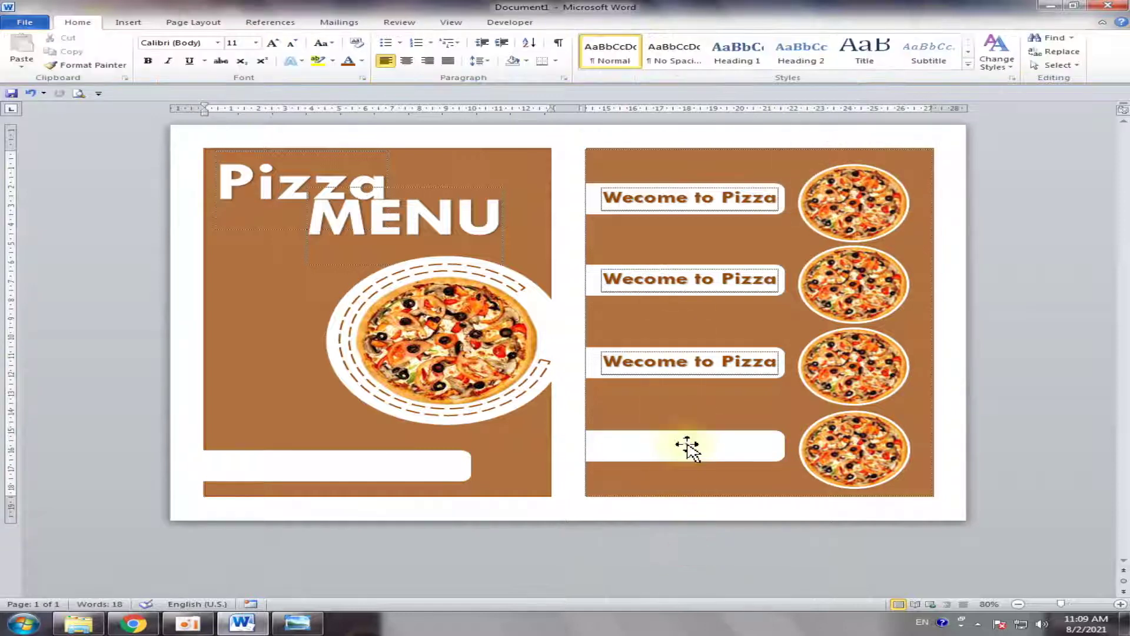
drag(686, 446, 692, 490)
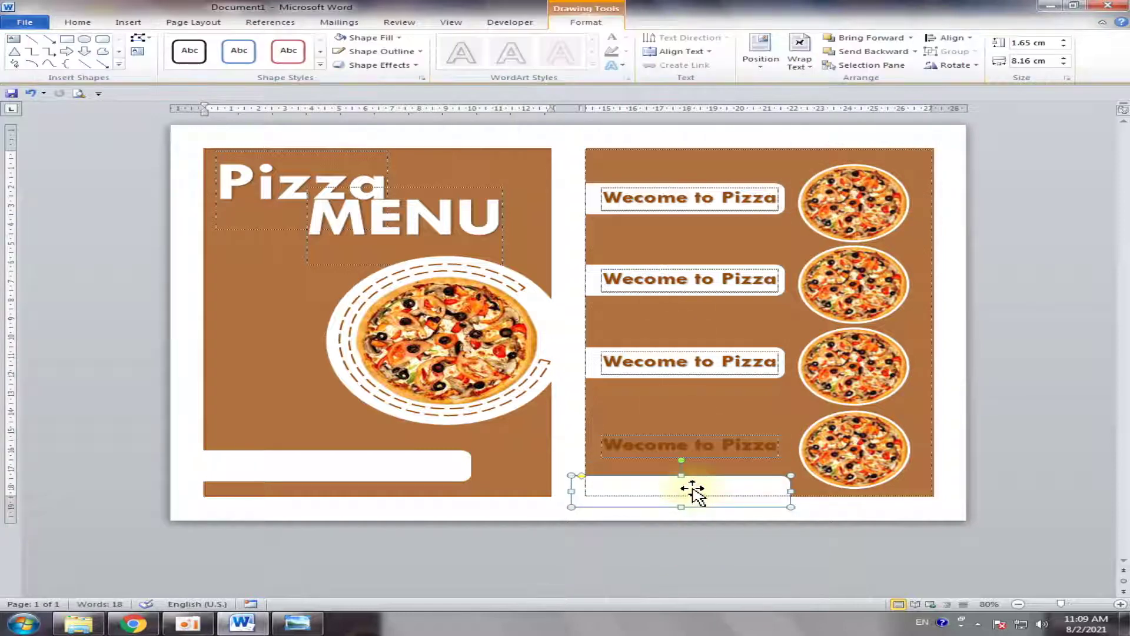
key(ctrl+z)
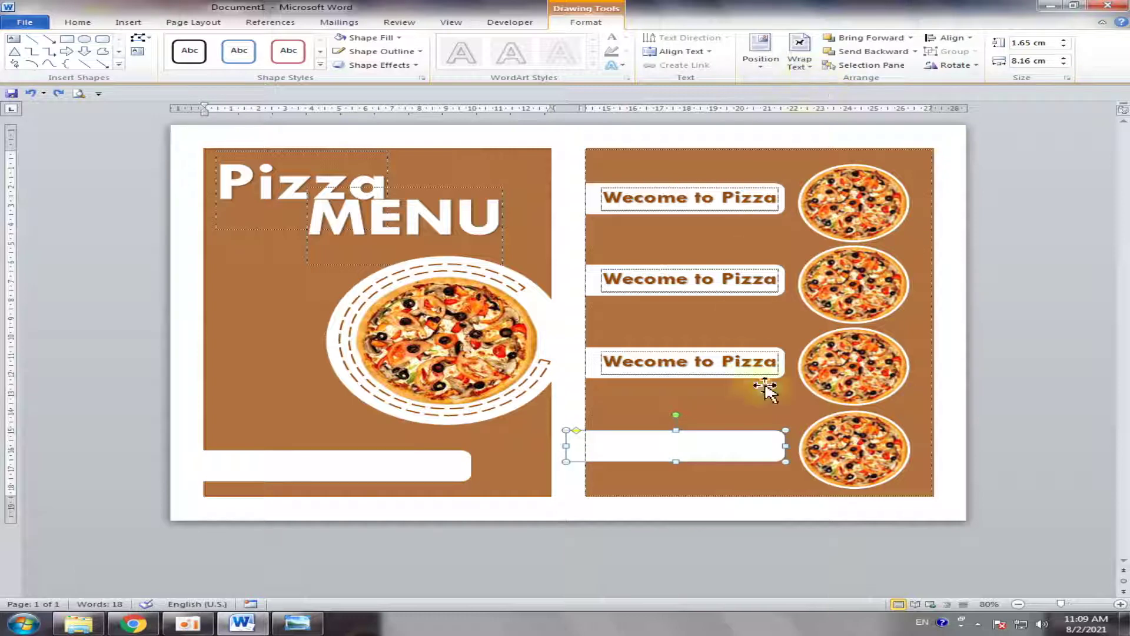
click(645, 471)
click(644, 450)
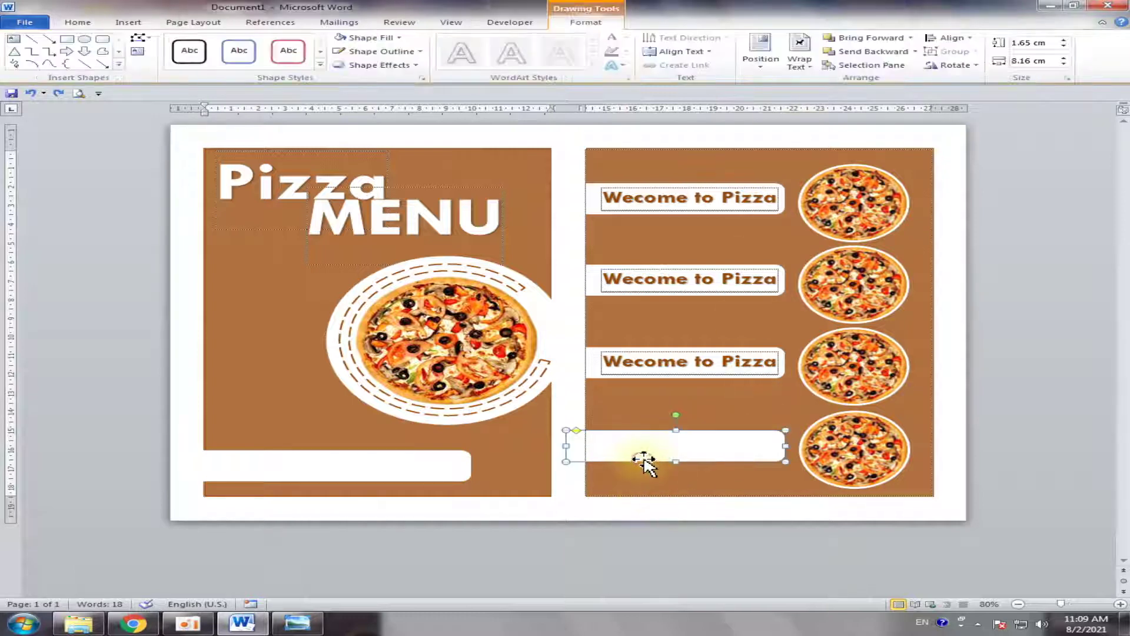
drag(644, 448, 648, 474)
Set the fourth label to In Front of Text and nudge the bar up behind it.
click(655, 437)
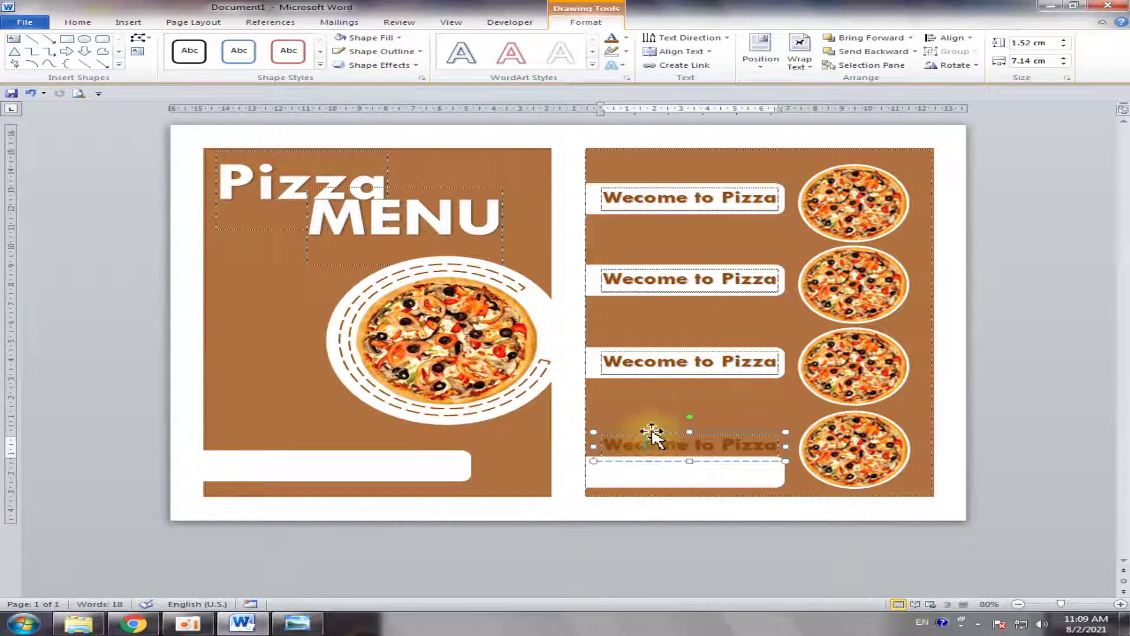
click(799, 56)
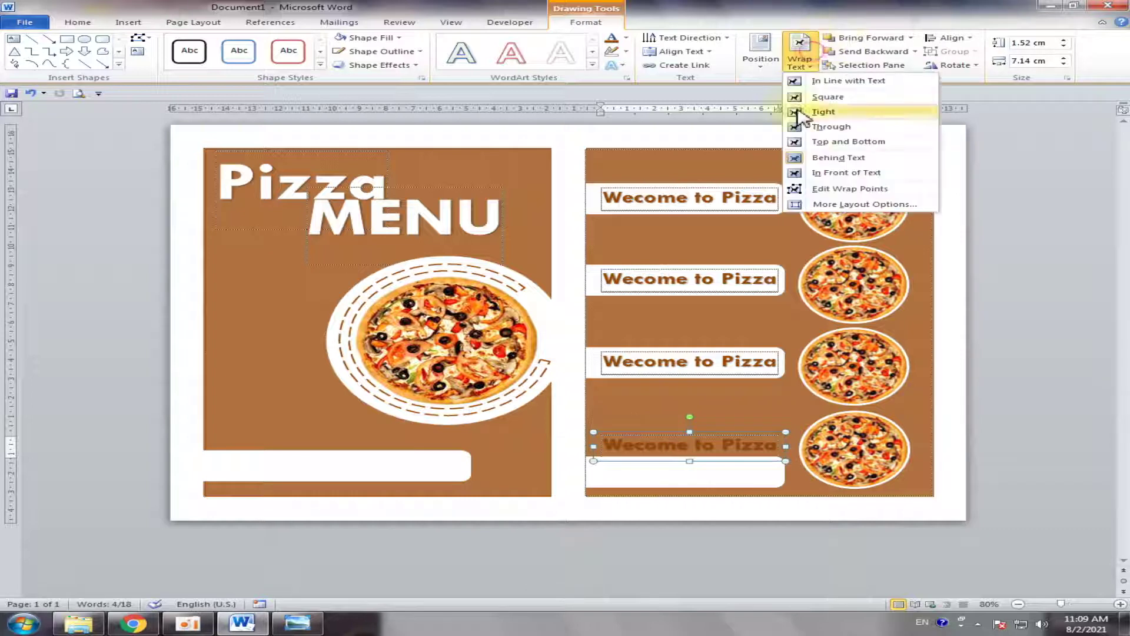
click(830, 173)
click(642, 476)
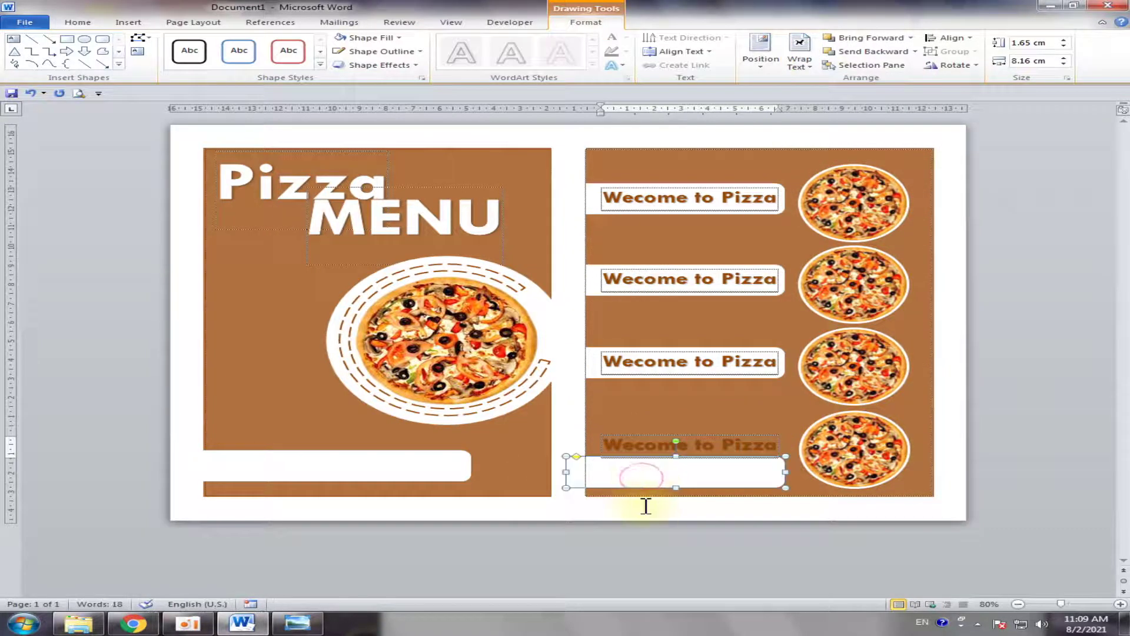
key(Up)
key(Up)
key(Up)
key(Up)
key(Up)
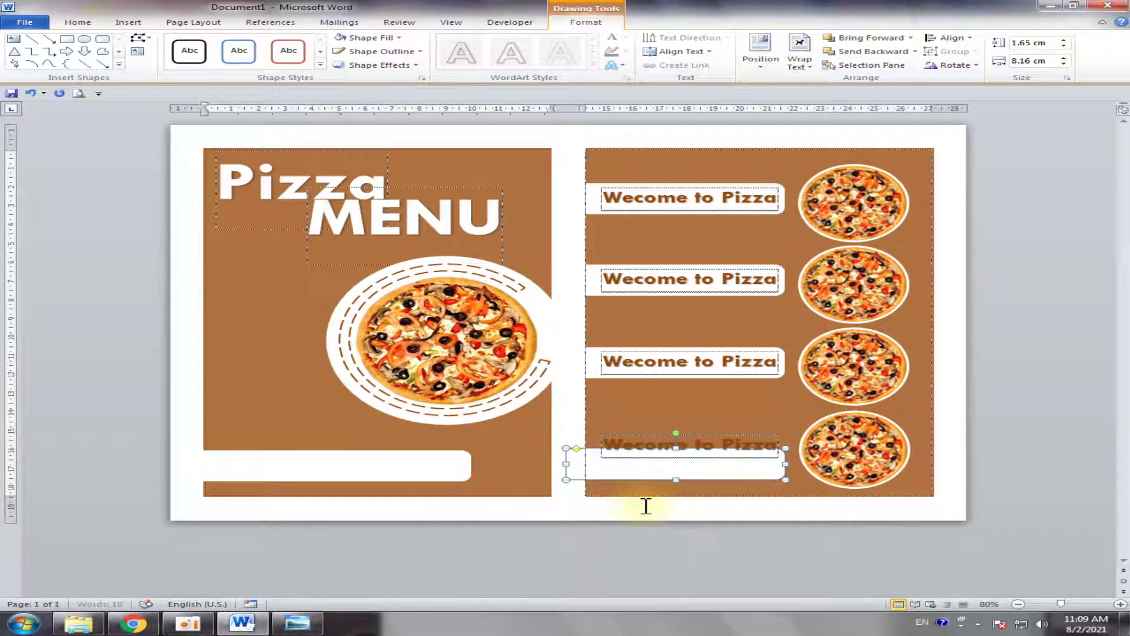
key(Up)
key(Up)
key(Up)
key(Up)
key(Up)
key(Up)
key(Up)
key(Up)
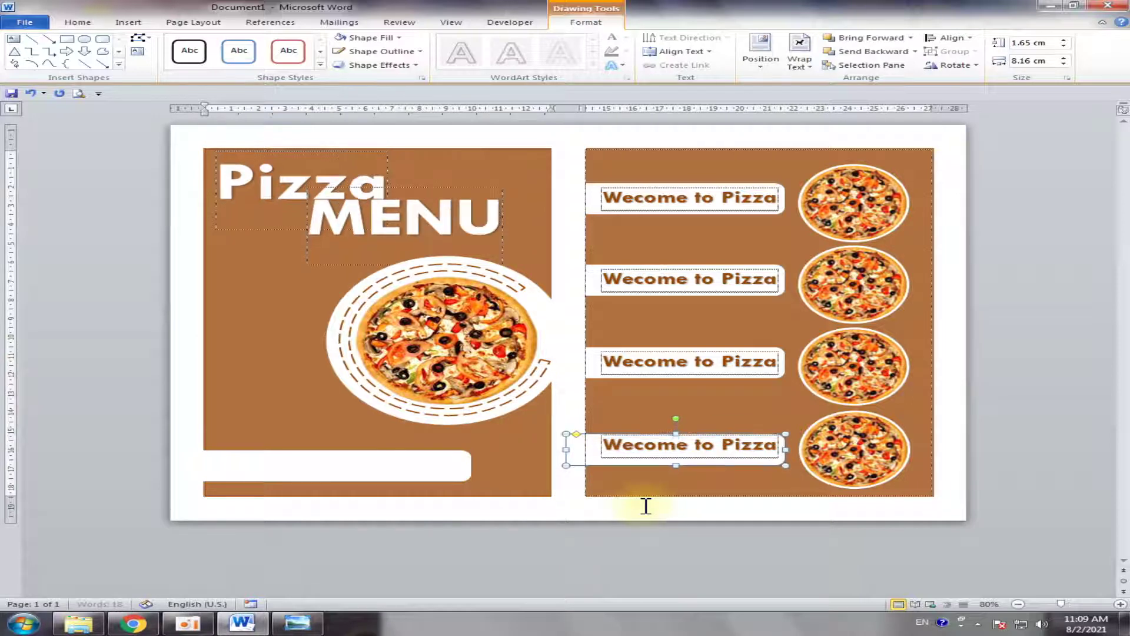
key(Up)
key(Up)
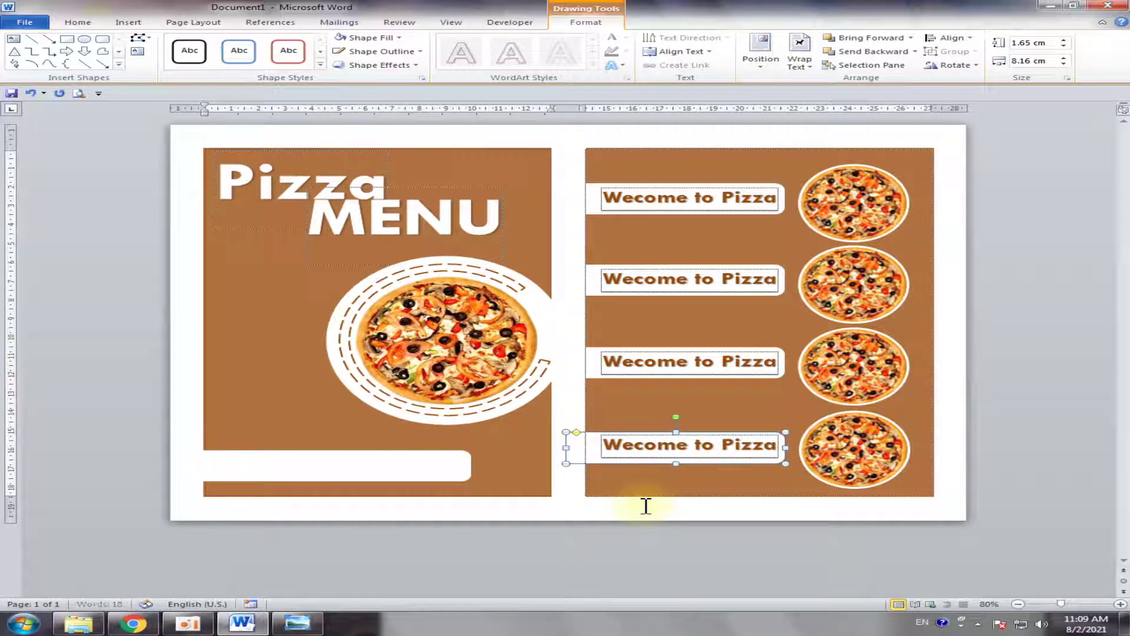
key(Up)
key(Up)
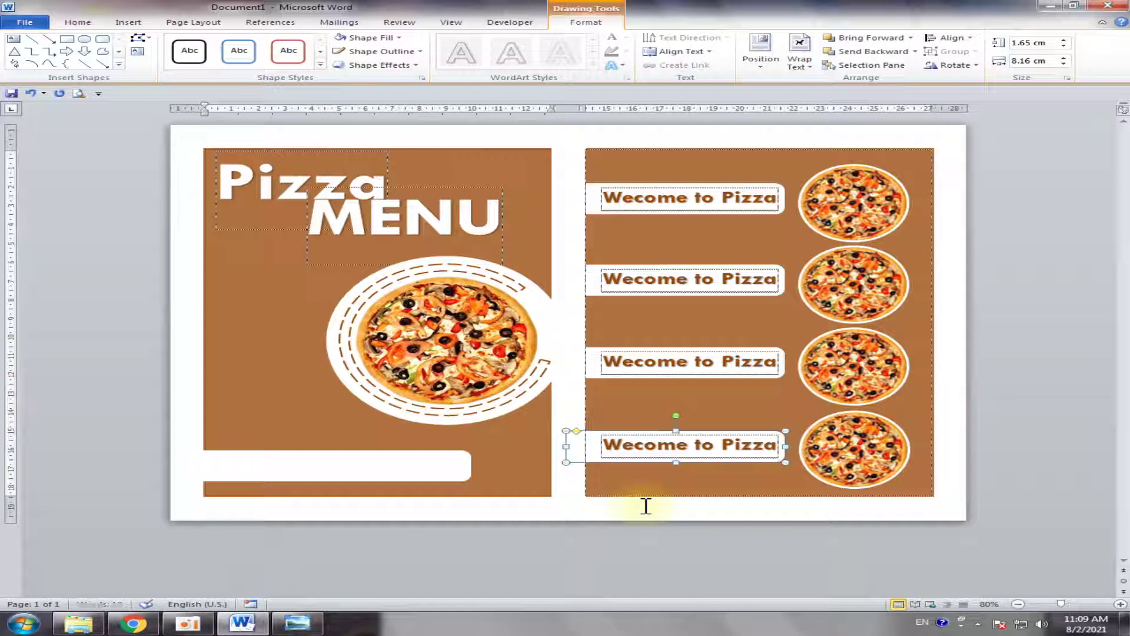
key(Up)
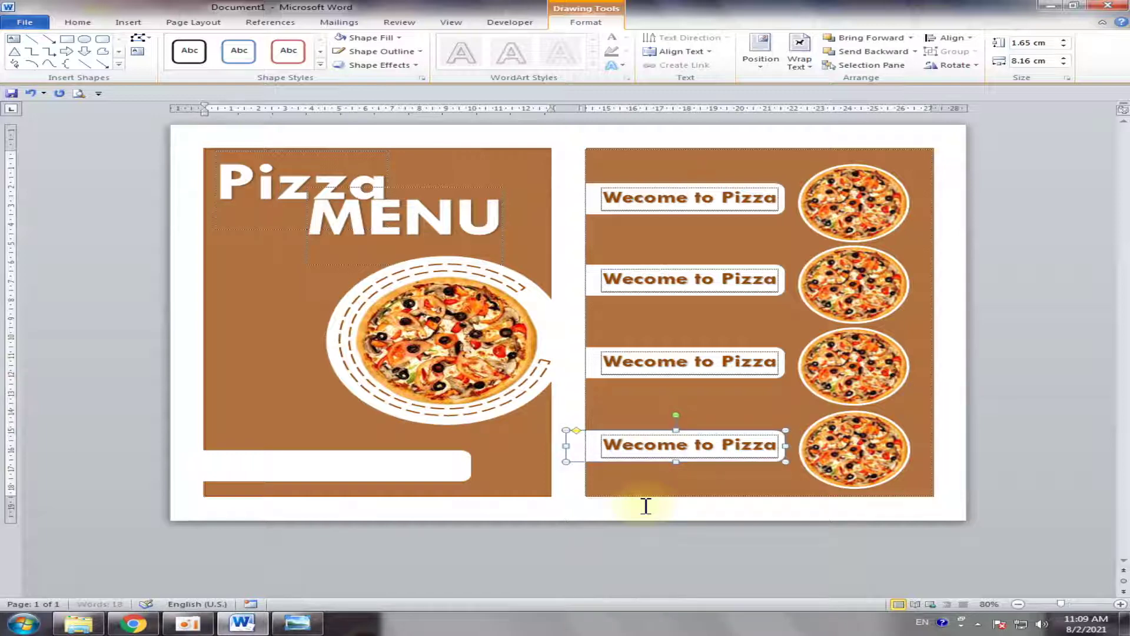
Compare the layout against the 2121 Pizza reference image, then return to the document.
click(786, 554)
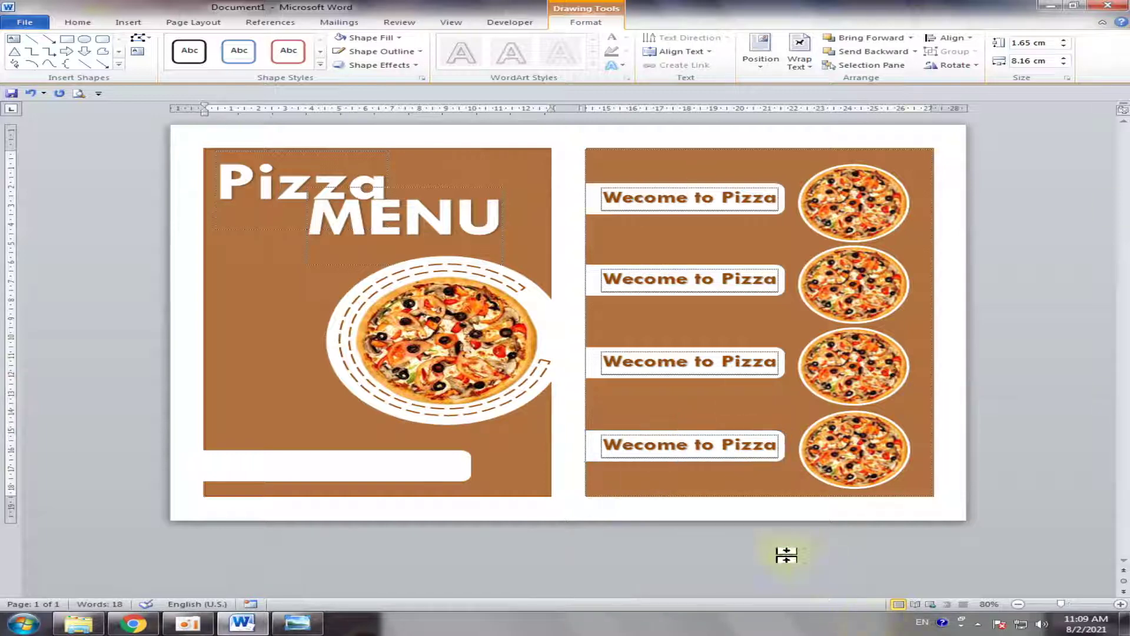
click(305, 630)
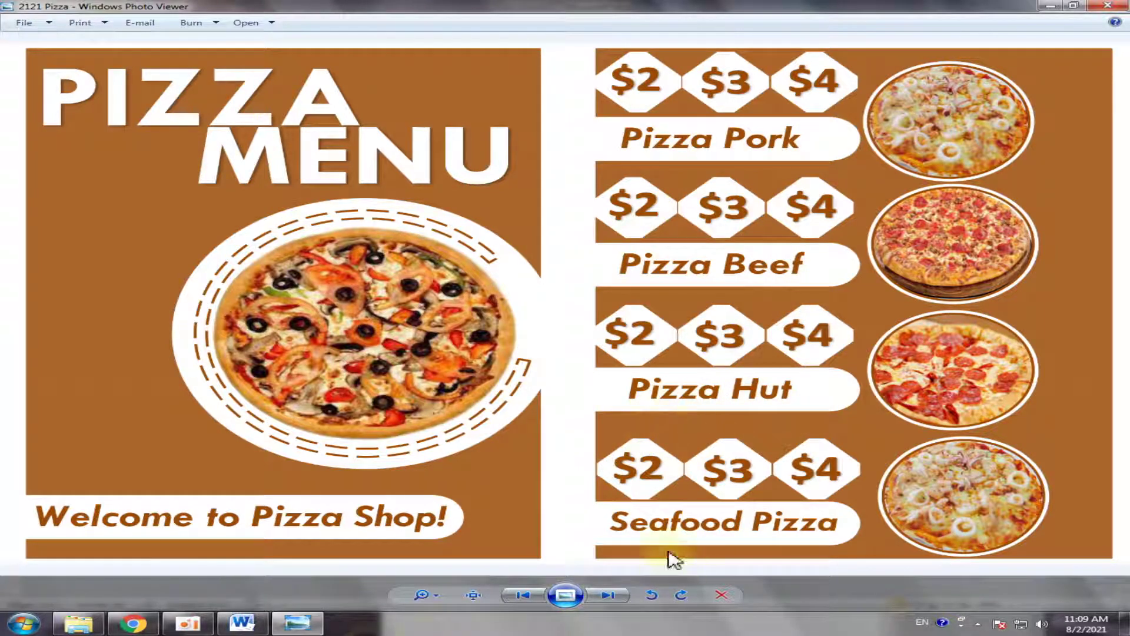
click(259, 626)
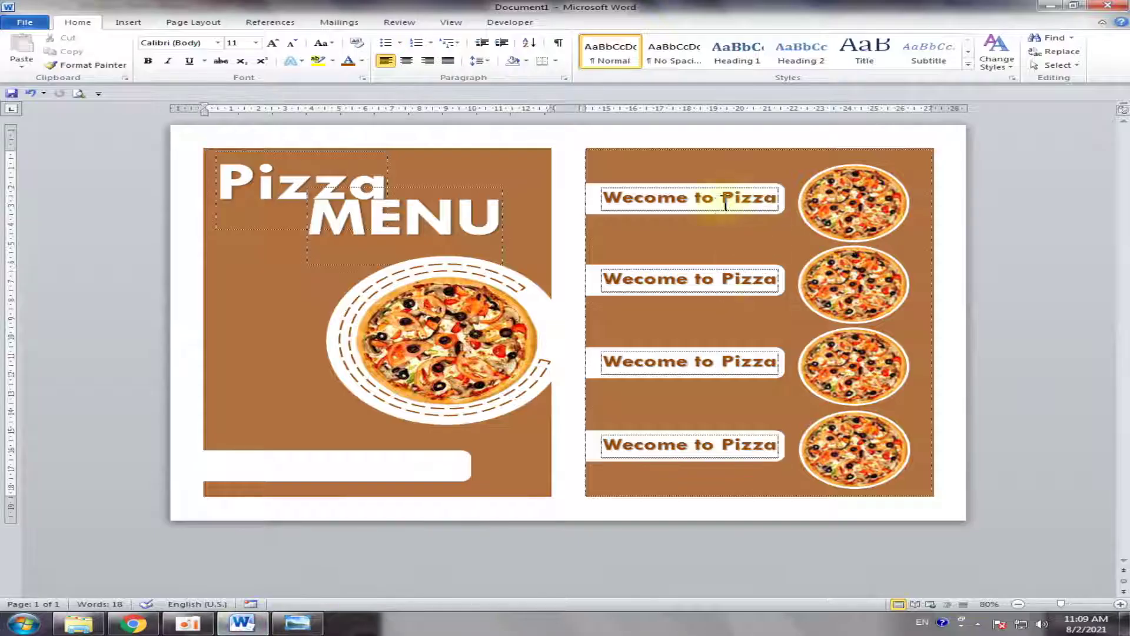
Replace the first row's Wecome to Pizza text with 'Pizza Pork', zooming in to 100%.
drag(609, 197, 783, 200)
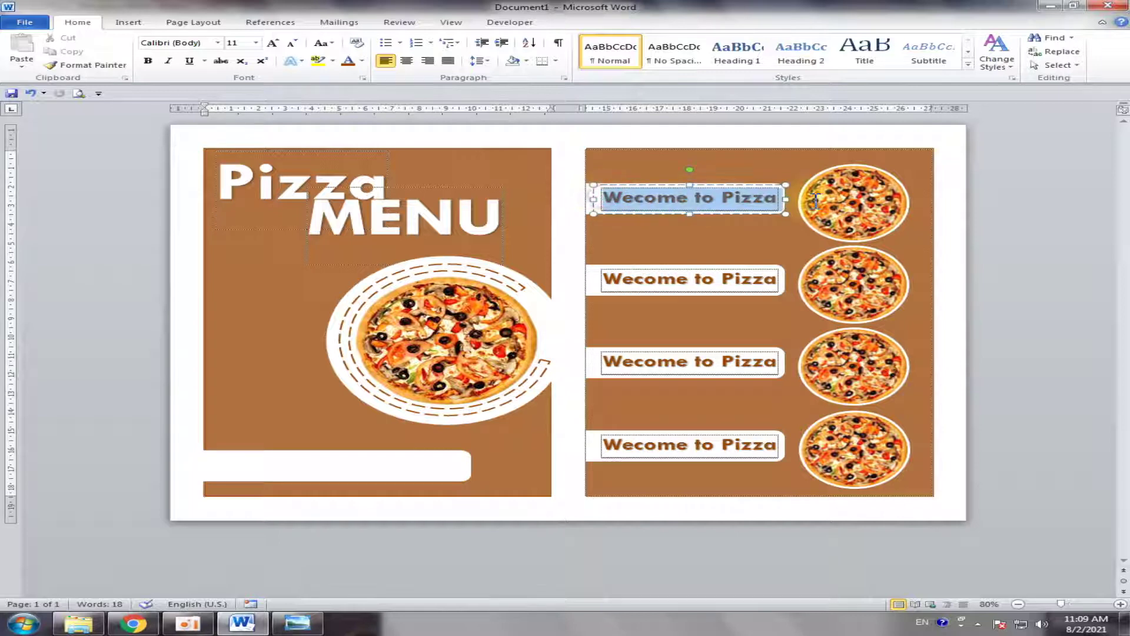
text(PShop!)
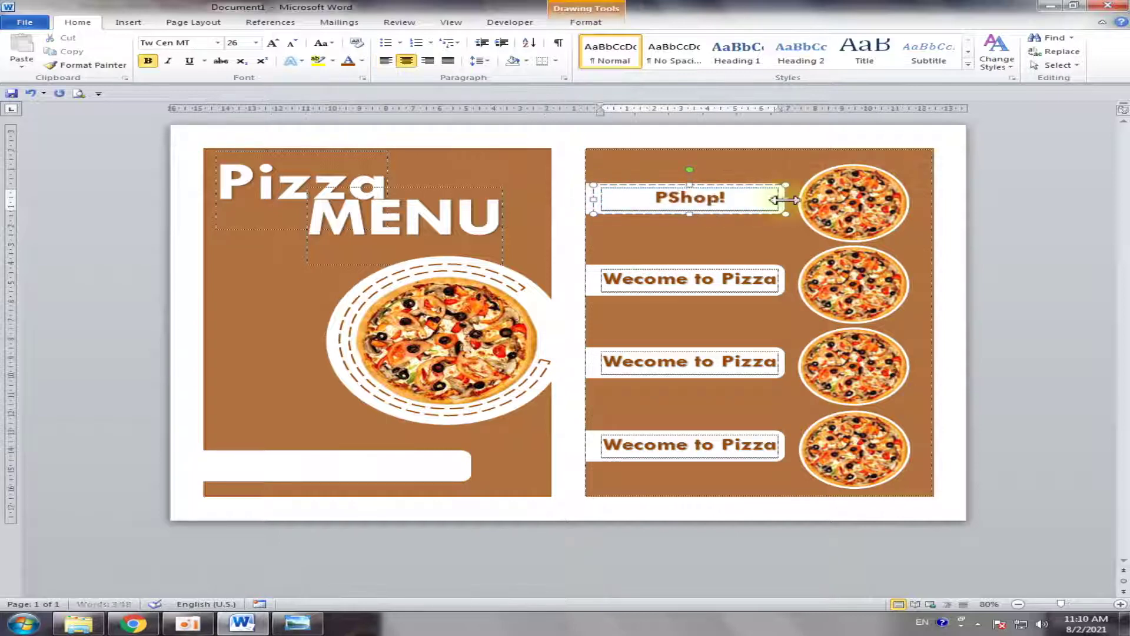
key(ctrl+a)
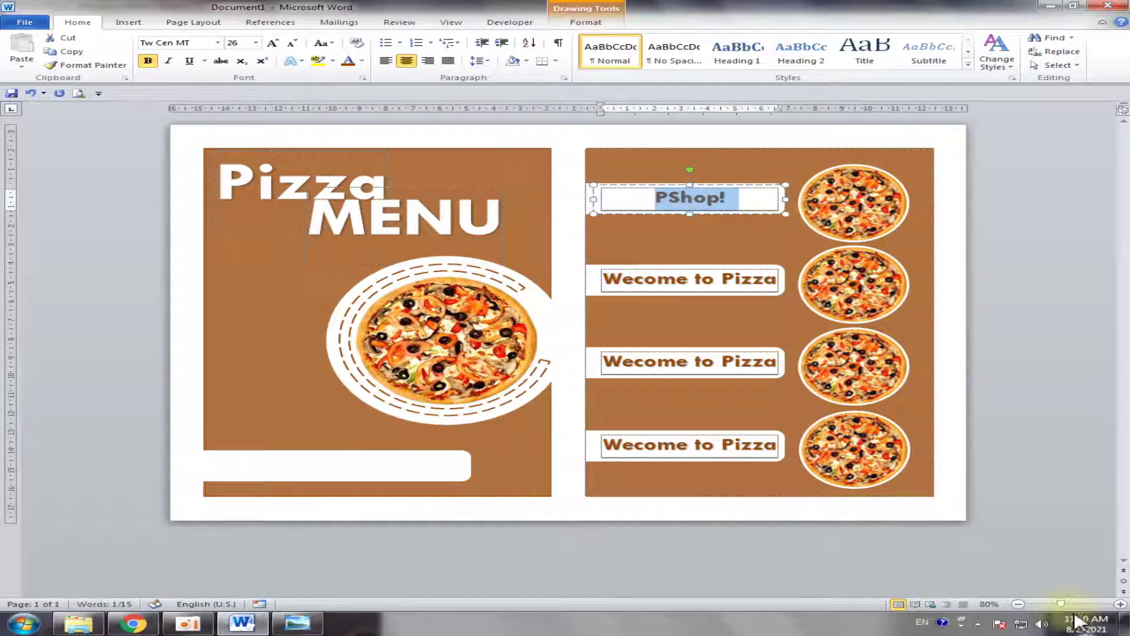
click(1122, 605)
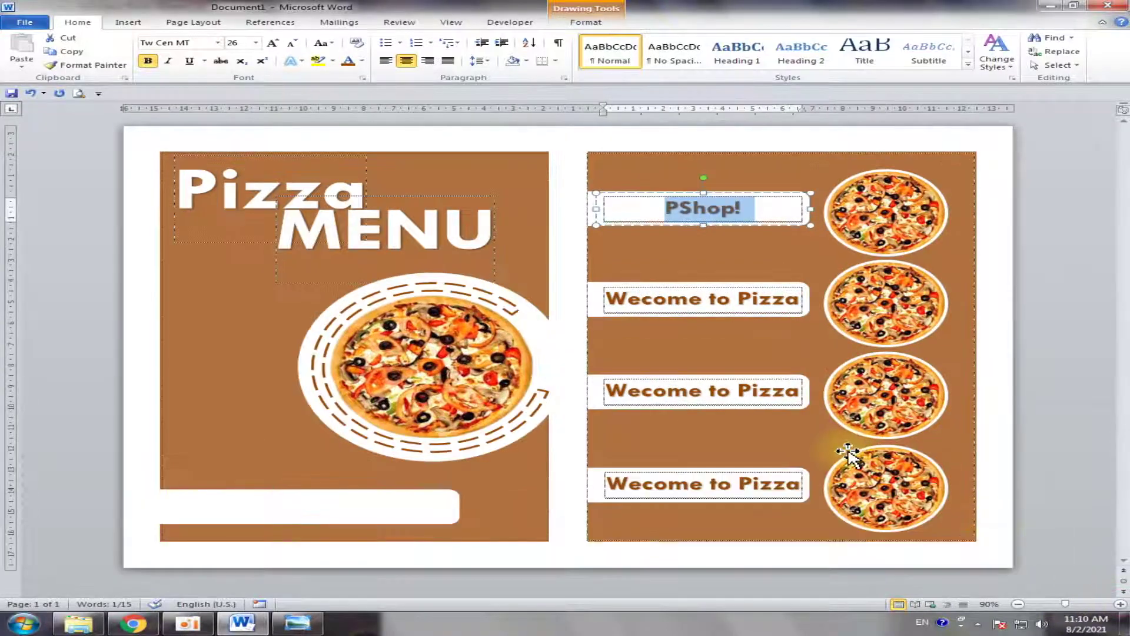
click(1121, 605)
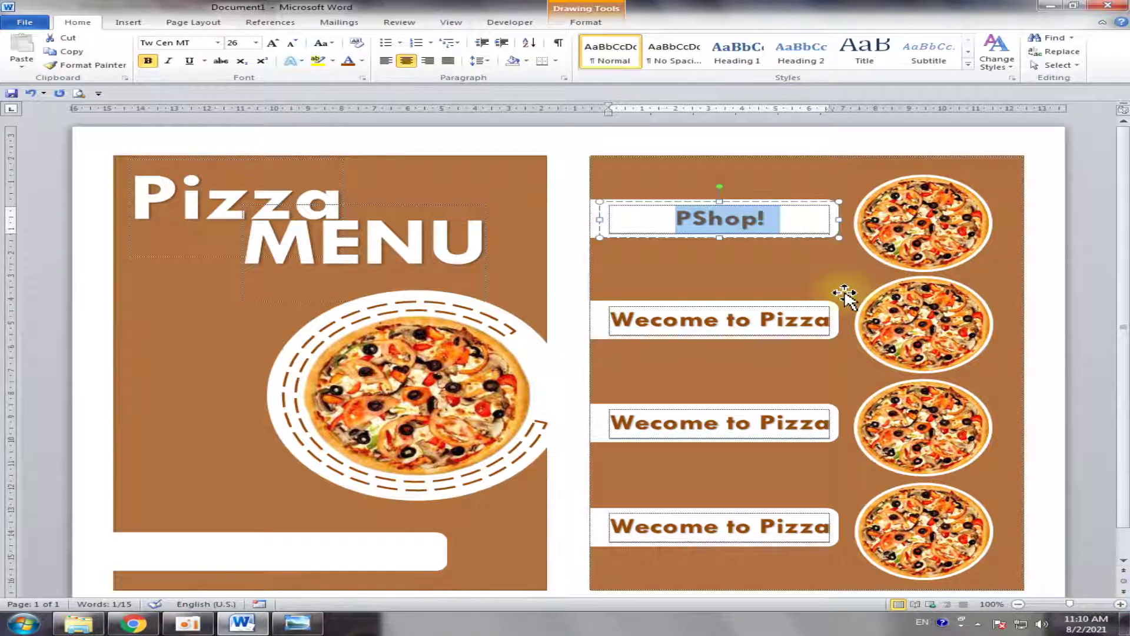
text(Pizza)
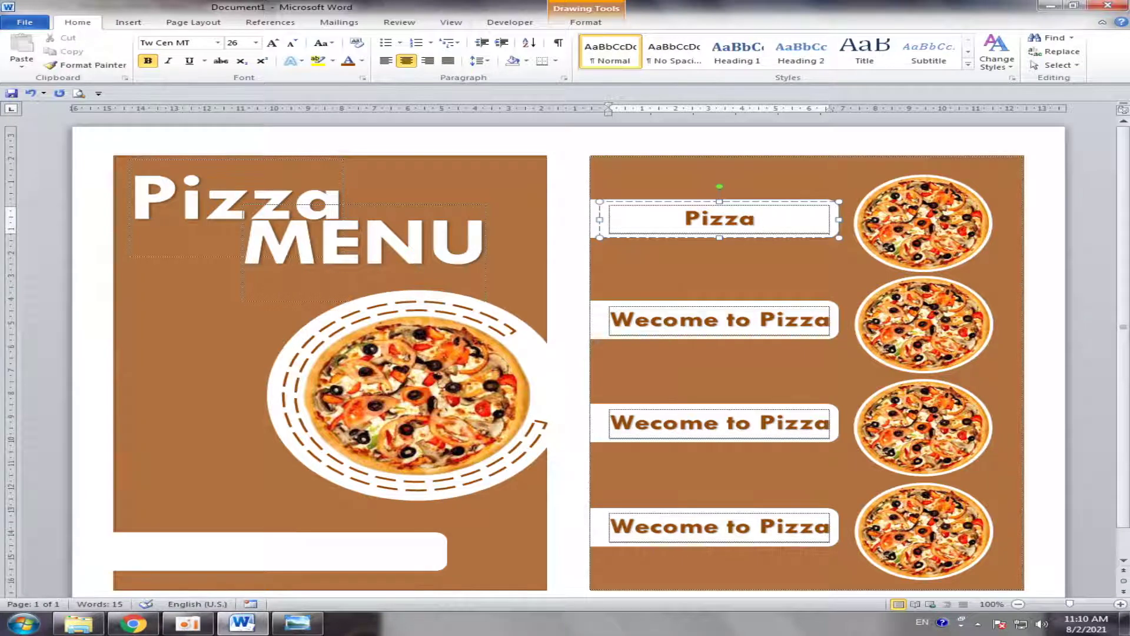
text( Pork)
Change the second row's label to 'Pizza Beef'.
click(707, 319)
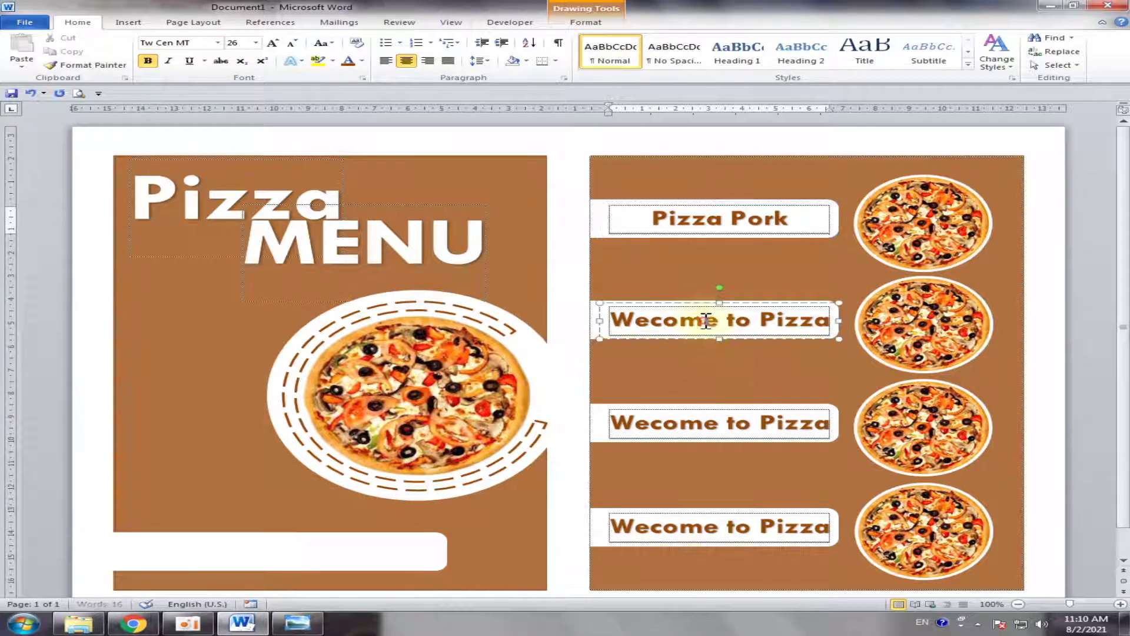
drag(611, 319, 845, 318)
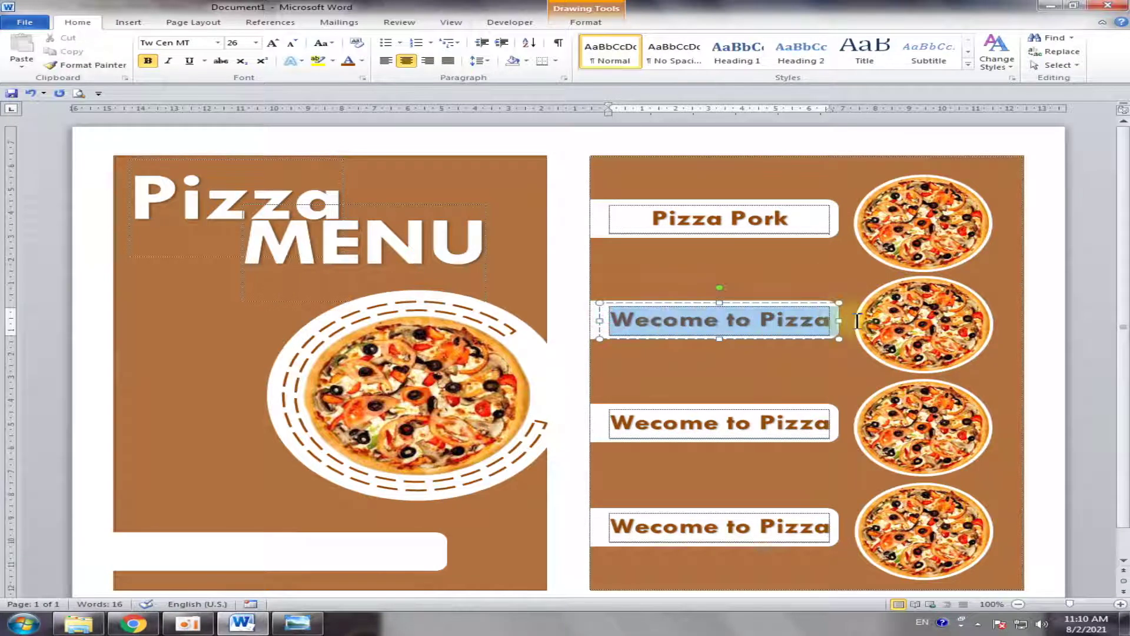
text(Pi Shop!)
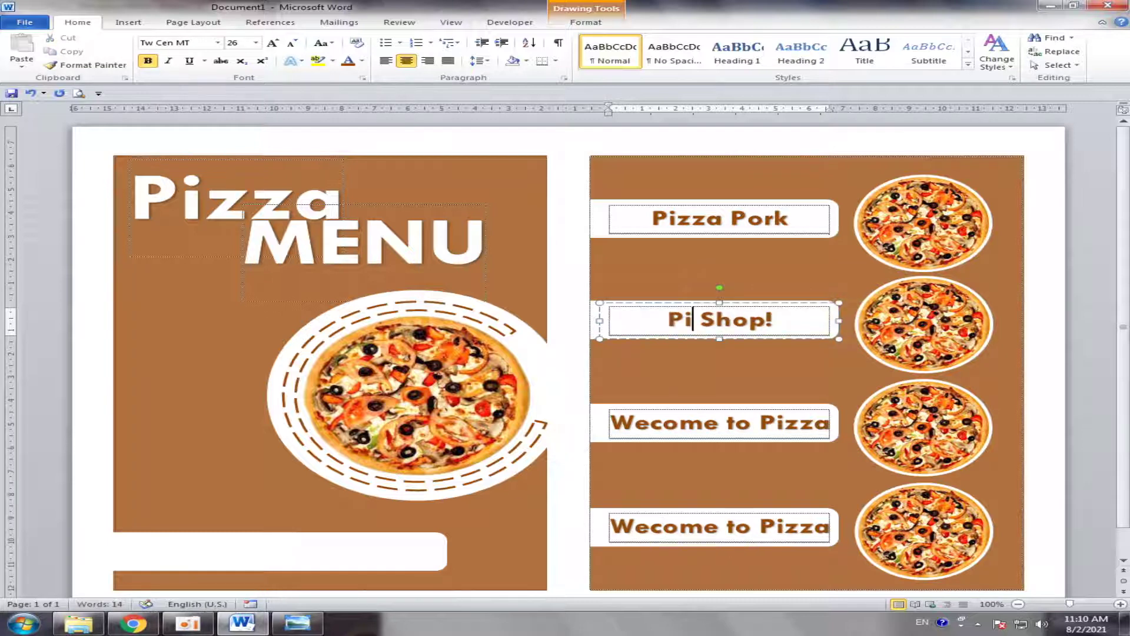
text(zza)
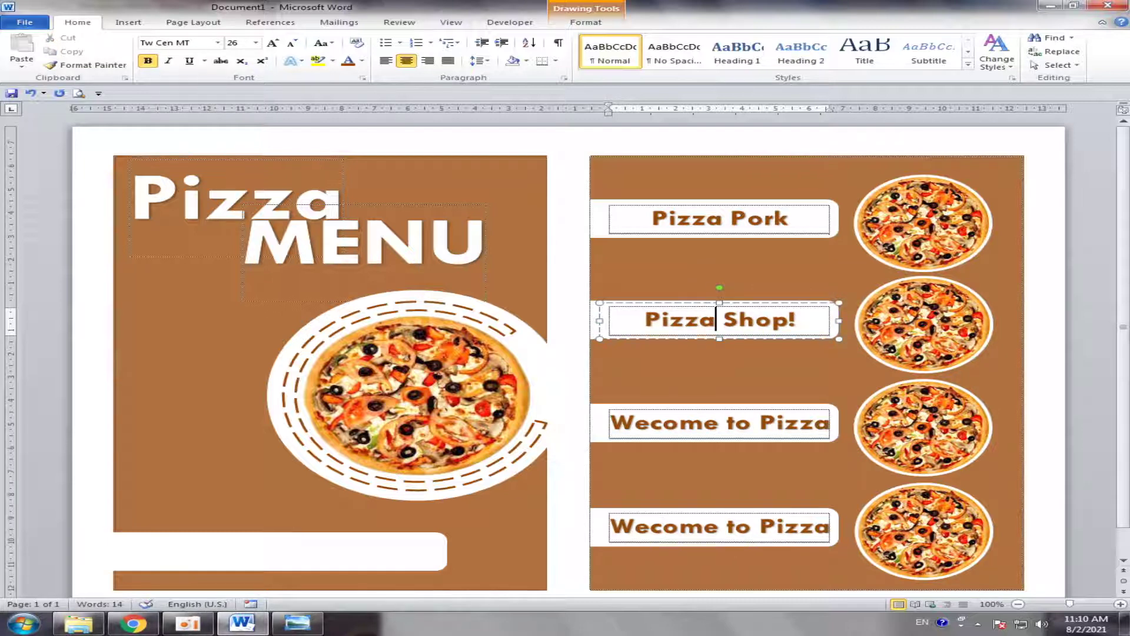
drag(644, 320, 848, 320)
text(Pizza )
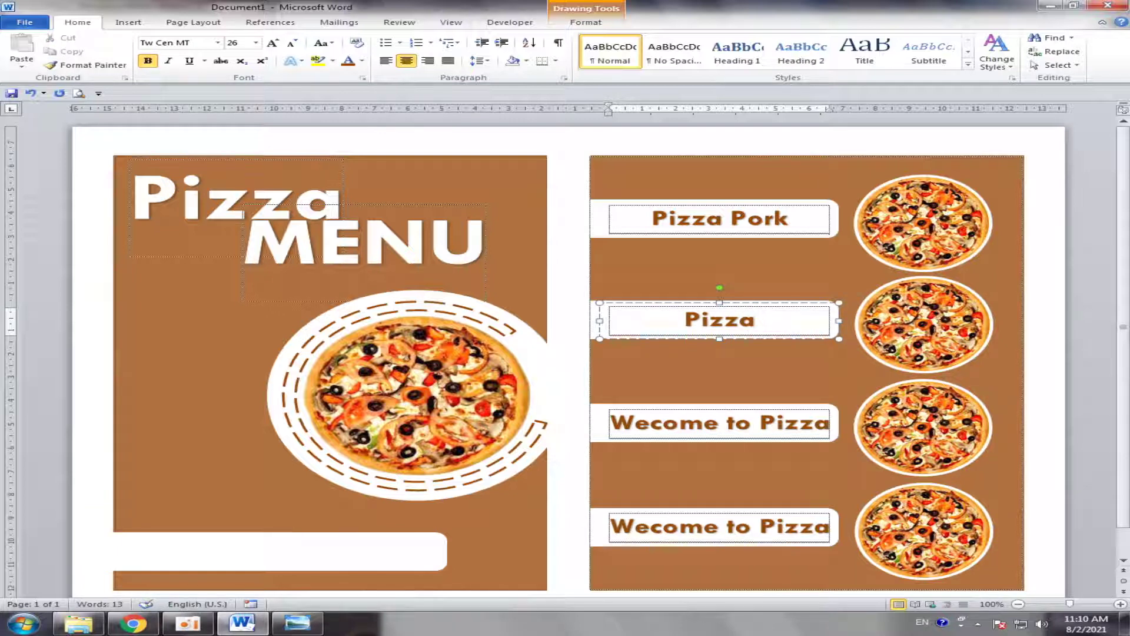
text(Hut)
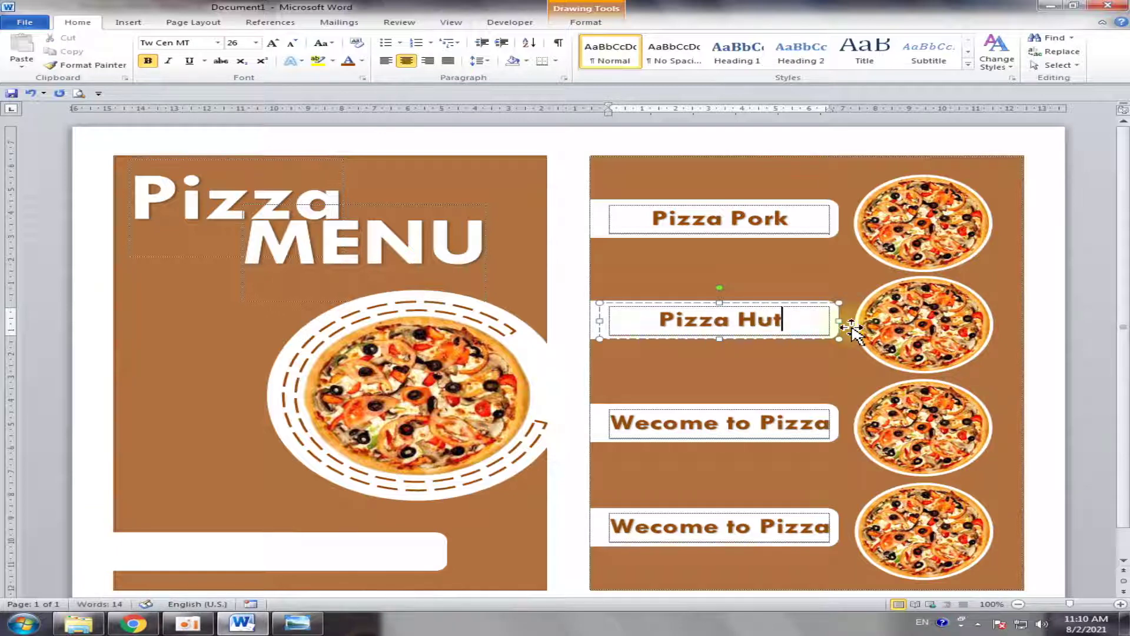
key(BackSpace)
key(BackSpace)
key(BackSpace)
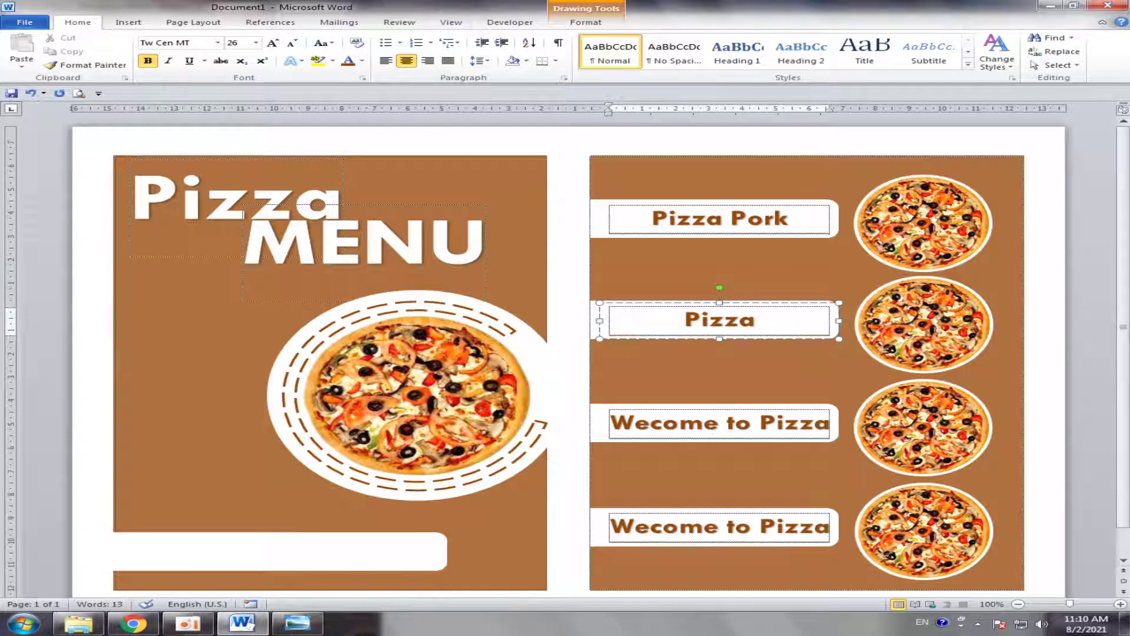
text( Beef)
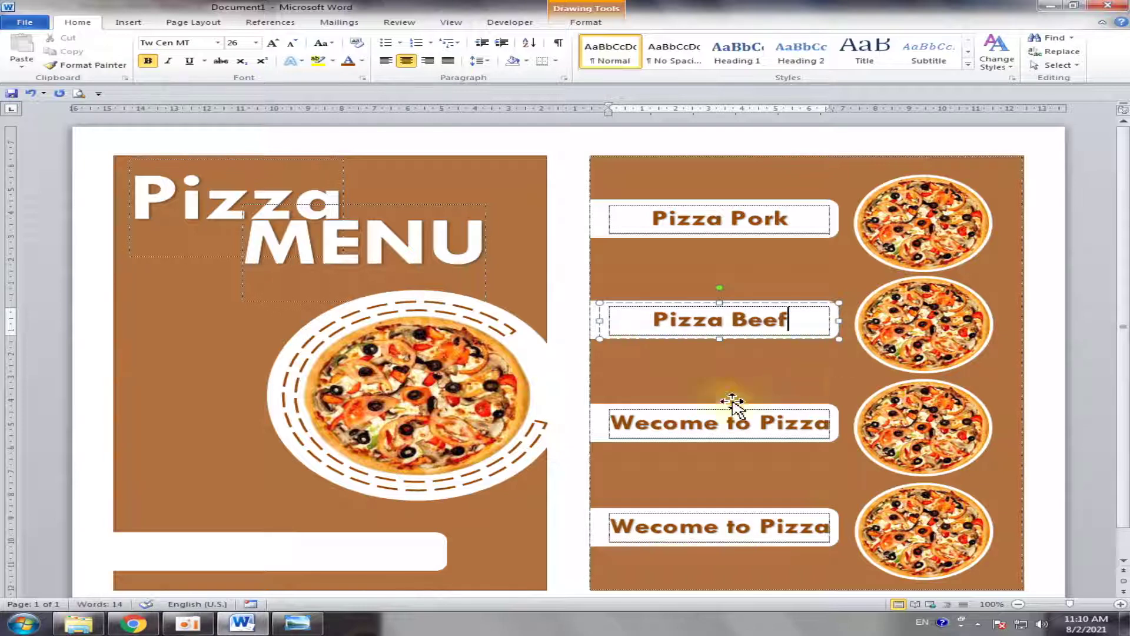
Change the third row's label to 'Pizza Hut'.
click(613, 422)
drag(612, 423, 831, 422)
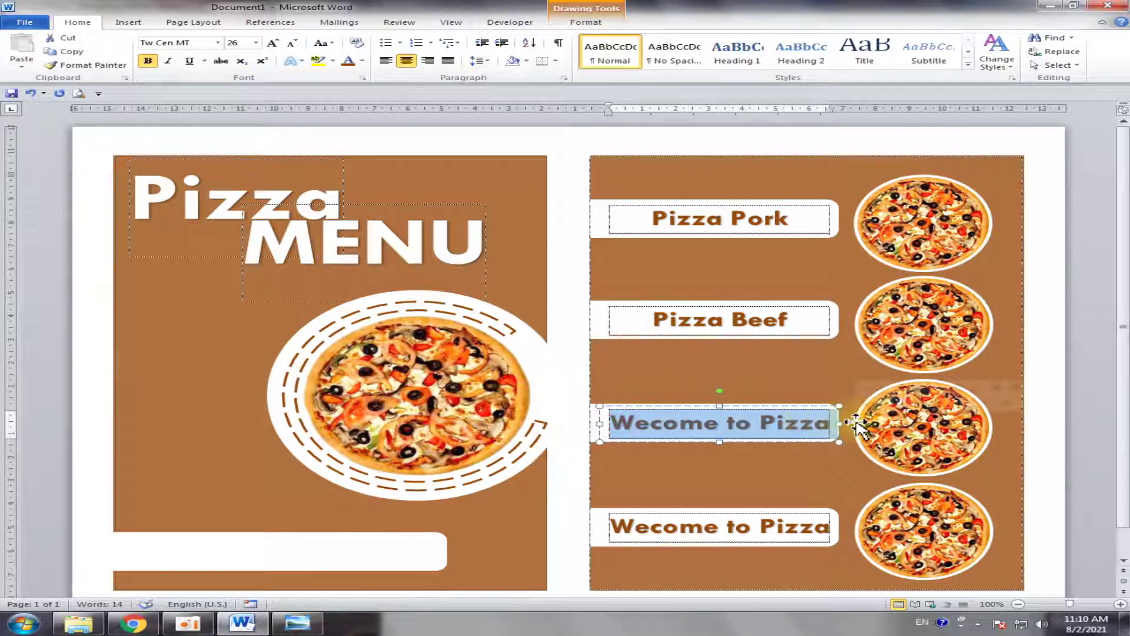
text(P Shop!)
key(Left)
key(Left)
key(Left)
text(i)
key(ctrl+a)
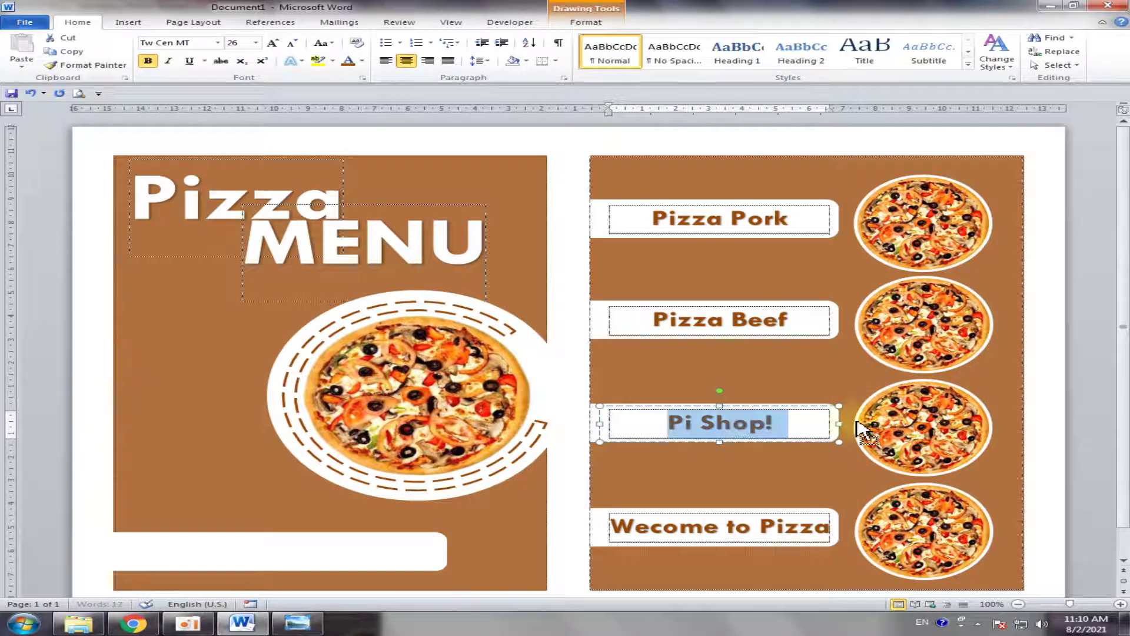
key(End)
key(BackSpace)
key(BackSpace)
key(BackSpace)
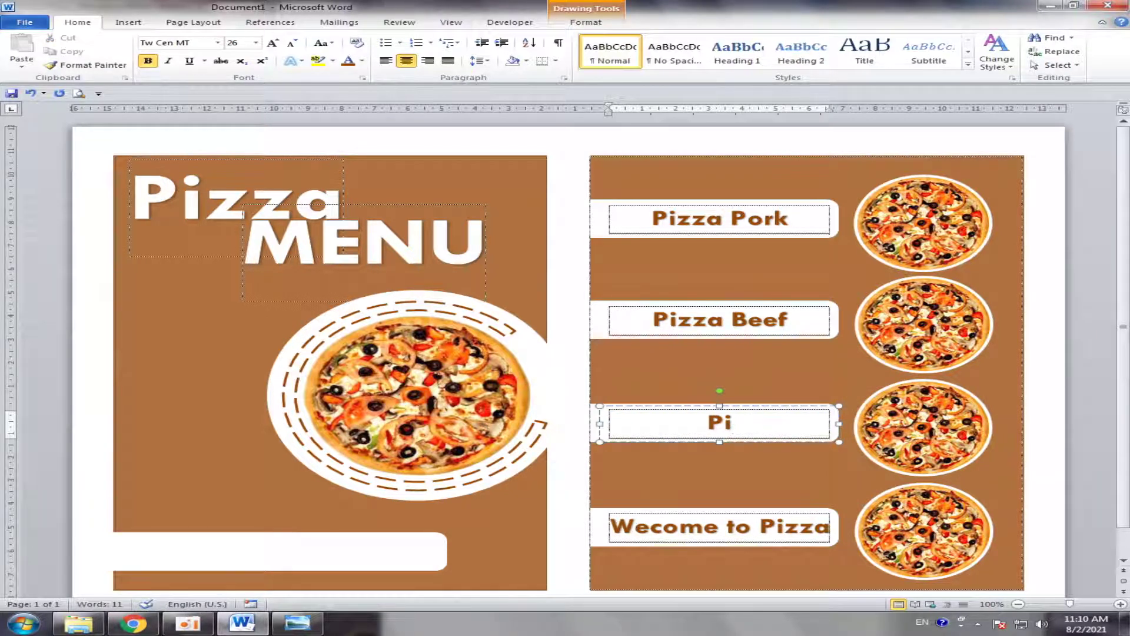
text(zza H)
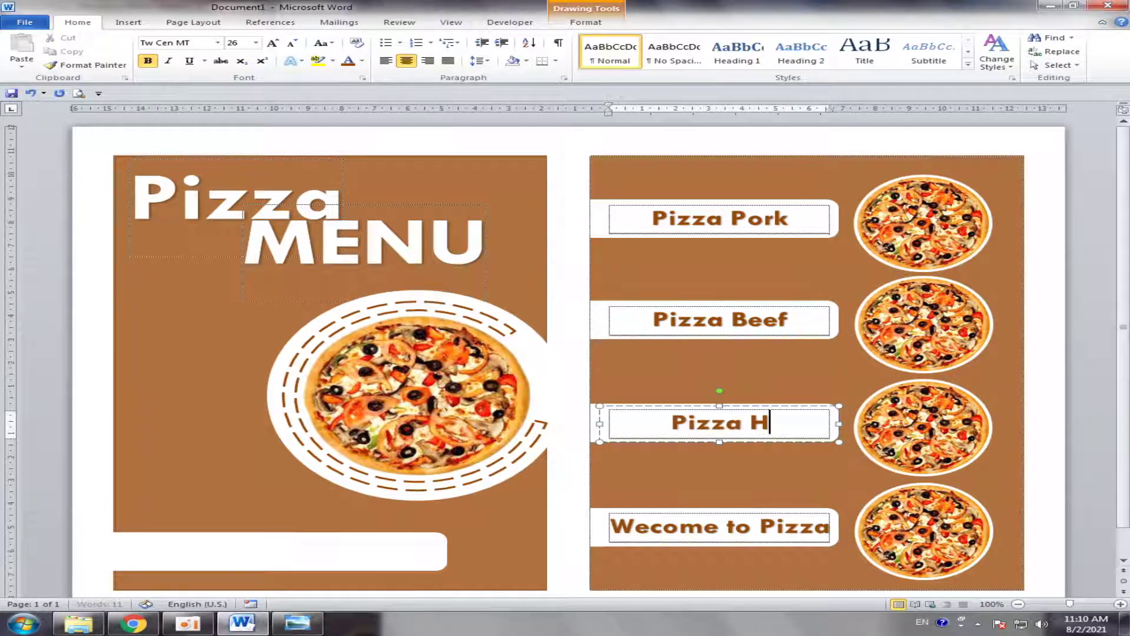
text(ut)
Label the fourth row 'Seafood Pizza', checking the reference image.
click(802, 546)
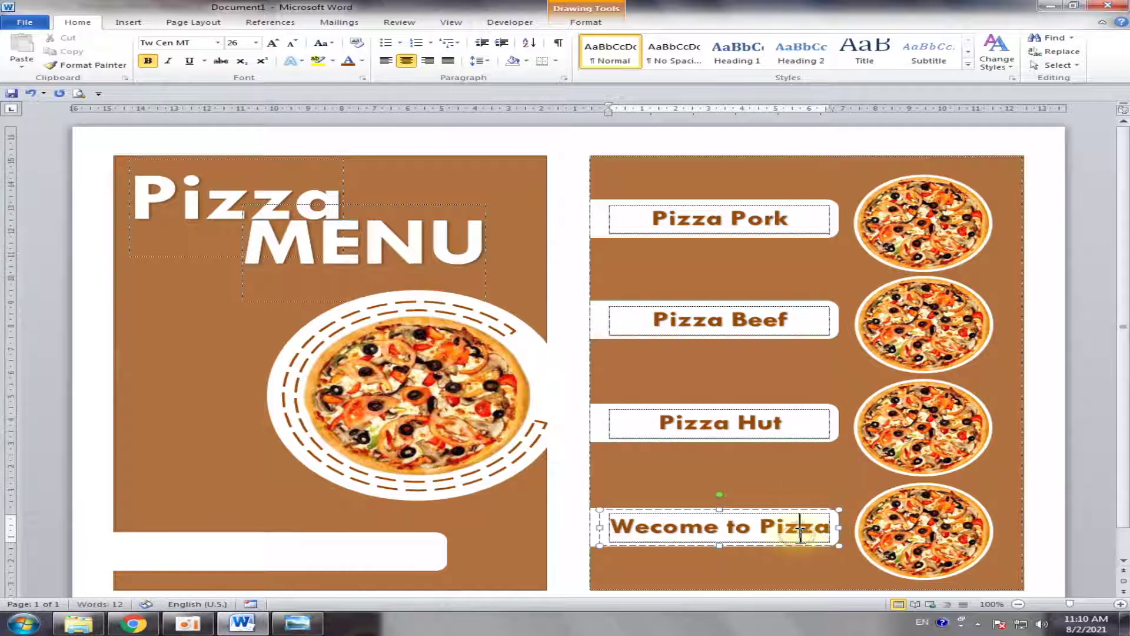
key(ctrl+a)
text(P)
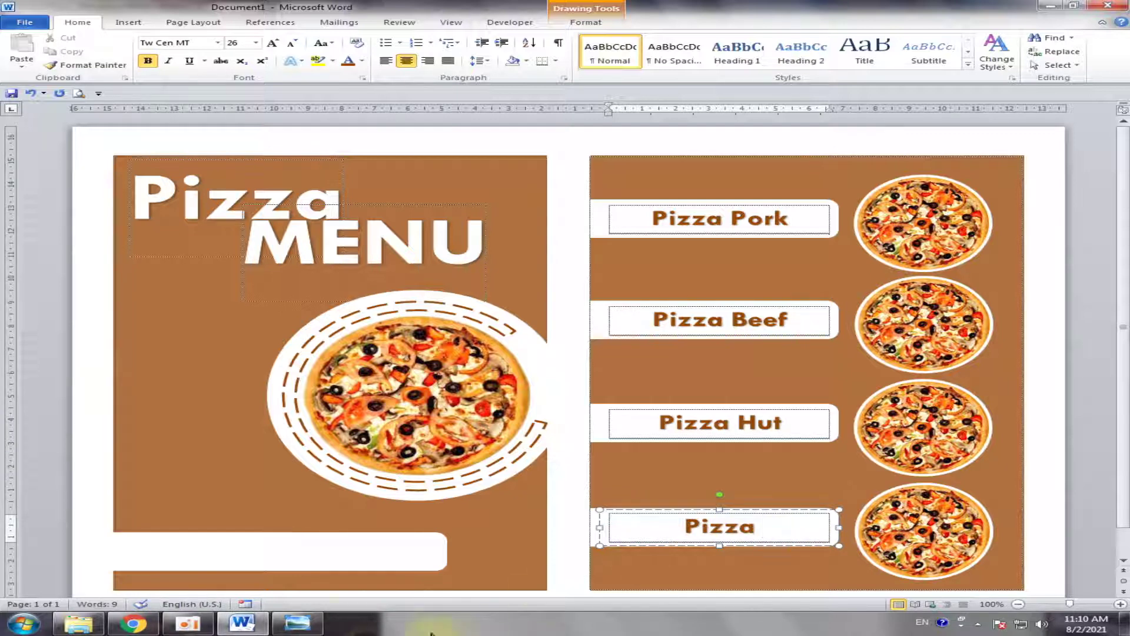
click(296, 625)
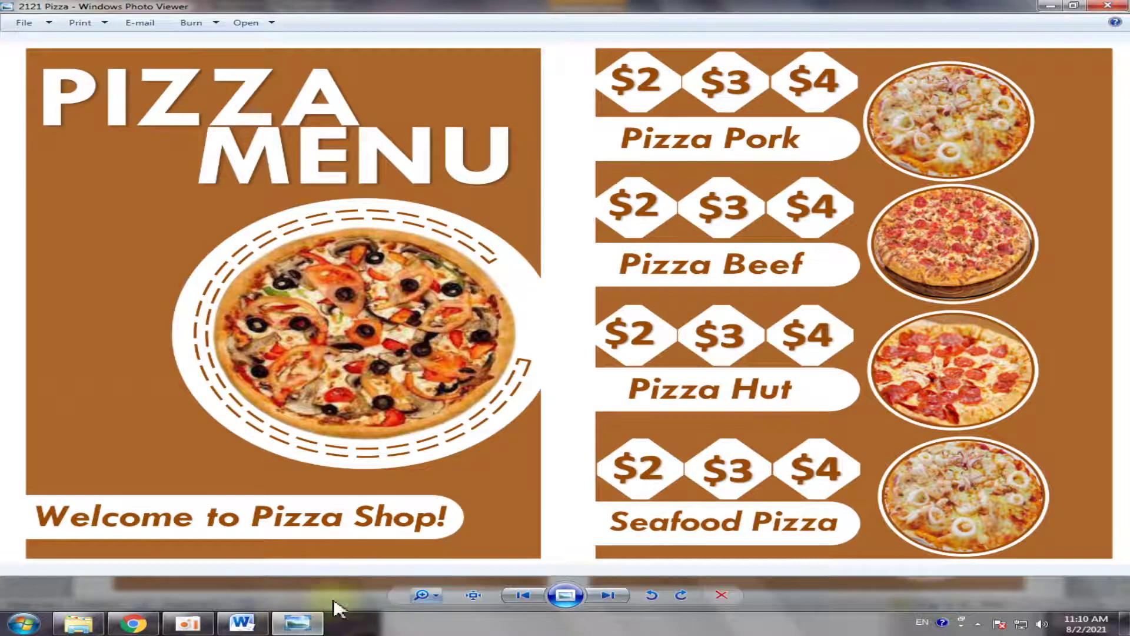
click(241, 623)
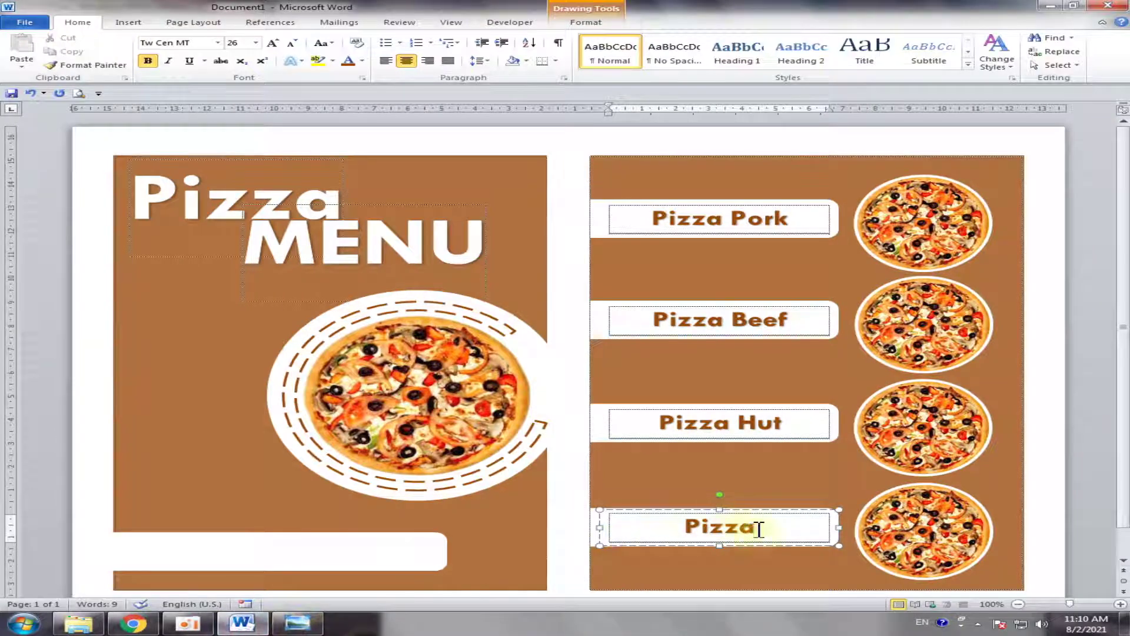
drag(760, 528, 639, 530)
text(Seaf)
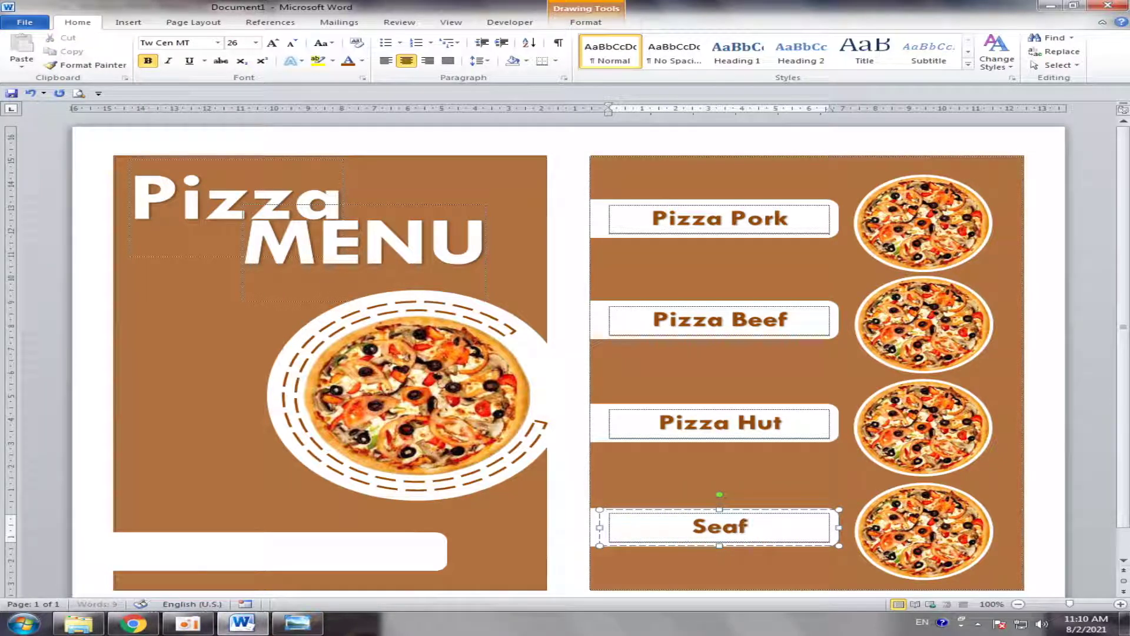
text(ood )
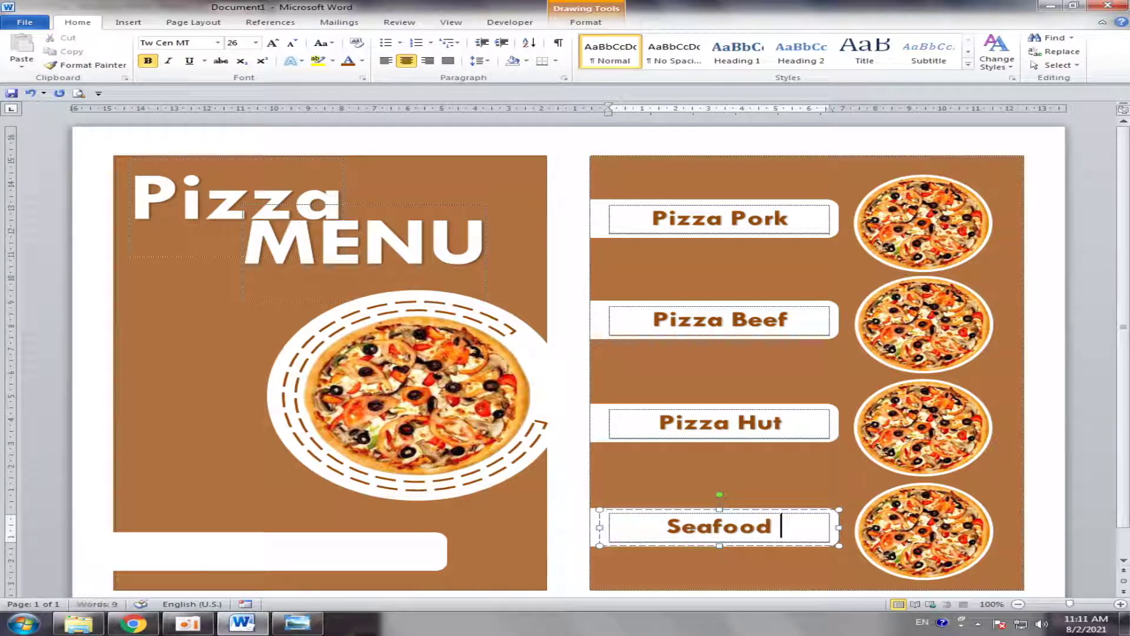
text(Pizza)
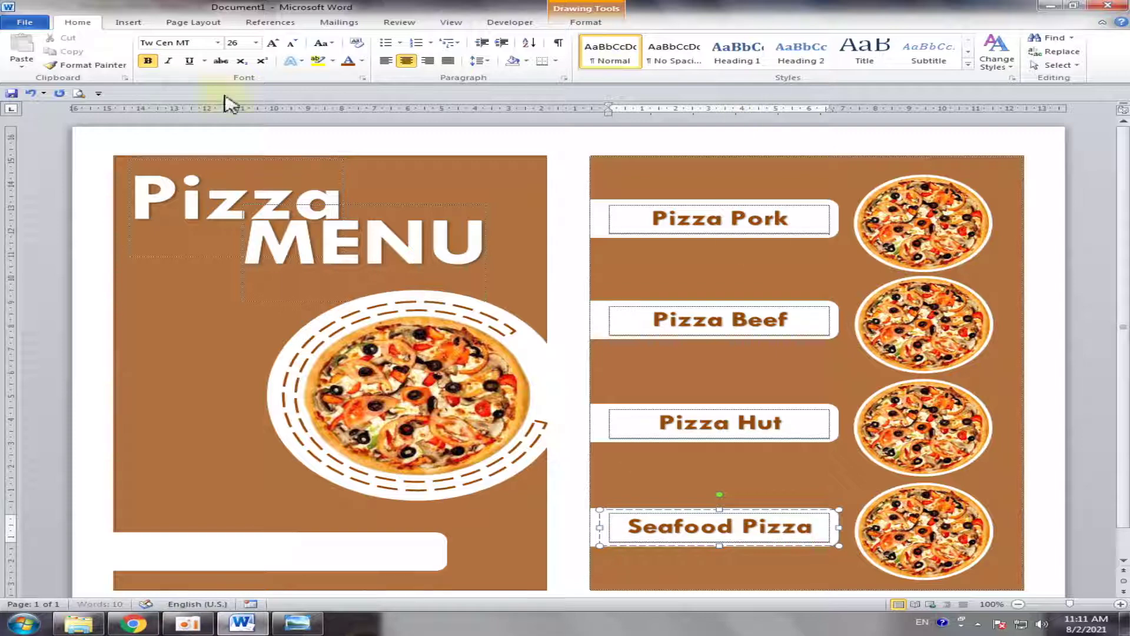
Fill the Pizza Beef circle with a picture, first trying the download image.
click(1067, 285)
scroll(683, 359, down, 1)
scroll(884, 359, up, 1)
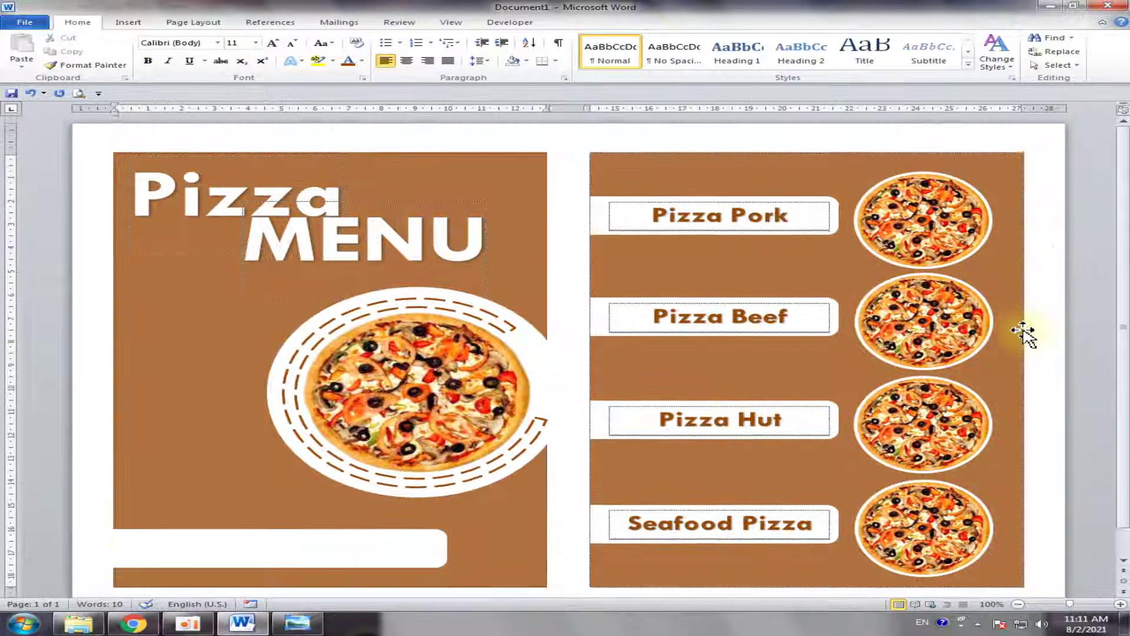
scroll(1025, 334, down, 1)
click(929, 202)
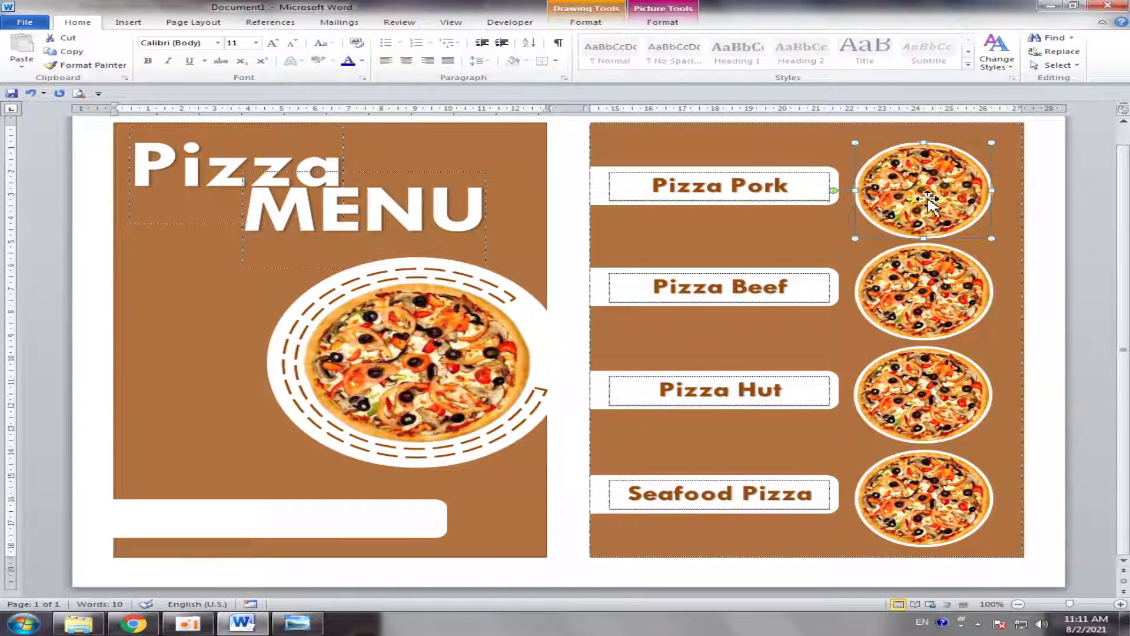
click(929, 277)
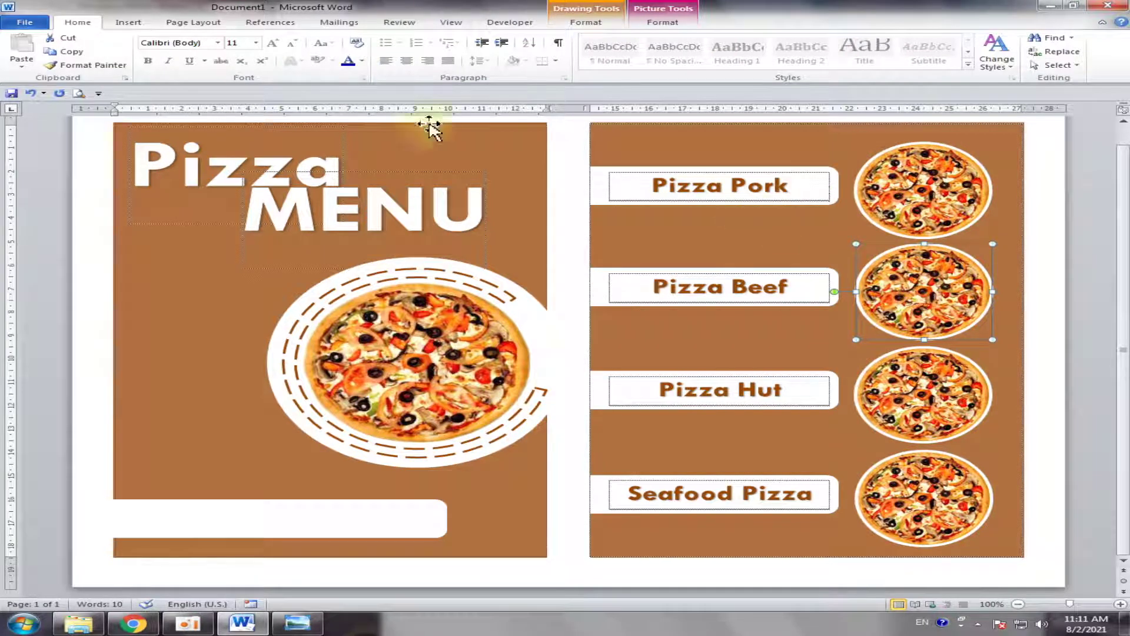
click(650, 22)
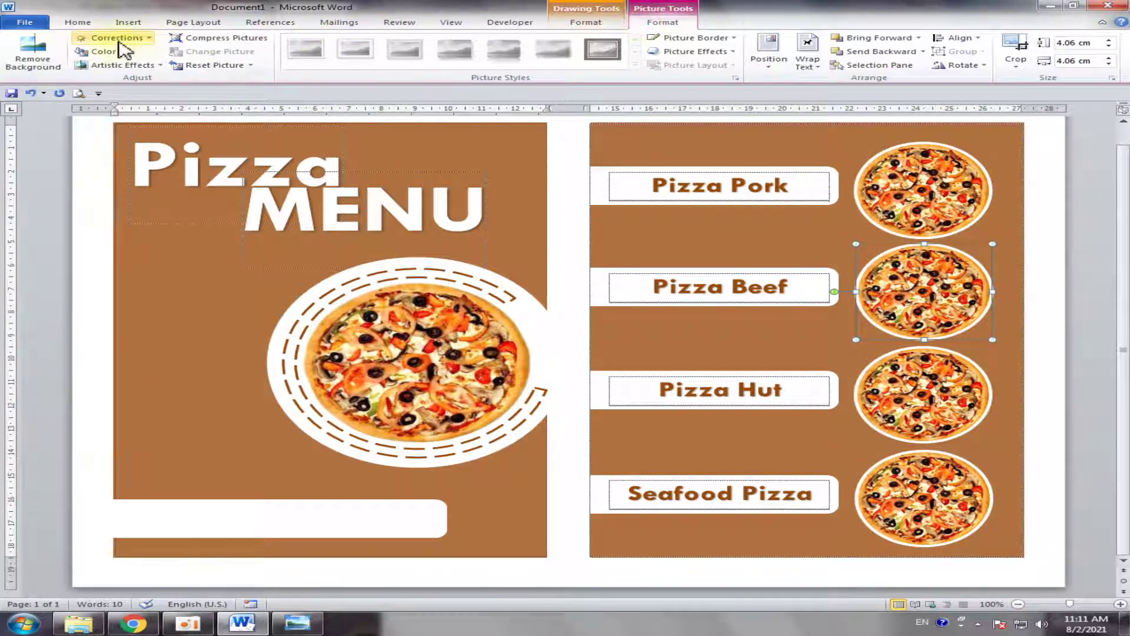
click(586, 23)
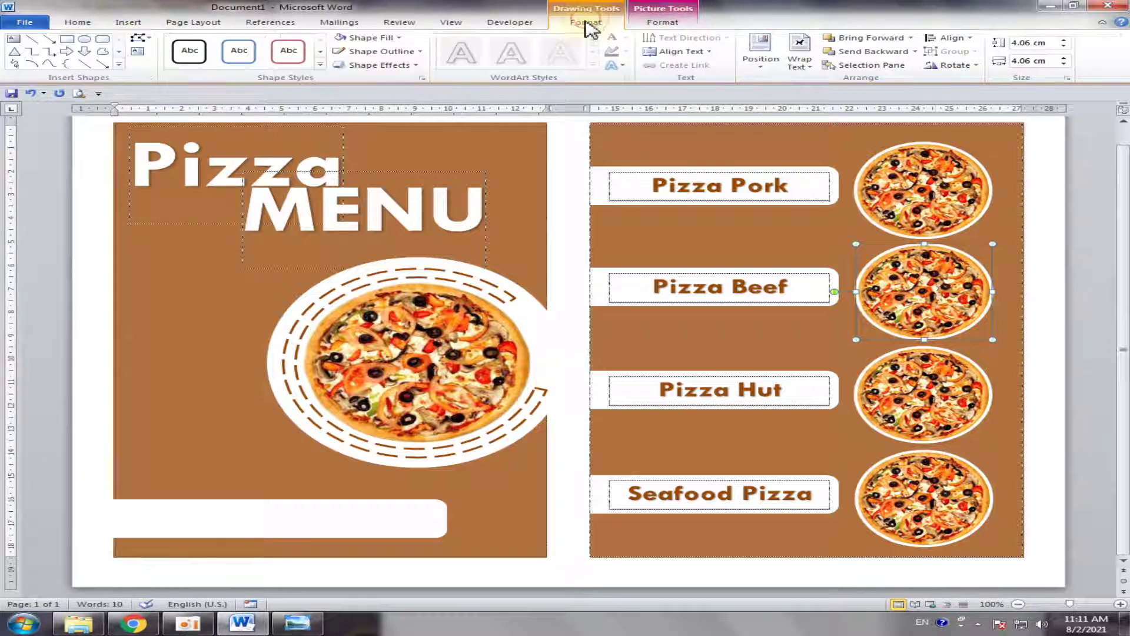
click(371, 37)
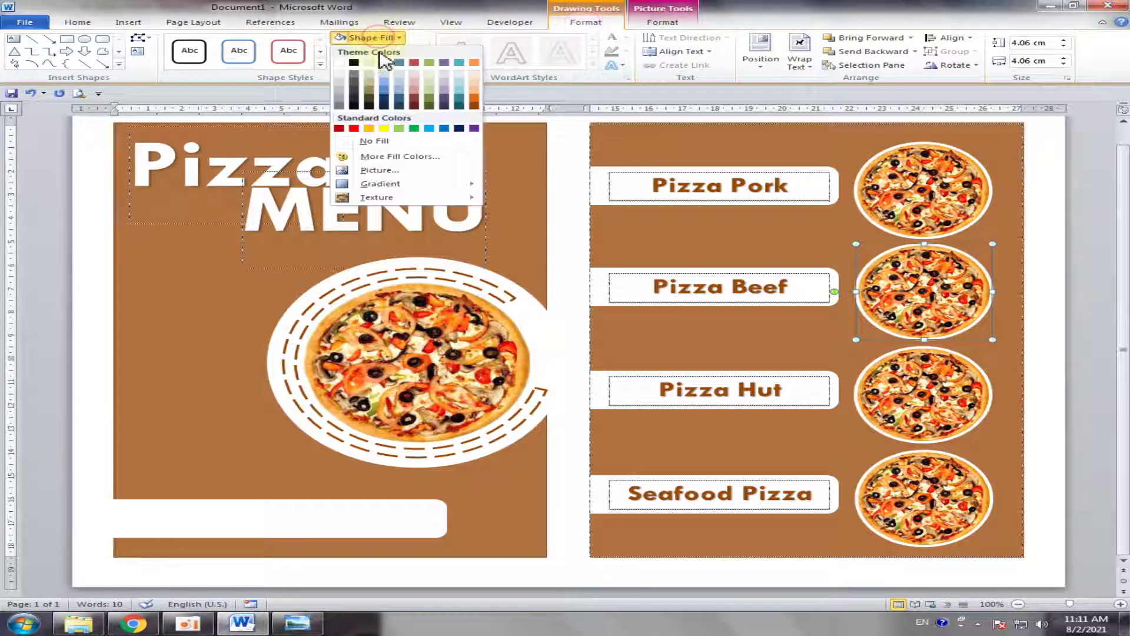
click(381, 170)
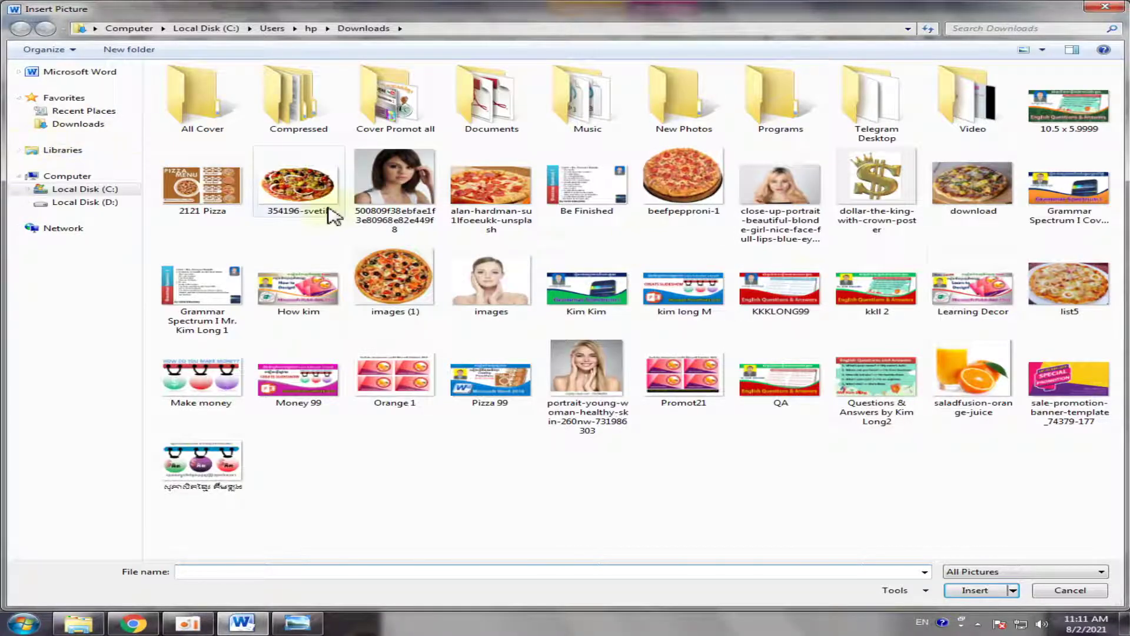
click(1069, 286)
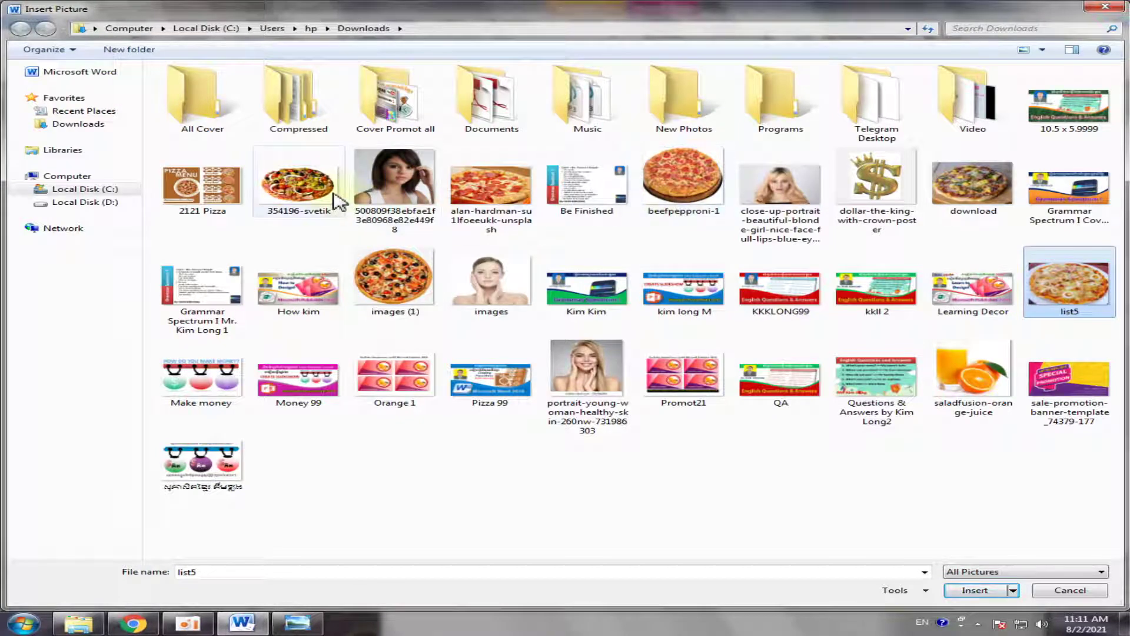
click(996, 184)
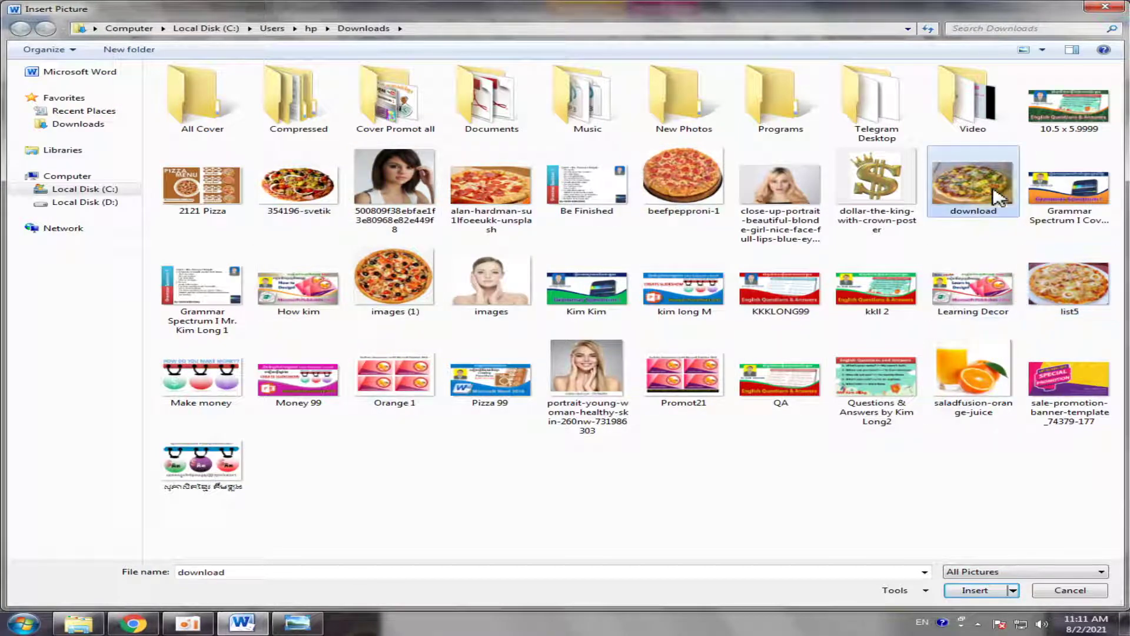
click(980, 593)
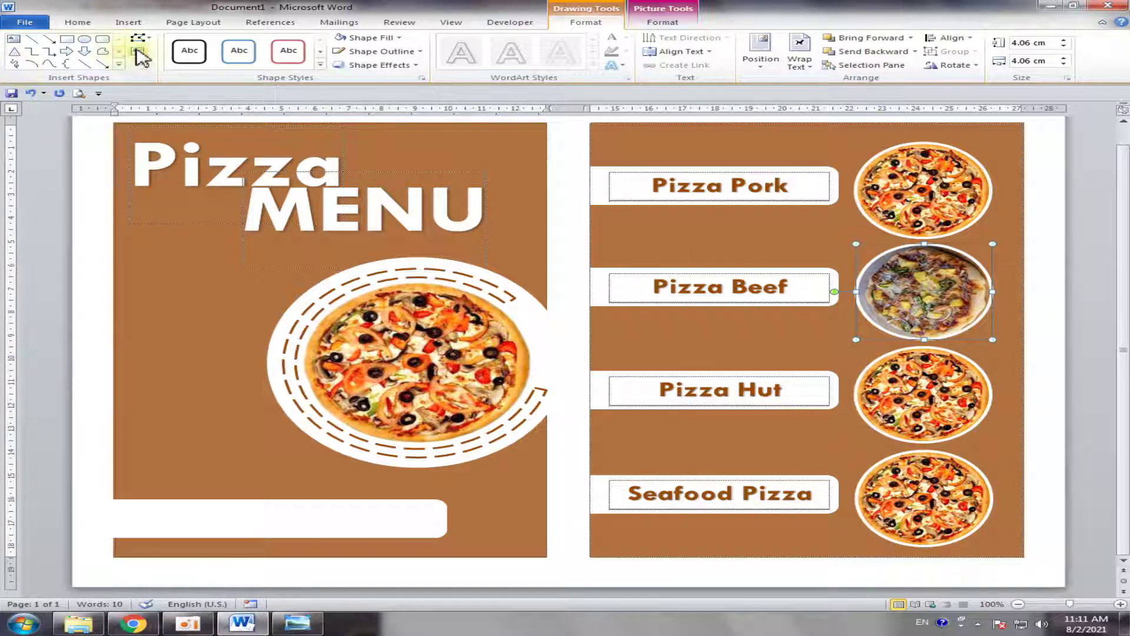
Refill the Pizza Beef circle with the beefpepproni-1 pepperoni image.
click(662, 23)
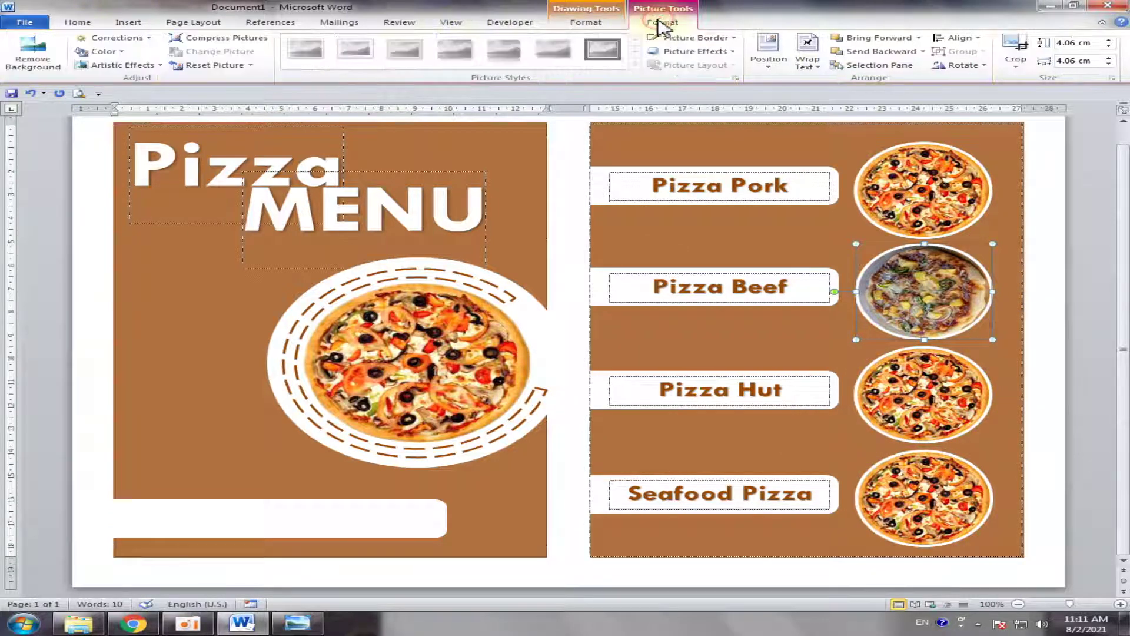
click(585, 24)
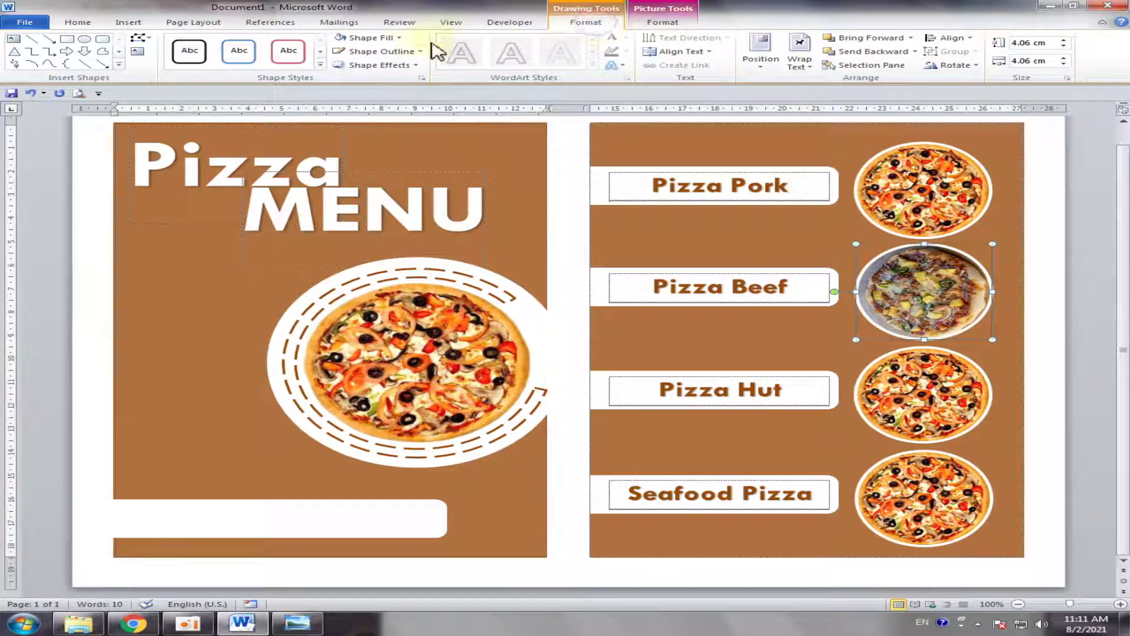
click(401, 52)
click(384, 38)
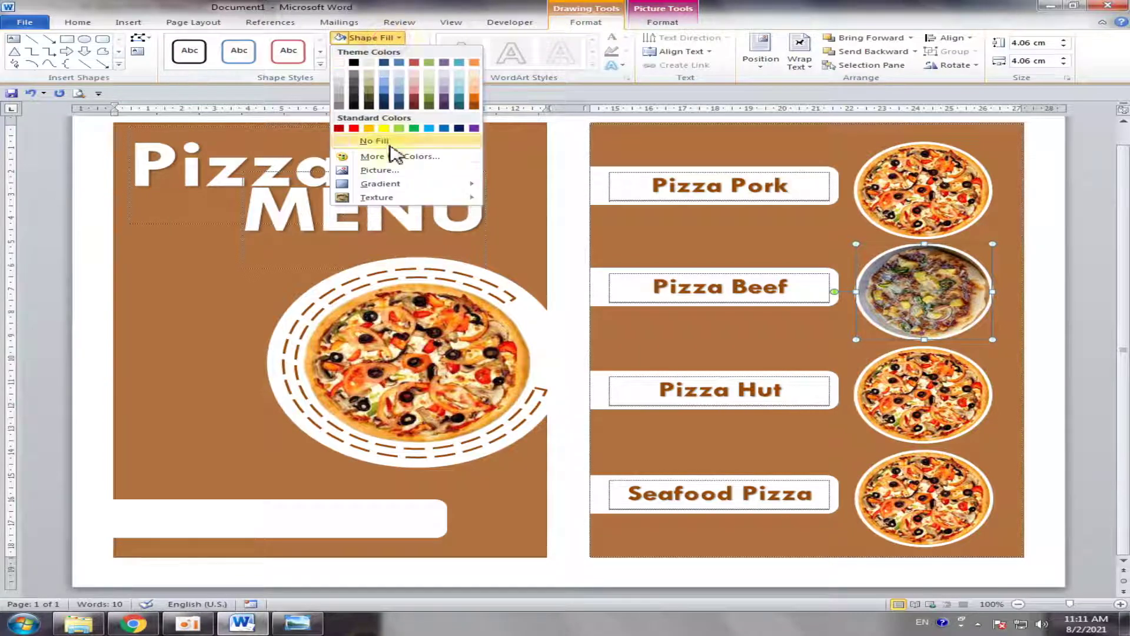
click(394, 170)
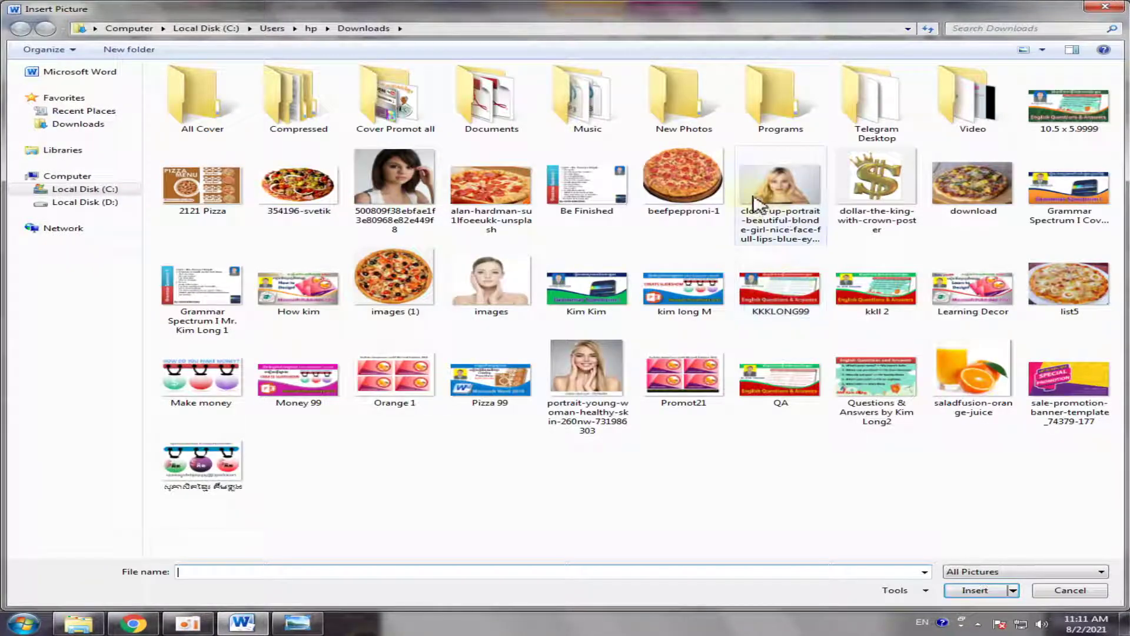
click(683, 183)
click(969, 592)
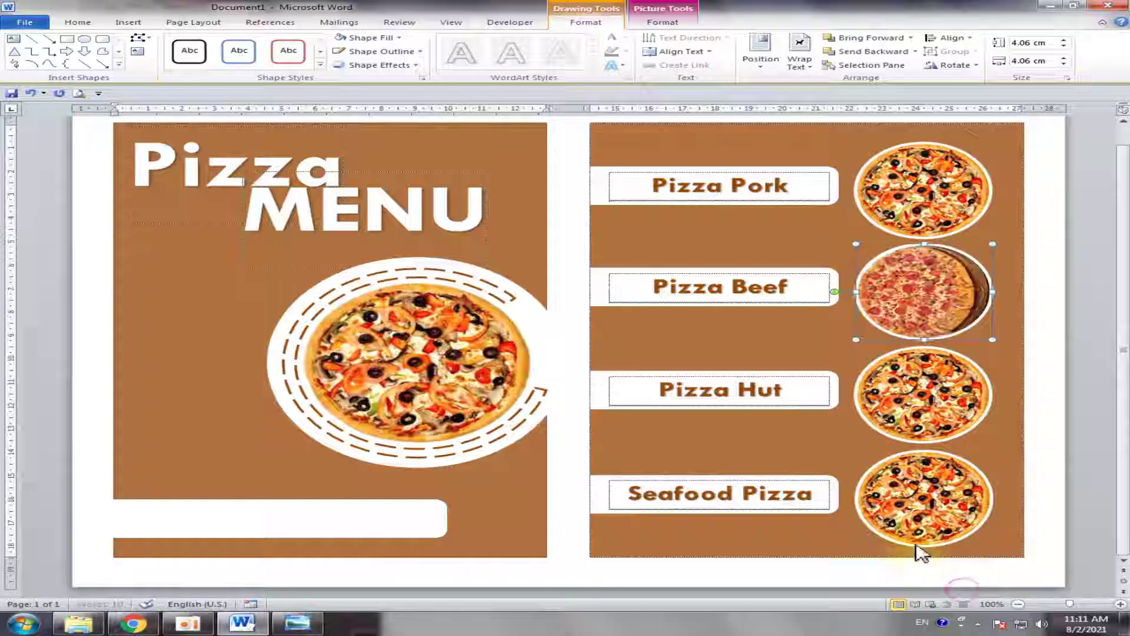
click(947, 410)
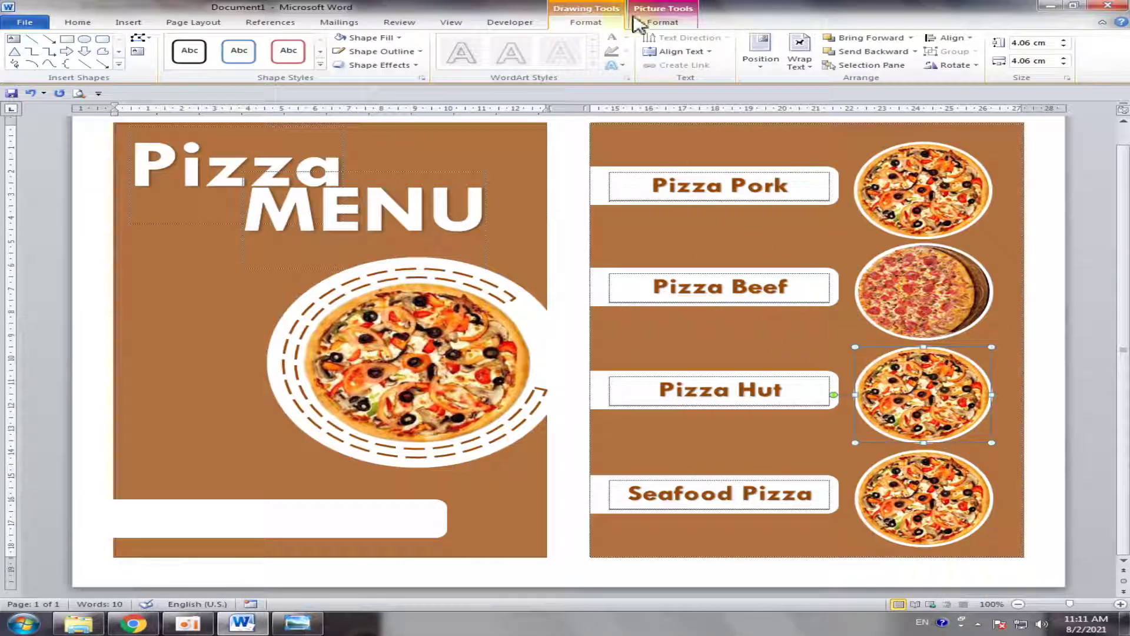
Fill the Pizza Hut circle with the alan-hardman pepperoni pizza image.
click(398, 38)
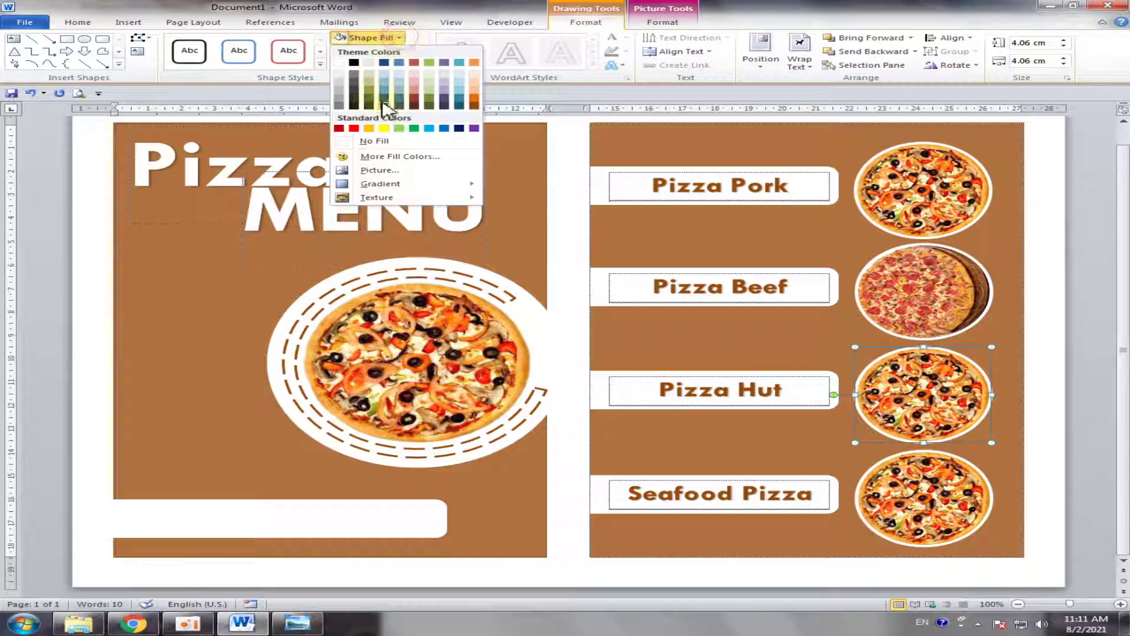
click(389, 171)
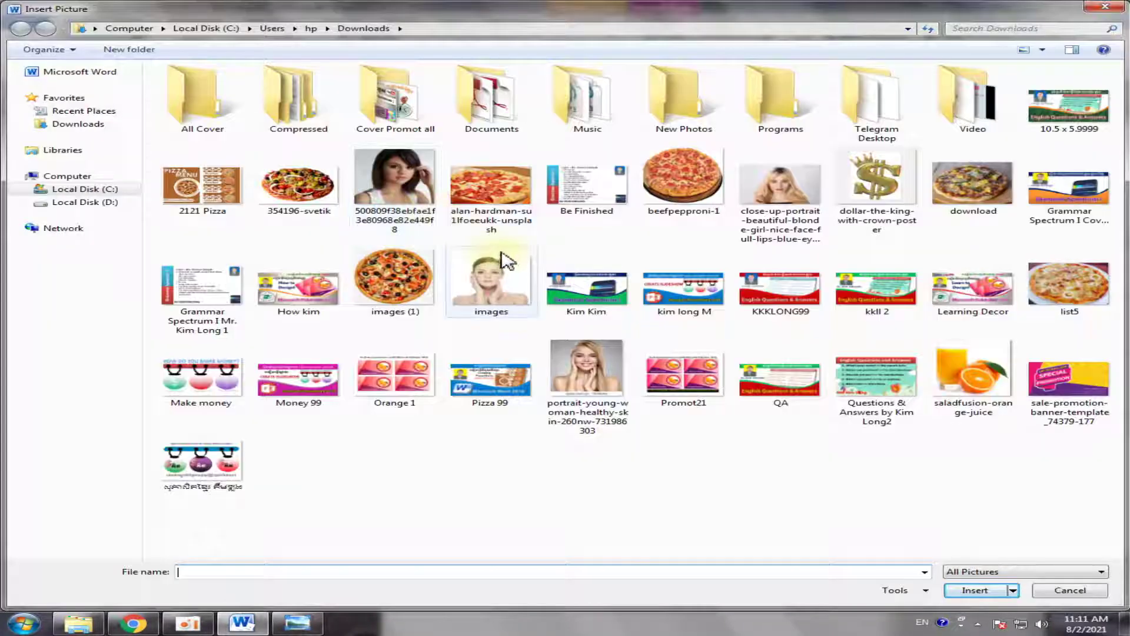
click(498, 202)
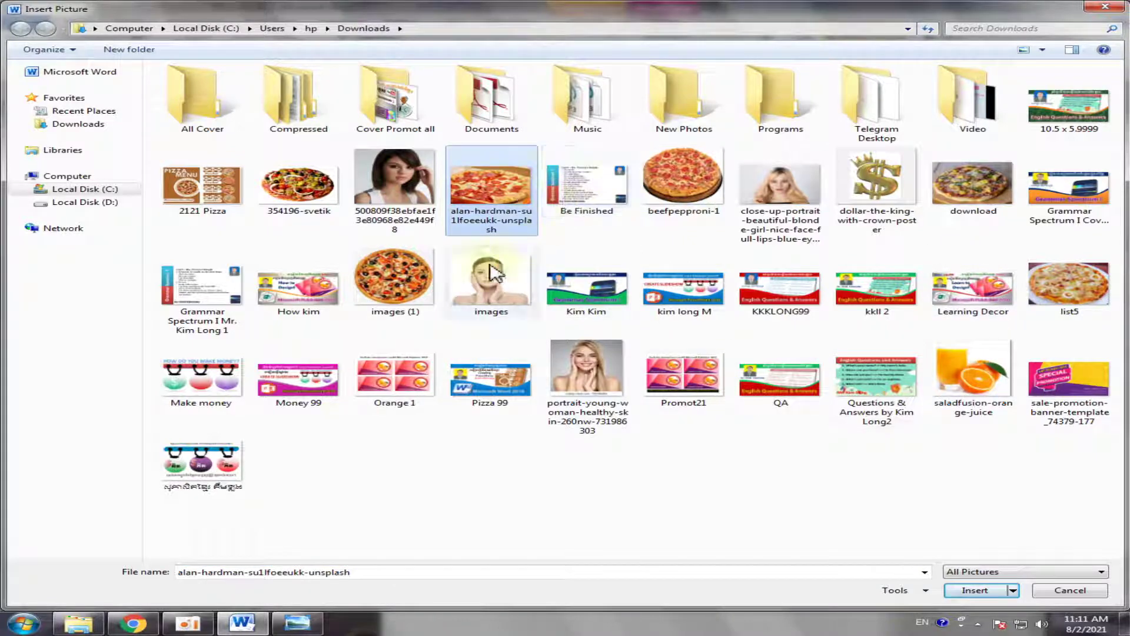
click(975, 591)
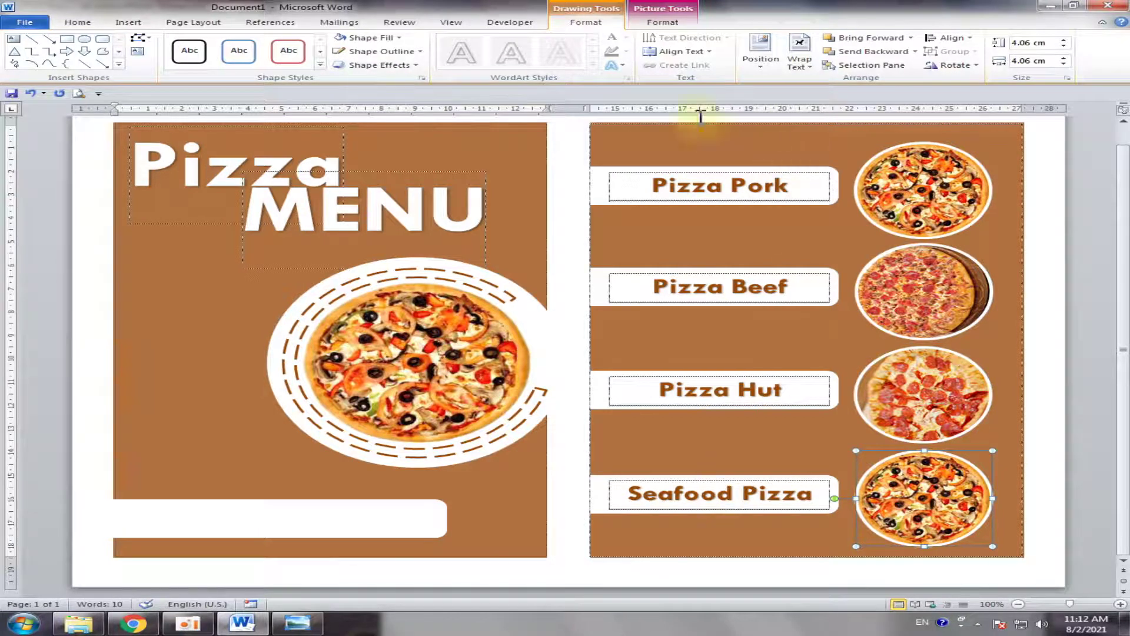
Fill the Seafood Pizza circle with the list5 image and compare with the reference.
scroll(497, 27, up, 1)
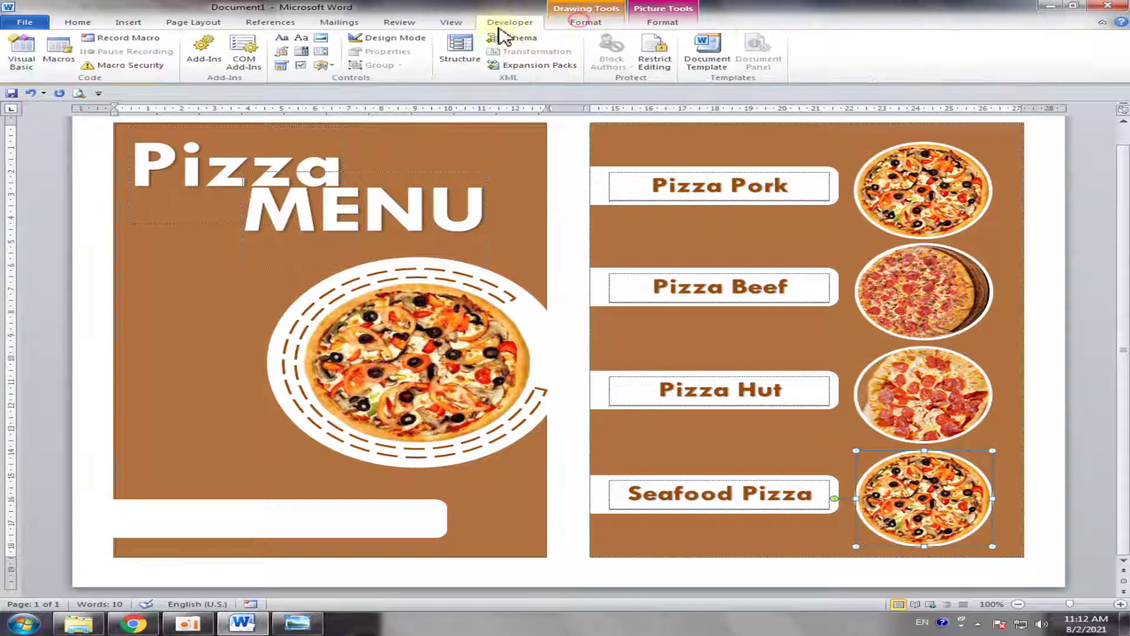
scroll(493, 28, down, 1)
click(398, 38)
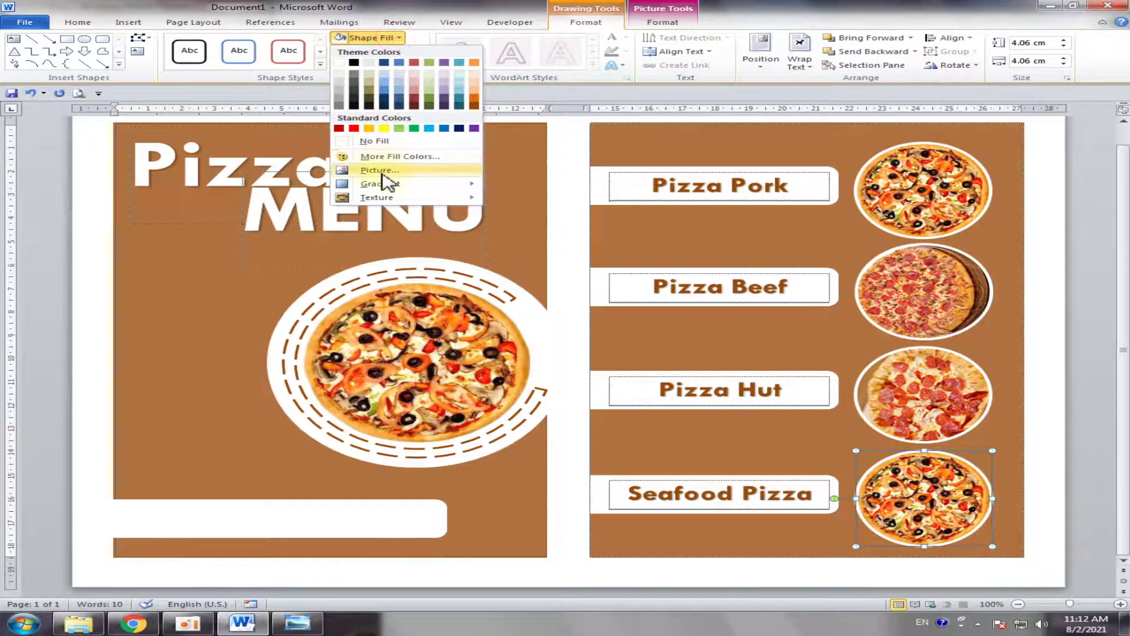
click(373, 172)
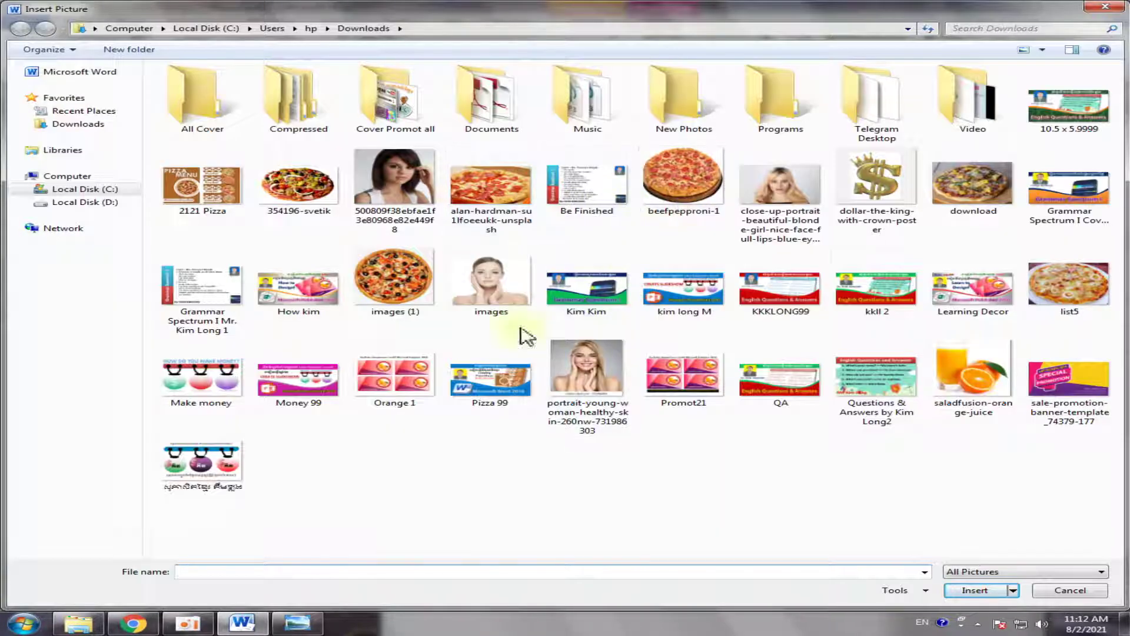
click(1043, 294)
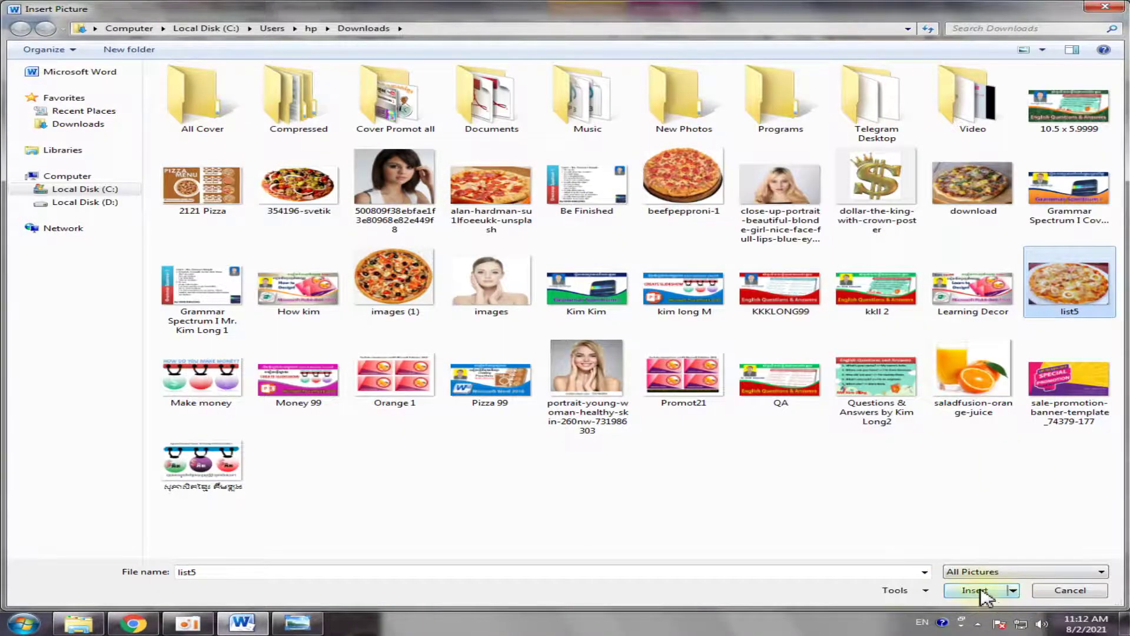
click(981, 591)
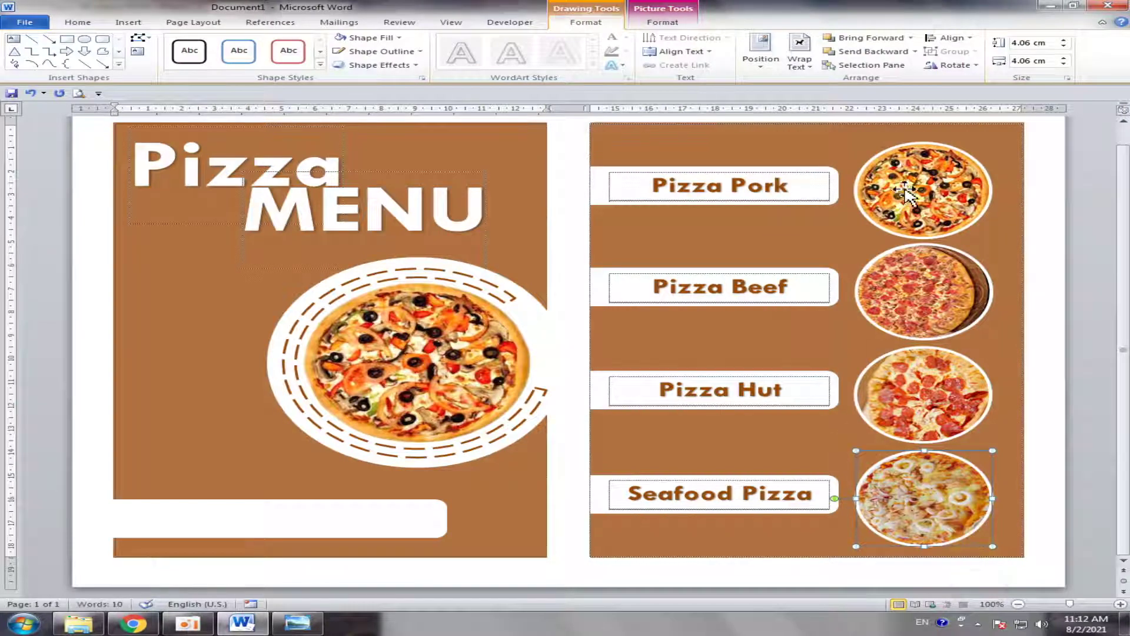
click(301, 624)
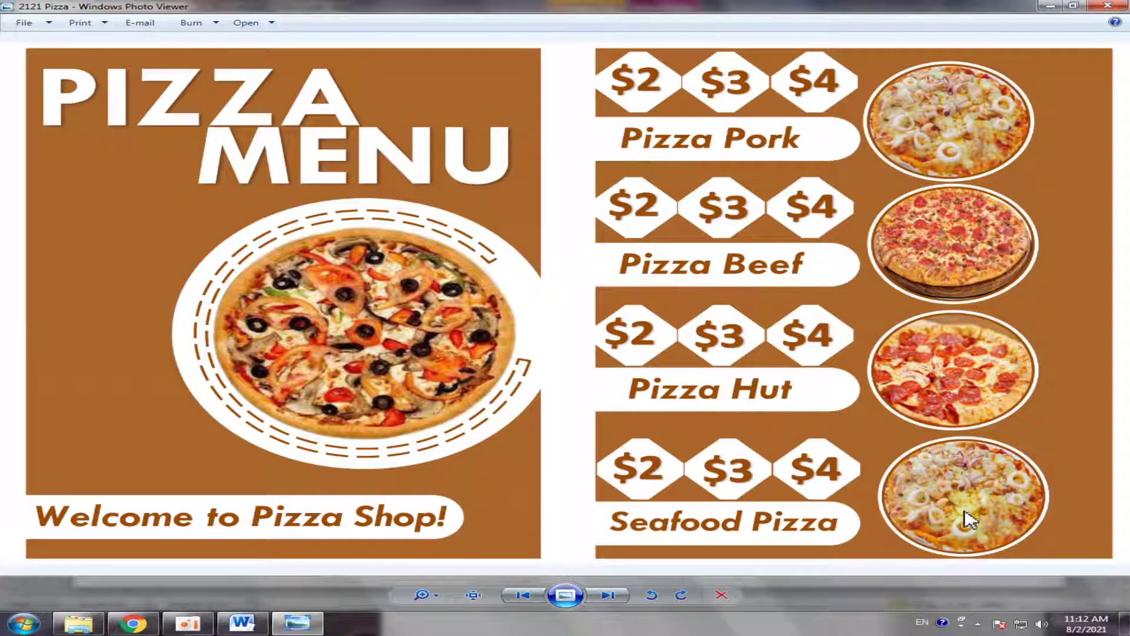
click(240, 624)
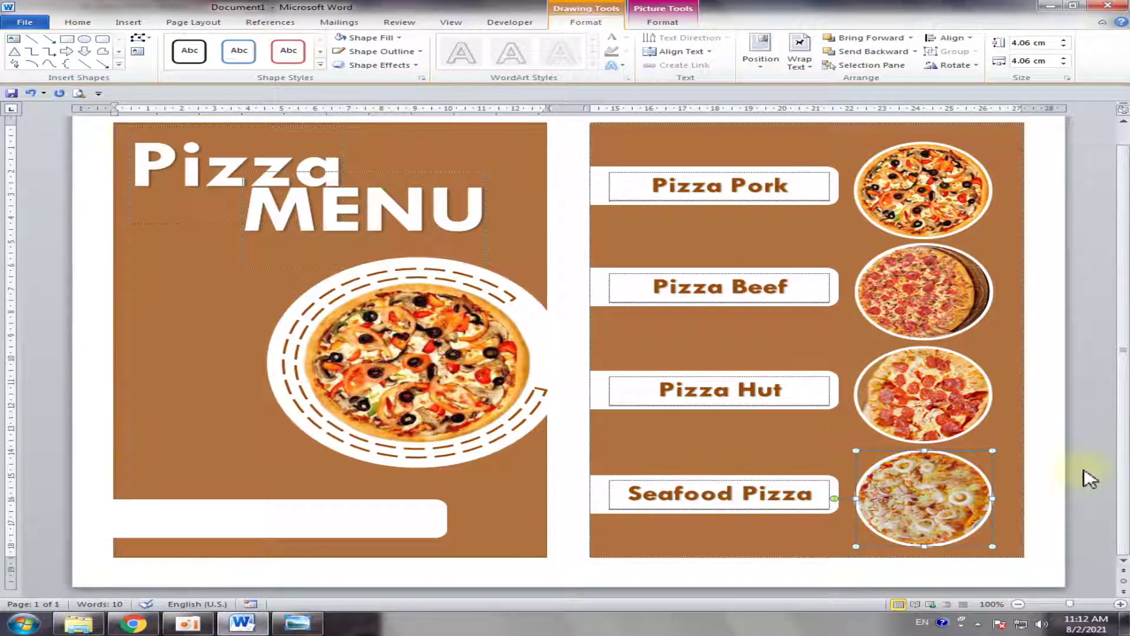
click(1085, 472)
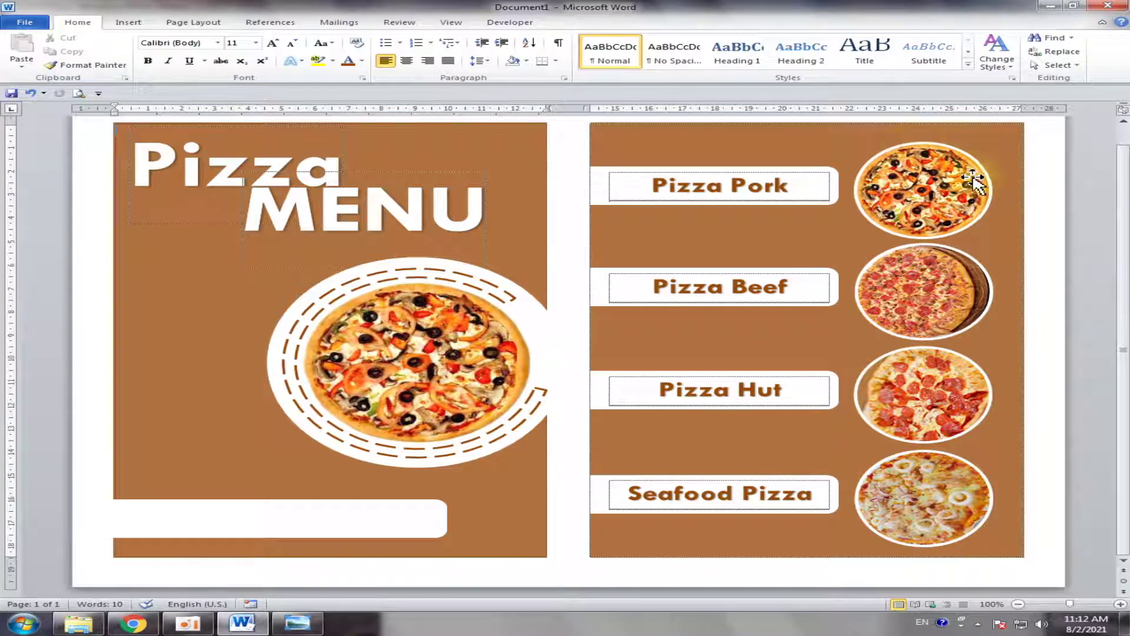
Select all four pizza circles and apply a light glow effect.
shift+click(965, 318)
shift+click(965, 418)
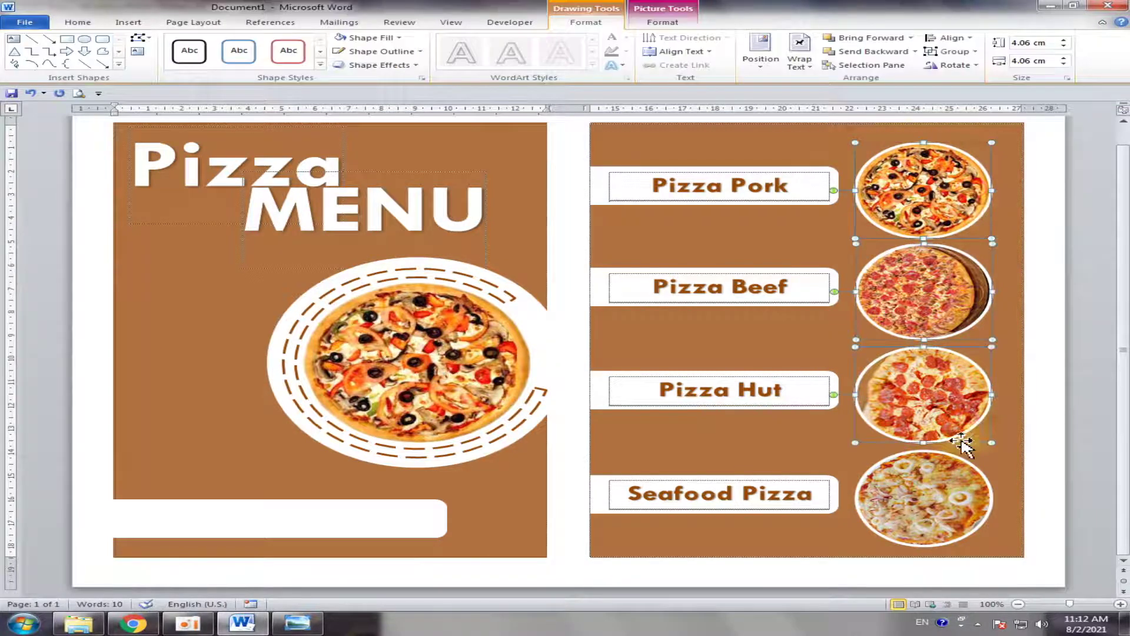
shift+click(951, 481)
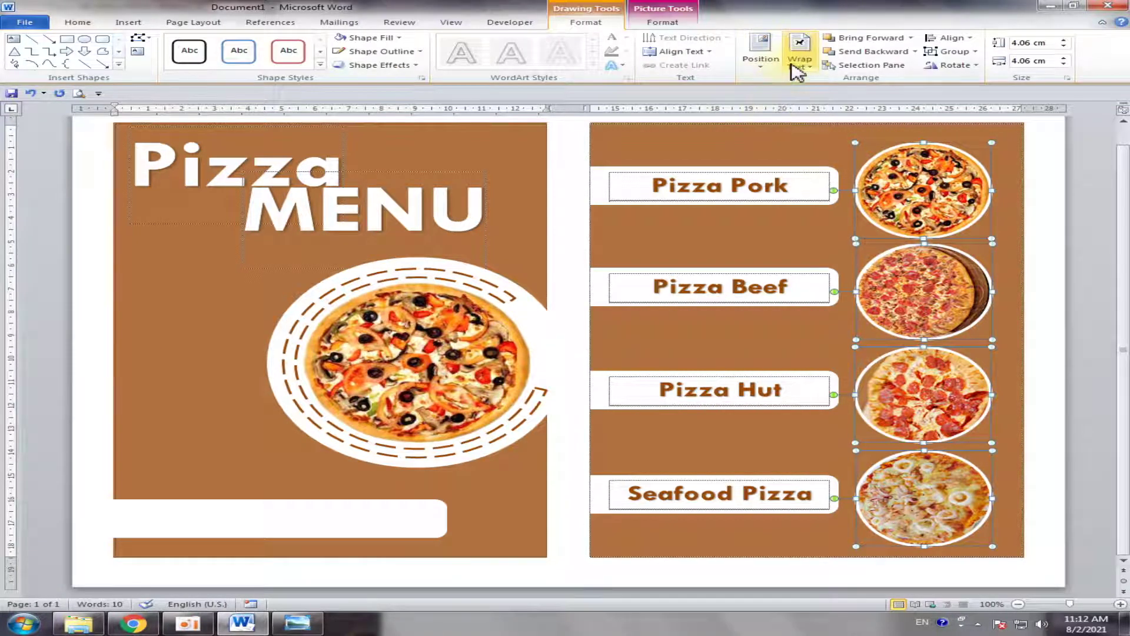
click(621, 66)
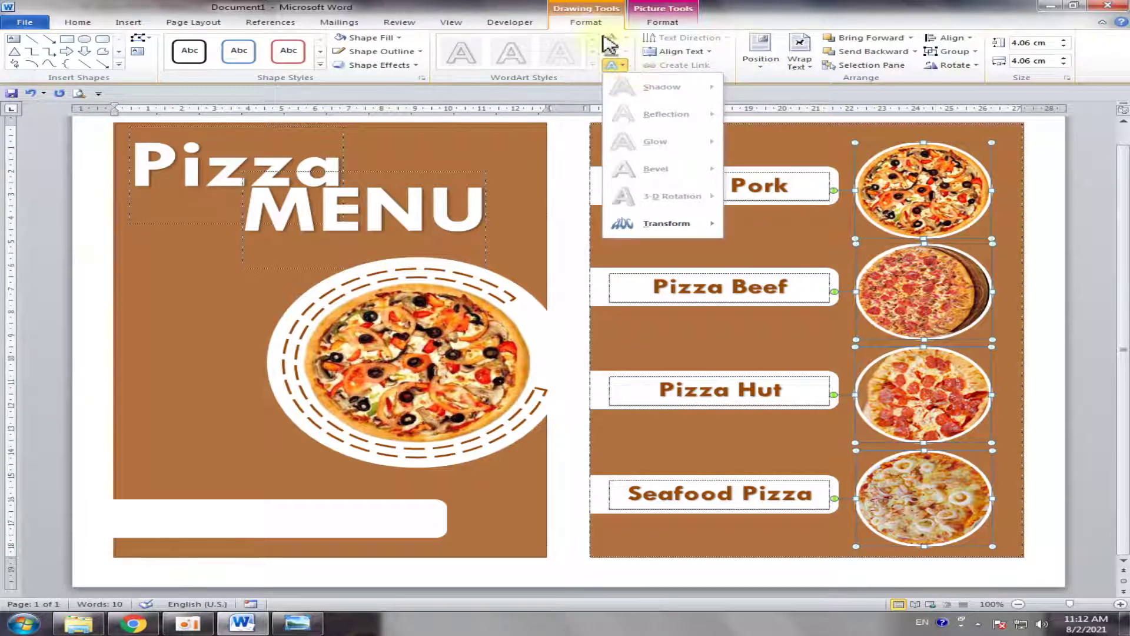
click(663, 21)
click(586, 21)
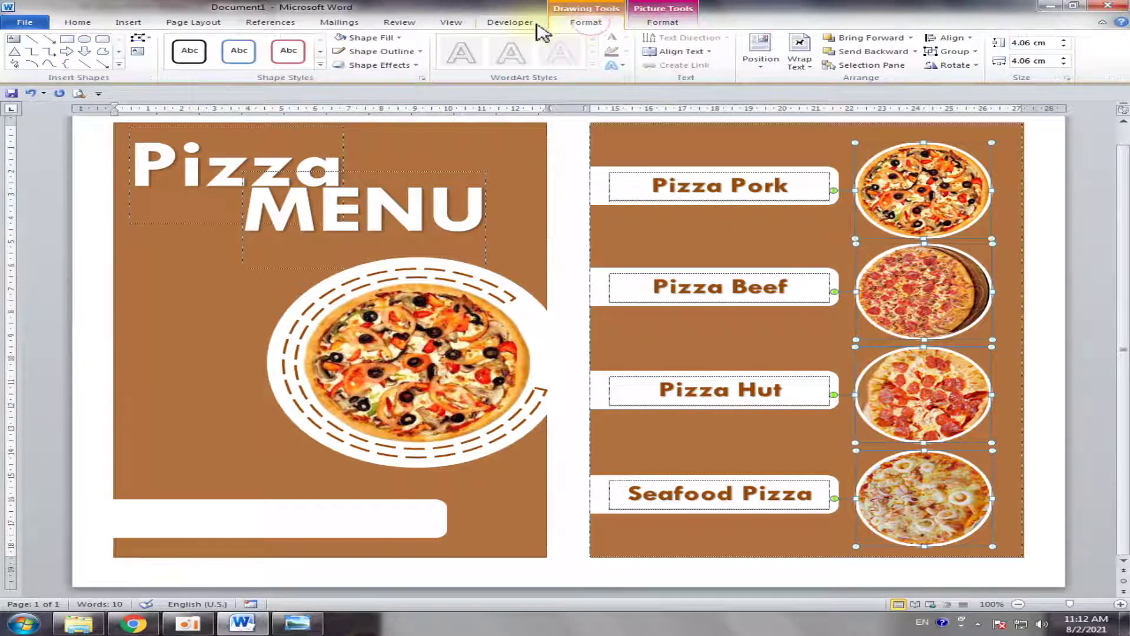
click(421, 51)
click(409, 66)
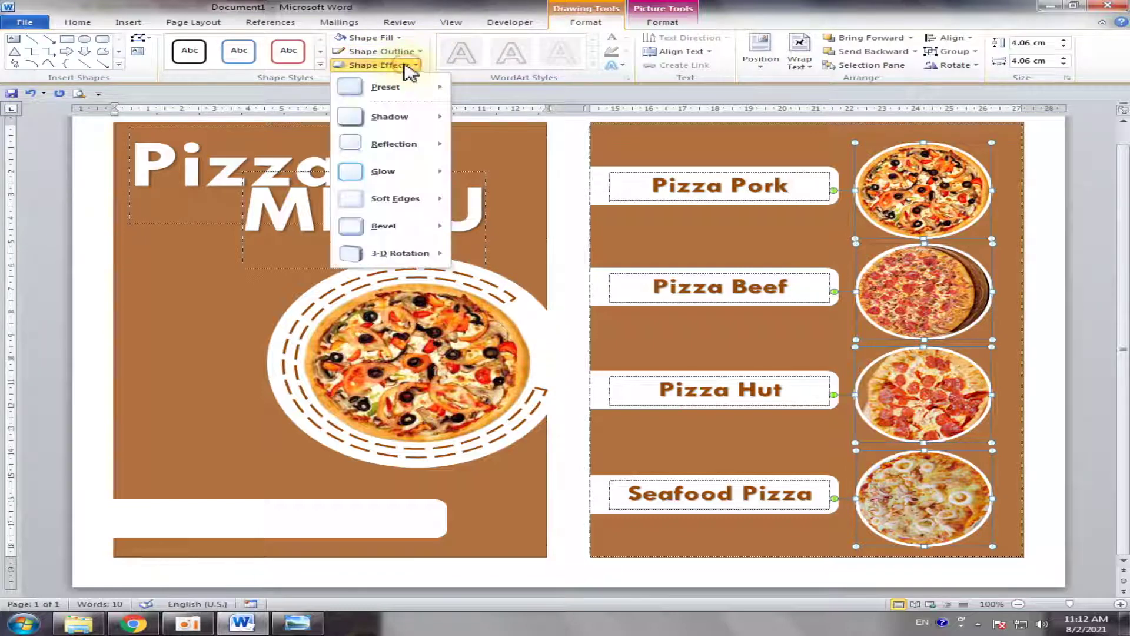
mouse_move(384, 171)
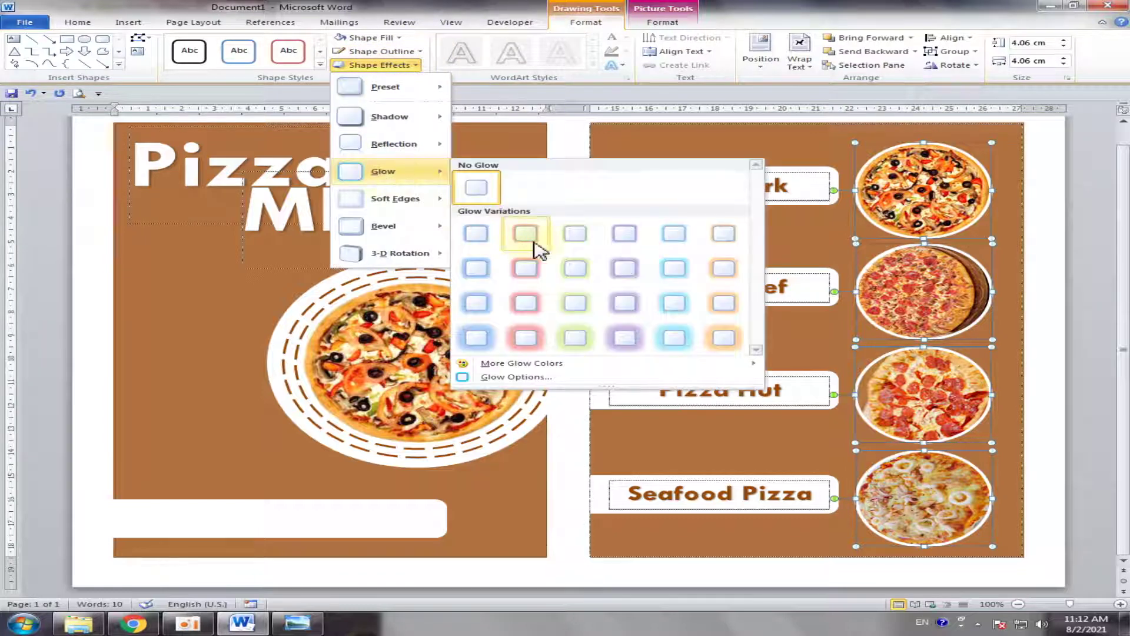
click(576, 234)
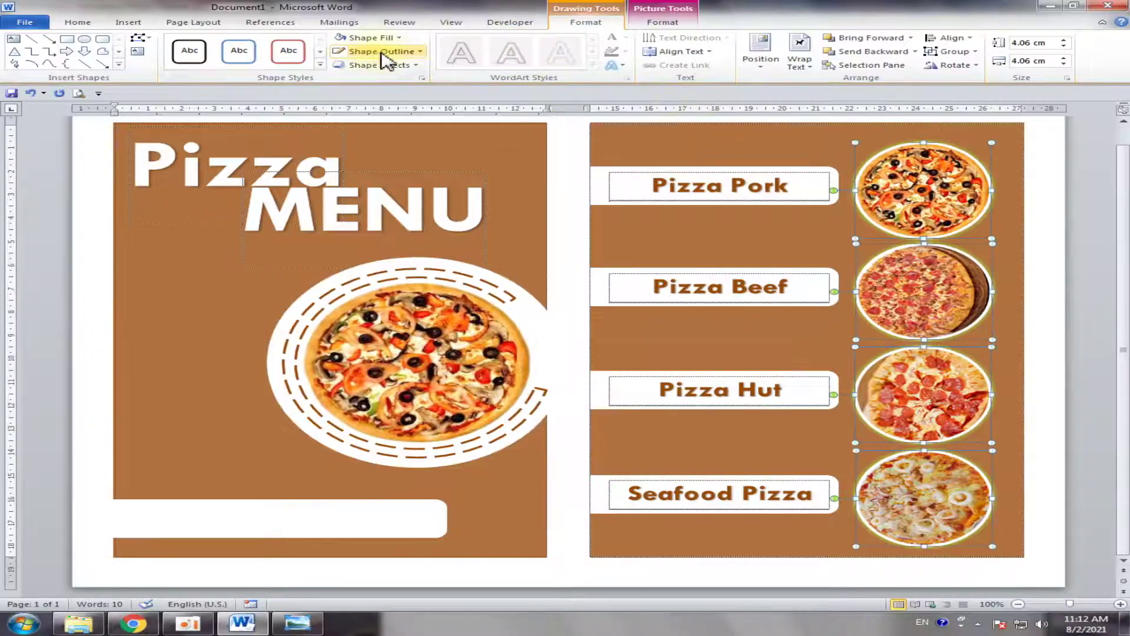
Change the pizza photos' glow colour to white.
click(383, 54)
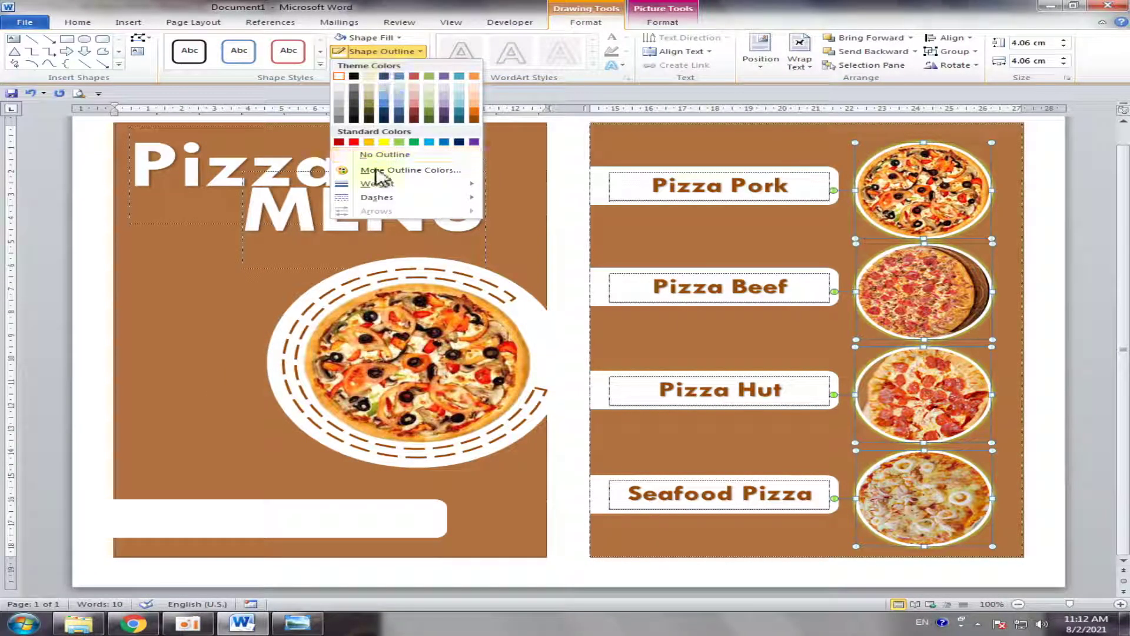
click(449, 22)
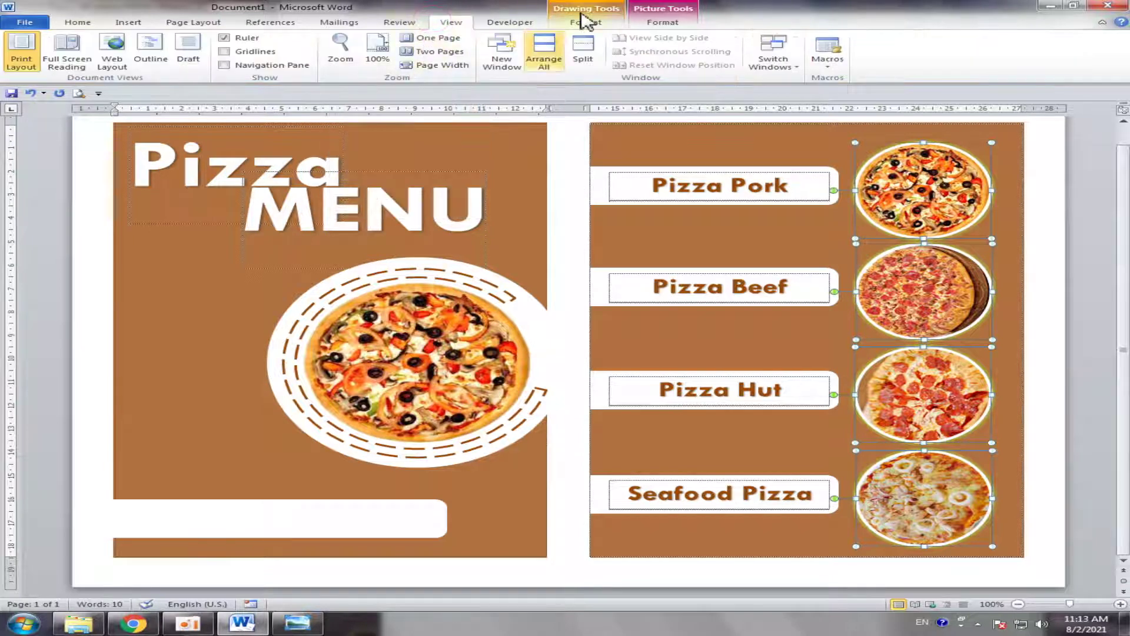
click(607, 22)
click(382, 65)
mouse_move(383, 172)
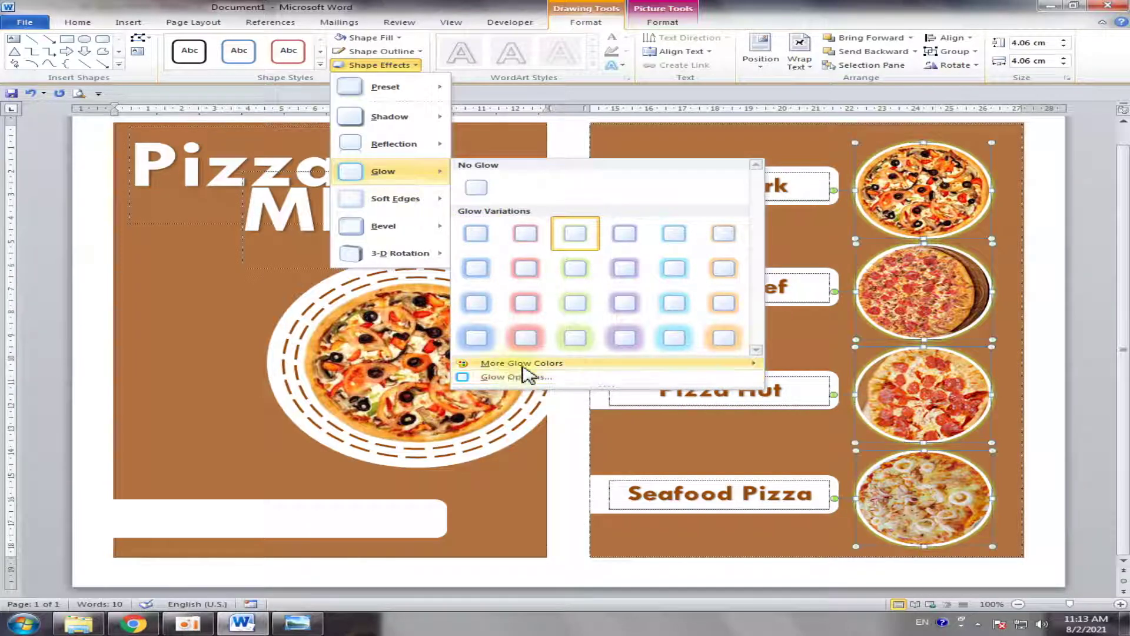
mouse_move(522, 363)
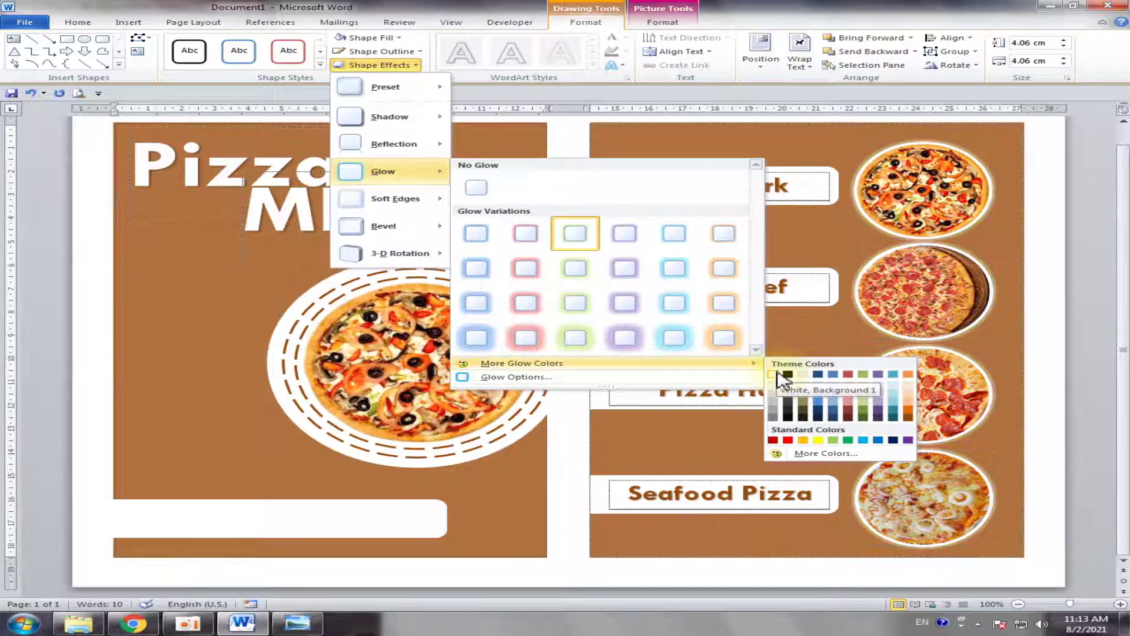
click(772, 374)
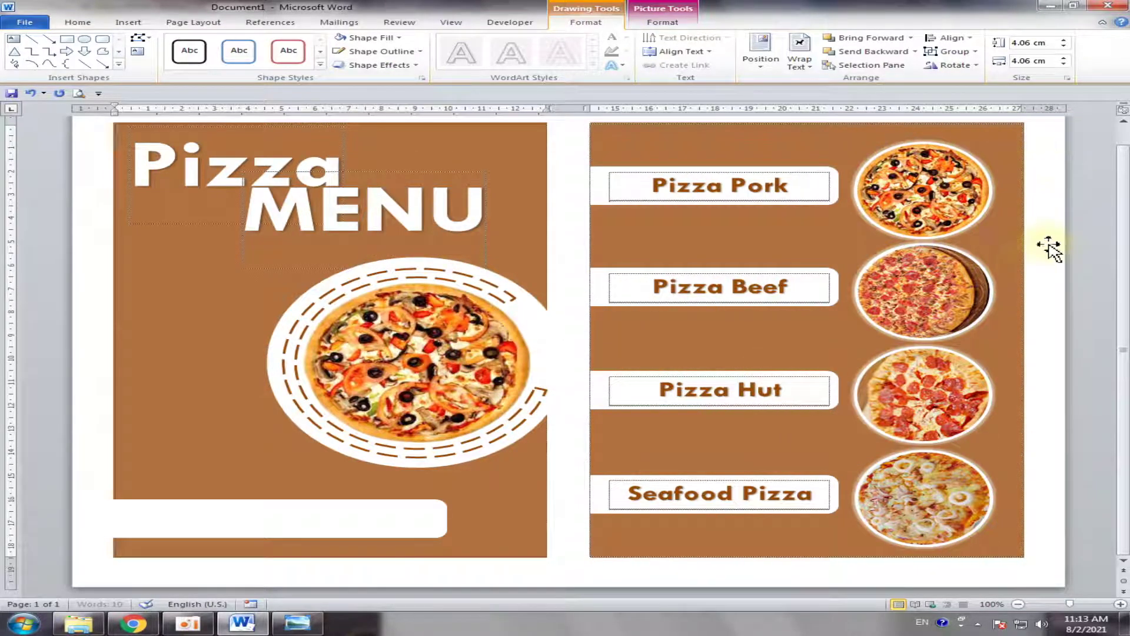
Check the right brown panel against the finished reference menu image.
click(1047, 242)
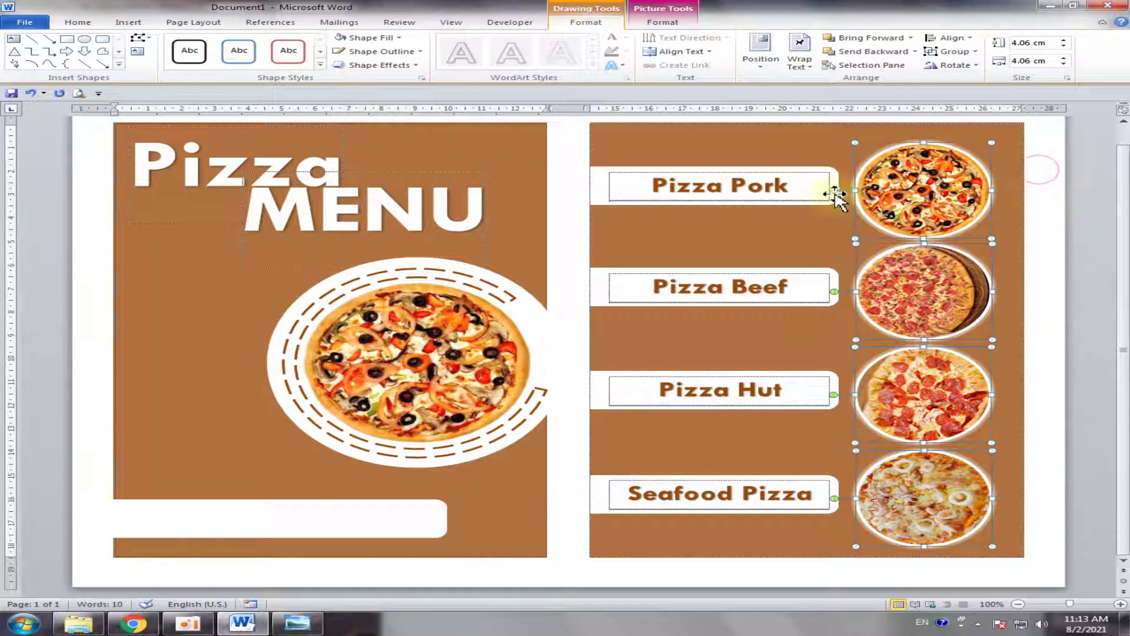
click(1007, 229)
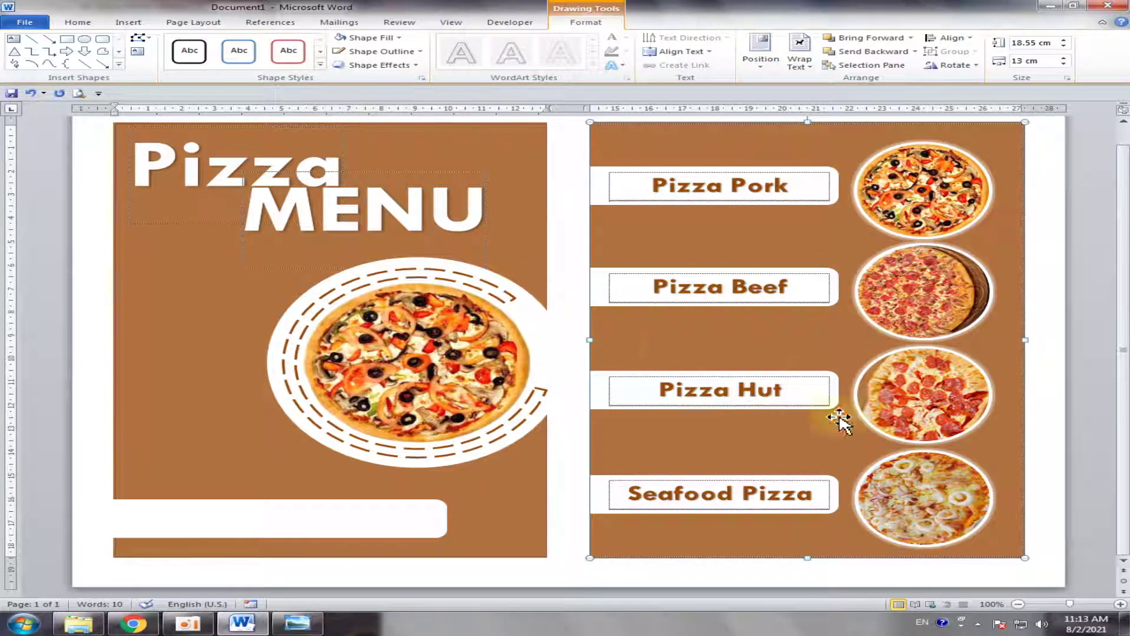
scroll(690, 365, up, 1)
scroll(690, 365, down, 1)
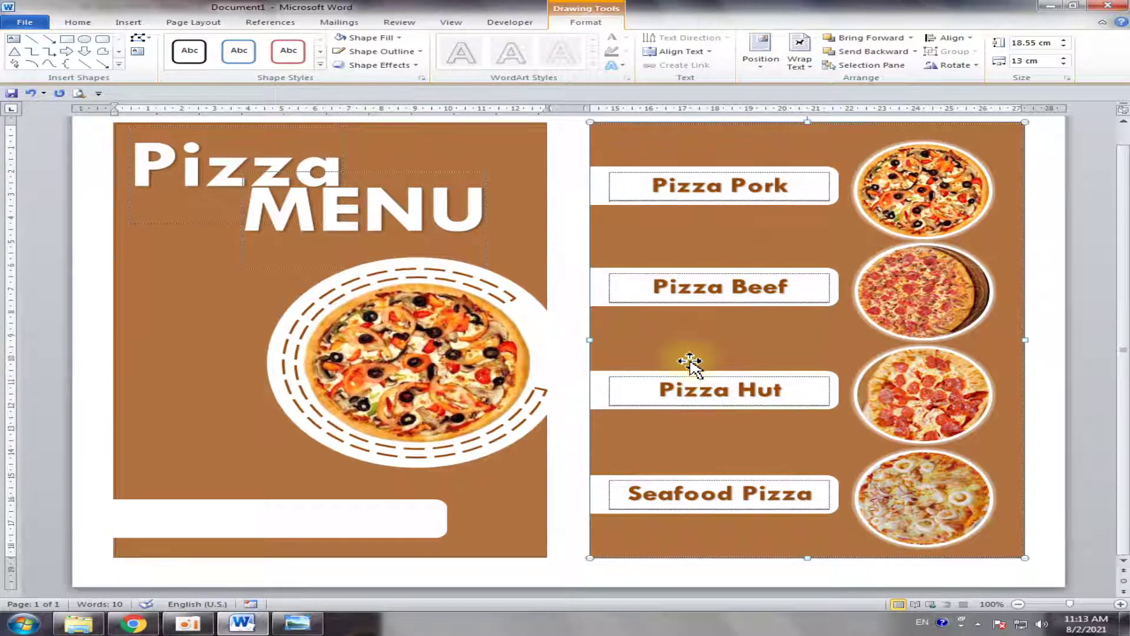
click(324, 616)
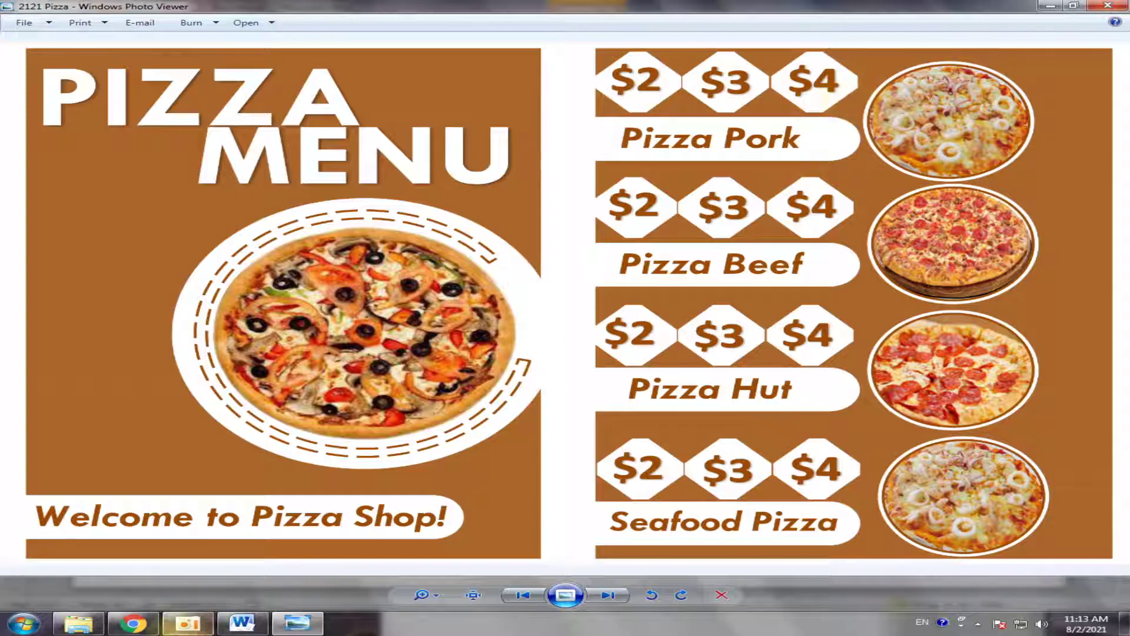
click(249, 626)
scroll(656, 450, up, 1)
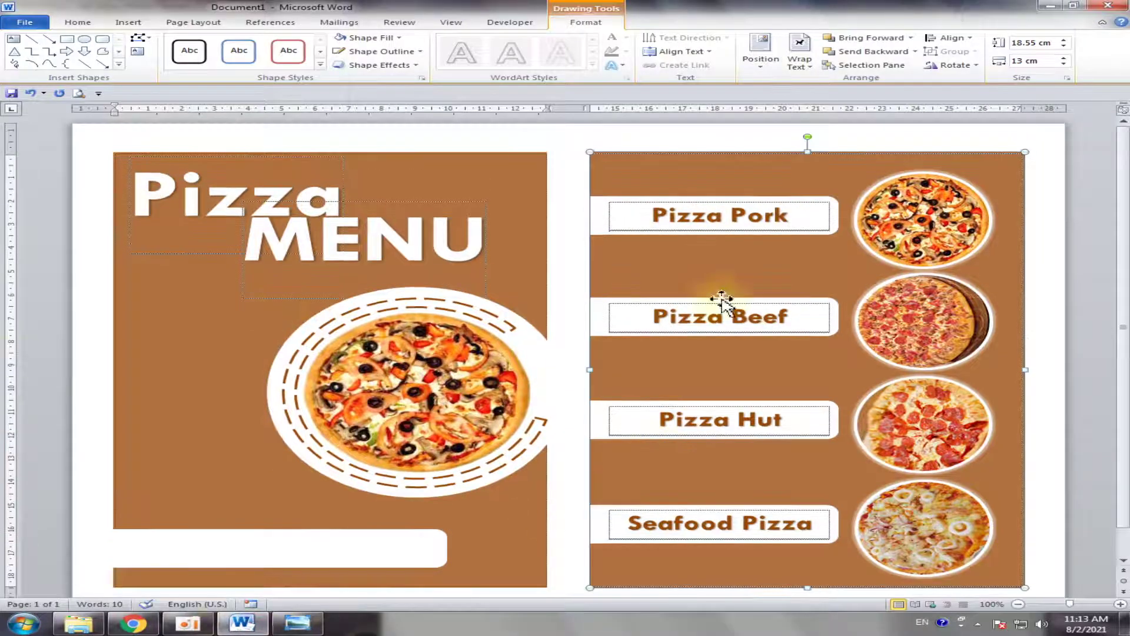
Draw an octagon above Pizza Pork, then delete it after it was reshaped.
click(129, 23)
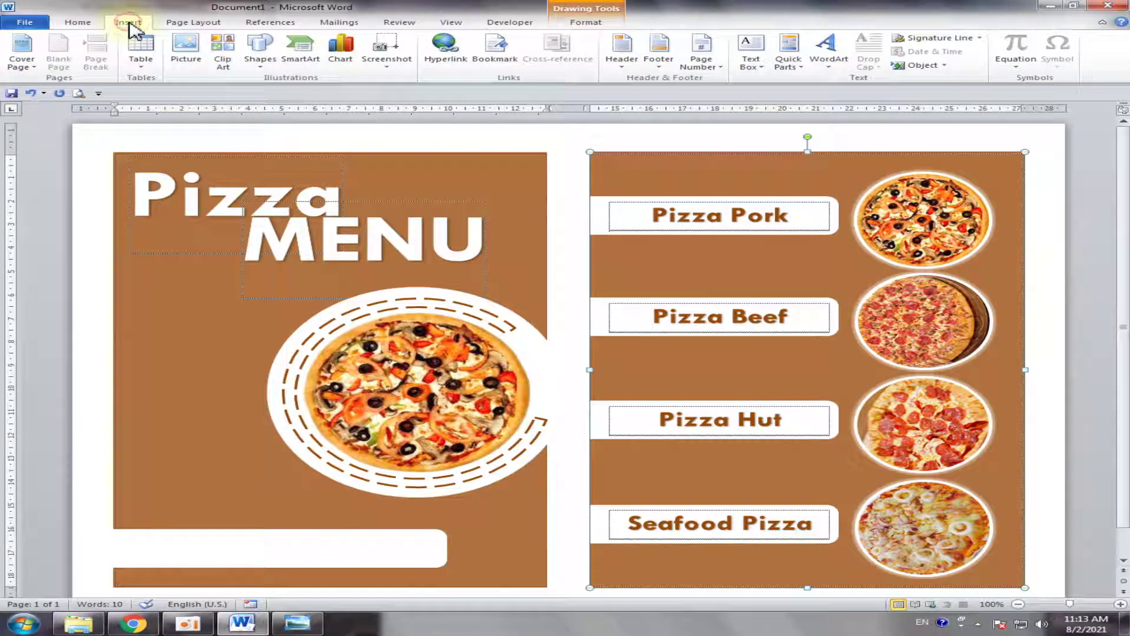
click(260, 59)
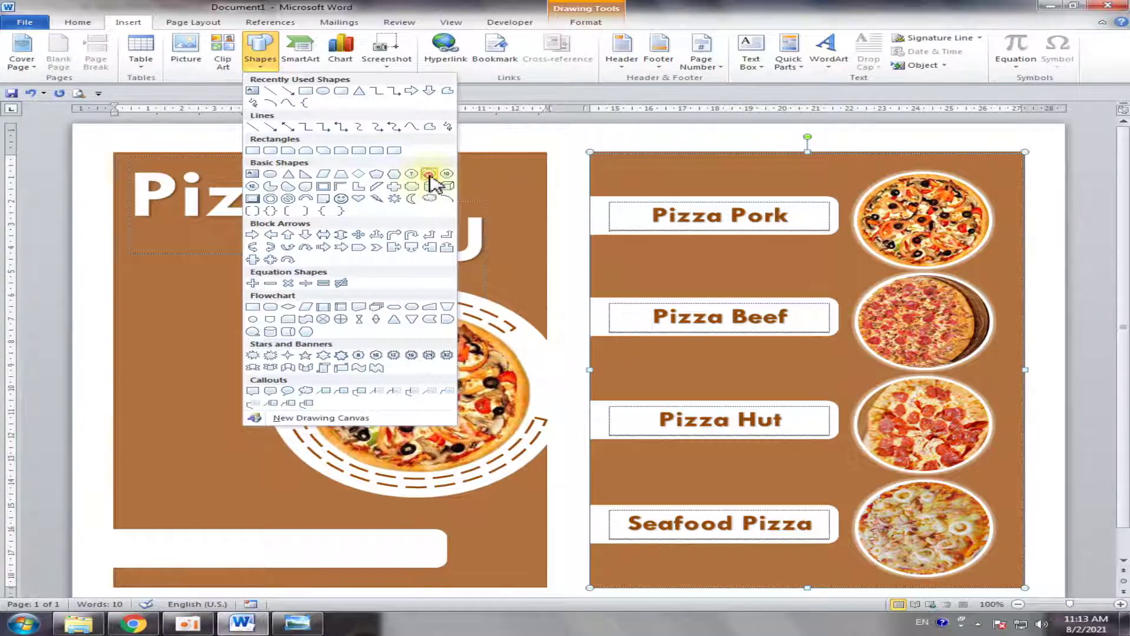
click(430, 174)
mouse_move(626, 163)
mouse_down()
mouse_move(701, 190)
mouse_move(688, 192)
mouse_up()
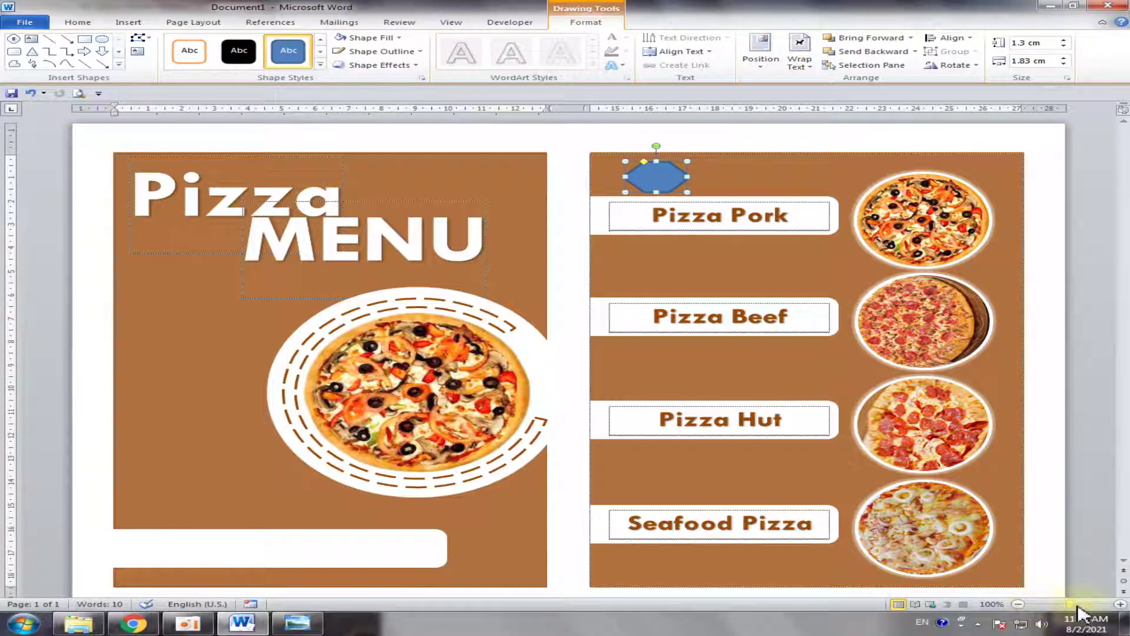
drag(1086, 608, 1101, 611)
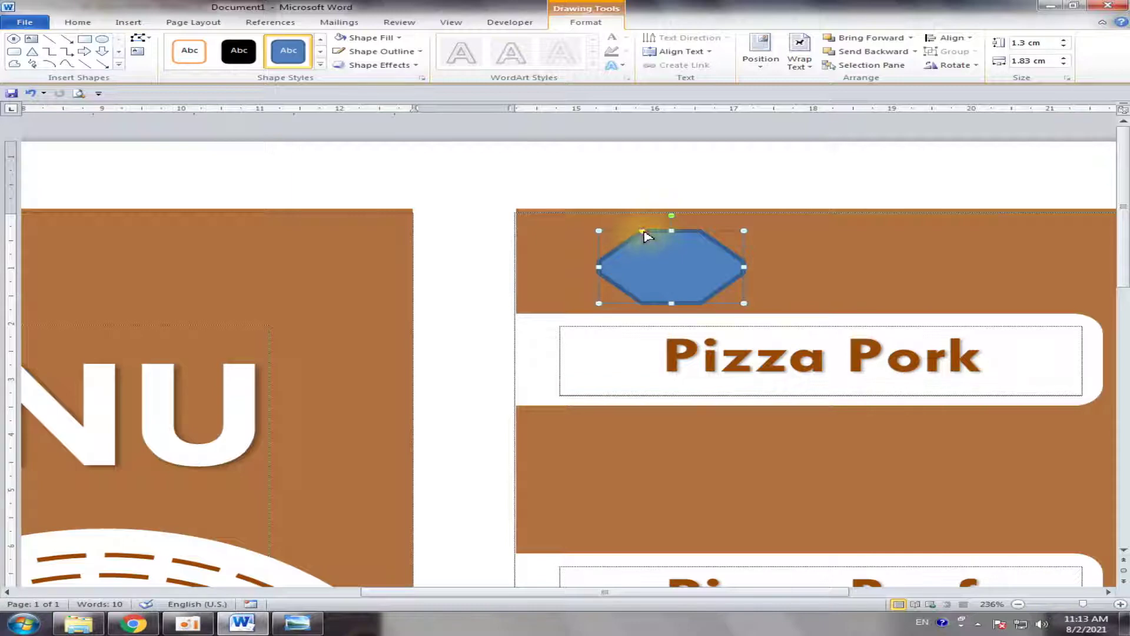
mouse_move(643, 231)
mouse_down()
mouse_move(631, 230)
mouse_move(669, 255)
mouse_move(664, 271)
mouse_up()
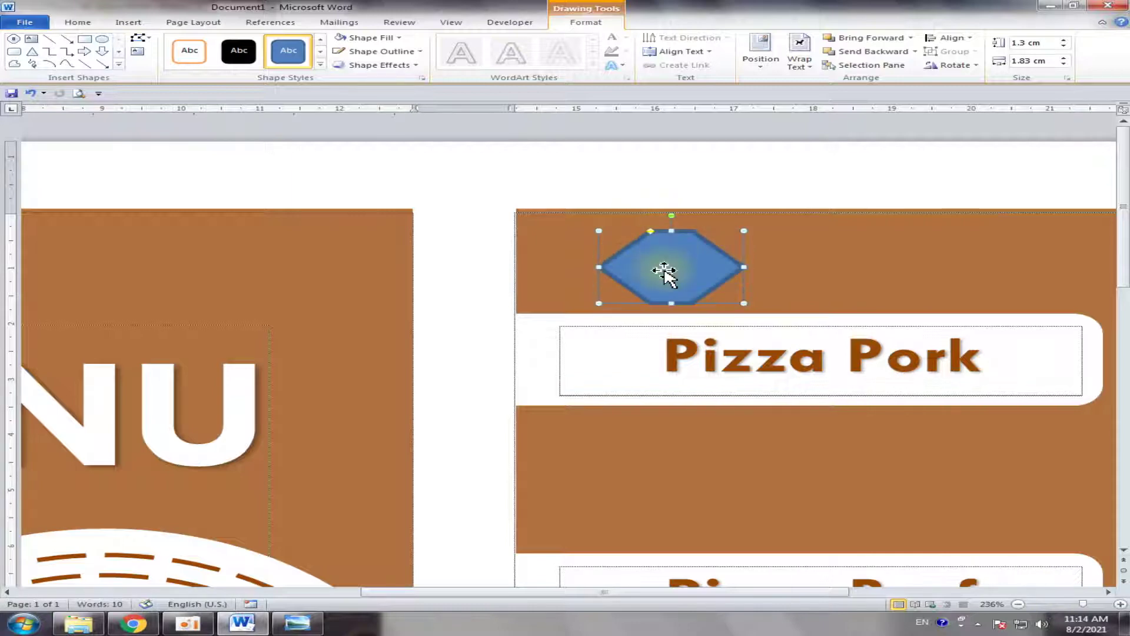
key(Delete)
Redraw a small 1.21 cm blue octagon just above the Pizza Pork label.
click(130, 23)
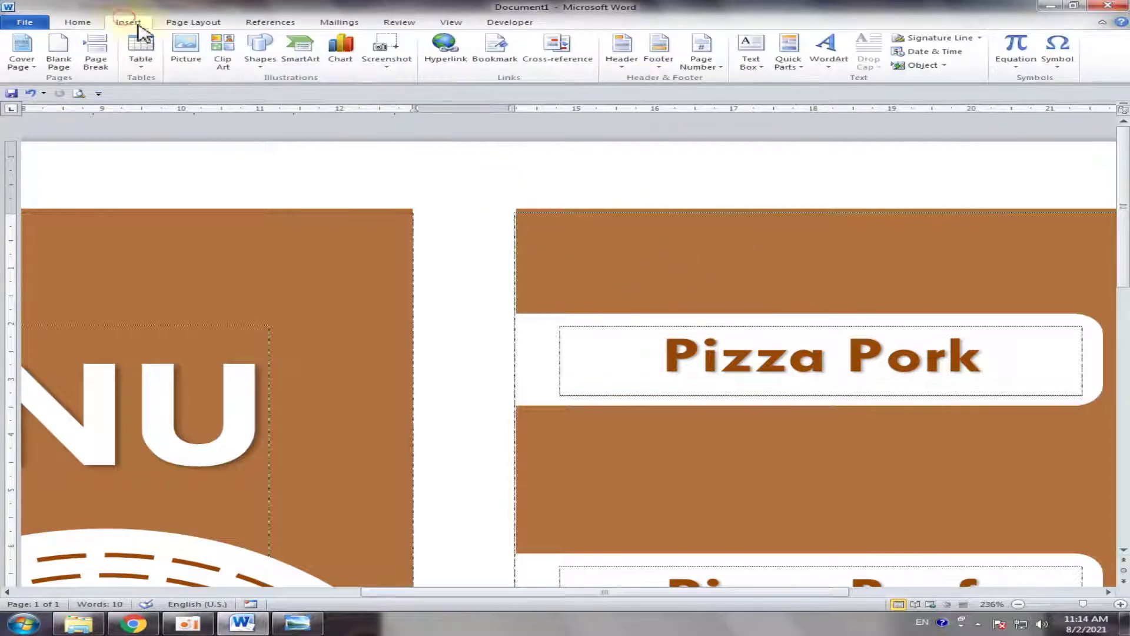
click(259, 50)
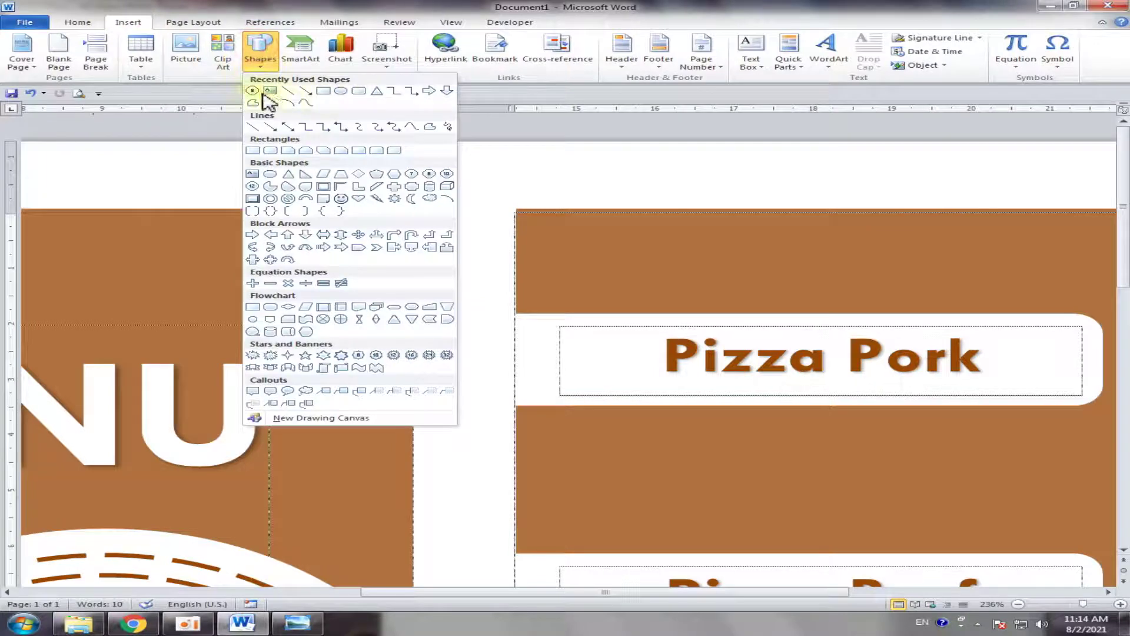
click(252, 91)
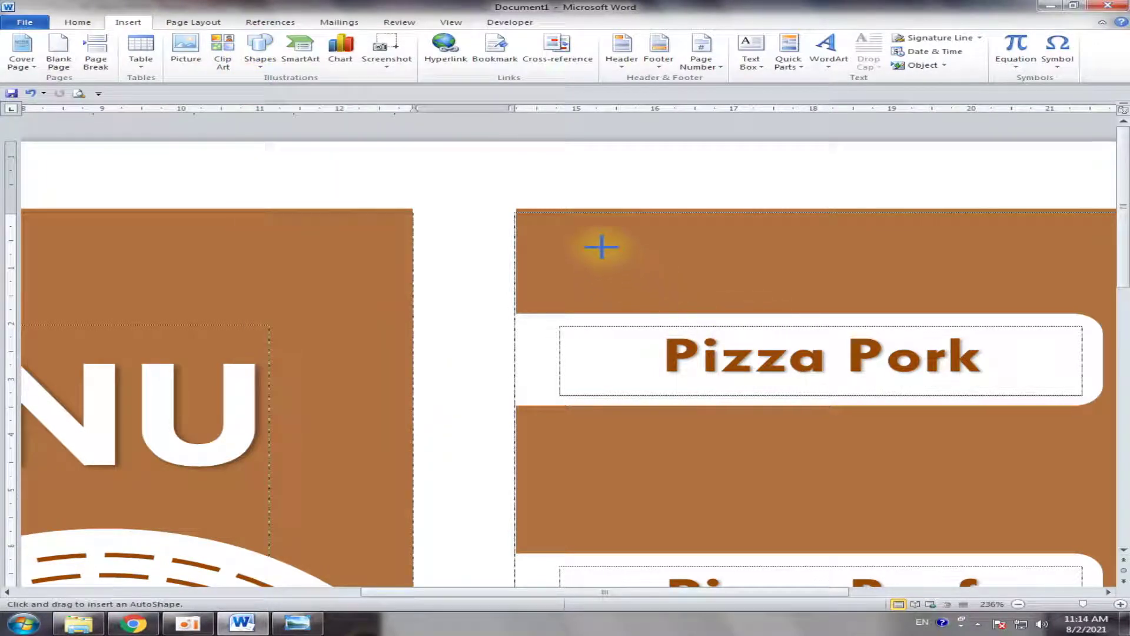
drag(599, 237, 695, 305)
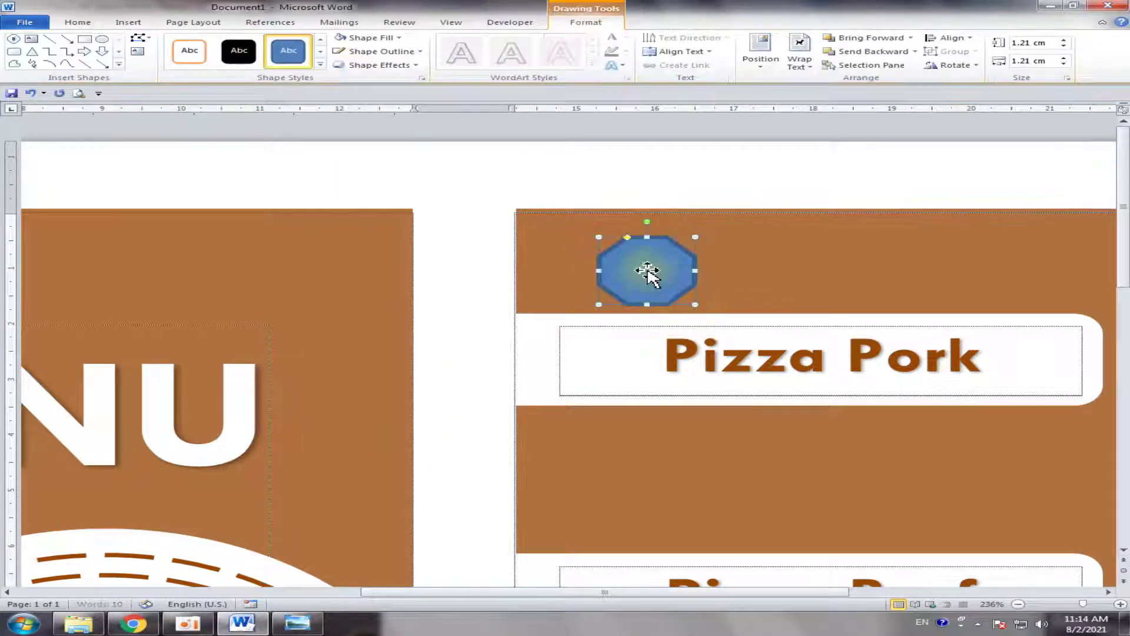
mouse_move(627, 239)
mouse_down()
mouse_move(647, 259)
mouse_move(634, 241)
mouse_move(648, 227)
mouse_up()
click(652, 182)
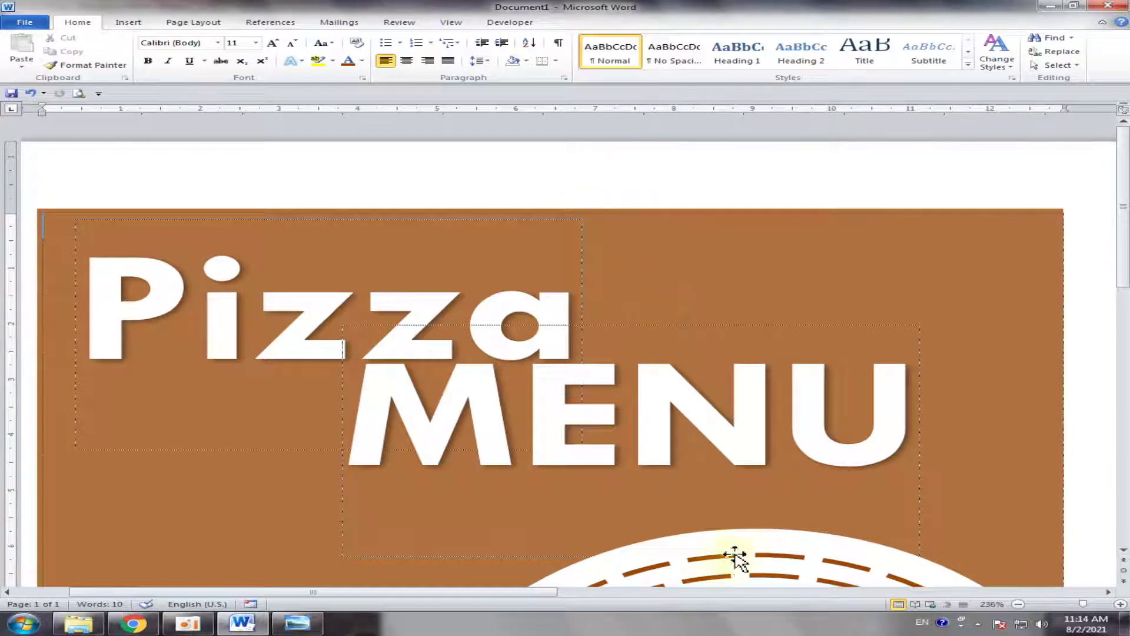
drag(545, 592, 818, 592)
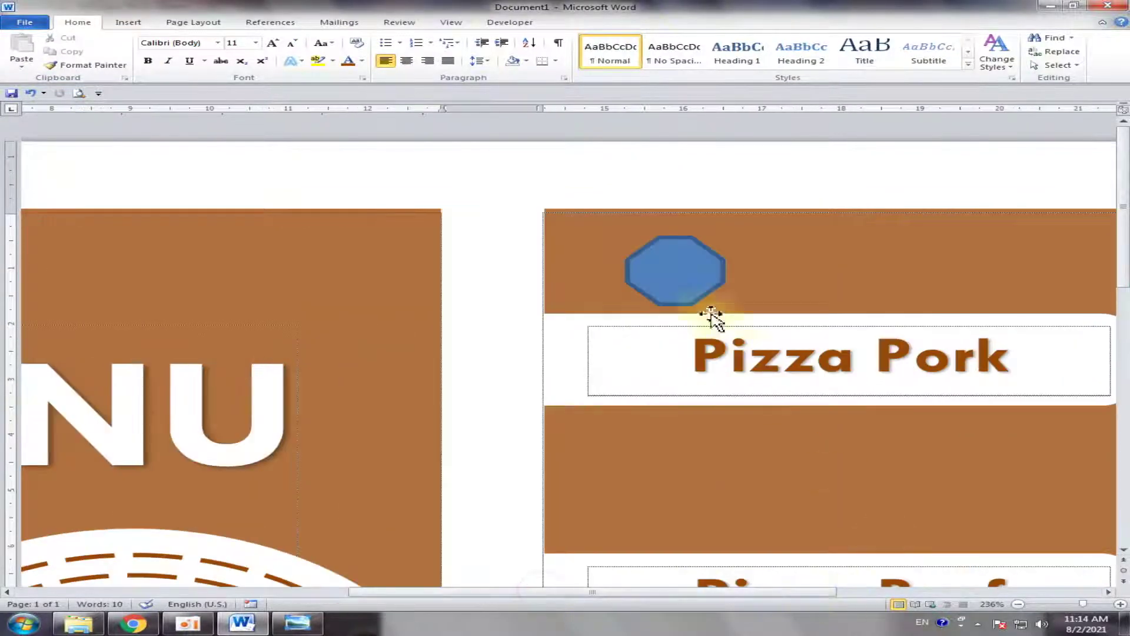
Try replacing the blue octagon above Pizza Pork with heptagon and diamond shapes.
click(649, 275)
double_click(647, 275)
click(141, 38)
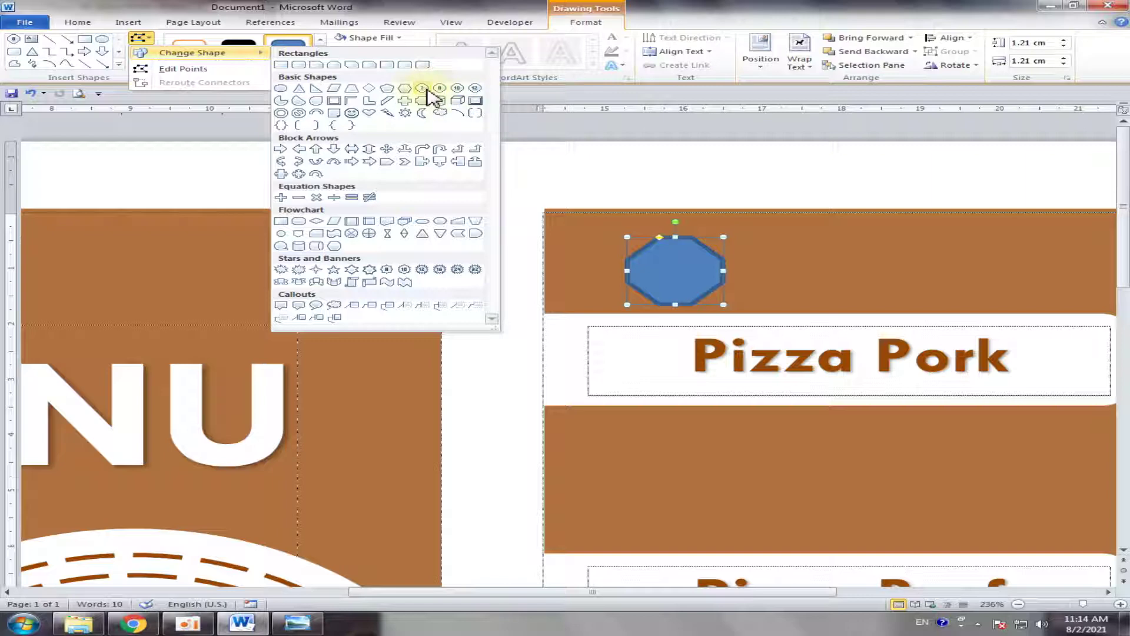
click(429, 93)
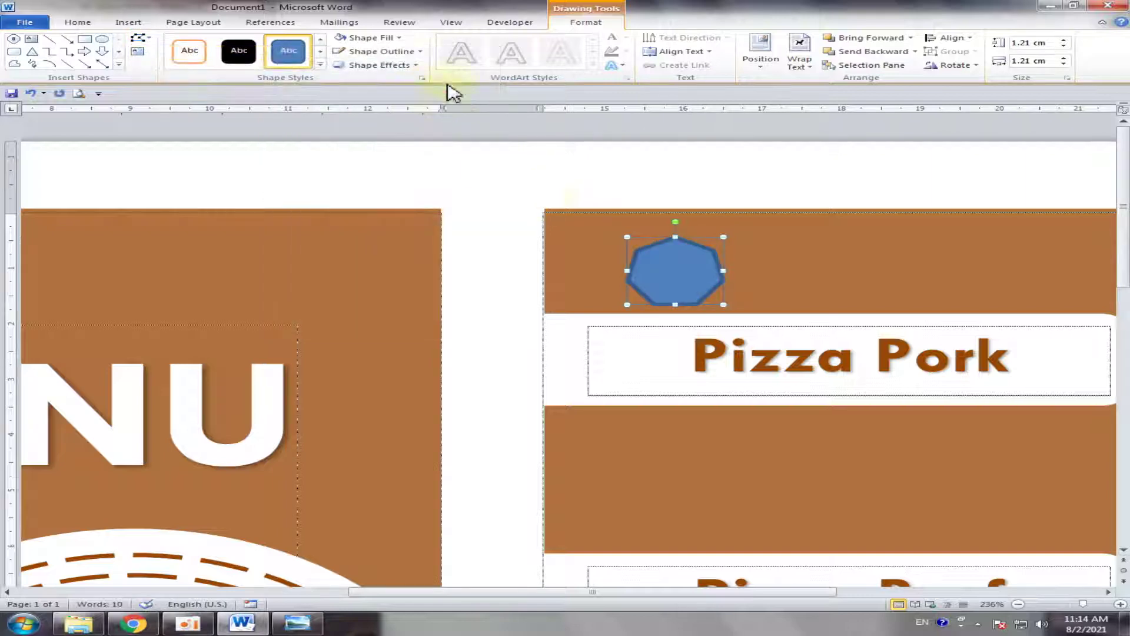
click(141, 39)
mouse_move(192, 53)
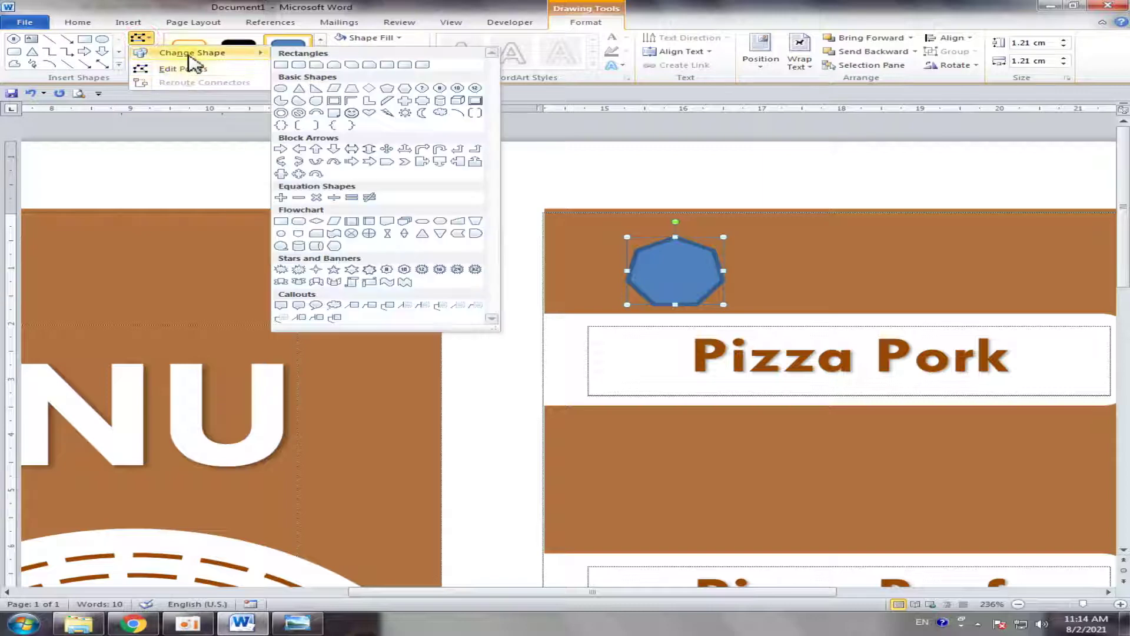
click(371, 90)
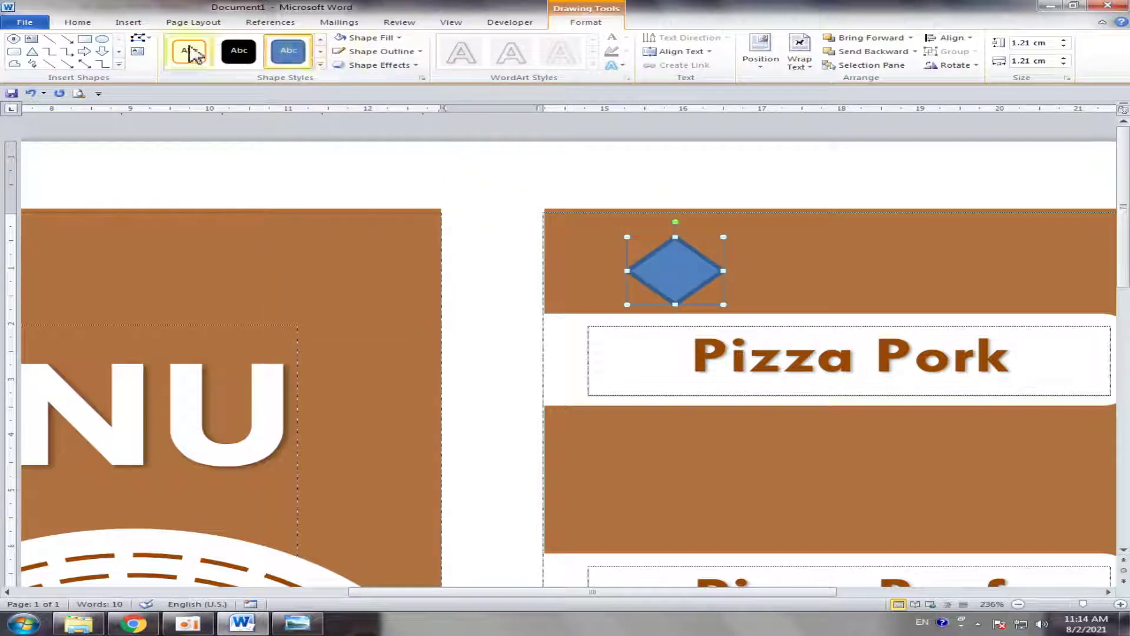
click(141, 39)
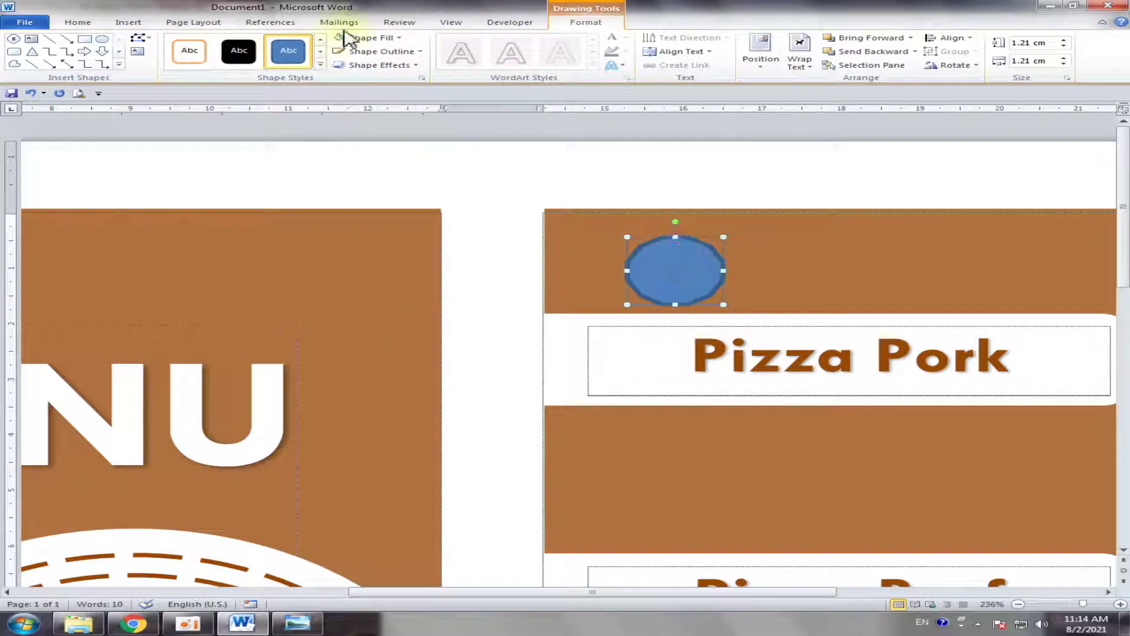
Change the shape to a hexagon and pull its points in to form a diamond.
click(140, 37)
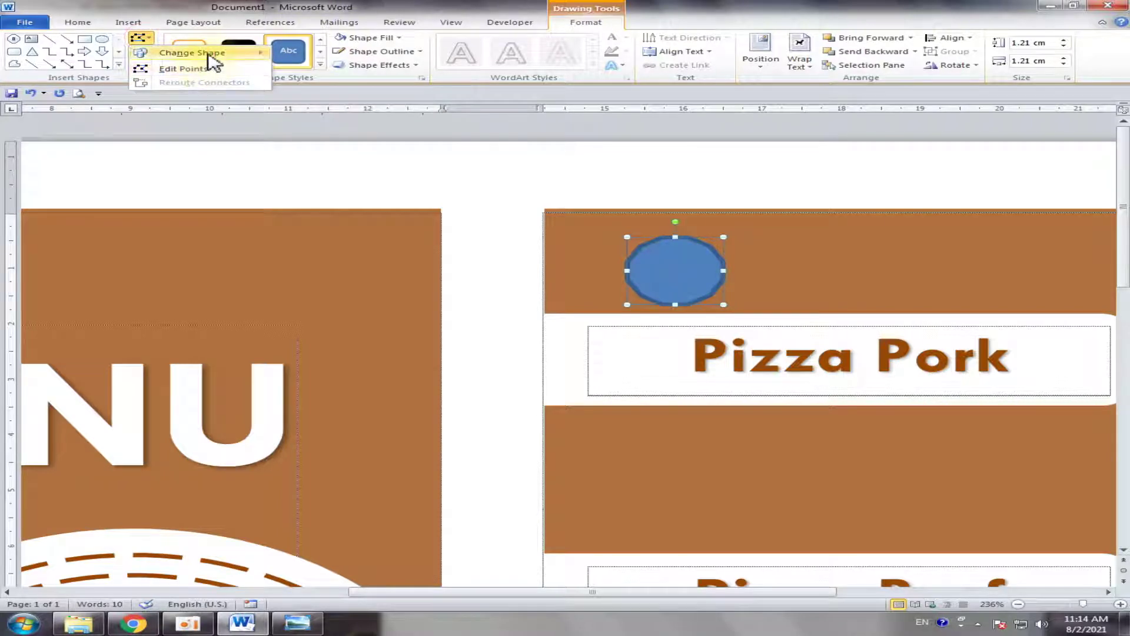
mouse_move(193, 53)
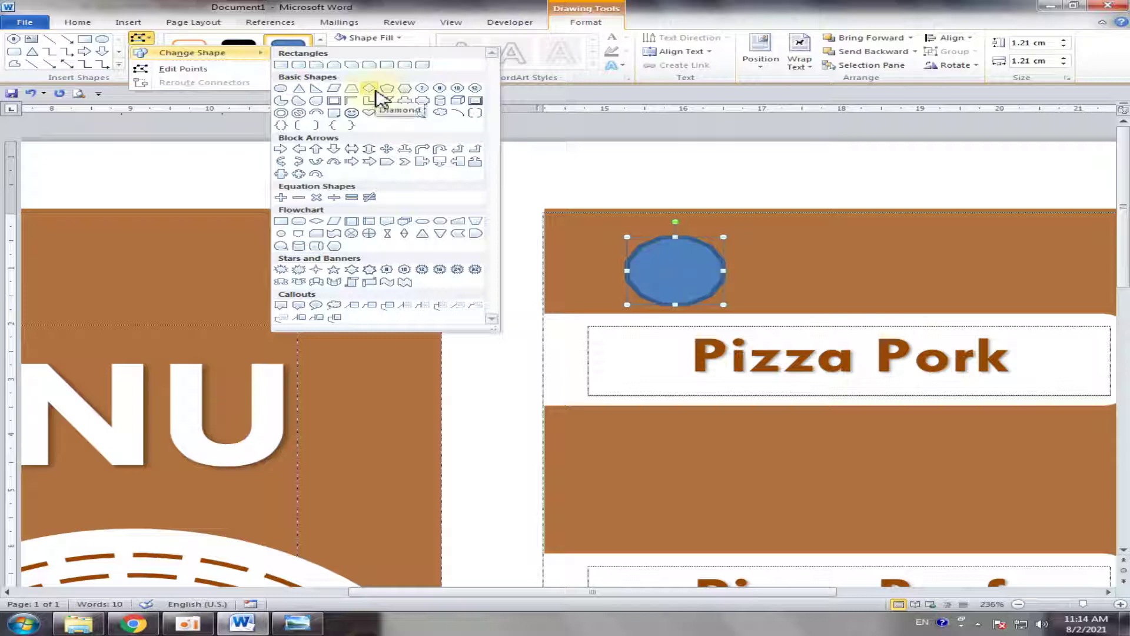
click(412, 92)
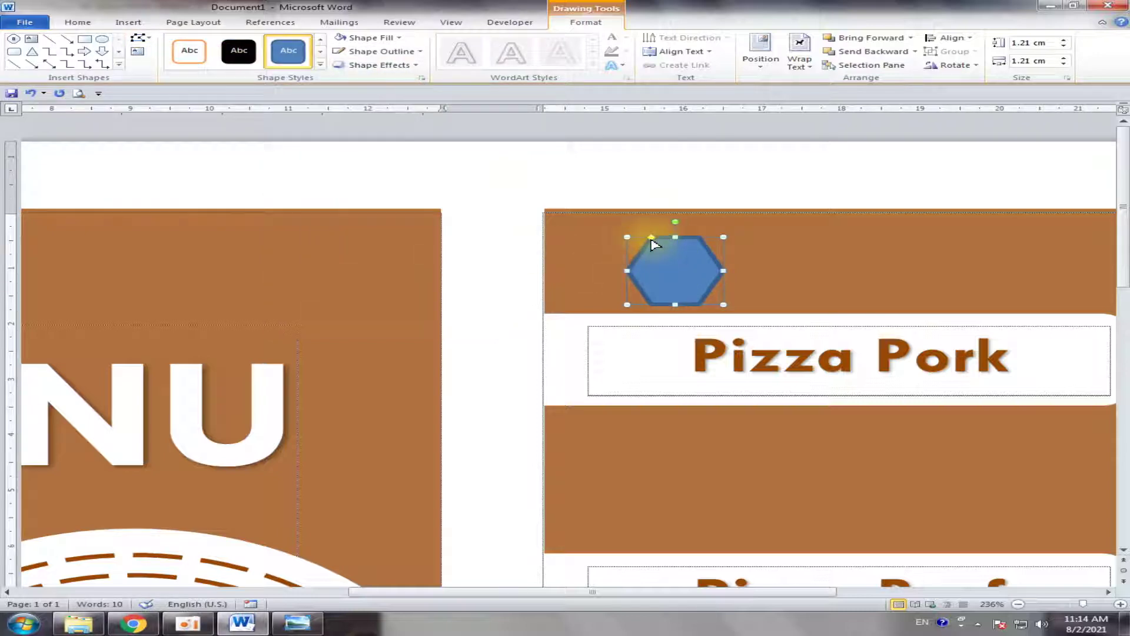
drag(652, 242, 674, 271)
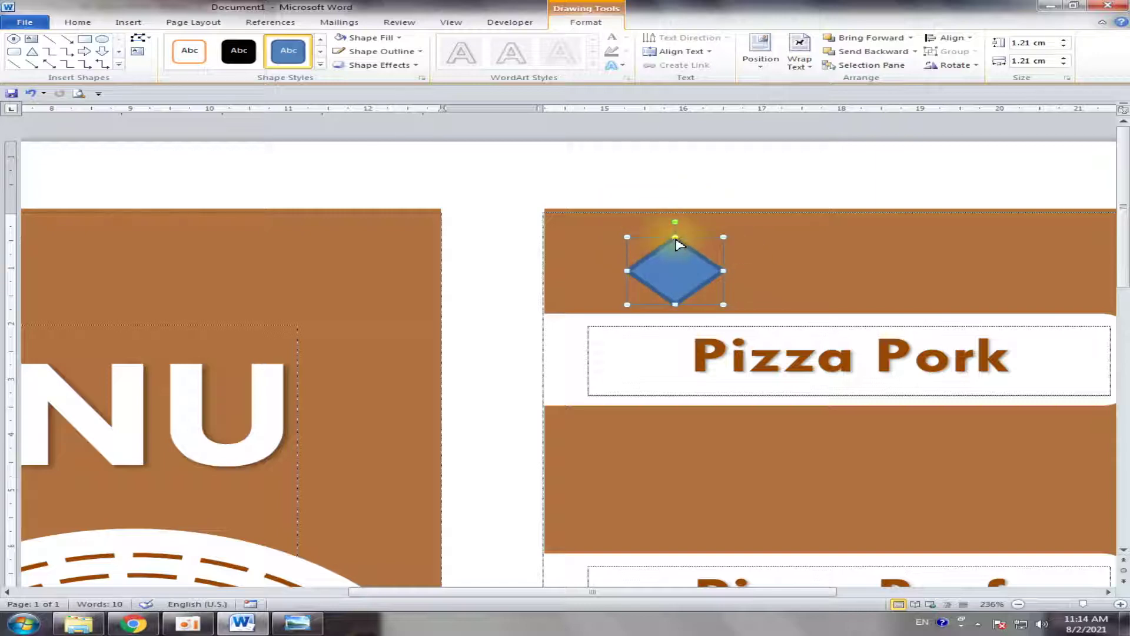
click(694, 197)
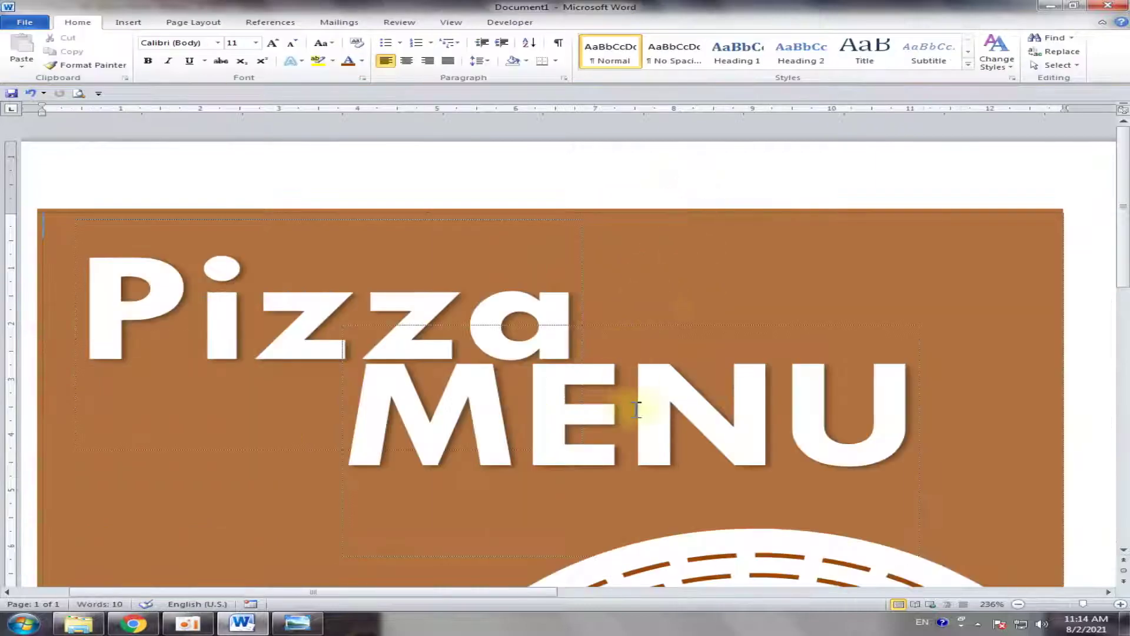
drag(530, 592, 833, 592)
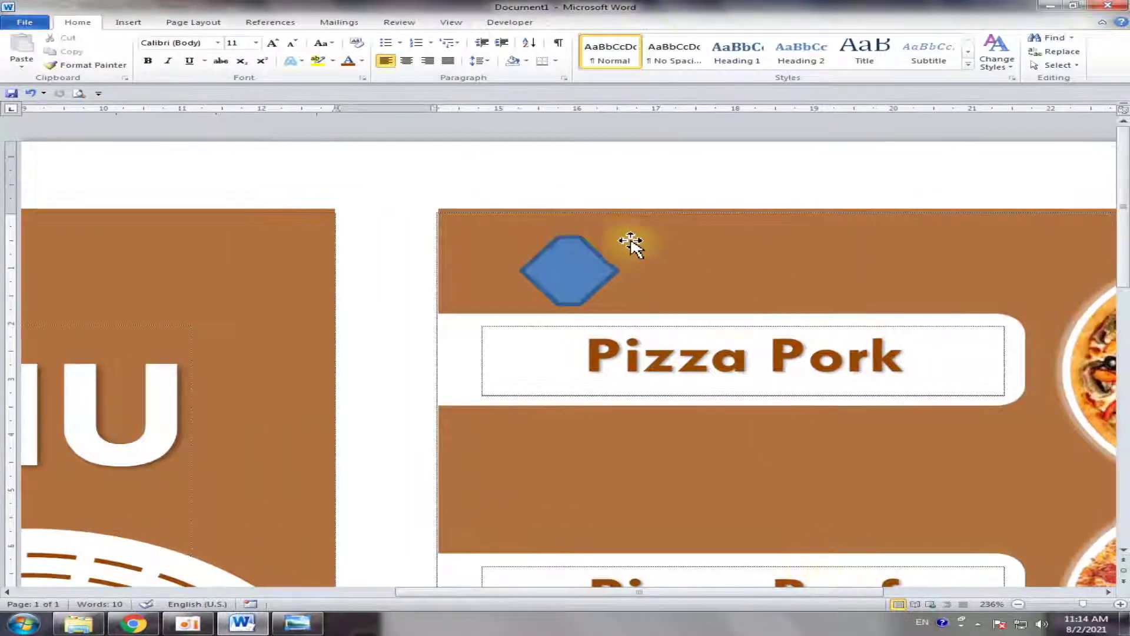
double_click(569, 262)
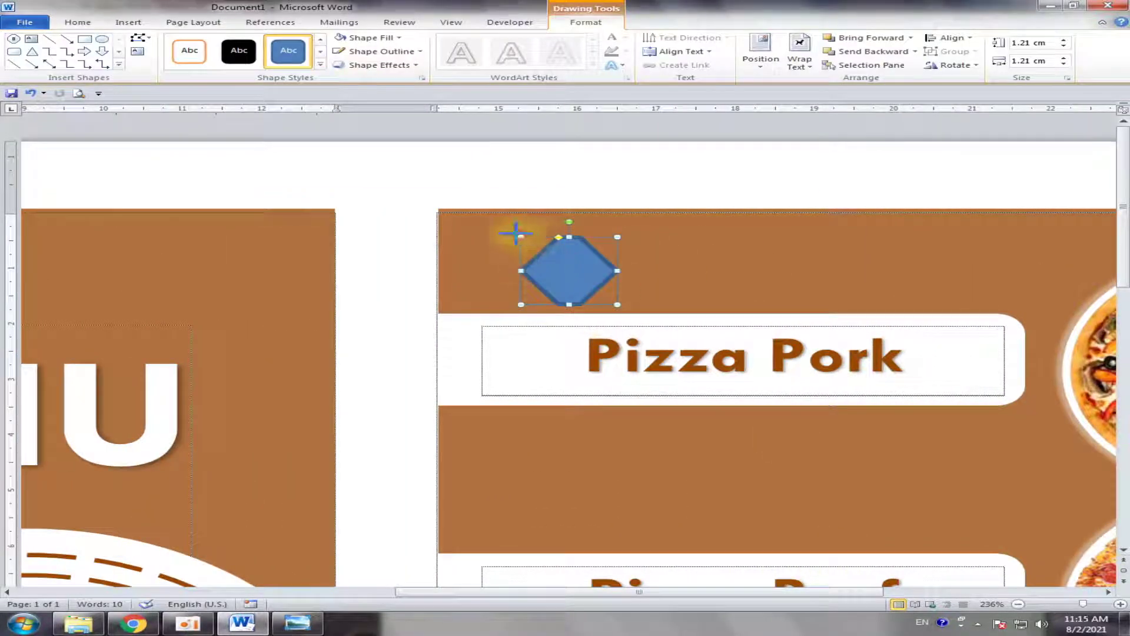
Enlarge the badge to about 1.51 × 1.62 cm, fill it white and remove its outline.
drag(515, 235, 498, 221)
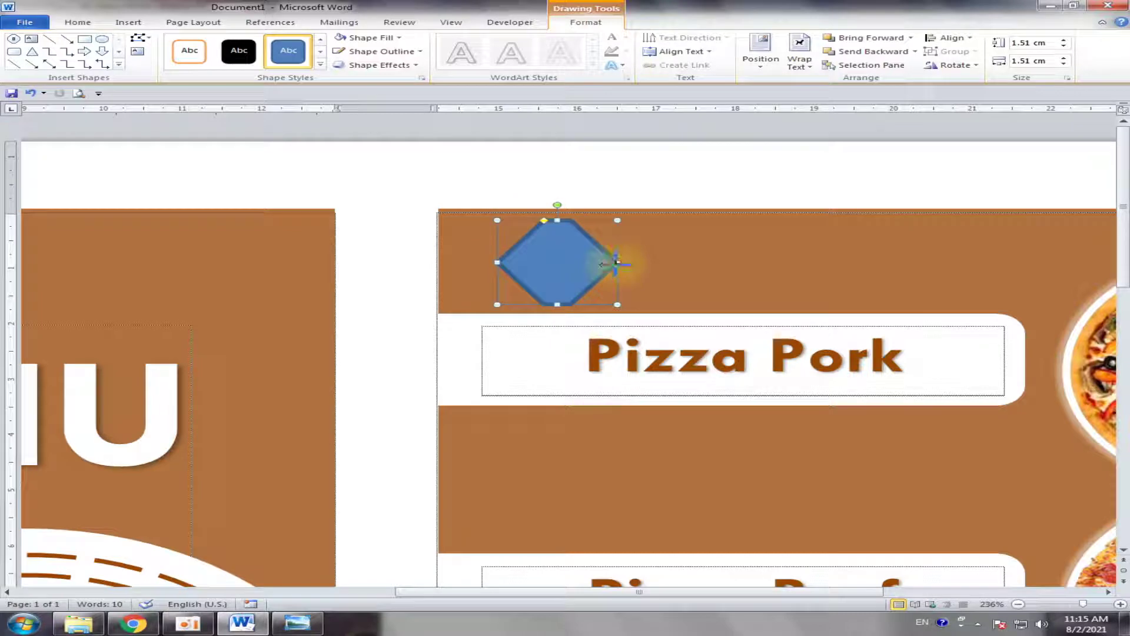
drag(616, 262, 625, 262)
click(377, 37)
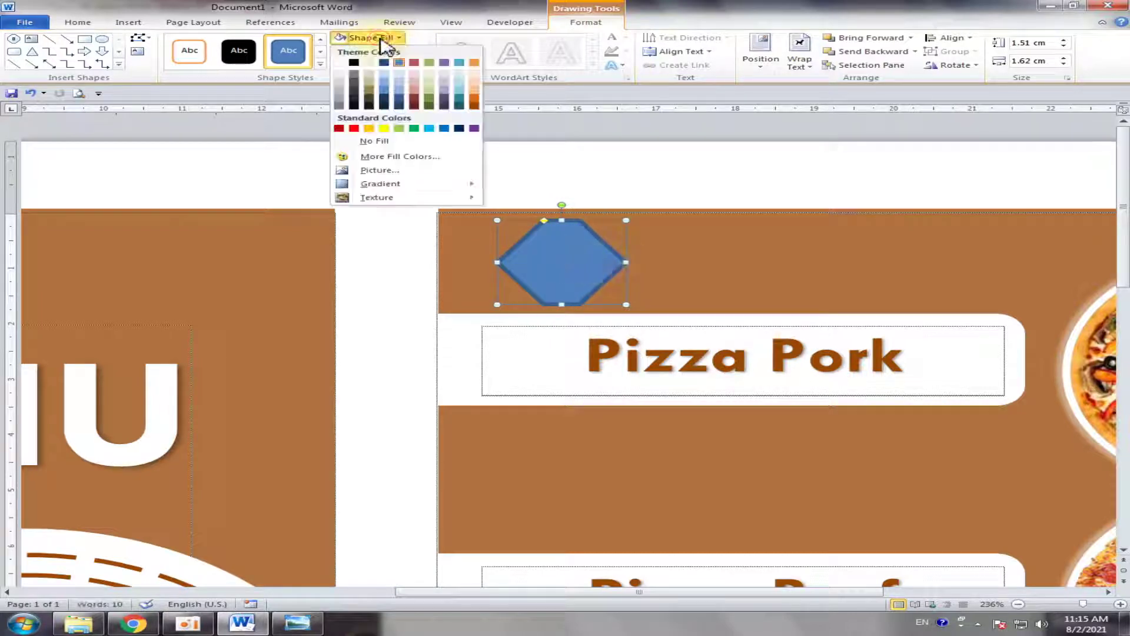
click(340, 63)
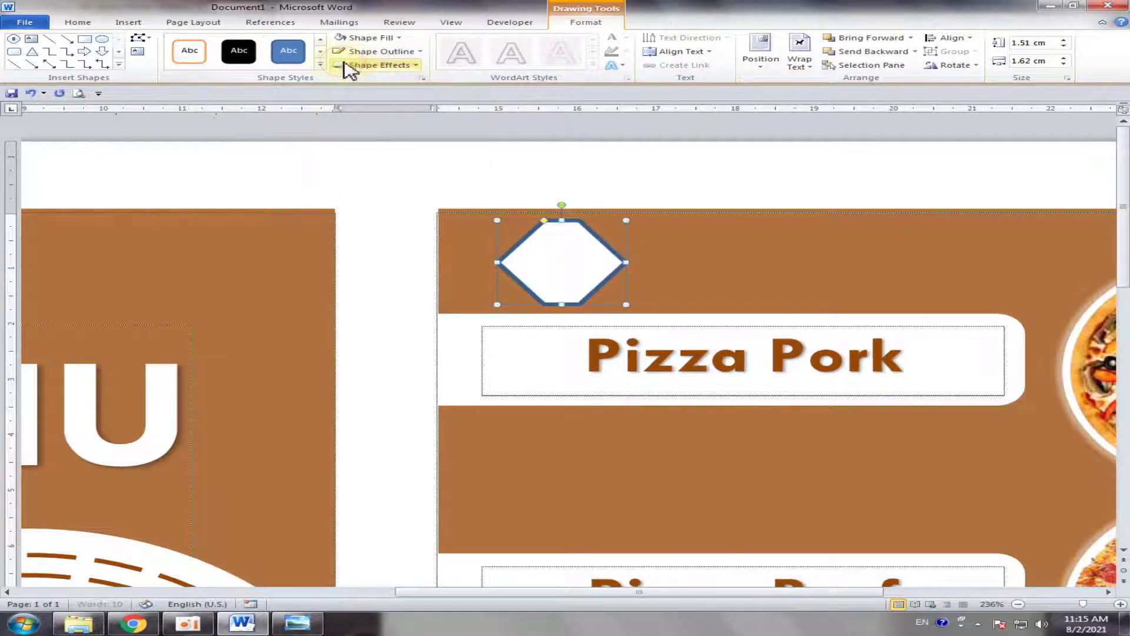
click(405, 51)
click(384, 154)
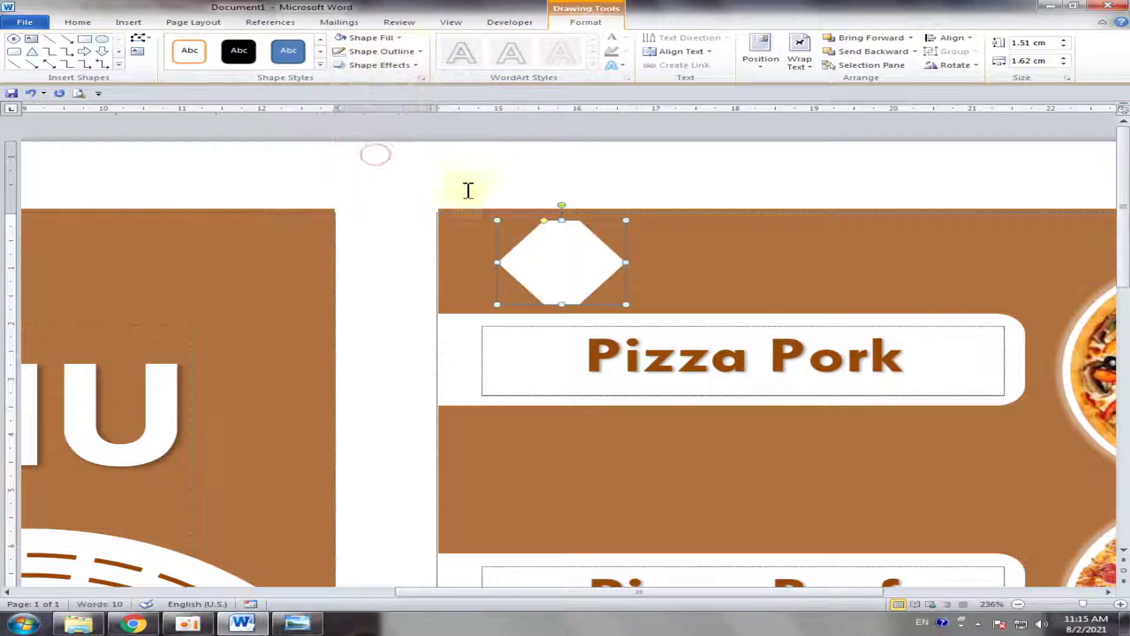
Compare the menu with the finished reference image, then return to the document.
click(472, 175)
click(297, 623)
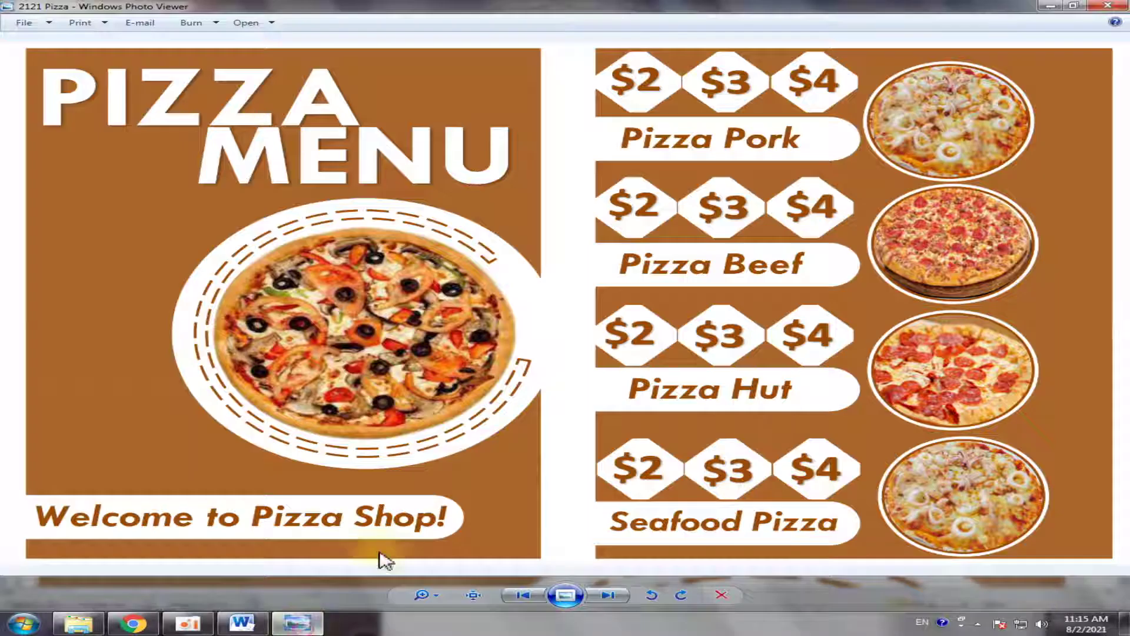
click(241, 623)
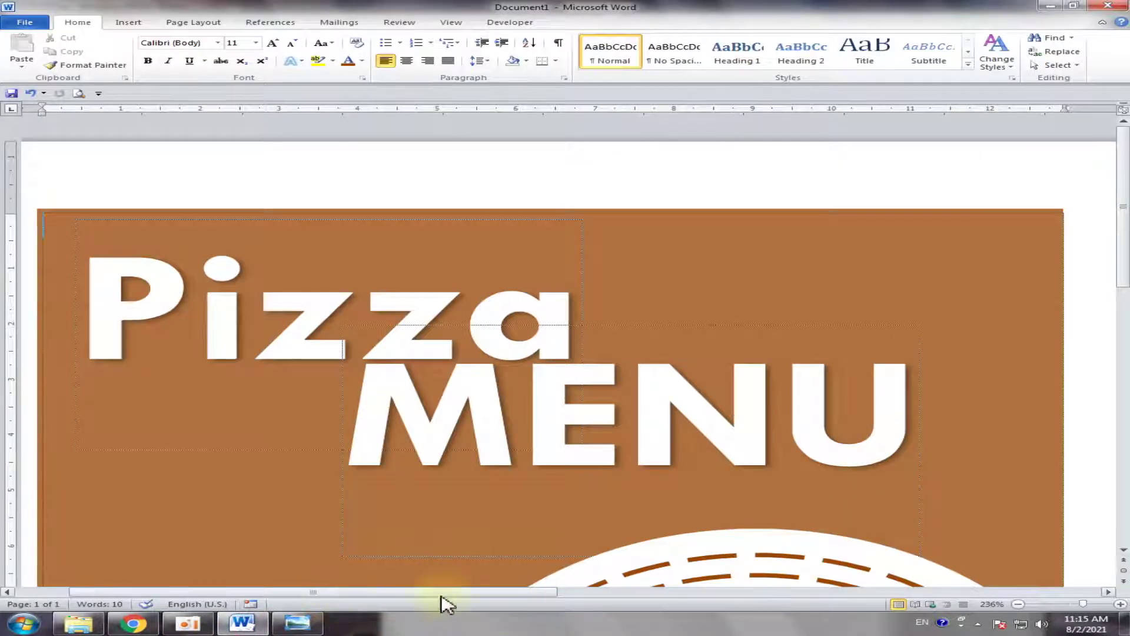
Reshape the white badge into a pointed diamond with its adjustment handle.
drag(443, 591, 804, 592)
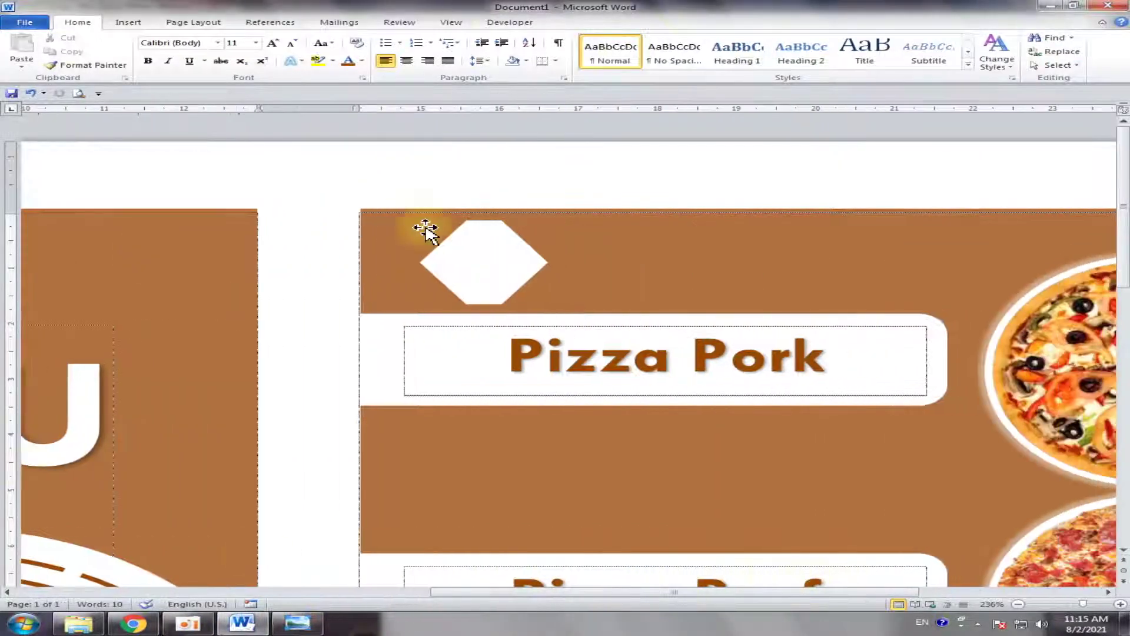
click(471, 244)
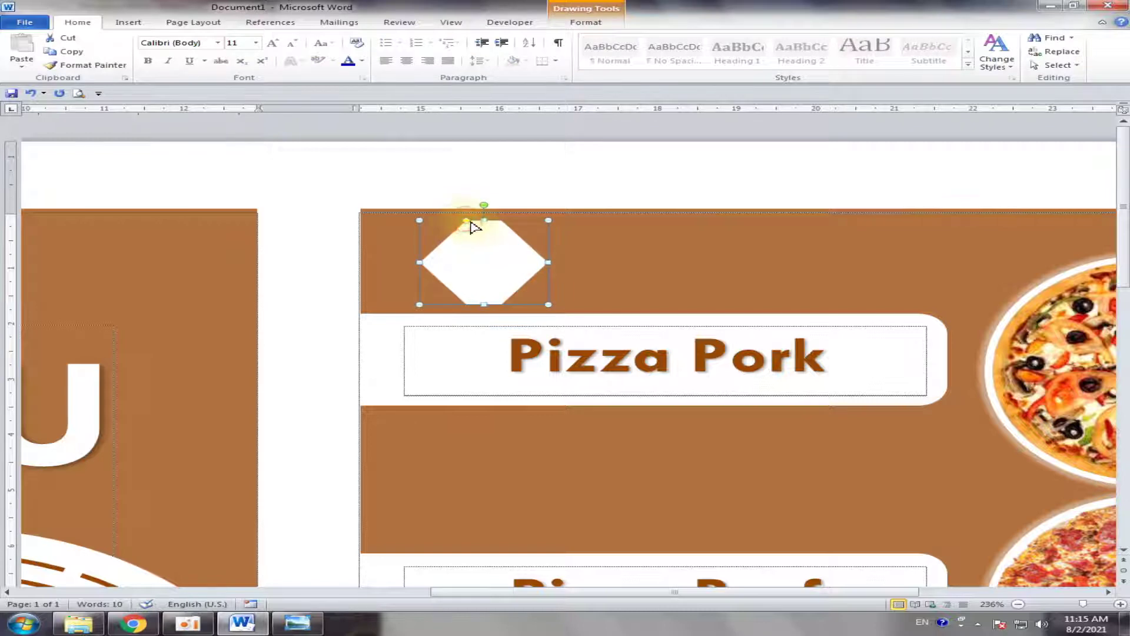
drag(474, 224, 479, 219)
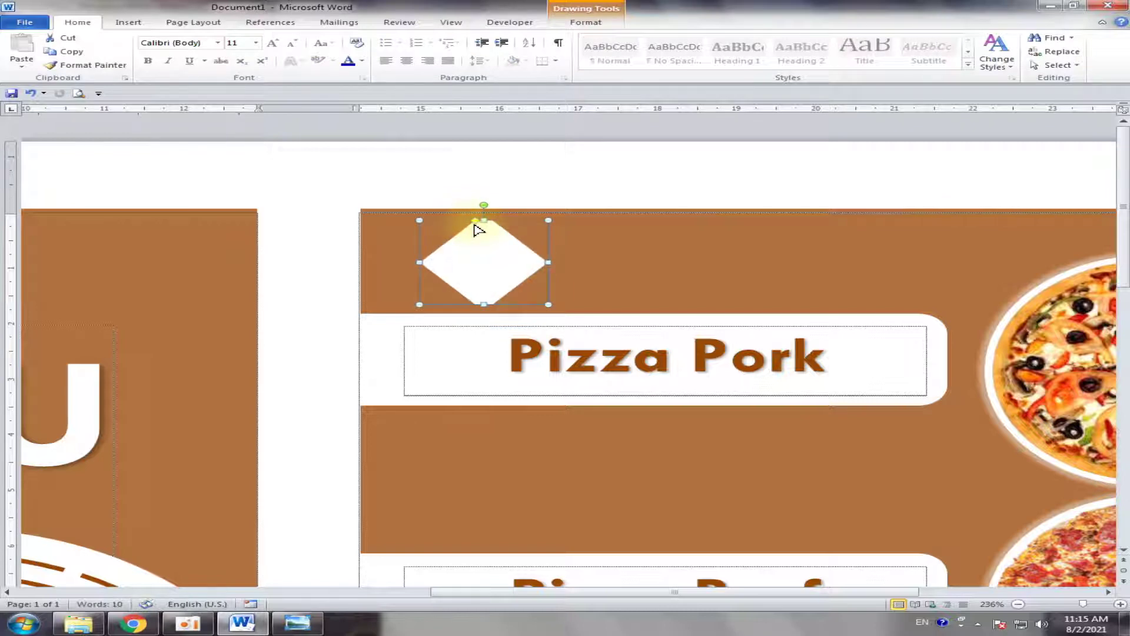
click(495, 190)
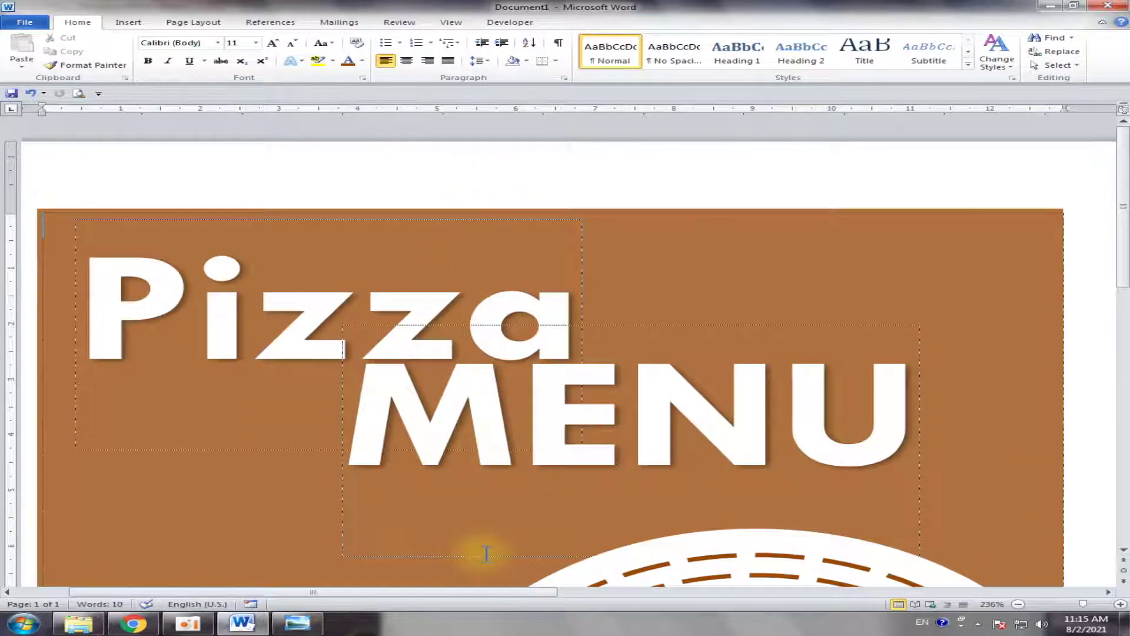
Enlarge the diamond slightly, move it to the panel's left, and copy it alongside.
drag(487, 592, 960, 593)
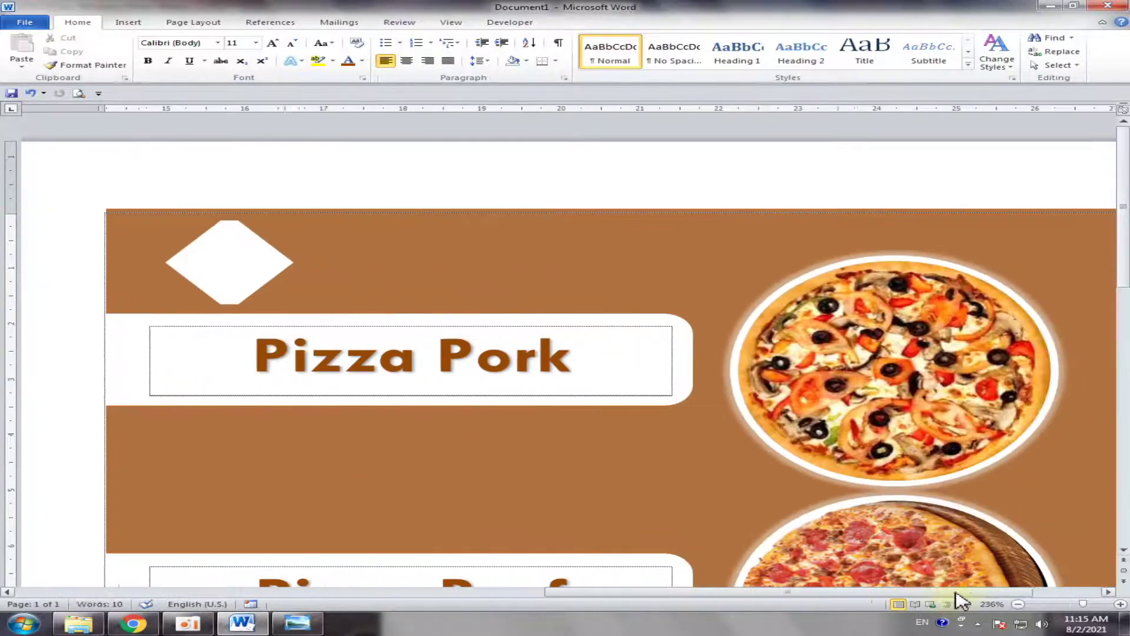
click(207, 277)
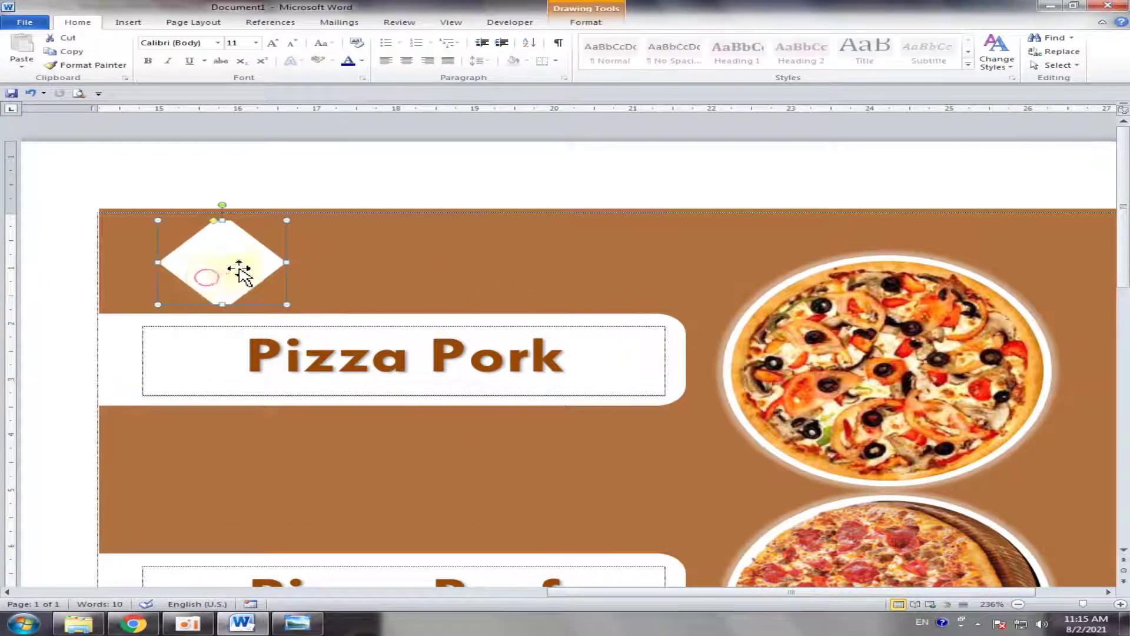
drag(286, 305, 296, 310)
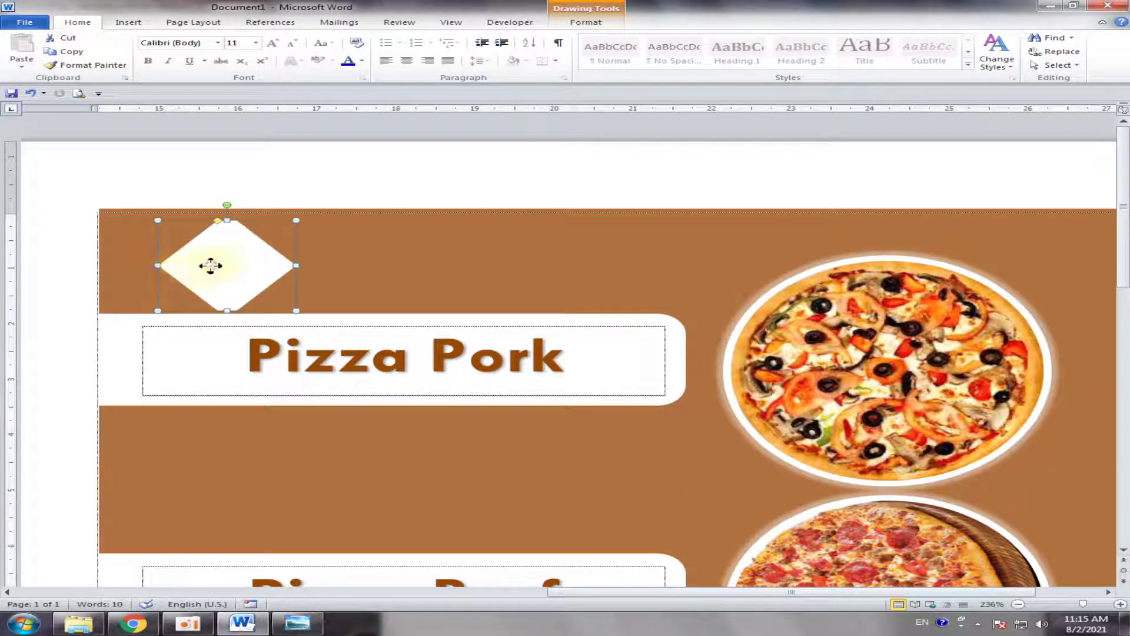
drag(210, 266, 182, 266)
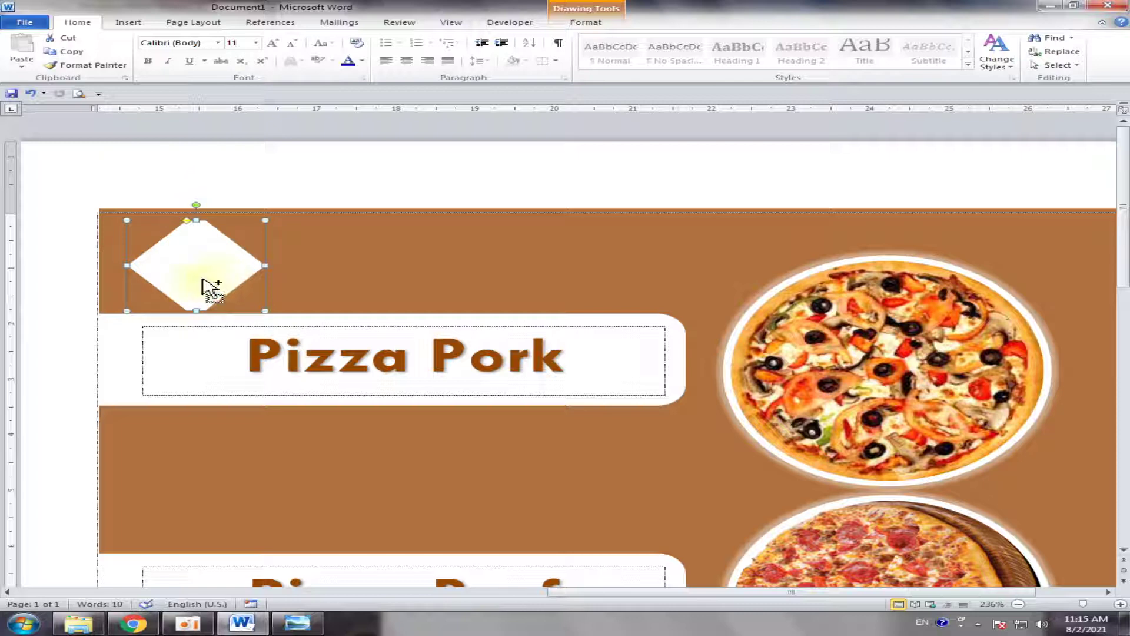
drag(202, 286, 484, 281)
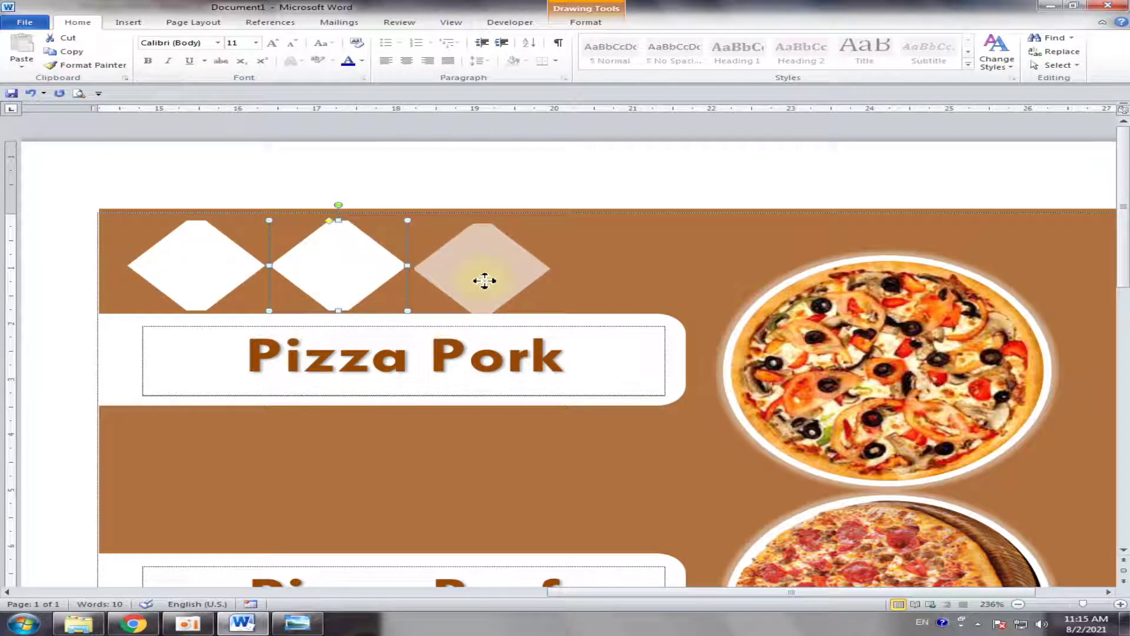
Add a third diamond copy, then shift all three diamonds right together as one row.
mouse_move(484, 281)
mouse_down()
mouse_move(550, 281)
mouse_move(482, 280)
mouse_up()
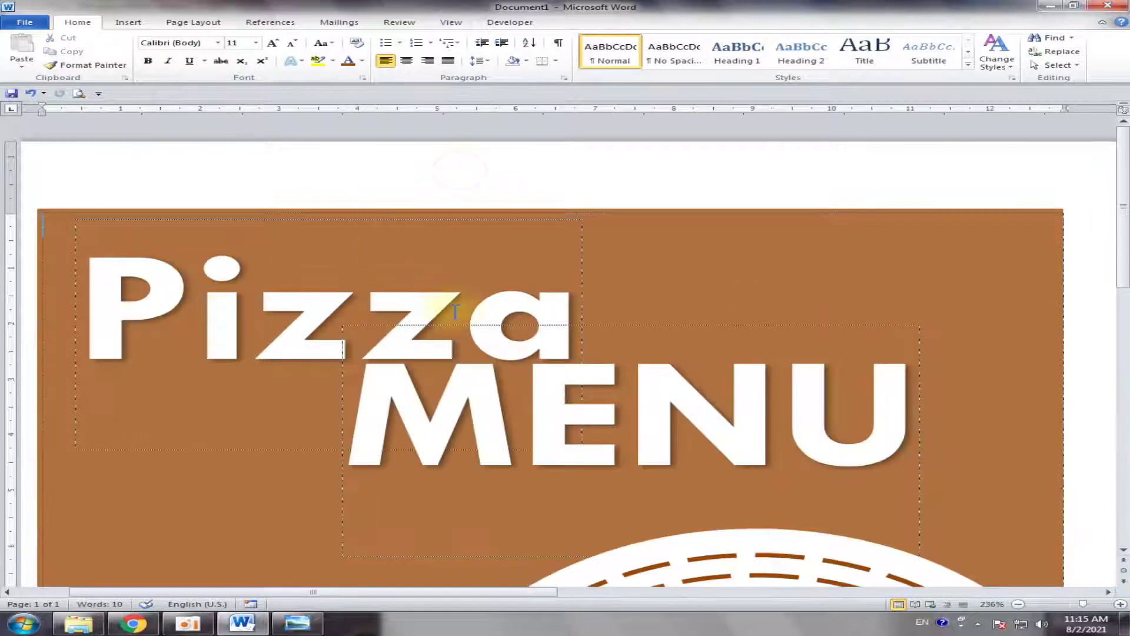
drag(487, 592, 965, 586)
click(550, 274)
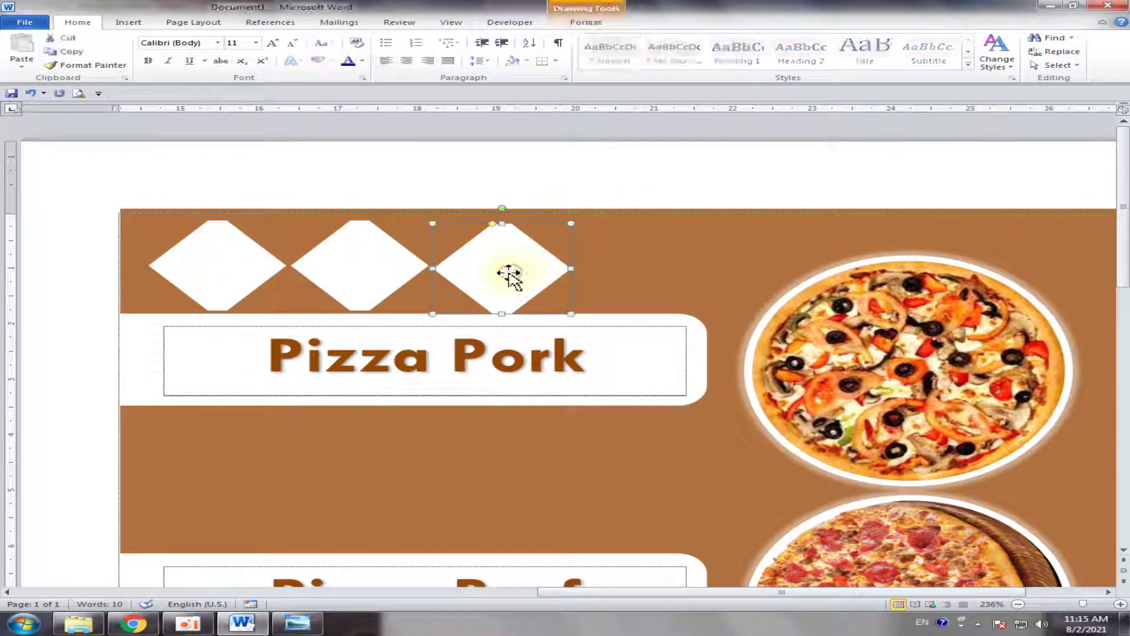
shift+click(344, 277)
key(ctrl+Right)
key(ctrl+Right)
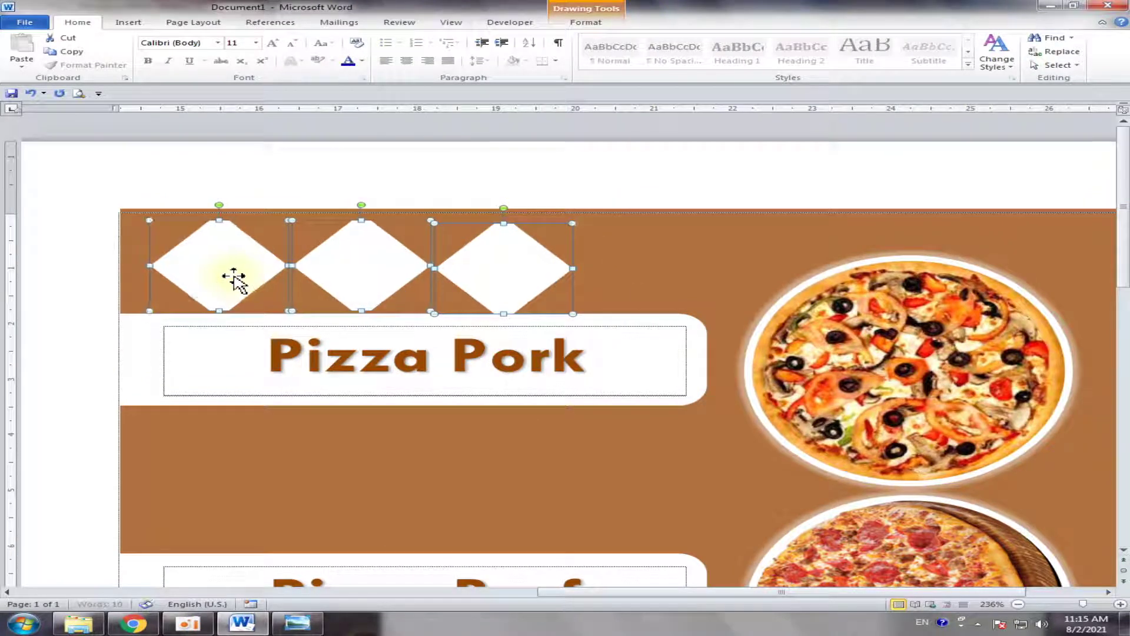
key(ctrl+Right)
key(ctrl+Right)
key(ctrl+Right)
key(ctrl+Right)
key(ctrl+Right)
key(ctrl+Right)
key(ctrl+Right)
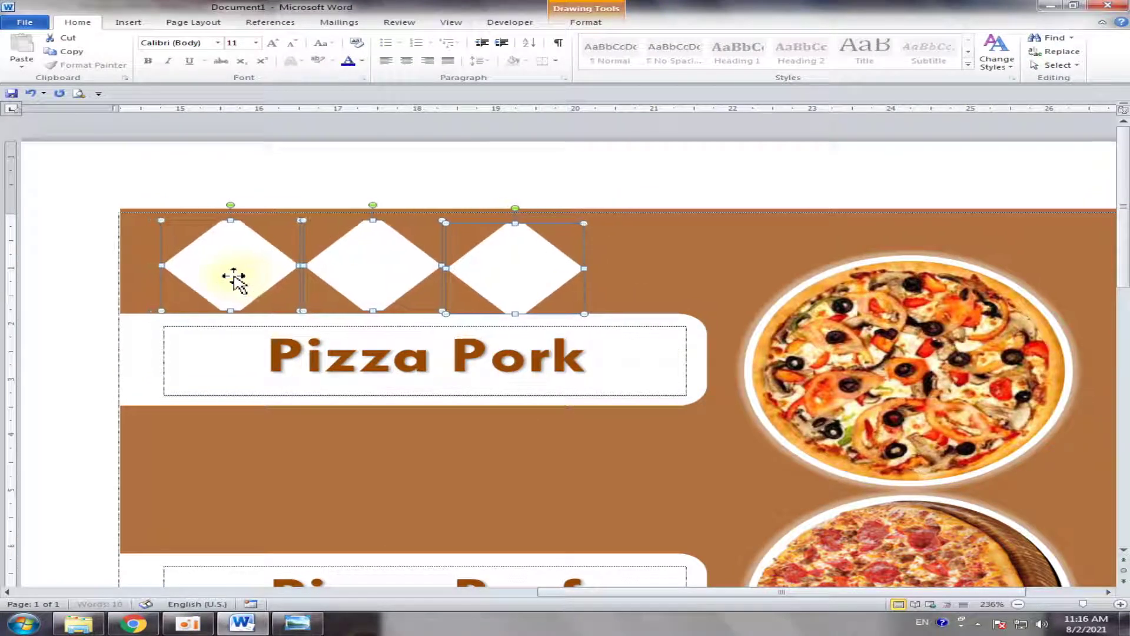
key(ctrl+Right)
drag(524, 275, 543, 276)
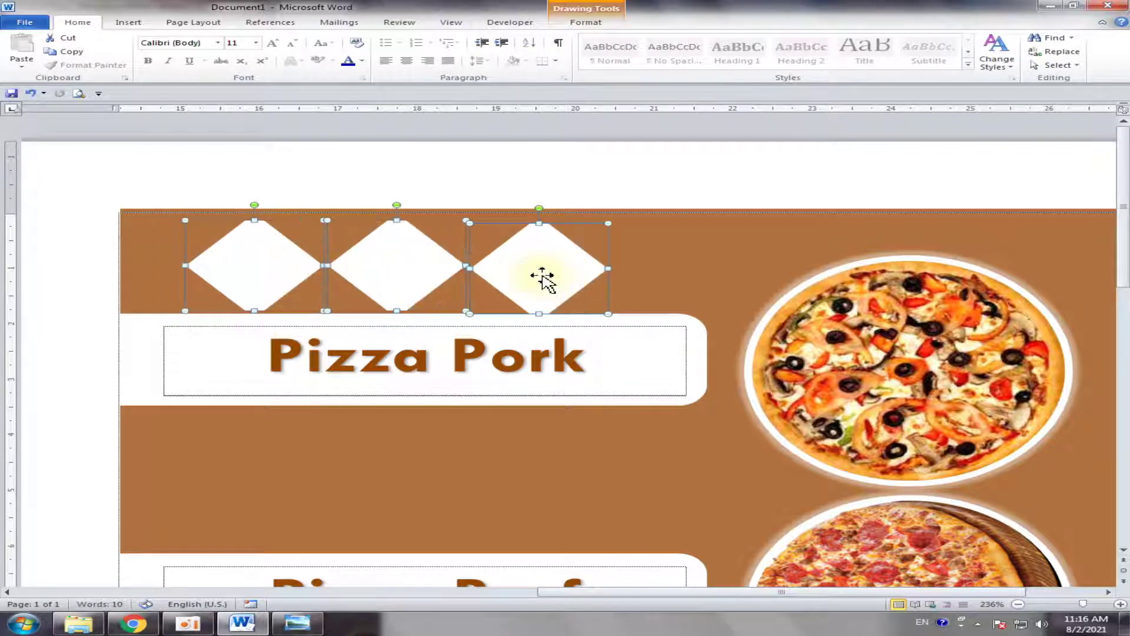
click(446, 167)
click(1066, 603)
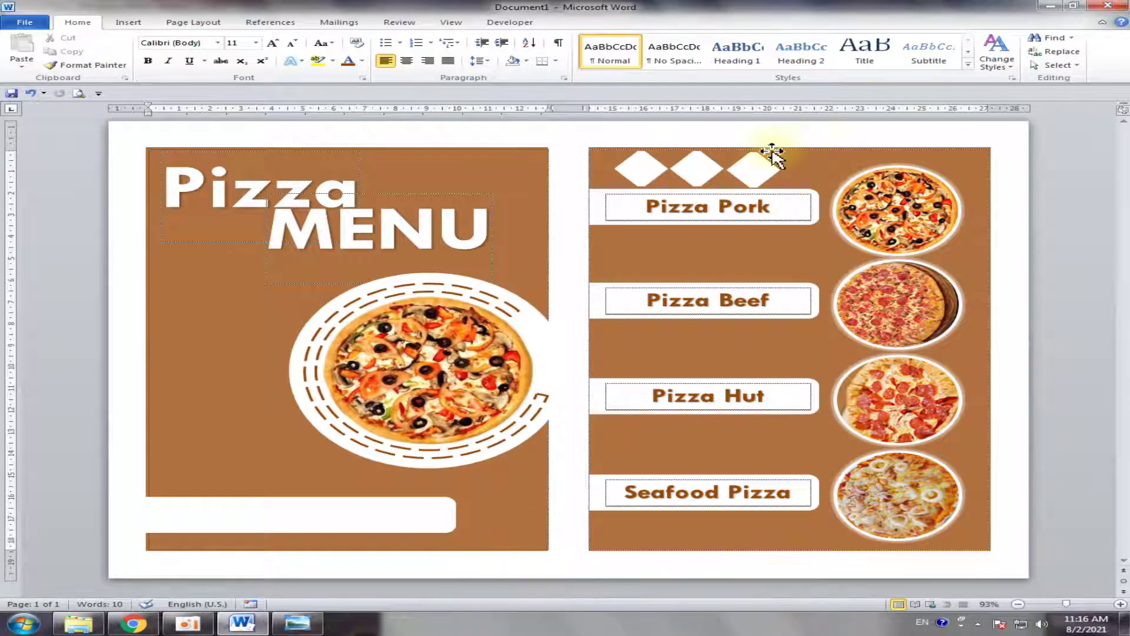
click(633, 171)
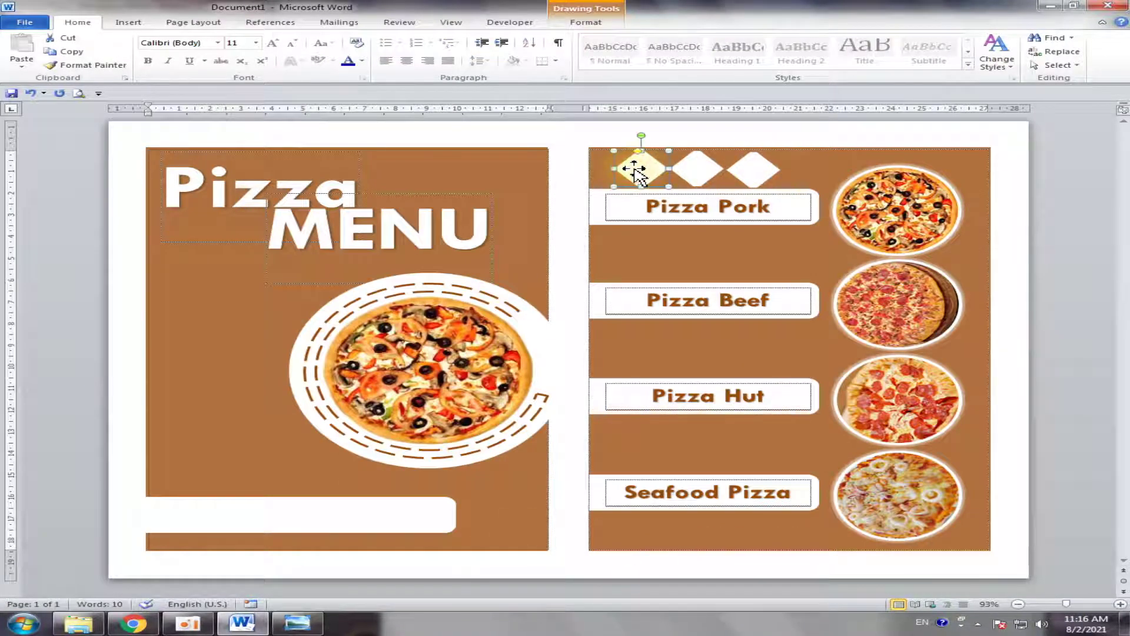
click(1121, 604)
ctrl+scroll(820, 310, up, 1)
ctrl+scroll(756, 265, up, 1)
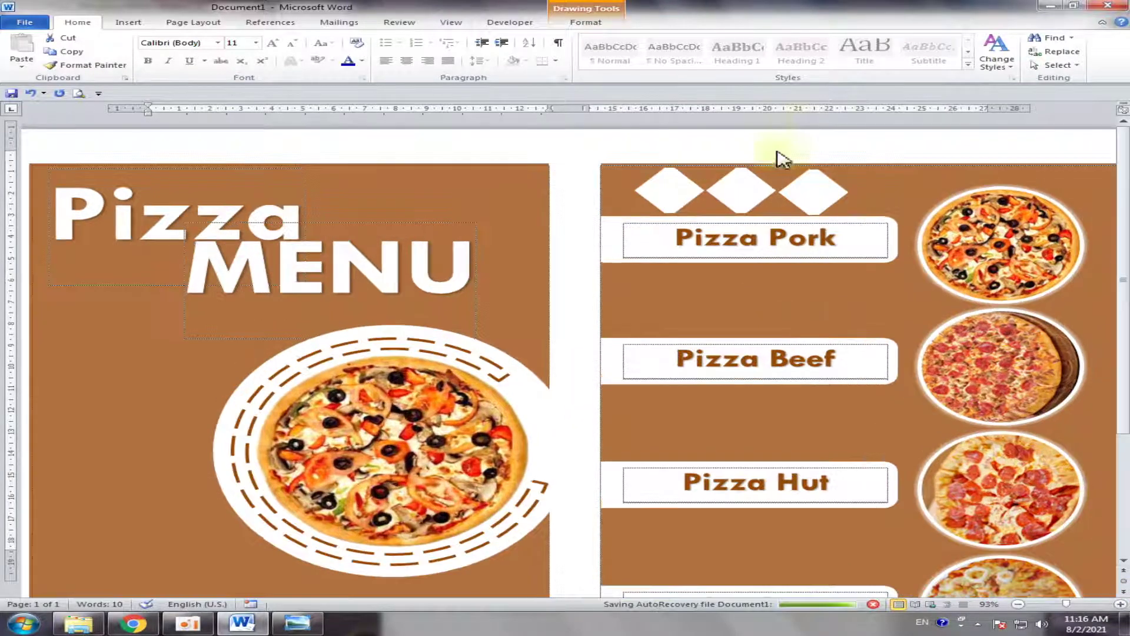
ctrl+scroll(784, 148, up, 1)
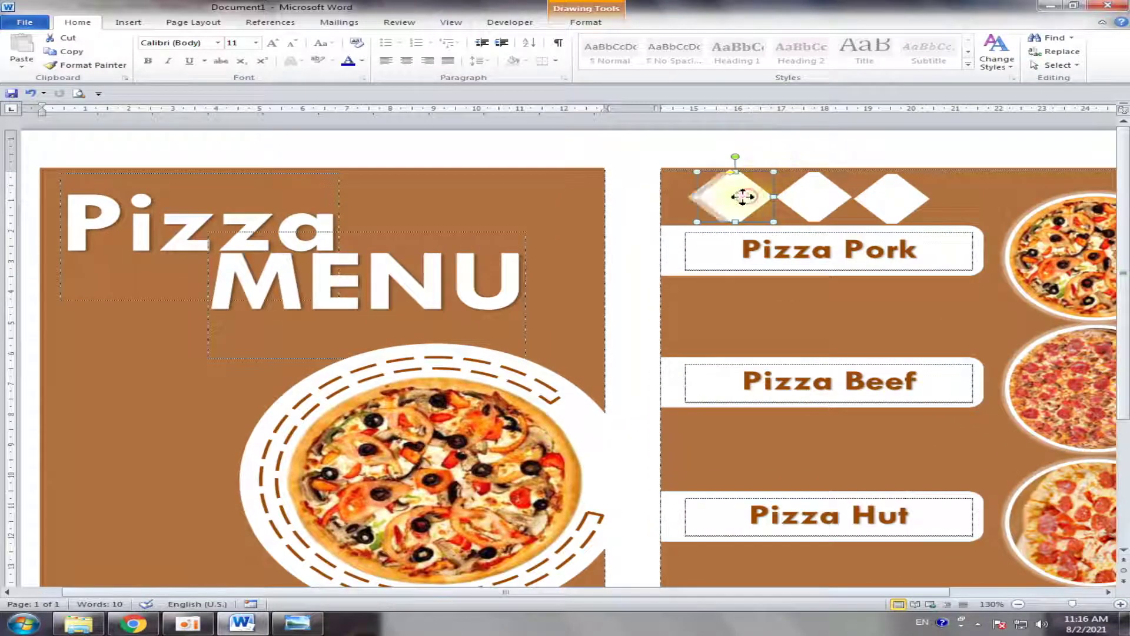
click(807, 199)
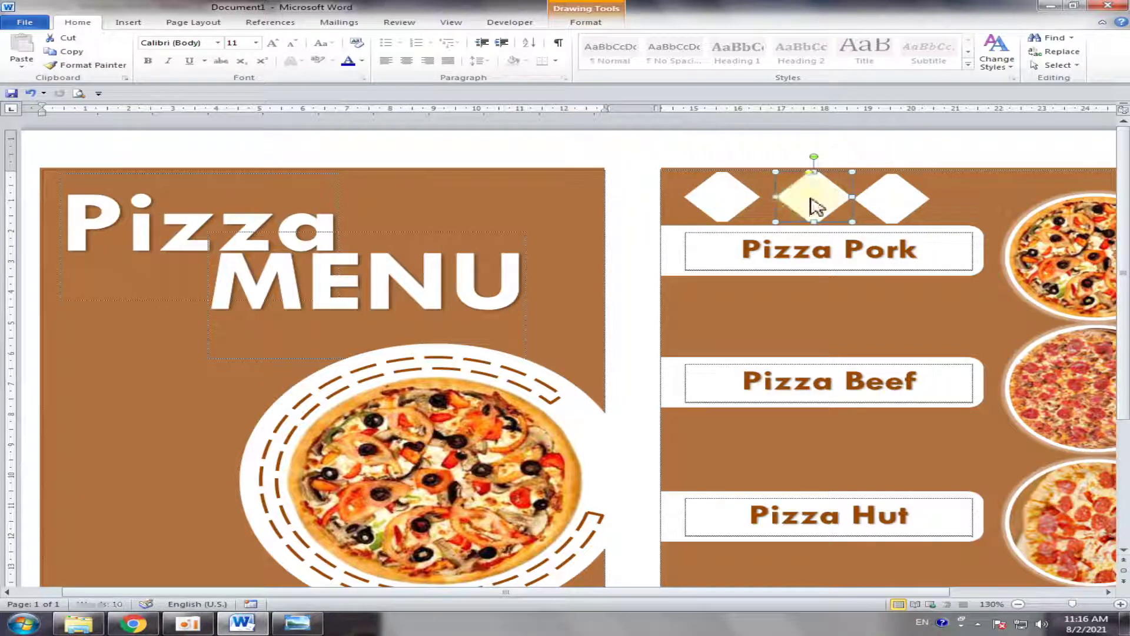
drag(890, 200, 894, 203)
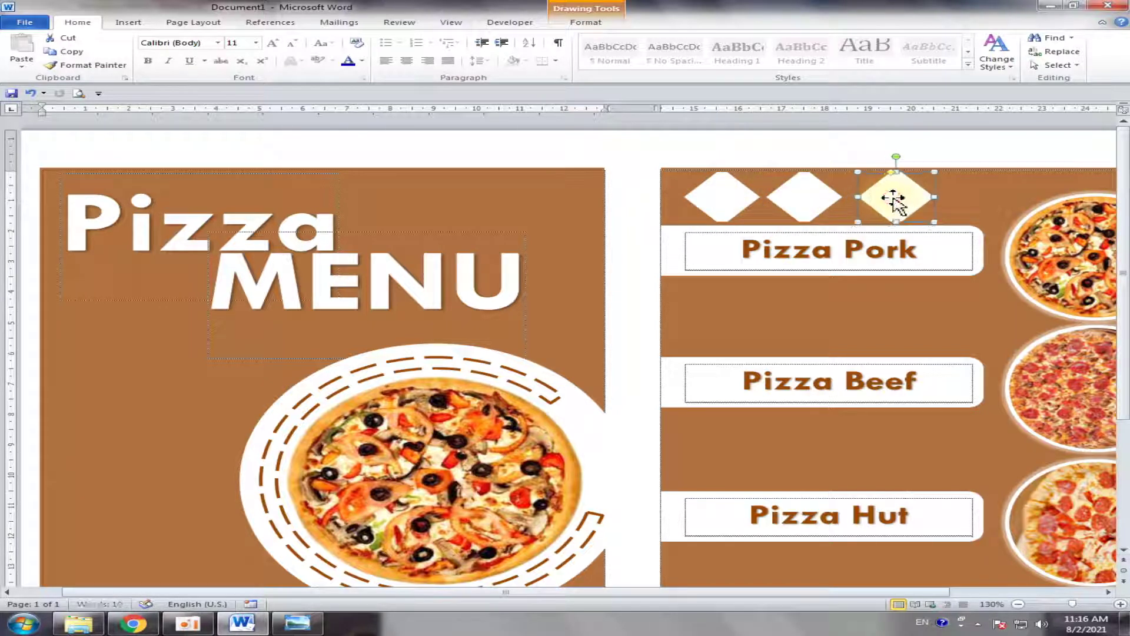
click(805, 199)
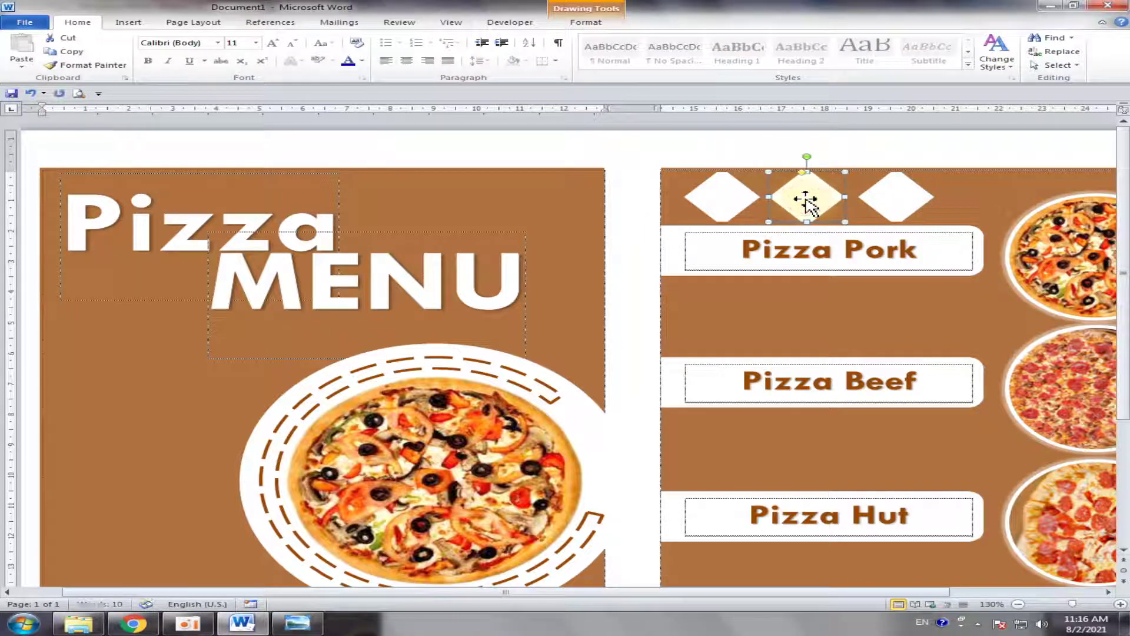
key(Right)
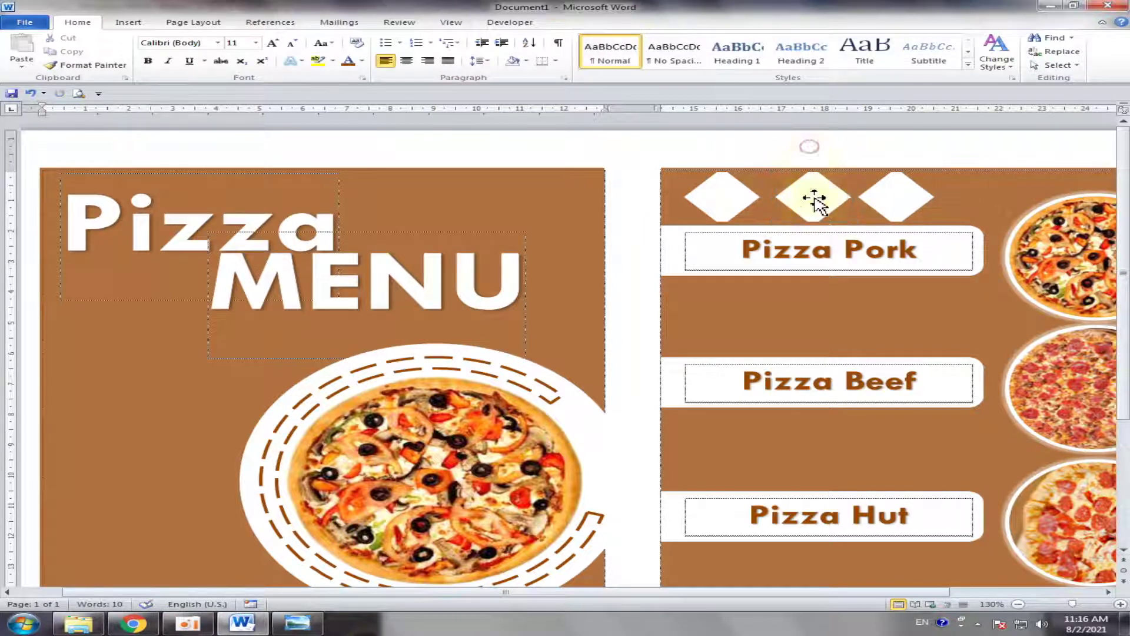
drag(806, 203, 811, 206)
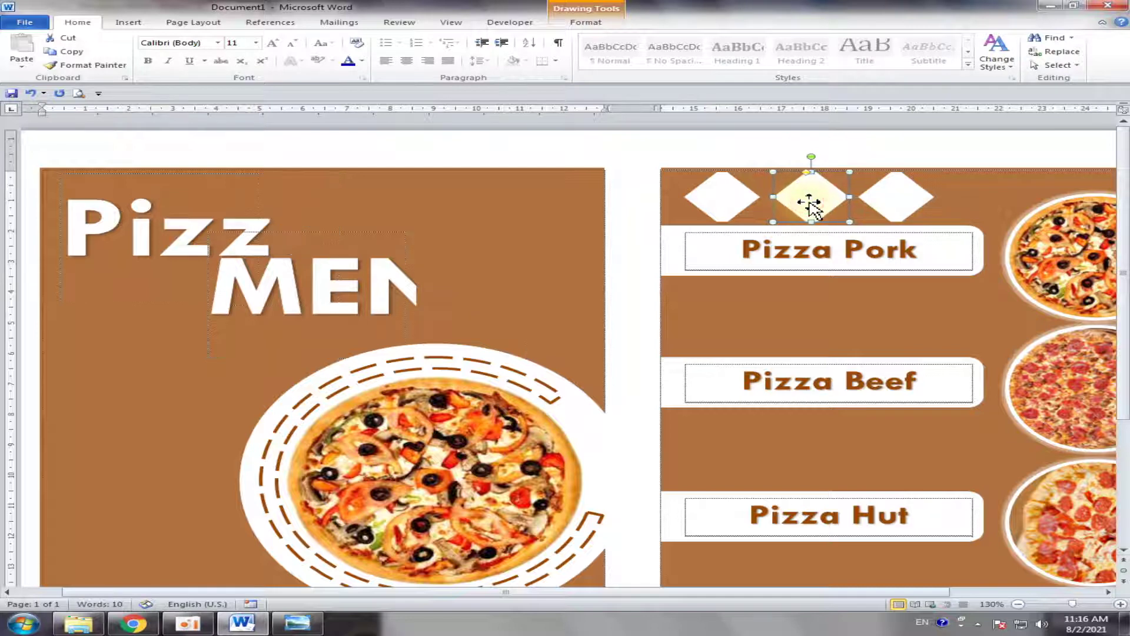
click(881, 152)
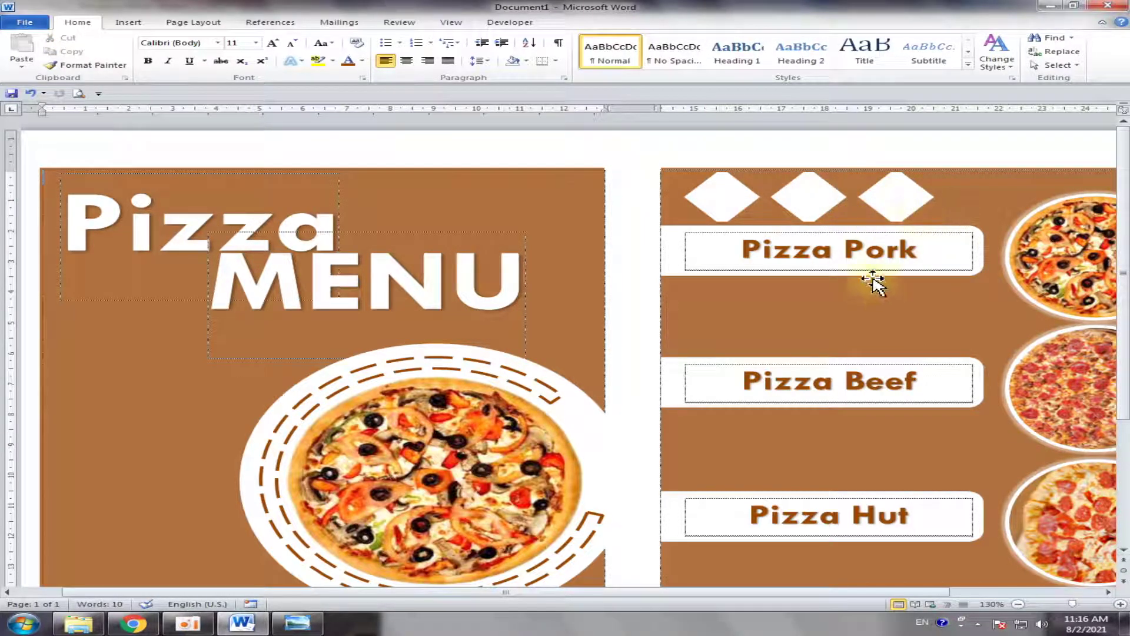
click(739, 197)
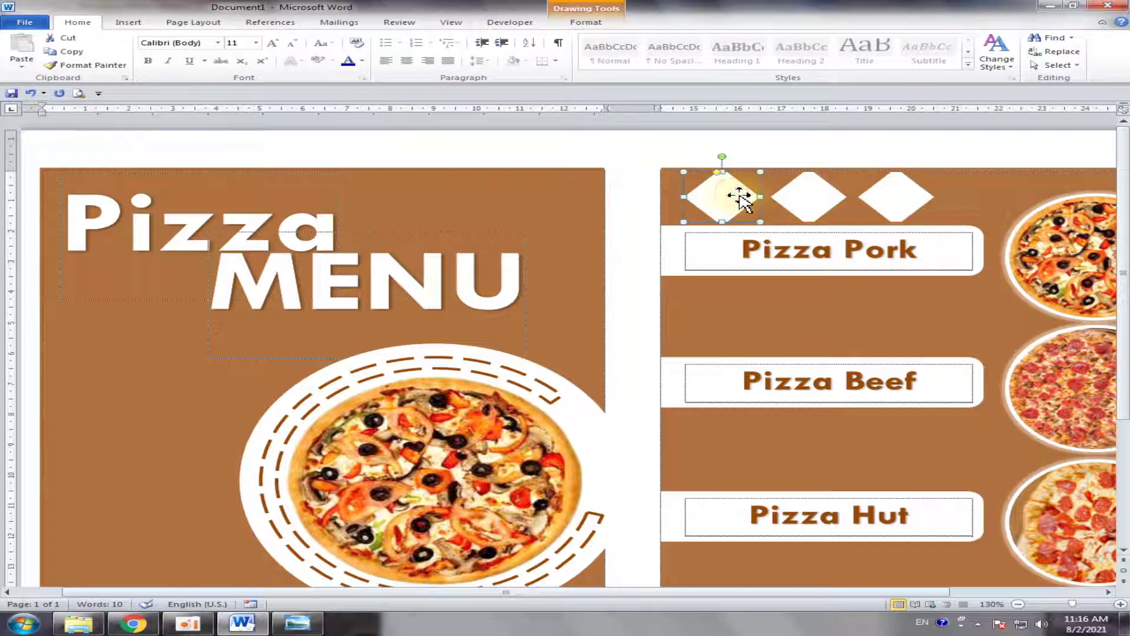
click(807, 199)
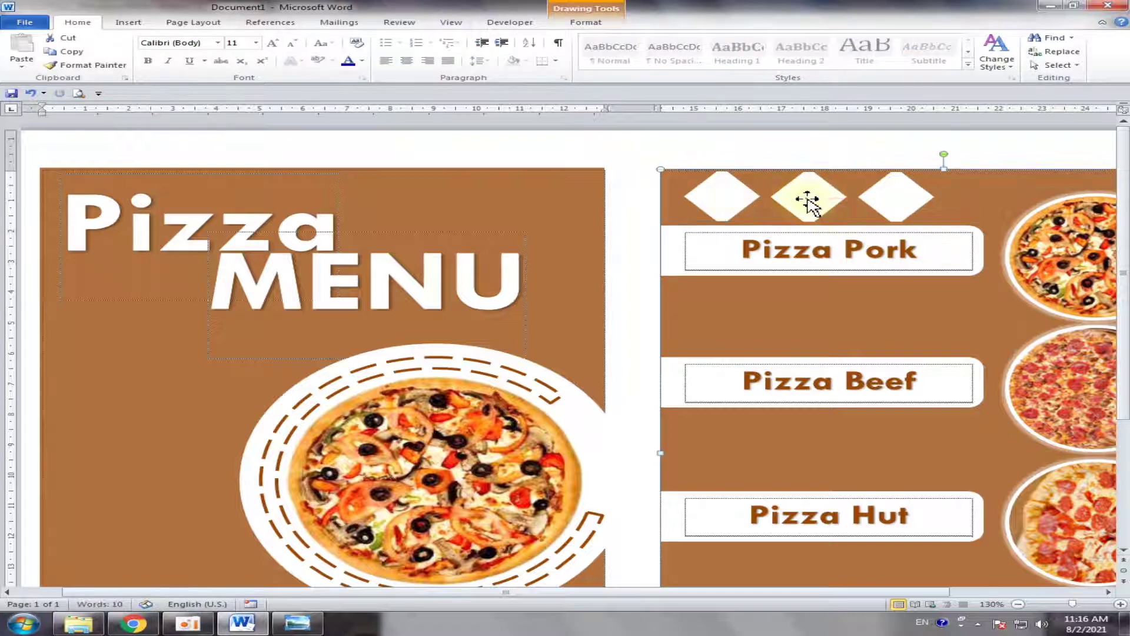
click(964, 188)
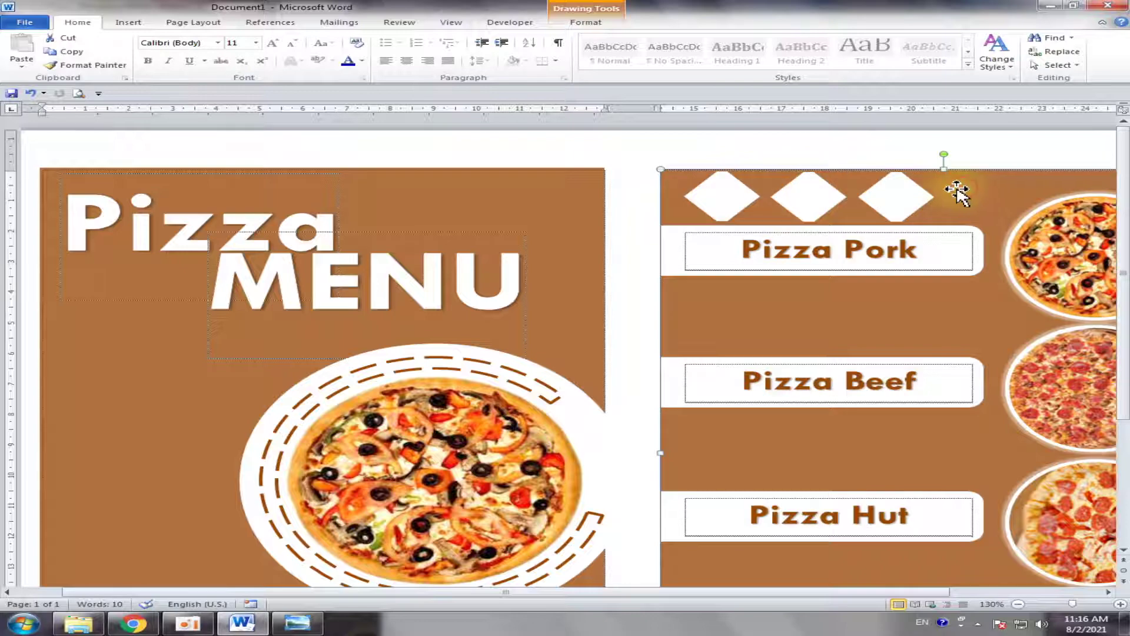
drag(960, 197, 934, 189)
key(ctrl+z)
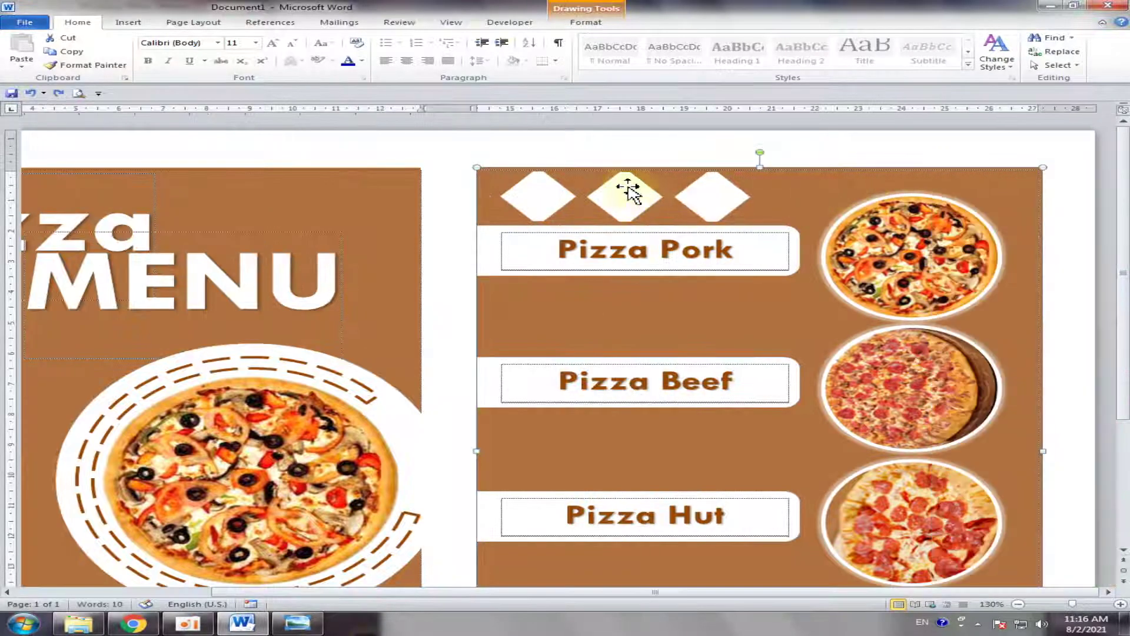
click(536, 193)
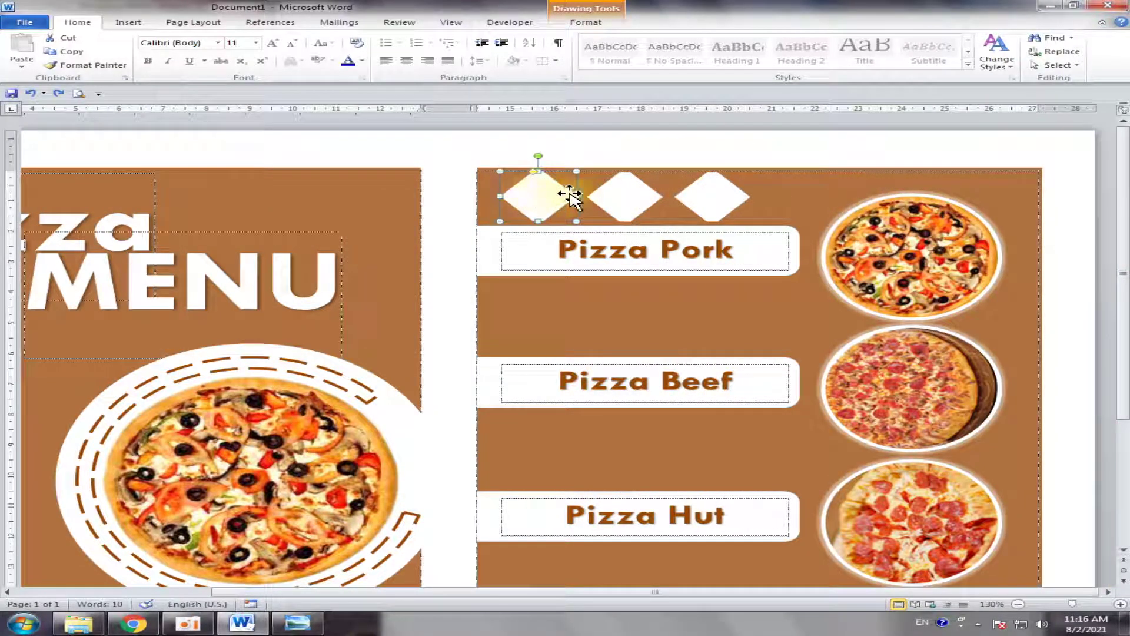
click(619, 196)
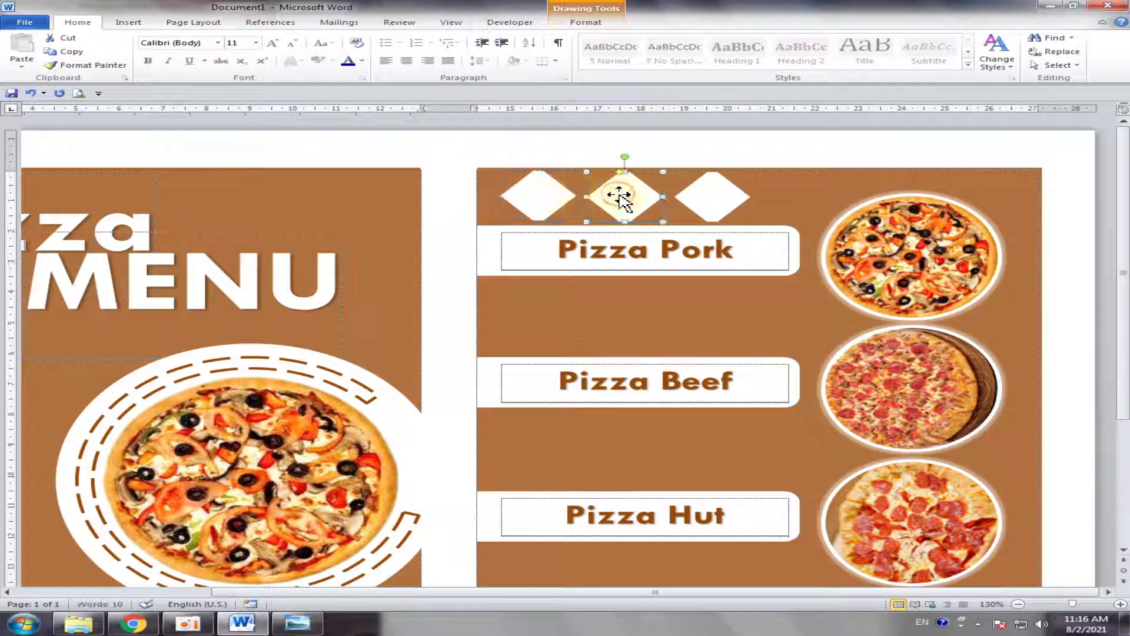
click(720, 199)
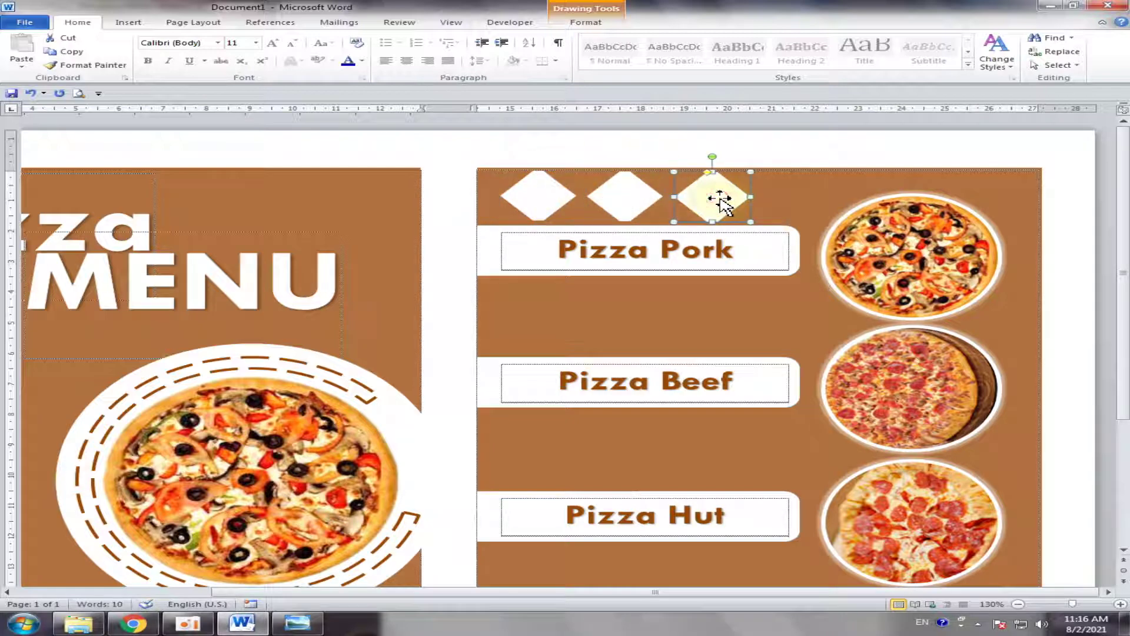
click(695, 150)
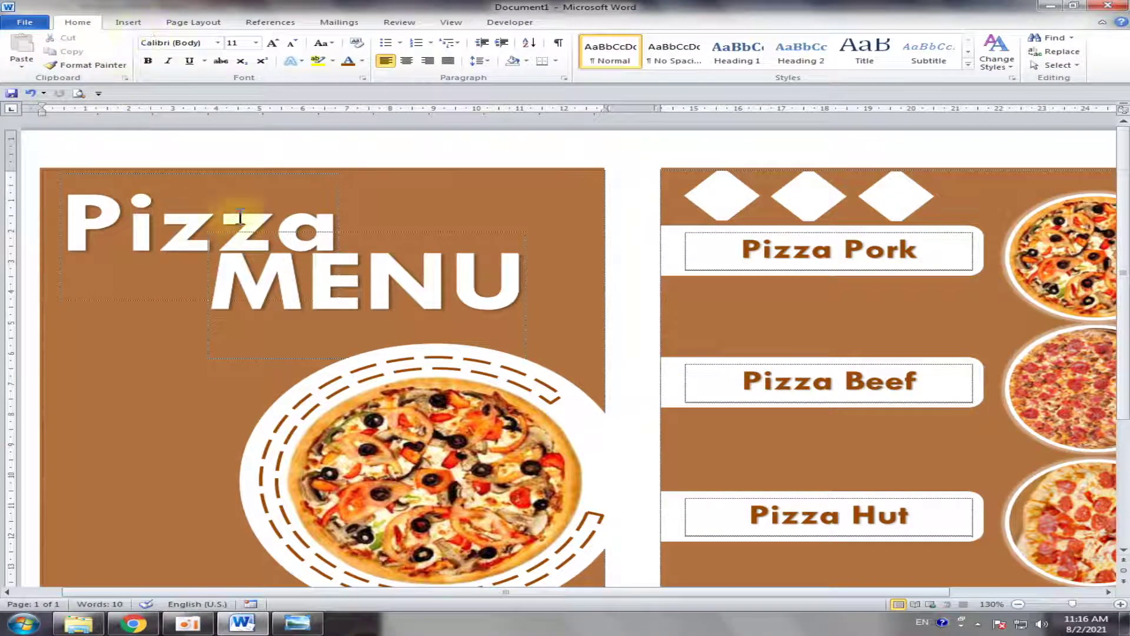
Copy the Pizza title text box, change its text to '$2', and move it over the diamonds.
click(239, 219)
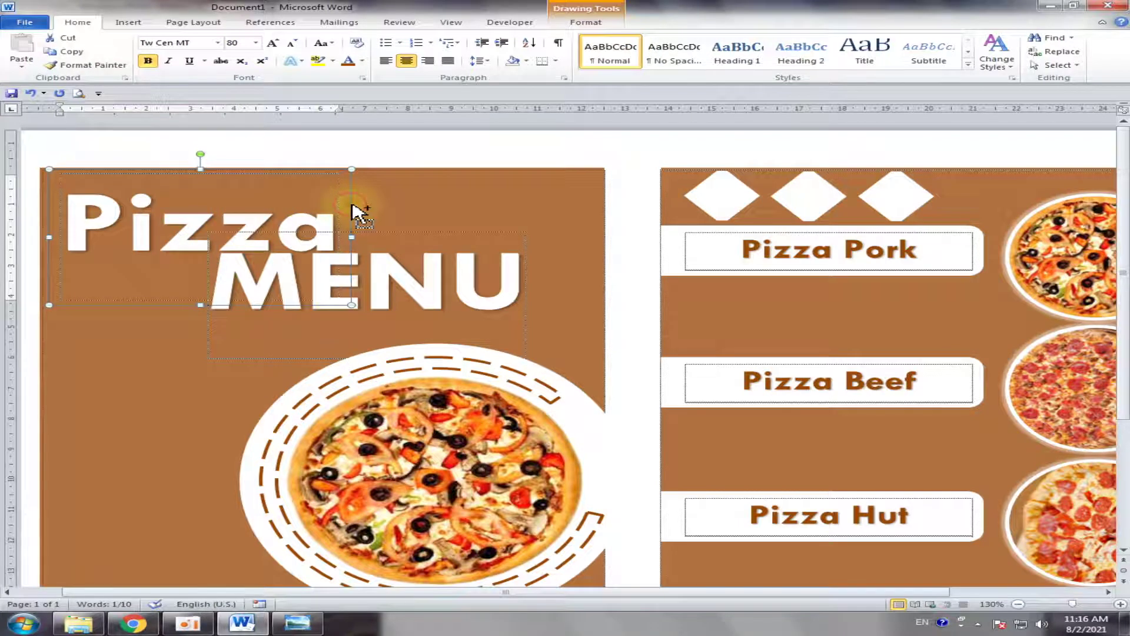
mouse_move(354, 212)
mouse_down()
mouse_move(979, 295)
mouse_move(580, 309)
mouse_up()
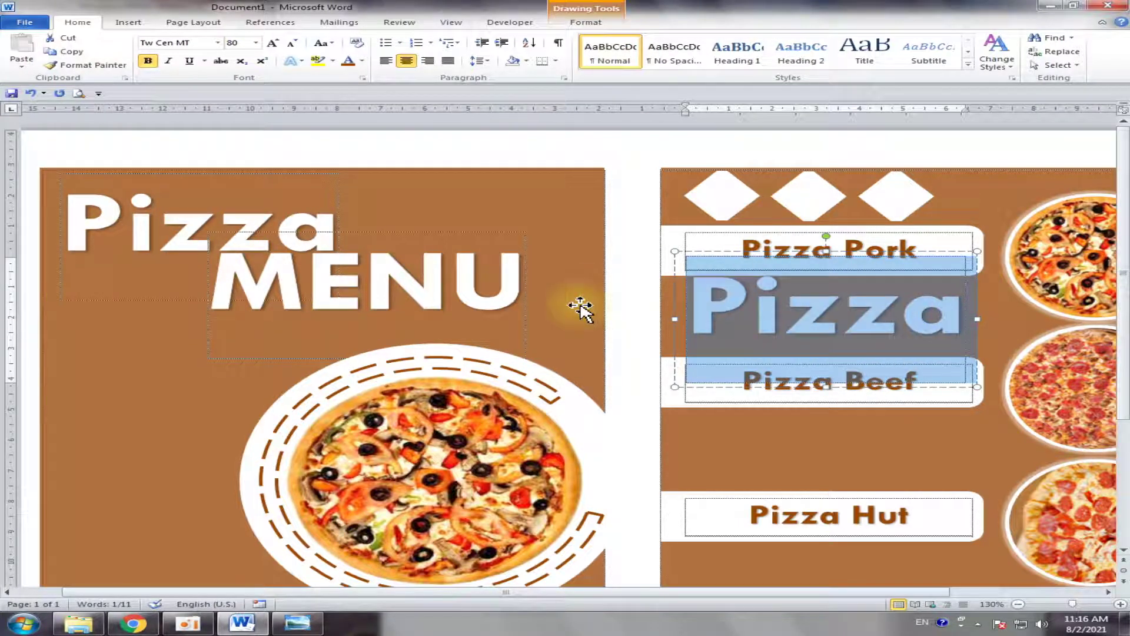
text($)
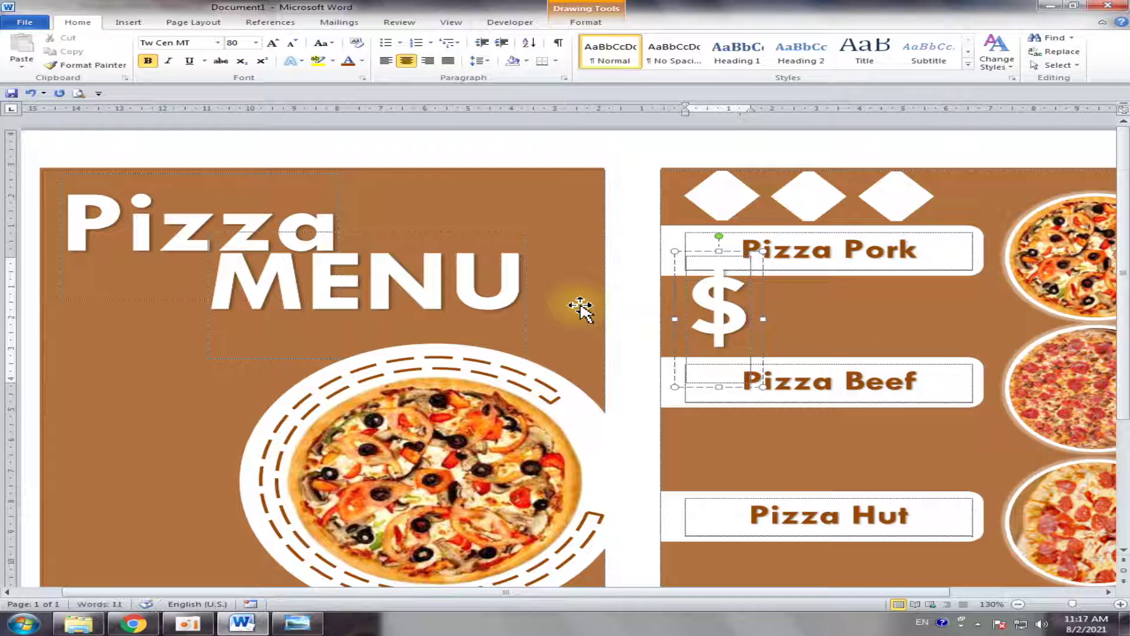
text(2)
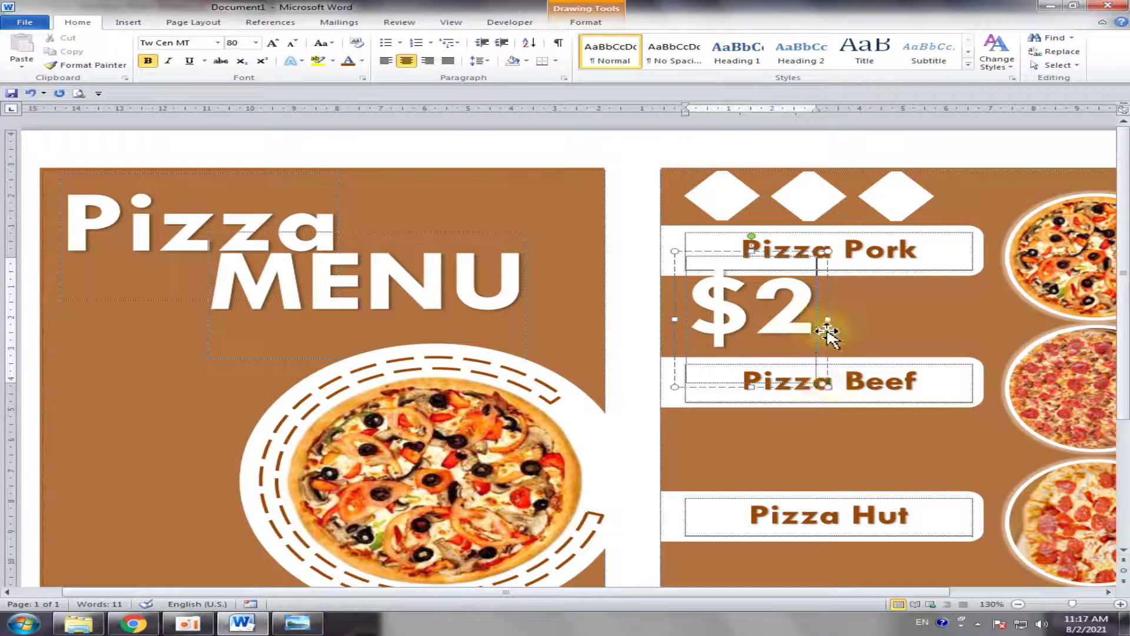
drag(827, 333, 814, 190)
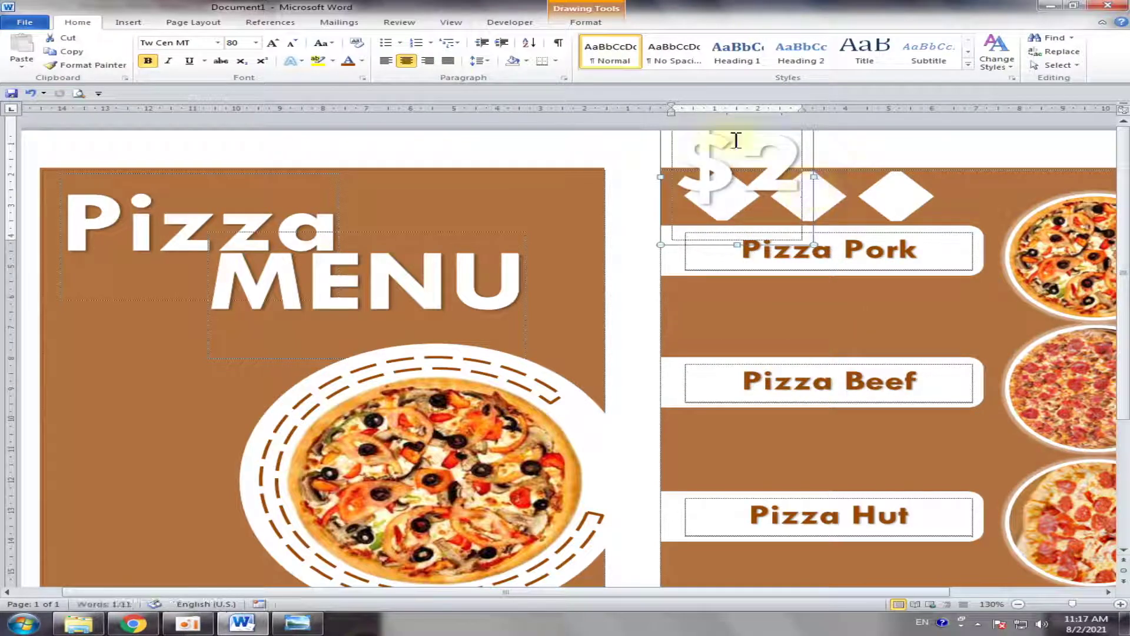
Give the $2 text a brown text fill and no text outline.
click(604, 24)
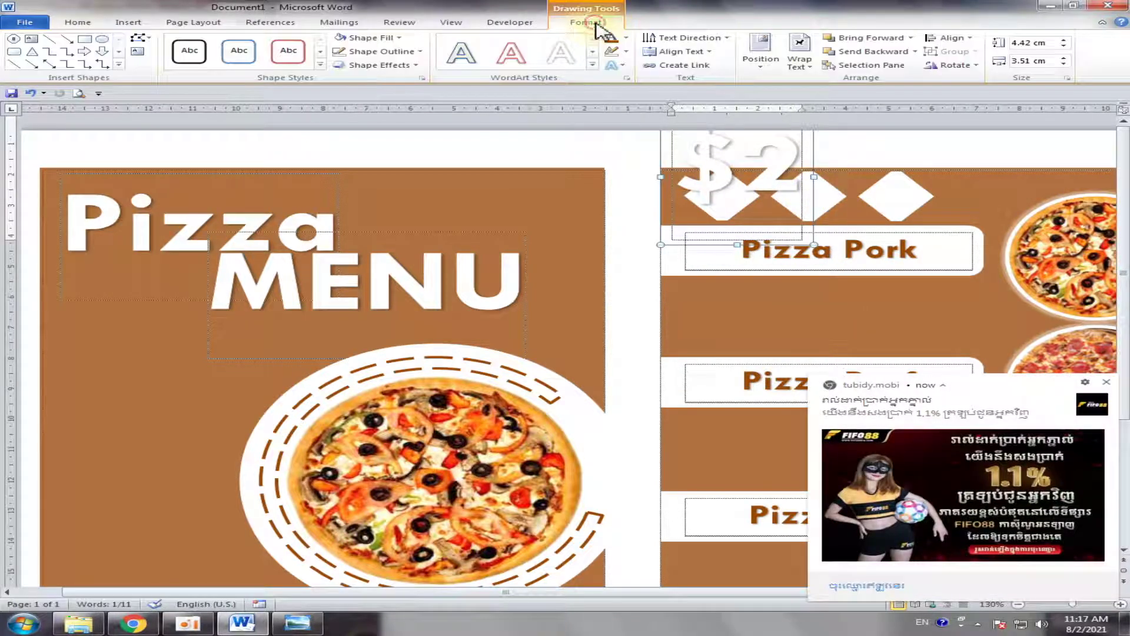
click(1104, 380)
click(626, 38)
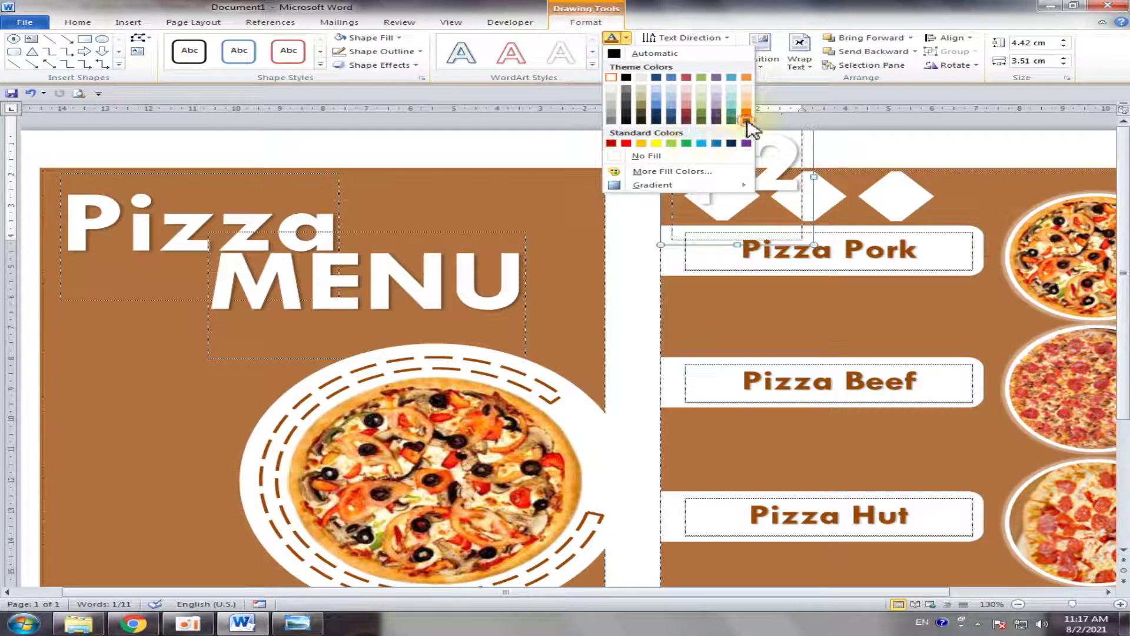
click(746, 119)
click(626, 52)
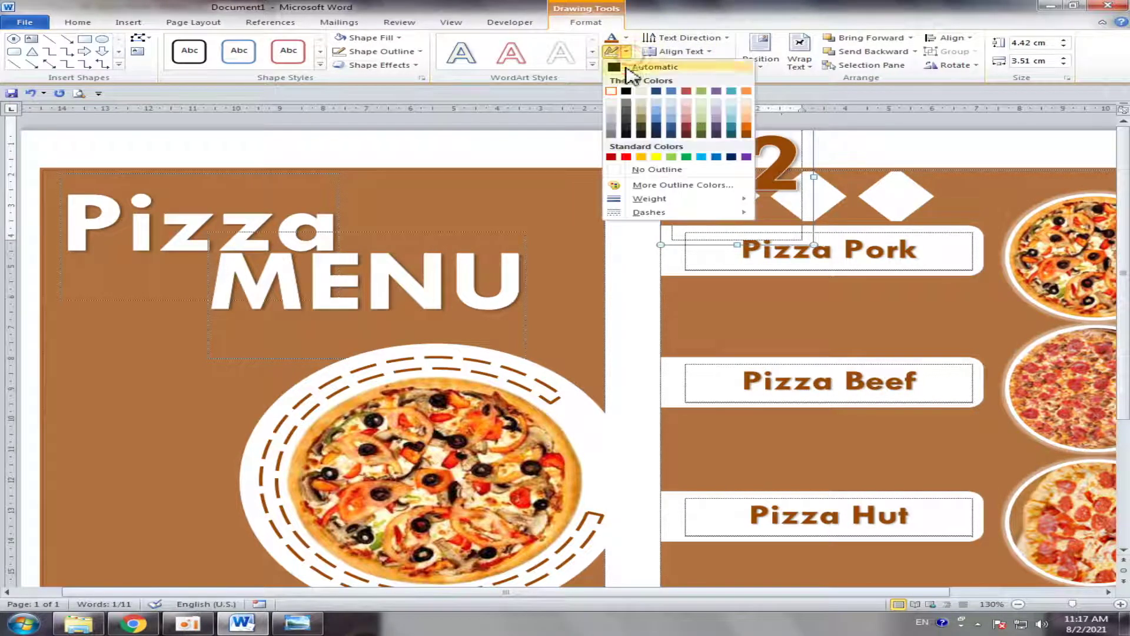
click(645, 171)
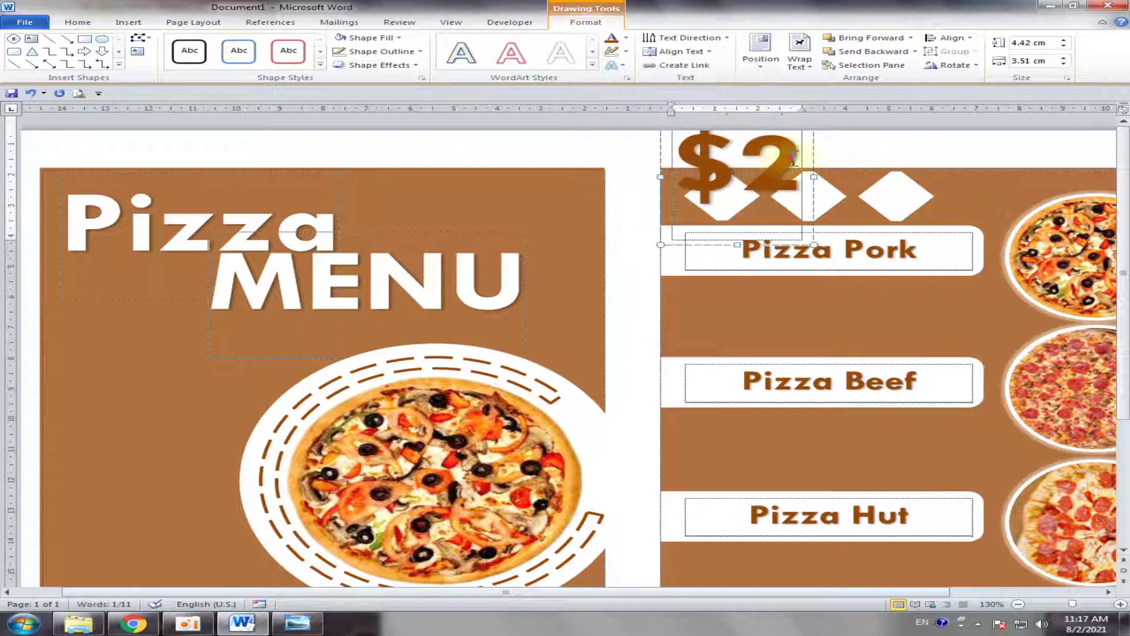
Shrink the $2 text to font size 20.
drag(793, 158, 650, 160)
key(ctrl+bracketleft)
key(ctrl+bracketleft)
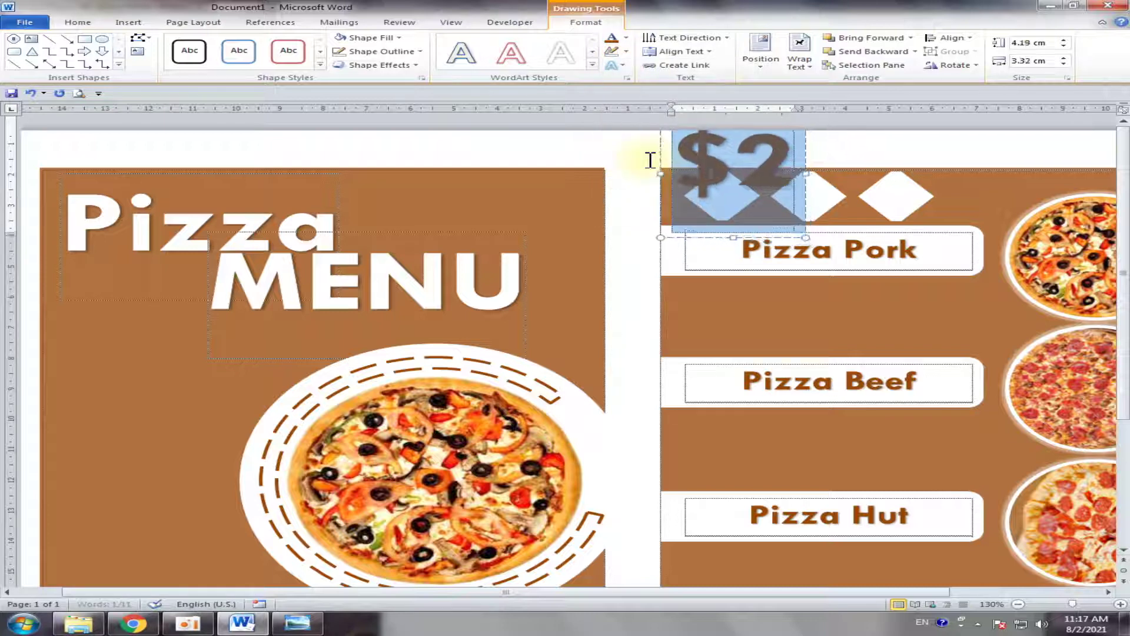
key(ctrl+bracketleft)
key(ctrl+bracketleft)
key(ctrl+bracketleft)
key(ctrl+bracketleft)
key(ctrl+bracketleft)
key(ctrl+bracketleft)
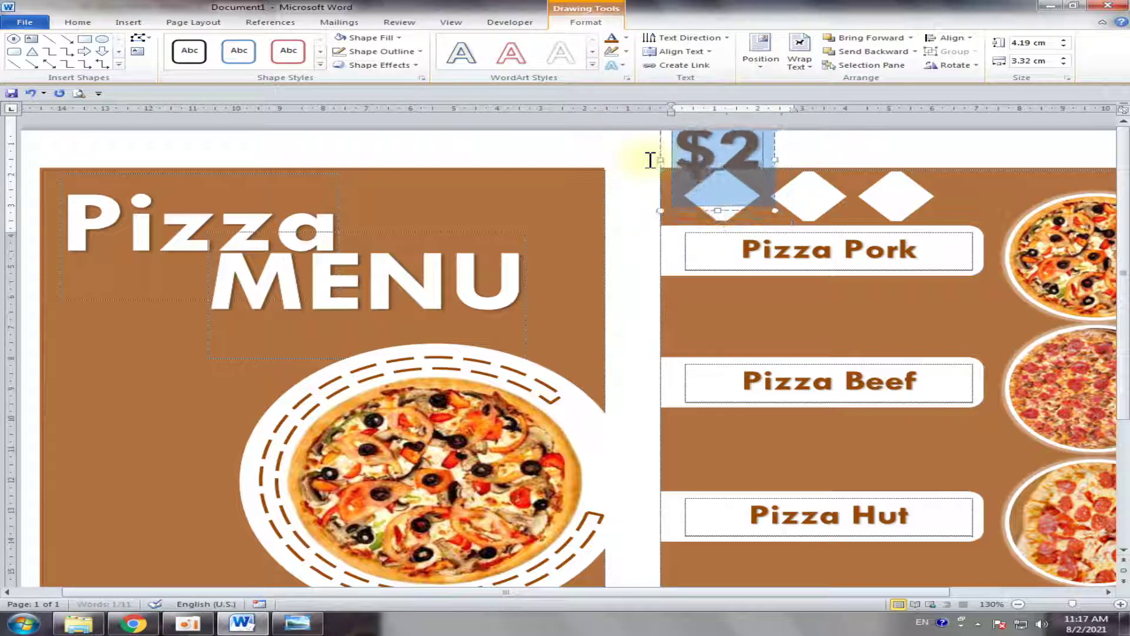
key(ctrl+bracketleft)
key(ctrl+bracketleft)
key(ctrl+bracketleft)
key(ctrl+bracketleft)
key(ctrl+bracketleft)
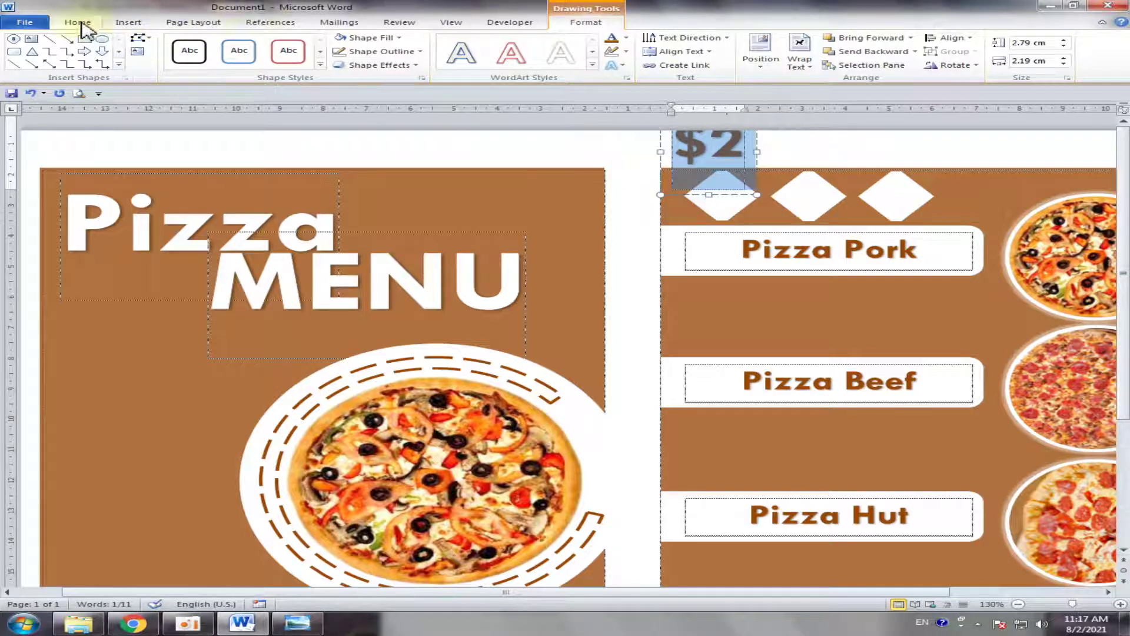
click(78, 23)
click(256, 43)
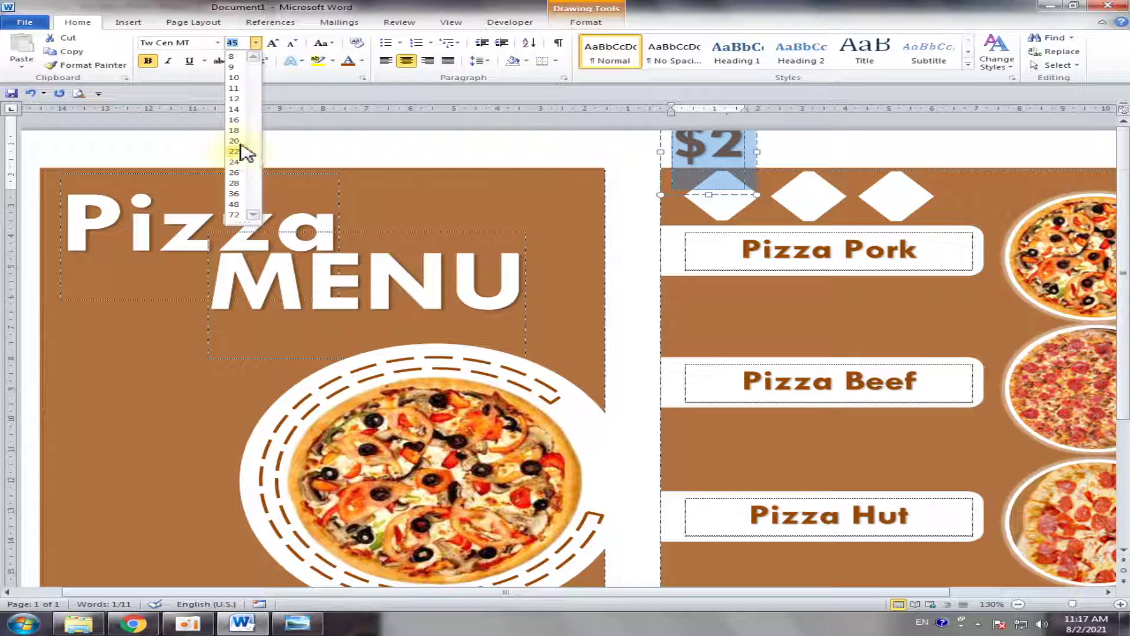
click(236, 142)
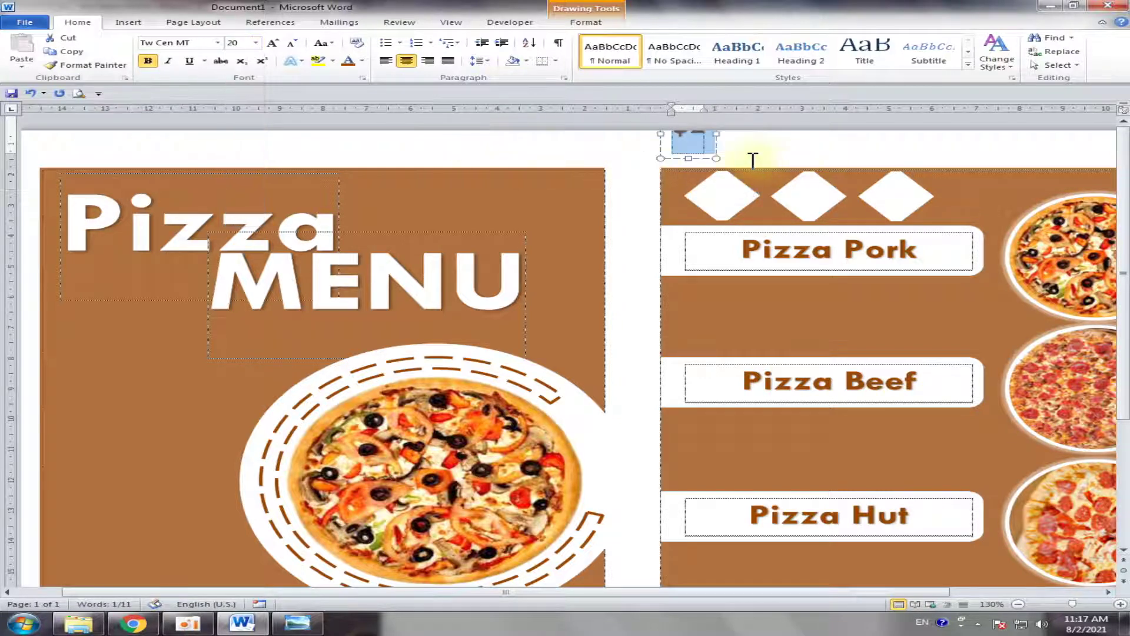
Place the $2 box onto the first white diamond and enlarge the text to 32 pt.
drag(718, 150, 751, 210)
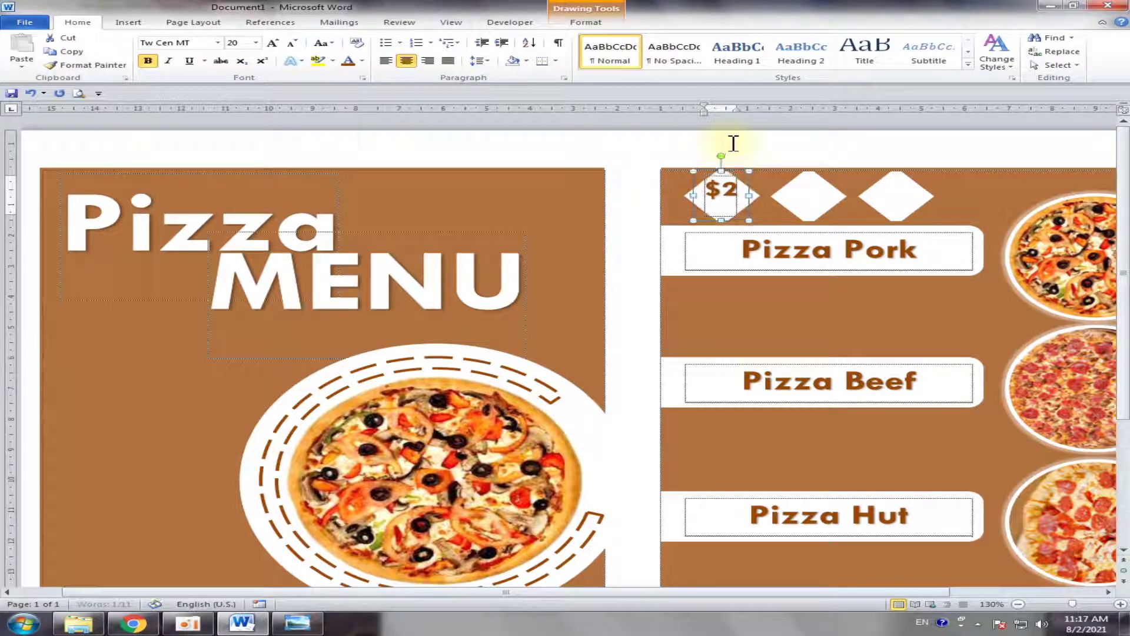
drag(721, 165, 719, 169)
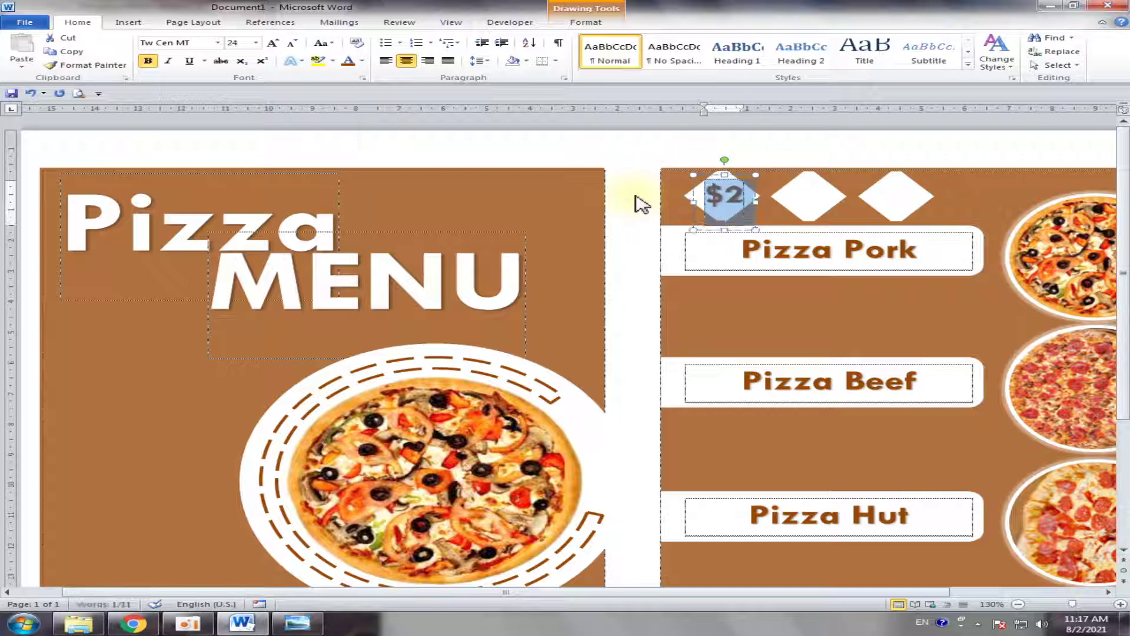
key(ctrl+bracketright)
key(ctrl+bracketright)
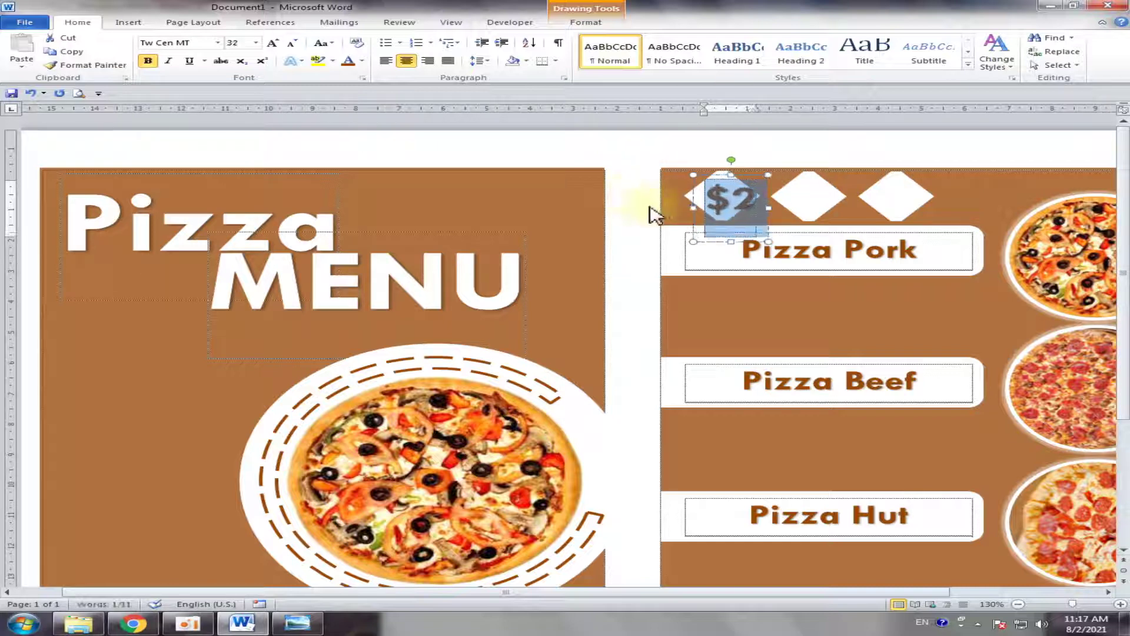
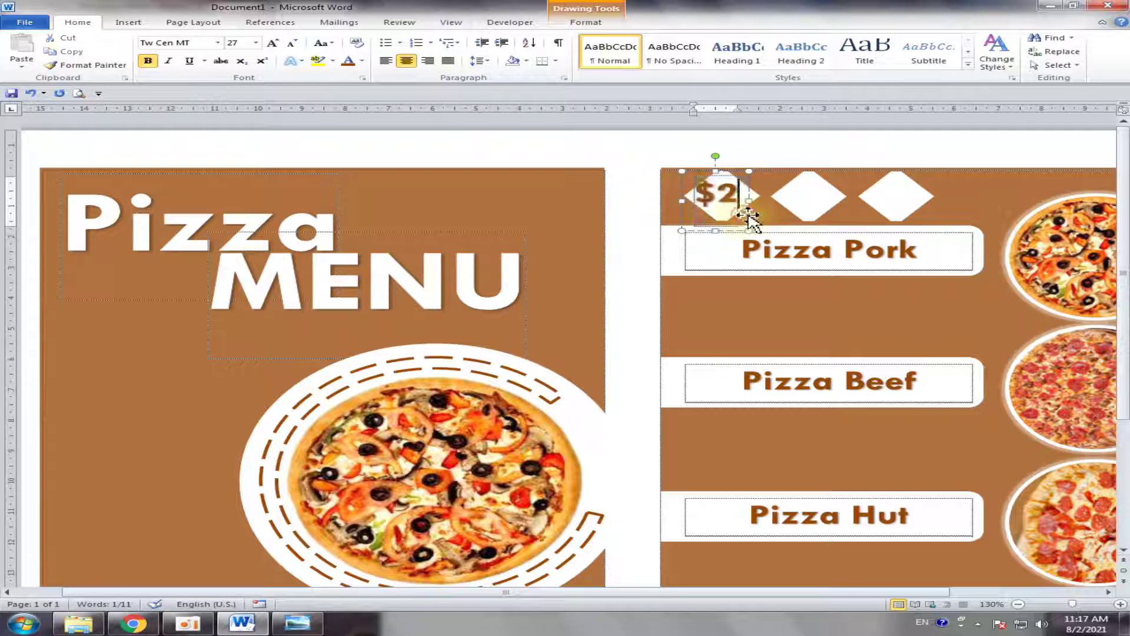
Place two copies of the $2 price box onto the second and third diamonds.
drag(749, 216, 752, 215)
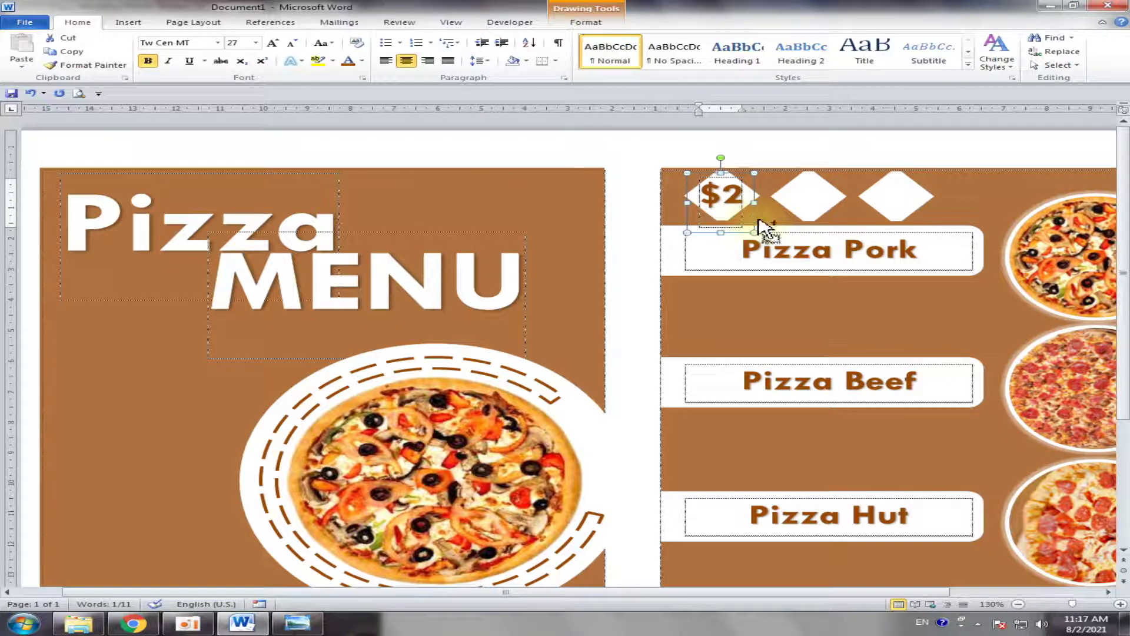
drag(756, 217, 849, 215)
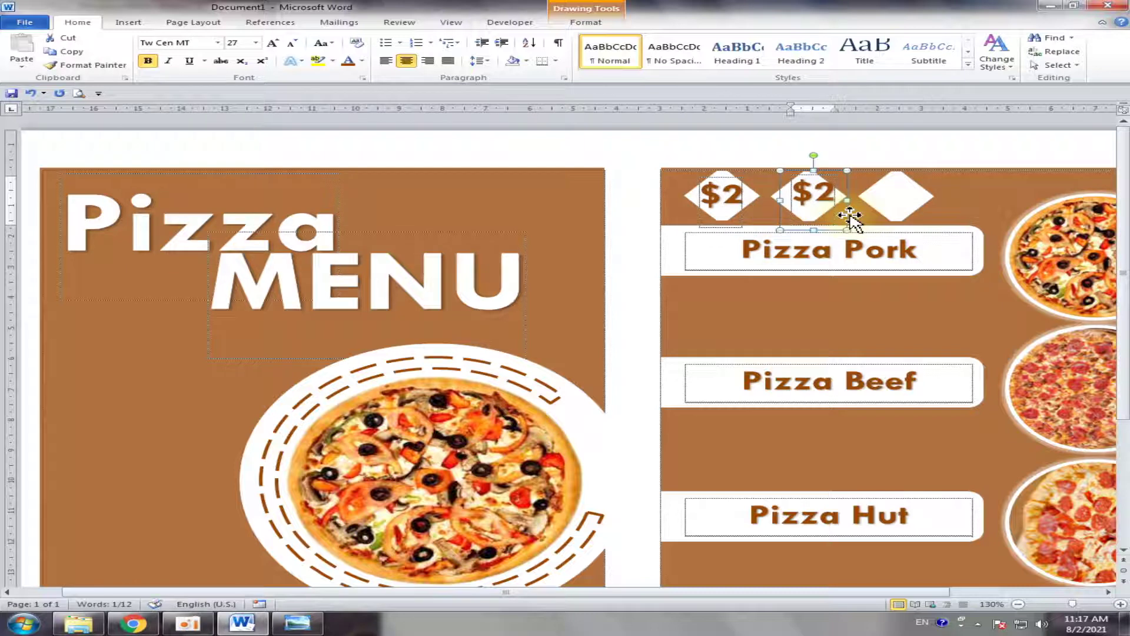
drag(856, 221, 928, 219)
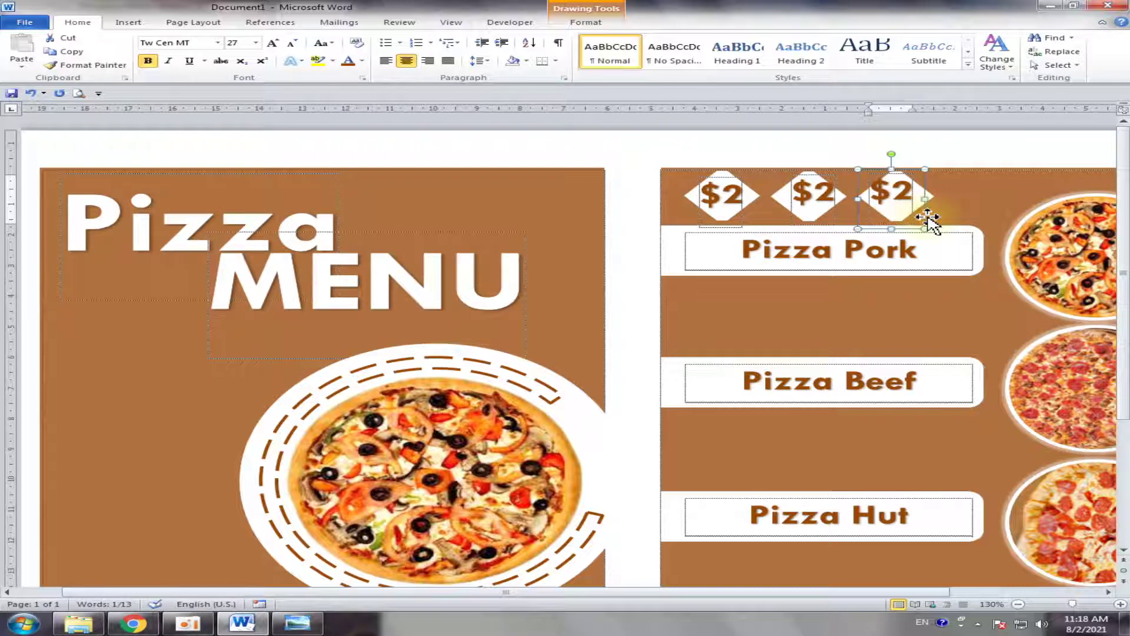
key(Right)
key(Down)
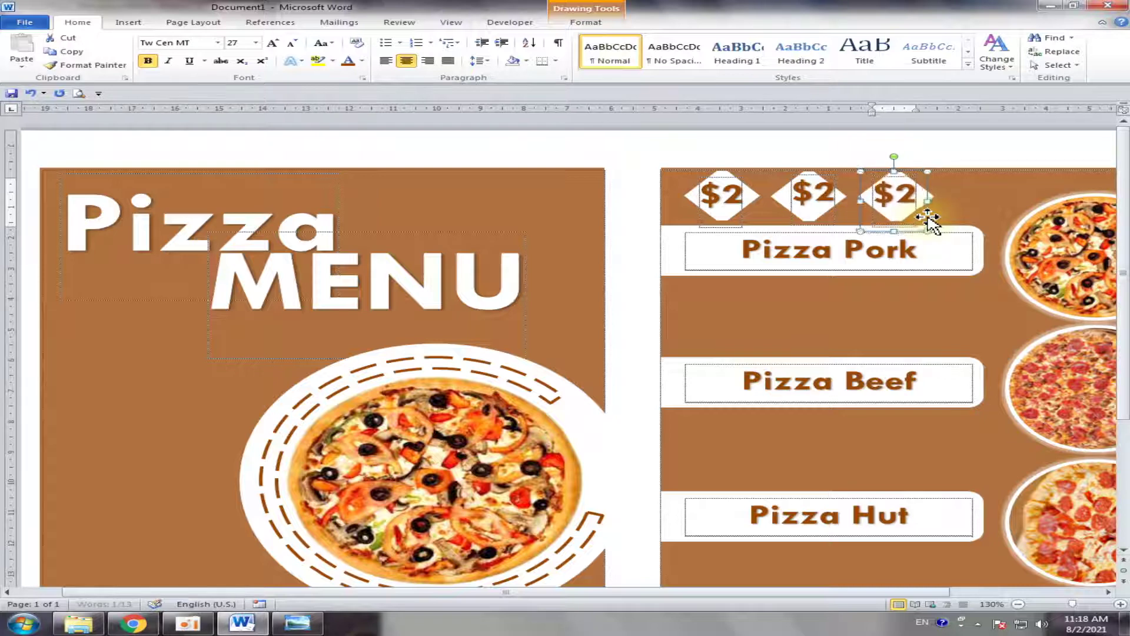
Align the middle copy and change the two copied prices to $3 and $4.
click(837, 212)
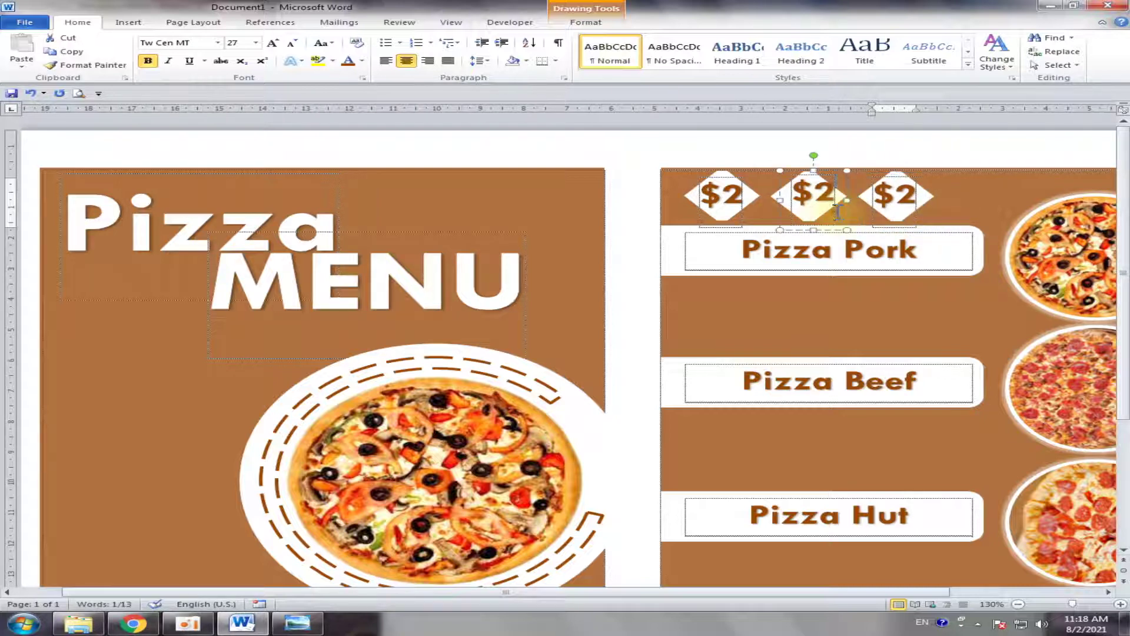
click(839, 212)
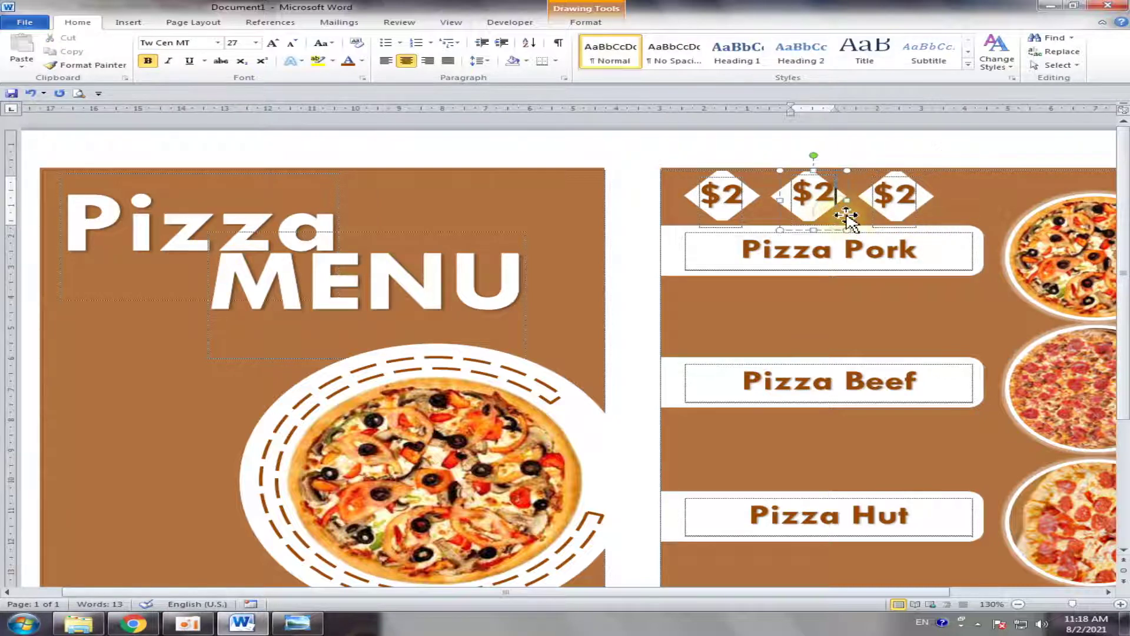
key(Left)
key(Down)
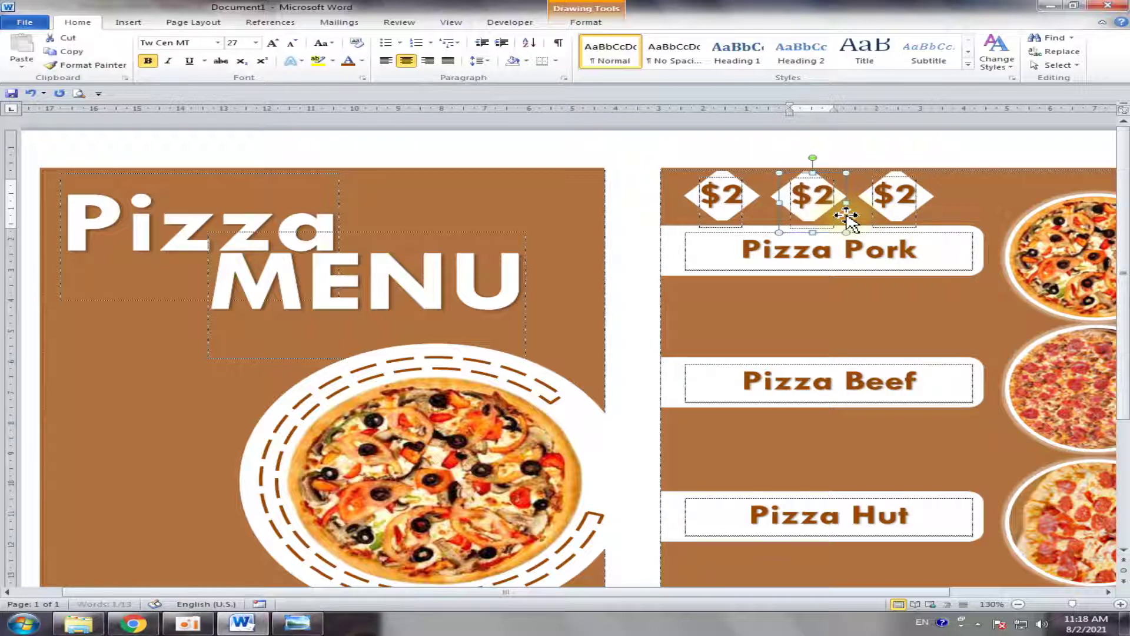
key(Left)
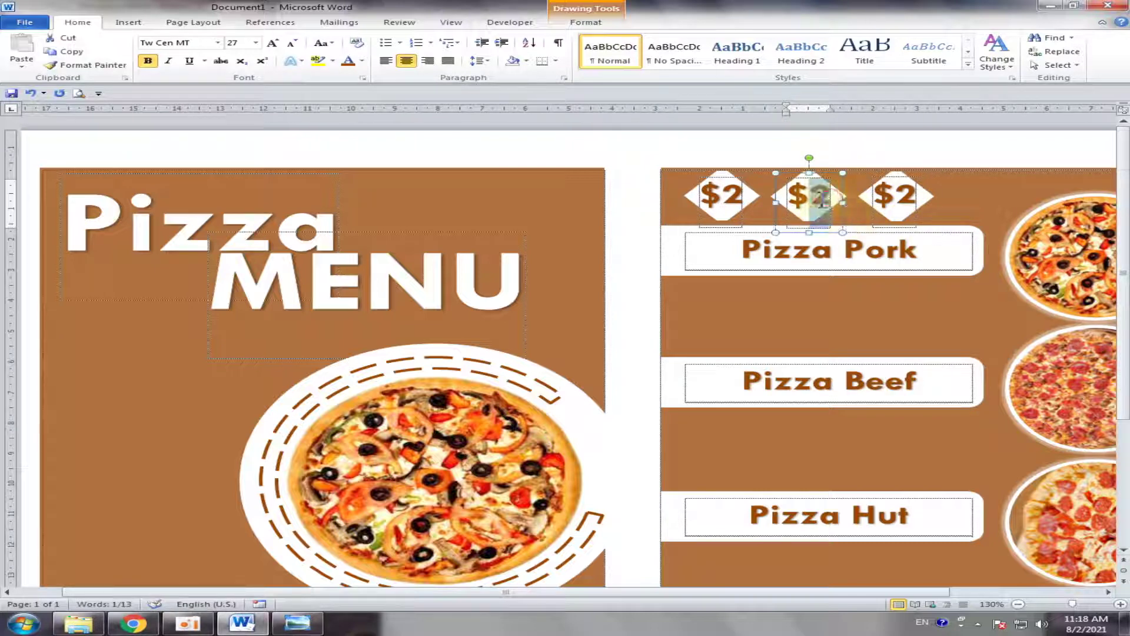
text(3)
click(905, 196)
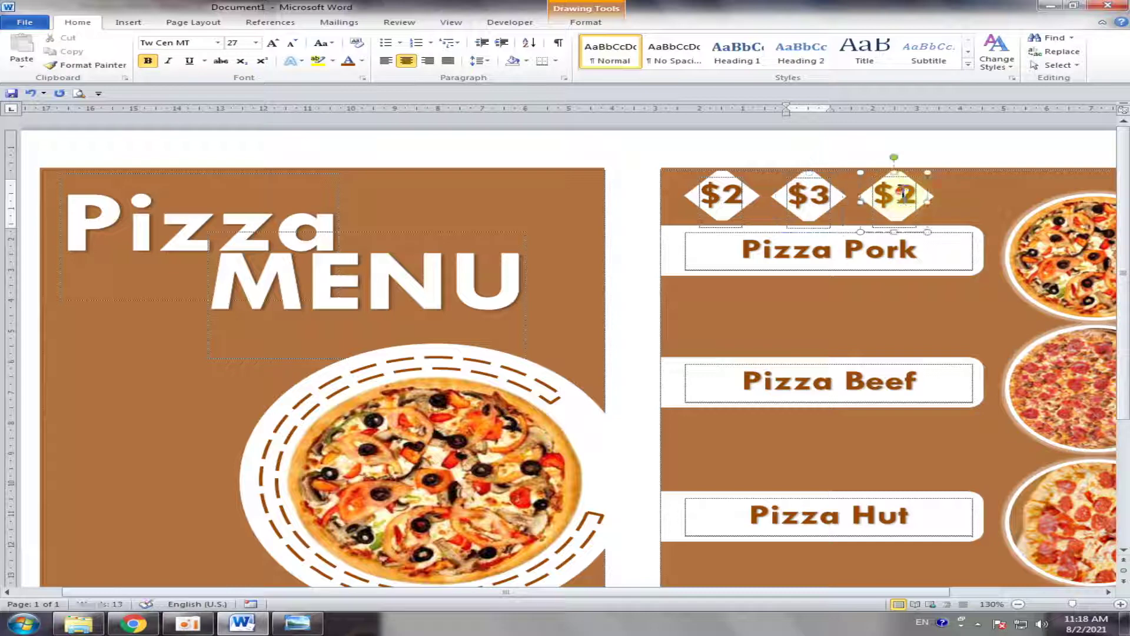
key(BackSpace)
text(4)
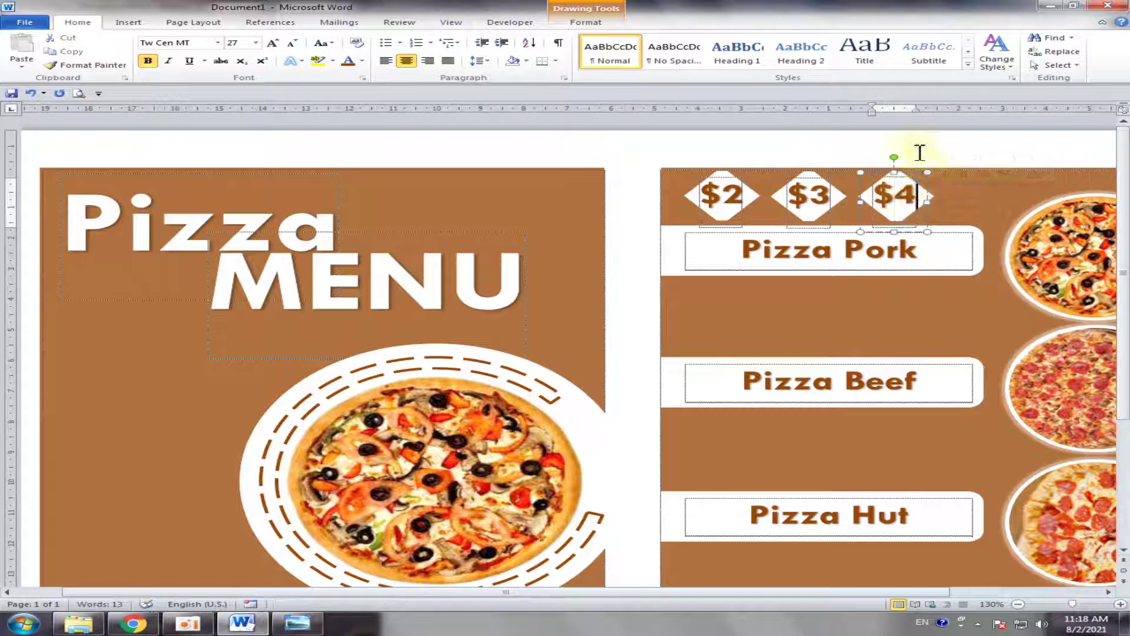
click(919, 153)
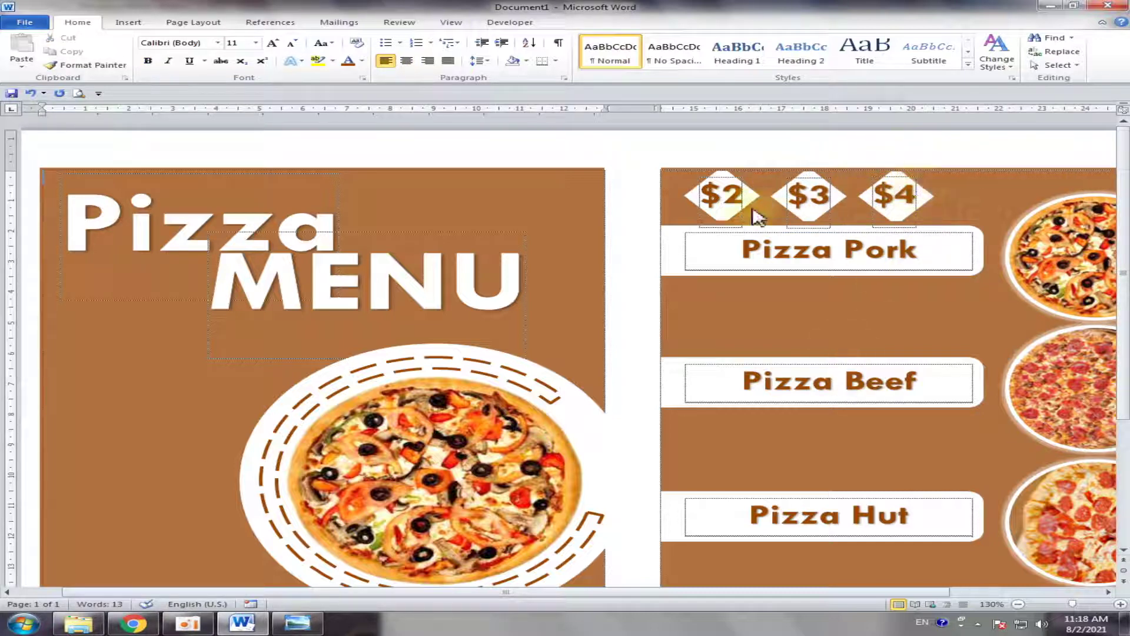
Select the $2, $3 and $4 price diamond shapes.
click(686, 203)
click(692, 141)
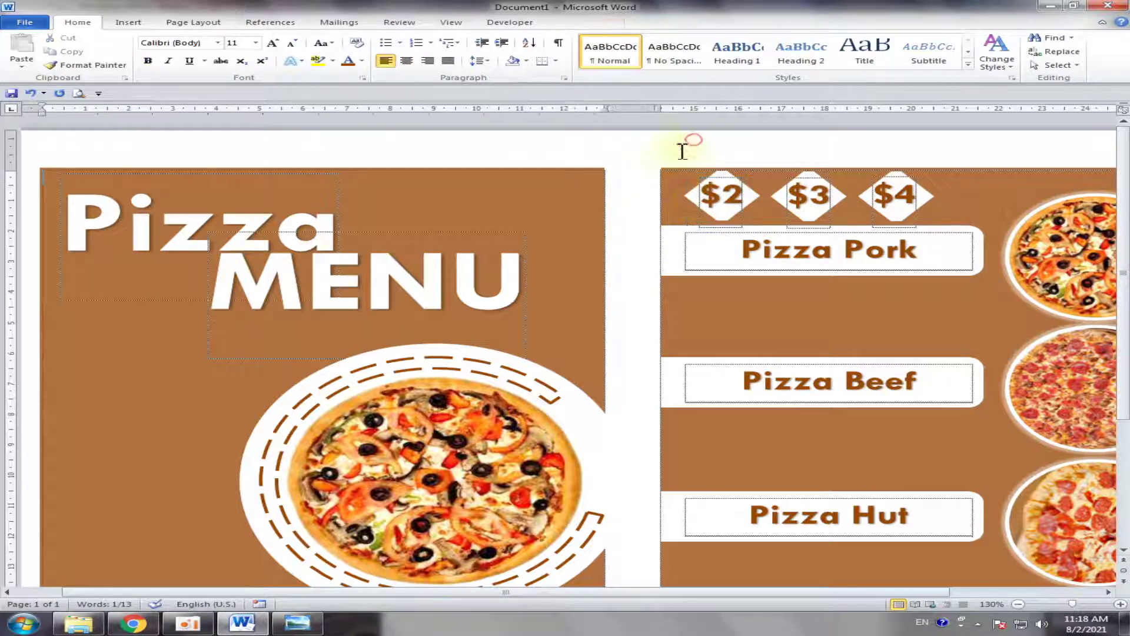
click(684, 202)
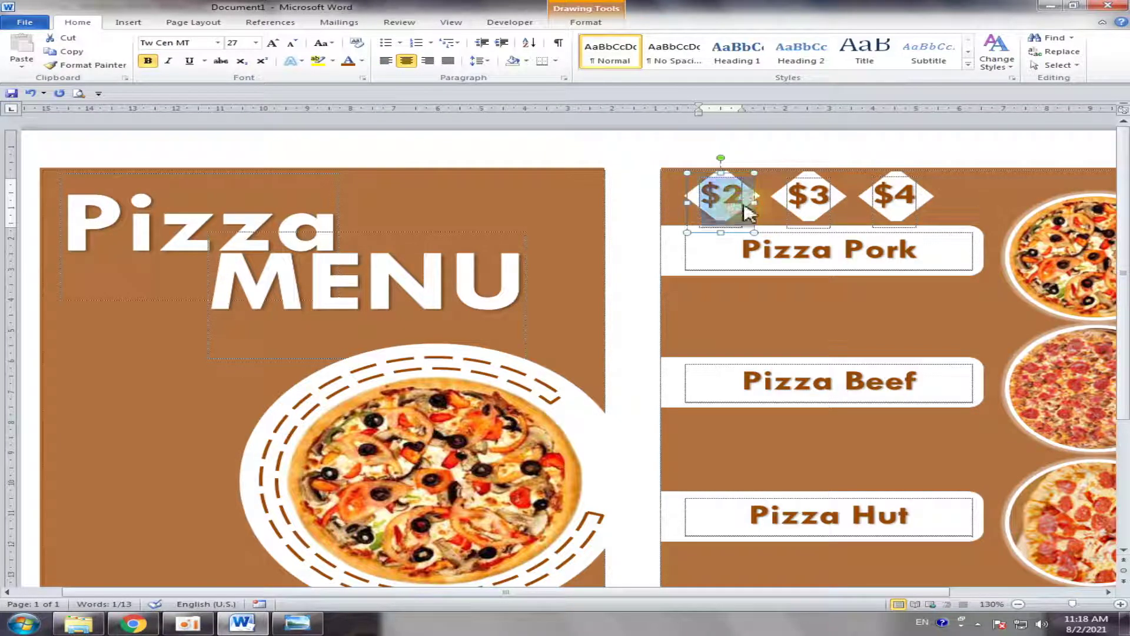
click(760, 197)
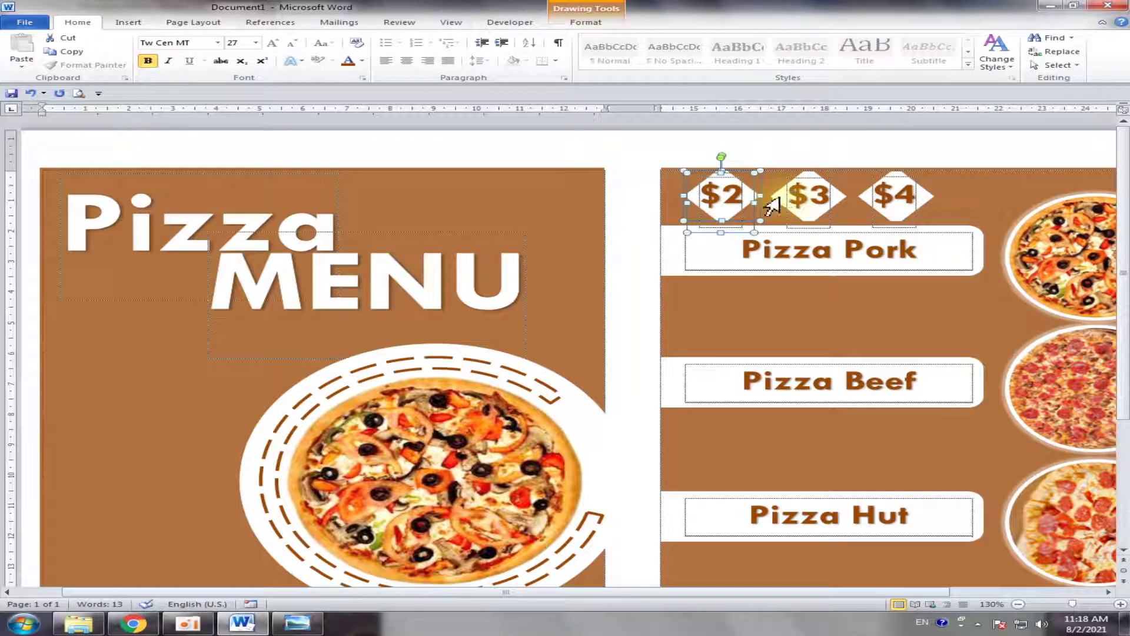
shift+click(788, 199)
shift+click(798, 200)
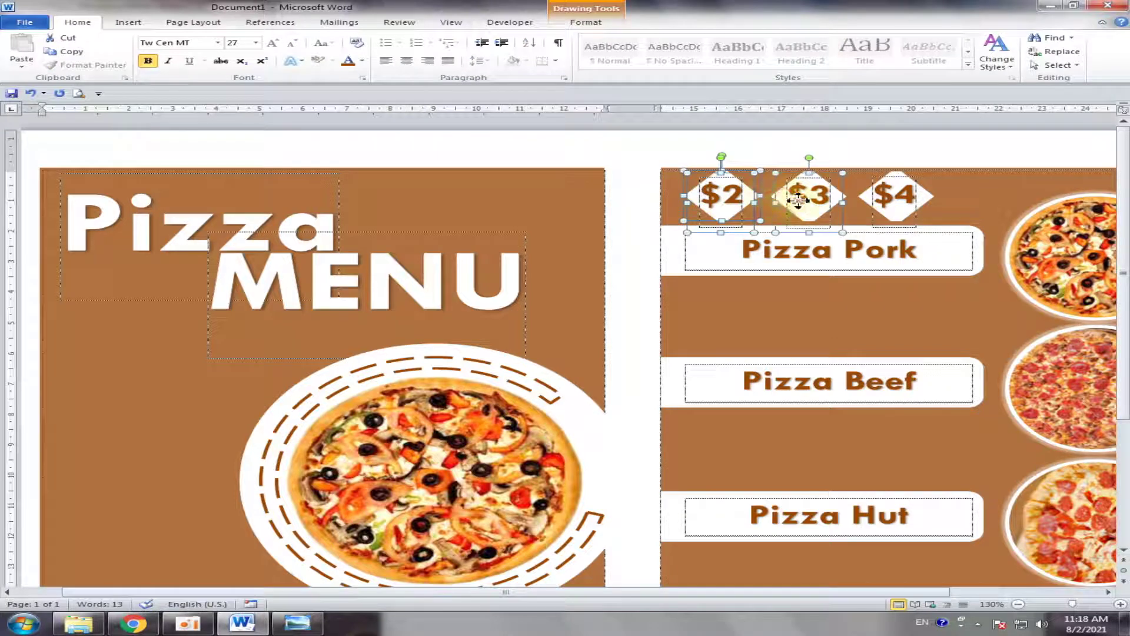
shift+click(831, 203)
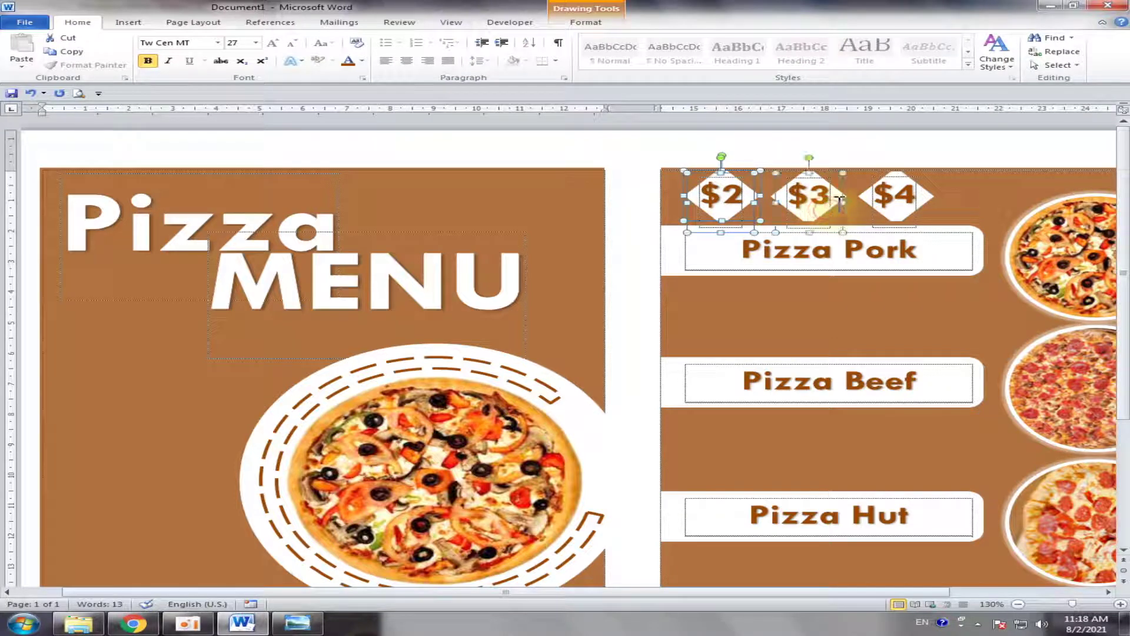
shift+click(843, 200)
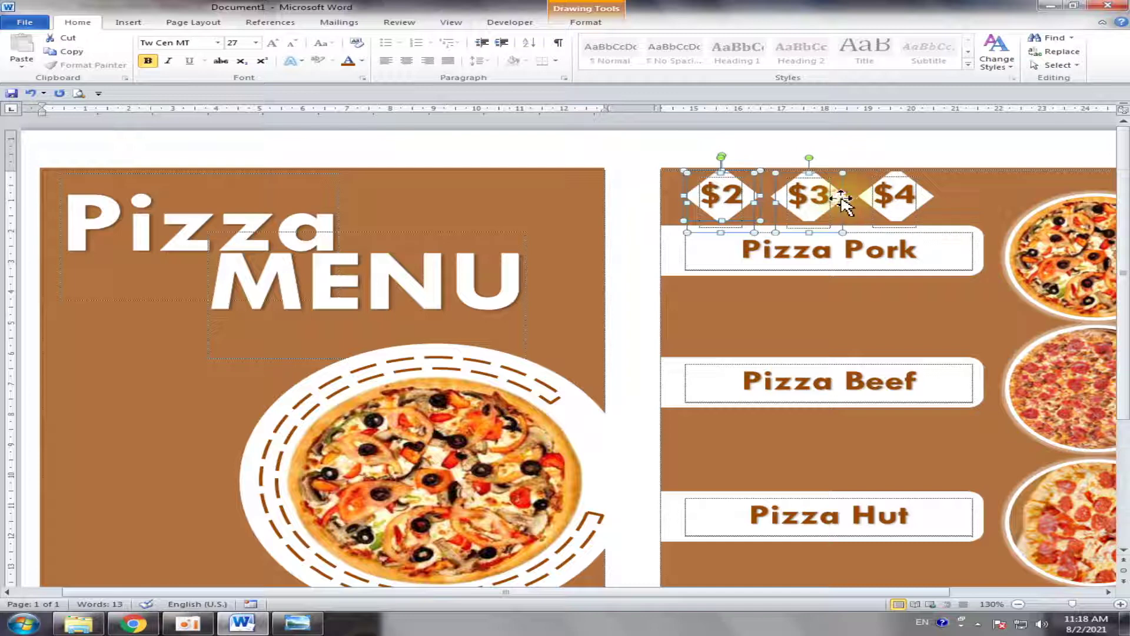
shift+click(820, 182)
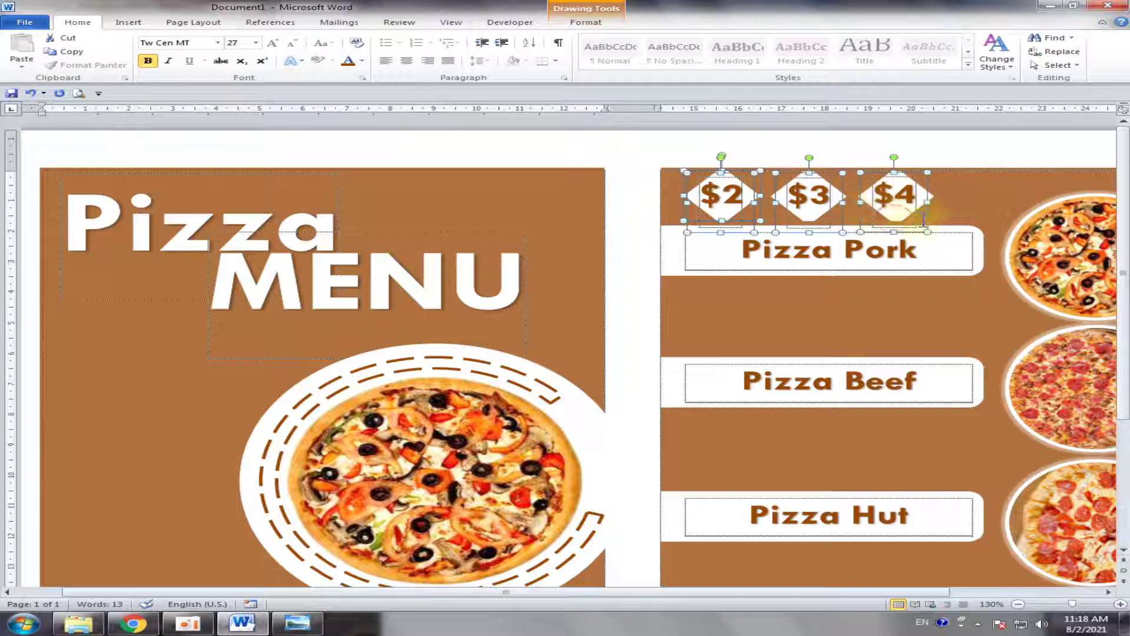
click(923, 203)
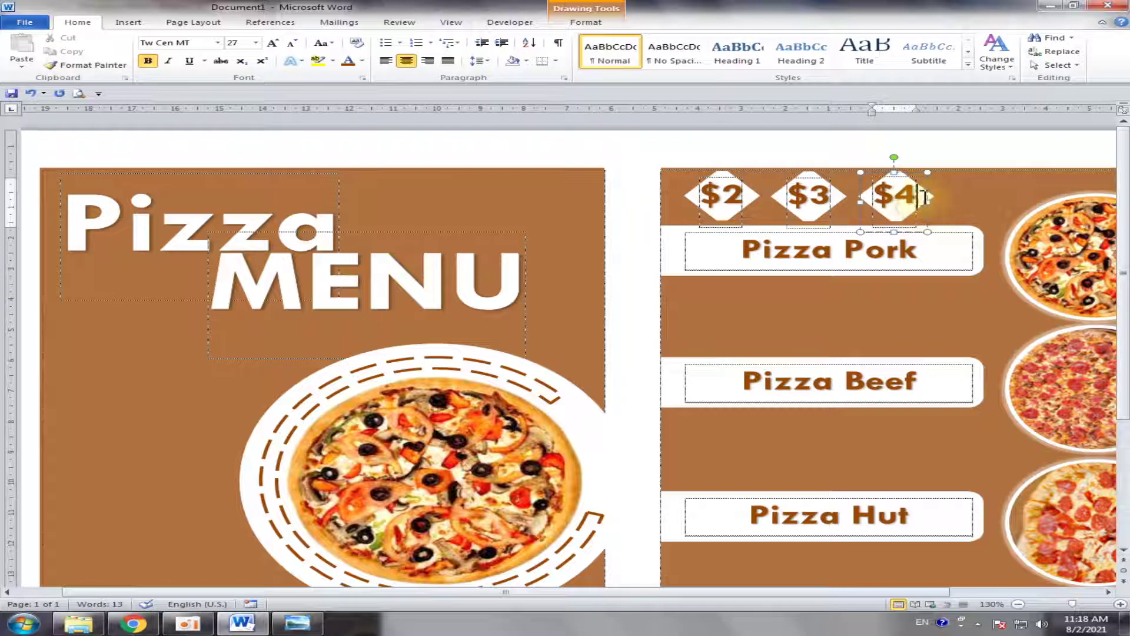
Shorten the $3, $4 and $2 diamonds slightly from their bottom edges.
click(810, 194)
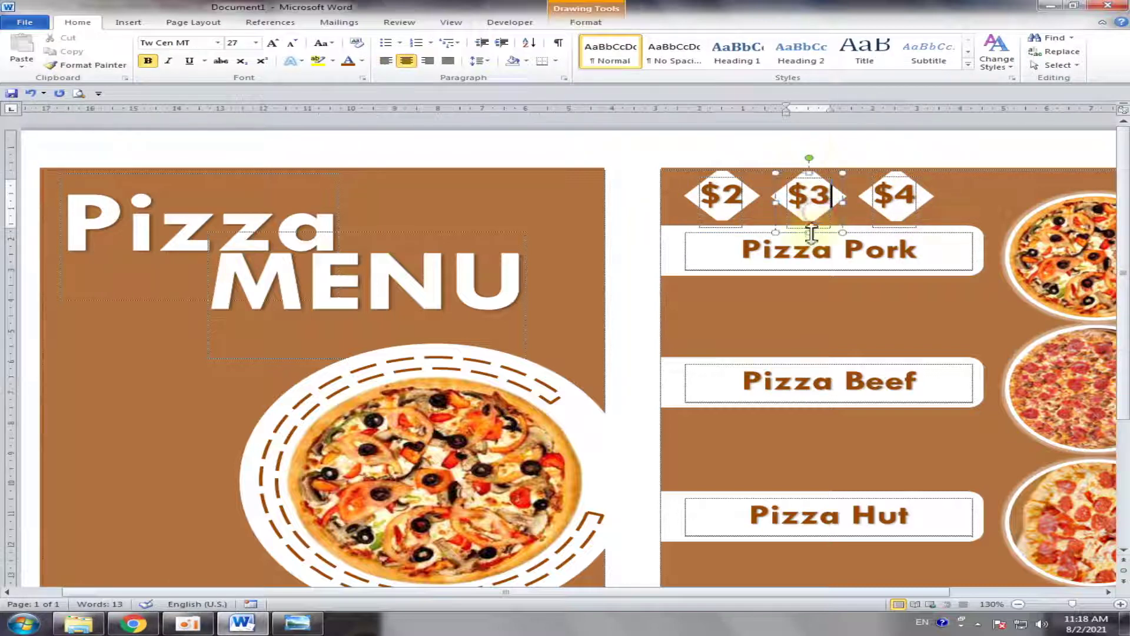
drag(809, 231, 810, 221)
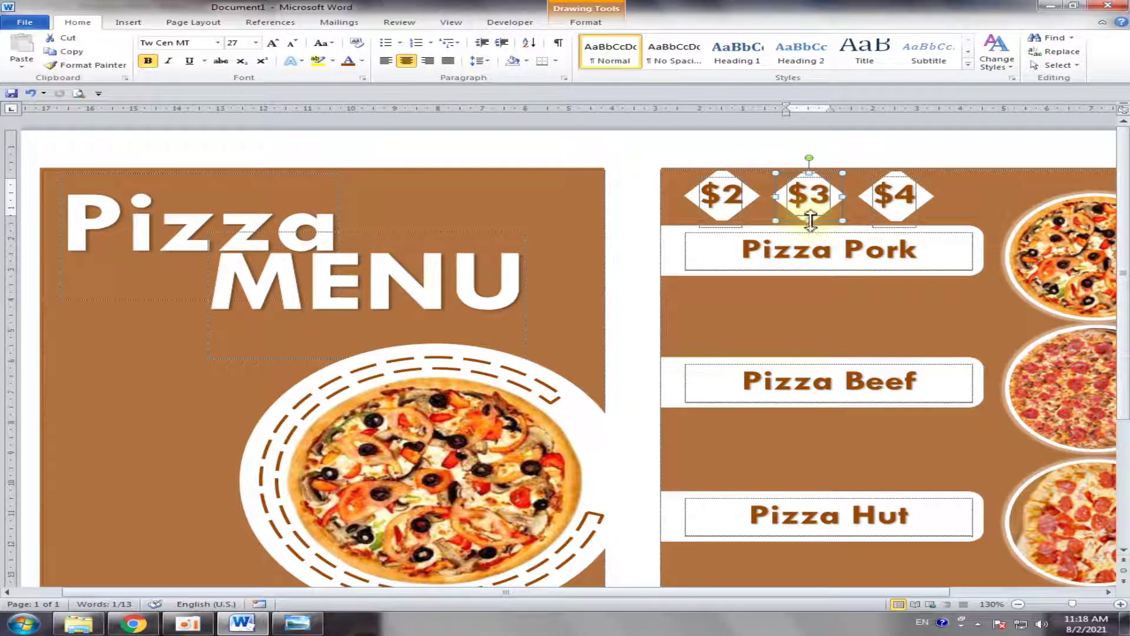
click(896, 194)
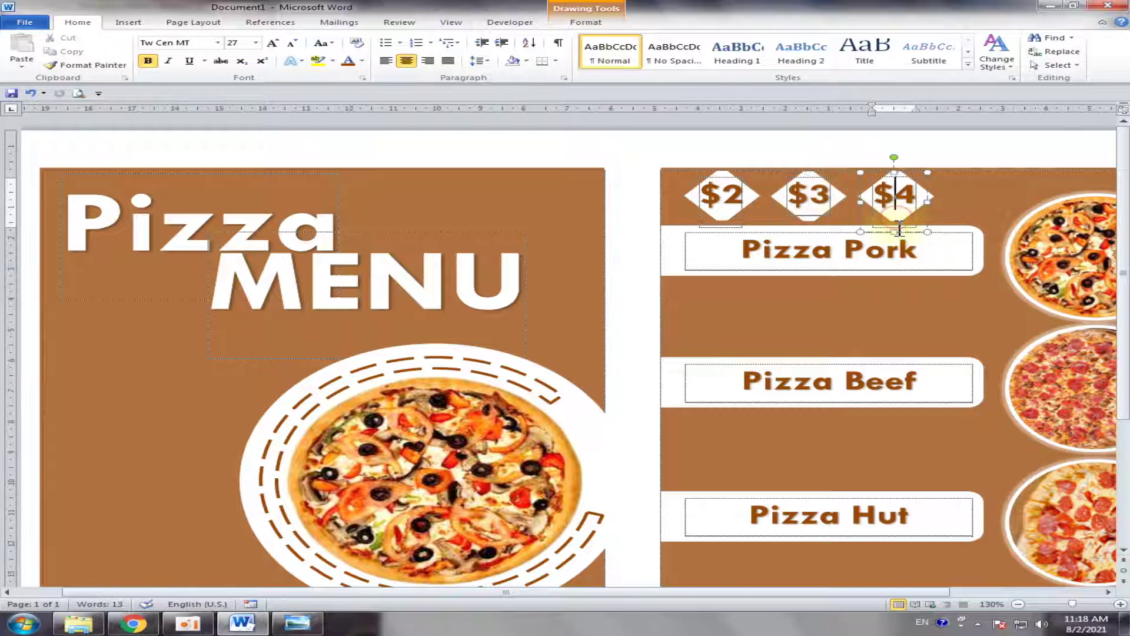
drag(895, 232, 895, 221)
click(721, 219)
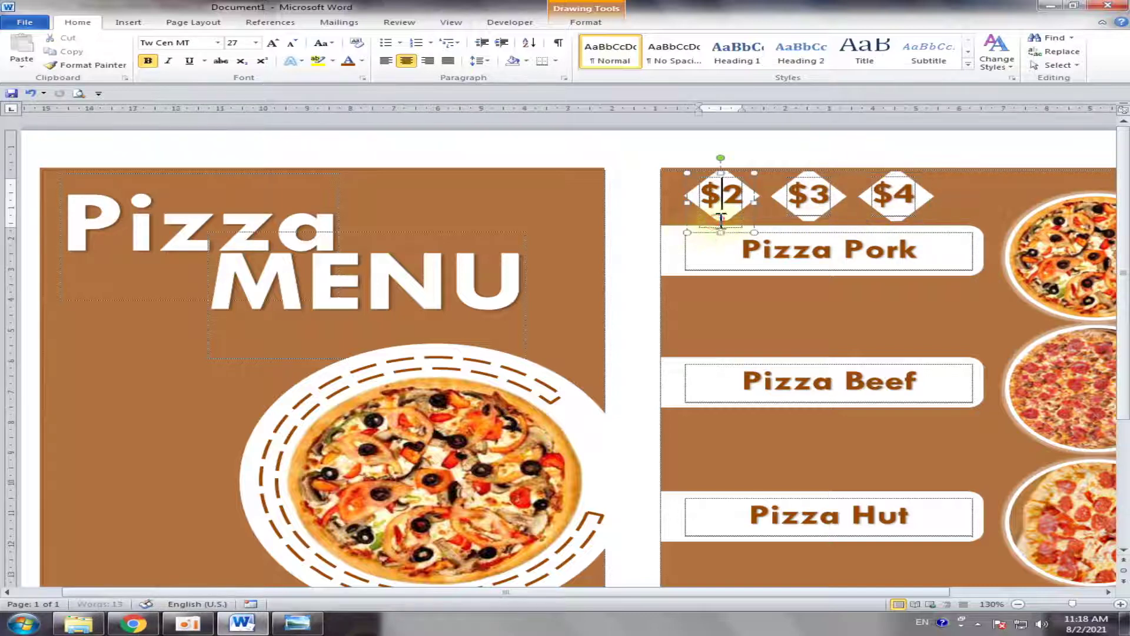
drag(720, 233, 721, 220)
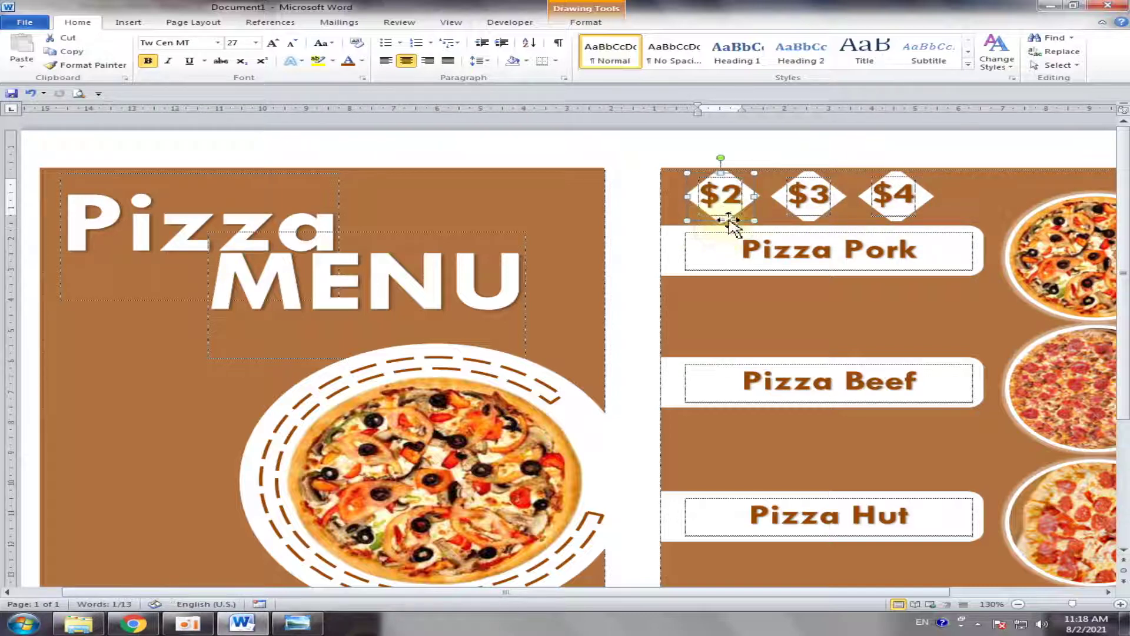
click(724, 151)
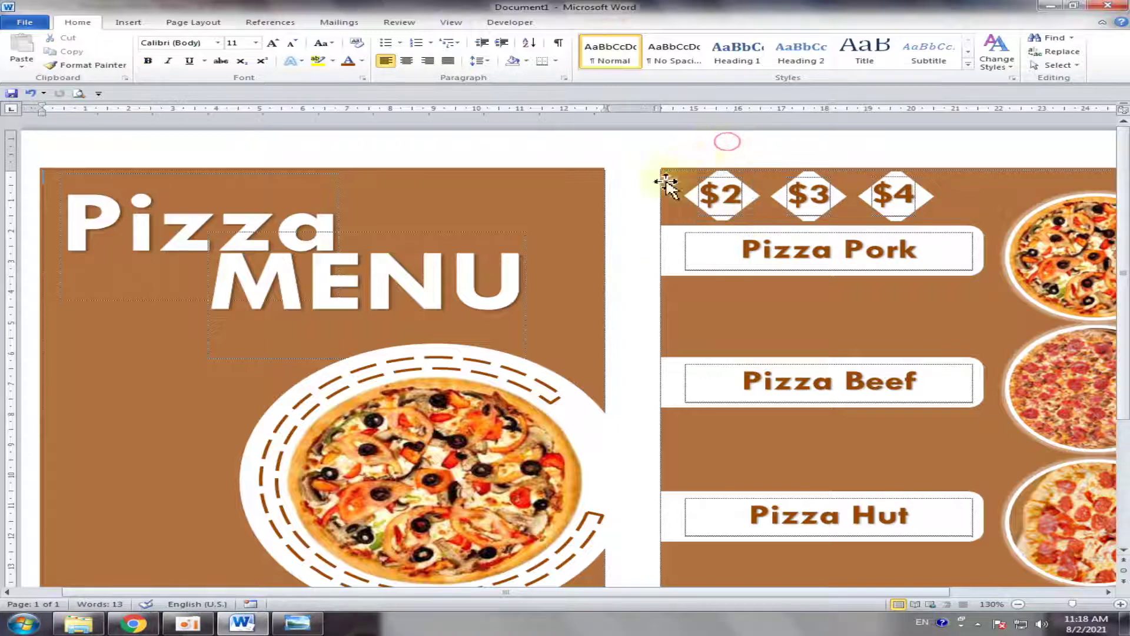
drag(946, 591, 1095, 592)
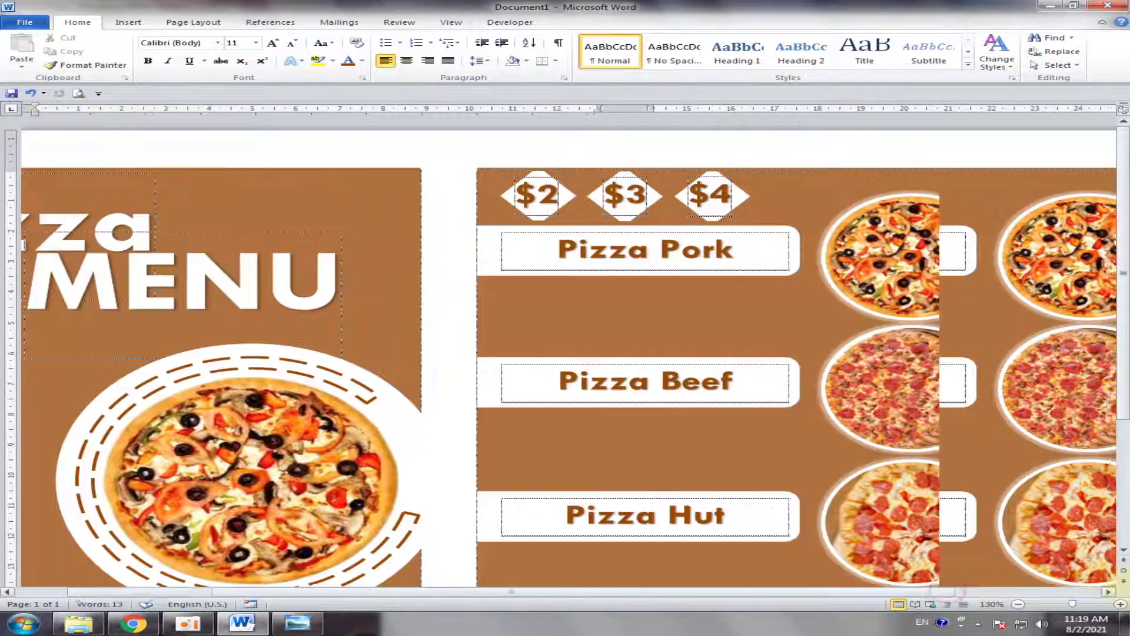
click(753, 199)
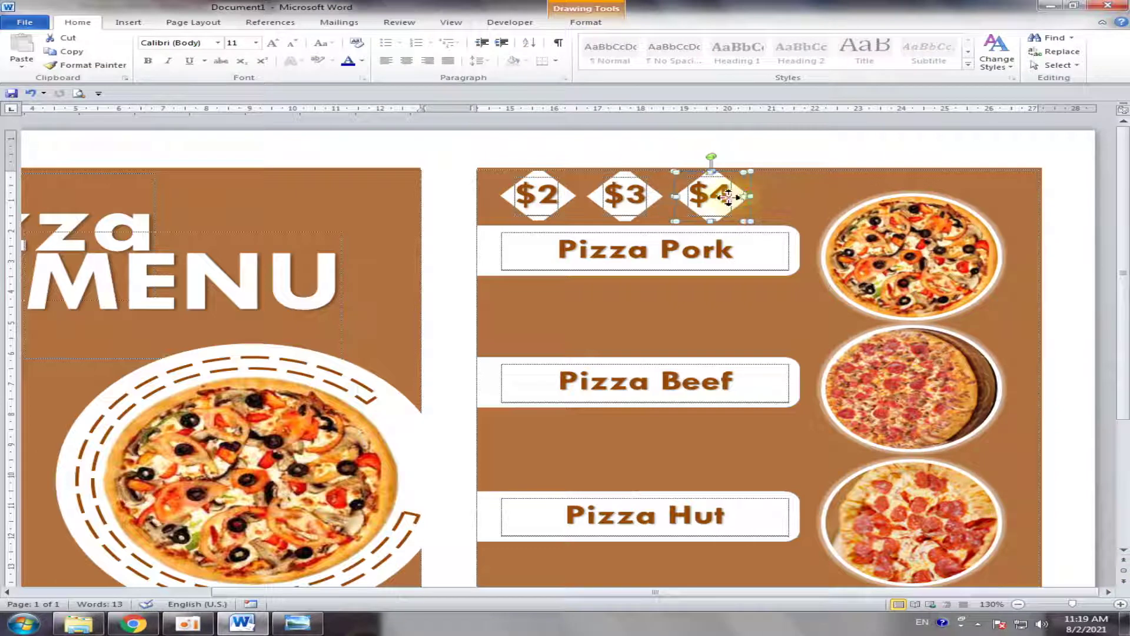
shift+click(630, 196)
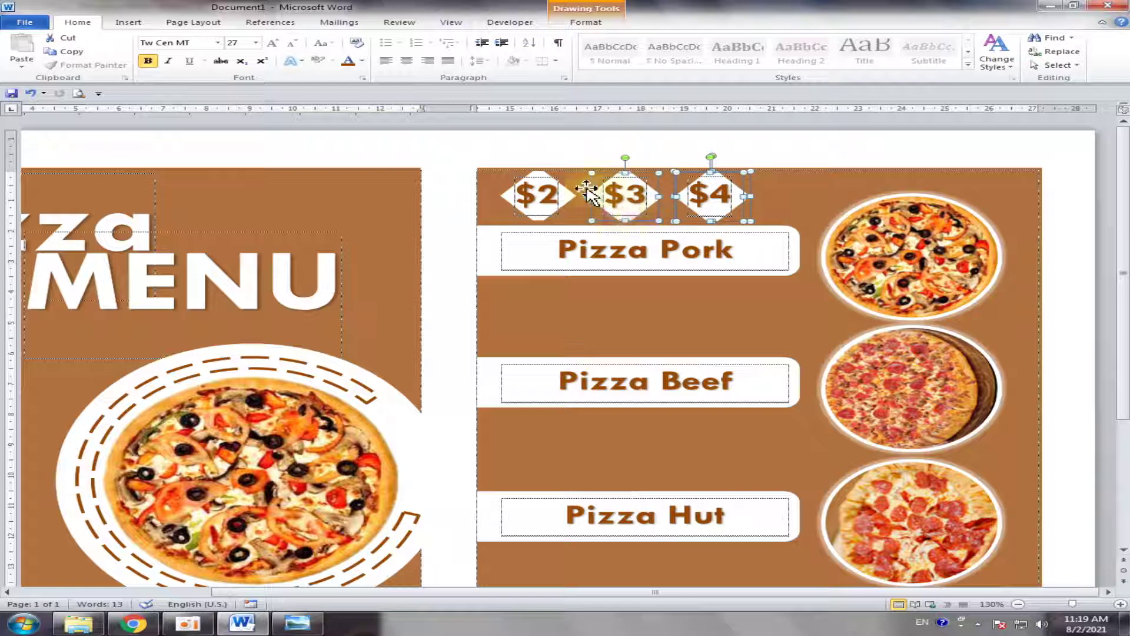
Delete the $3 and $4 price diamonds, keeping only the $2 one.
click(706, 153)
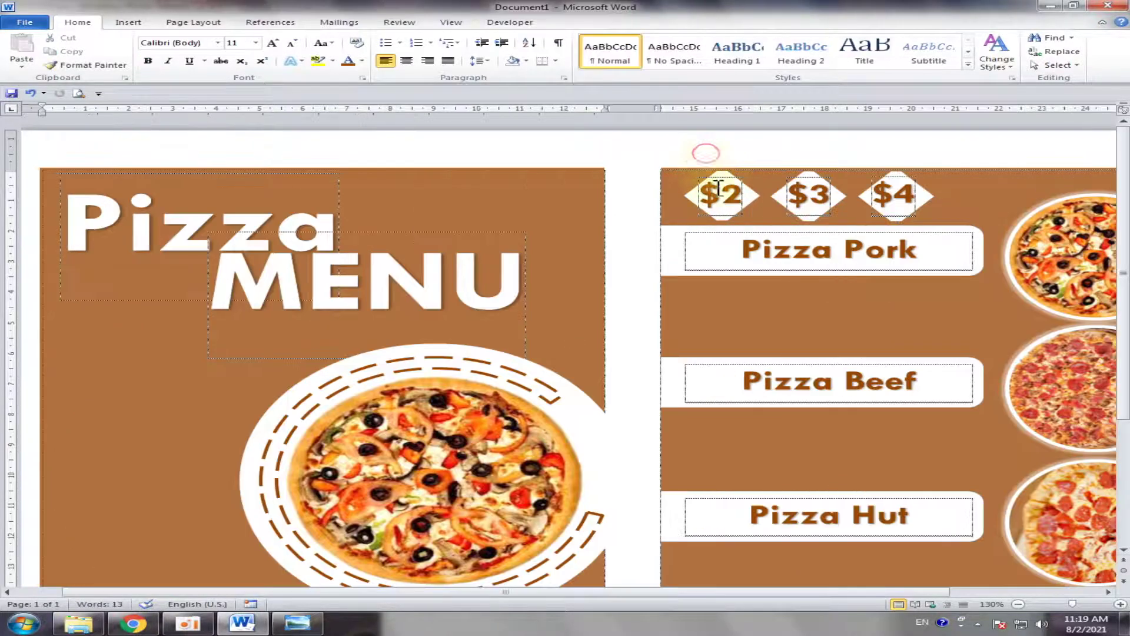
click(810, 196)
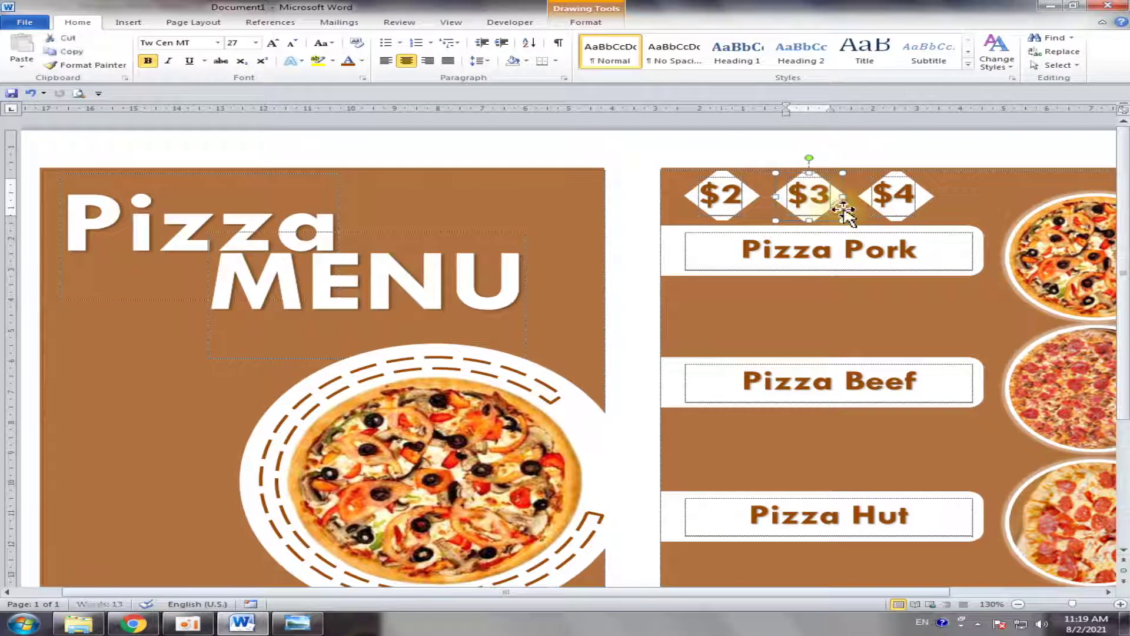
key(Delete)
click(846, 211)
key(Delete)
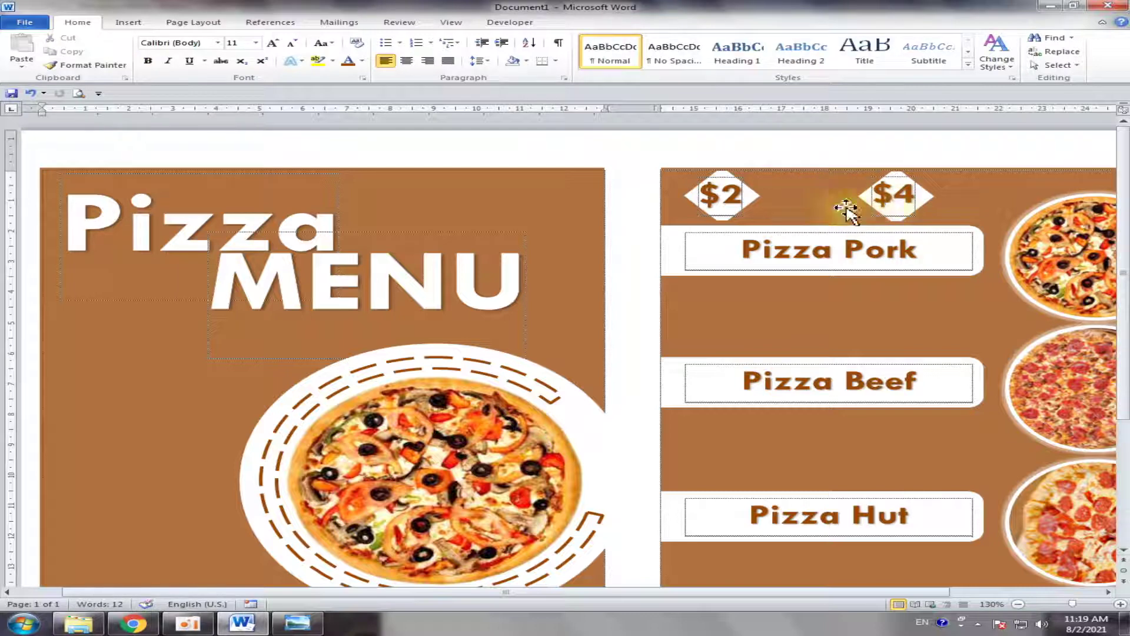
click(758, 213)
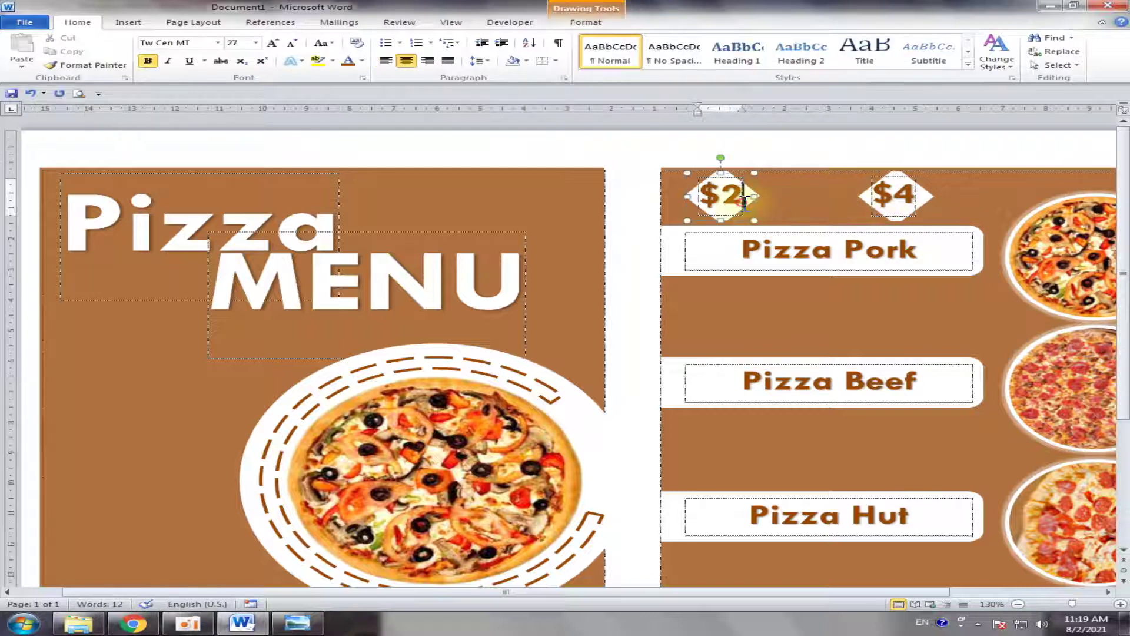
click(895, 219)
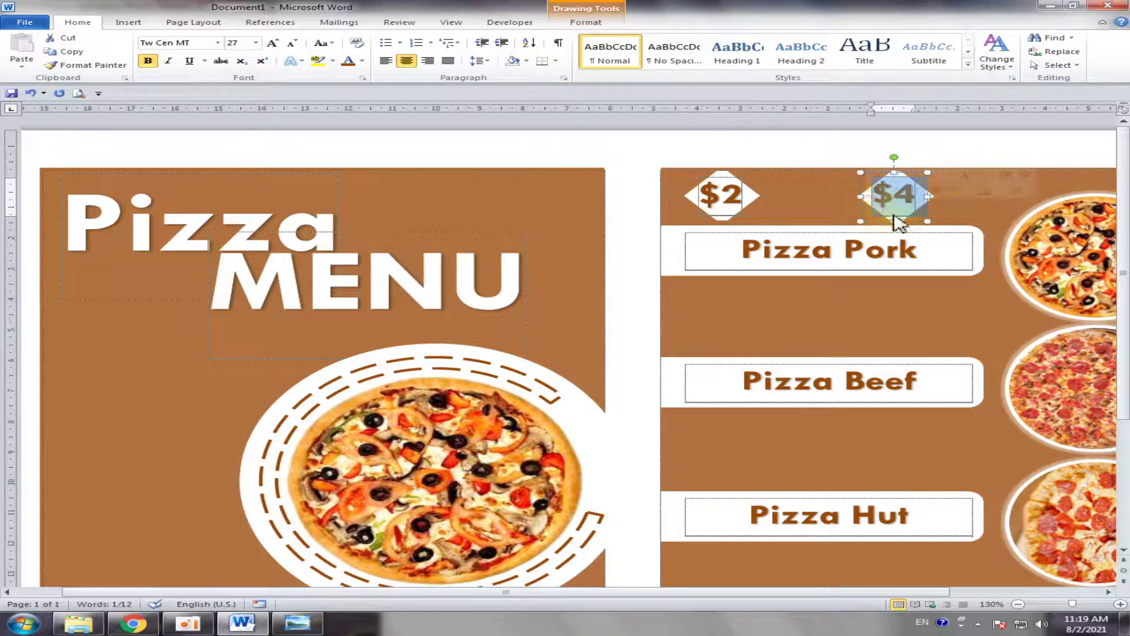
key(Delete)
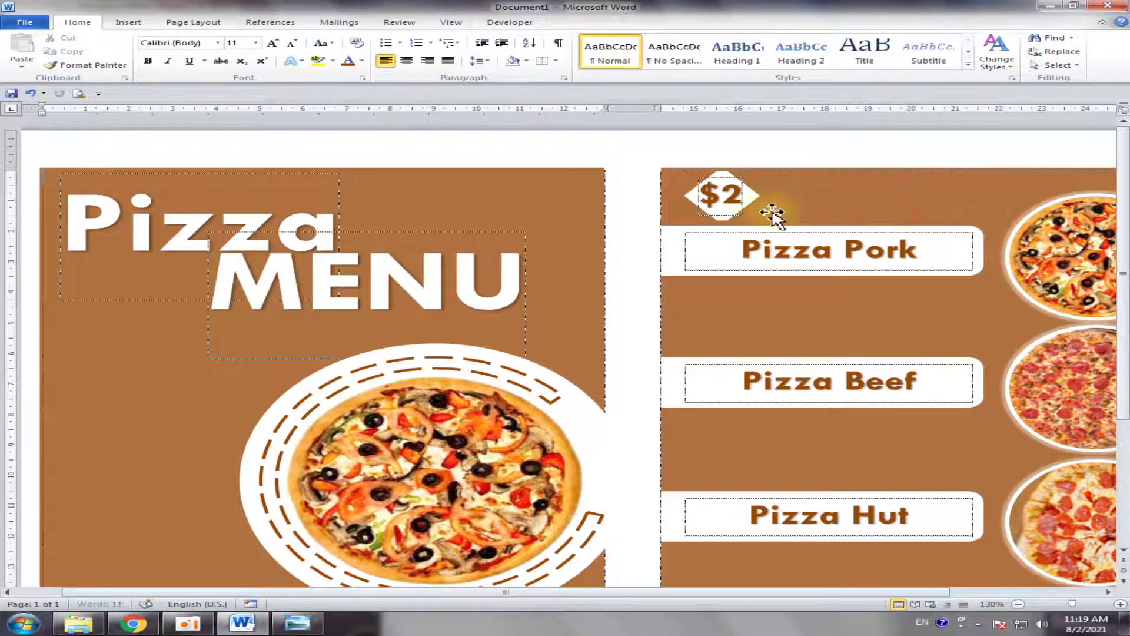
Group the $2 diamond and its price text into one object.
click(751, 197)
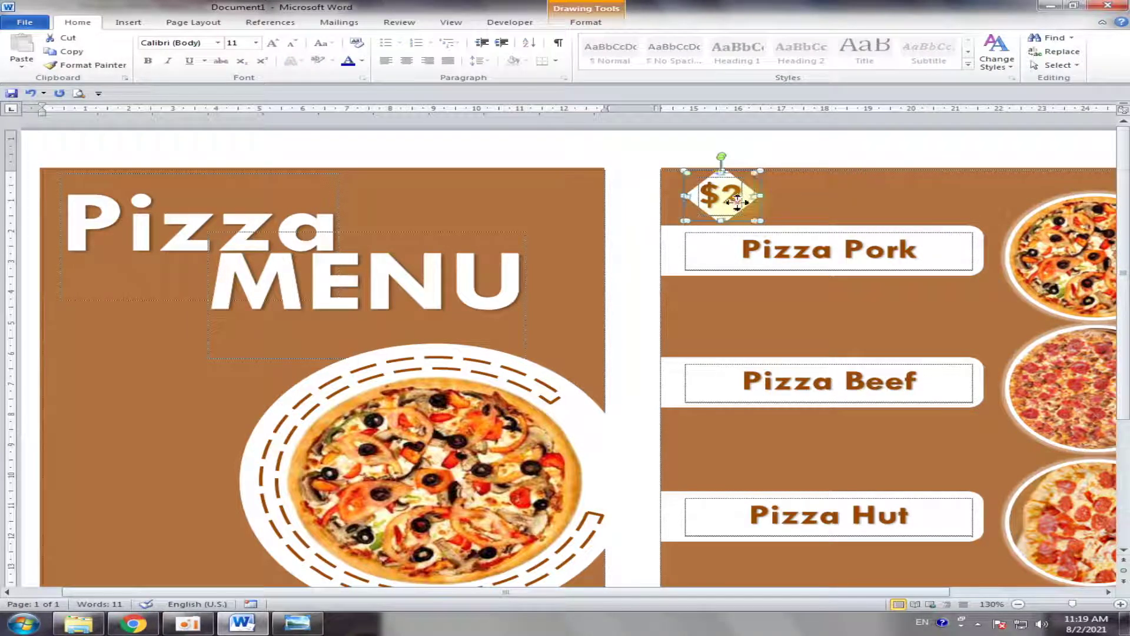
click(583, 22)
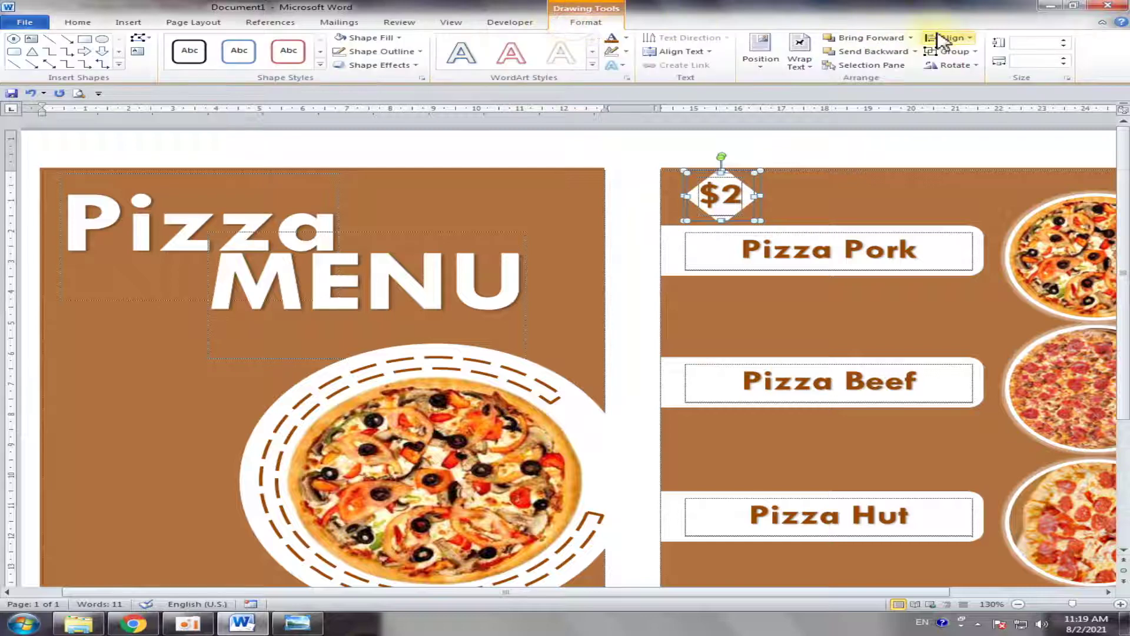
click(958, 51)
click(966, 68)
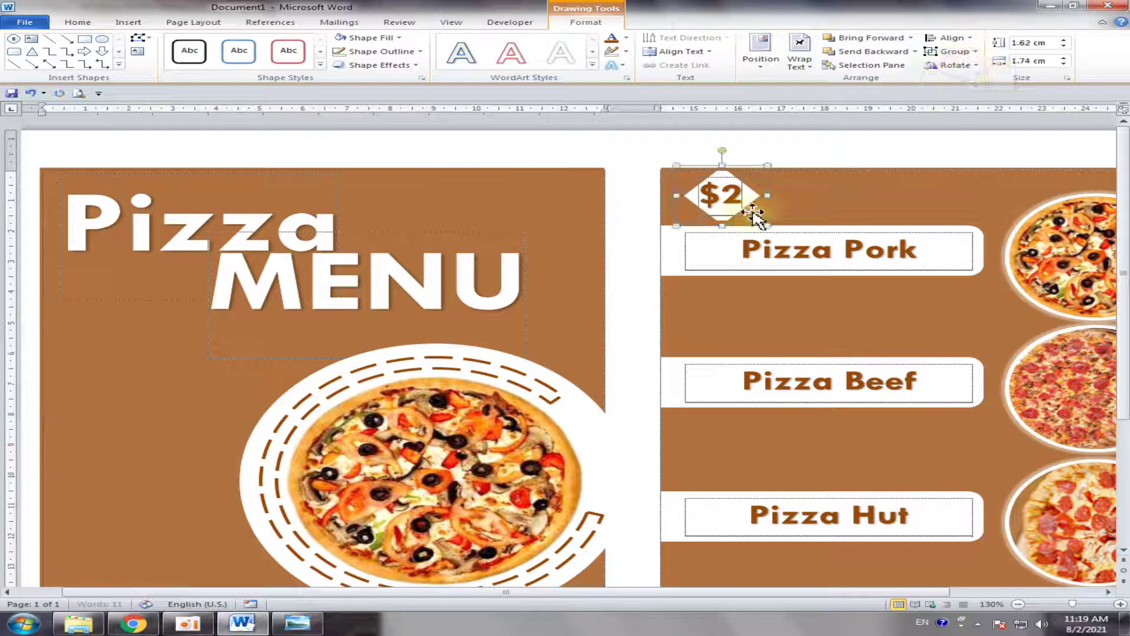
Copy the $2 diamond twice to its right and nudge all three right and down.
mouse_move(754, 213)
mouse_down()
mouse_move(921, 212)
mouse_move(909, 219)
mouse_up()
click(832, 139)
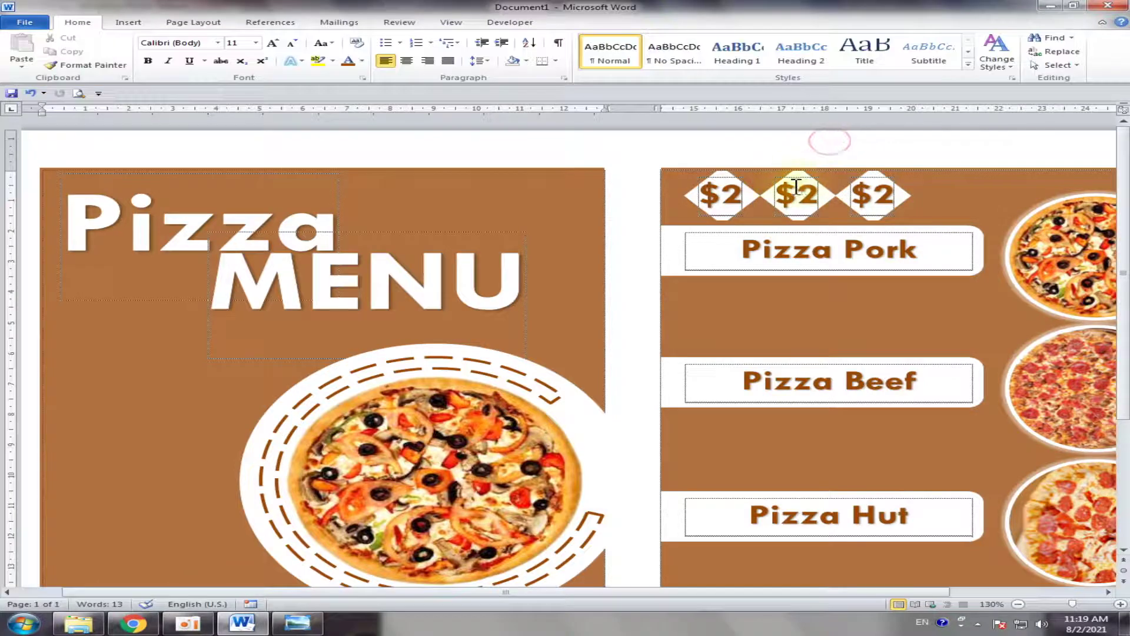
click(725, 187)
shift+click(798, 195)
shift+click(878, 197)
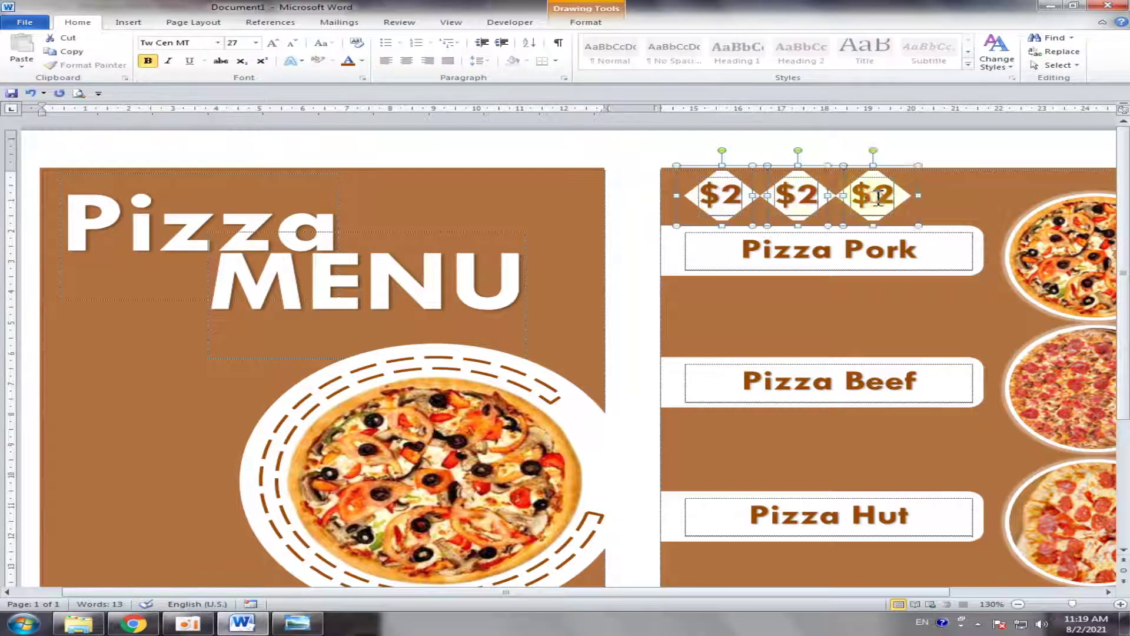
key(Right)
key(Right)
key(Right)
key(Right)
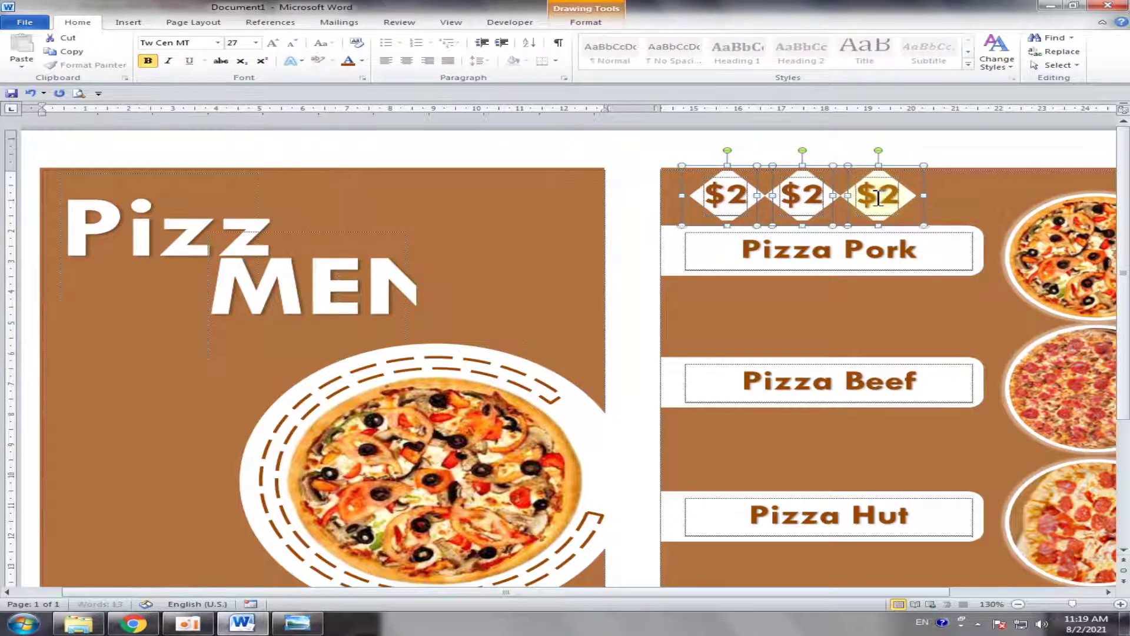
key(Right)
key(Right)
key(Right)
key(Right)
key(Right)
key(Right)
key(Right)
key(Right)
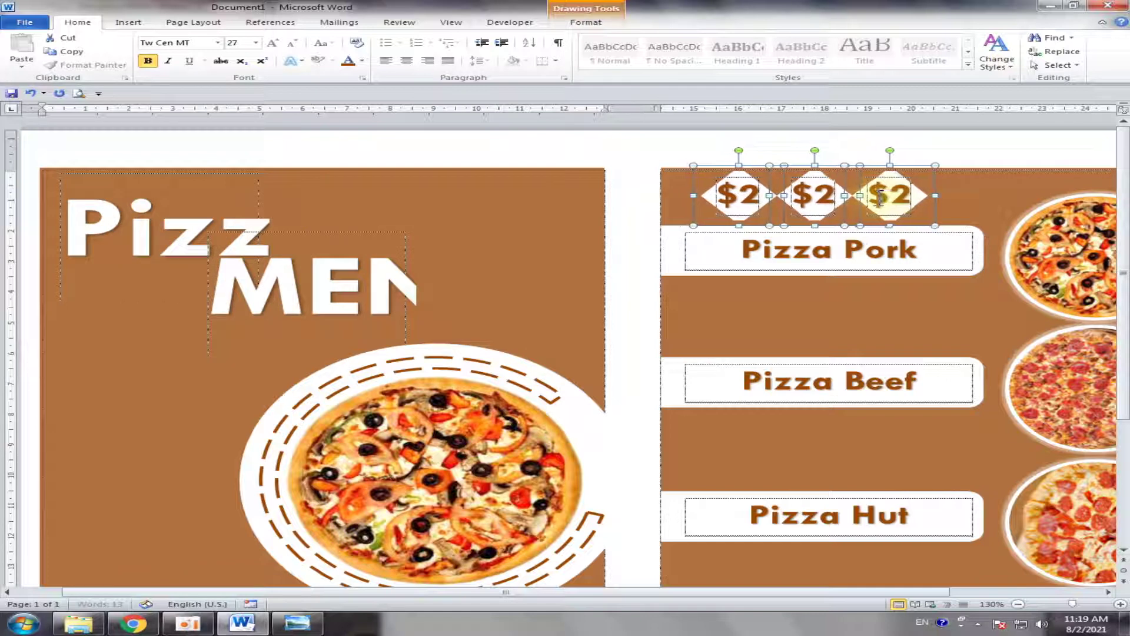
key(Right)
key(Right)
key(Down)
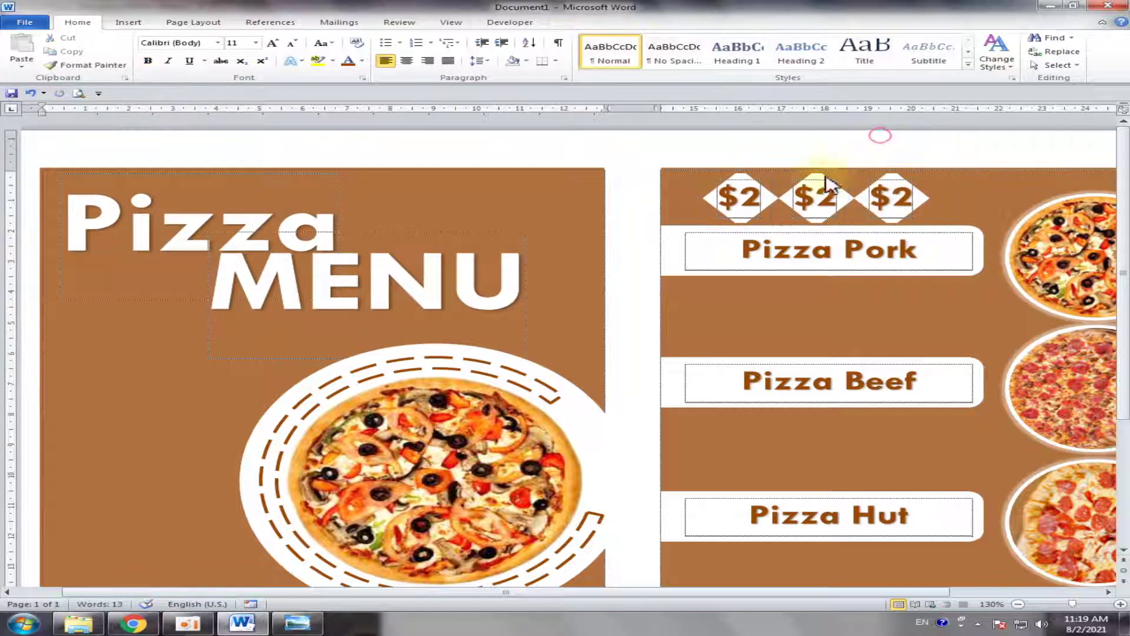
Change the second and third diamonds' prices to $3 and $4.
click(818, 197)
drag(816, 197, 913, 198)
text(3)
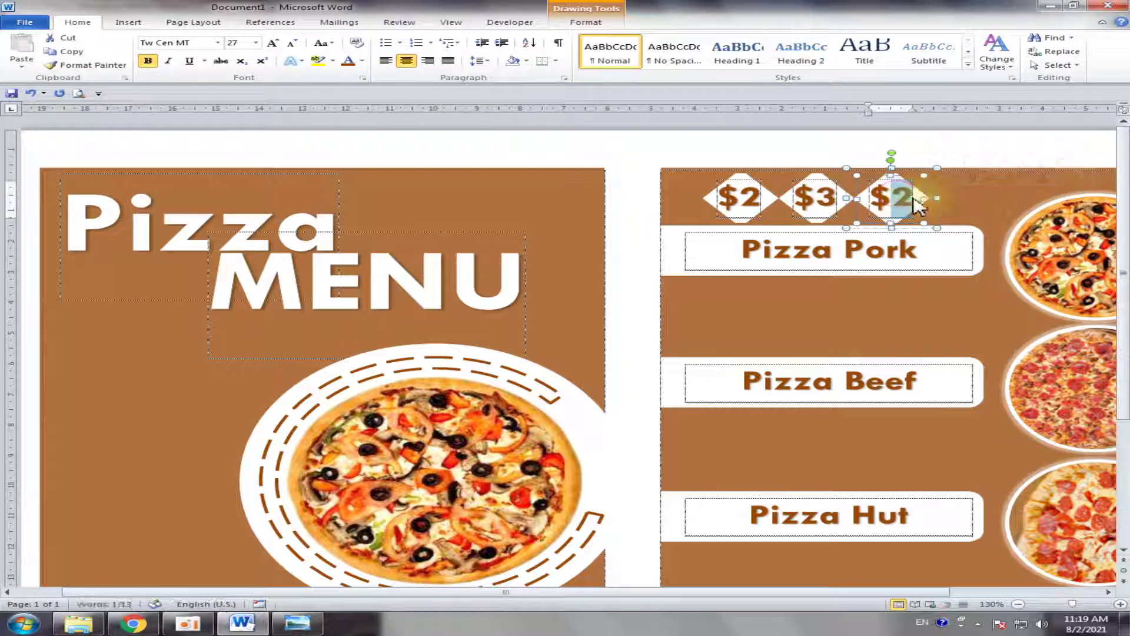
text(4)
click(809, 152)
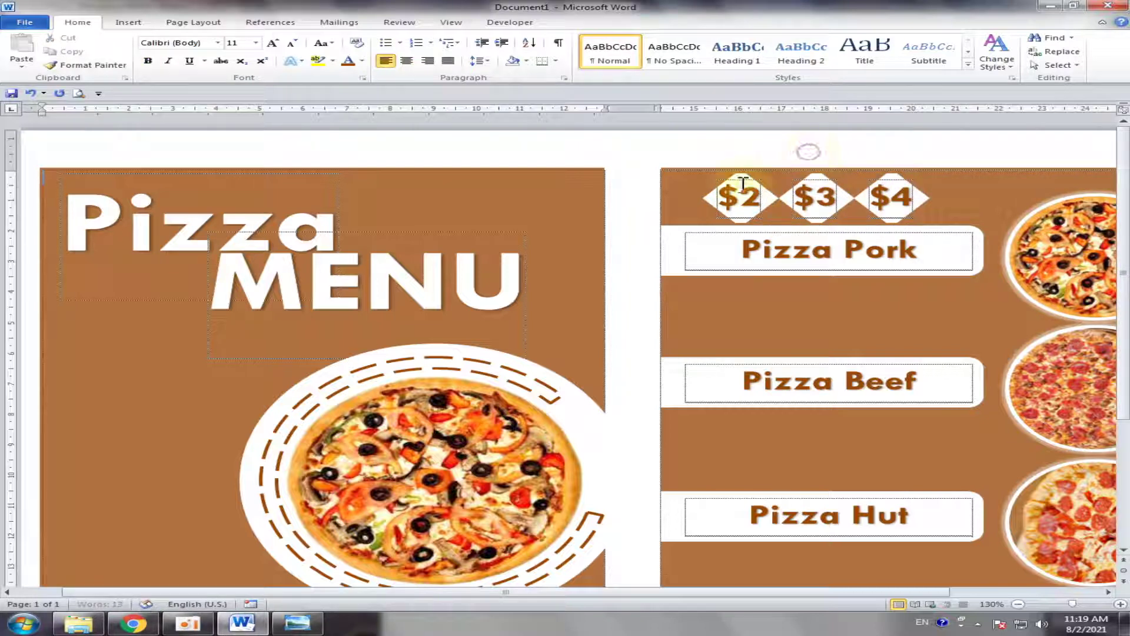
Group the $2, $3 and $4 diamonds into a single price object.
click(901, 201)
shift+click(815, 197)
shift+click(737, 198)
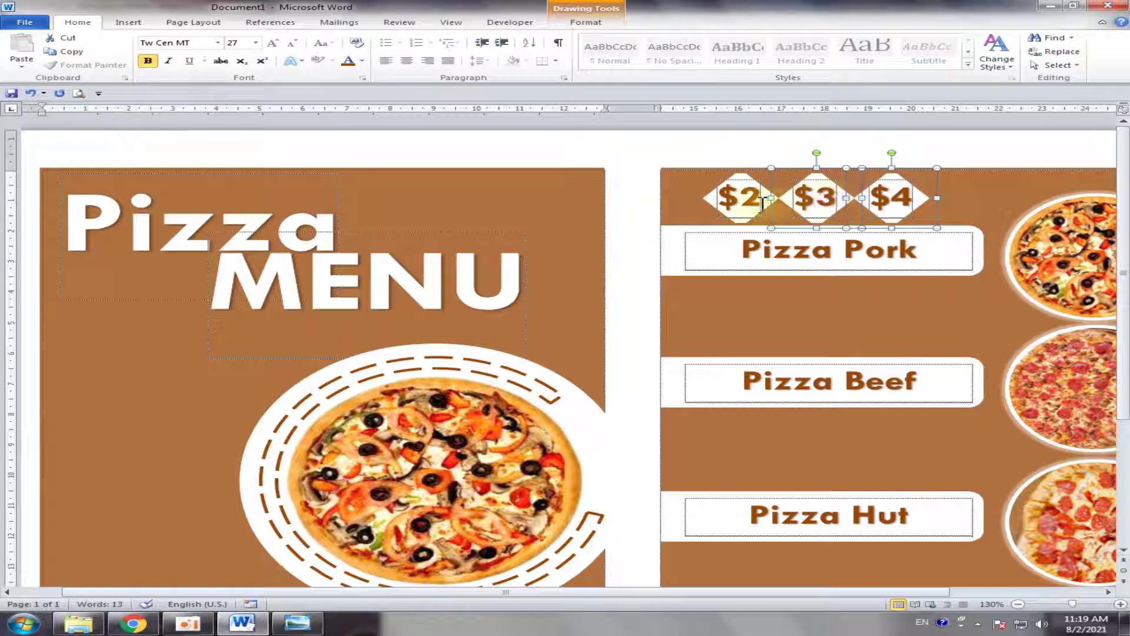
click(590, 23)
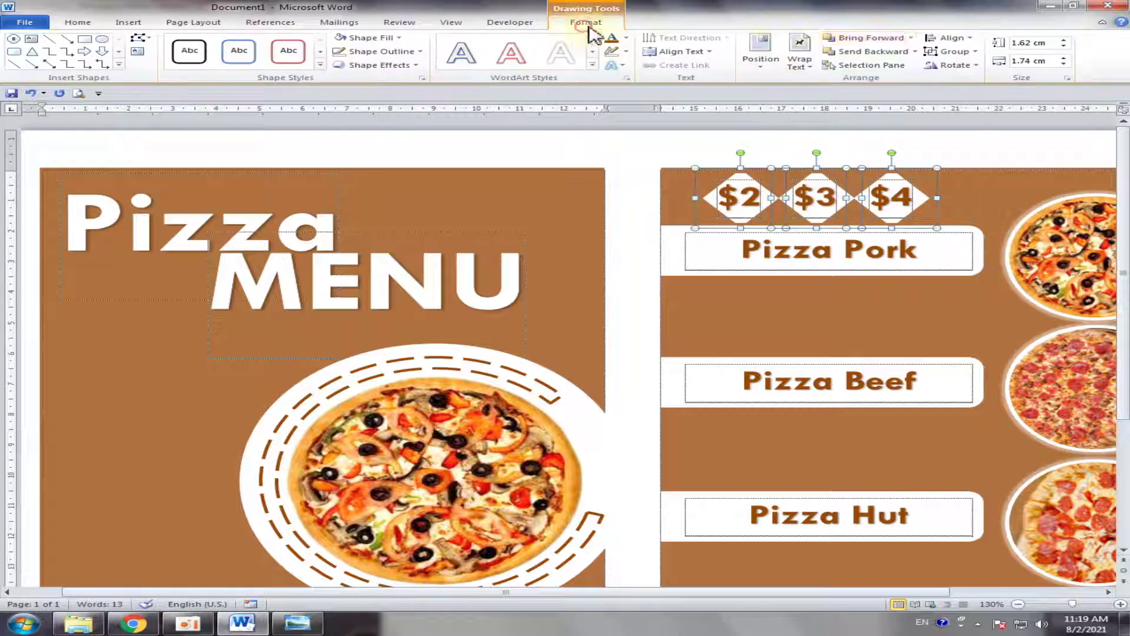
click(951, 51)
click(966, 66)
Copy the price group above the Pizza Beef and Pizza Hut banners.
scroll(853, 227, down, 1)
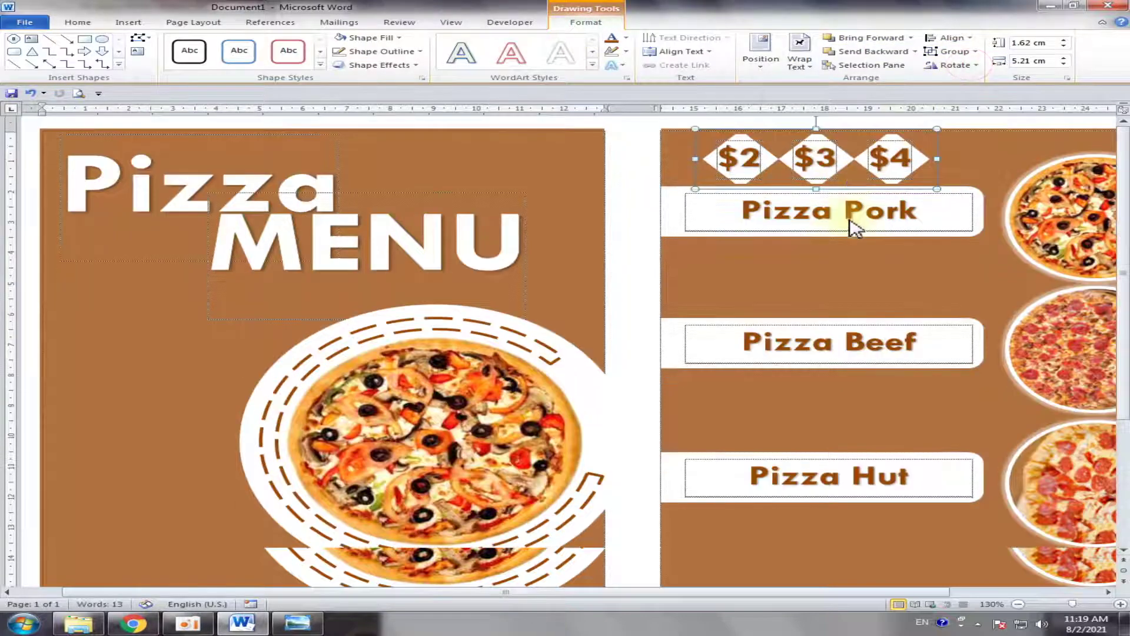
scroll(854, 226, down, 1)
scroll(918, 159, up, 1)
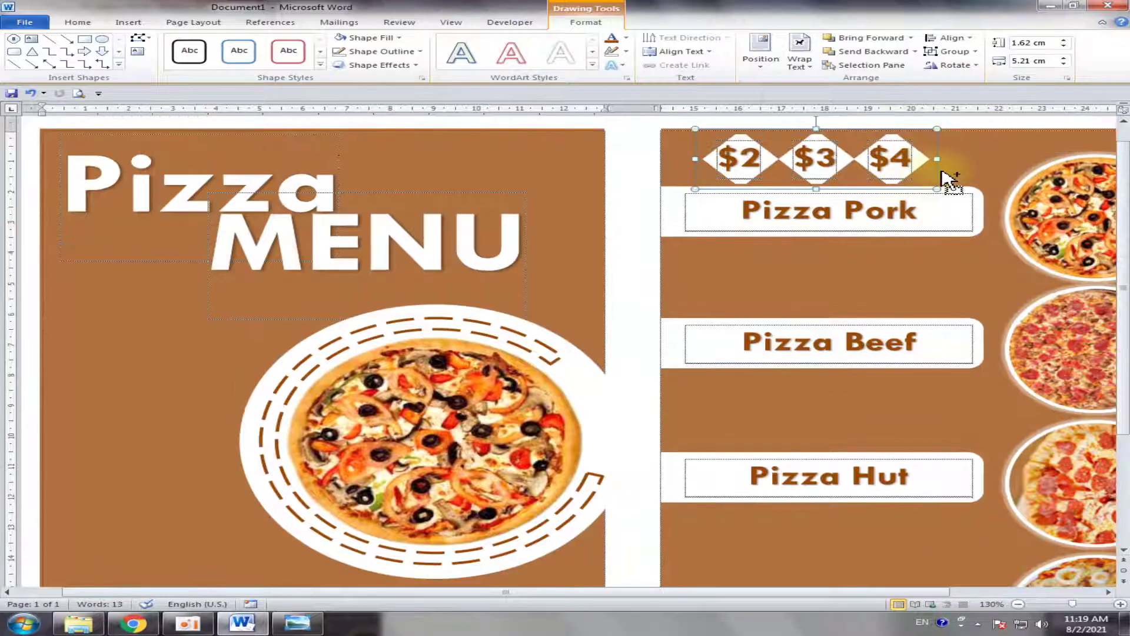
drag(942, 177, 938, 301)
scroll(938, 301, down, 5)
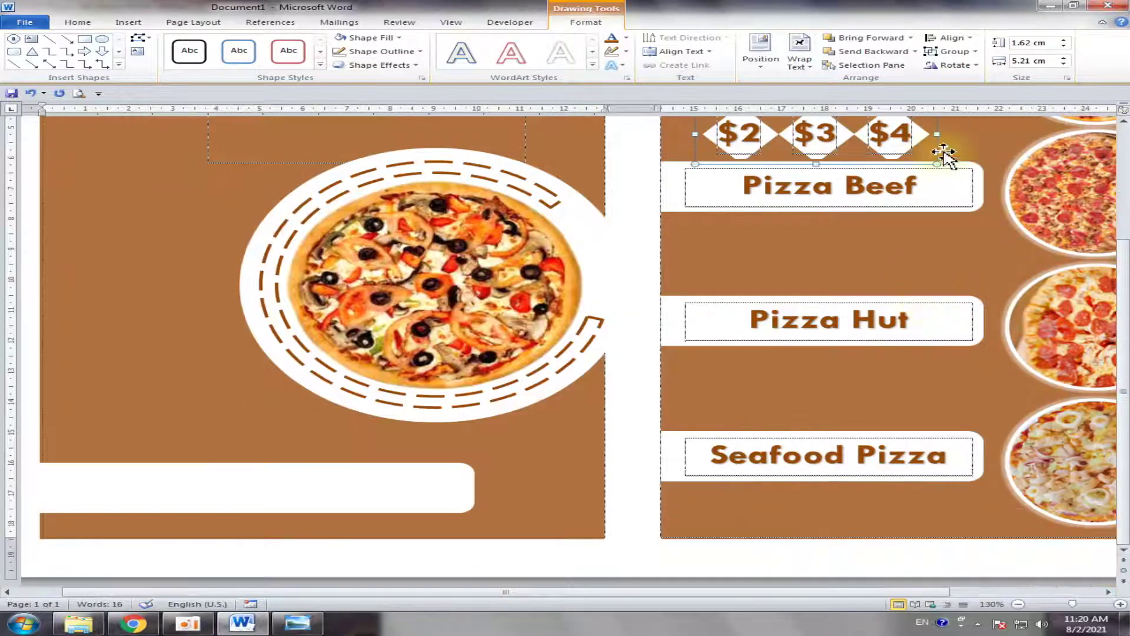
drag(939, 146, 940, 398)
Adjust the Seafood Pizza price group's position slightly.
scroll(938, 376, up, 3)
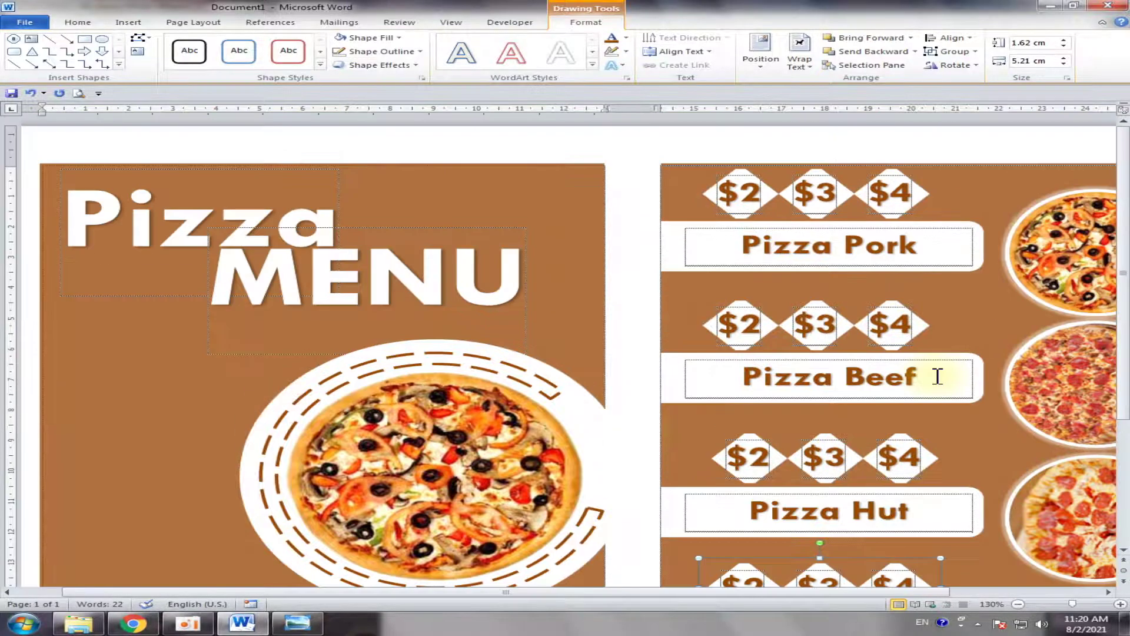
scroll(937, 376, down, 3)
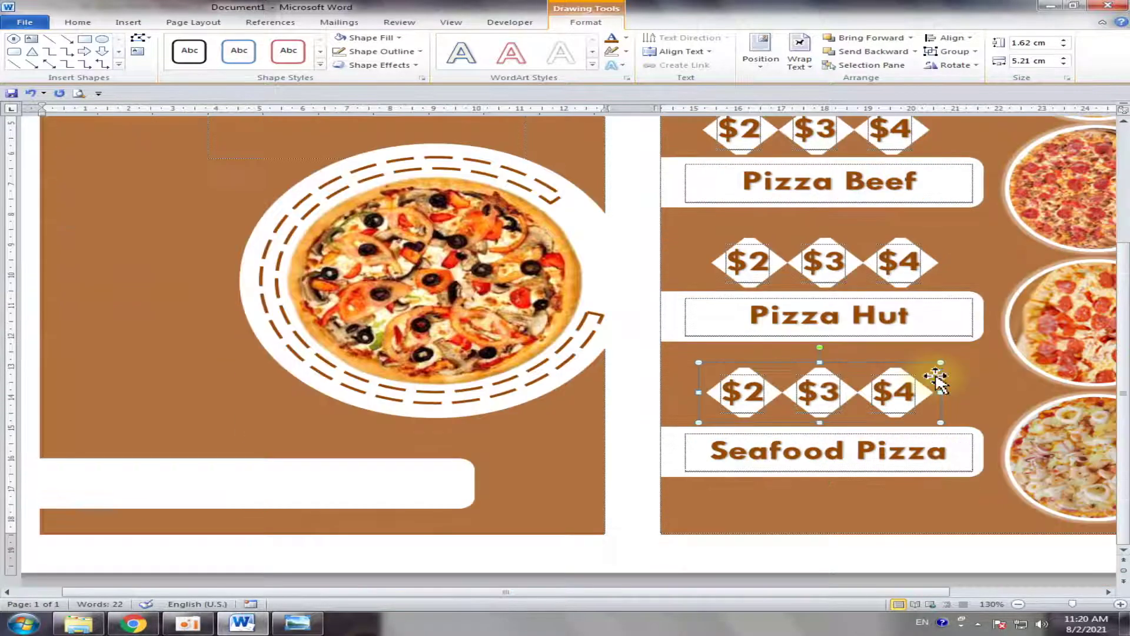
drag(936, 377, 936, 374)
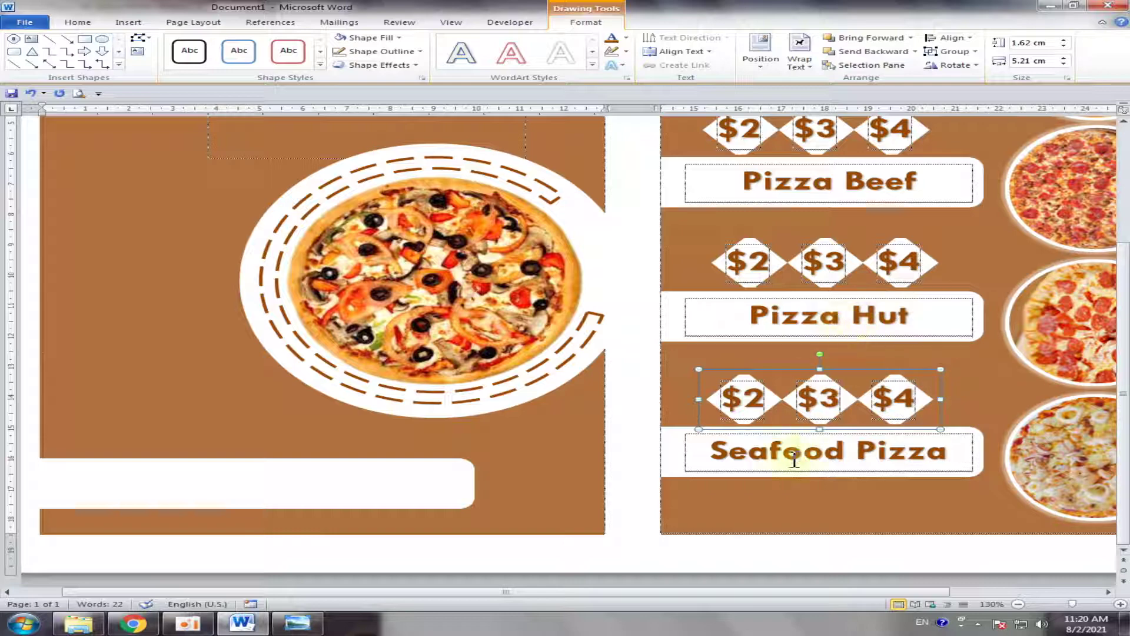
scroll(912, 283, up, 2)
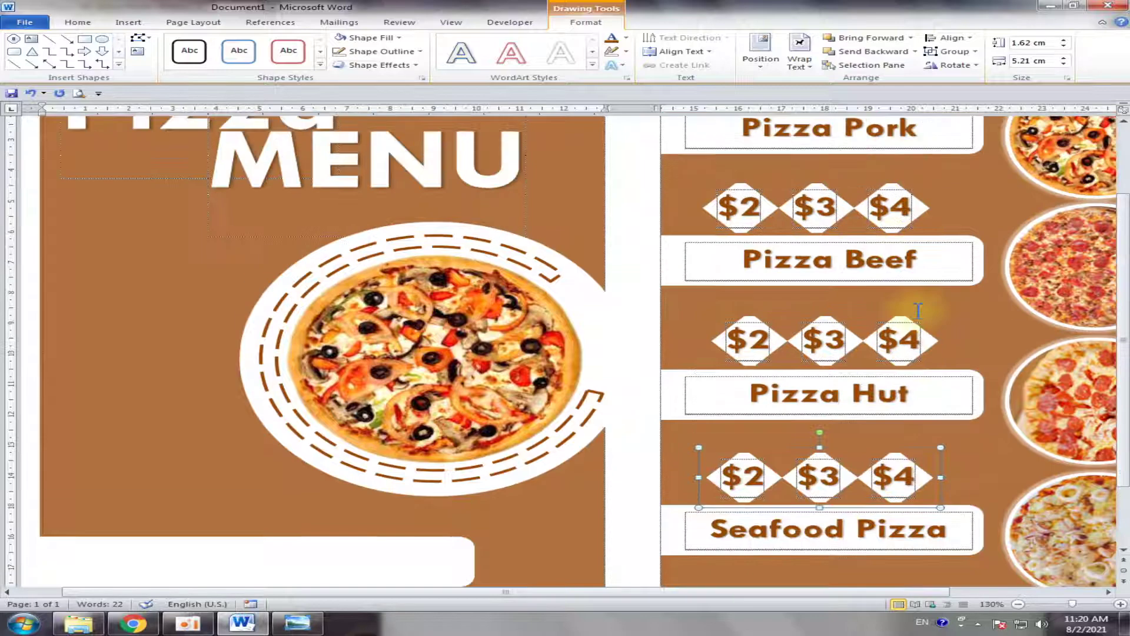
scroll(909, 329, up, 2)
scroll(901, 365, down, 4)
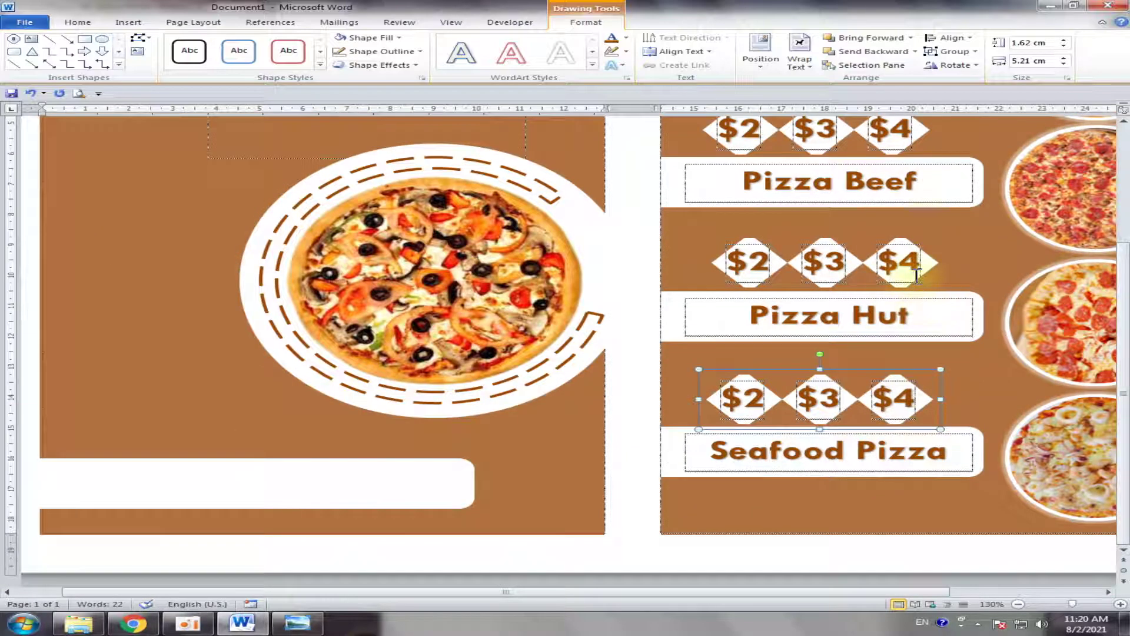
click(955, 371)
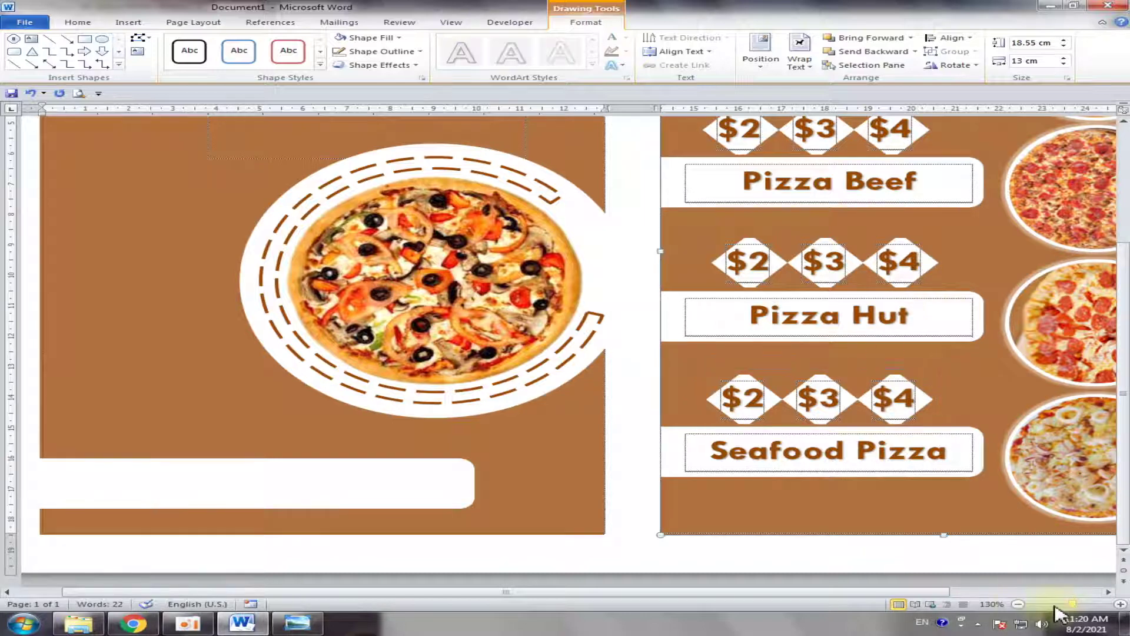
Zoom out to about 80% to view the whole two-panel menu page.
click(1018, 605)
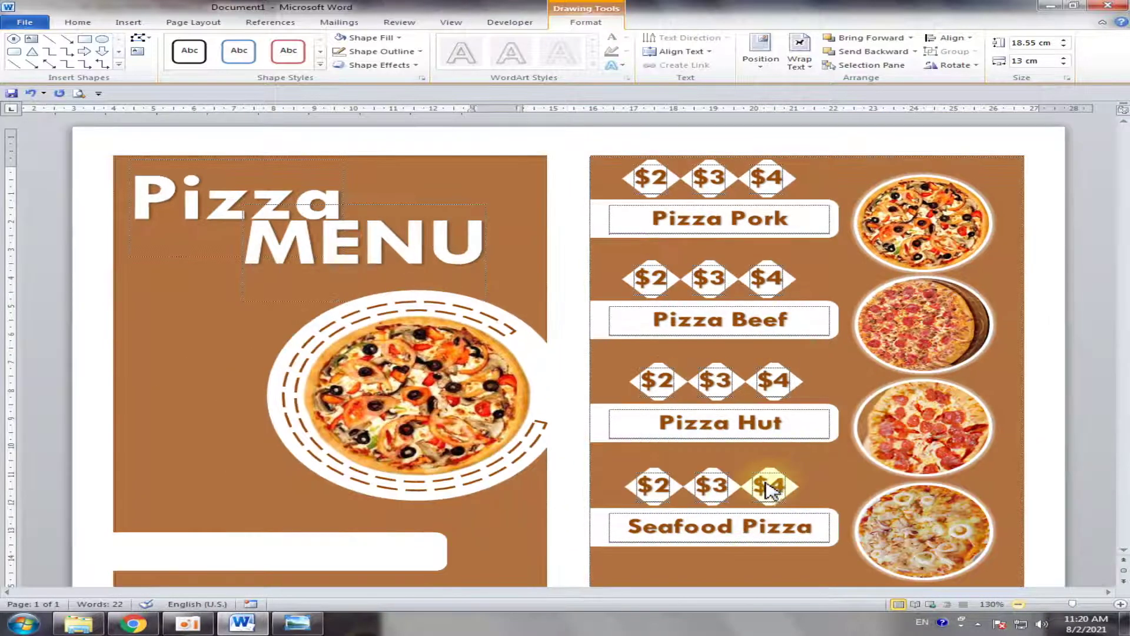
scroll(770, 490, down, 5)
click(766, 482)
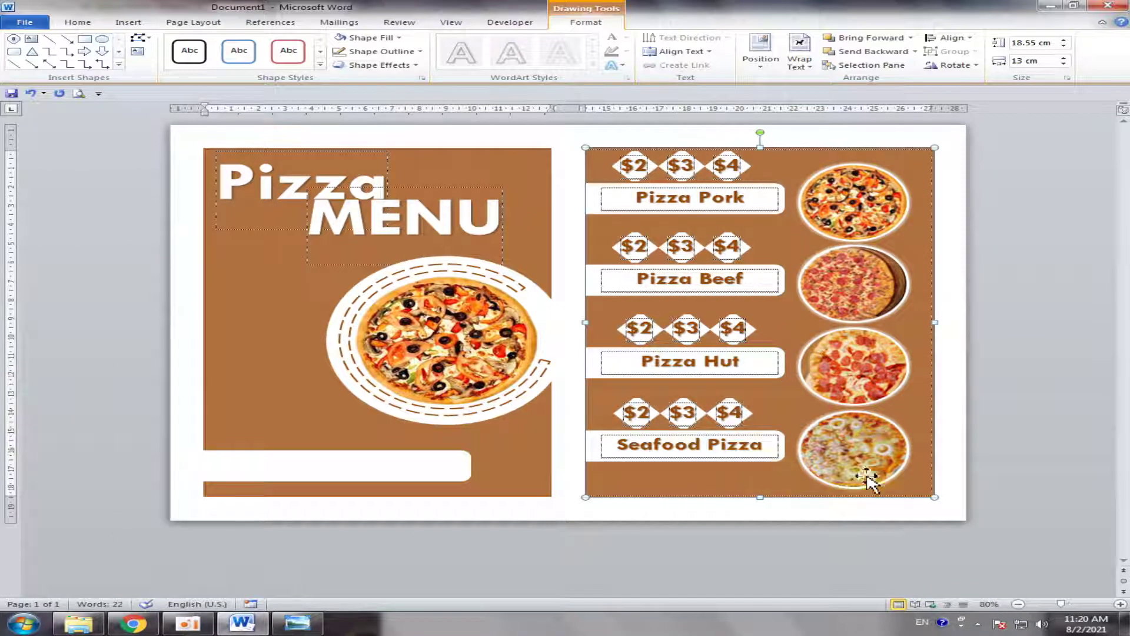
click(968, 397)
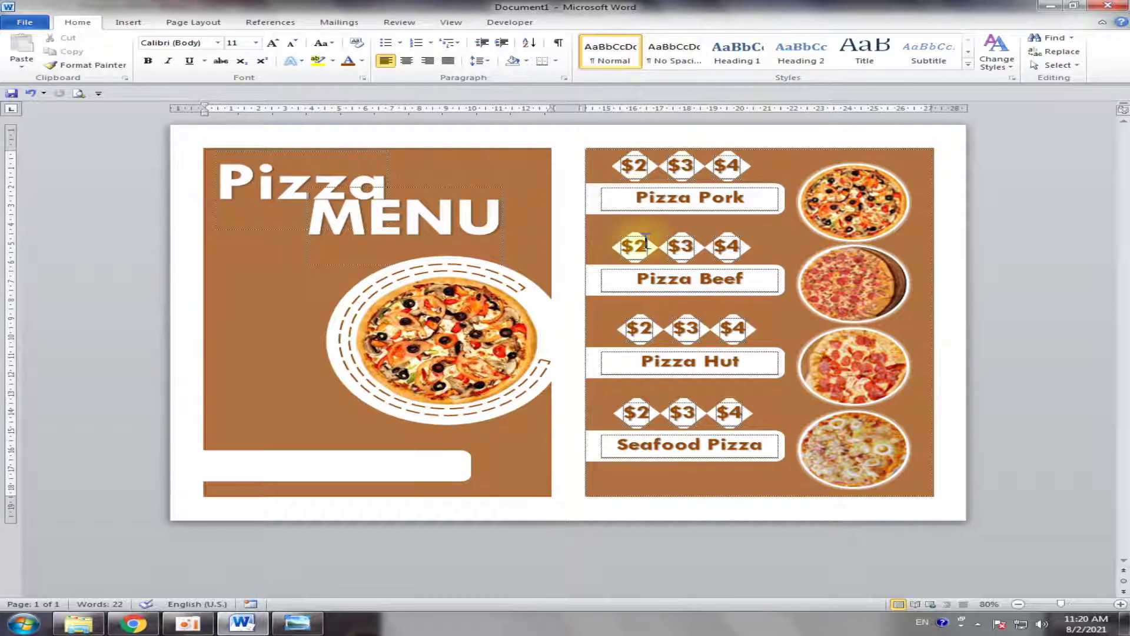
Nudge the Pizza Beef, Pizza Hut and Seafood price groups upward.
click(726, 243)
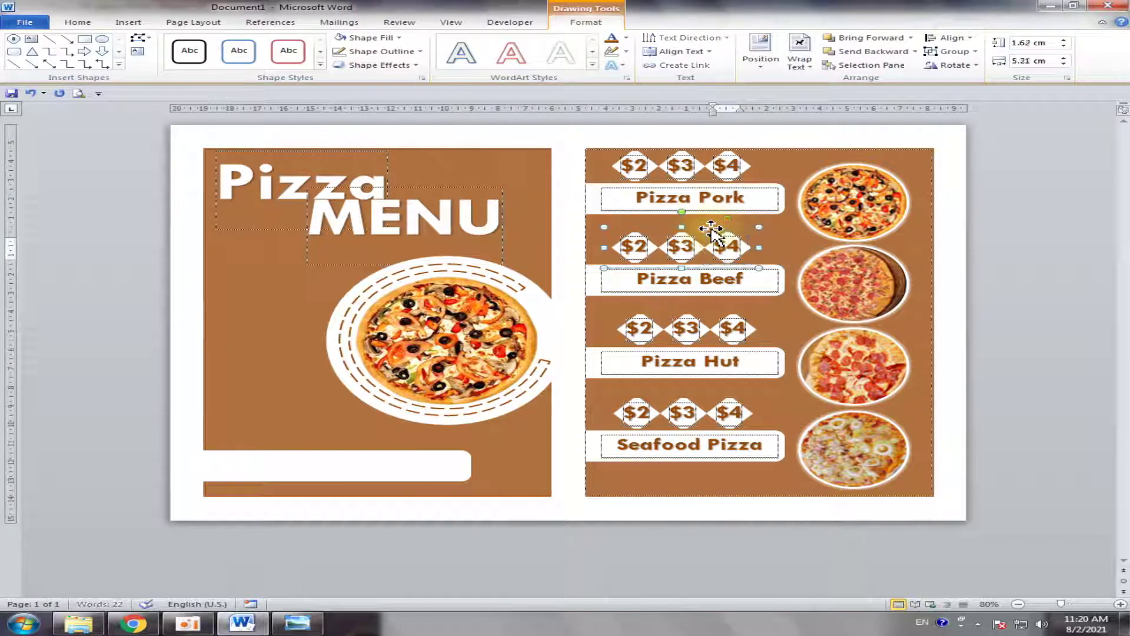
key(Up)
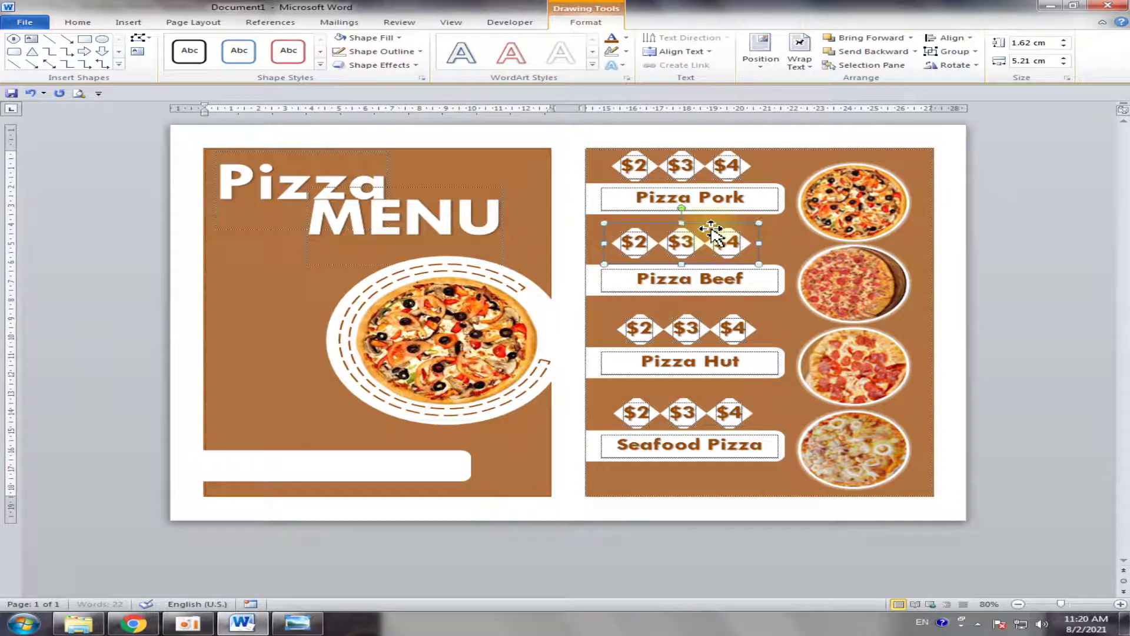
double_click(732, 328)
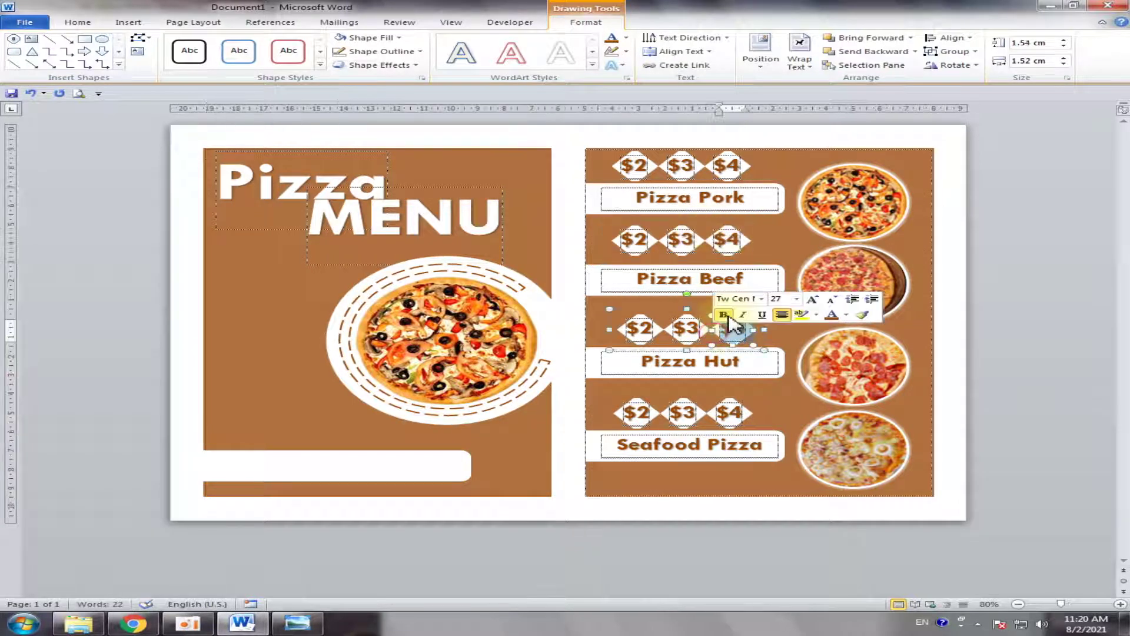
click(677, 315)
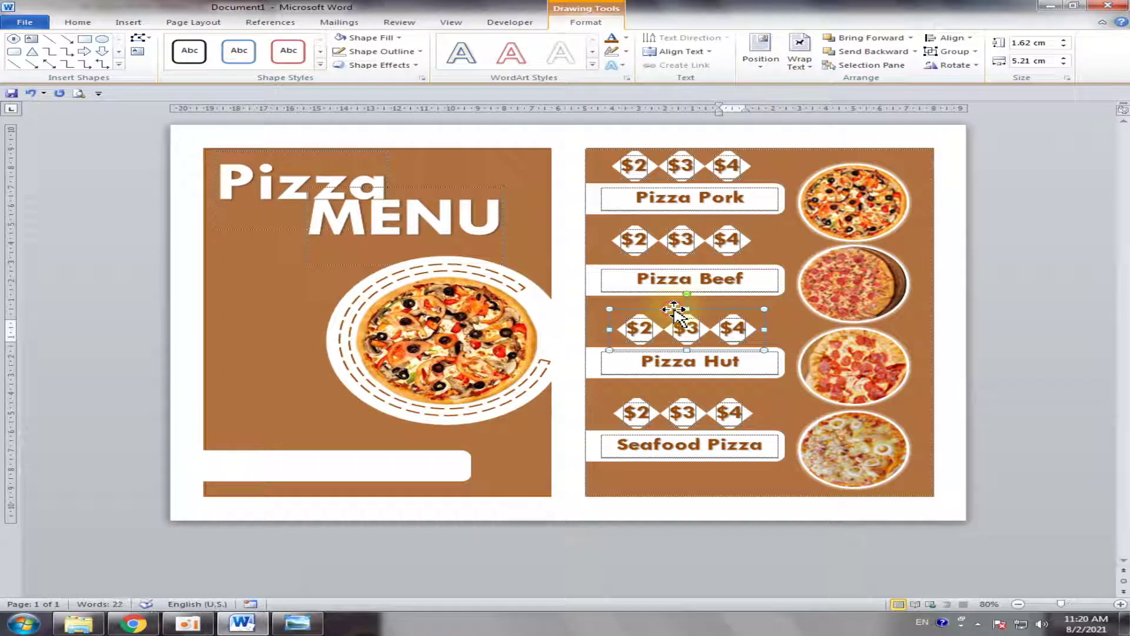
key(Up)
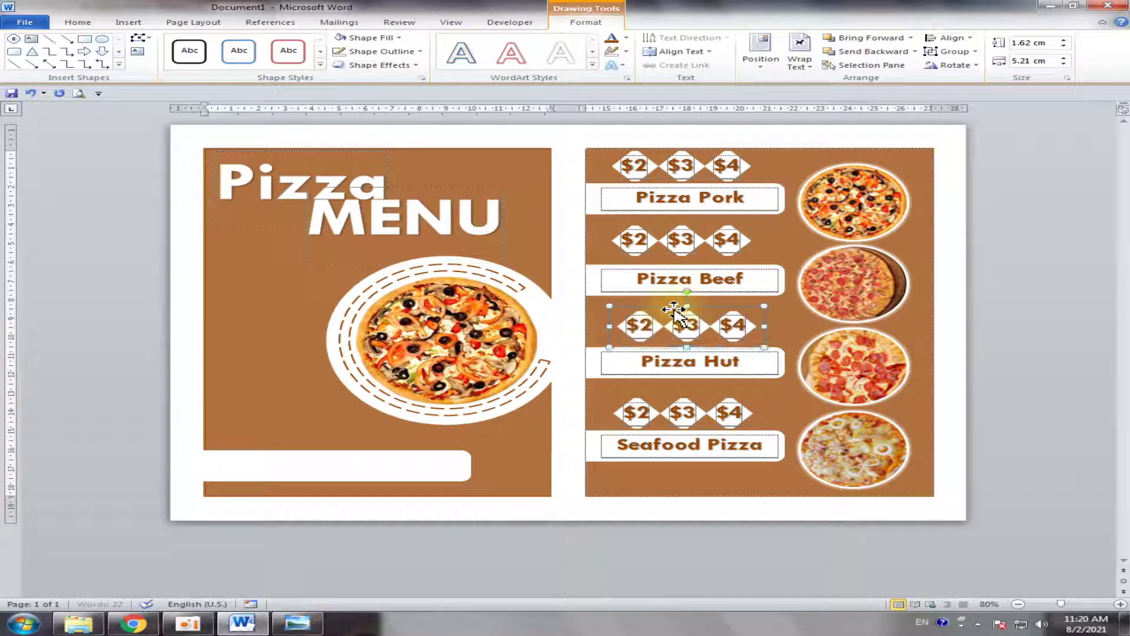
click(686, 408)
click(684, 412)
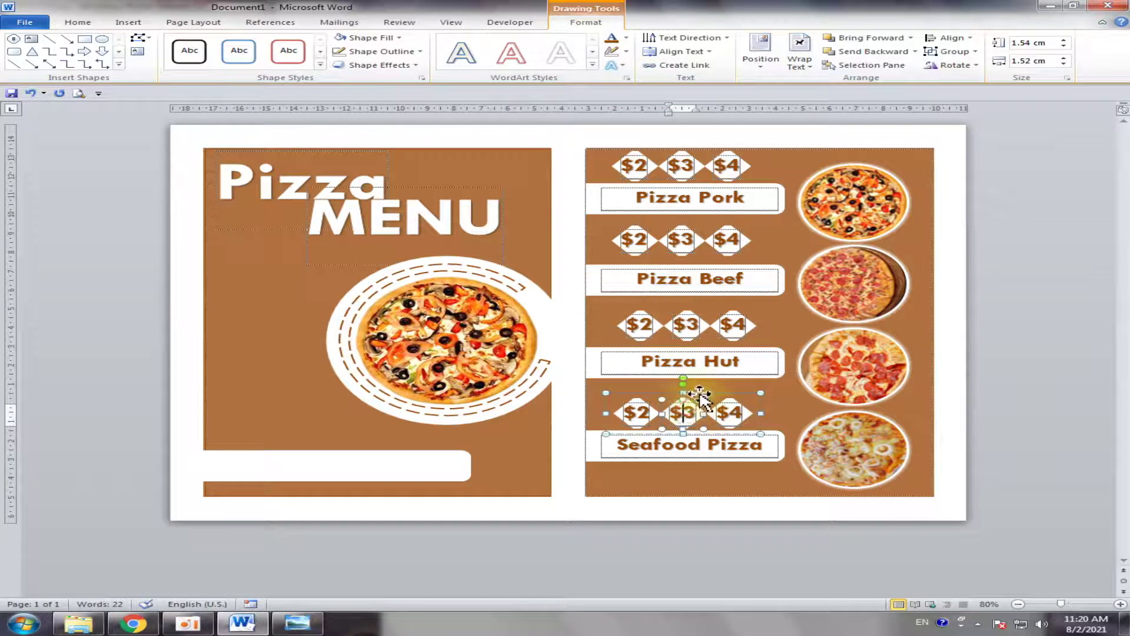
click(701, 396)
key(Up)
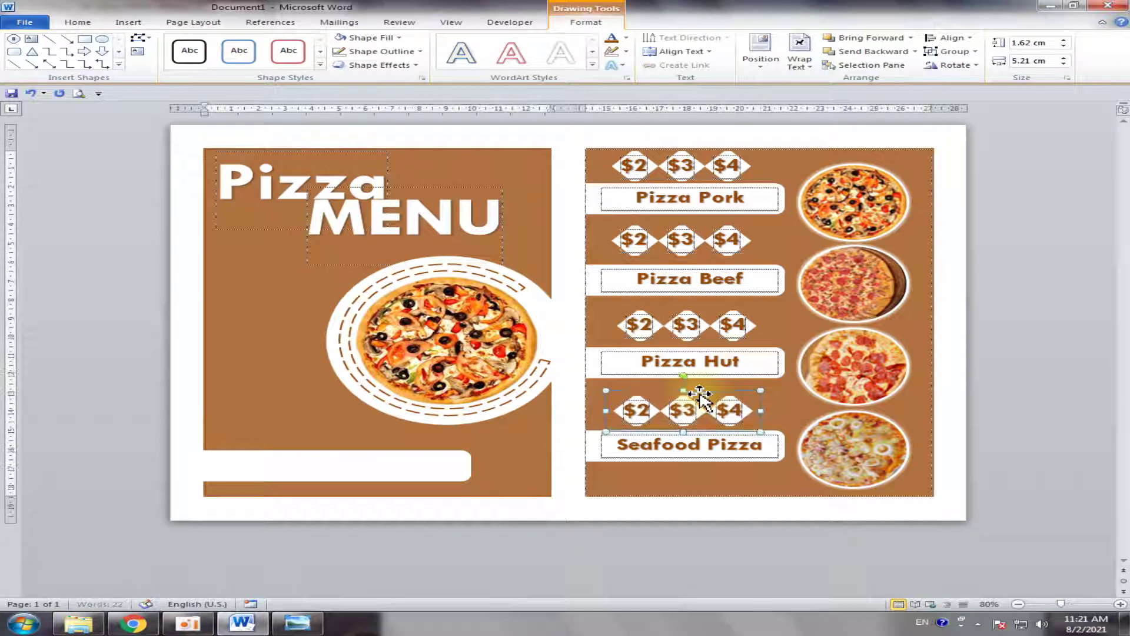
key(Up)
key(Up)
key(Up)
key(Up)
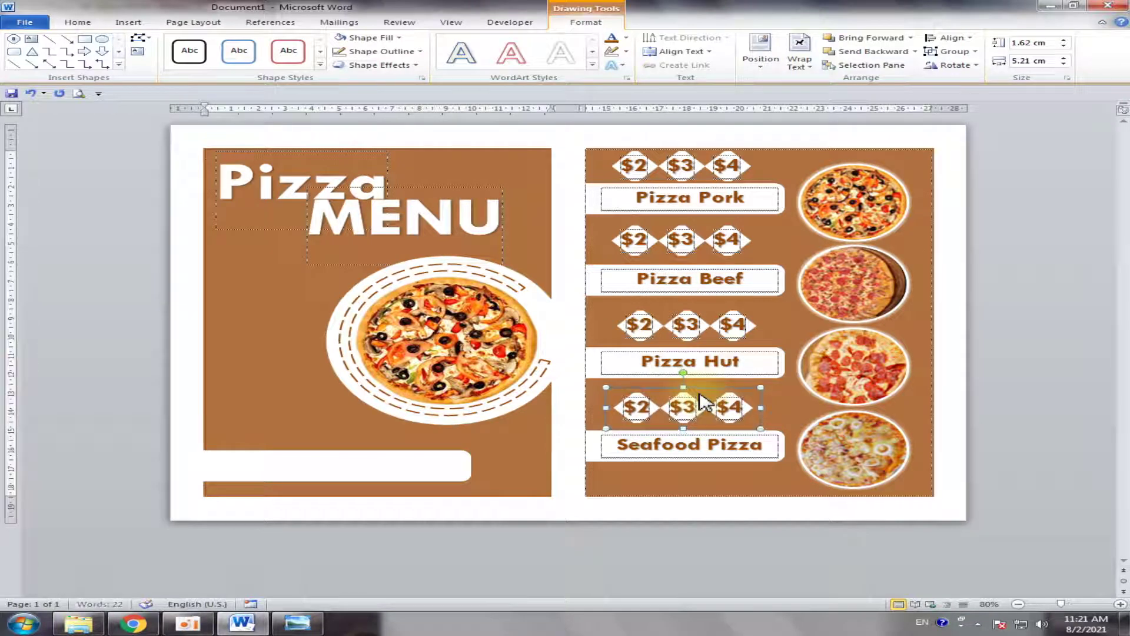
click(730, 543)
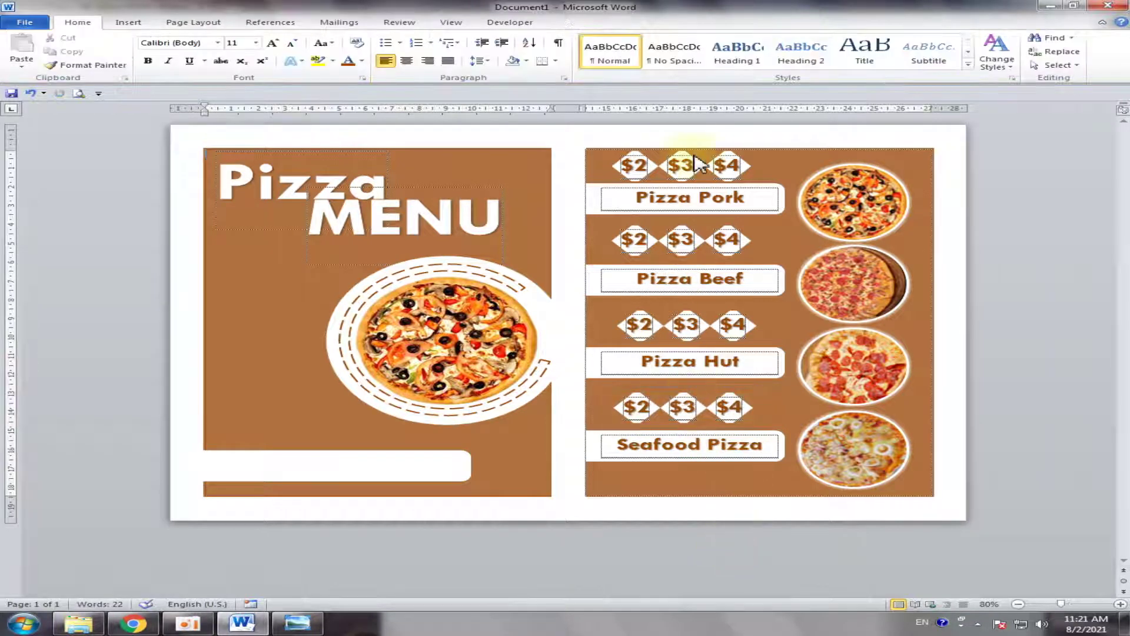
Nudge the Pizza Pork banner down and move the top price row slightly lower.
triple_click(733, 220)
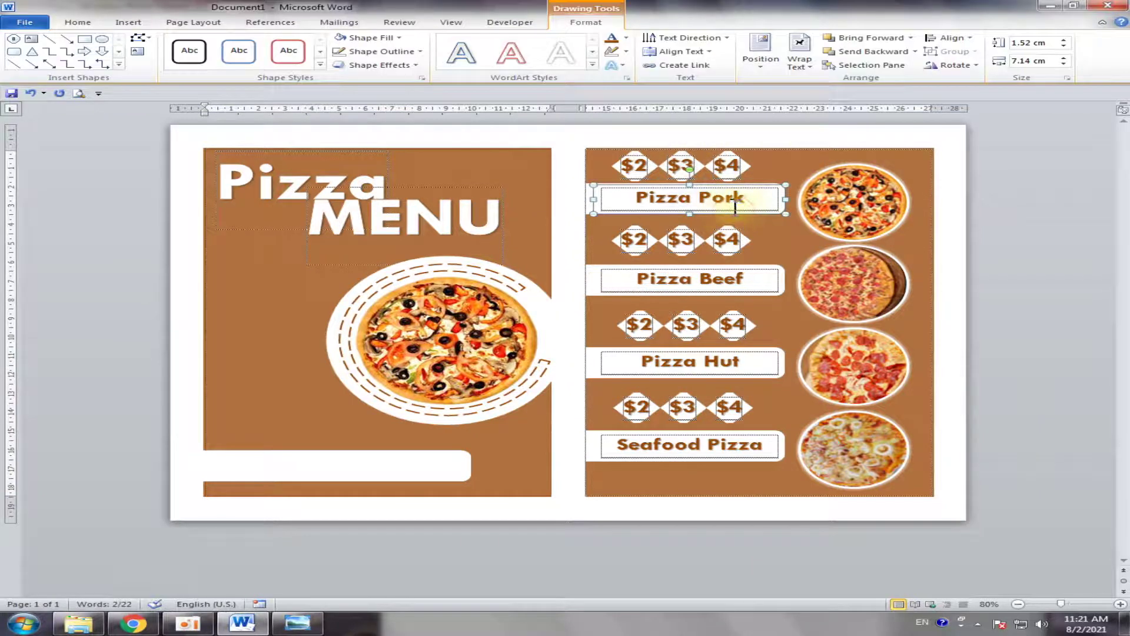
click(765, 207)
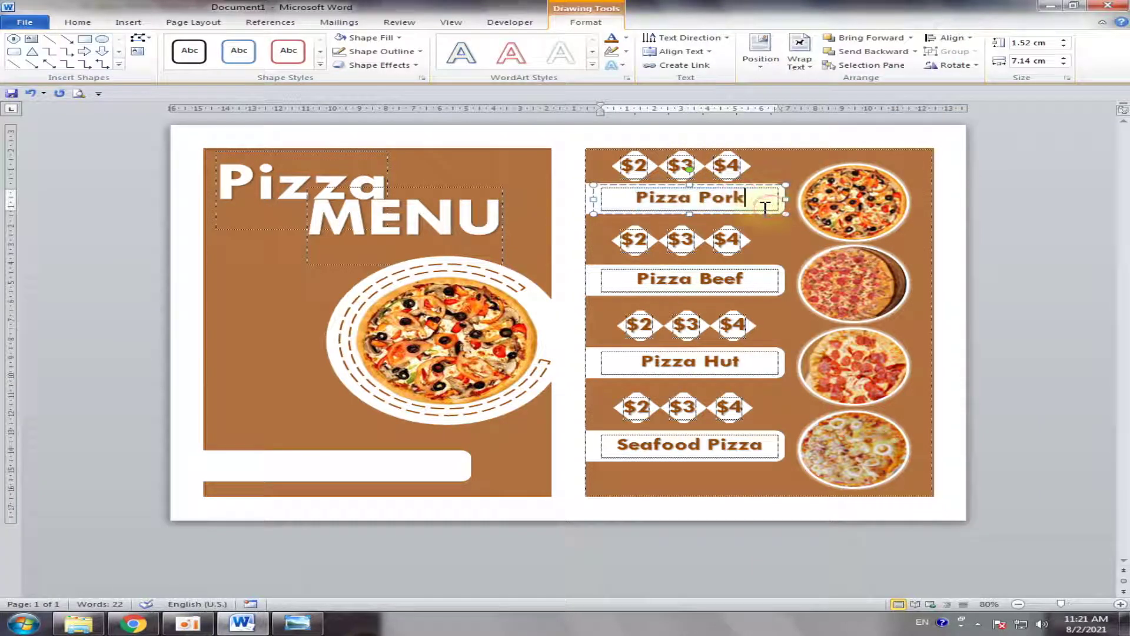
click(765, 214)
key(Down)
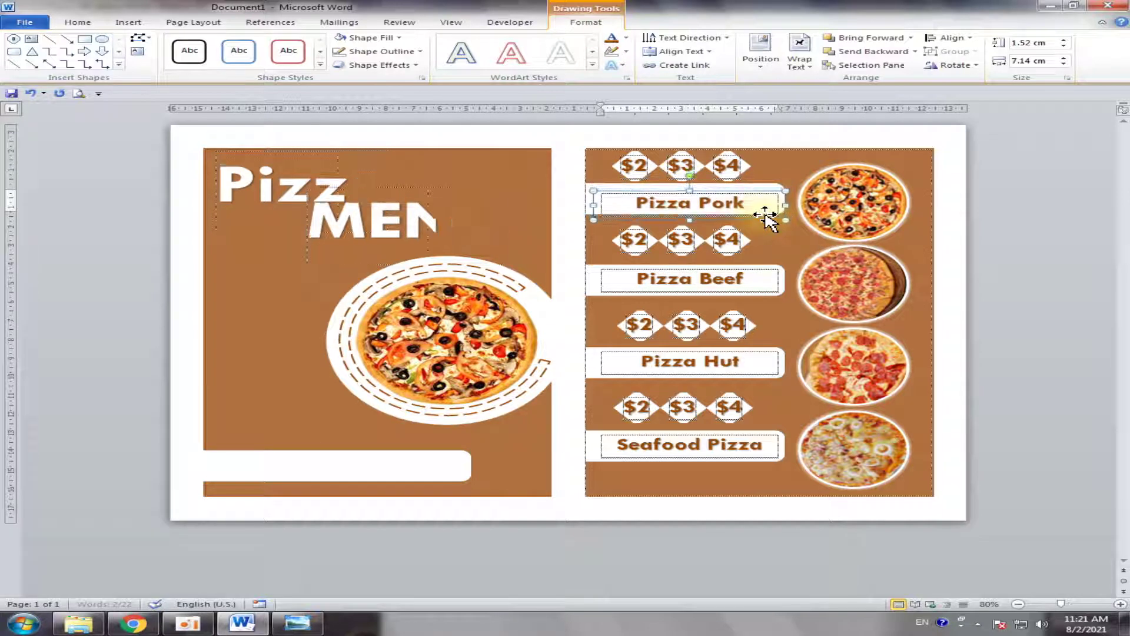
key(ctrl+z)
key(Down)
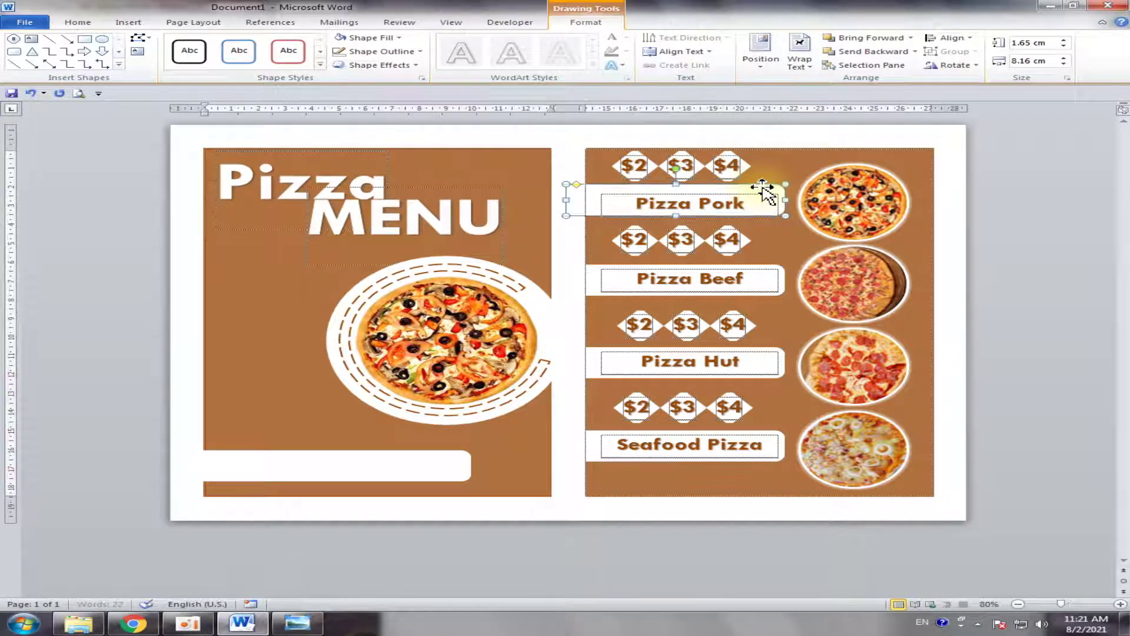
key(Down)
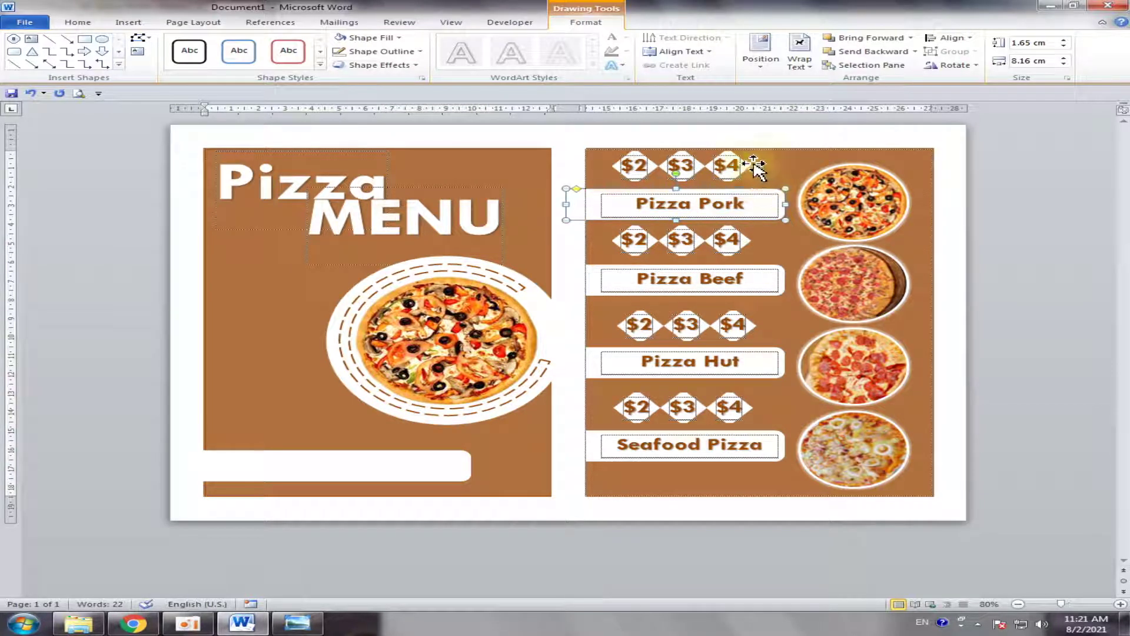
click(764, 167)
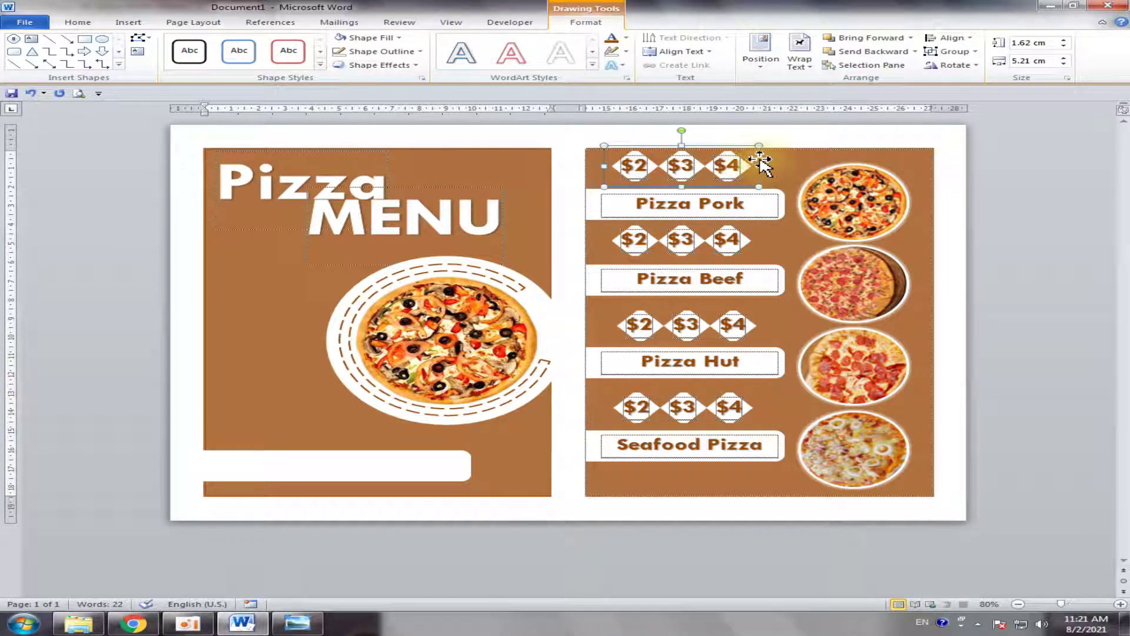
drag(759, 159, 760, 162)
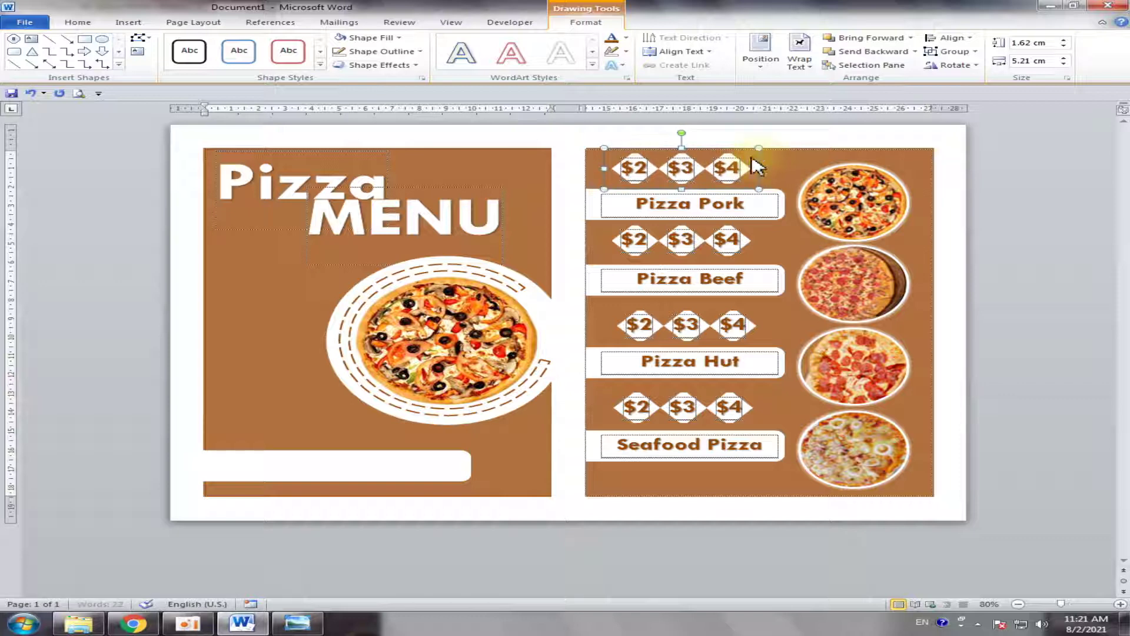
click(723, 127)
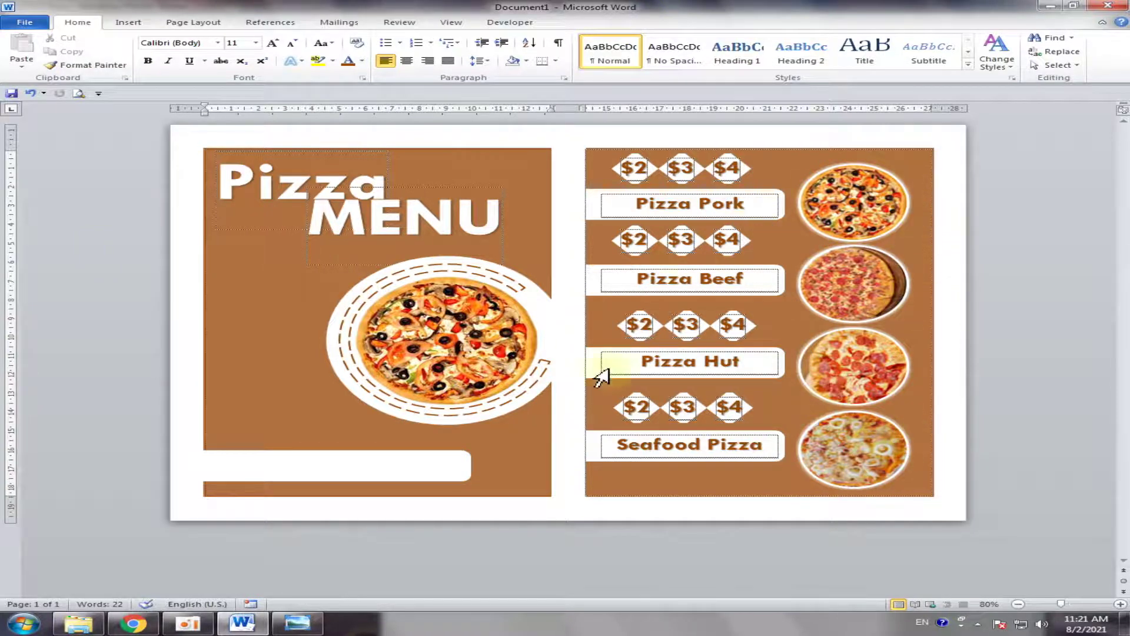
Send the bottom-left white bar backward, then bring it forward again.
click(260, 480)
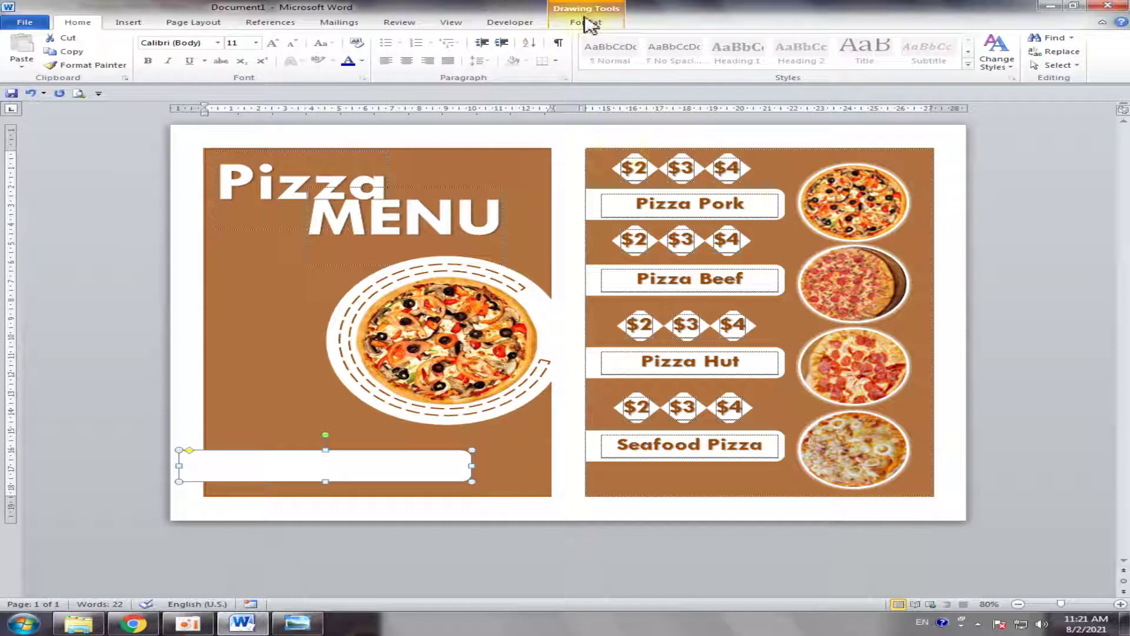
click(587, 22)
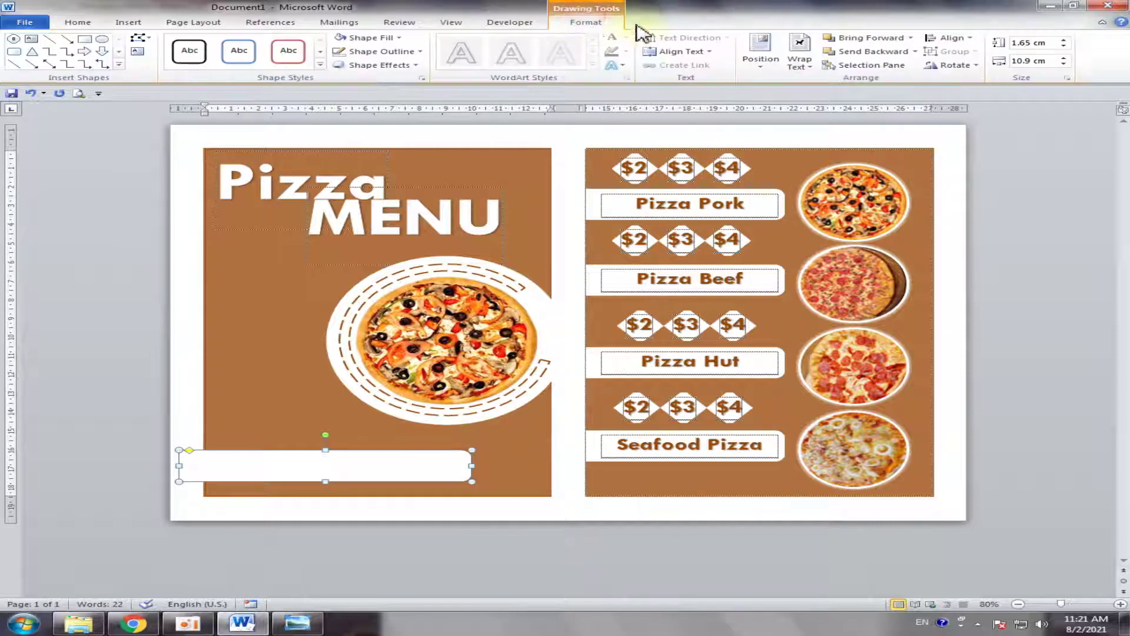
click(915, 53)
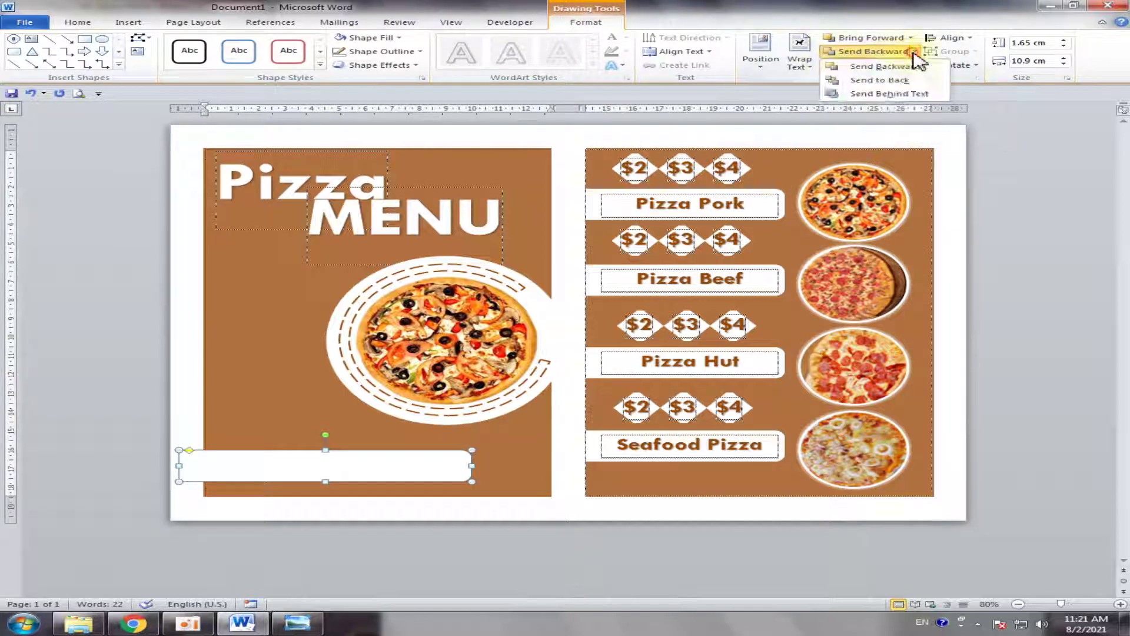
click(893, 92)
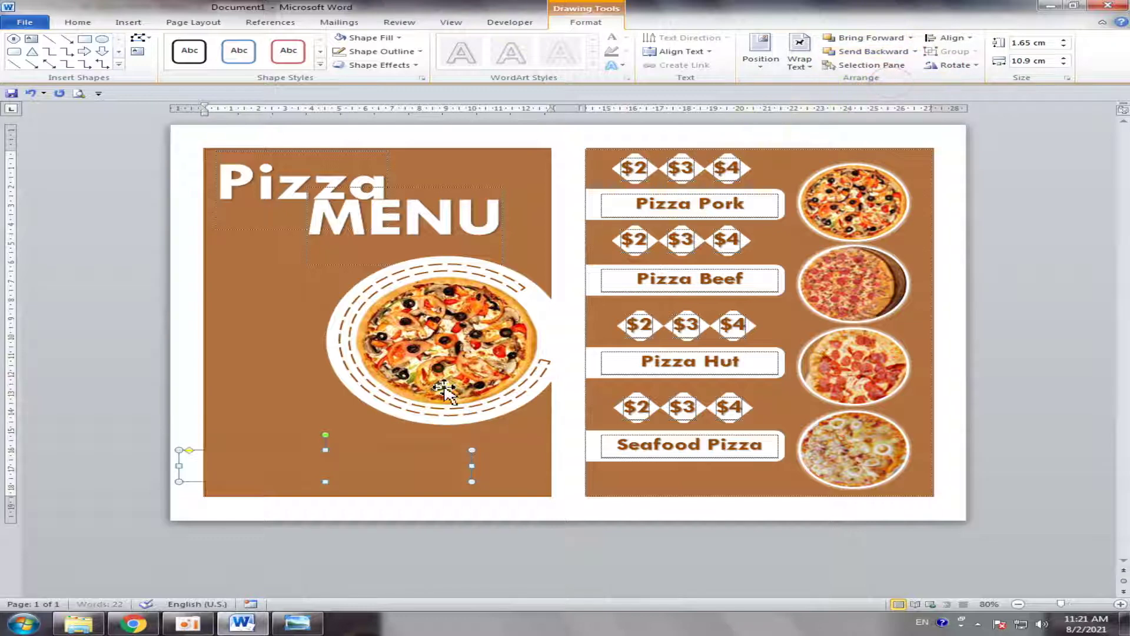
click(892, 39)
click(381, 517)
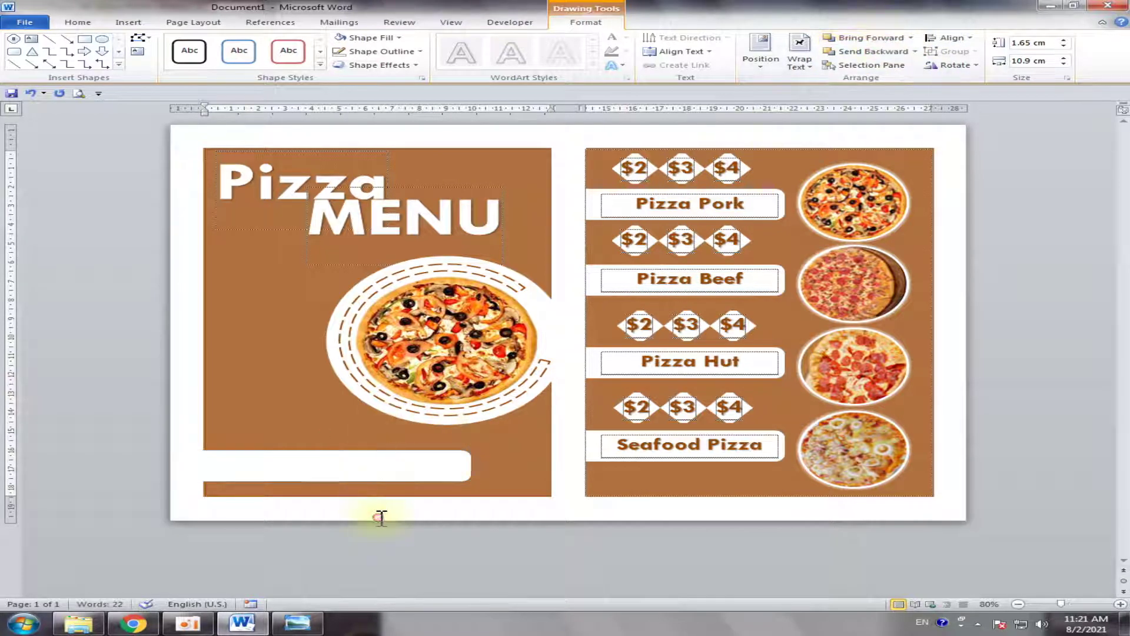
Copy the Pizza Pork banner onto the white bar at the bottom left.
click(316, 475)
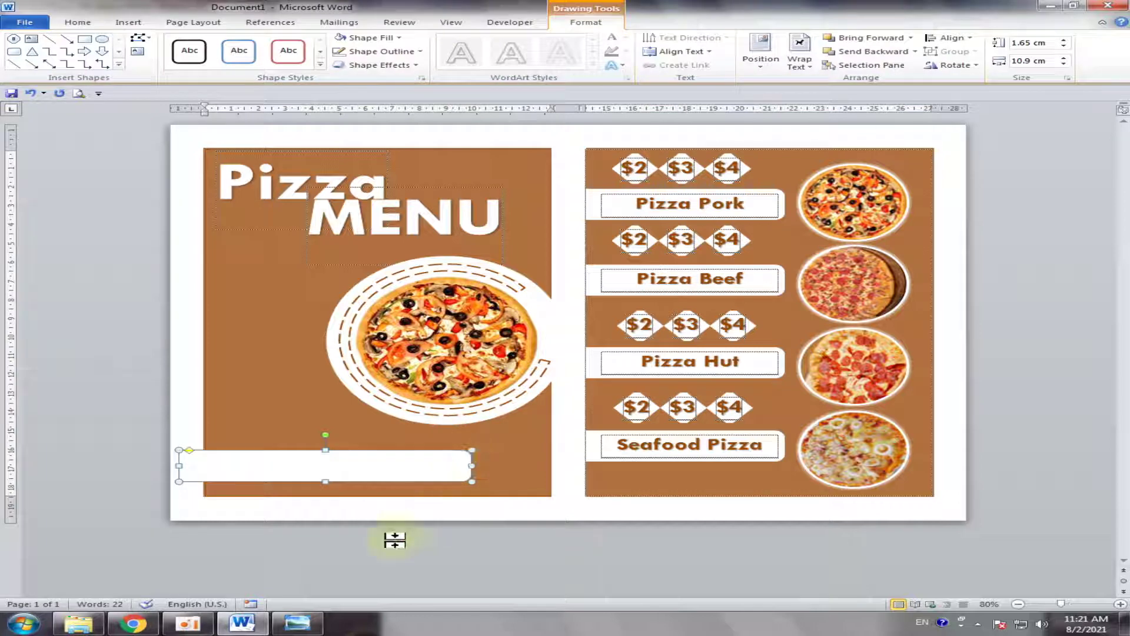
click(394, 540)
click(639, 203)
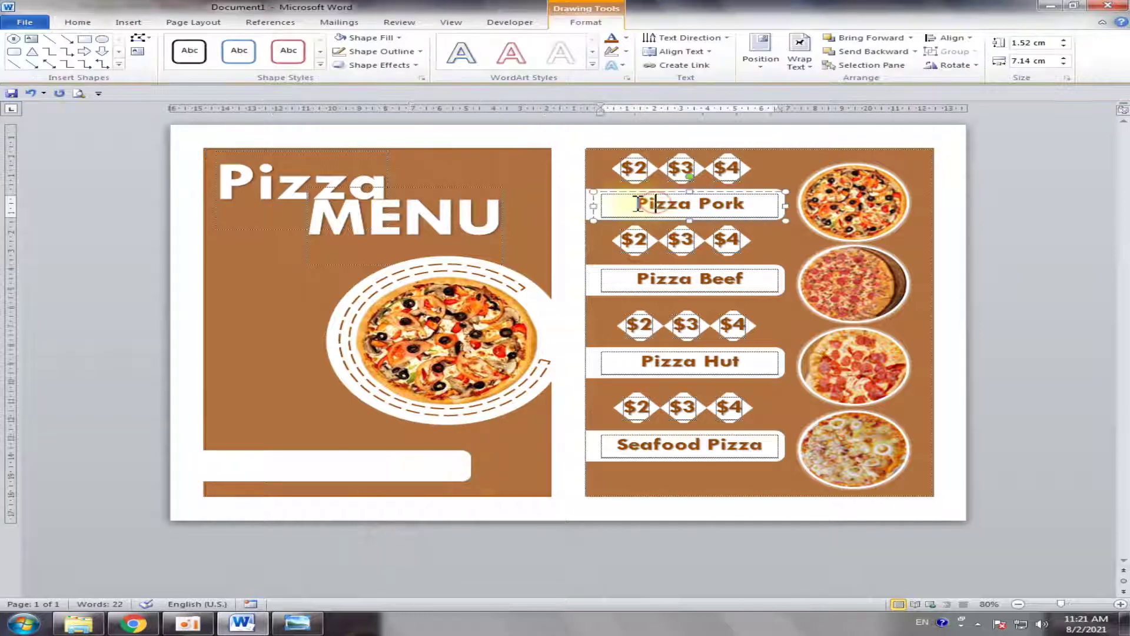
drag(640, 200, 271, 456)
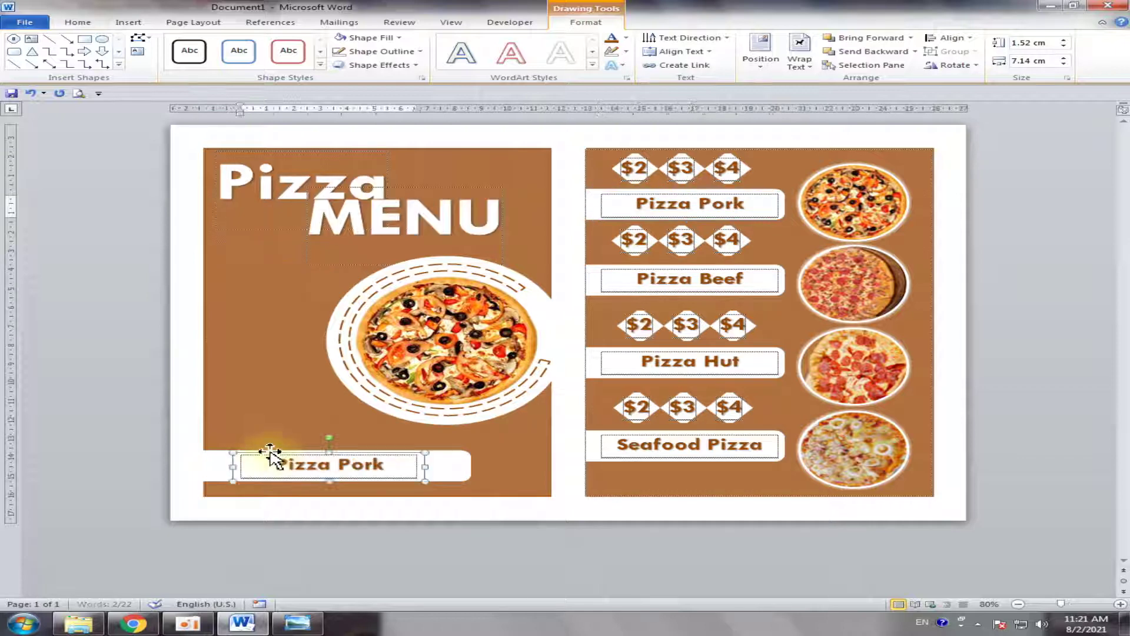
Widen the copied banner across the bar, retype it 'Welcome to Pizza Shop!' and shrink the font.
drag(425, 466, 466, 466)
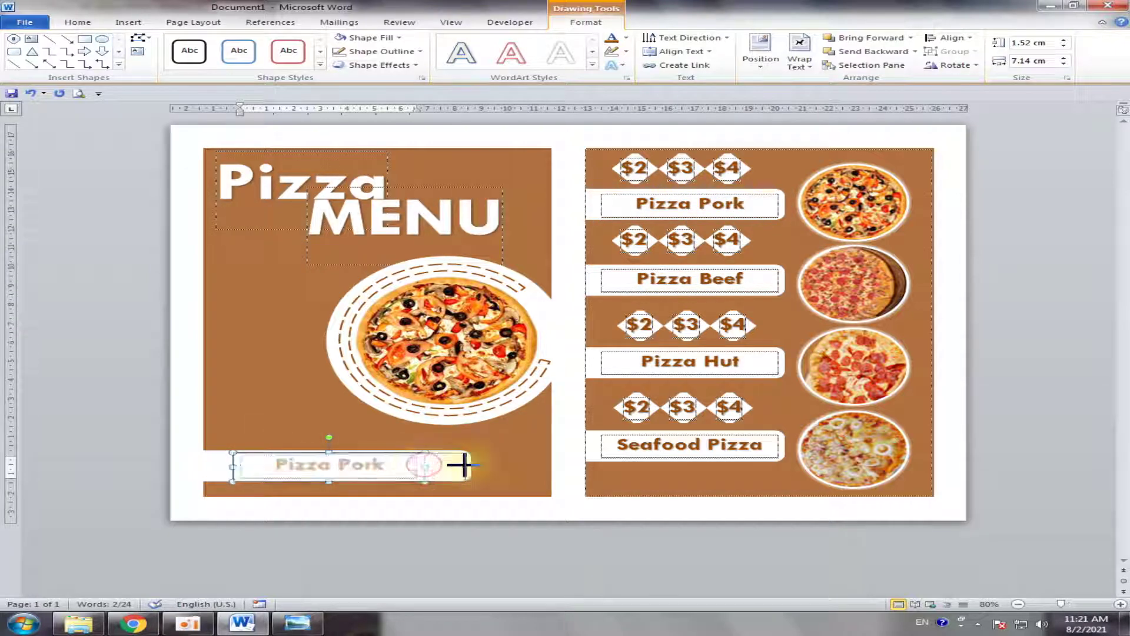
drag(234, 467, 209, 467)
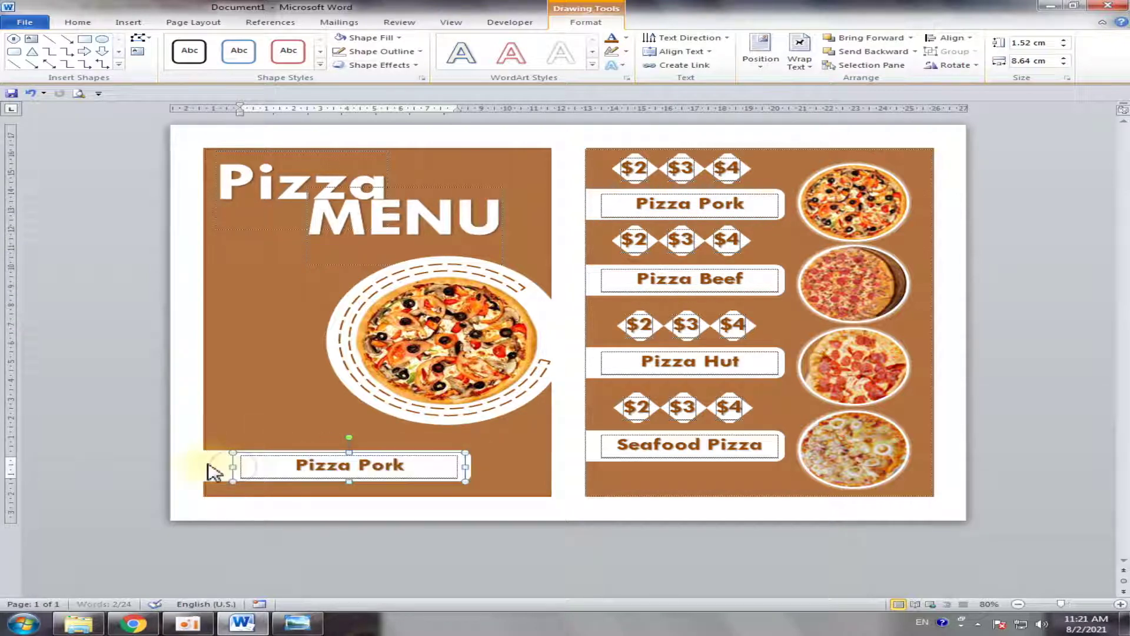
drag(286, 466, 430, 465)
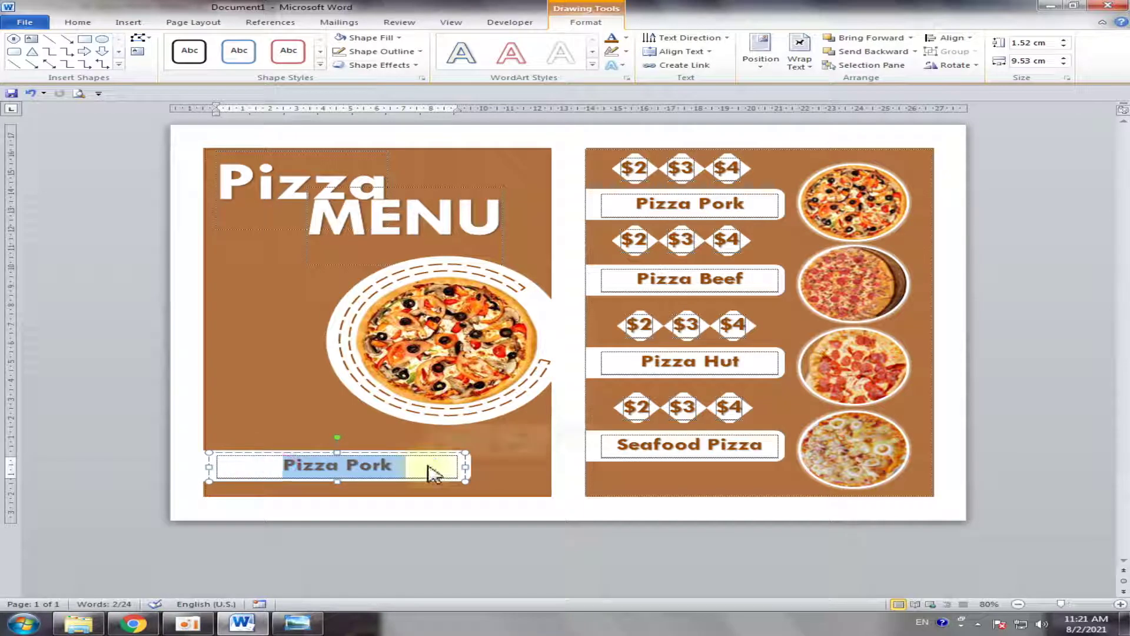
text(We)
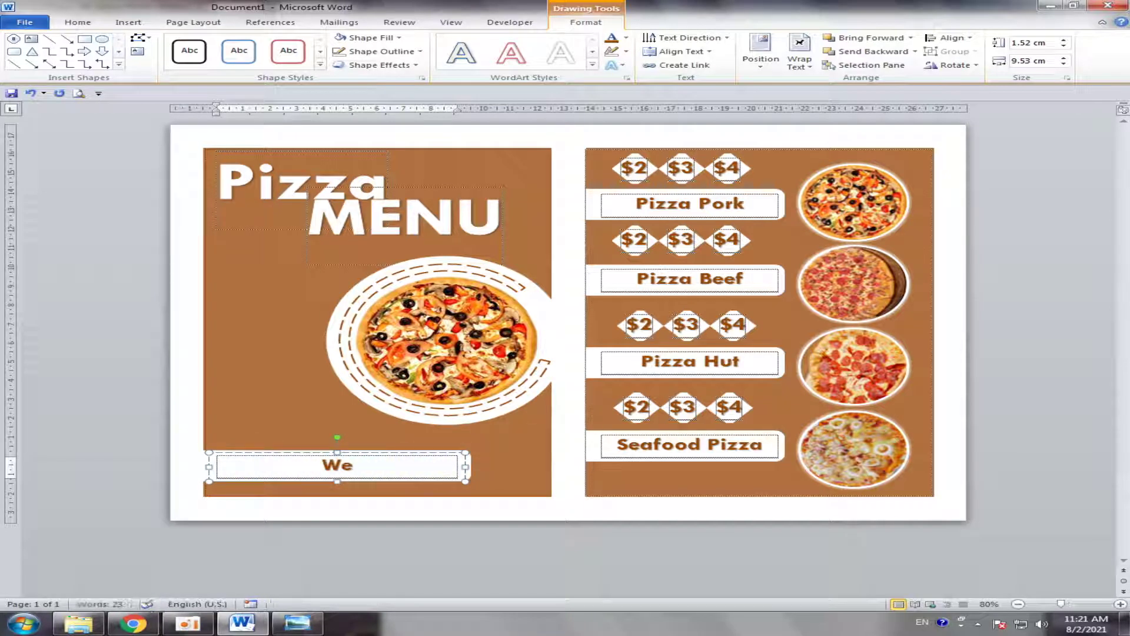
text(lcome )
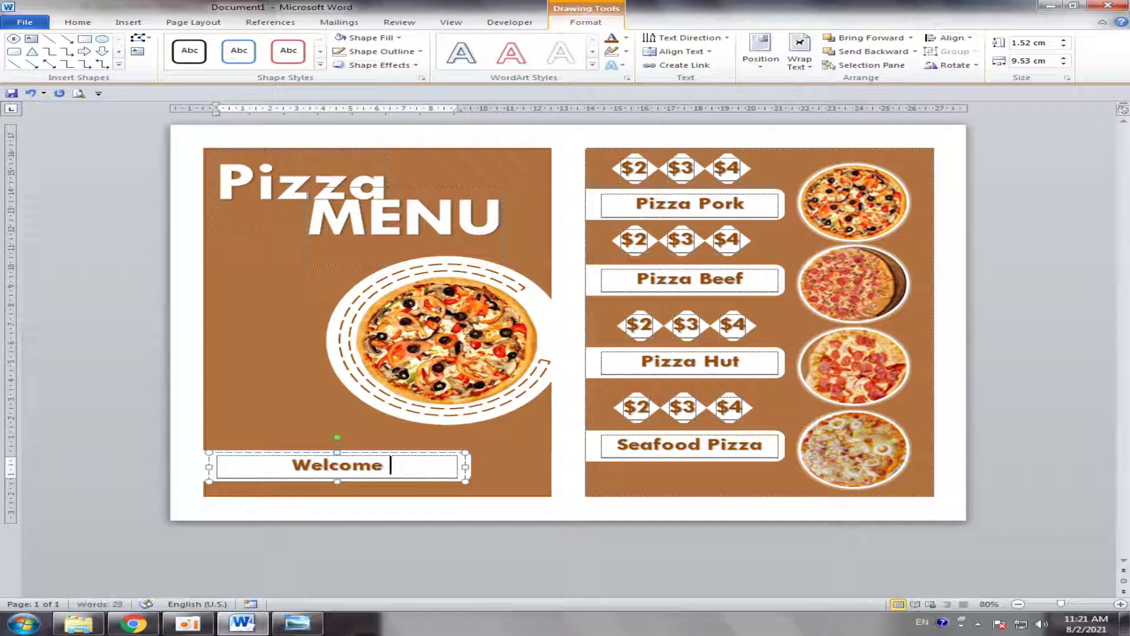
text(to P)
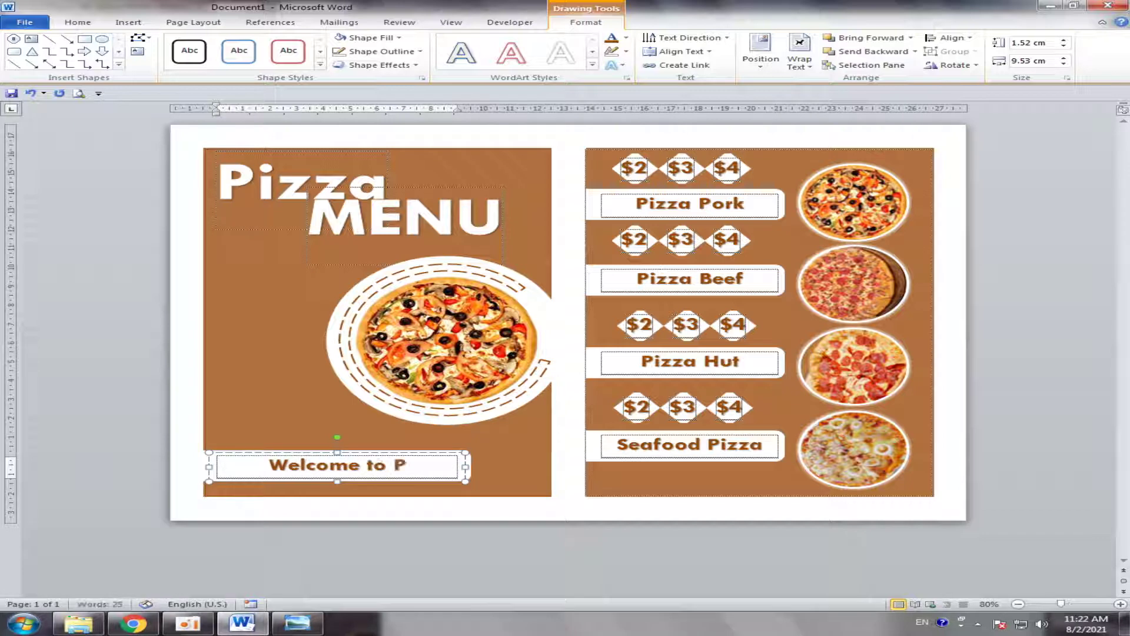
text(izza )
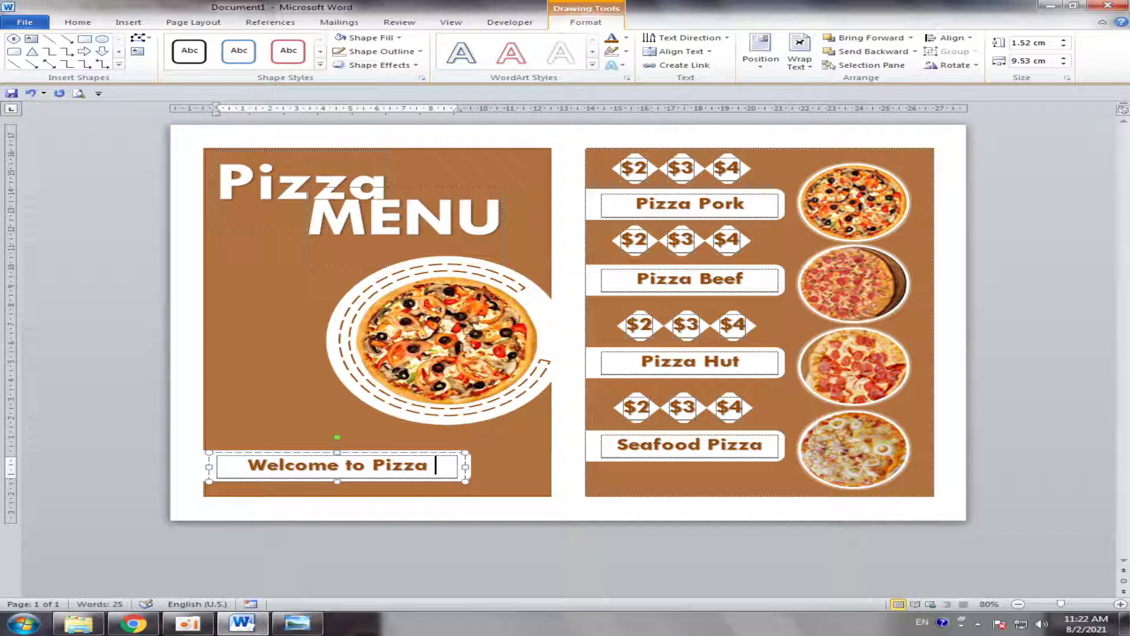
text(Shop)
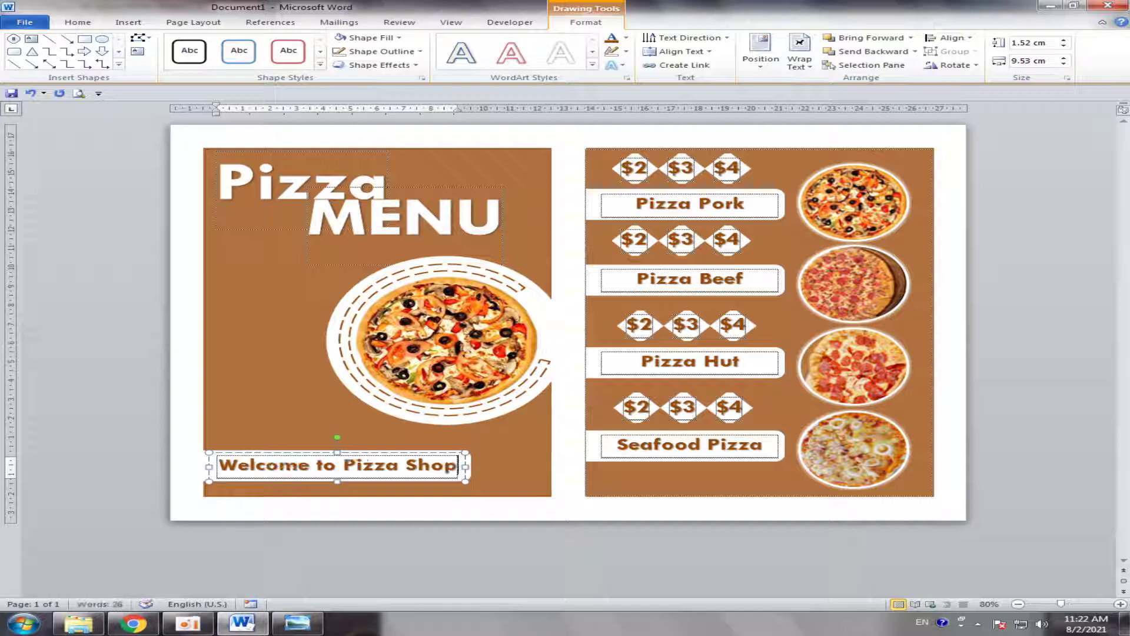
key(BackSpace)
key(BackSpace)
key(BackSpace)
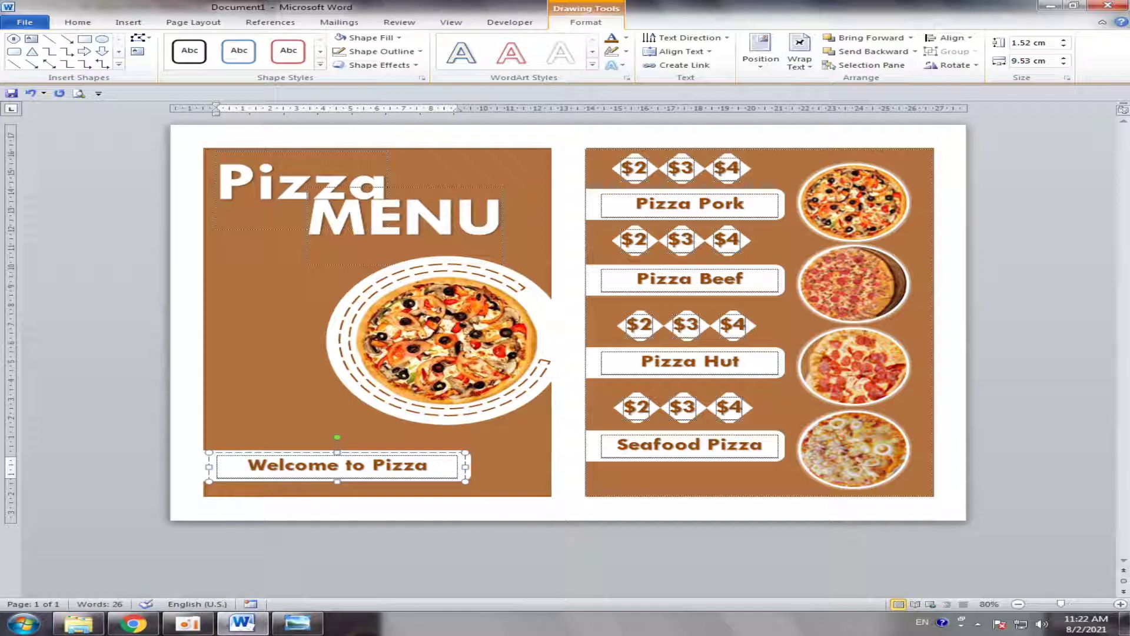
drag(247, 465, 430, 471)
key(ctrl+bracketleft)
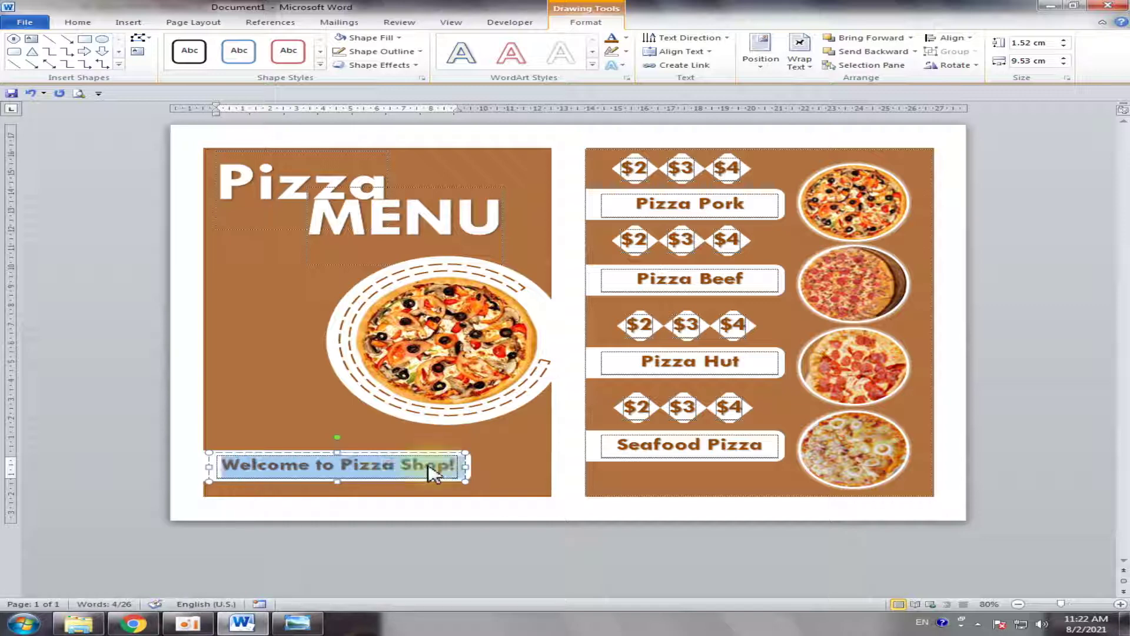
click(405, 562)
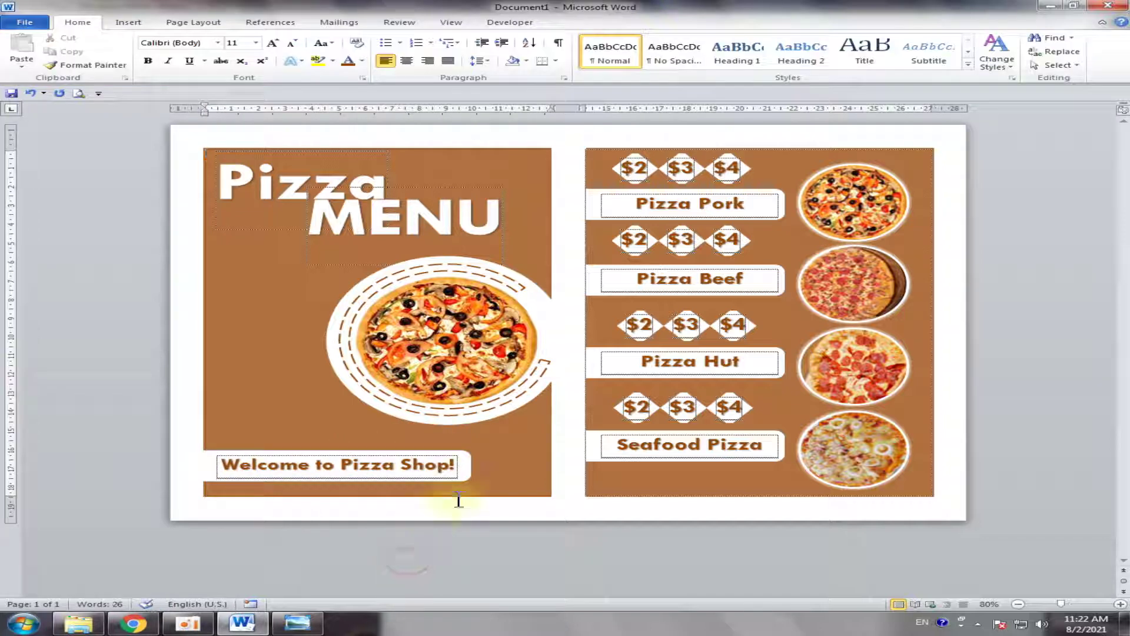
Widen the welcome box and enlarge the 'Welcome to Pizza Shop!' text by two font steps.
click(464, 466)
mouse_move(465, 466)
mouse_down()
mouse_move(477, 466)
mouse_move(454, 466)
mouse_move(510, 466)
mouse_up()
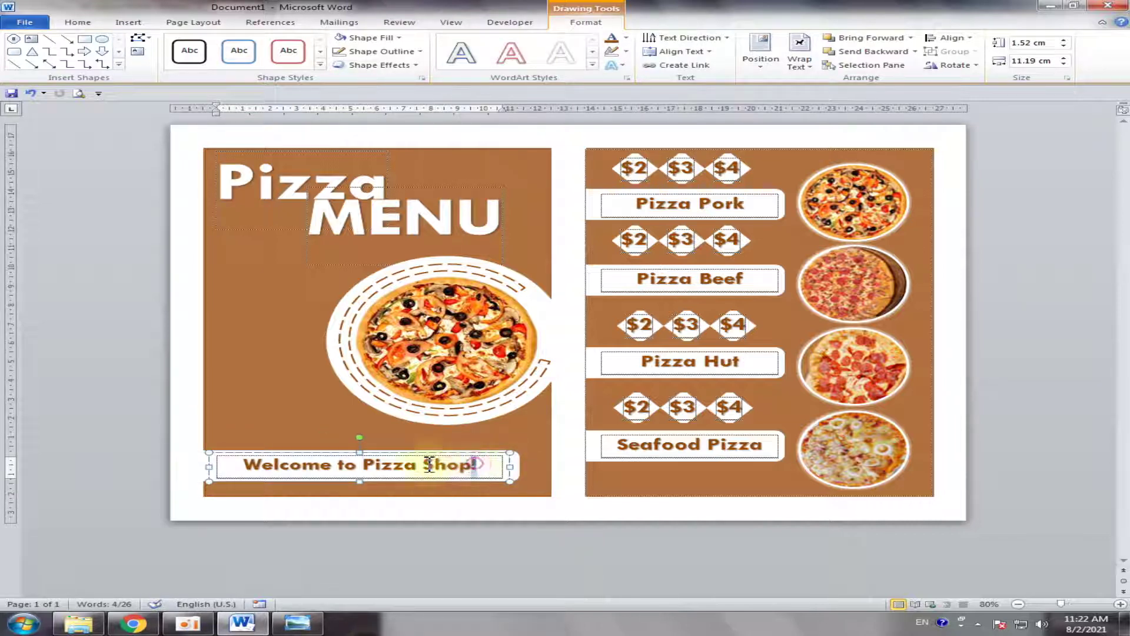
drag(430, 465, 16, 468)
key(ctrl+bracketright)
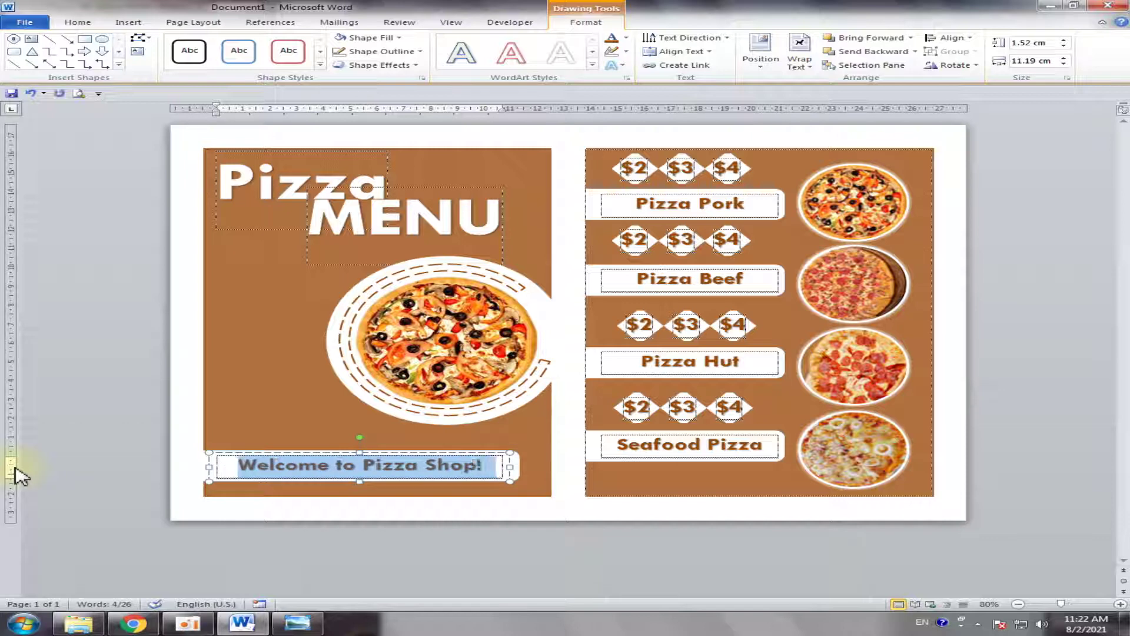
key(ctrl+bracketright)
key(ctrl+bracketright)
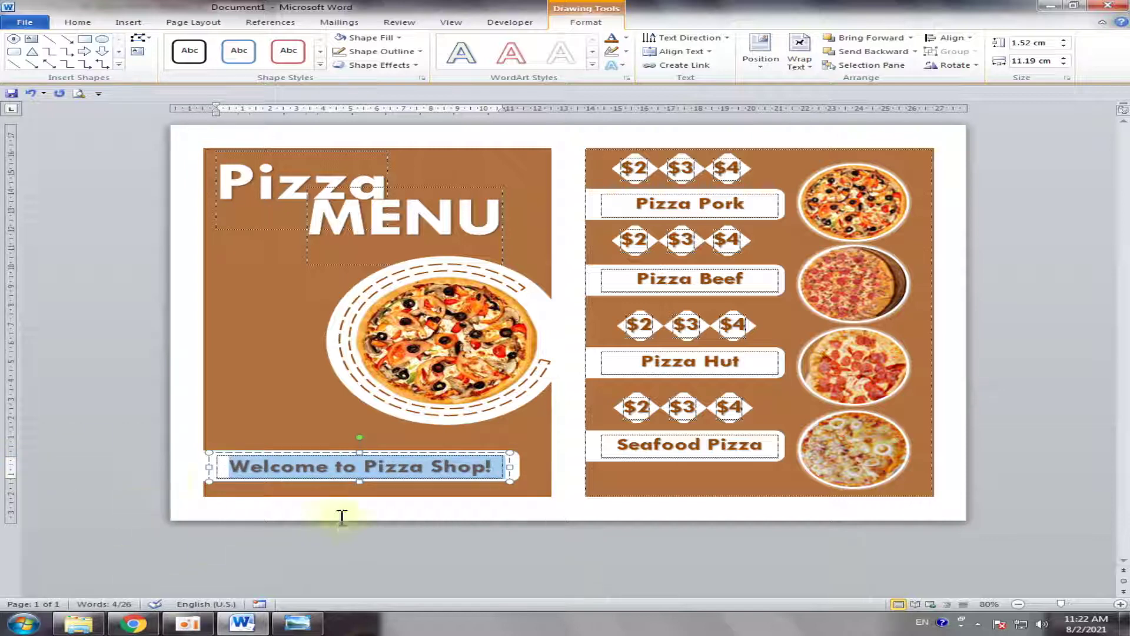
click(341, 515)
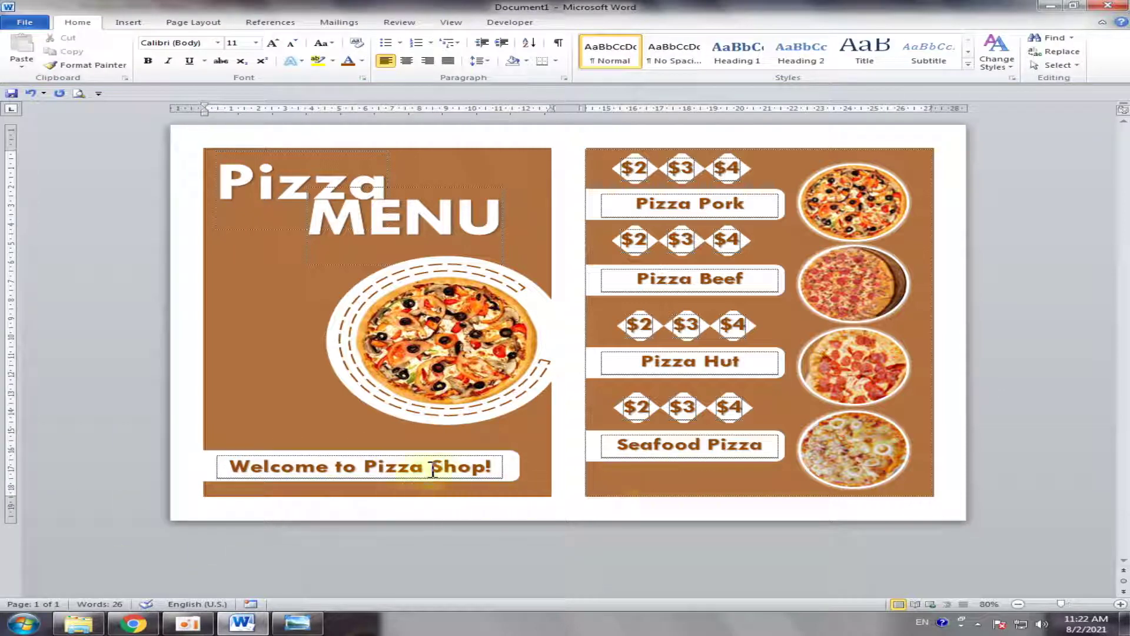
click(411, 467)
click(419, 454)
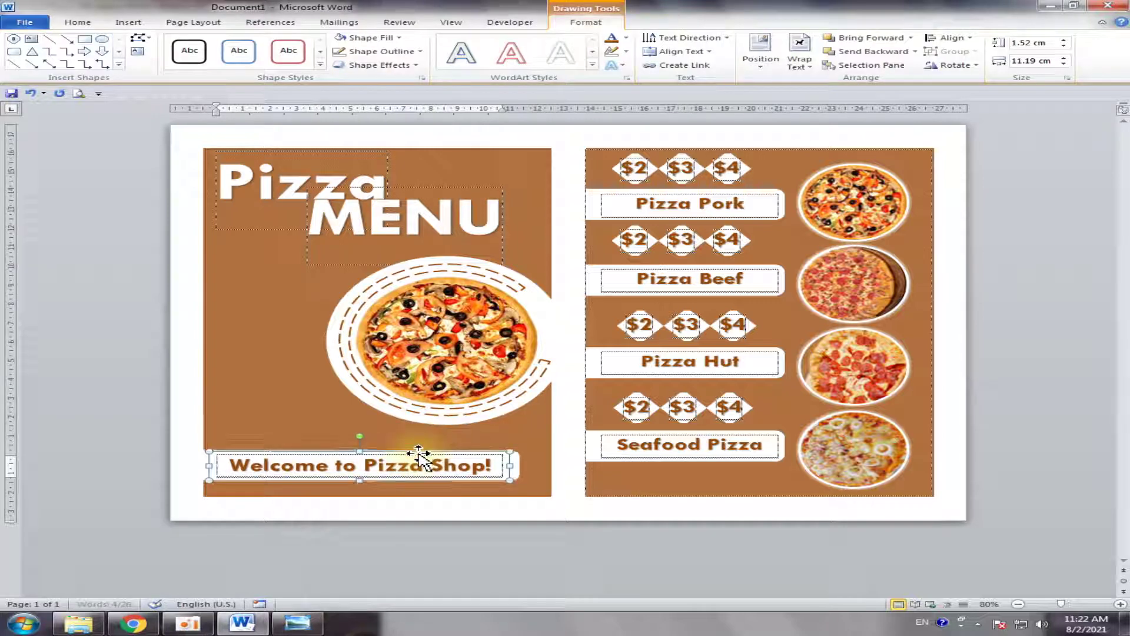
click(518, 510)
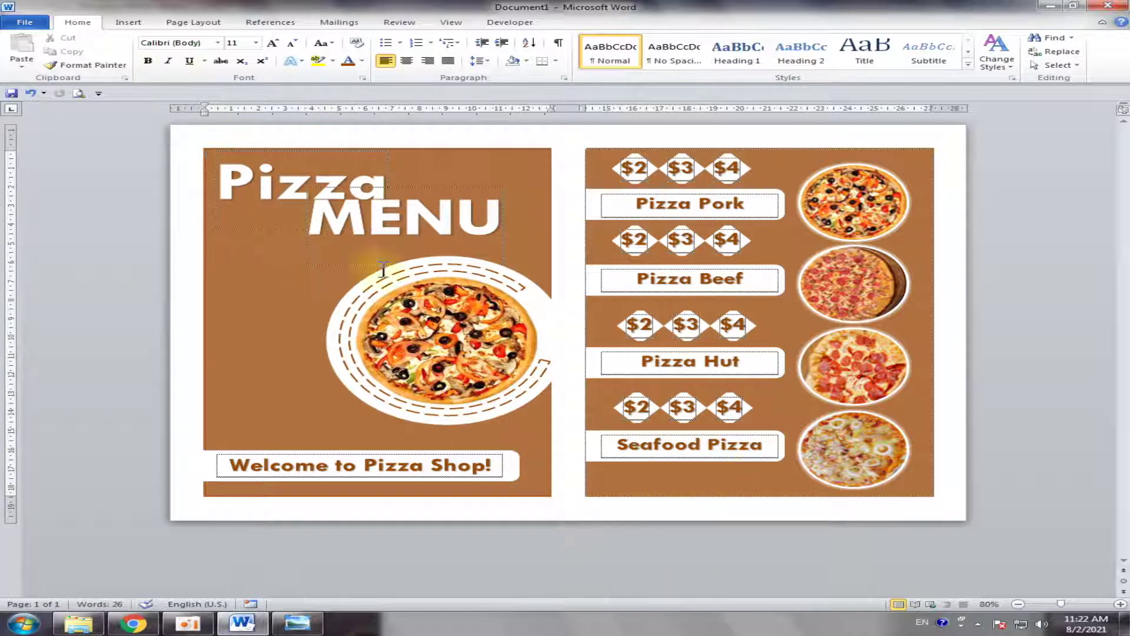
Start saving the menu under the new name PM 2 with PDF as the file type.
click(26, 23)
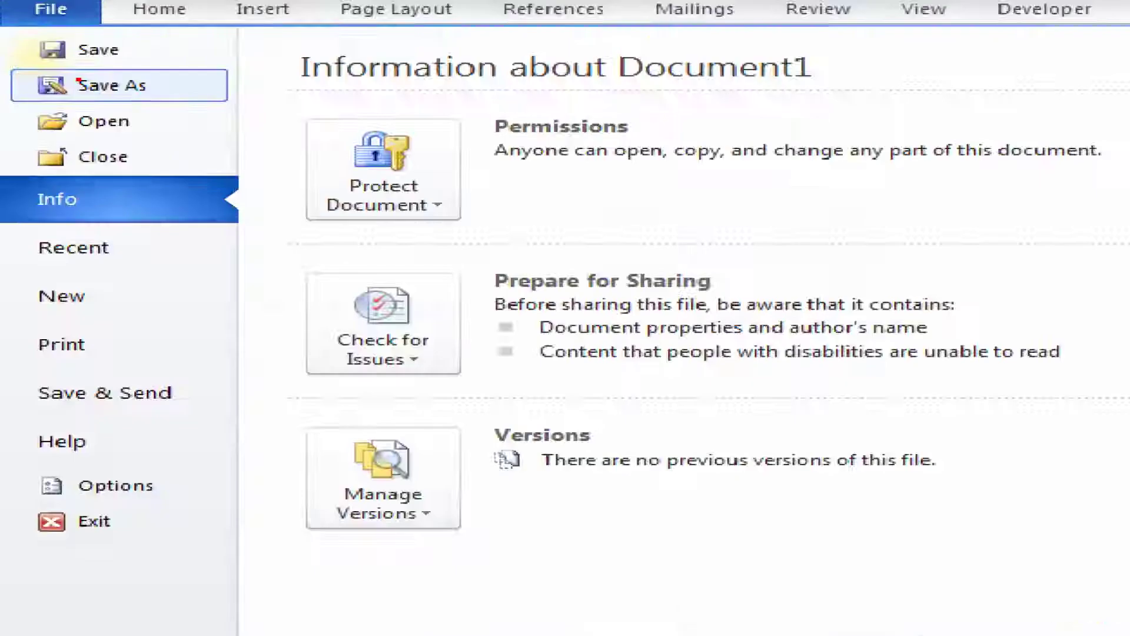
key(Escape)
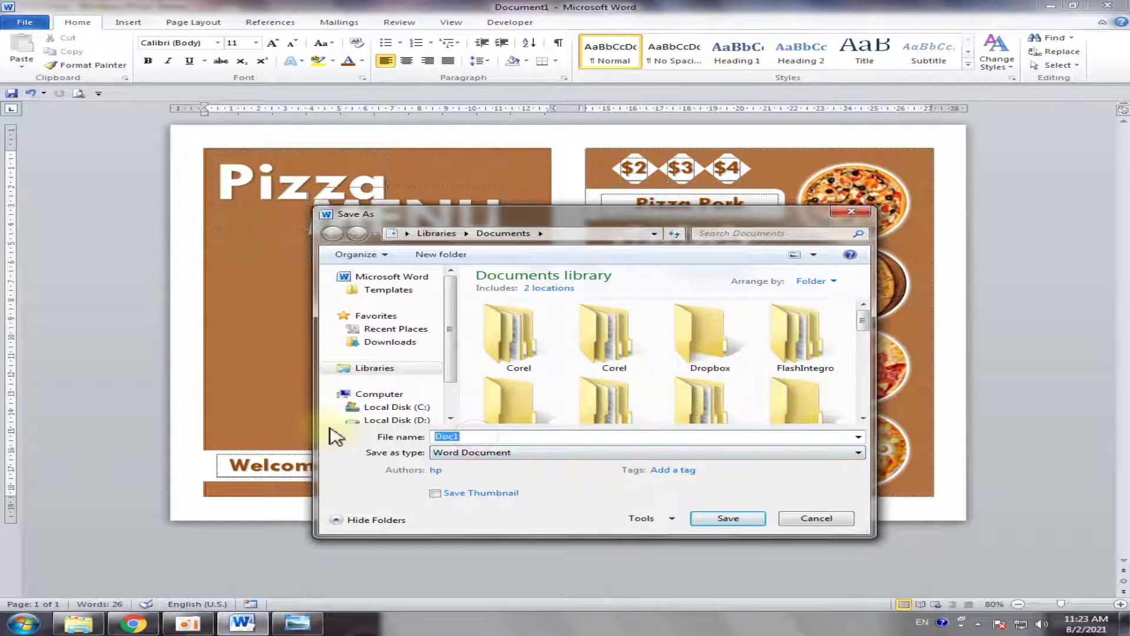
text(PM 2)
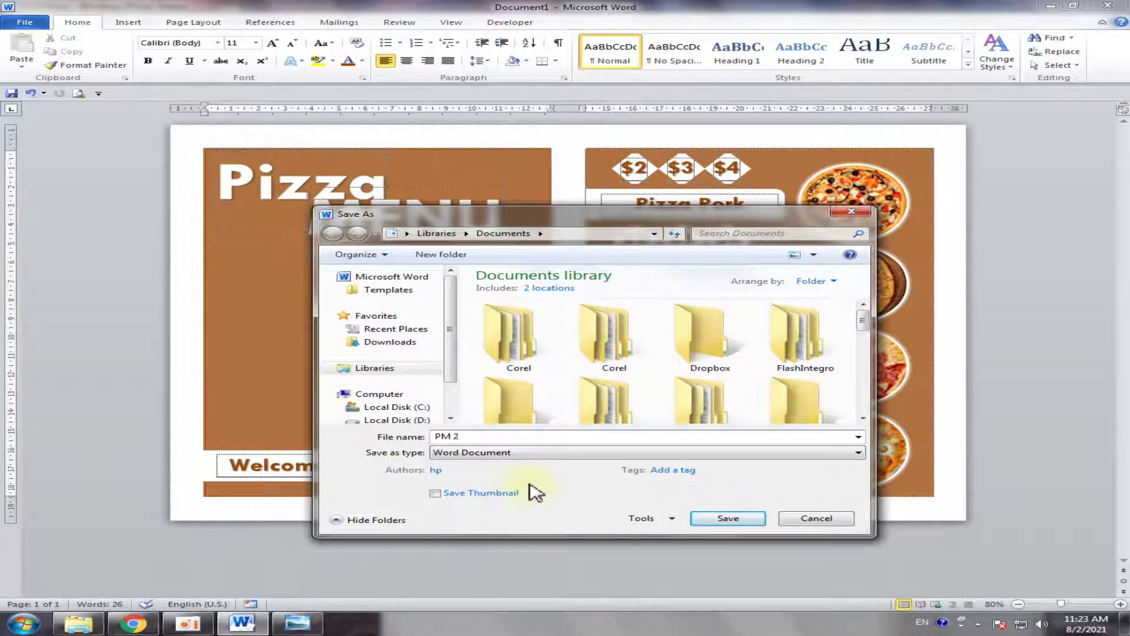
click(510, 454)
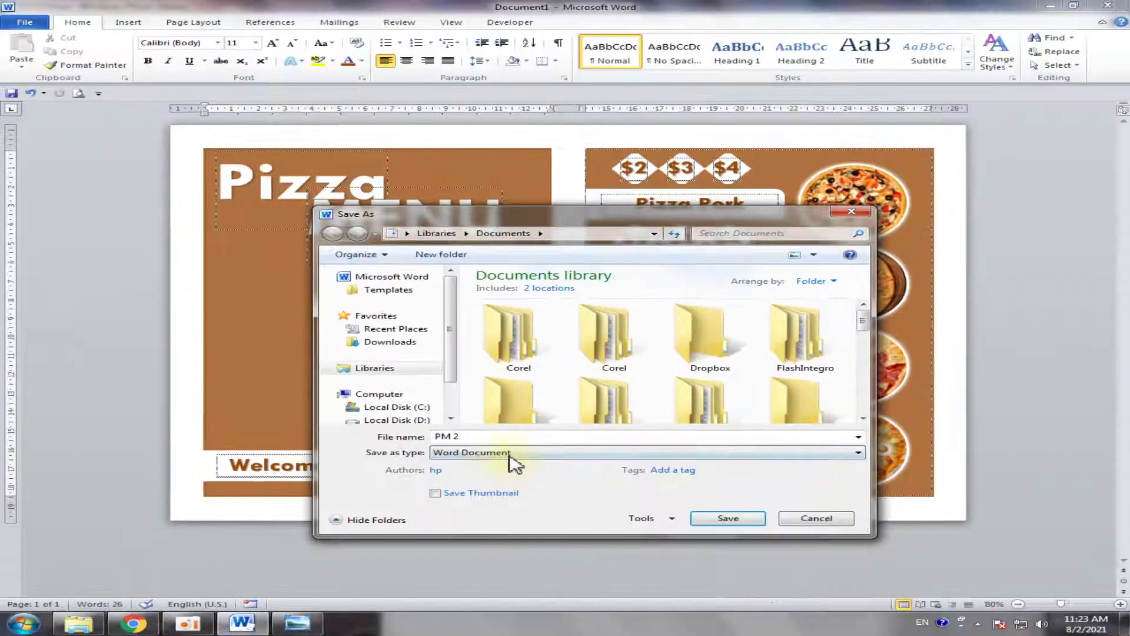
click(510, 453)
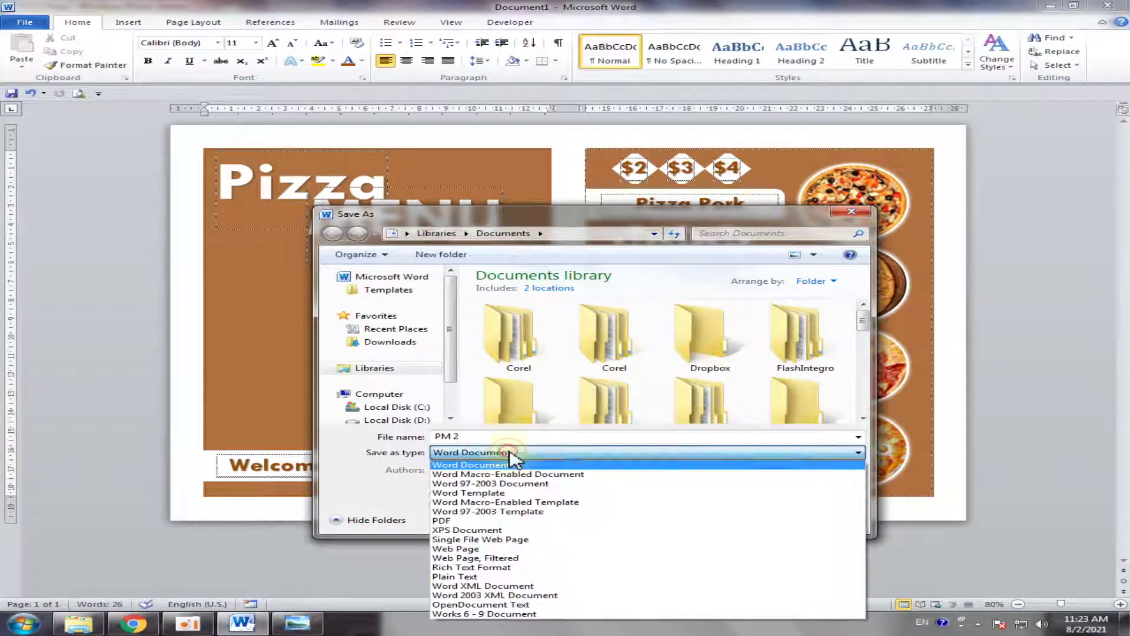
click(475, 522)
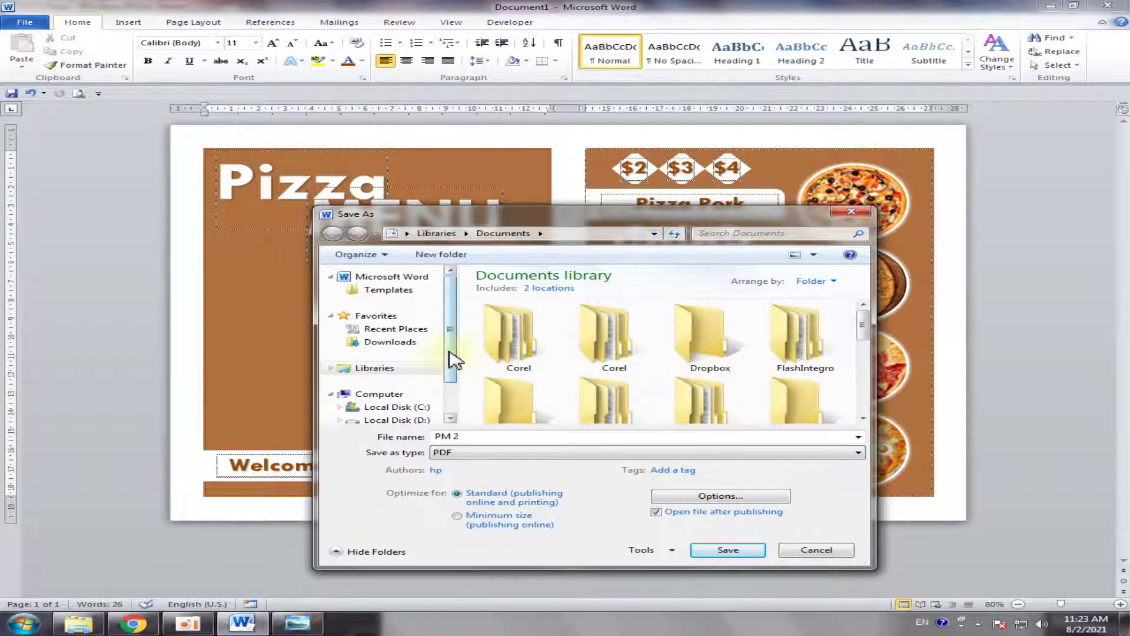
Choose the Downloads folder as the destination and save the PDF.
click(394, 343)
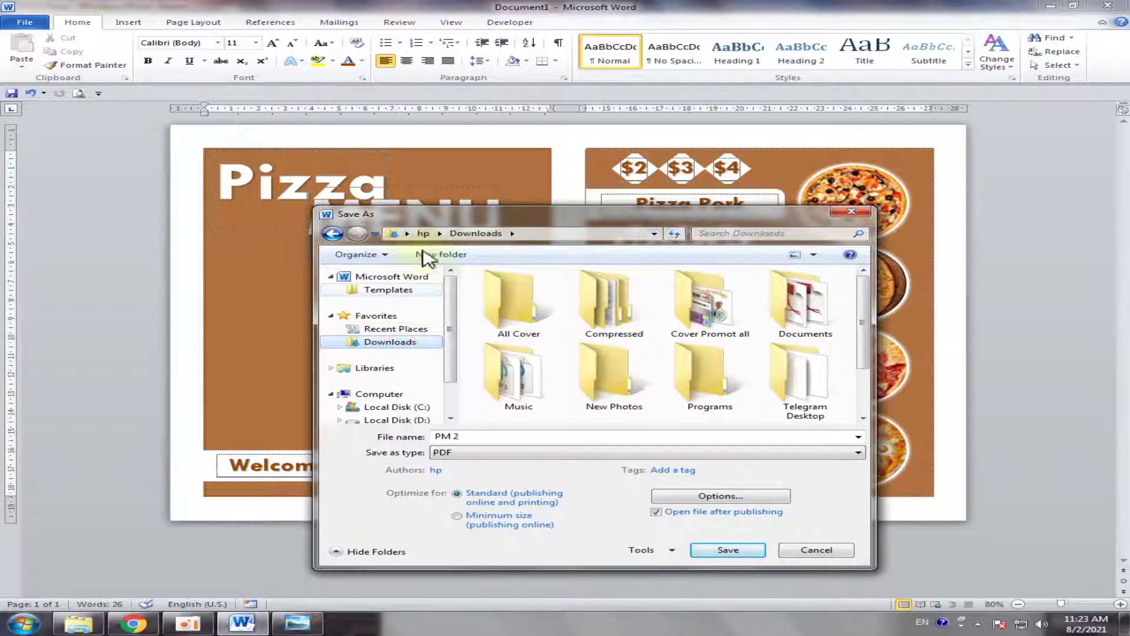
click(375, 235)
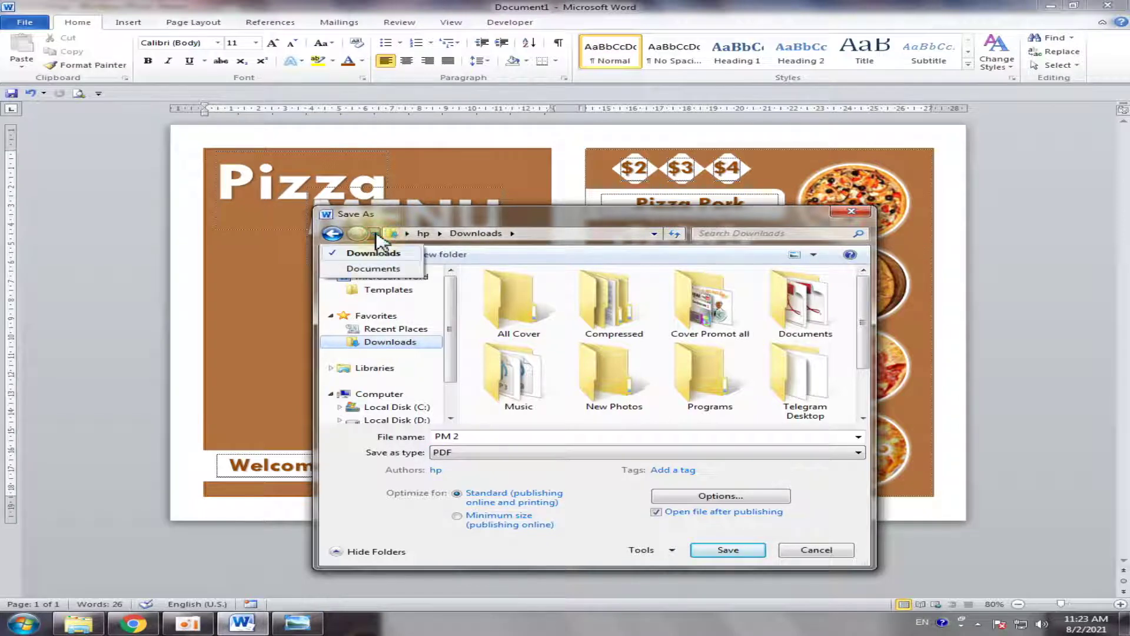
click(392, 234)
click(392, 233)
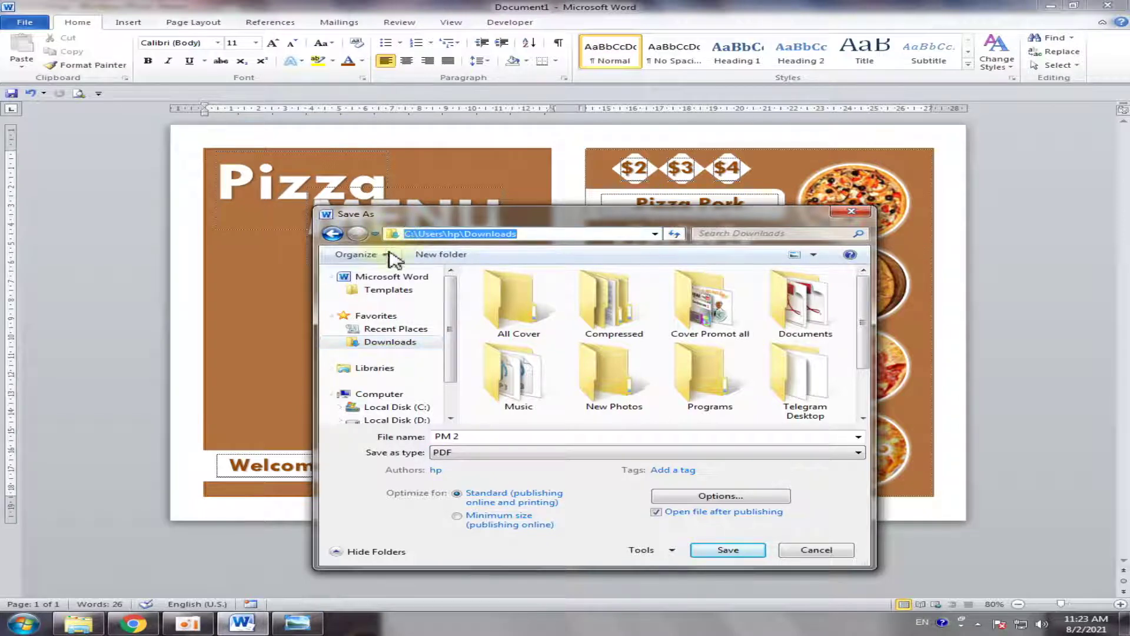
click(392, 343)
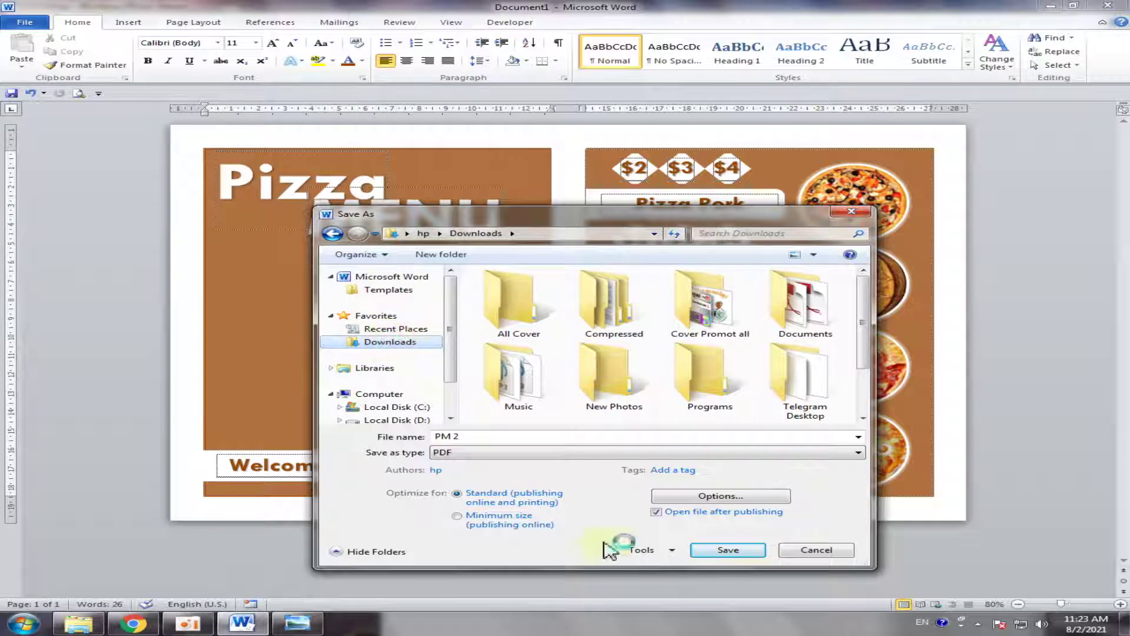
click(731, 549)
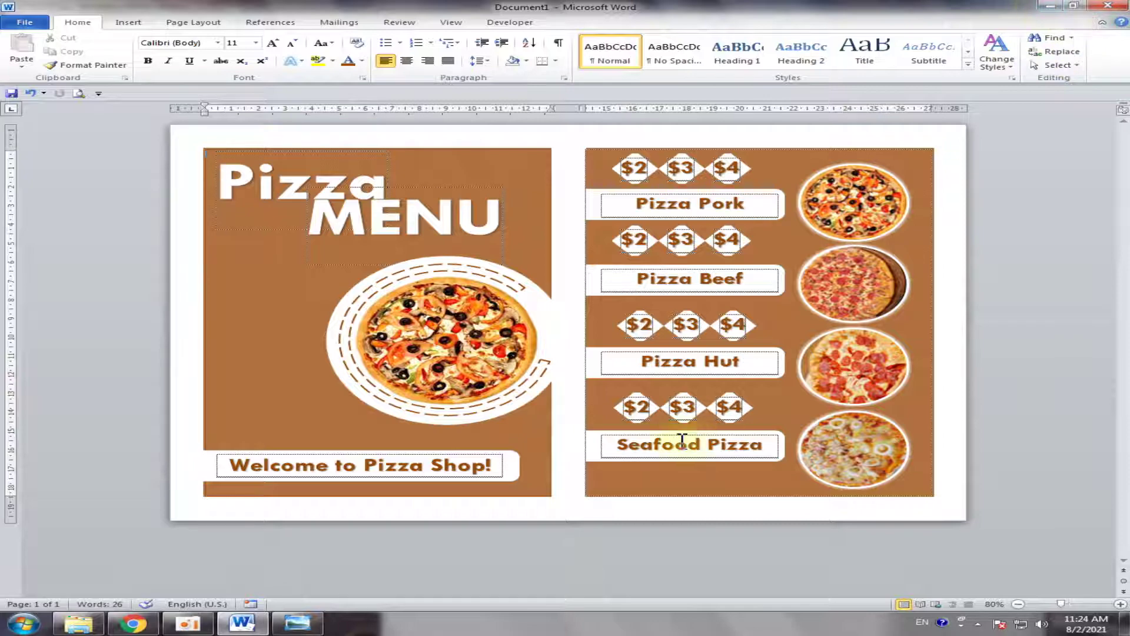
Once the PDF export finishes, minimize Word to reveal the Downloads folder.
click(1050, 7)
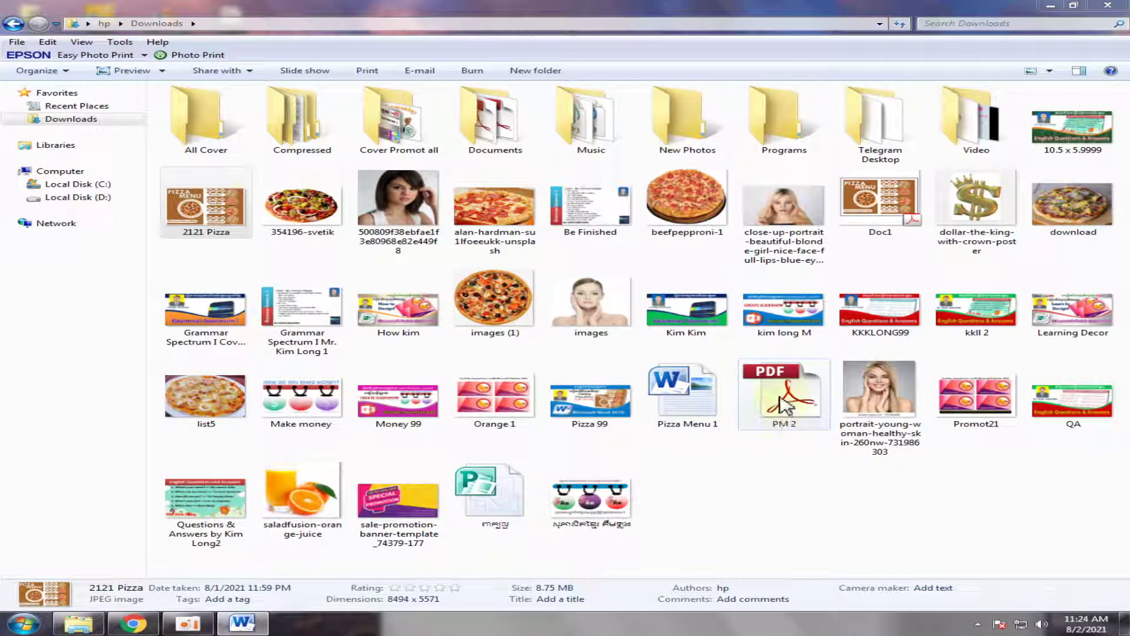
Open the PM 2 PDF from Downloads with Firefox.
right_click(786, 405)
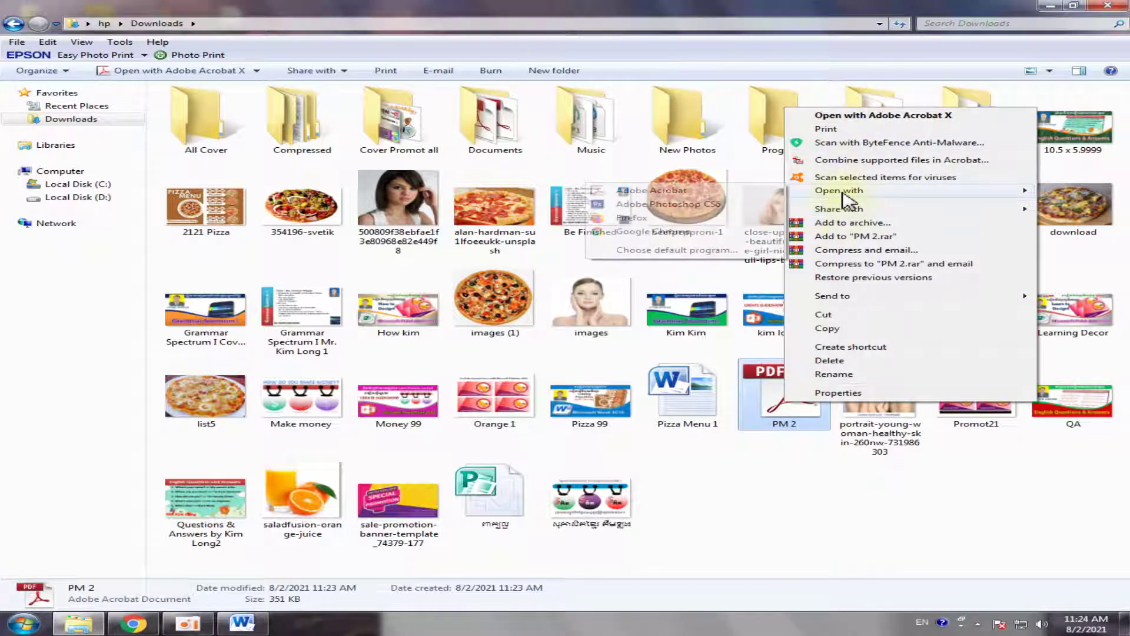
mouse_move(839, 190)
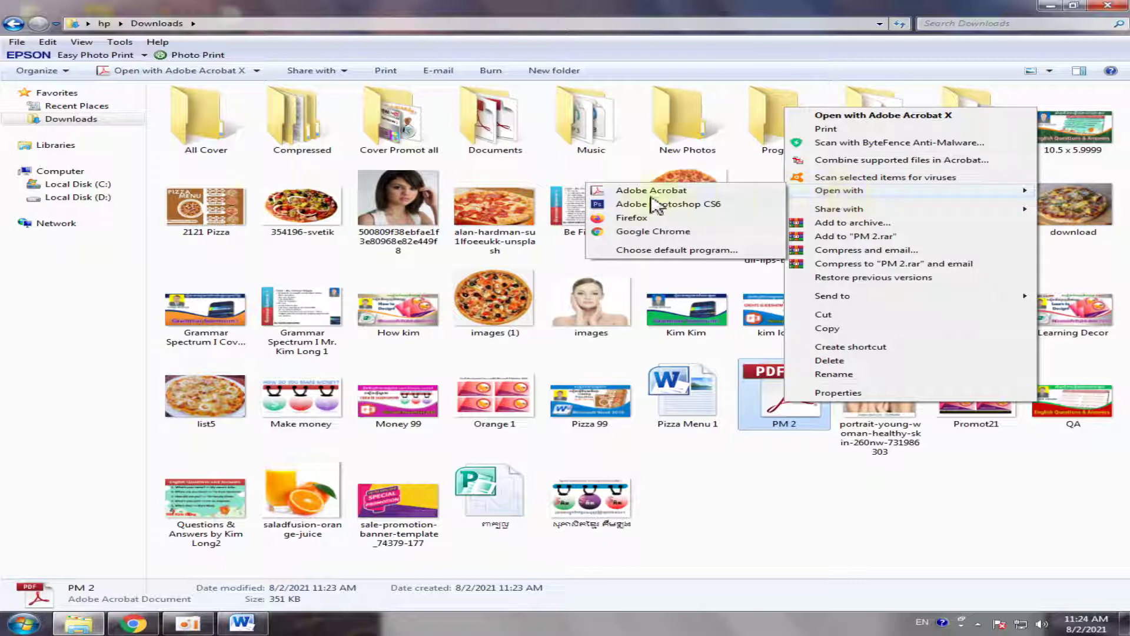
click(629, 218)
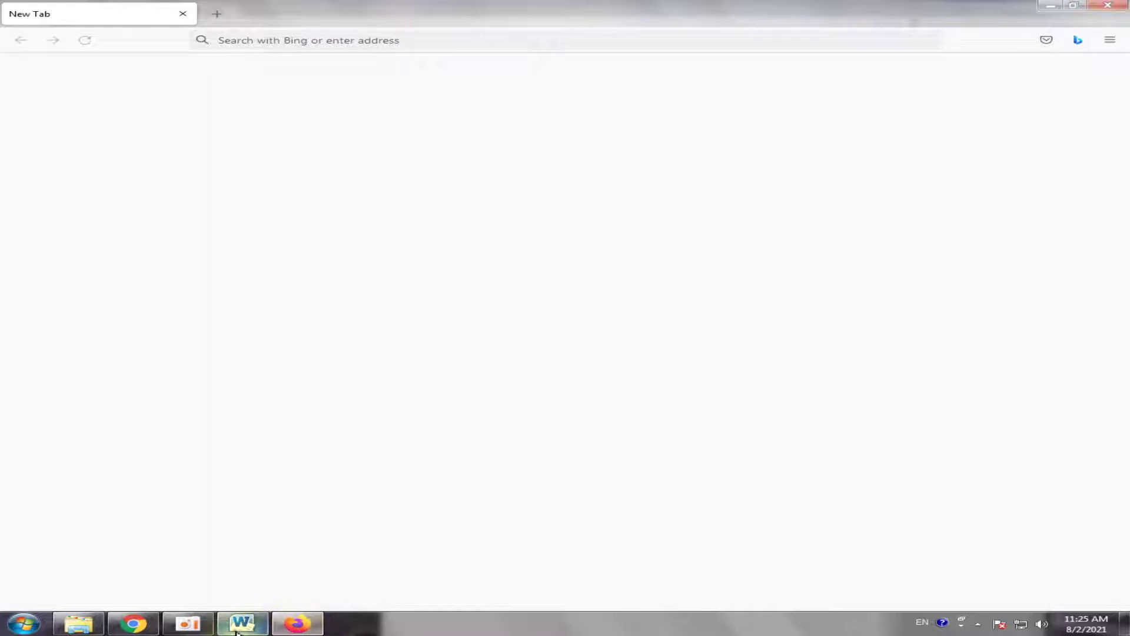
Close Firefox and minimize Word to get back to the Downloads folder with PM 2.
click(239, 626)
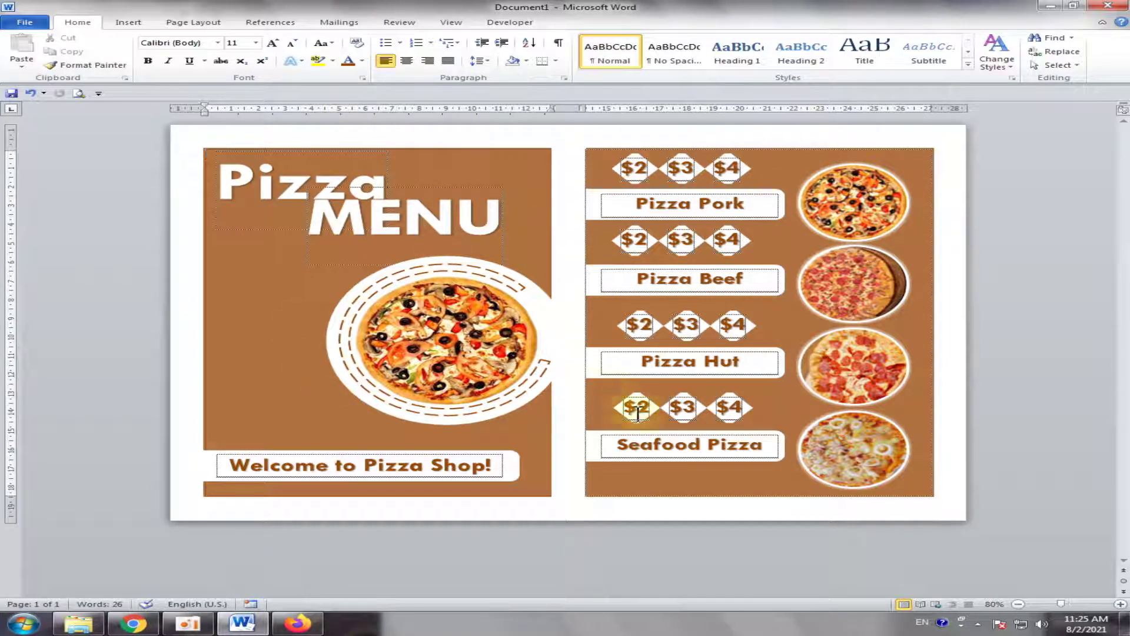
click(300, 625)
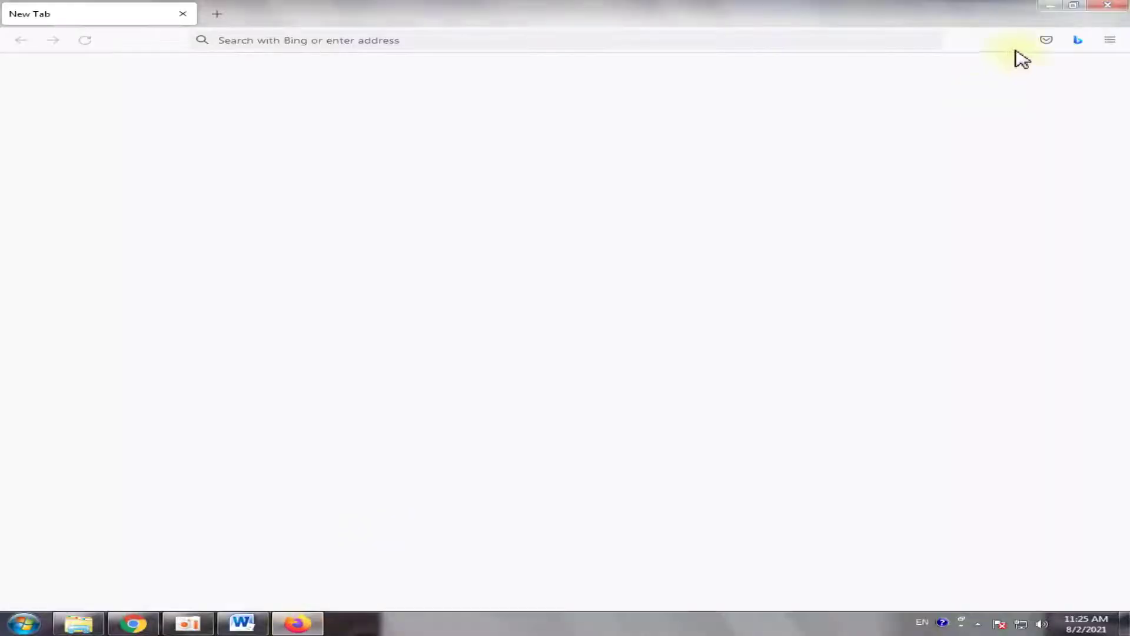
click(1106, 6)
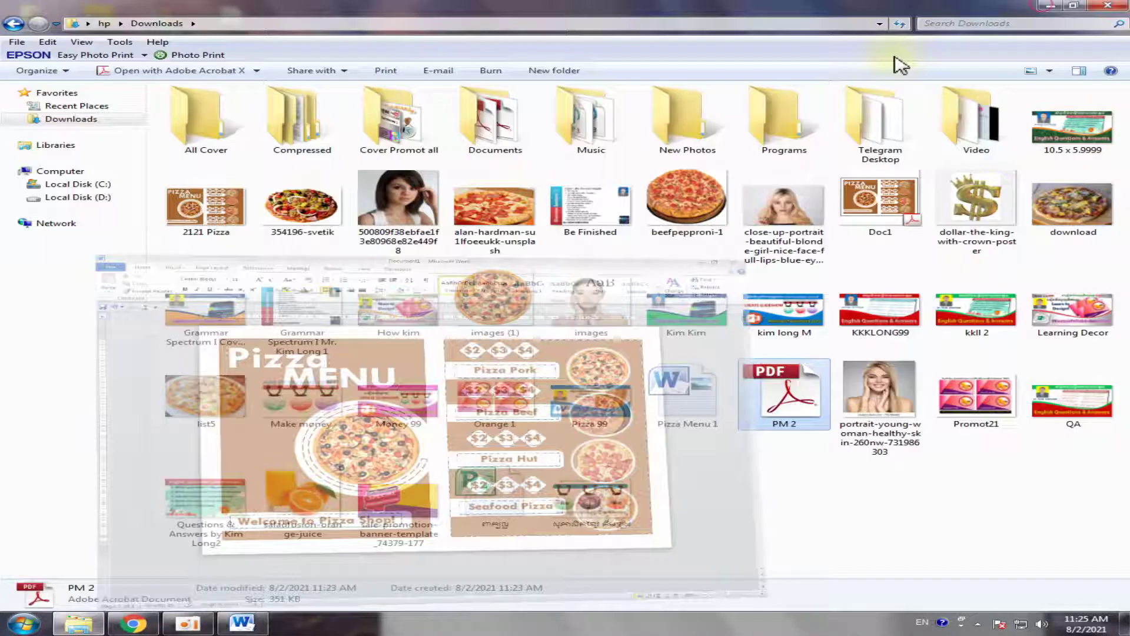
click(1051, 6)
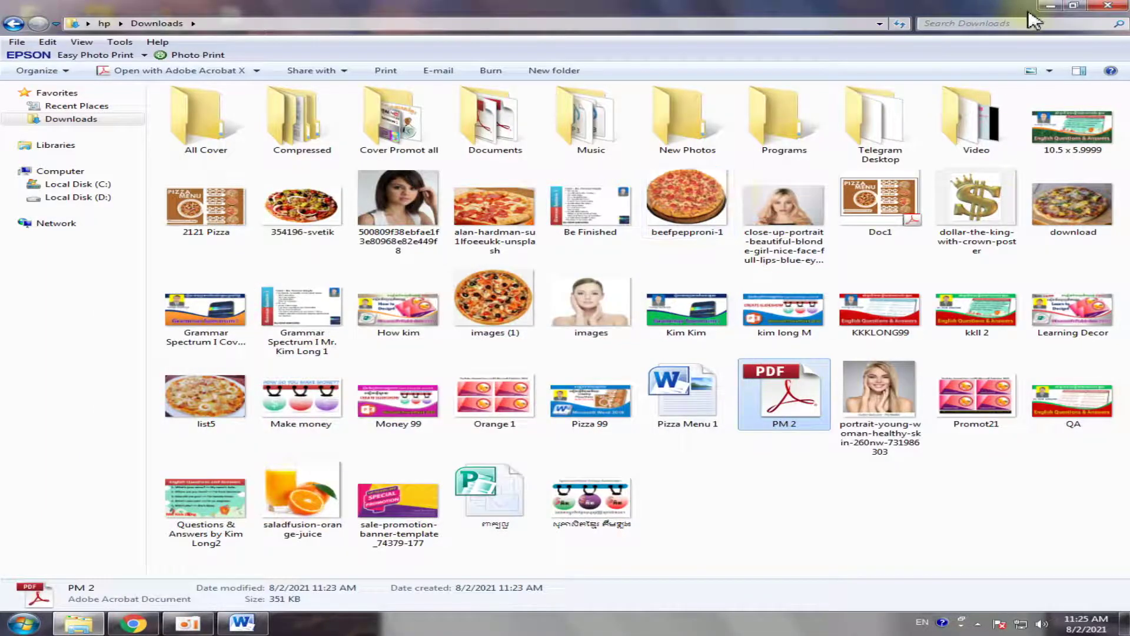
Preview the 2121 Pizza image in Windows Photo Viewer, then go back to Word.
click(196, 224)
right_click(196, 224)
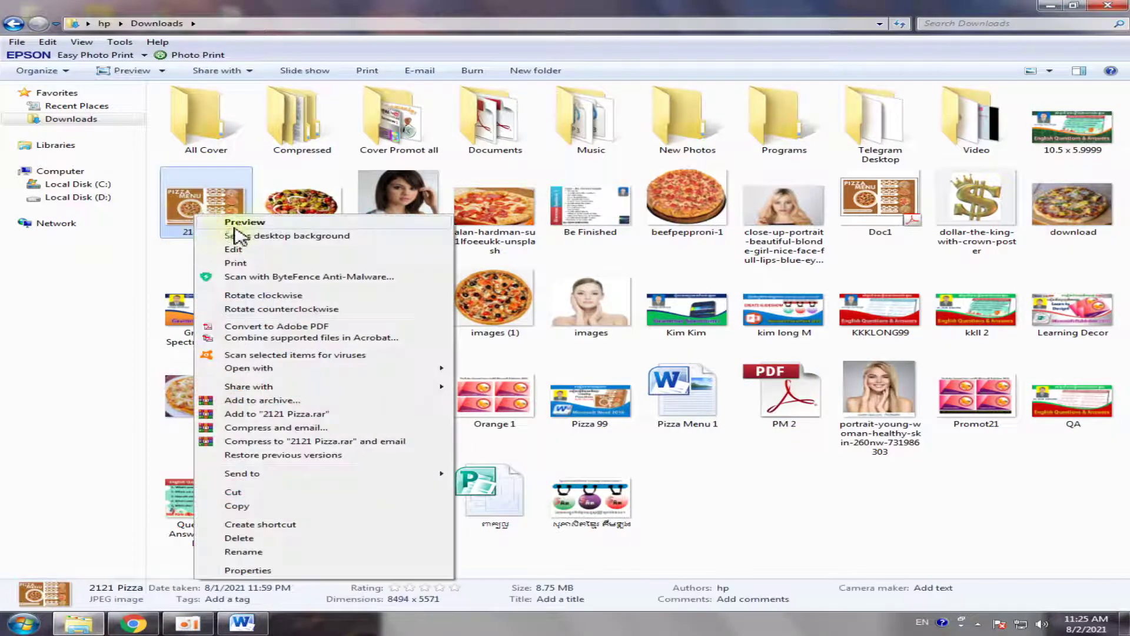
click(235, 233)
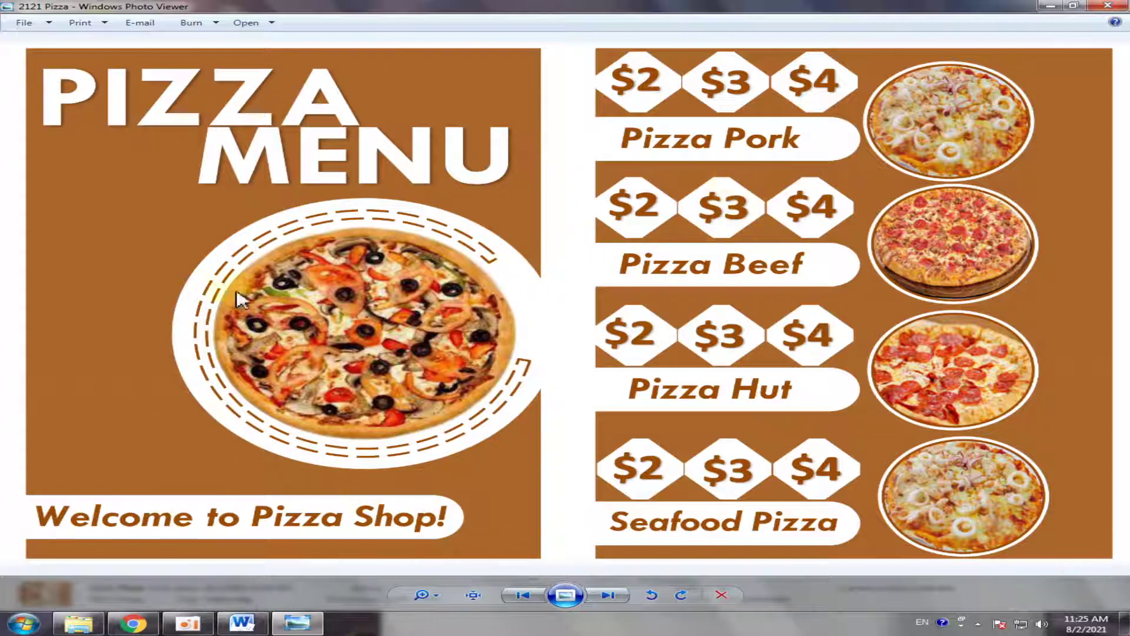
click(242, 624)
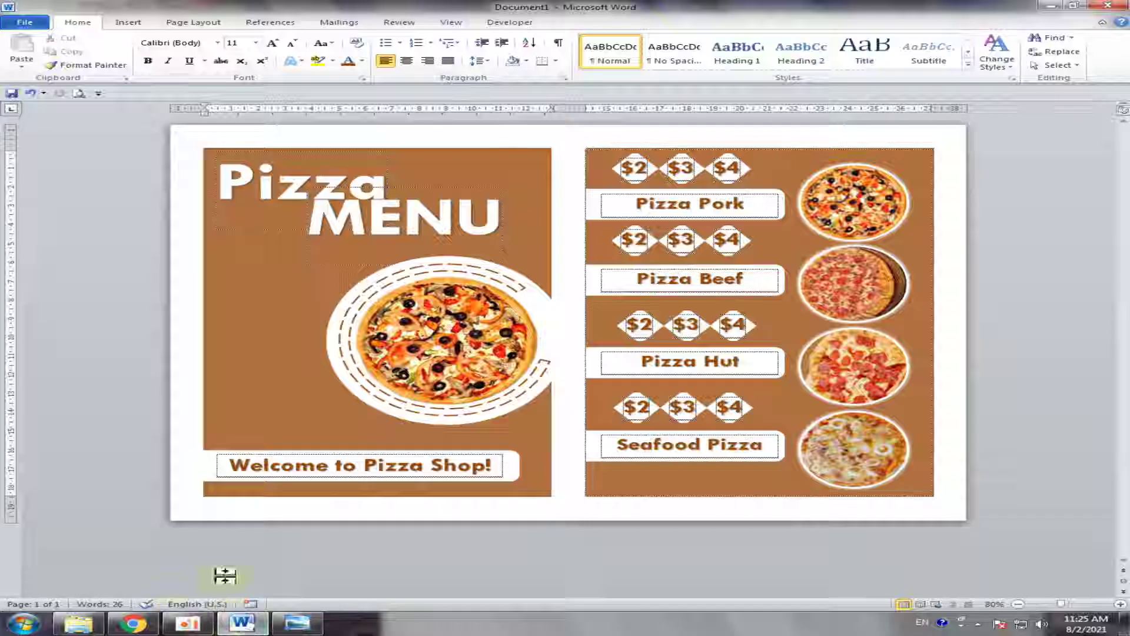
Zoom the two-panel pizza menu page in to 100%.
click(1121, 605)
click(1121, 606)
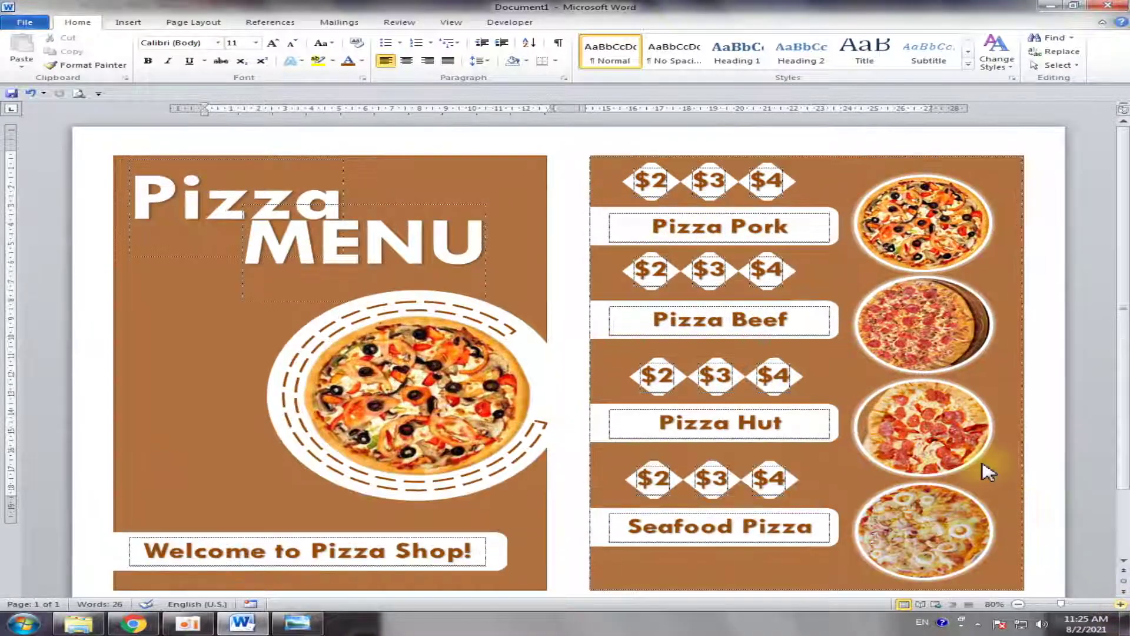
ctrl+scroll(987, 471, up, 1)
ctrl+scroll(946, 467, up, 1)
ctrl+scroll(946, 467, up, 1)
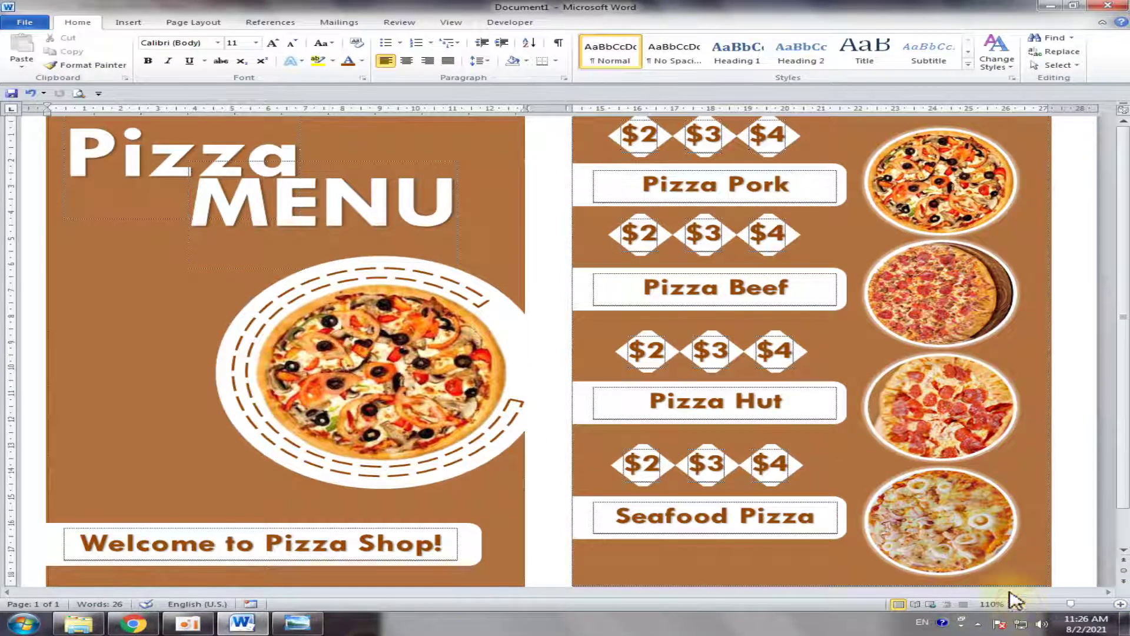
ctrl+scroll(990, 518, down, 1)
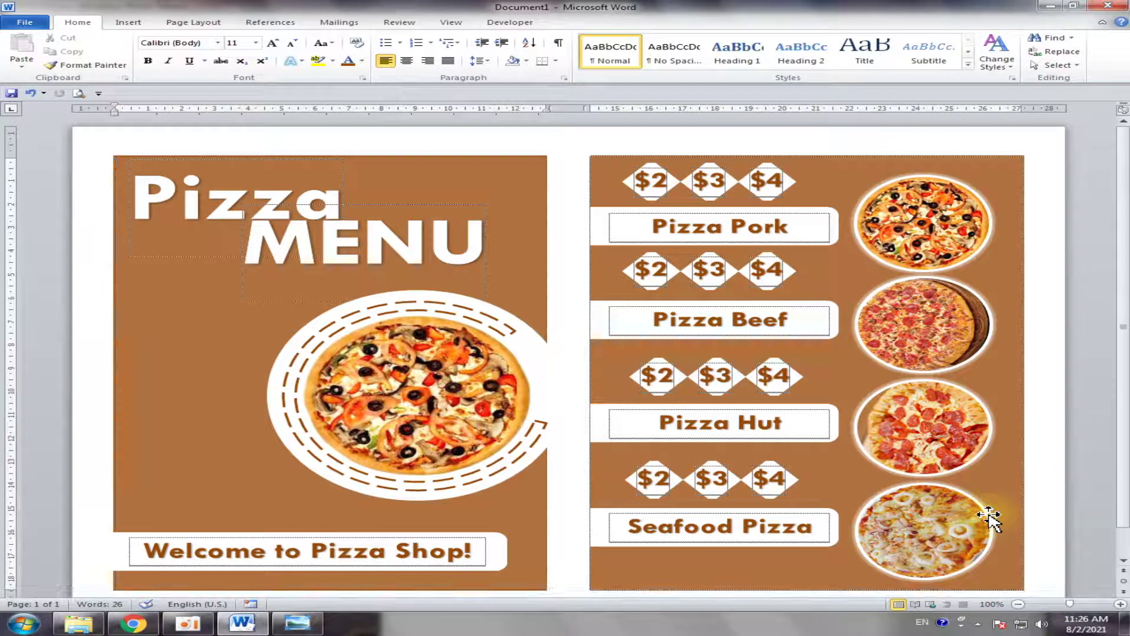